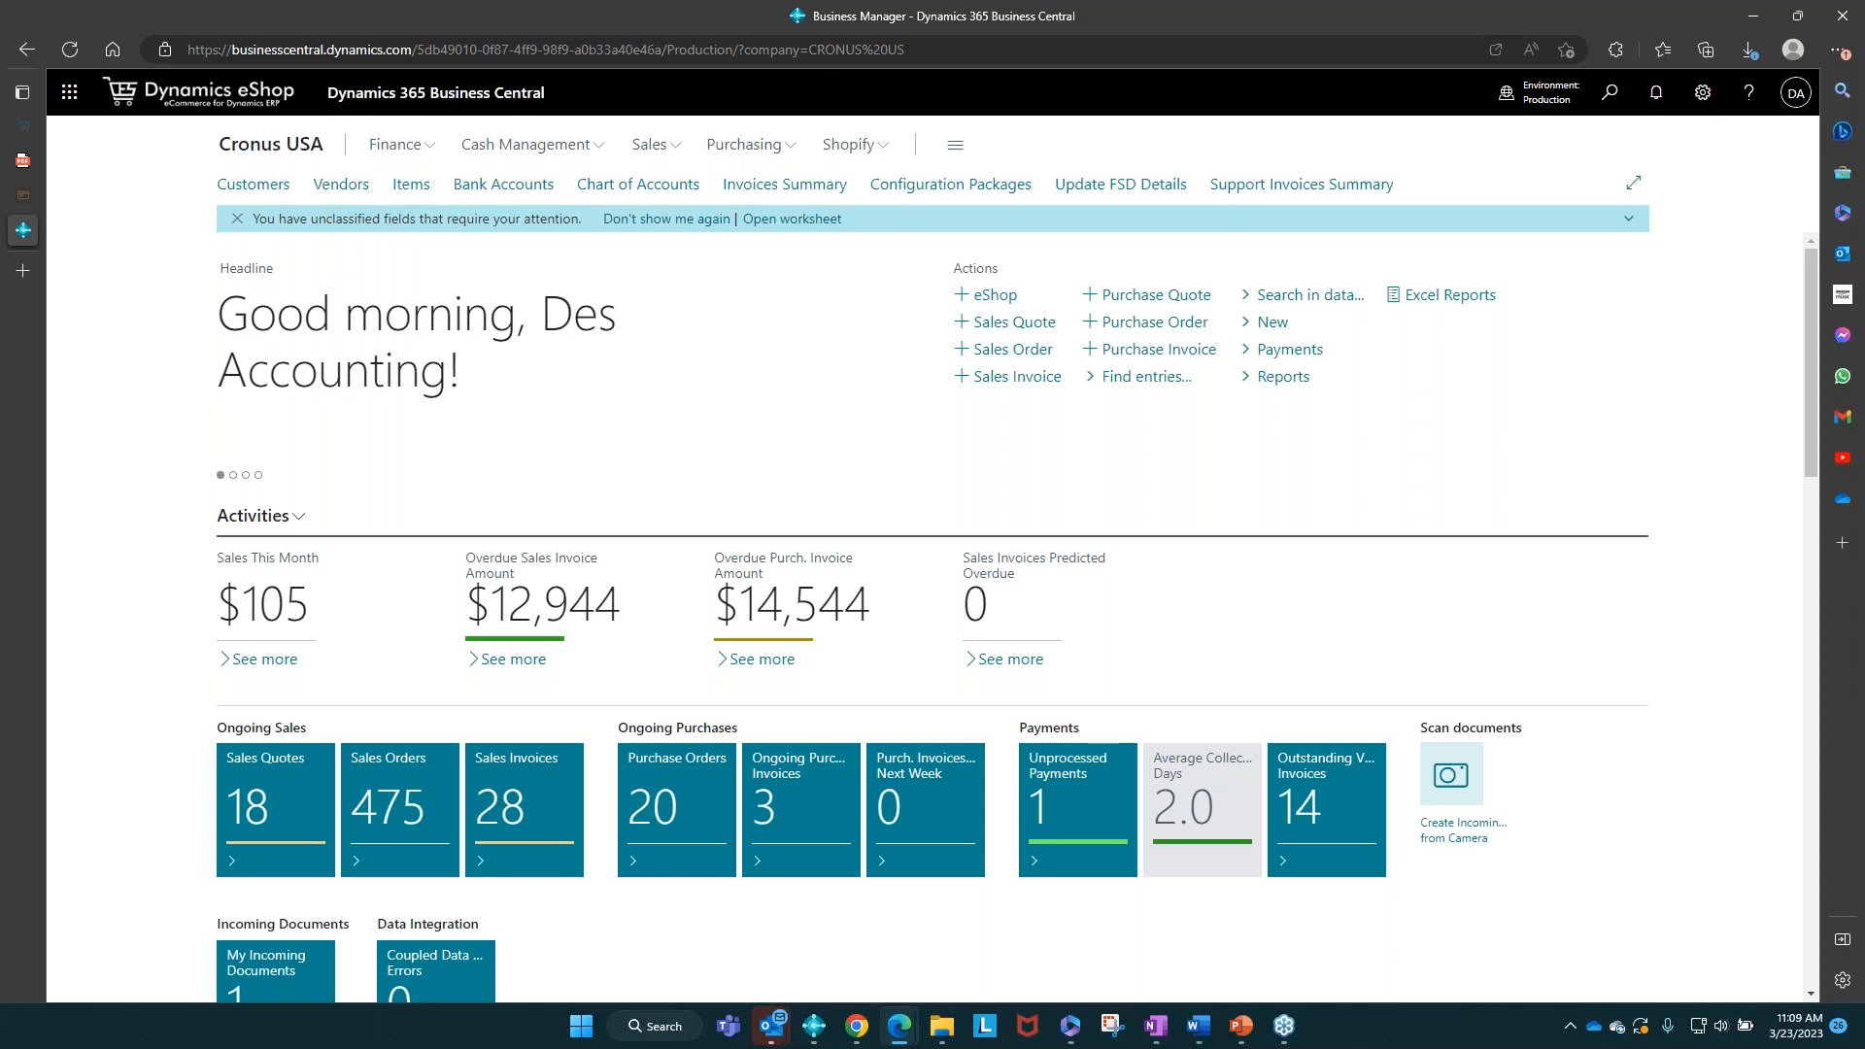
Step: Open the eShop Setup Card from the role center, view the eShop Users list and close the list
{"action": "left_click", "coordinate": [1031, 295]}
{"action": "left_click", "coordinate": [984, 363]}
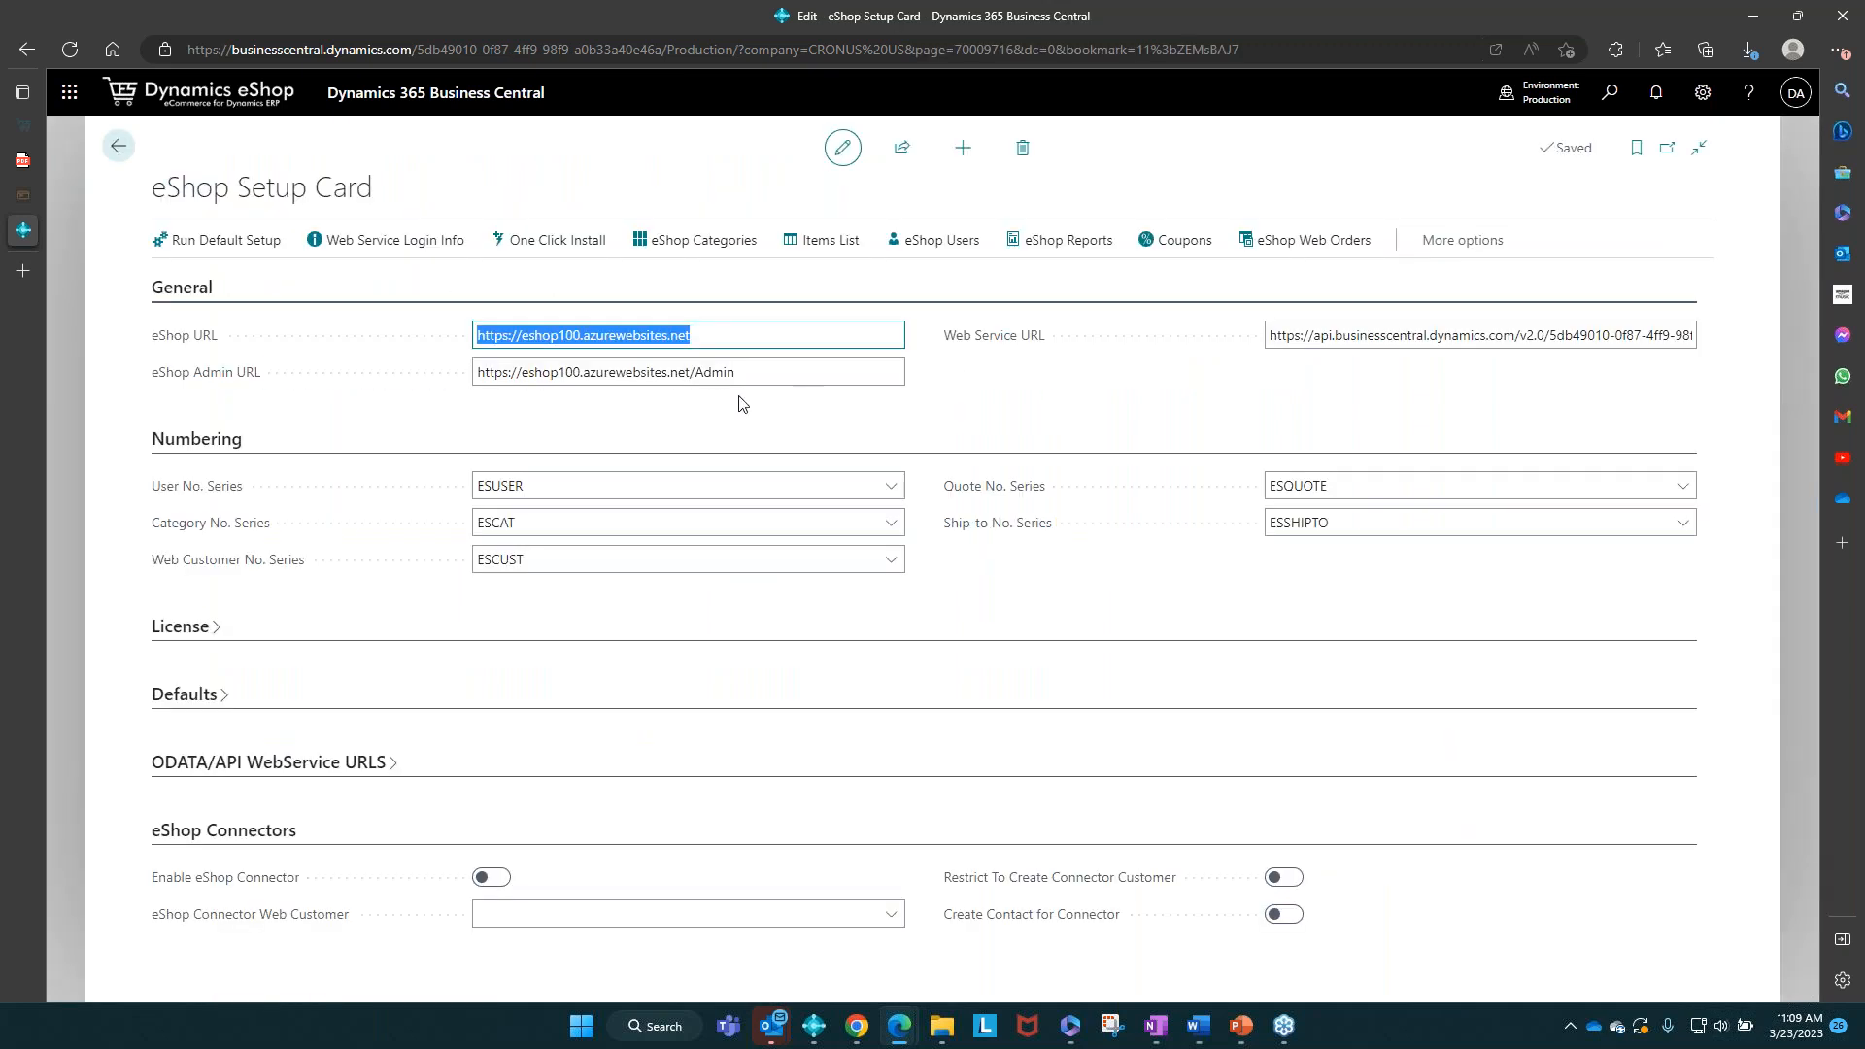
{"action": "left_click", "coordinate": [920, 231]}
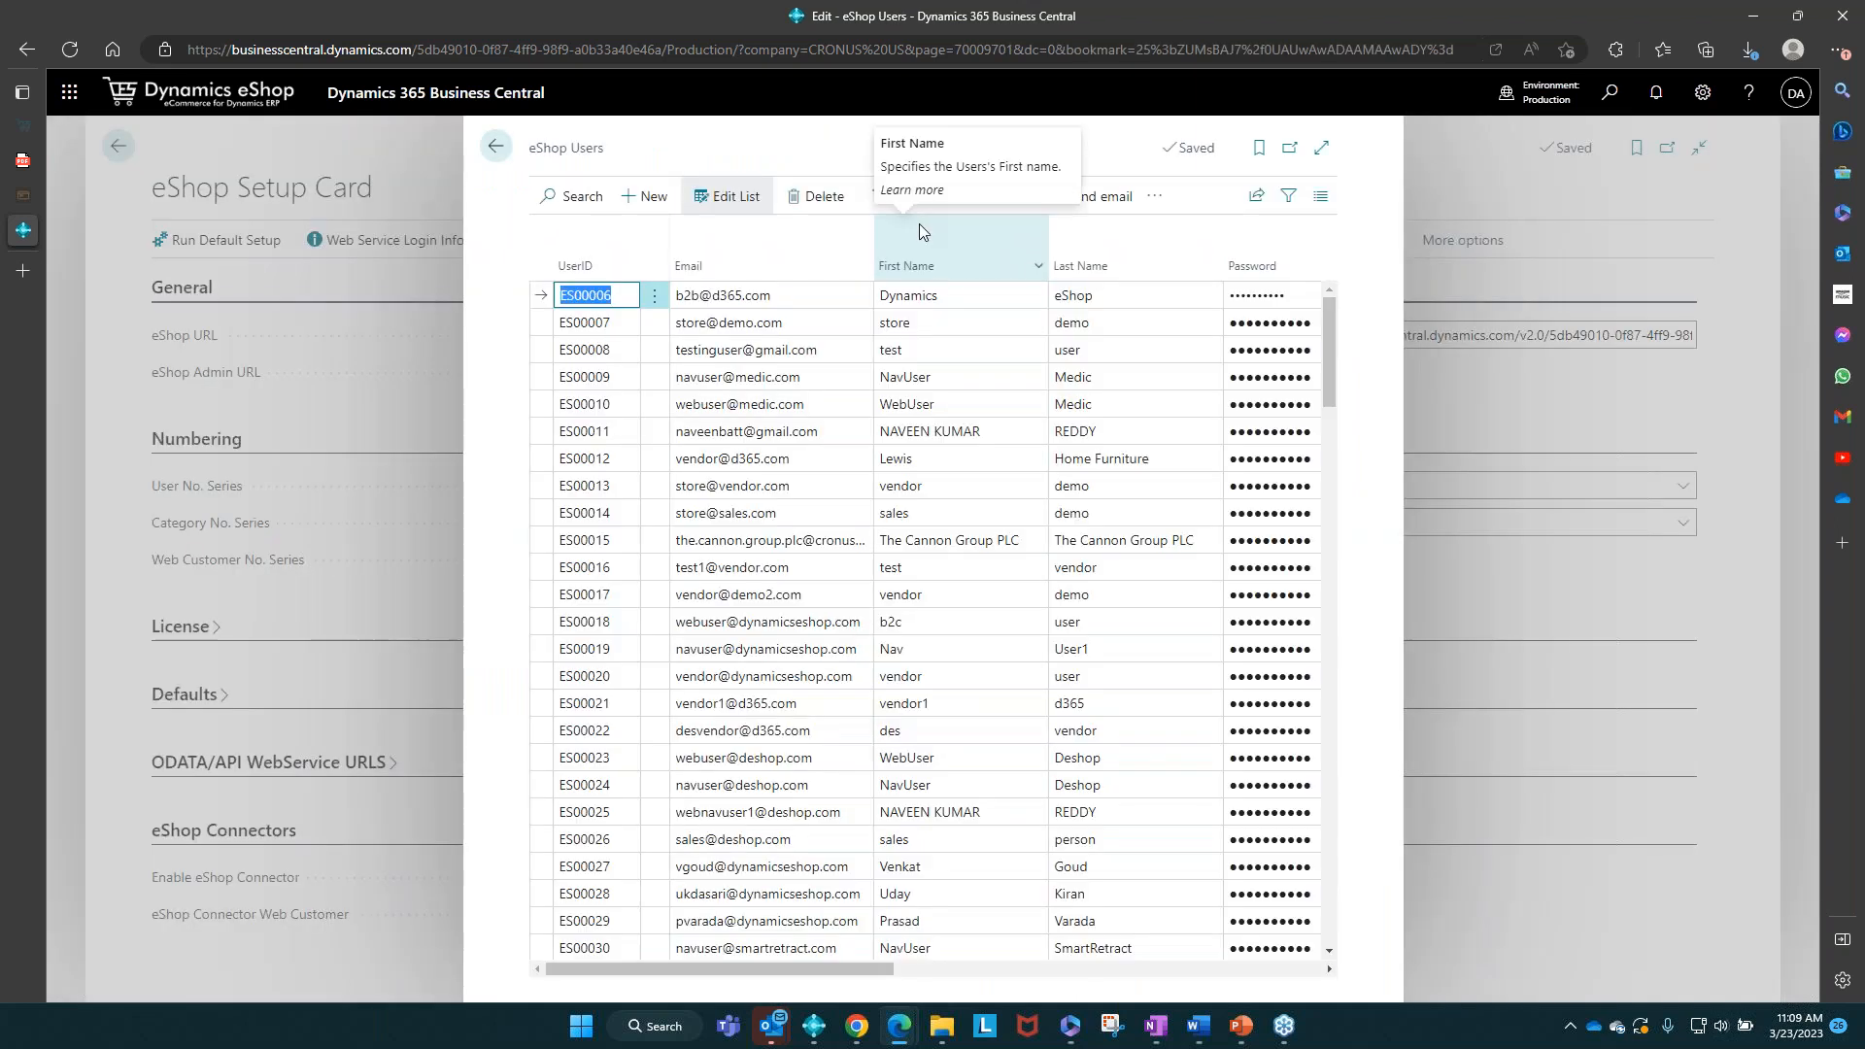
{"action": "left_click", "coordinate": [1476, 192]}
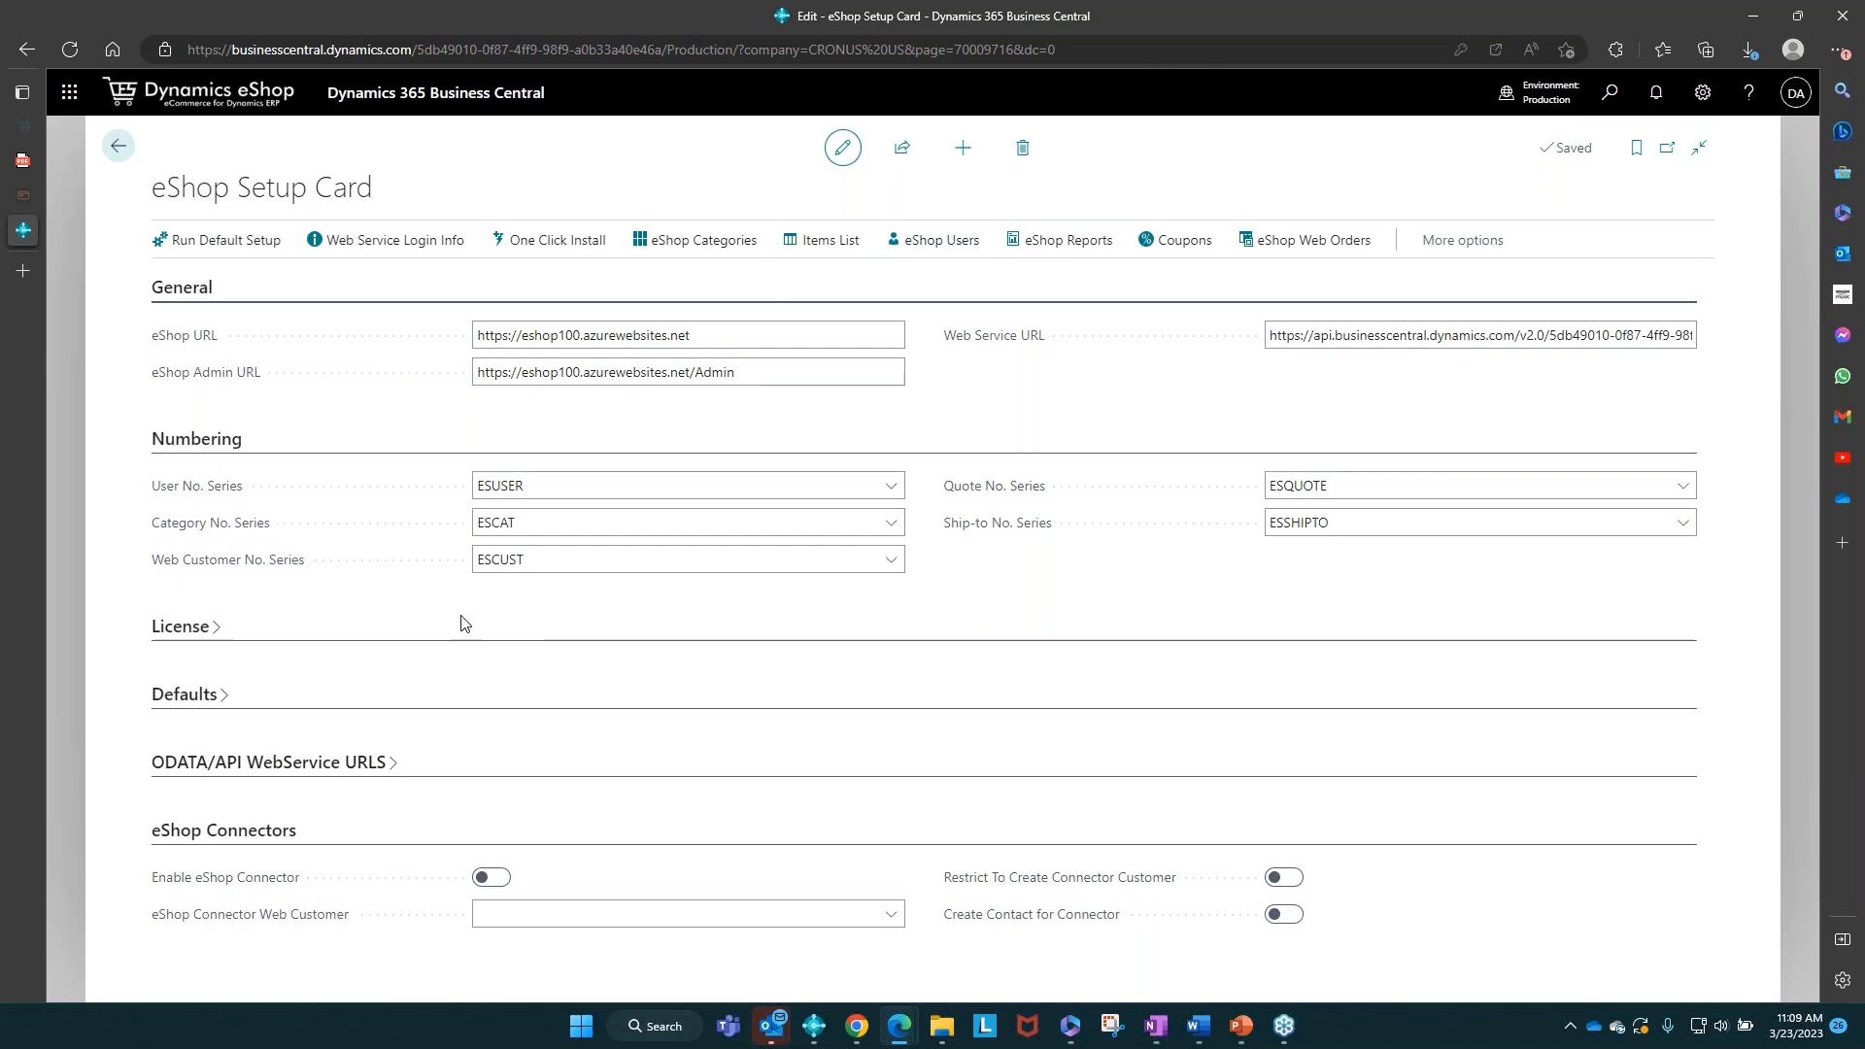
Step: Switch to the Dynamics eShop storefront and log in with the B2B account's saved e-mail and password
{"action": "left_click", "coordinate": [26, 128]}
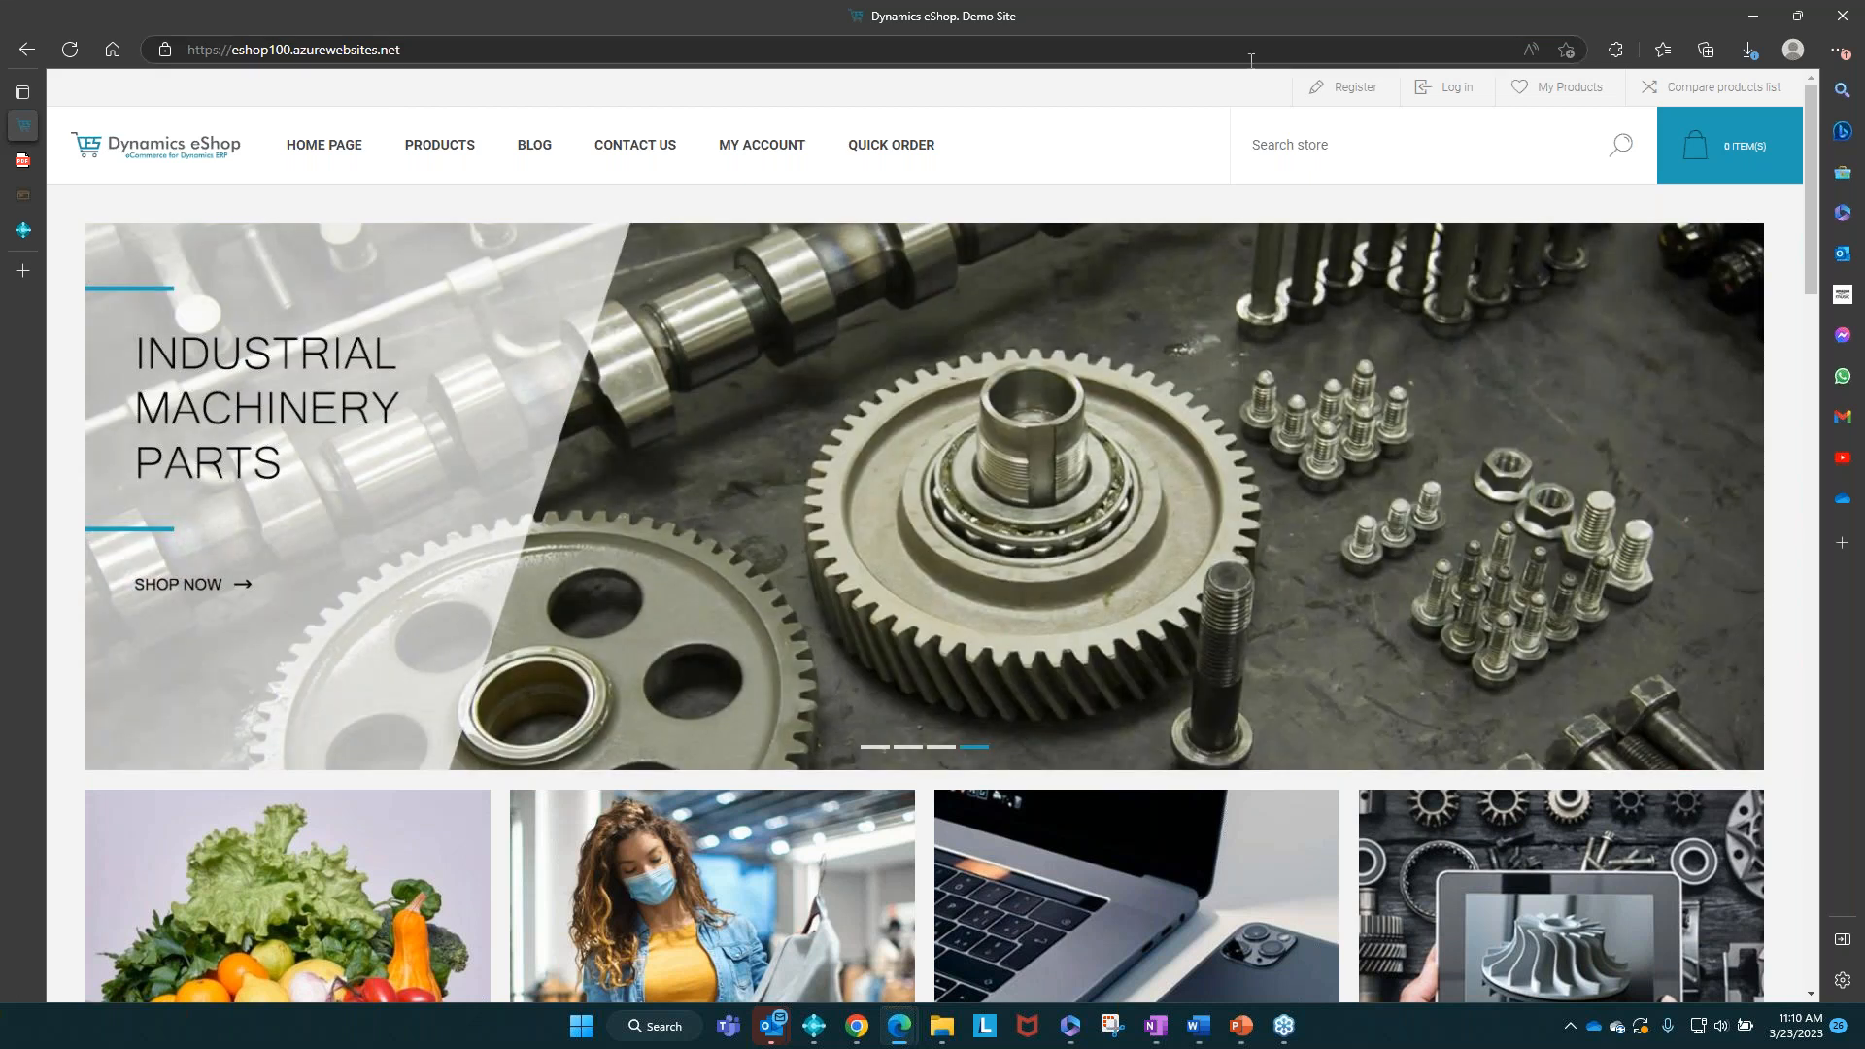
{"action": "left_click", "coordinate": [1470, 89]}
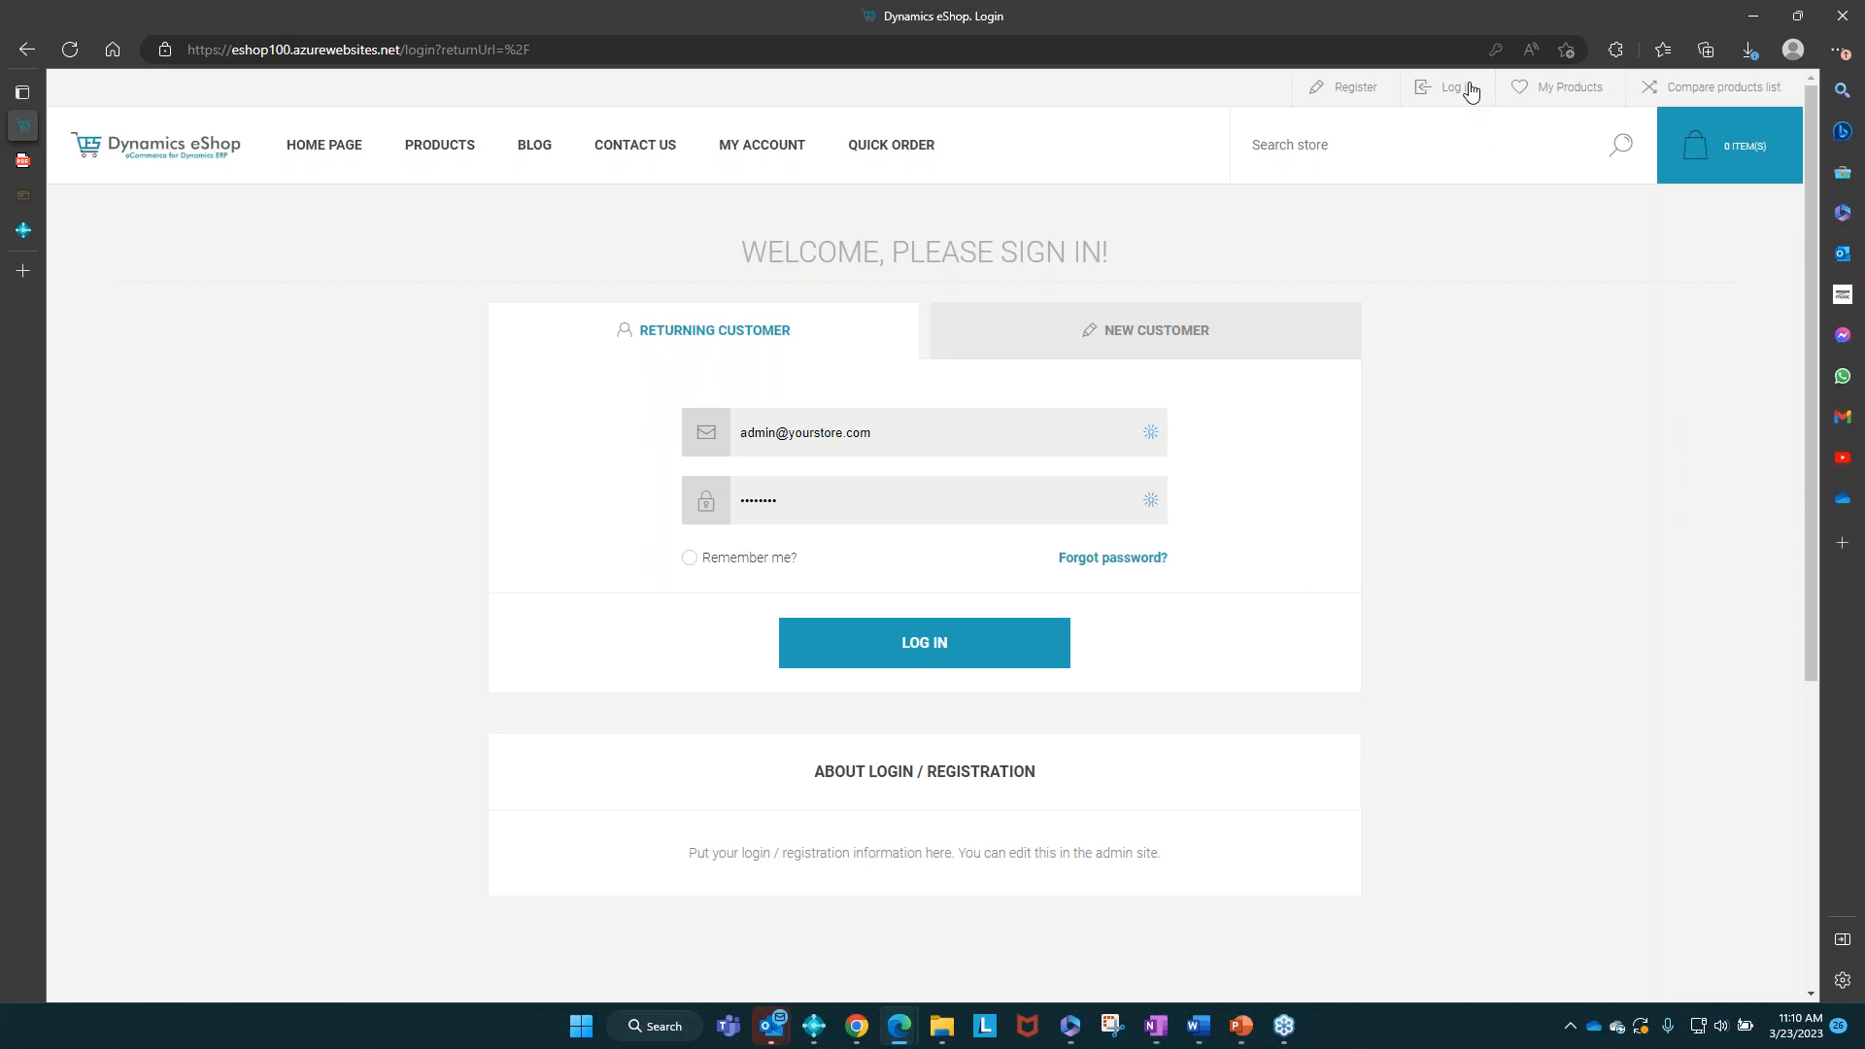
{"action": "left_click", "coordinate": [1039, 437]}
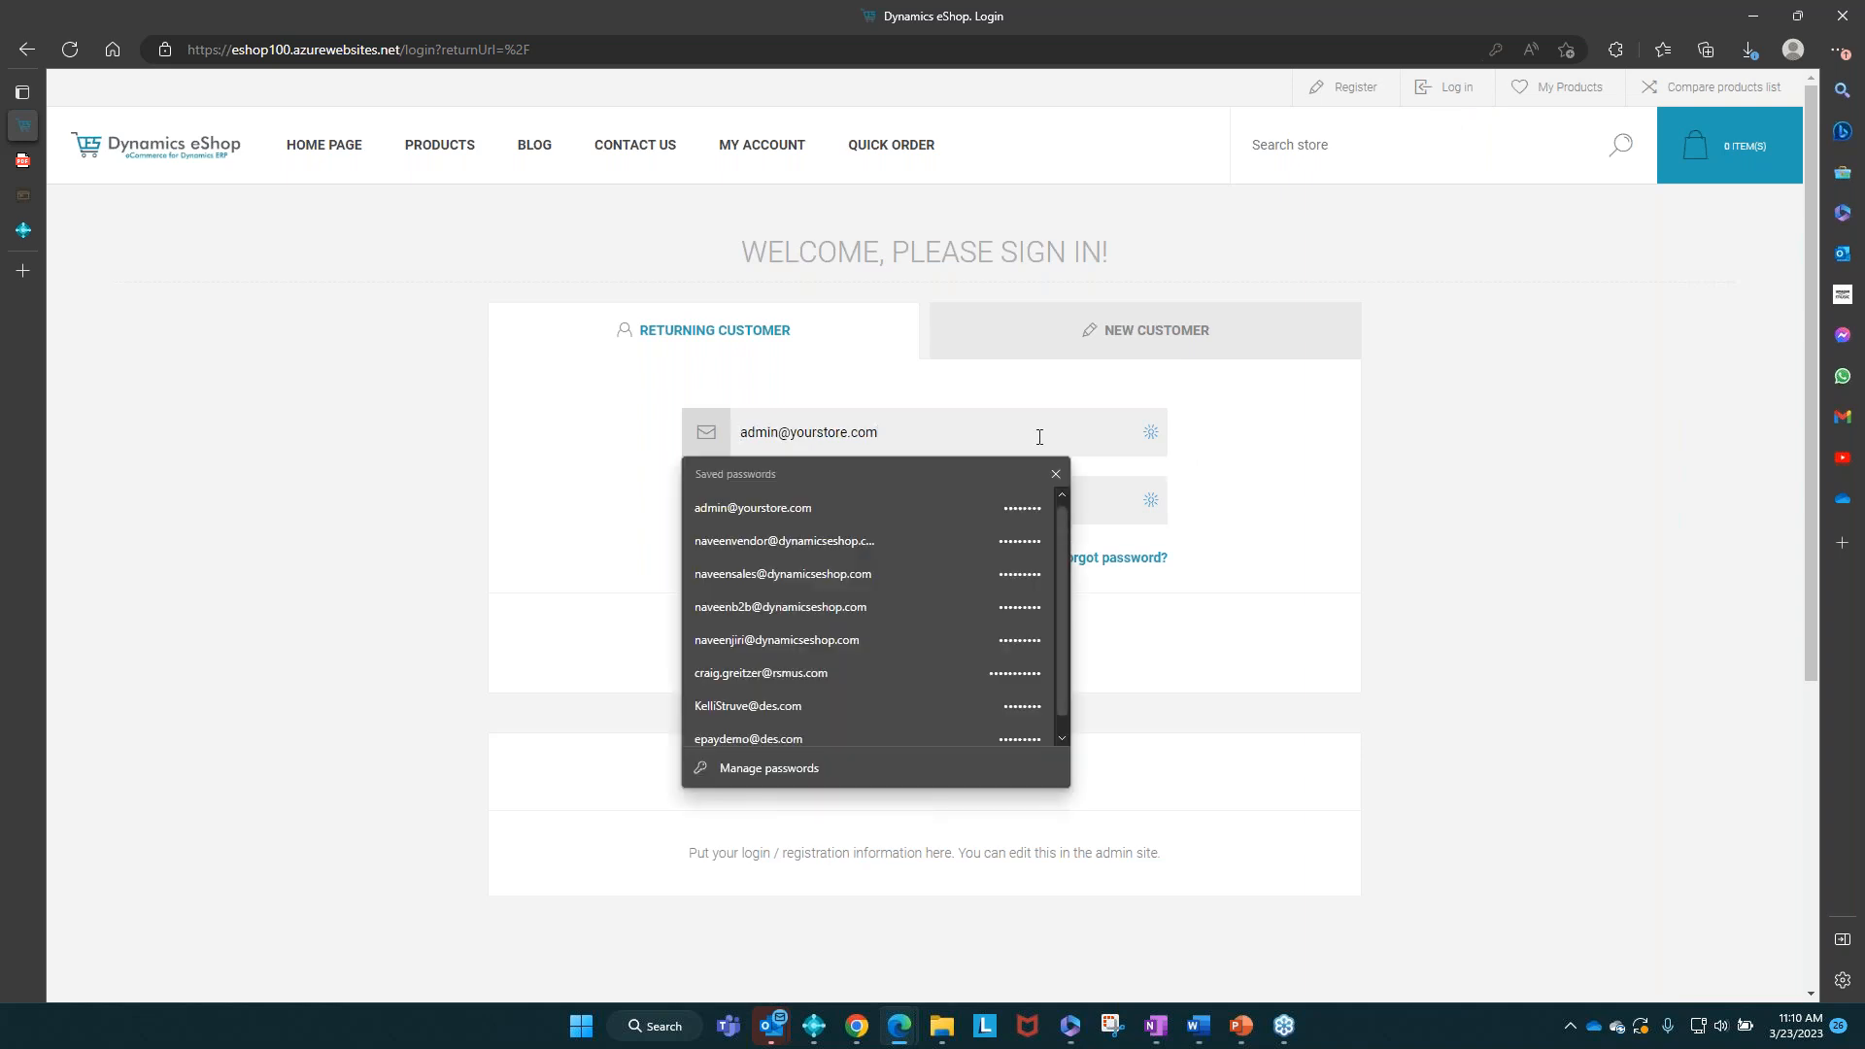
{"action": "left_click", "coordinate": [964, 607]}
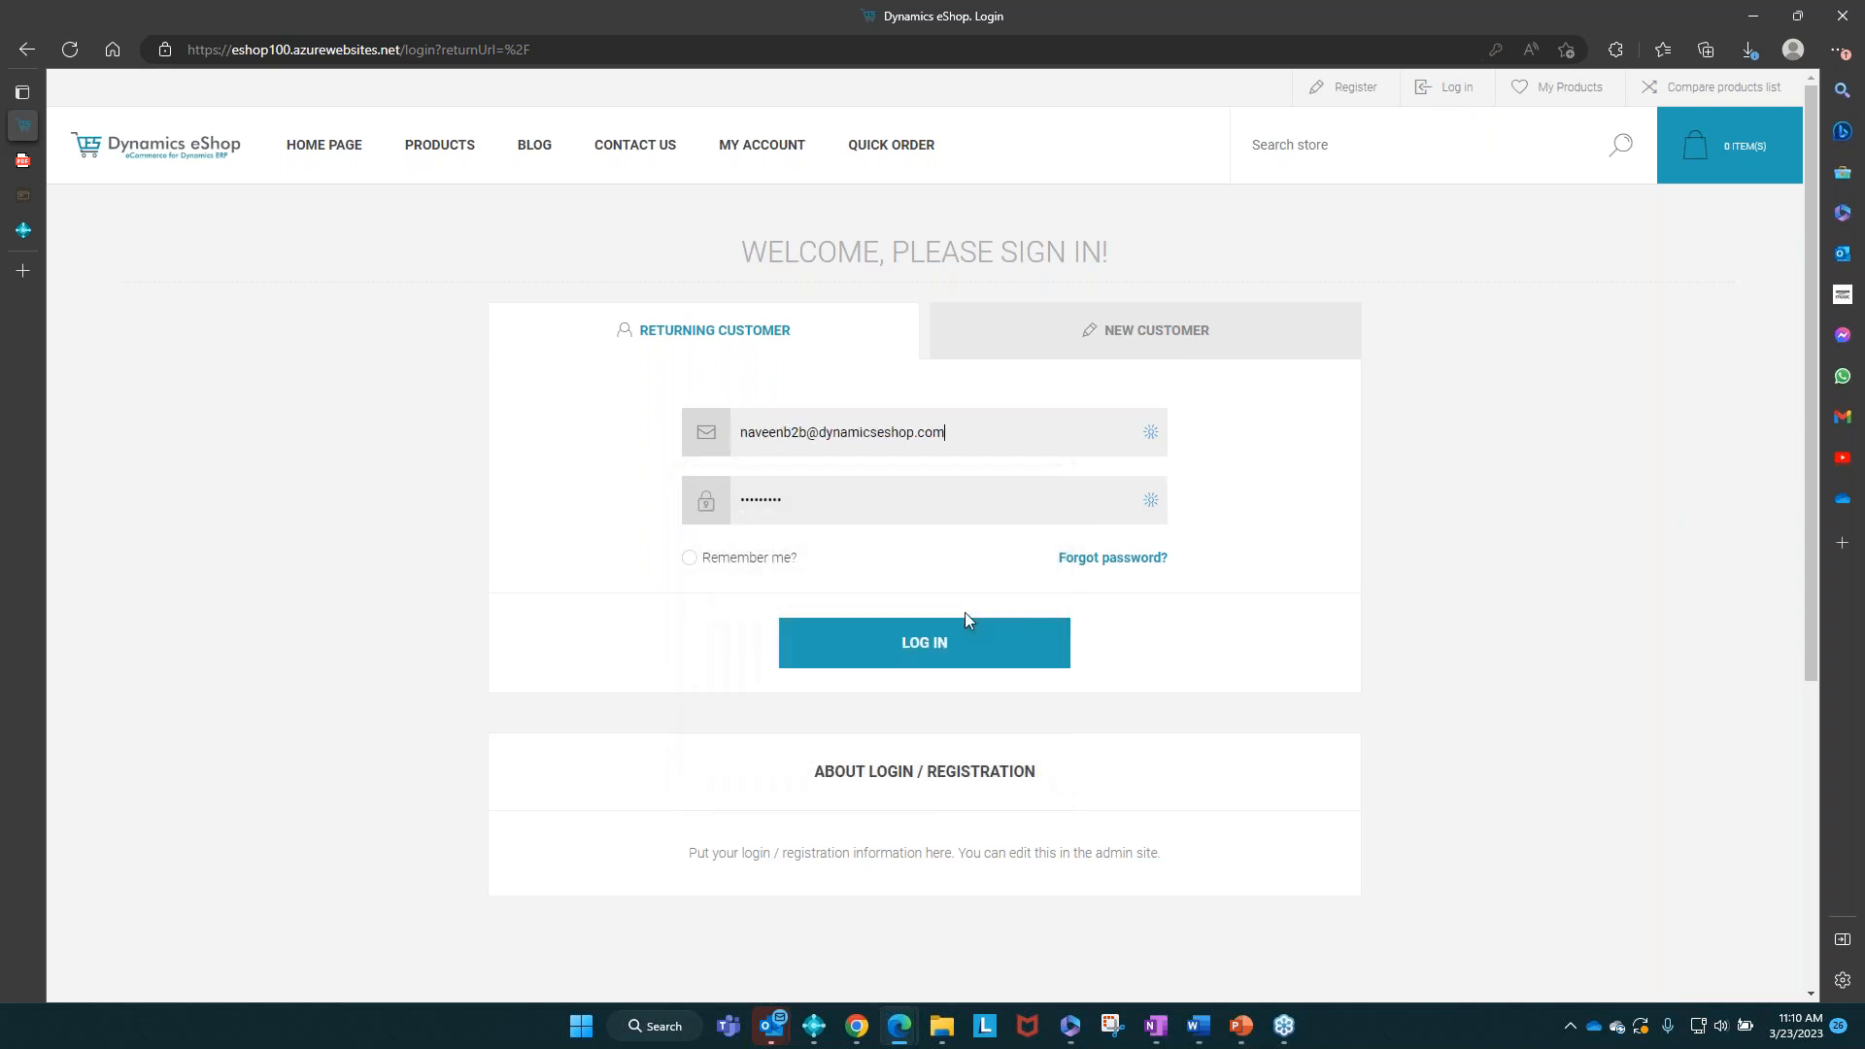
{"action": "left_click", "coordinate": [1007, 501]}
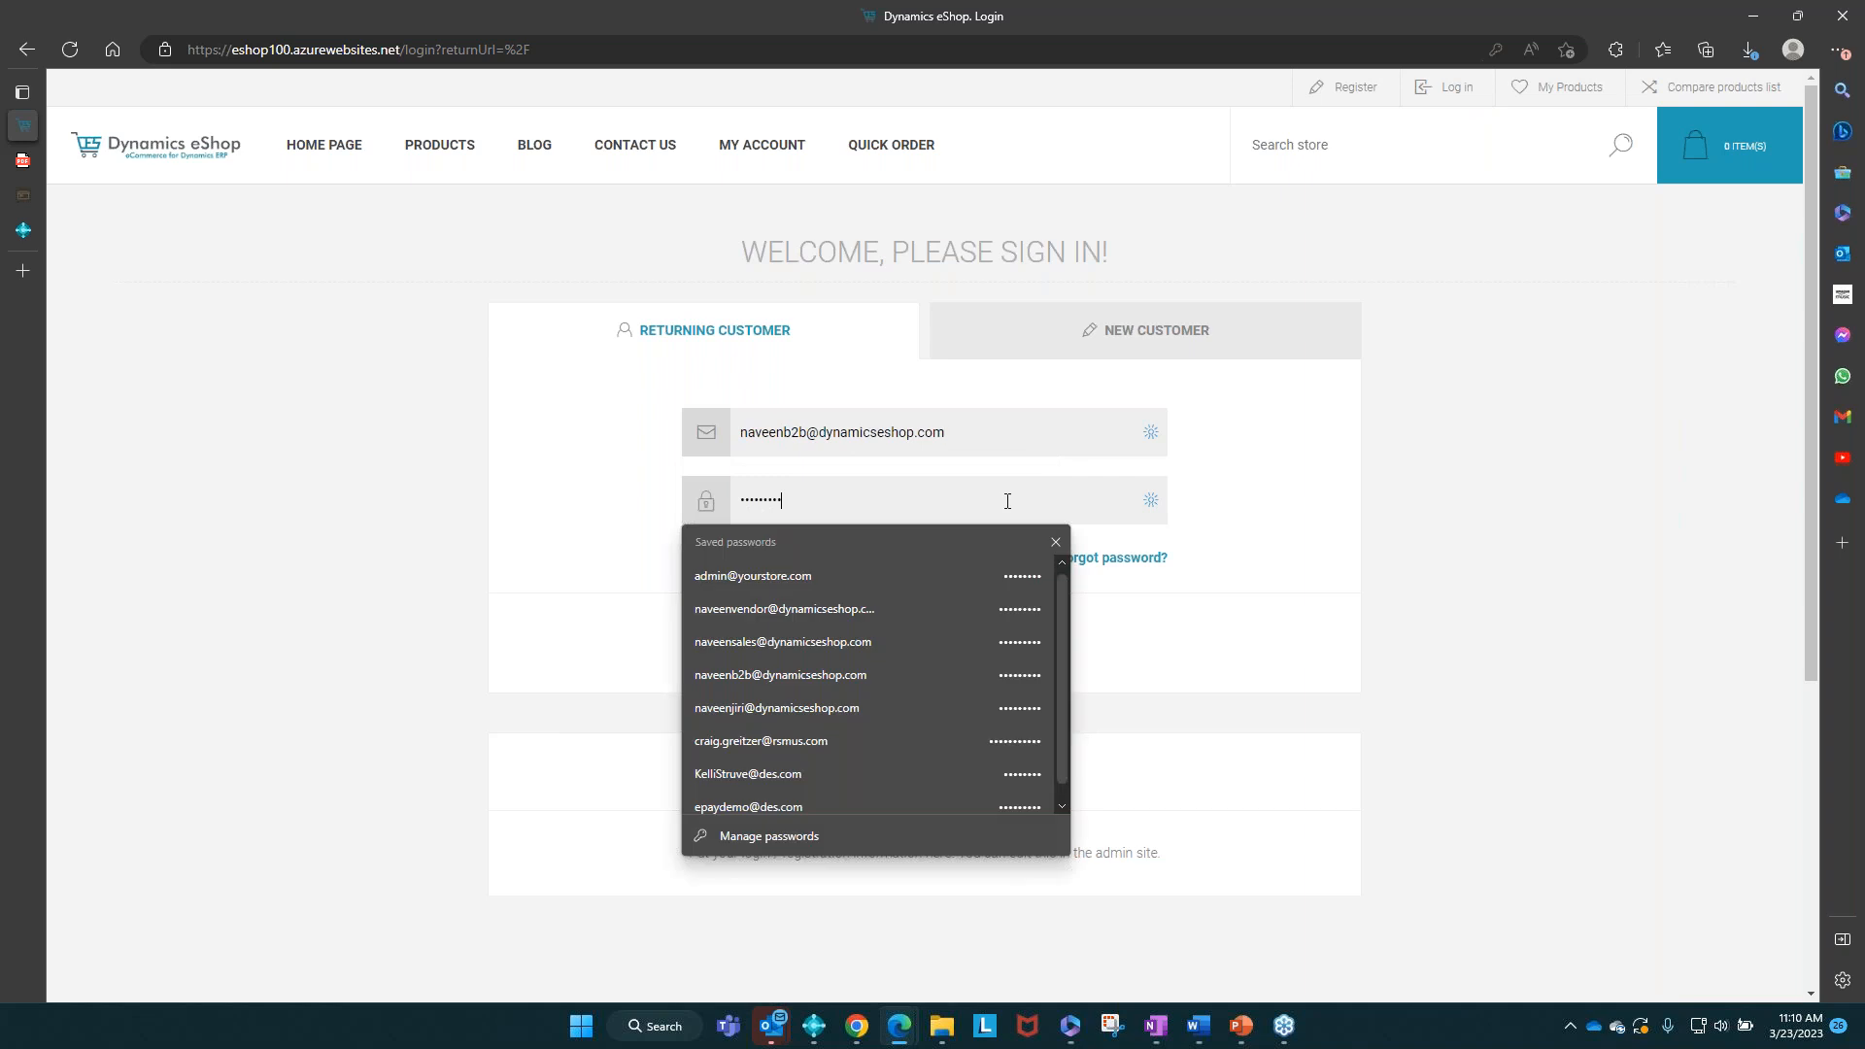
{"action": "left_click", "coordinate": [1391, 484]}
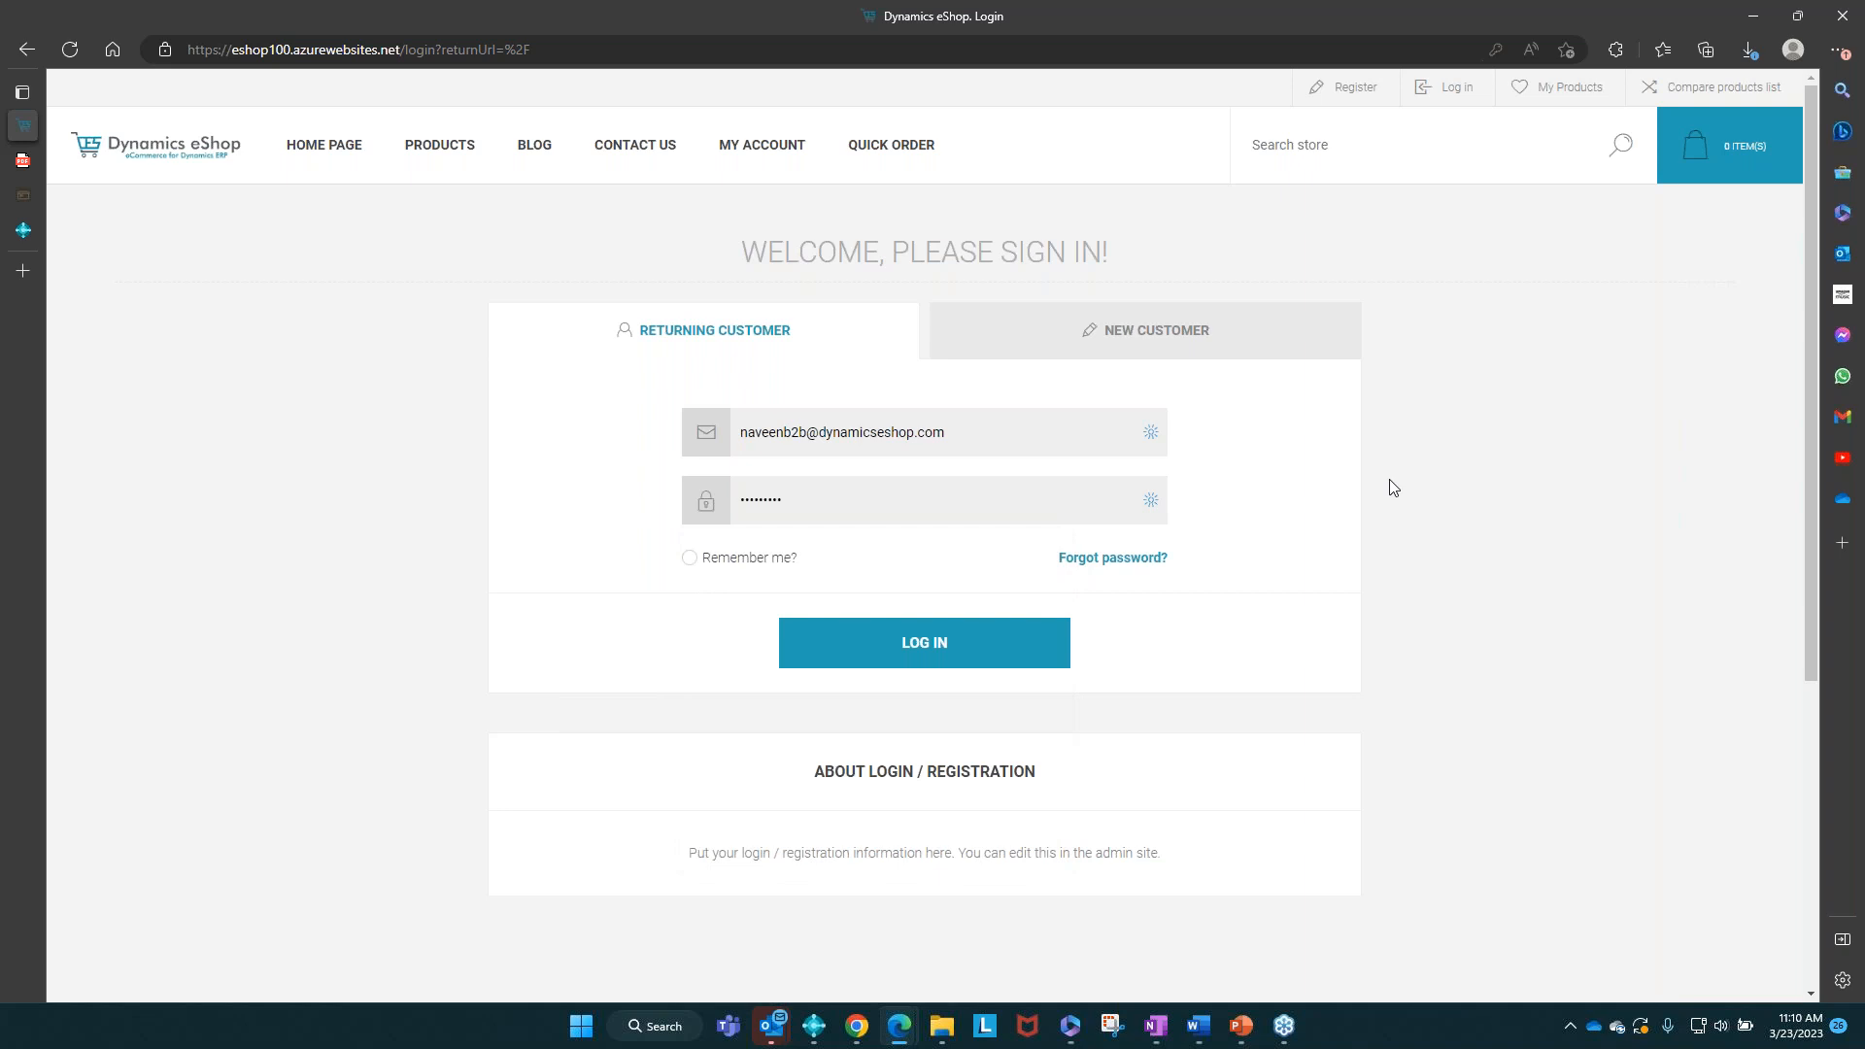
{"action": "left_click", "coordinate": [1010, 641]}
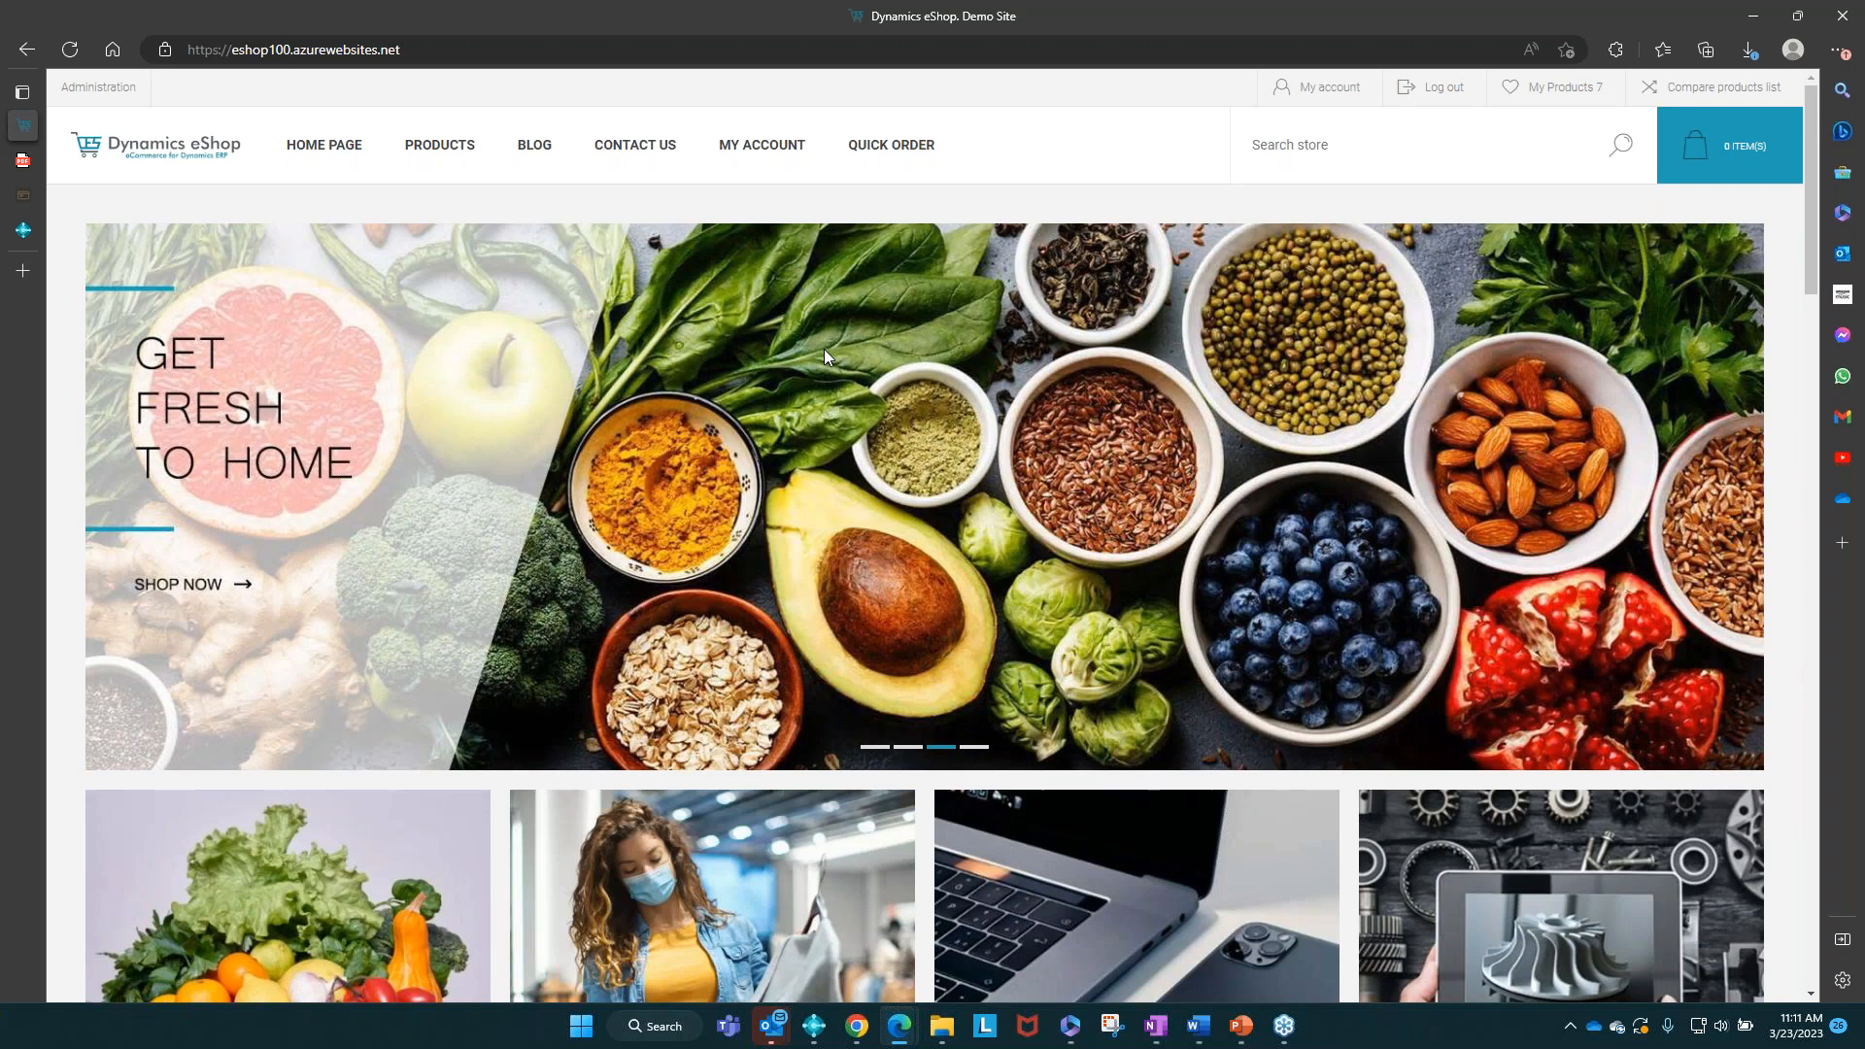
Step: Examine the storefront's product categories, featured products, sale of the day and latest blog sections on the home page
{"action": "scroll", "coordinate": [823, 352], "scroll_direction": "down", "scroll_amount": 1}
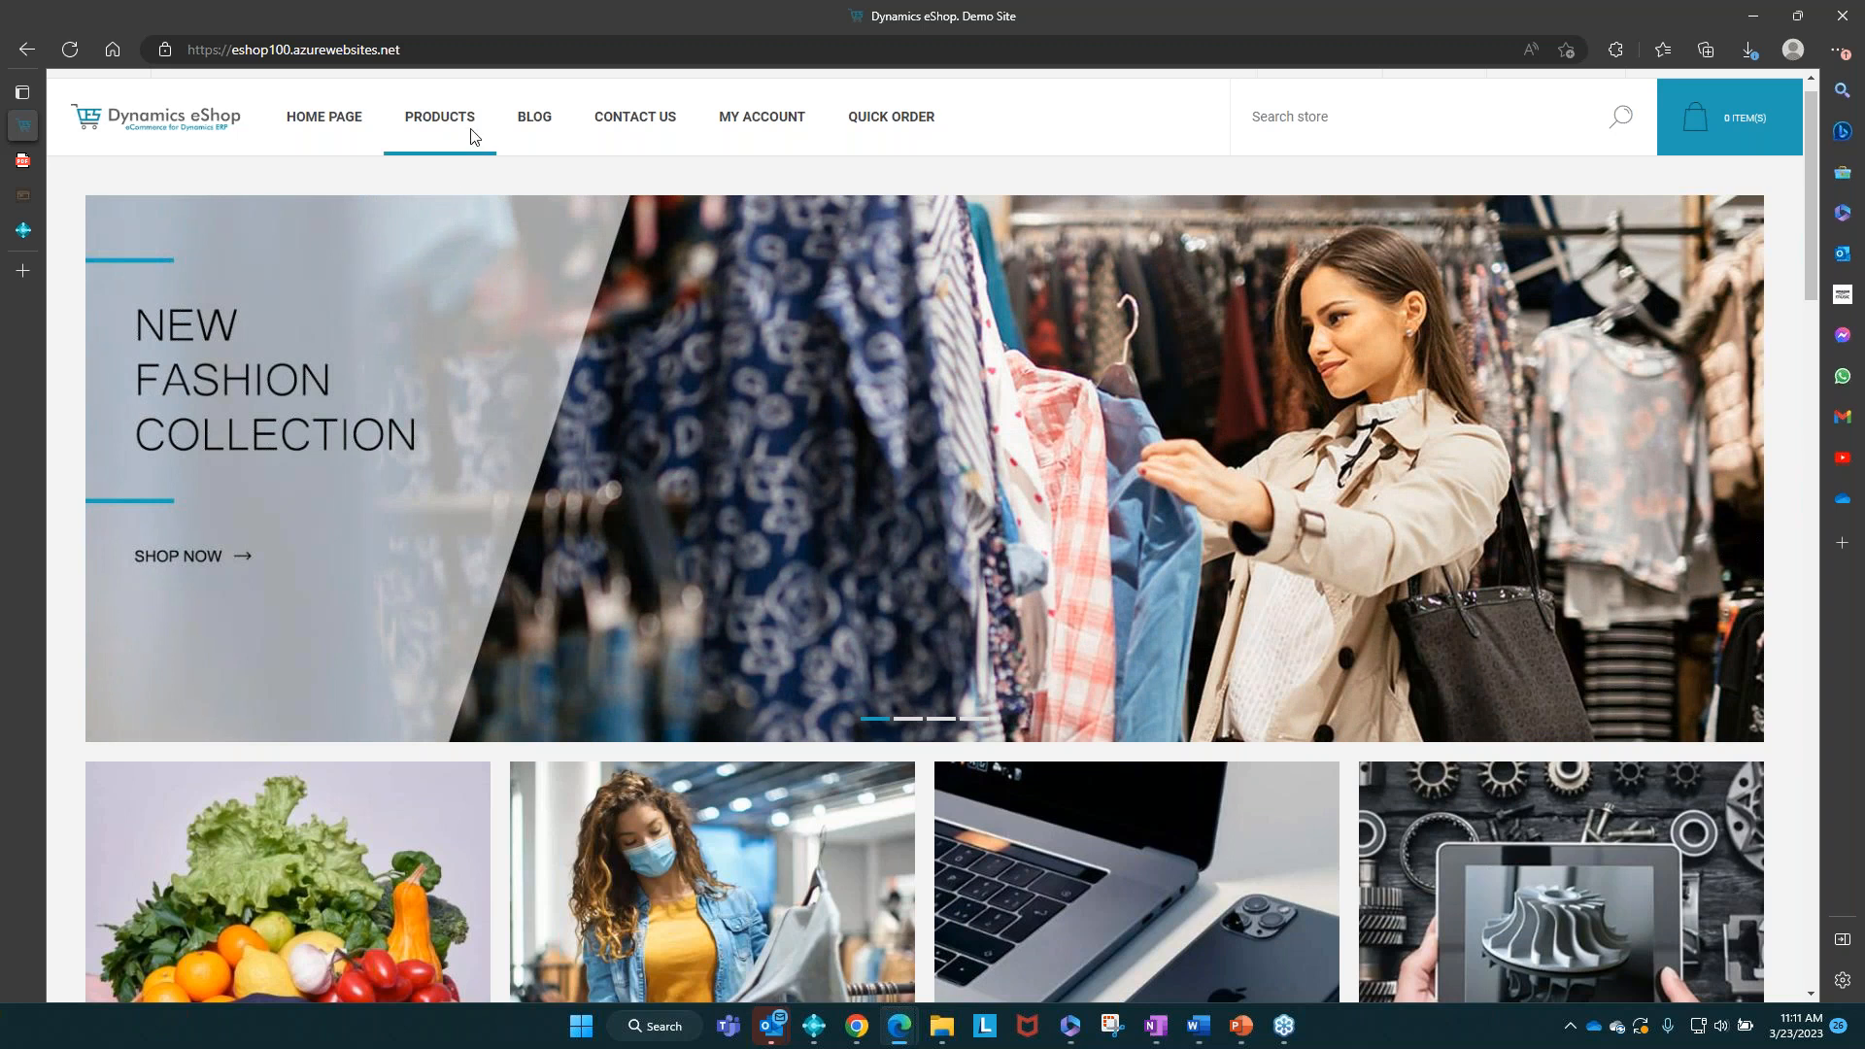
{"action": "mouse_move", "coordinate": [475, 136]}
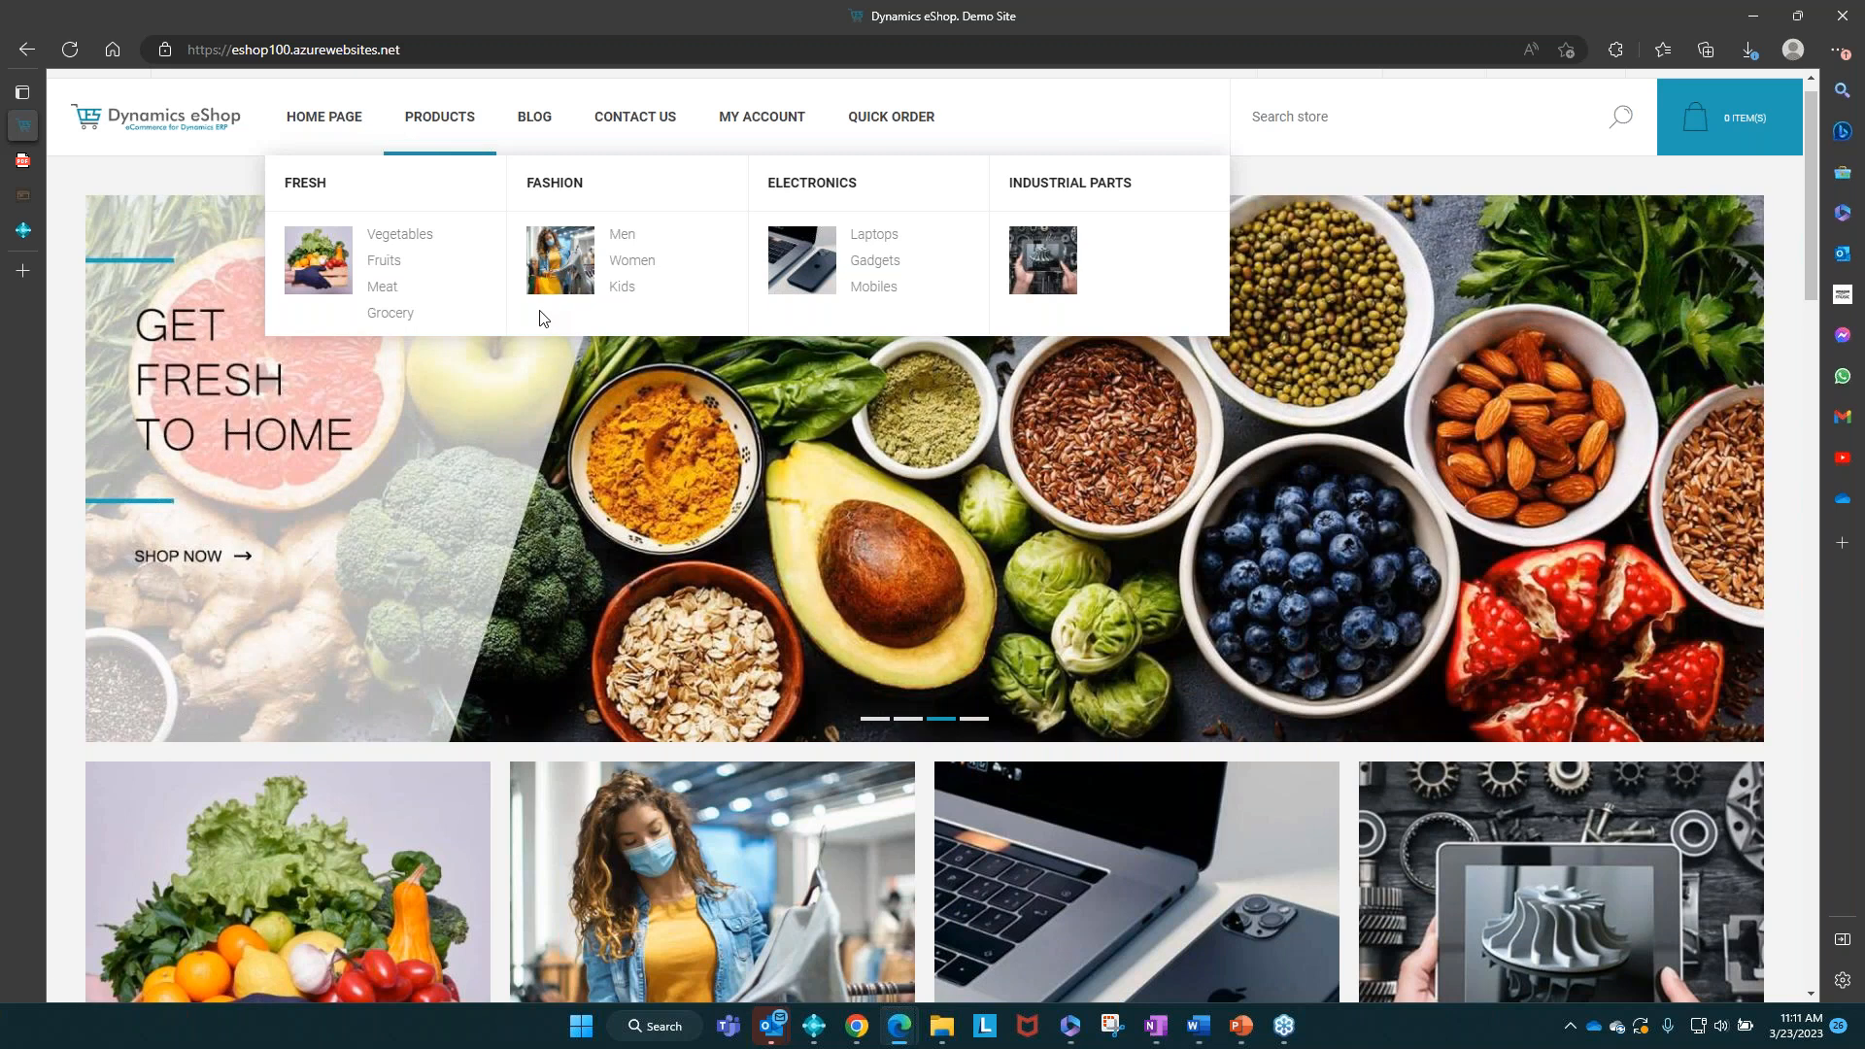
{"action": "scroll", "coordinate": [787, 469], "scroll_direction": "down", "scroll_amount": 1}
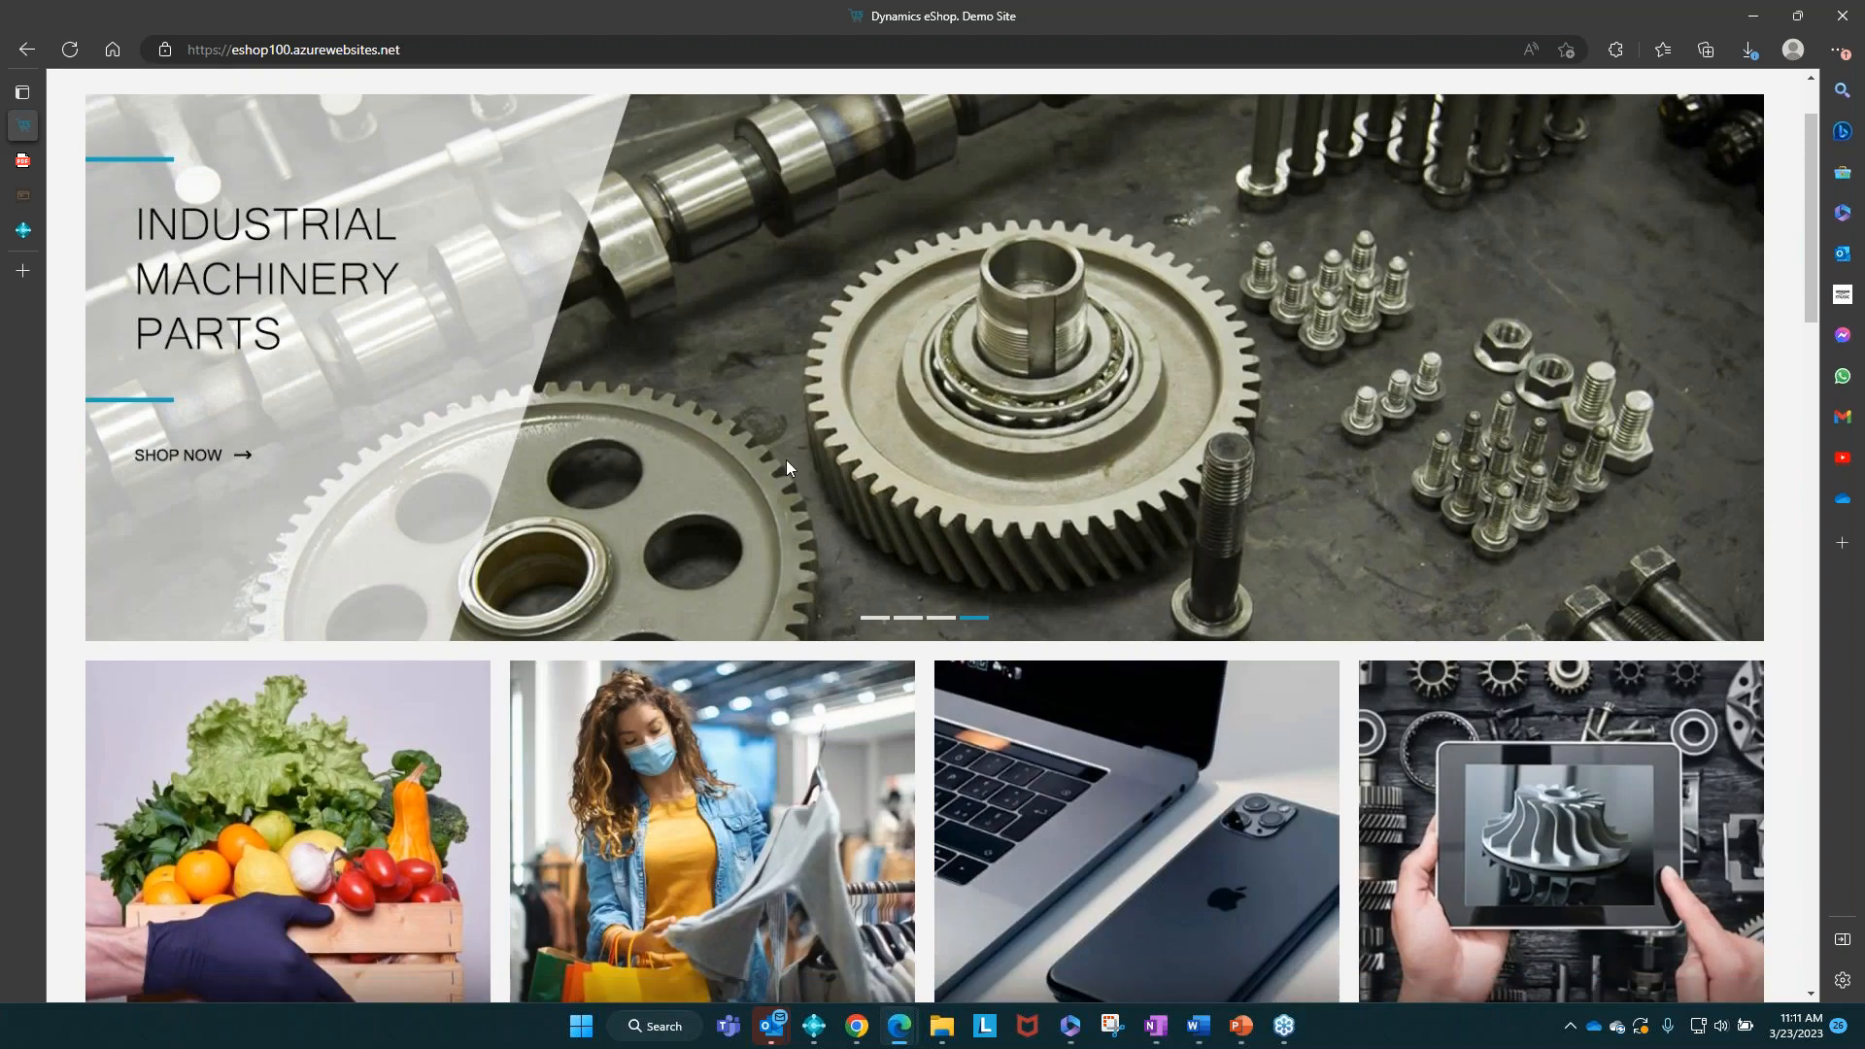
{"action": "scroll", "coordinate": [787, 469], "scroll_direction": "down", "scroll_amount": 4}
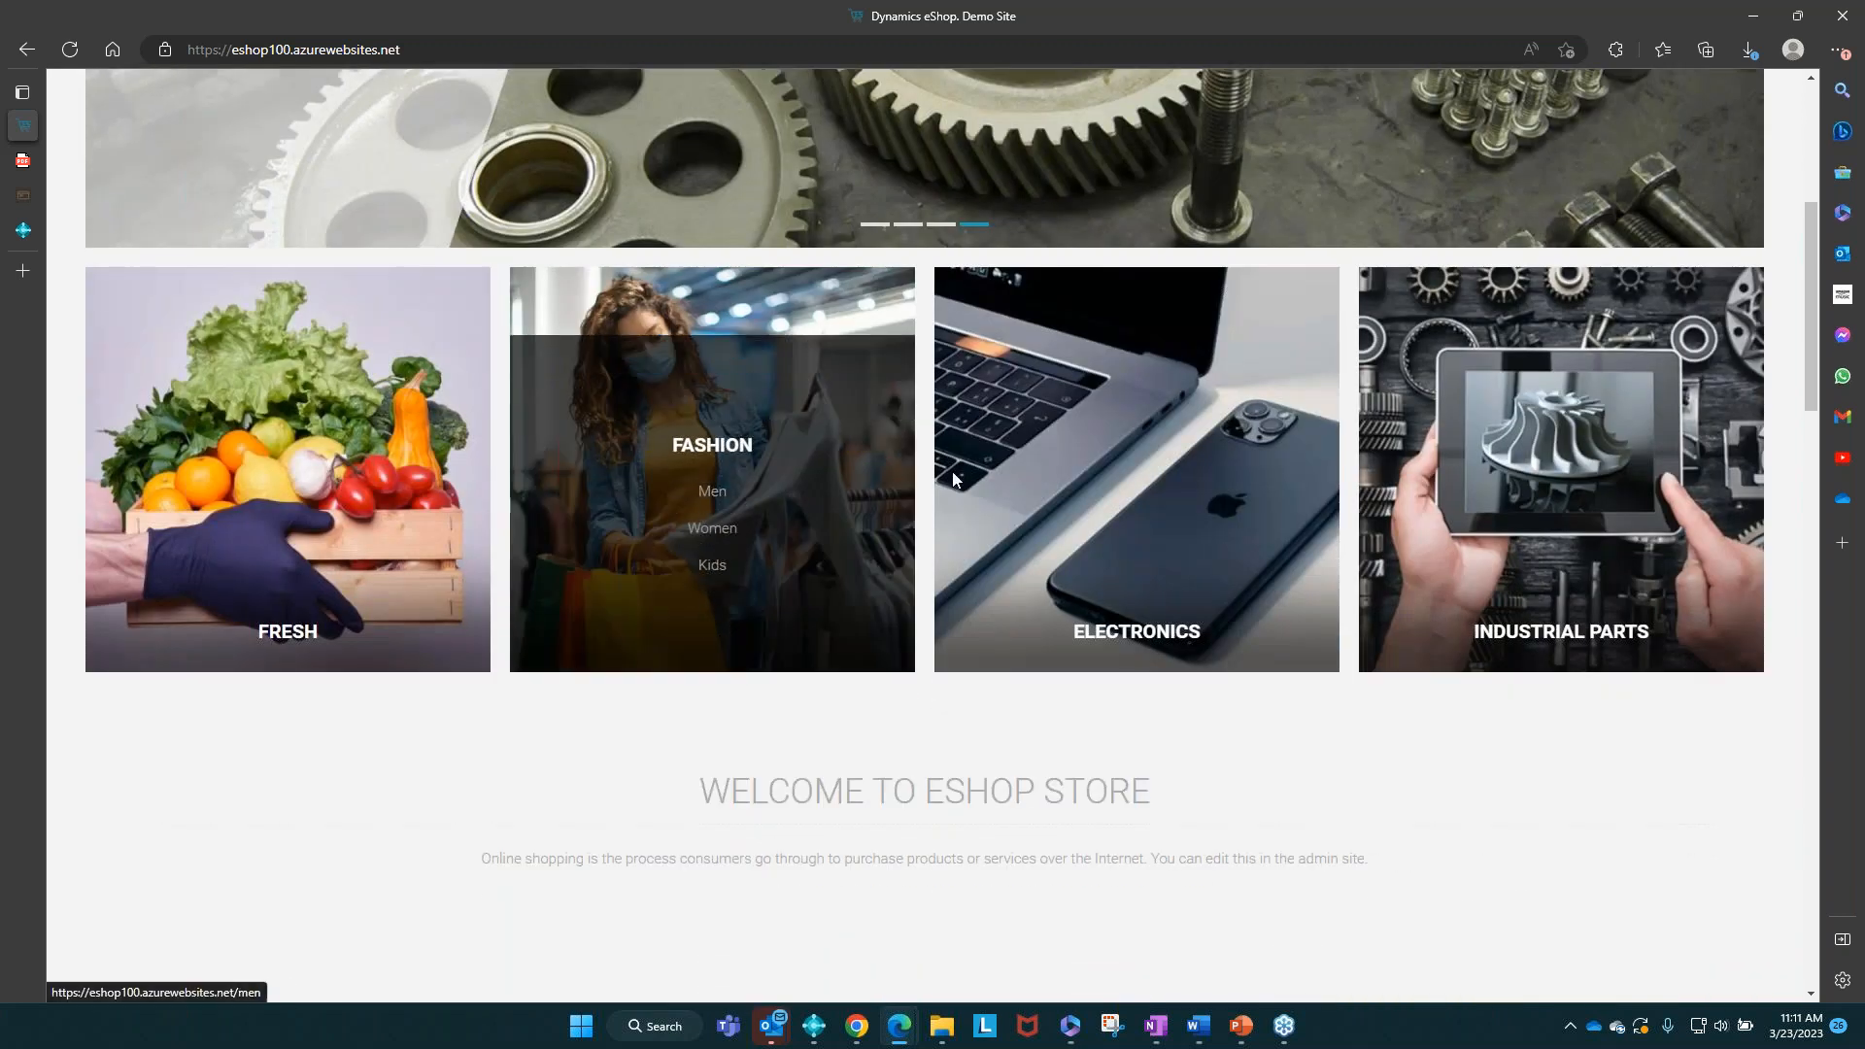
{"action": "scroll", "coordinate": [991, 481], "scroll_direction": "down", "scroll_amount": 12}
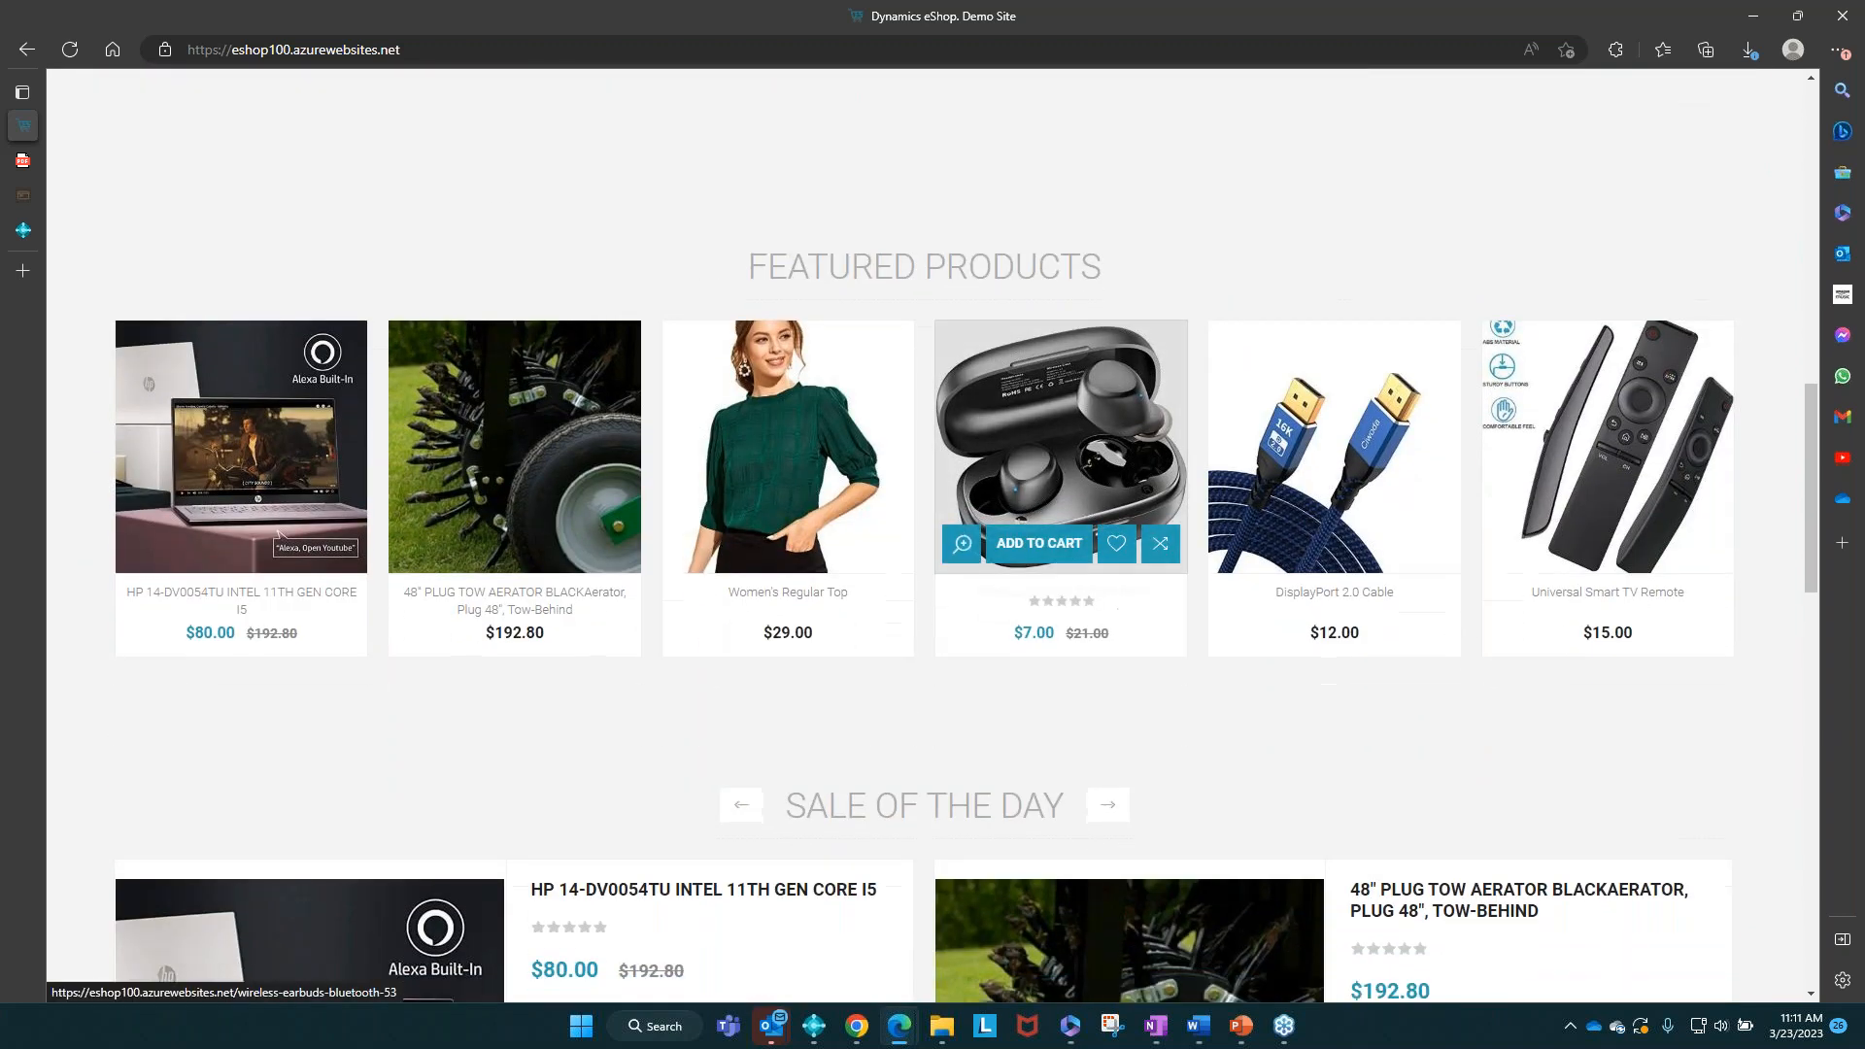
{"action": "scroll", "coordinate": [991, 480], "scroll_direction": "down", "scroll_amount": 12}
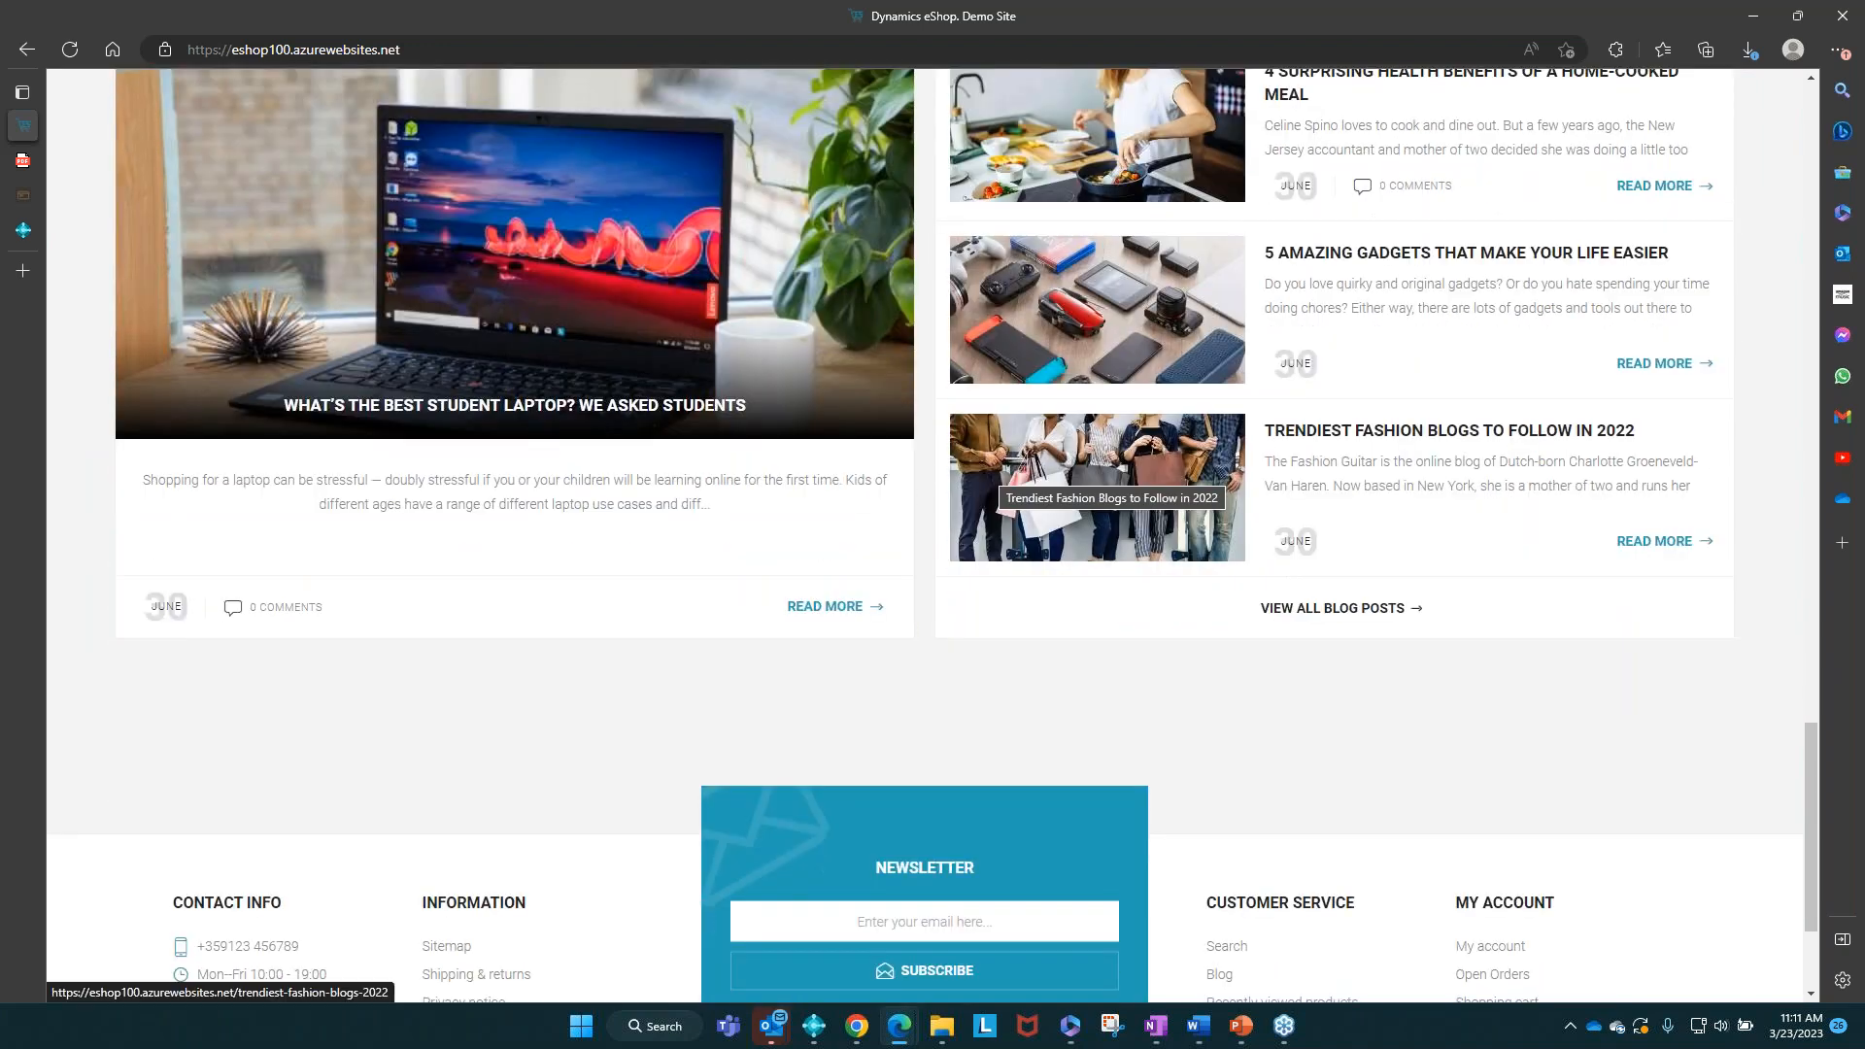
{"action": "scroll", "coordinate": [1098, 486], "scroll_direction": "up", "scroll_amount": 5}
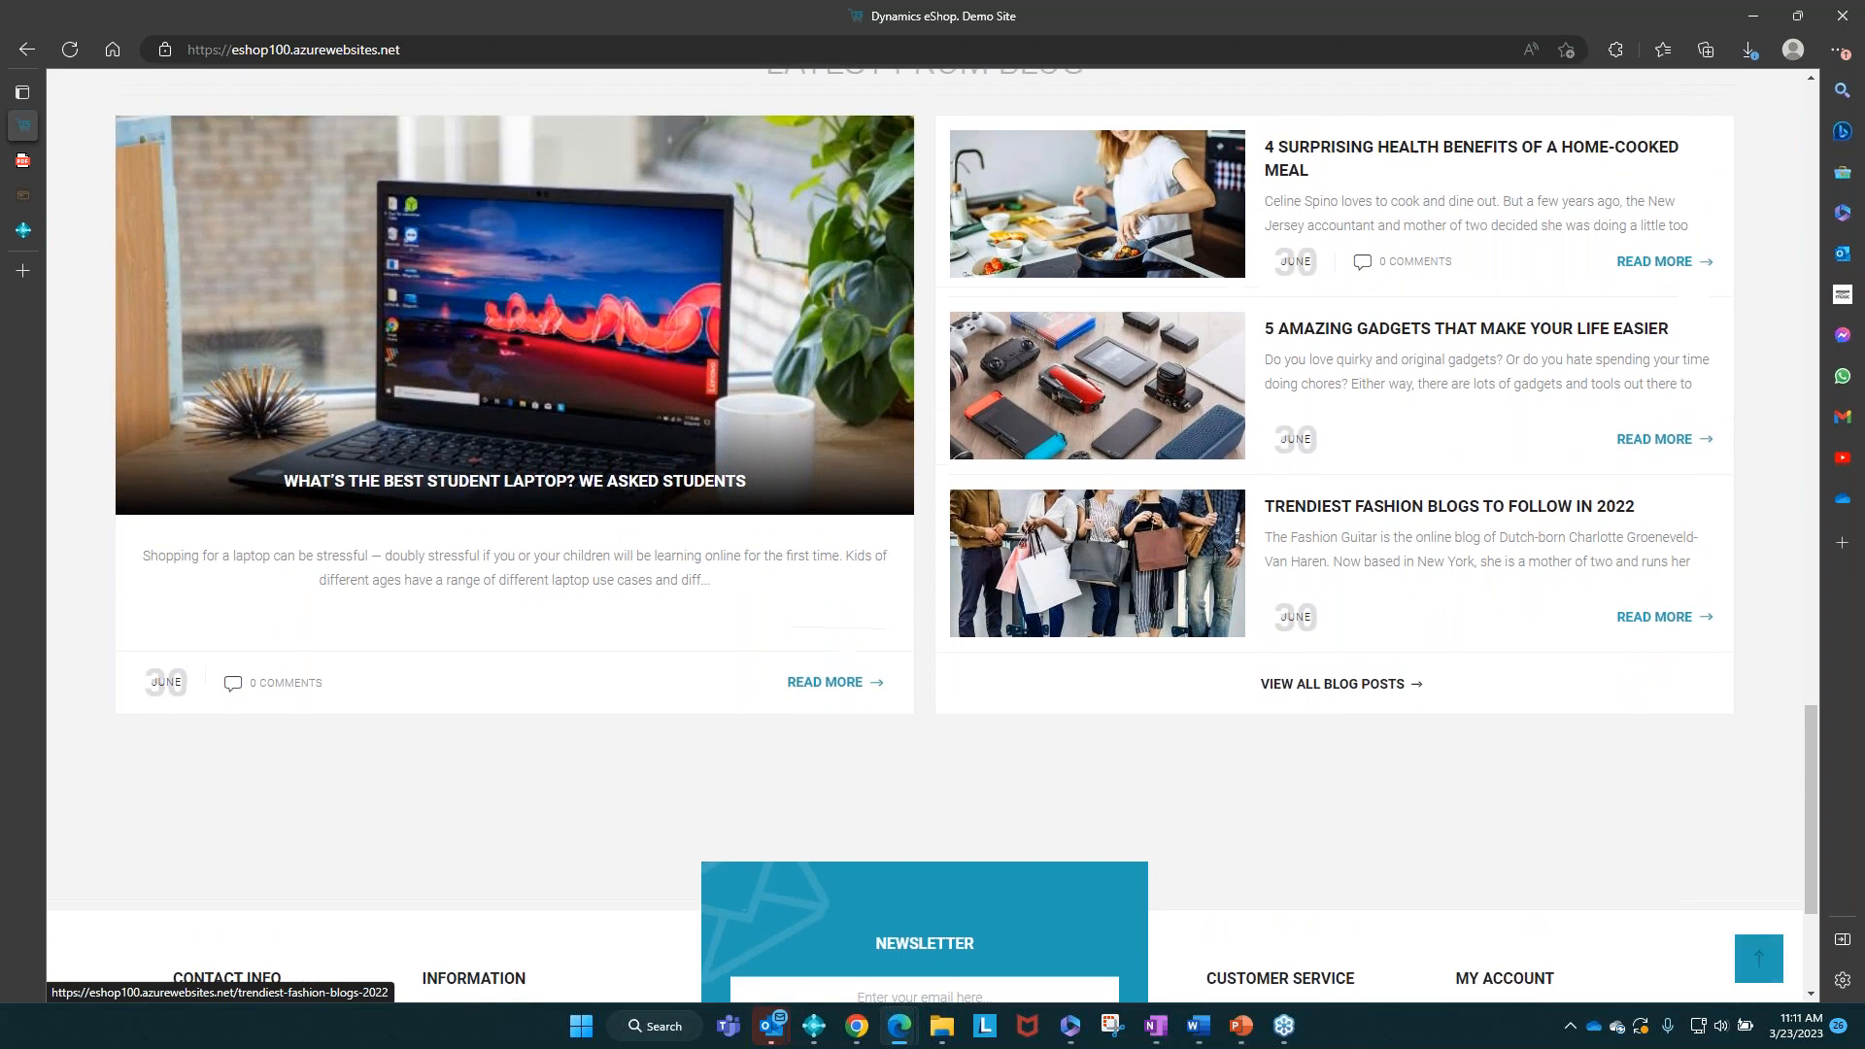
{"action": "scroll", "coordinate": [1097, 583], "scroll_direction": "up", "scroll_amount": 11}
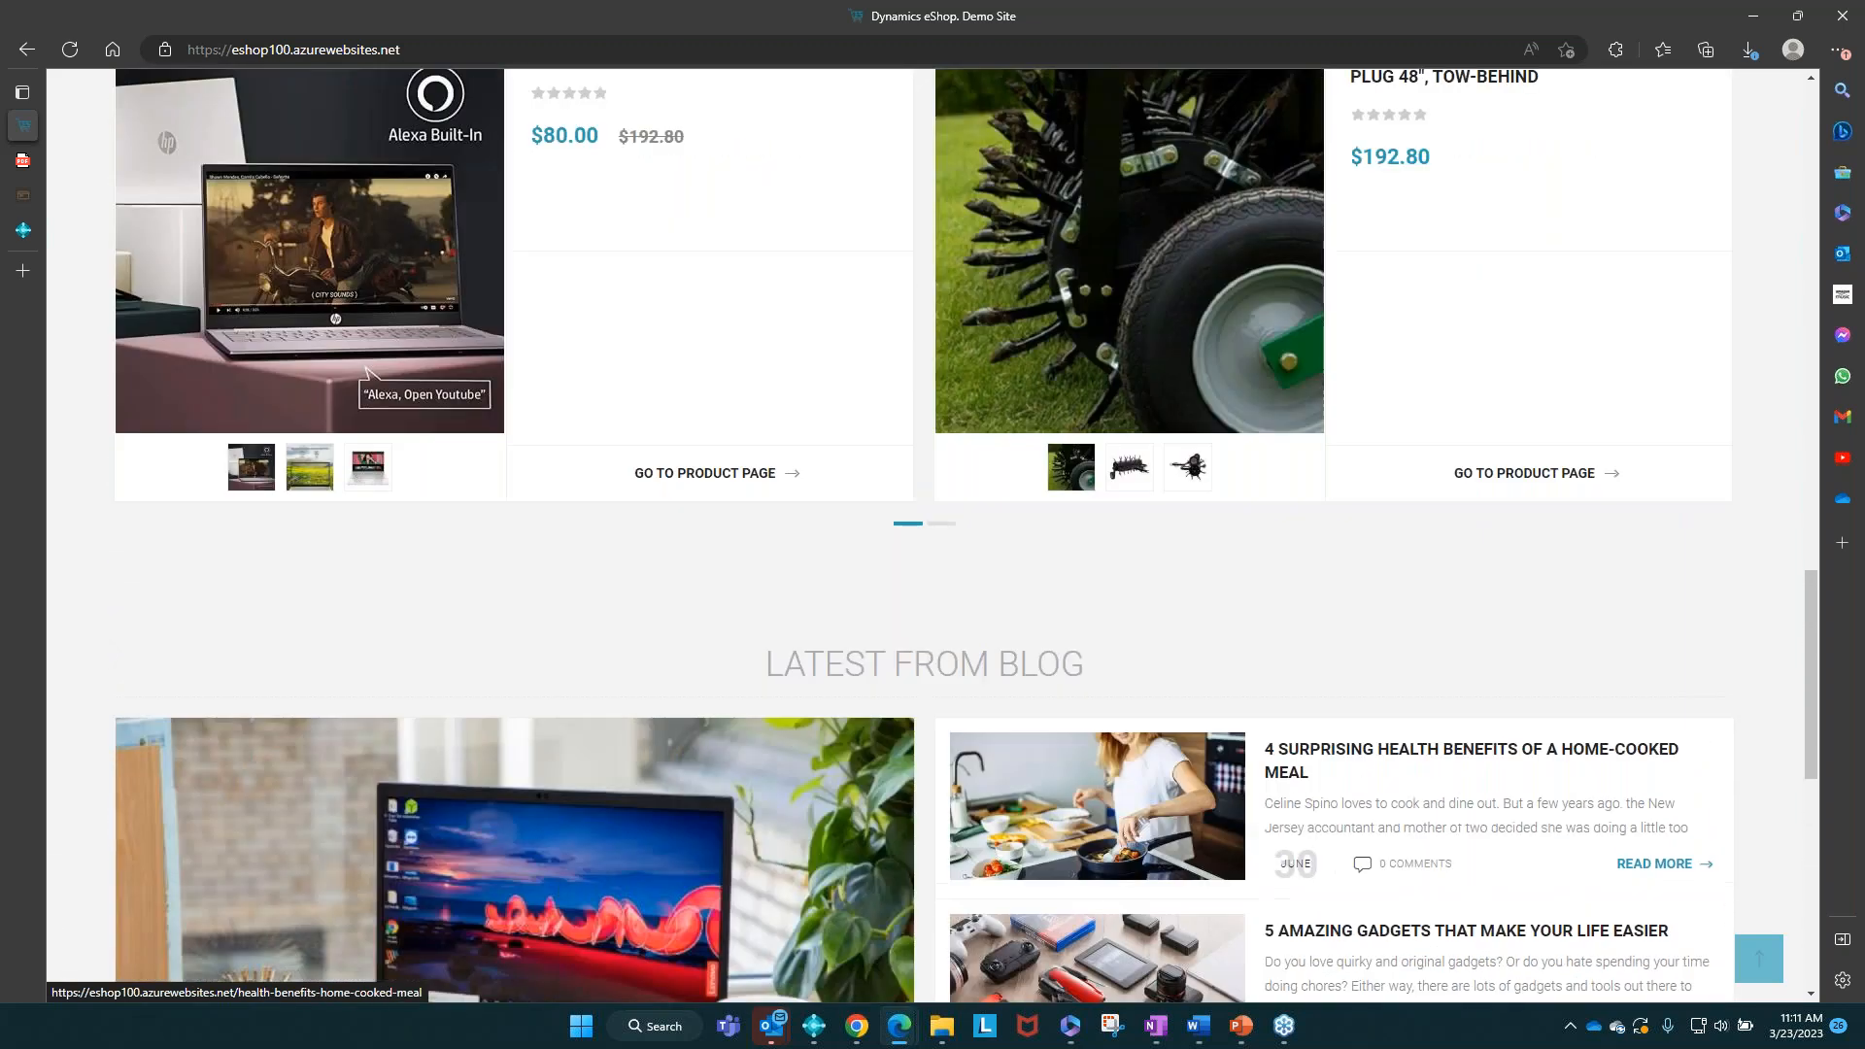
{"action": "scroll", "coordinate": [1068, 486], "scroll_direction": "up", "scroll_amount": 1}
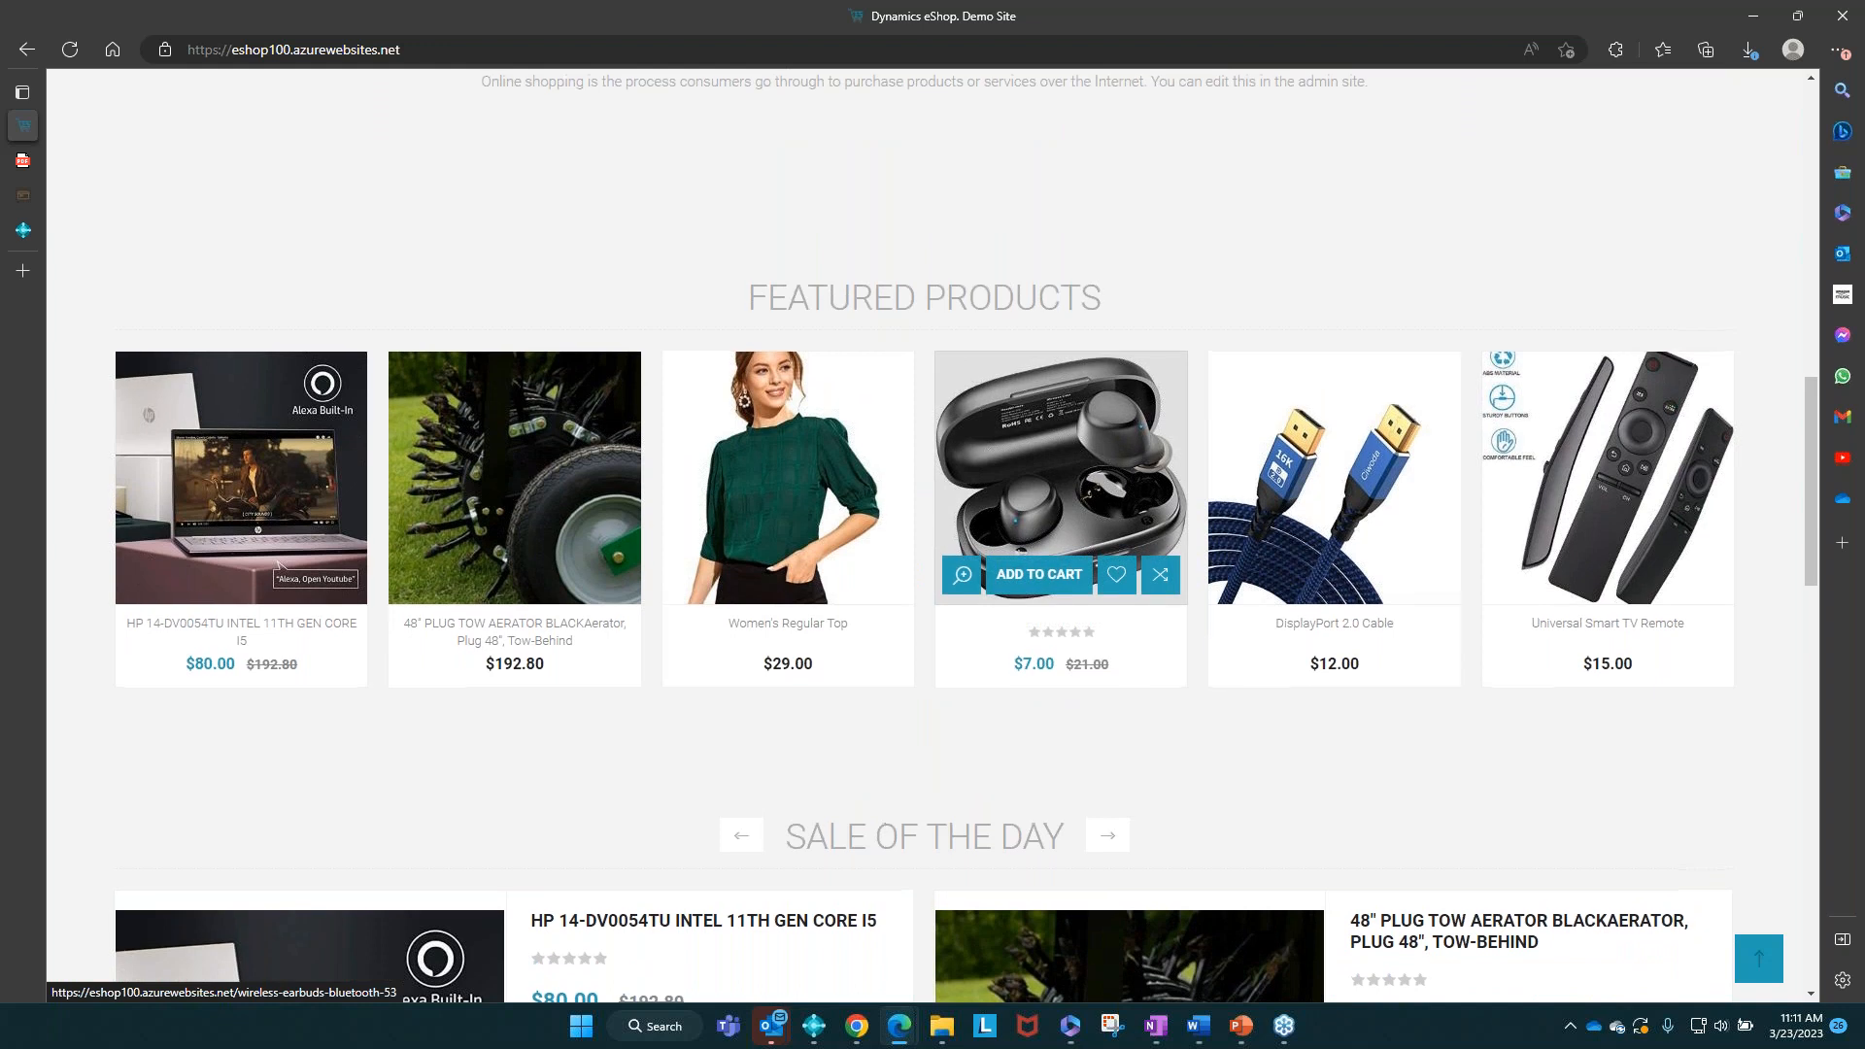
{"action": "scroll", "coordinate": [1061, 486], "scroll_direction": "up", "scroll_amount": 3}
{"action": "scroll", "coordinate": [1061, 486], "scroll_direction": "up", "scroll_amount": 4}
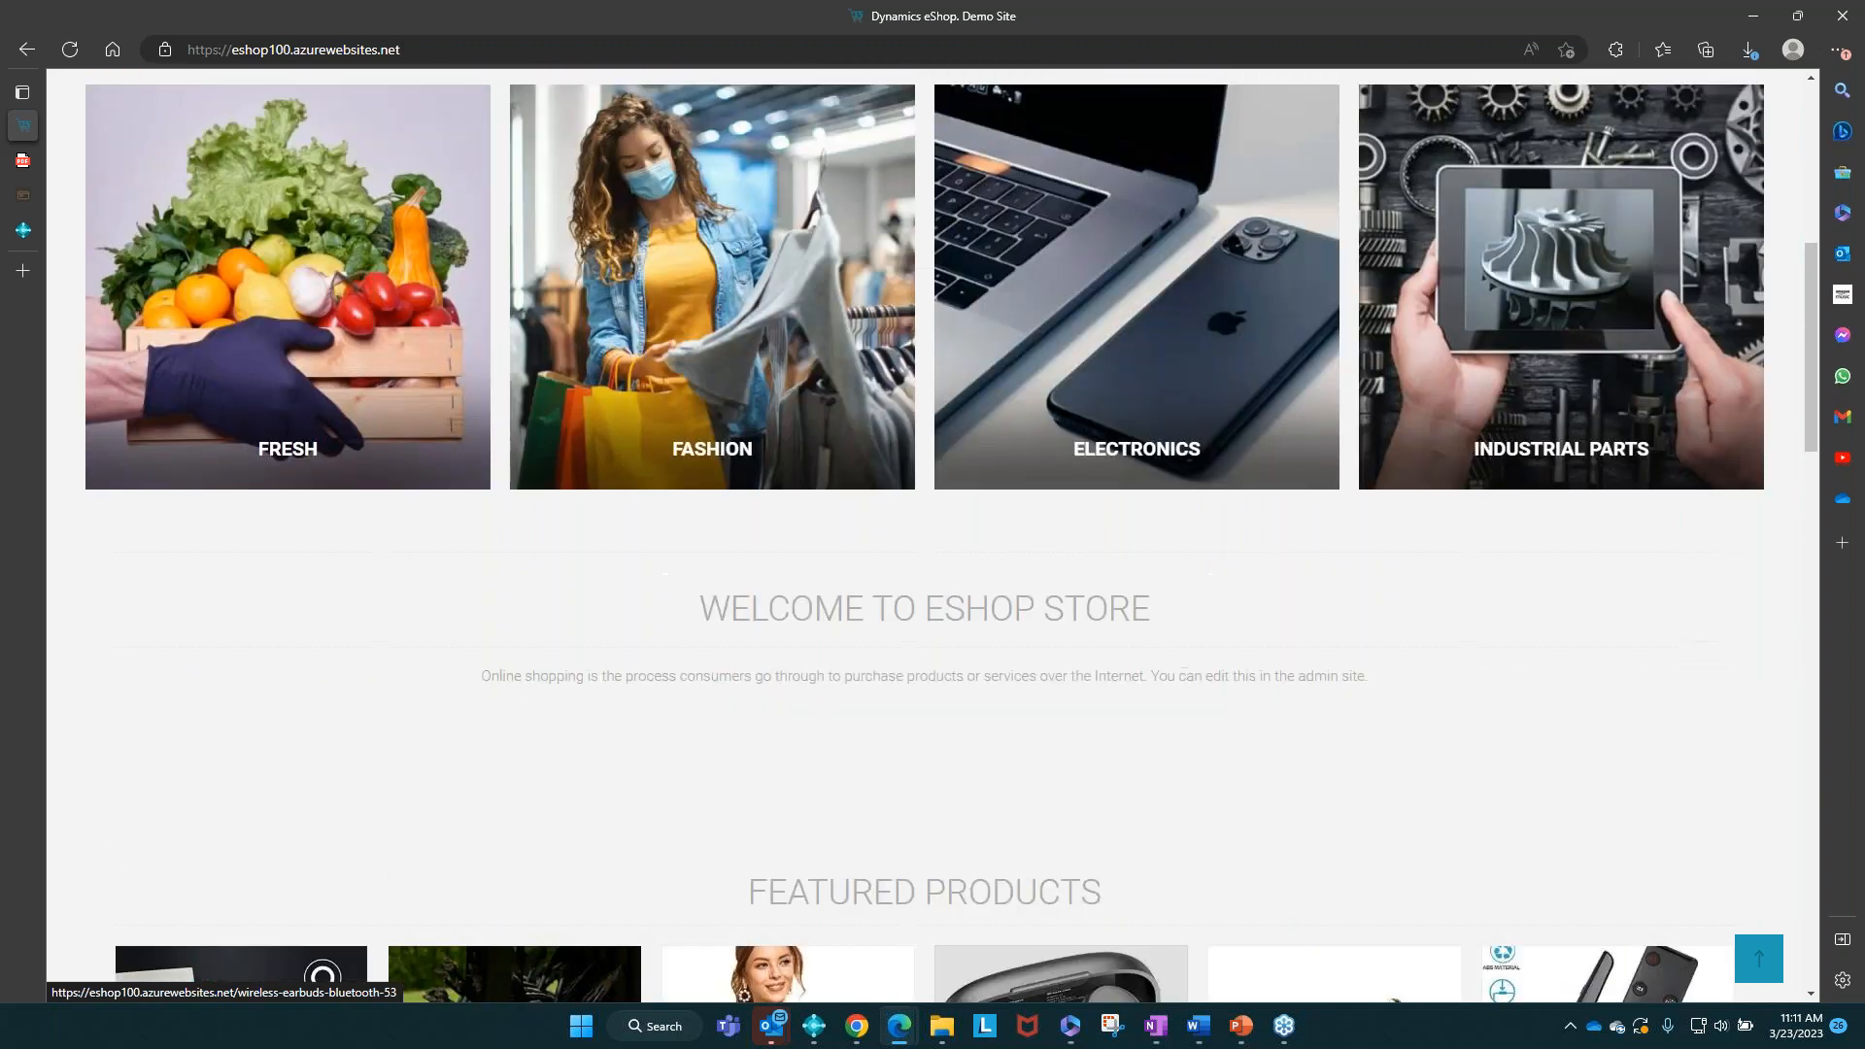
{"action": "scroll", "coordinate": [1061, 486], "scroll_direction": "up", "scroll_amount": 2}
{"action": "scroll", "coordinate": [1061, 486], "scroll_direction": "down", "scroll_amount": 3}
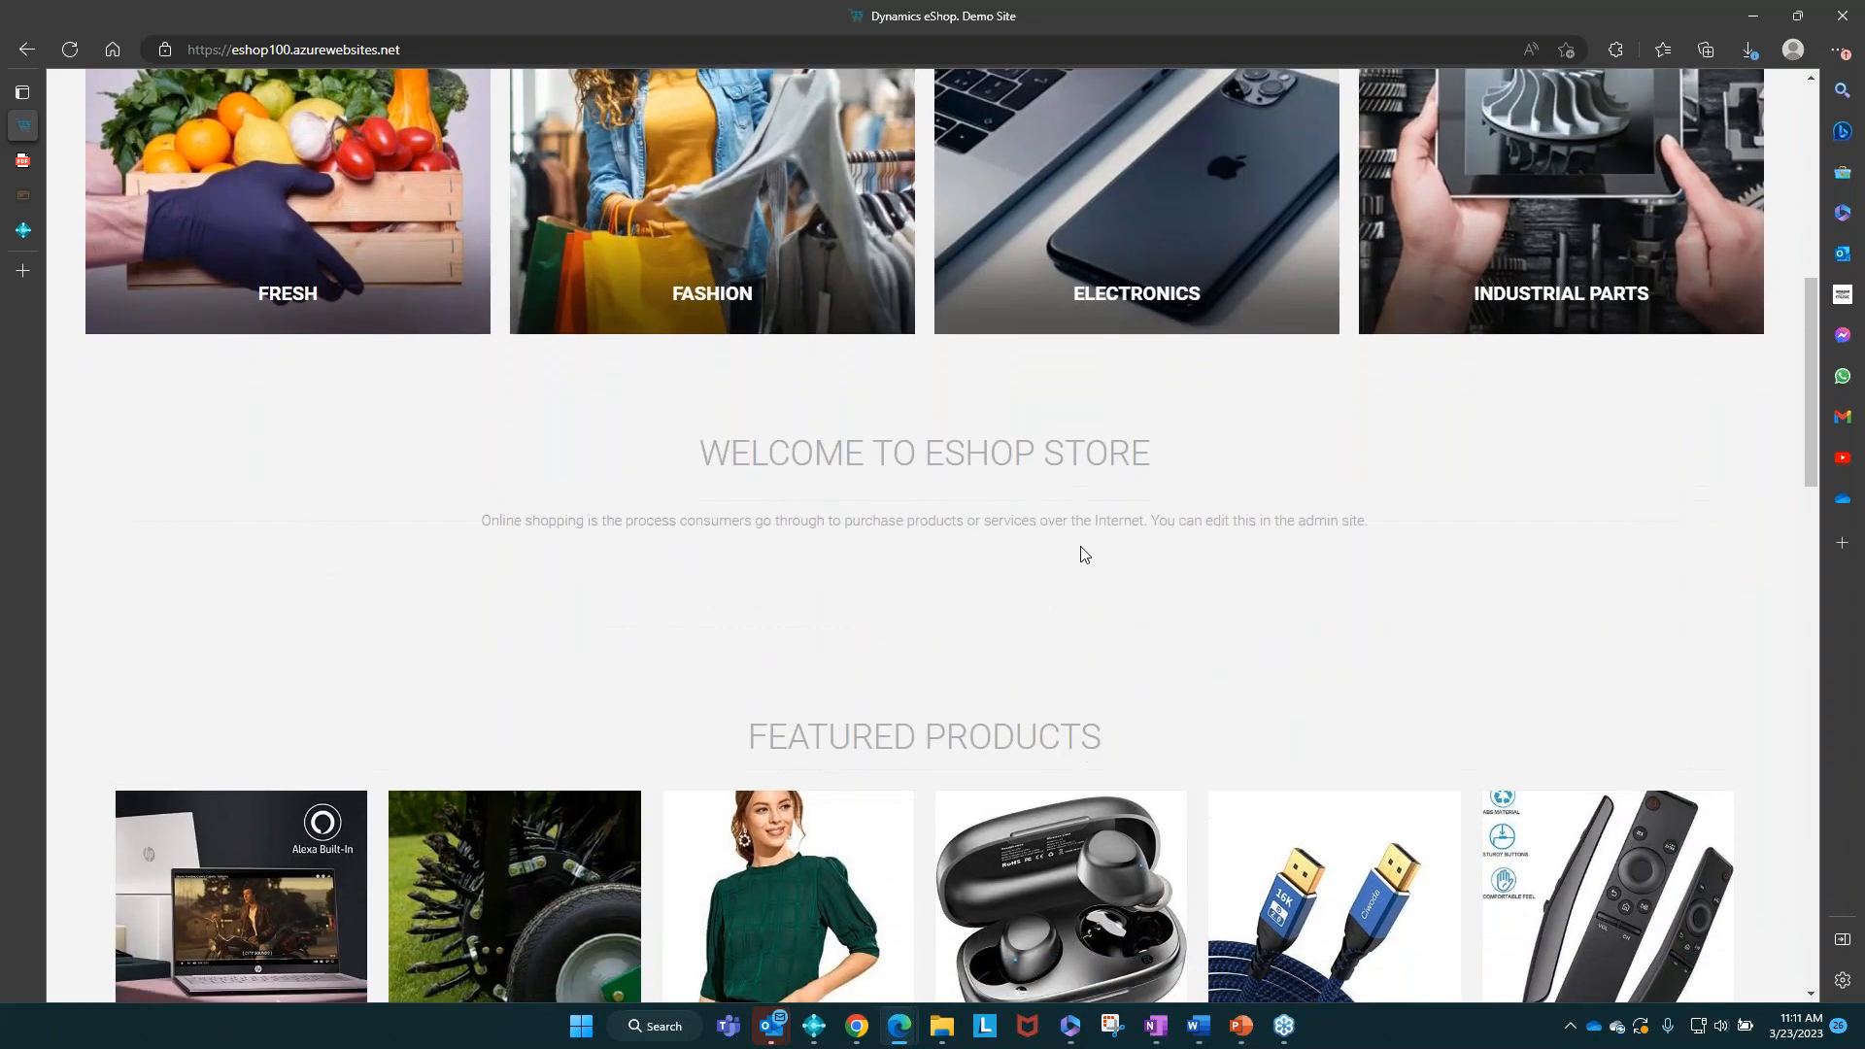
Step: Browse the Laptops category with its In Stock and Screen Size filters expanded, and open the HP 15.6" HD Light-Weight Laptop
{"action": "mouse_move", "coordinate": [1151, 299]}
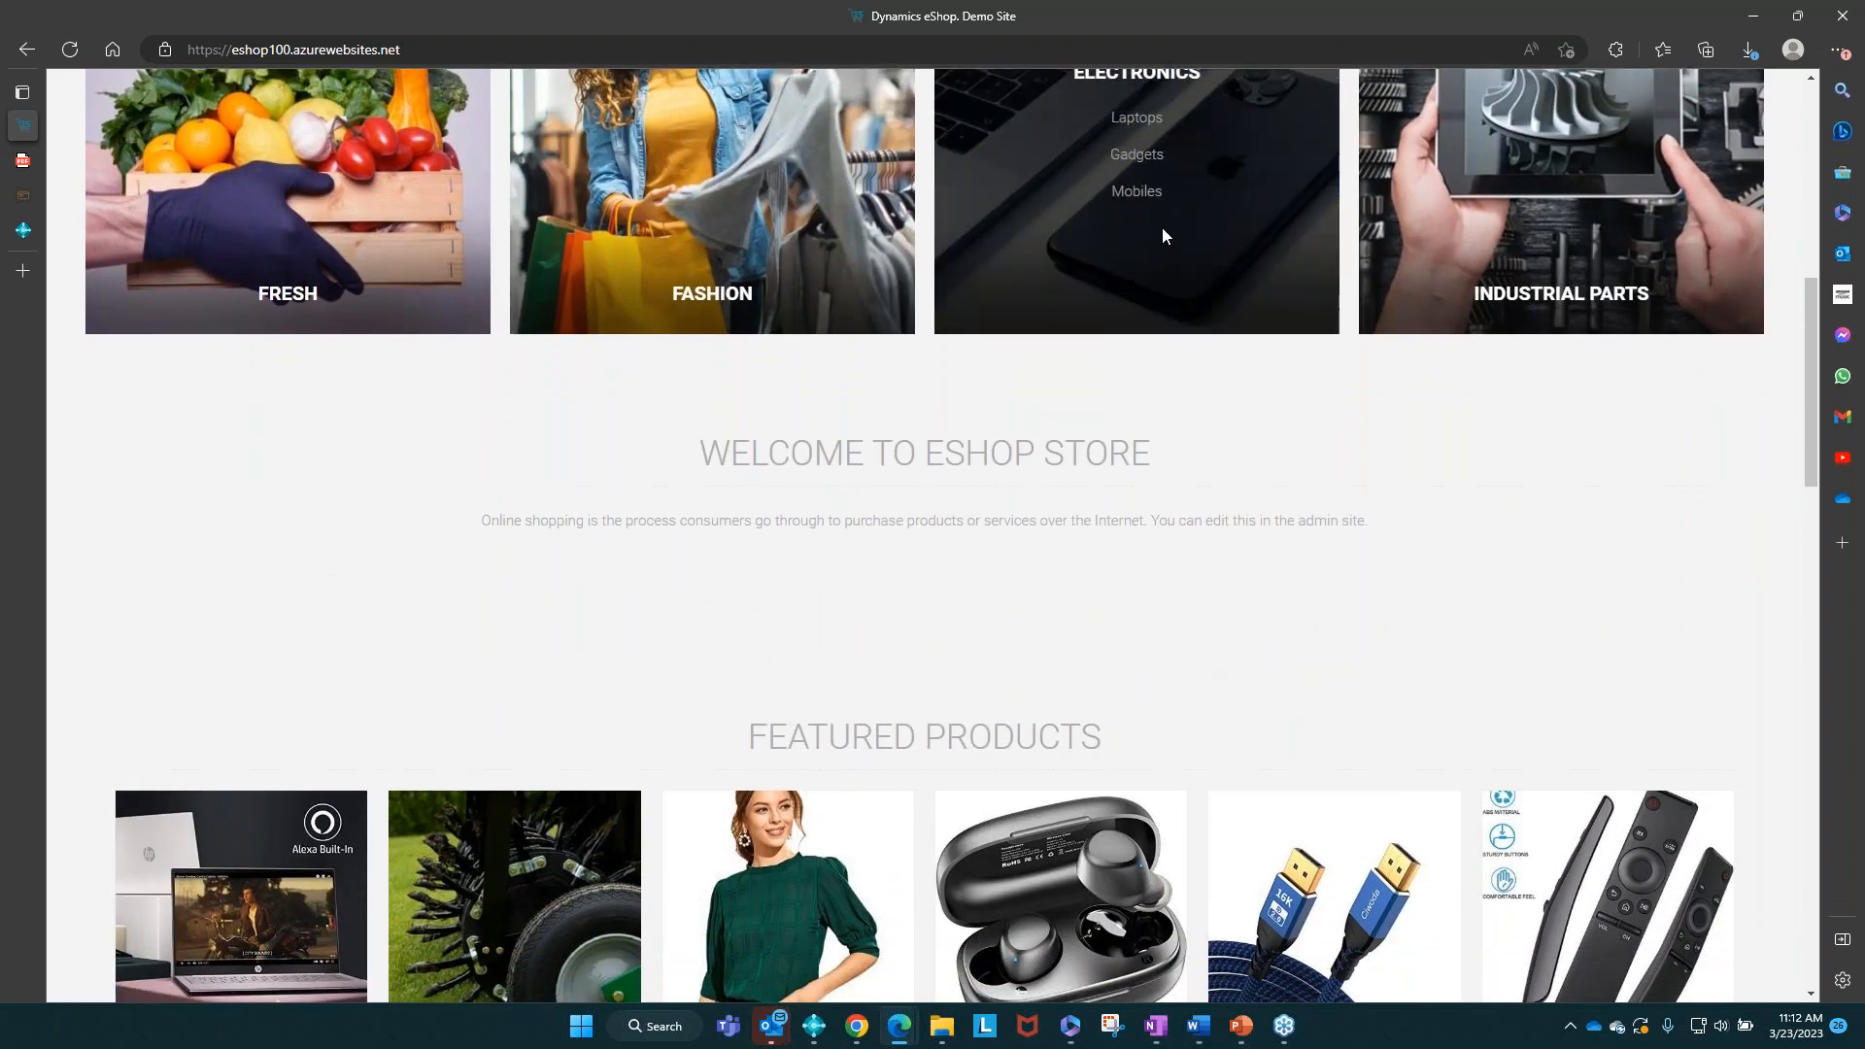
{"action": "left_click", "coordinate": [1149, 116]}
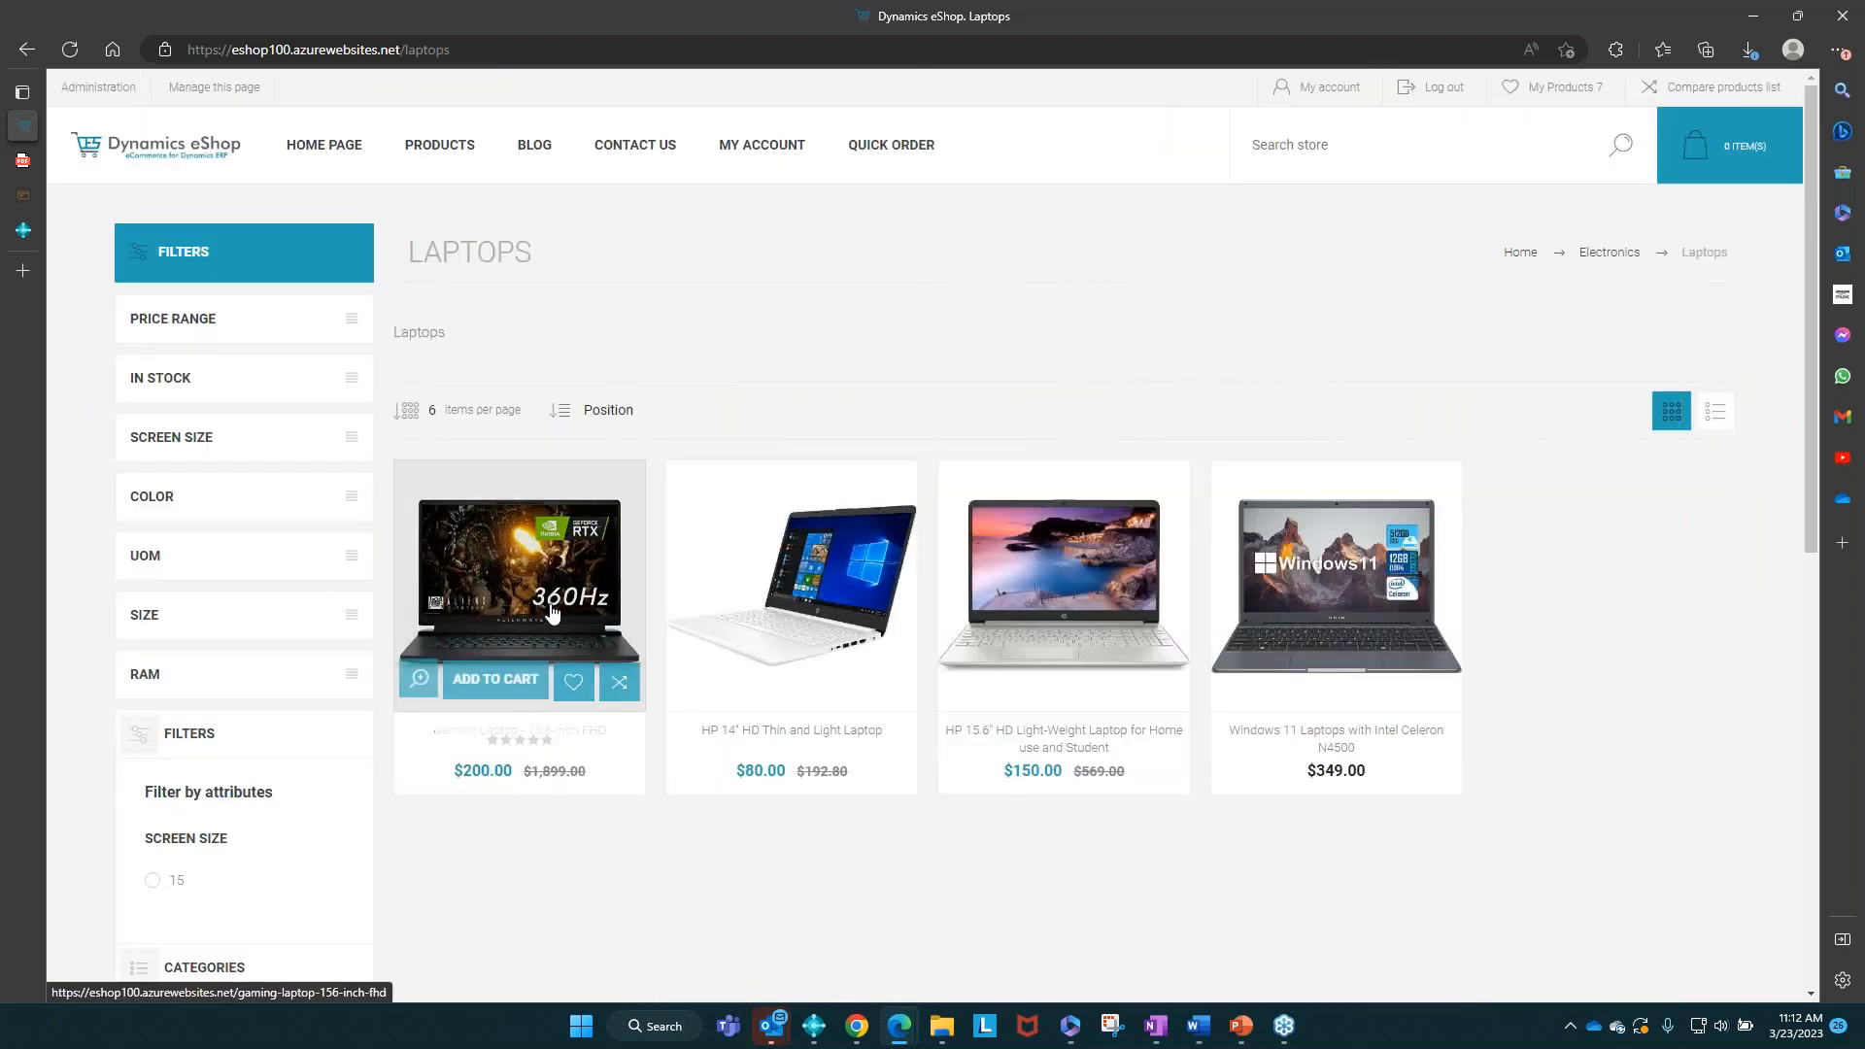
{"action": "left_click", "coordinate": [351, 385]}
{"action": "left_click", "coordinate": [352, 485]}
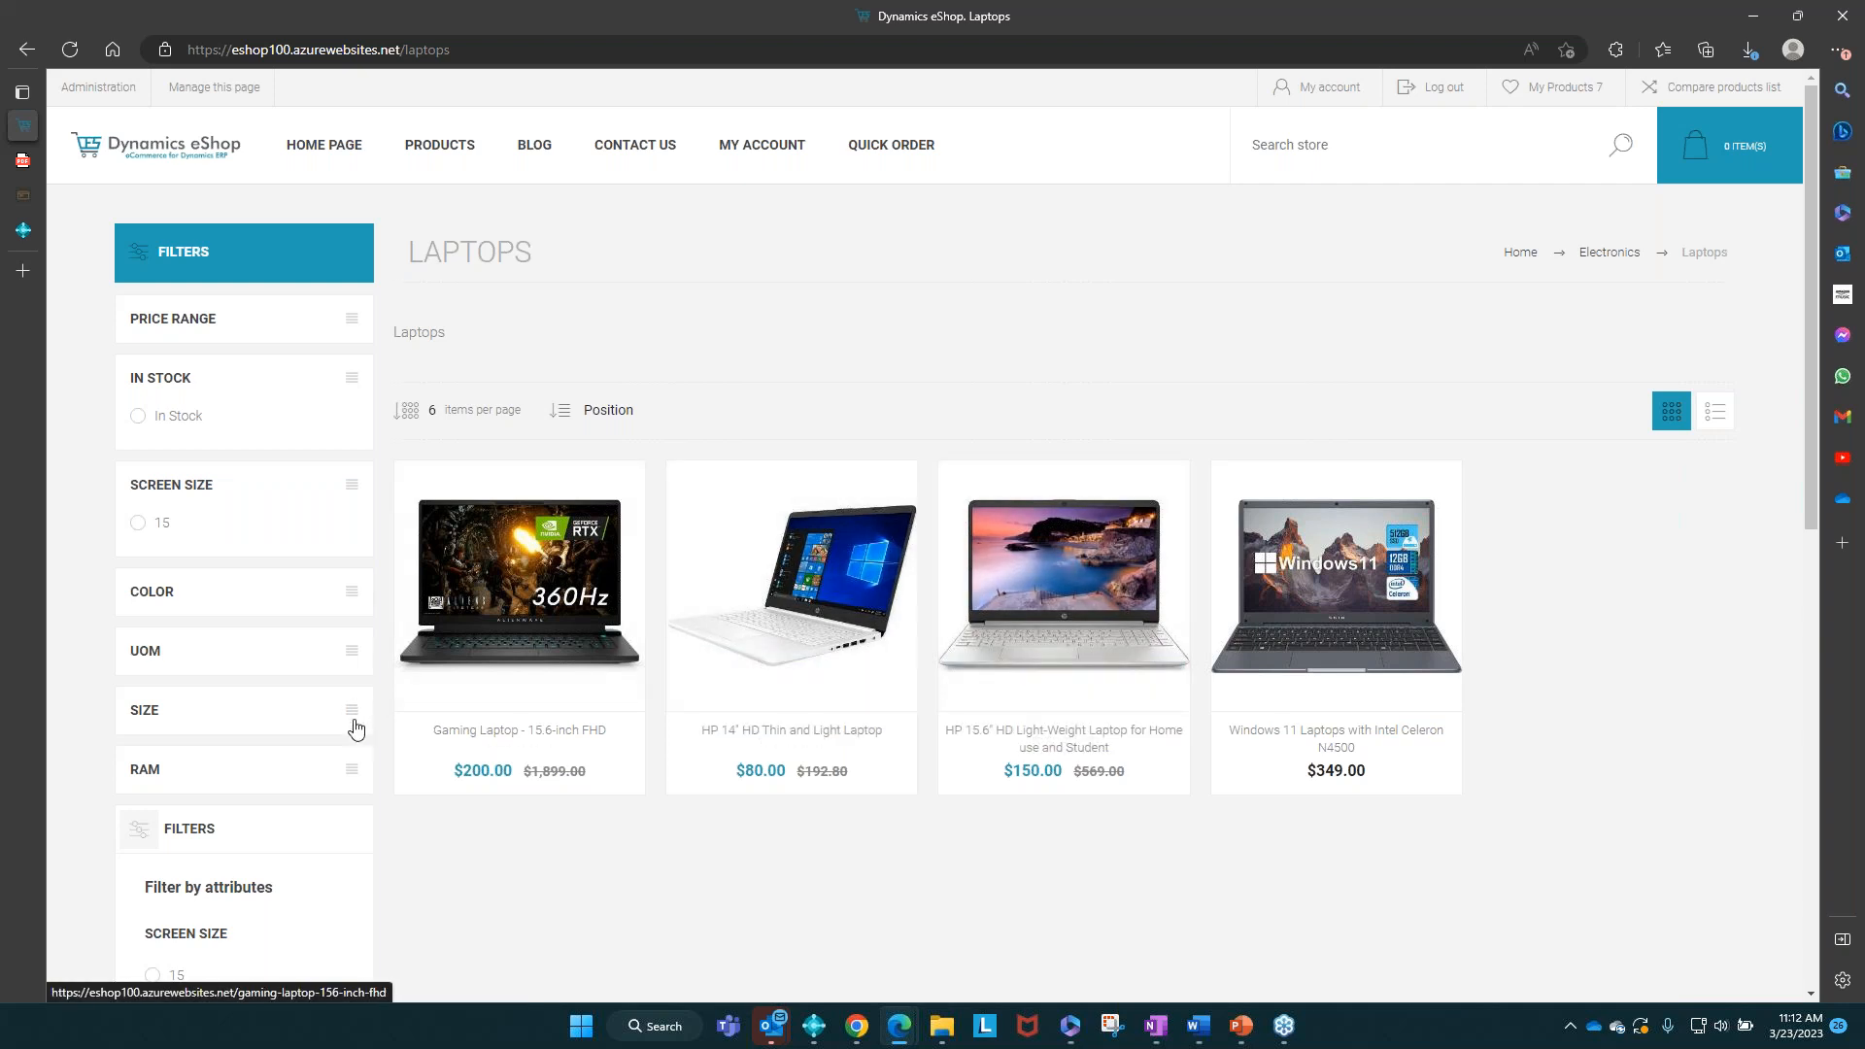
{"action": "left_click", "coordinate": [1081, 578]}
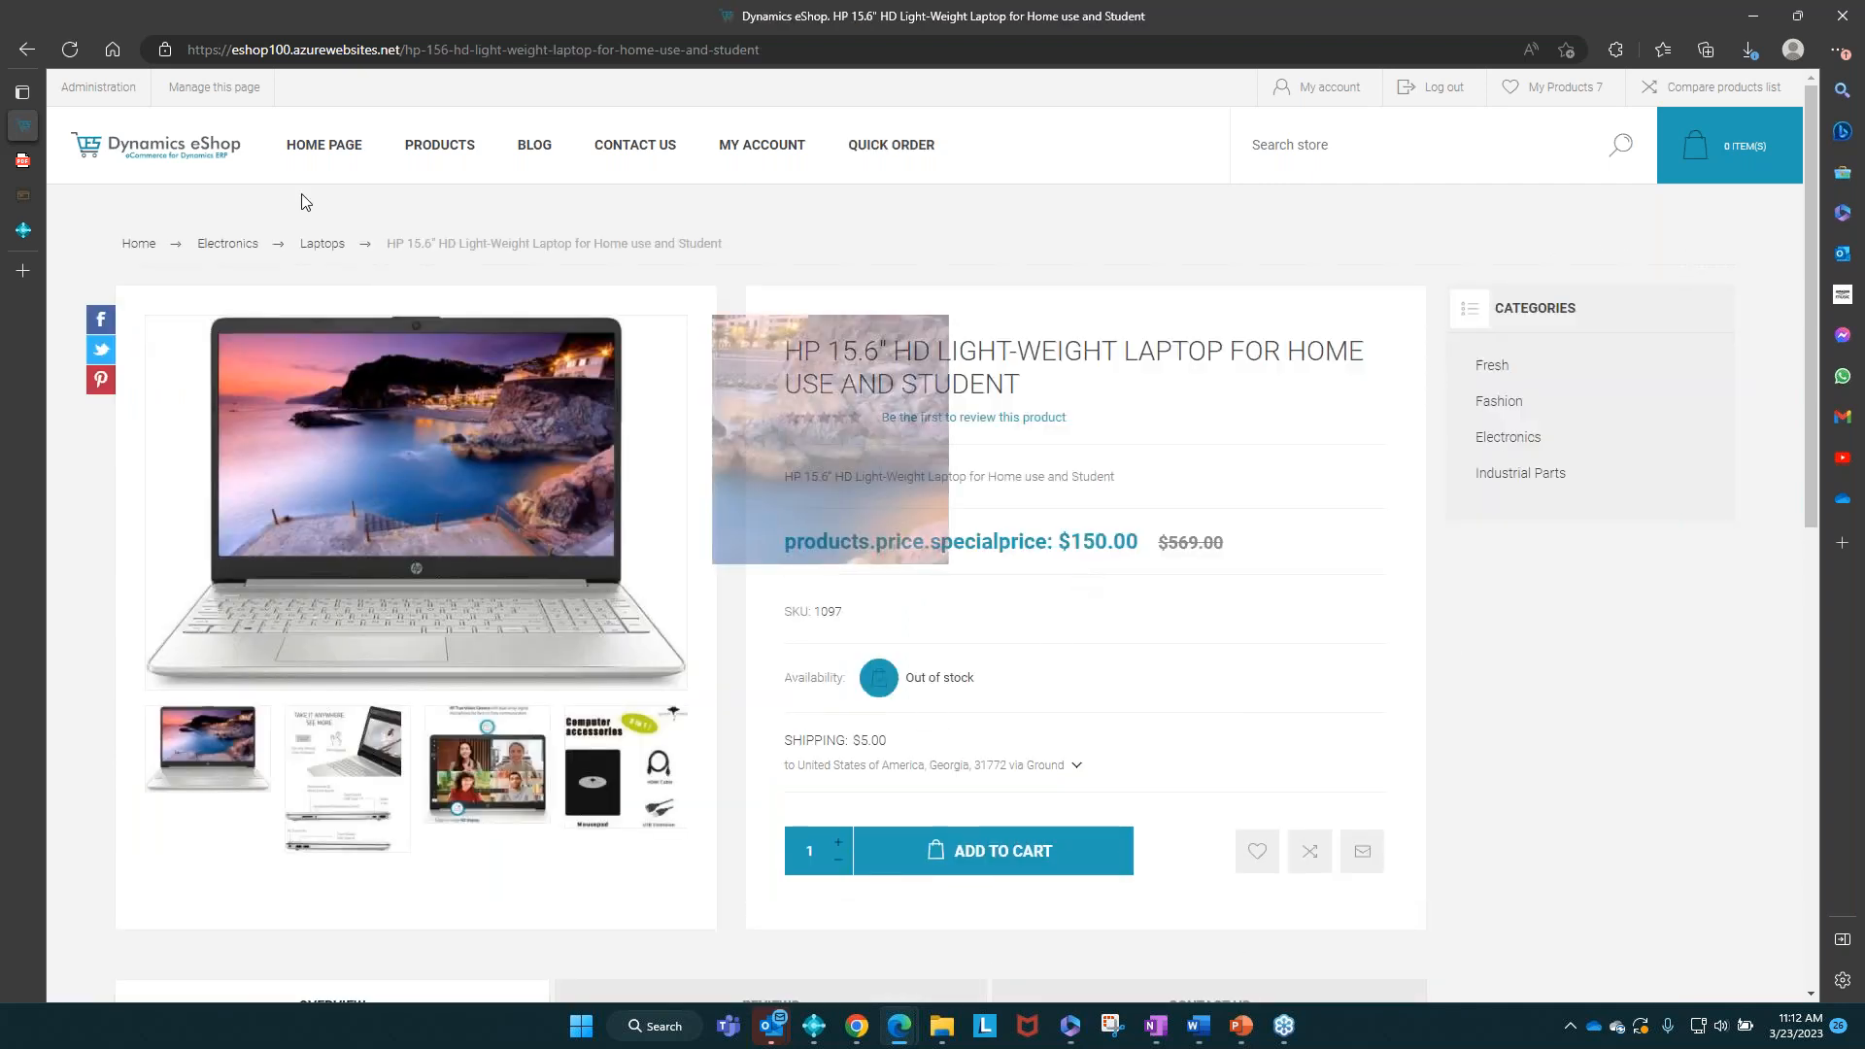
Step: Return to the home page, open the featured Wireless Earbuds Bluetooth 5.3 product and select its SKU number
{"action": "left_click", "coordinate": [312, 145]}
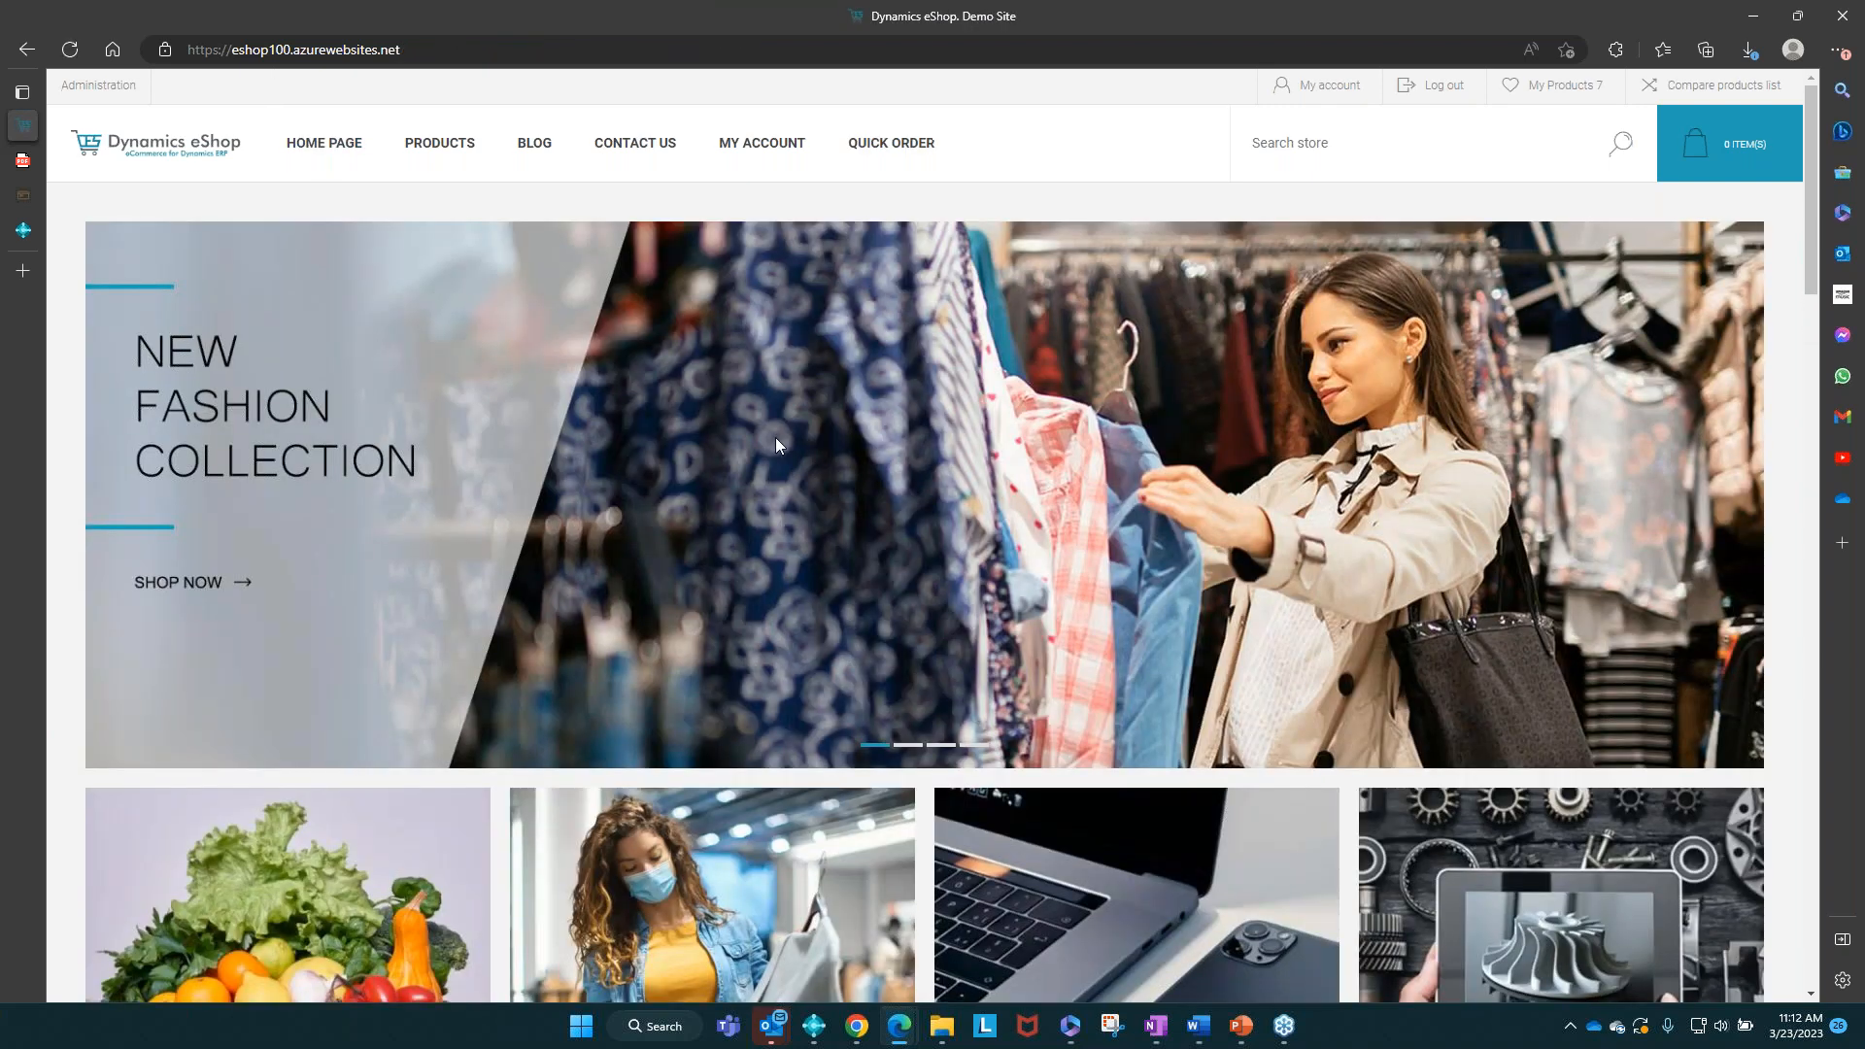
{"action": "scroll", "coordinate": [775, 437], "scroll_direction": "down", "scroll_amount": 5}
{"action": "scroll", "coordinate": [776, 437], "scroll_direction": "down", "scroll_amount": 3}
{"action": "left_click", "coordinate": [1025, 707]}
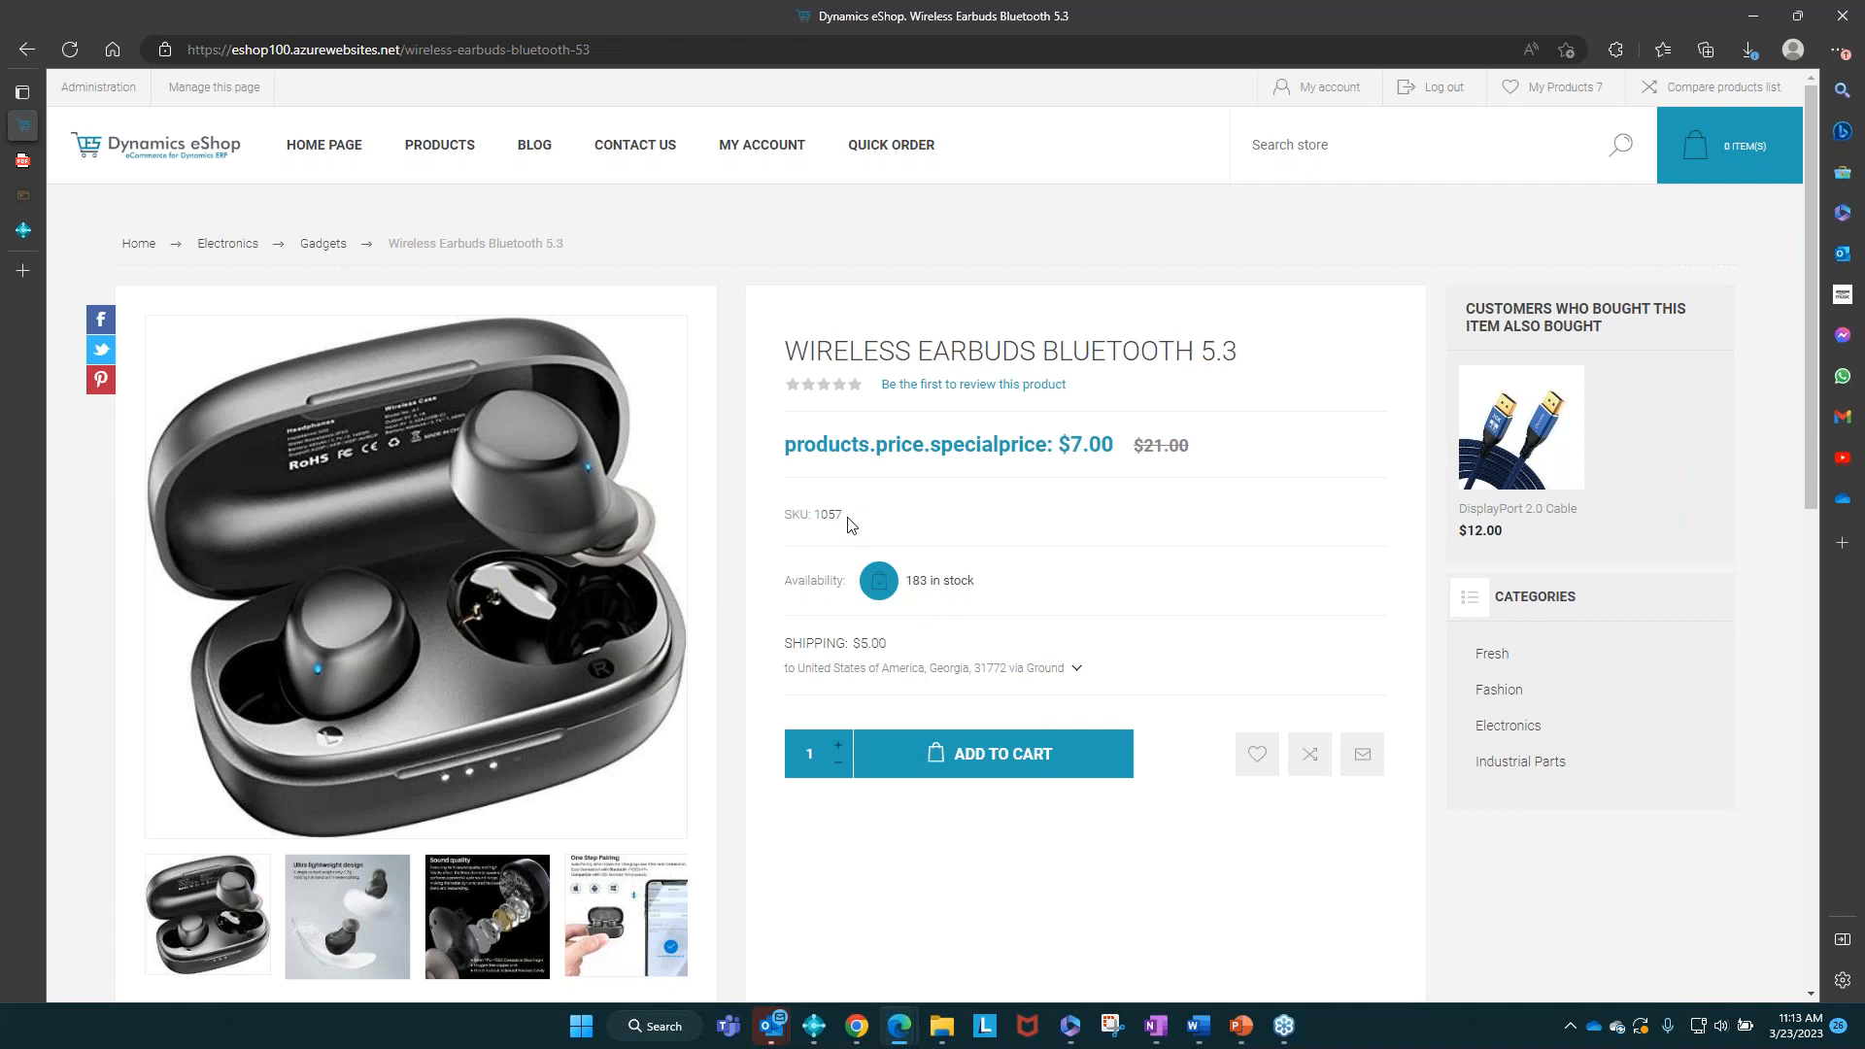
{"action": "right_click", "coordinate": [821, 517]}
{"action": "left_click", "coordinate": [815, 506]}
{"action": "double_click", "coordinate": [825, 517]}
Step: Switch to Business Central, search the Items list for 1057 and open that item's card
{"action": "left_click", "coordinate": [16, 235]}
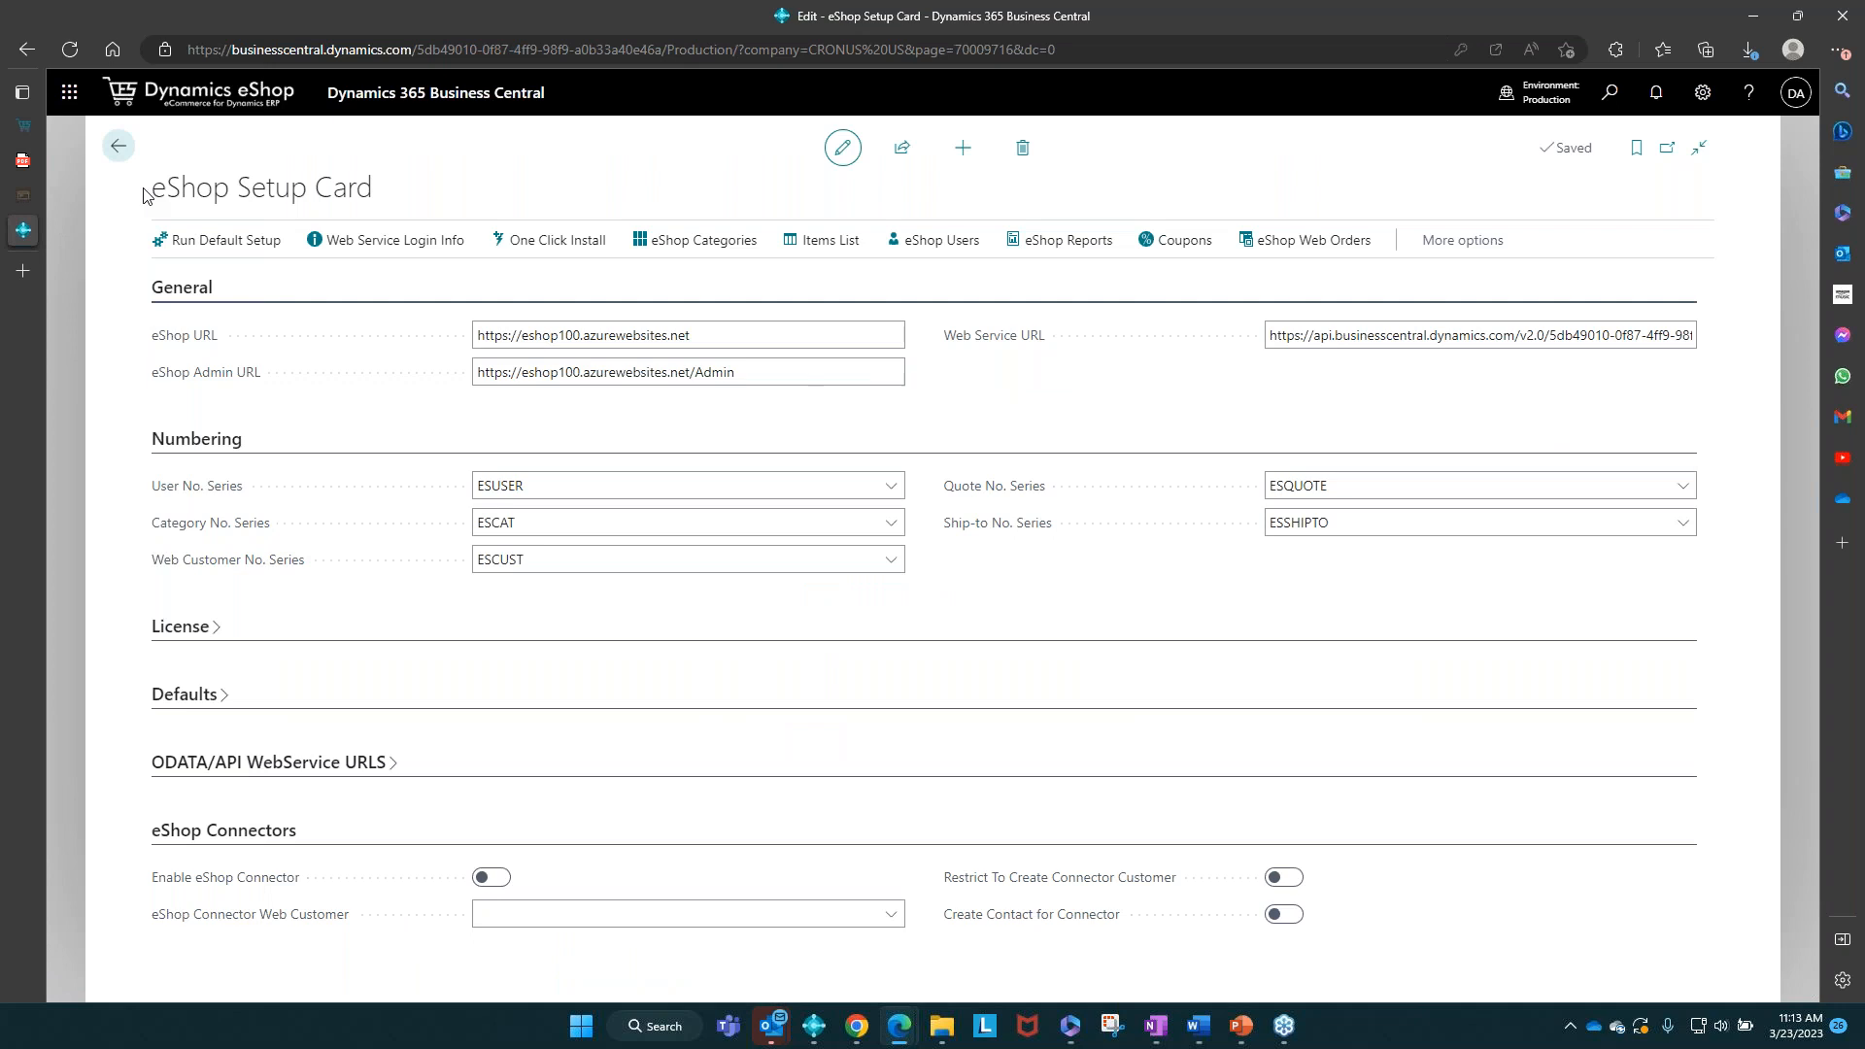
{"action": "left_click", "coordinate": [117, 146]}
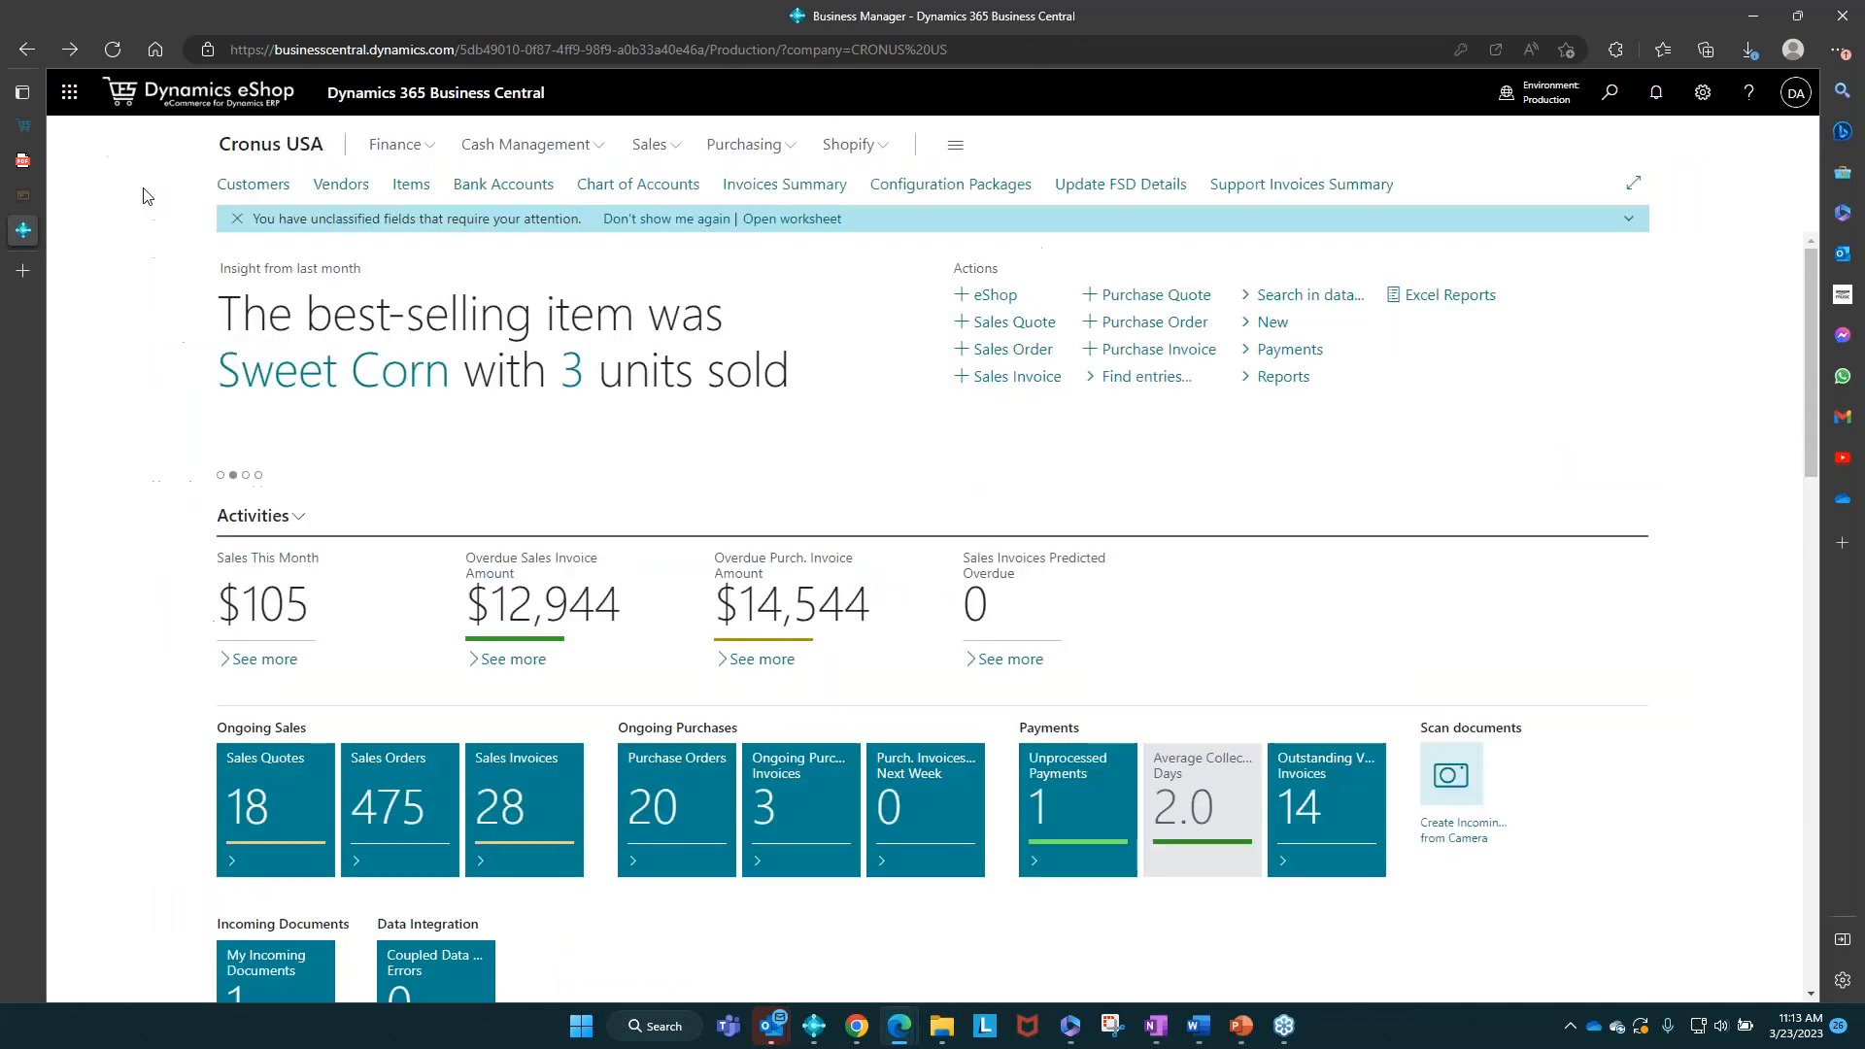
{"action": "left_click", "coordinate": [400, 186]}
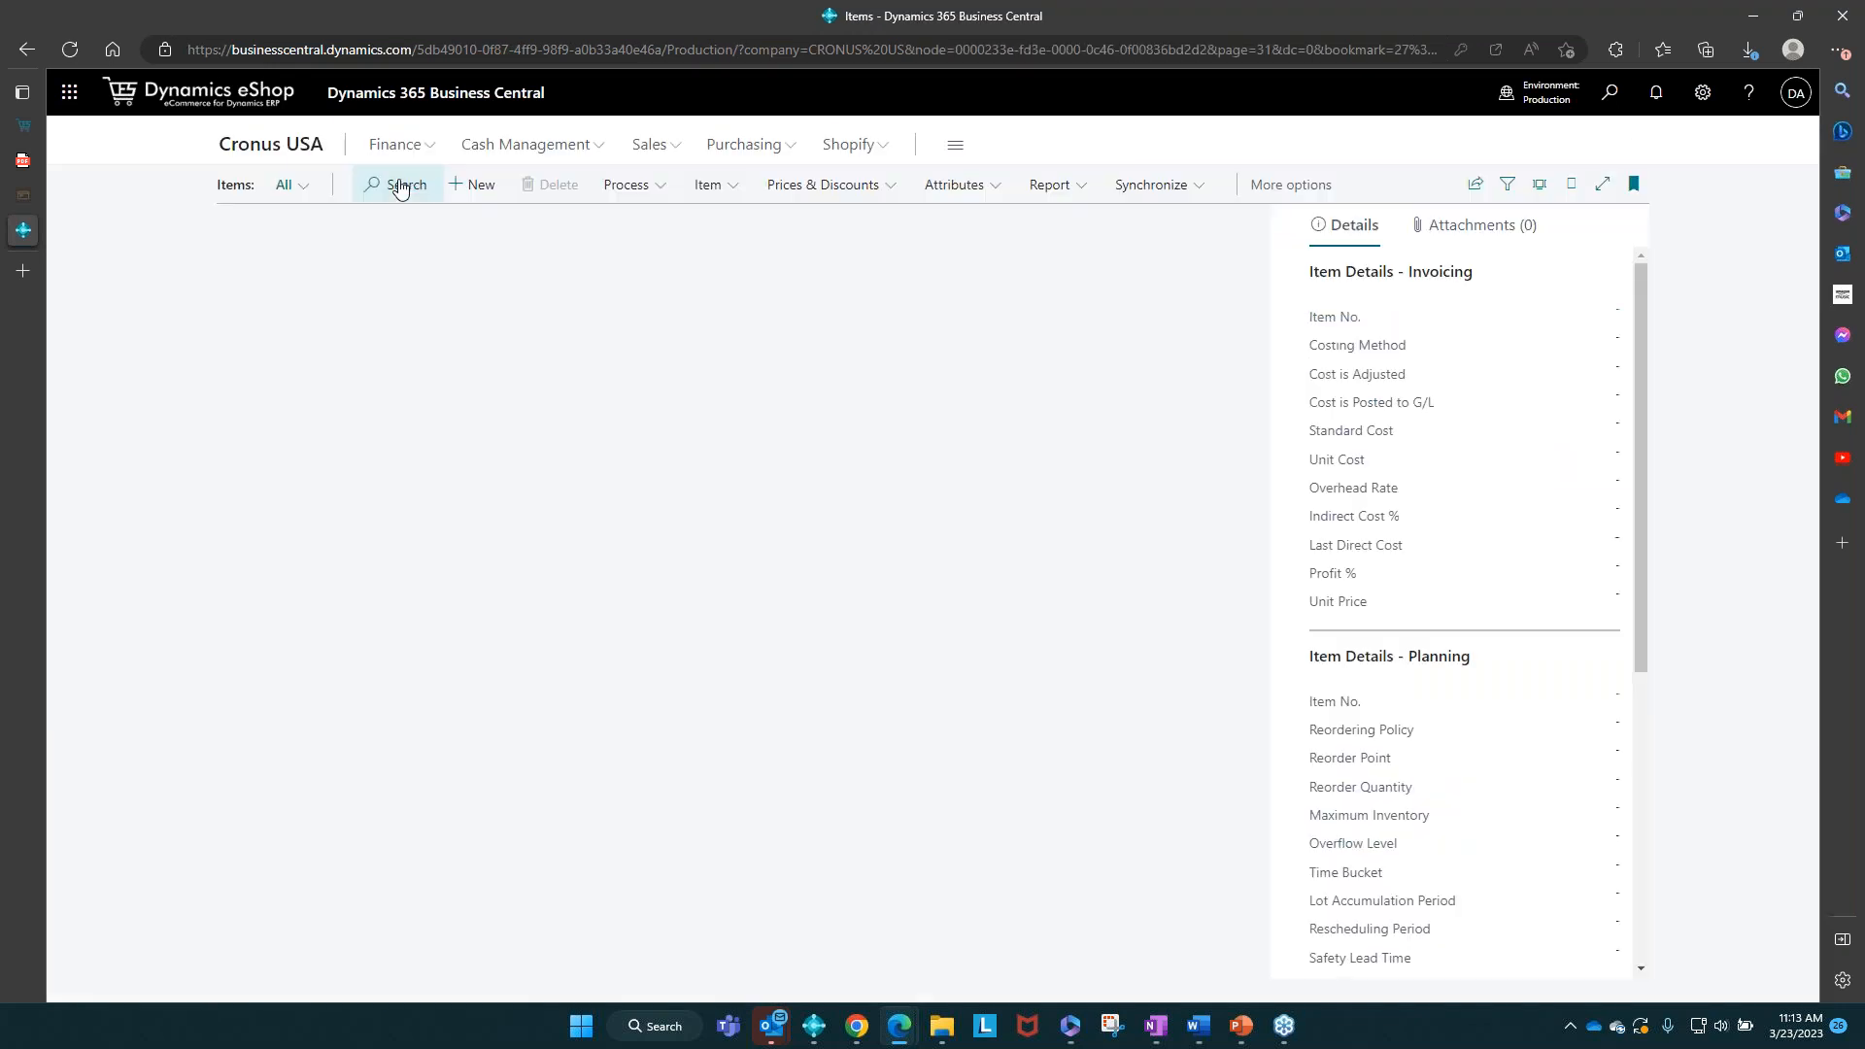
{"action": "left_click", "coordinate": [400, 185]}
{"action": "type", "text": "1057"}
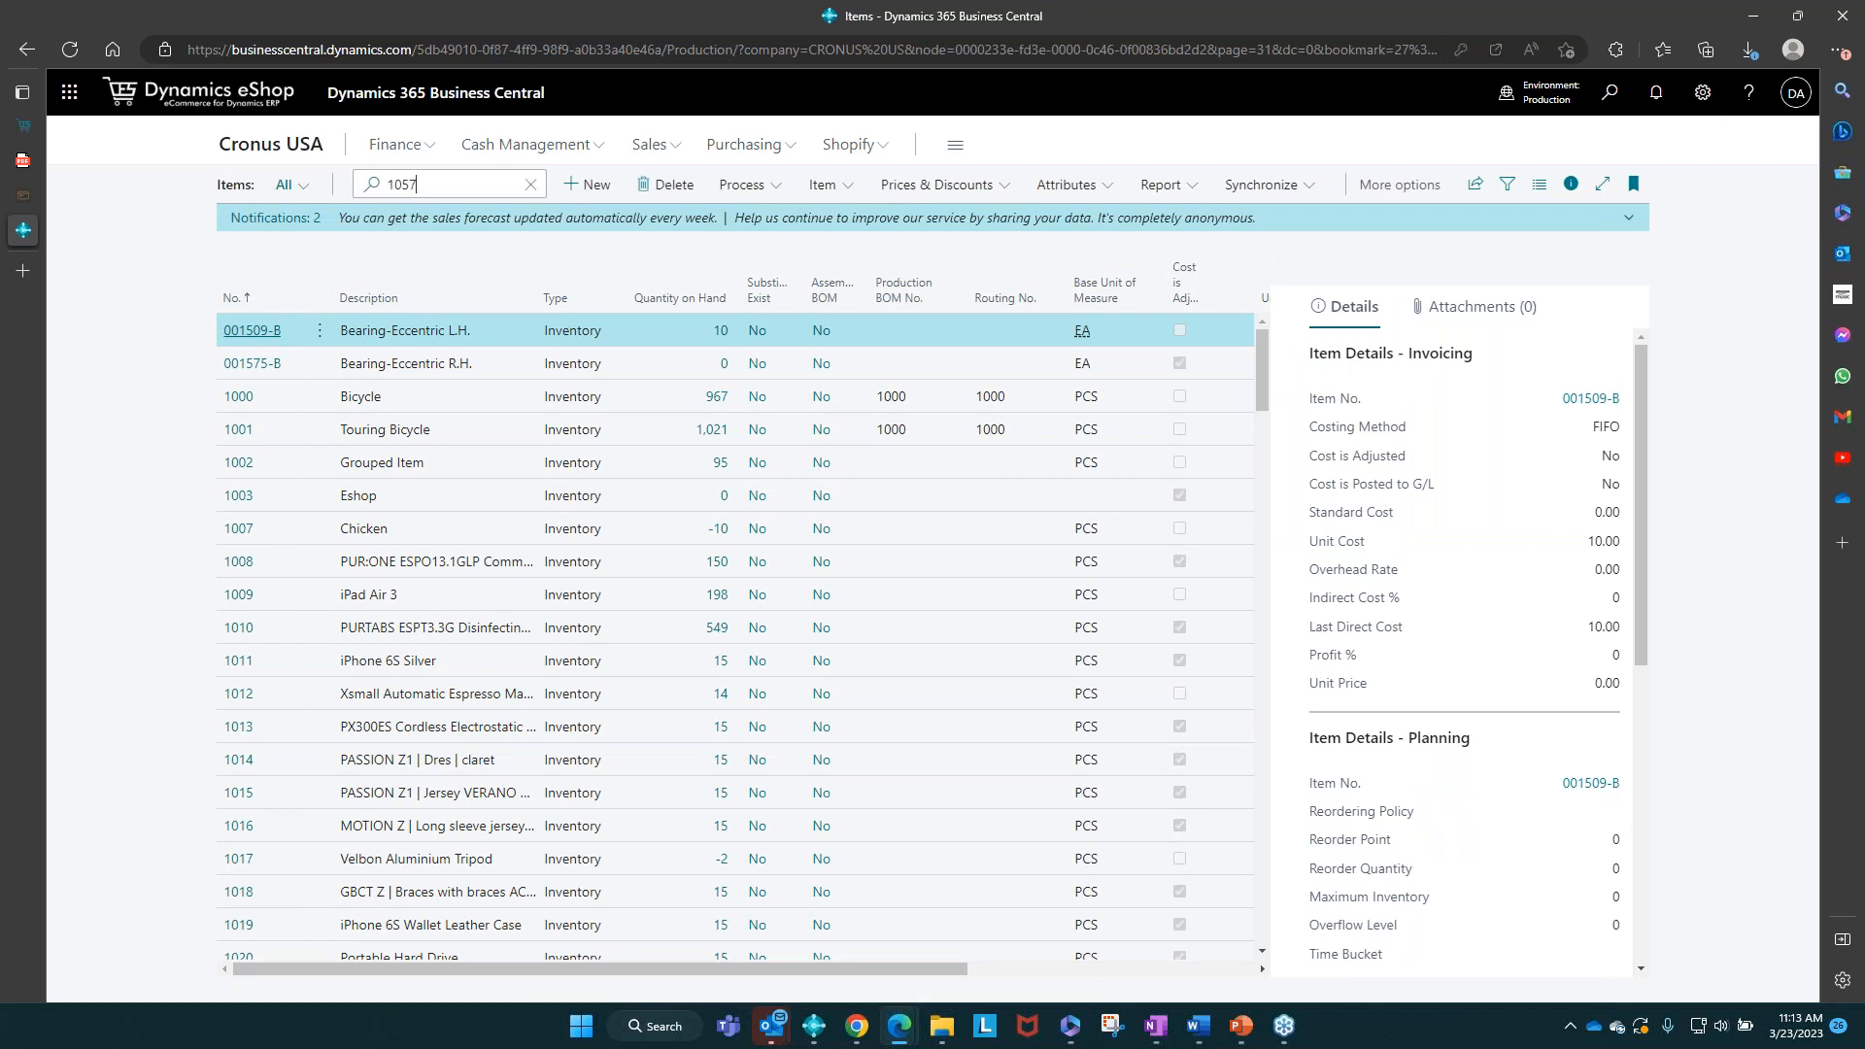
{"action": "left_click", "coordinate": [239, 337]}
Step: Review the earbuds' item card, expanding the Inventory section and checking the eShop, Costs & Posting and Prices & Sales details
{"action": "scroll", "coordinate": [547, 514], "scroll_direction": "down", "scroll_amount": 1}
{"action": "scroll", "coordinate": [548, 514], "scroll_direction": "down", "scroll_amount": 1}
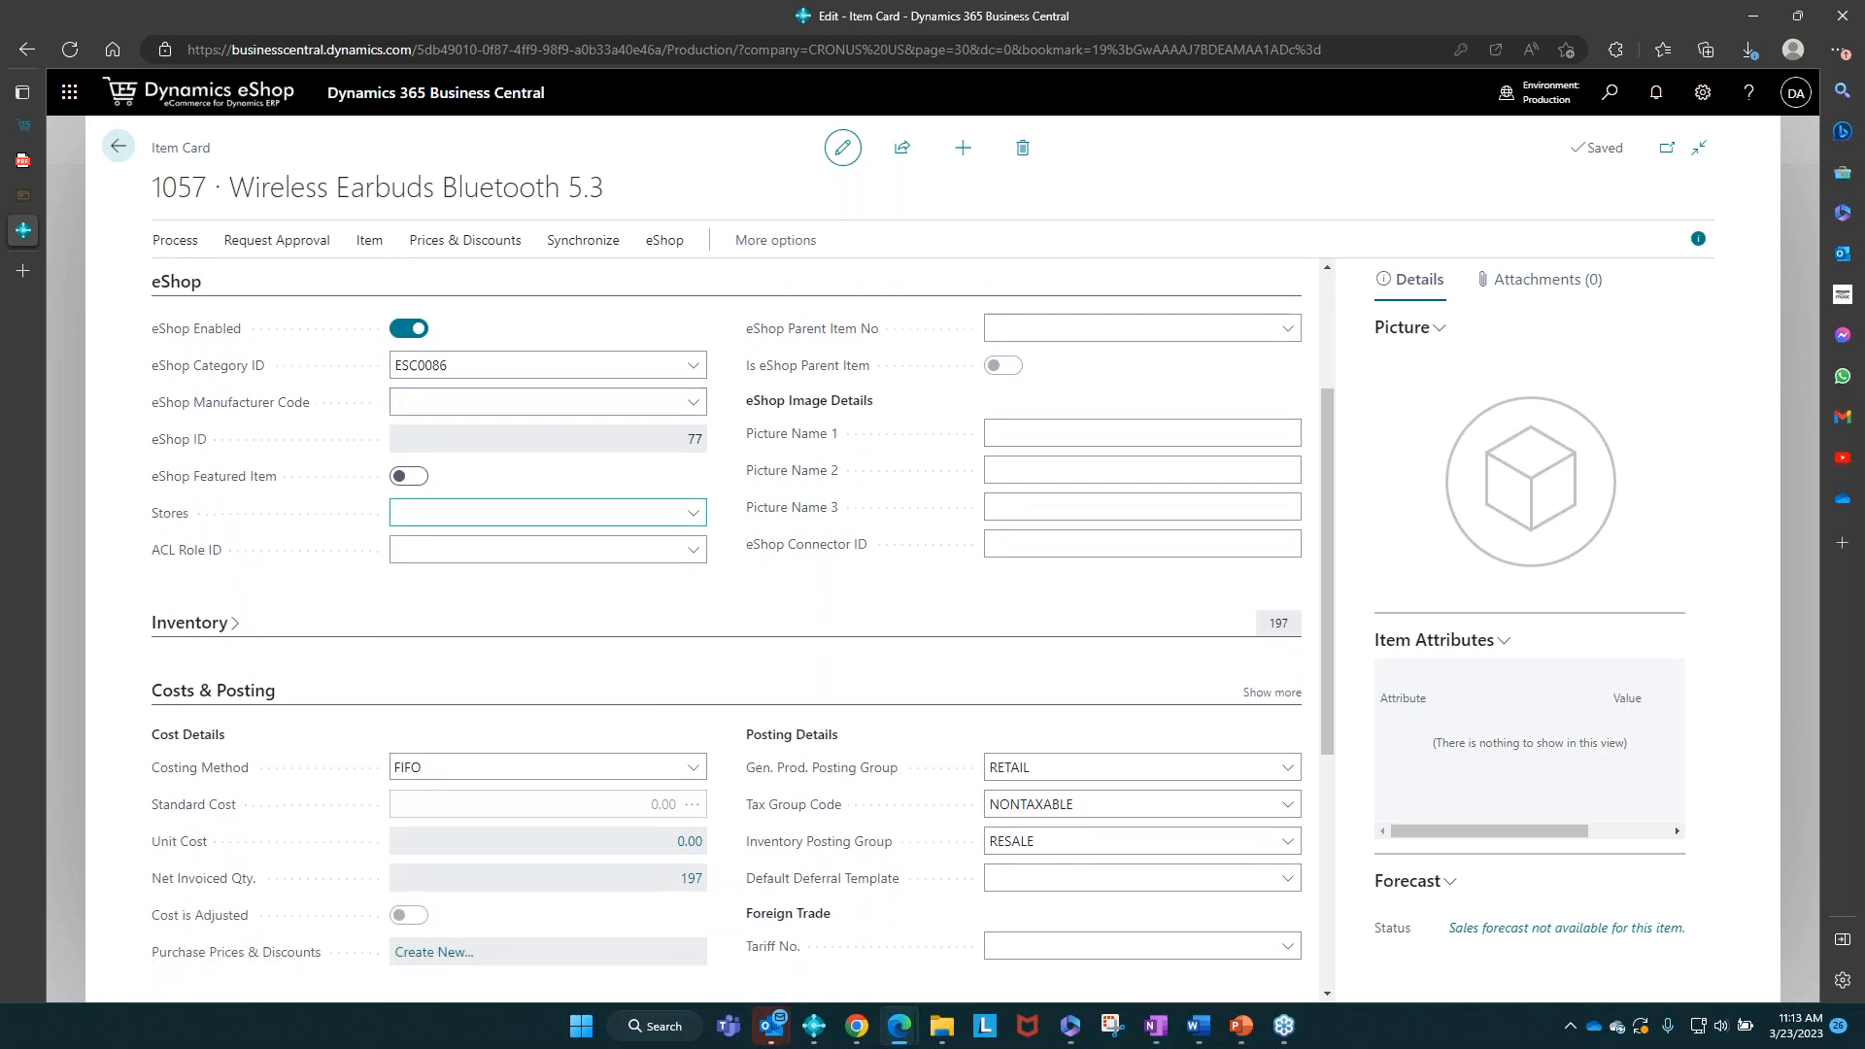
{"action": "scroll", "coordinate": [548, 514], "scroll_direction": "down", "scroll_amount": 4}
{"action": "scroll", "coordinate": [546, 641], "scroll_direction": "up", "scroll_amount": 2}
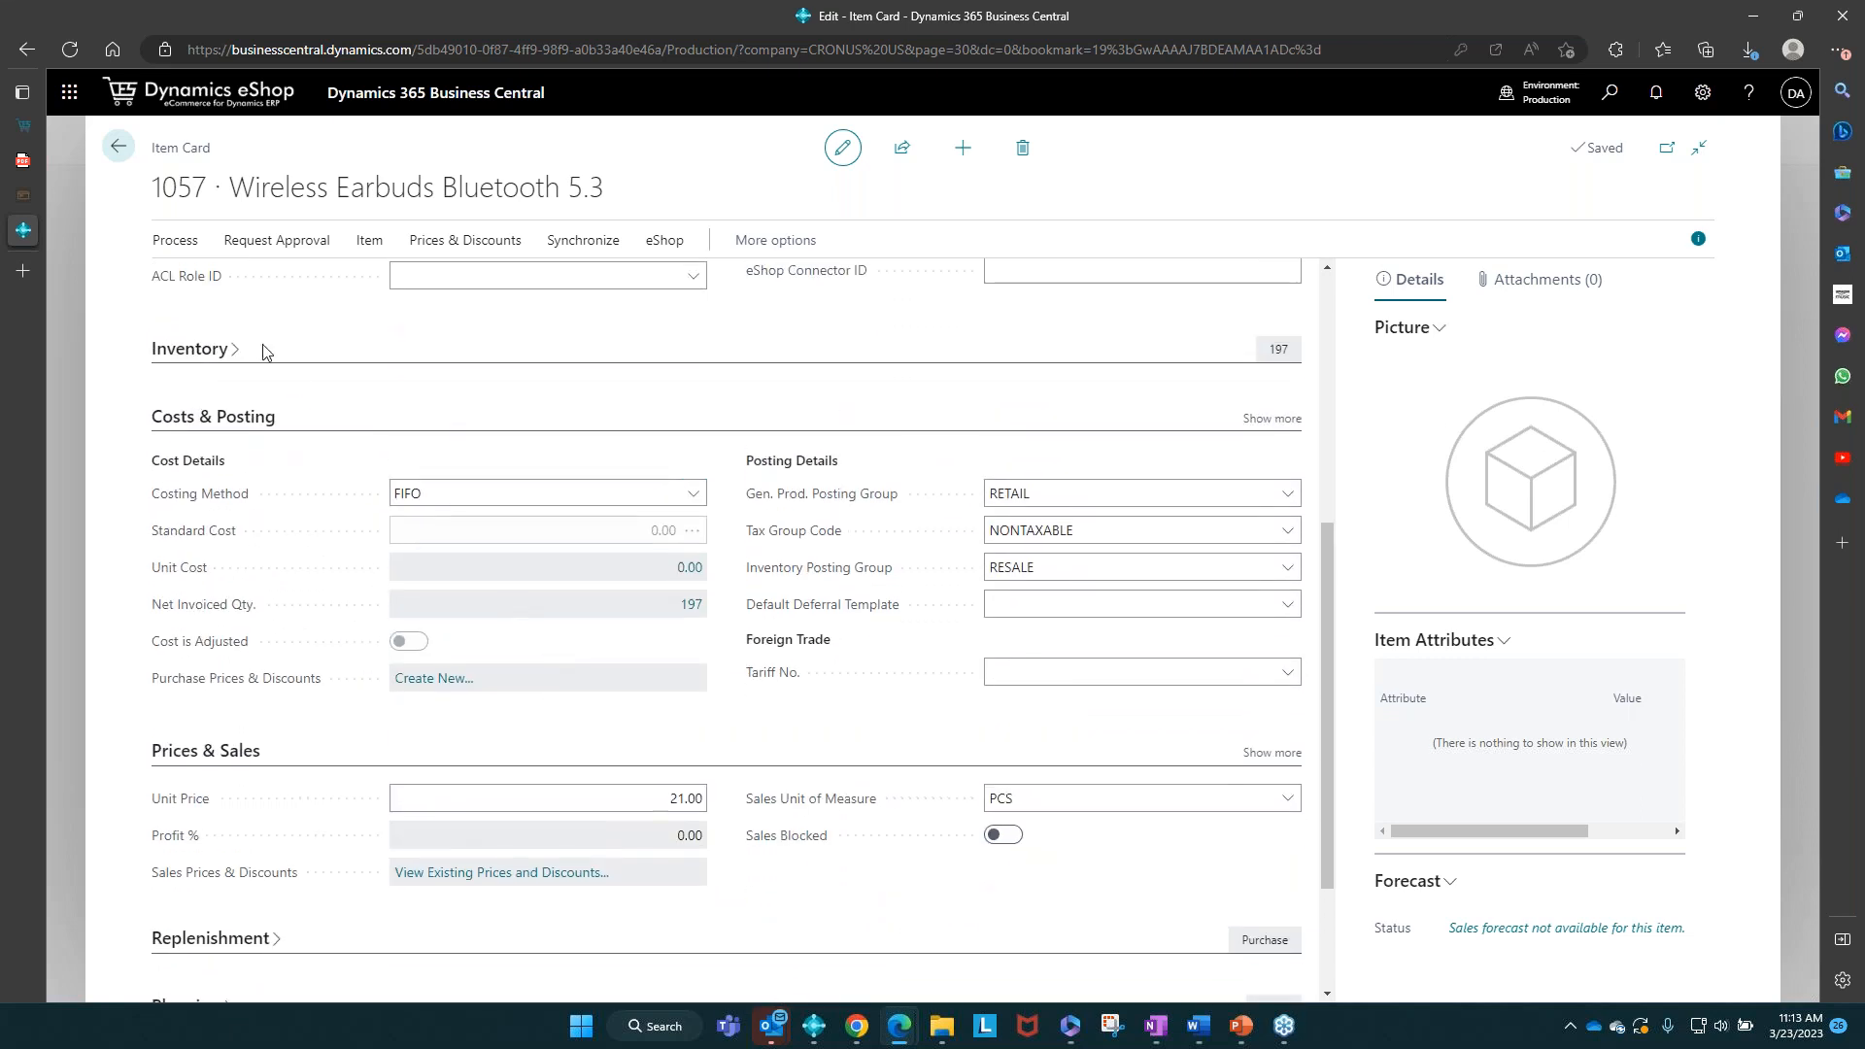
{"action": "left_click", "coordinate": [227, 347]}
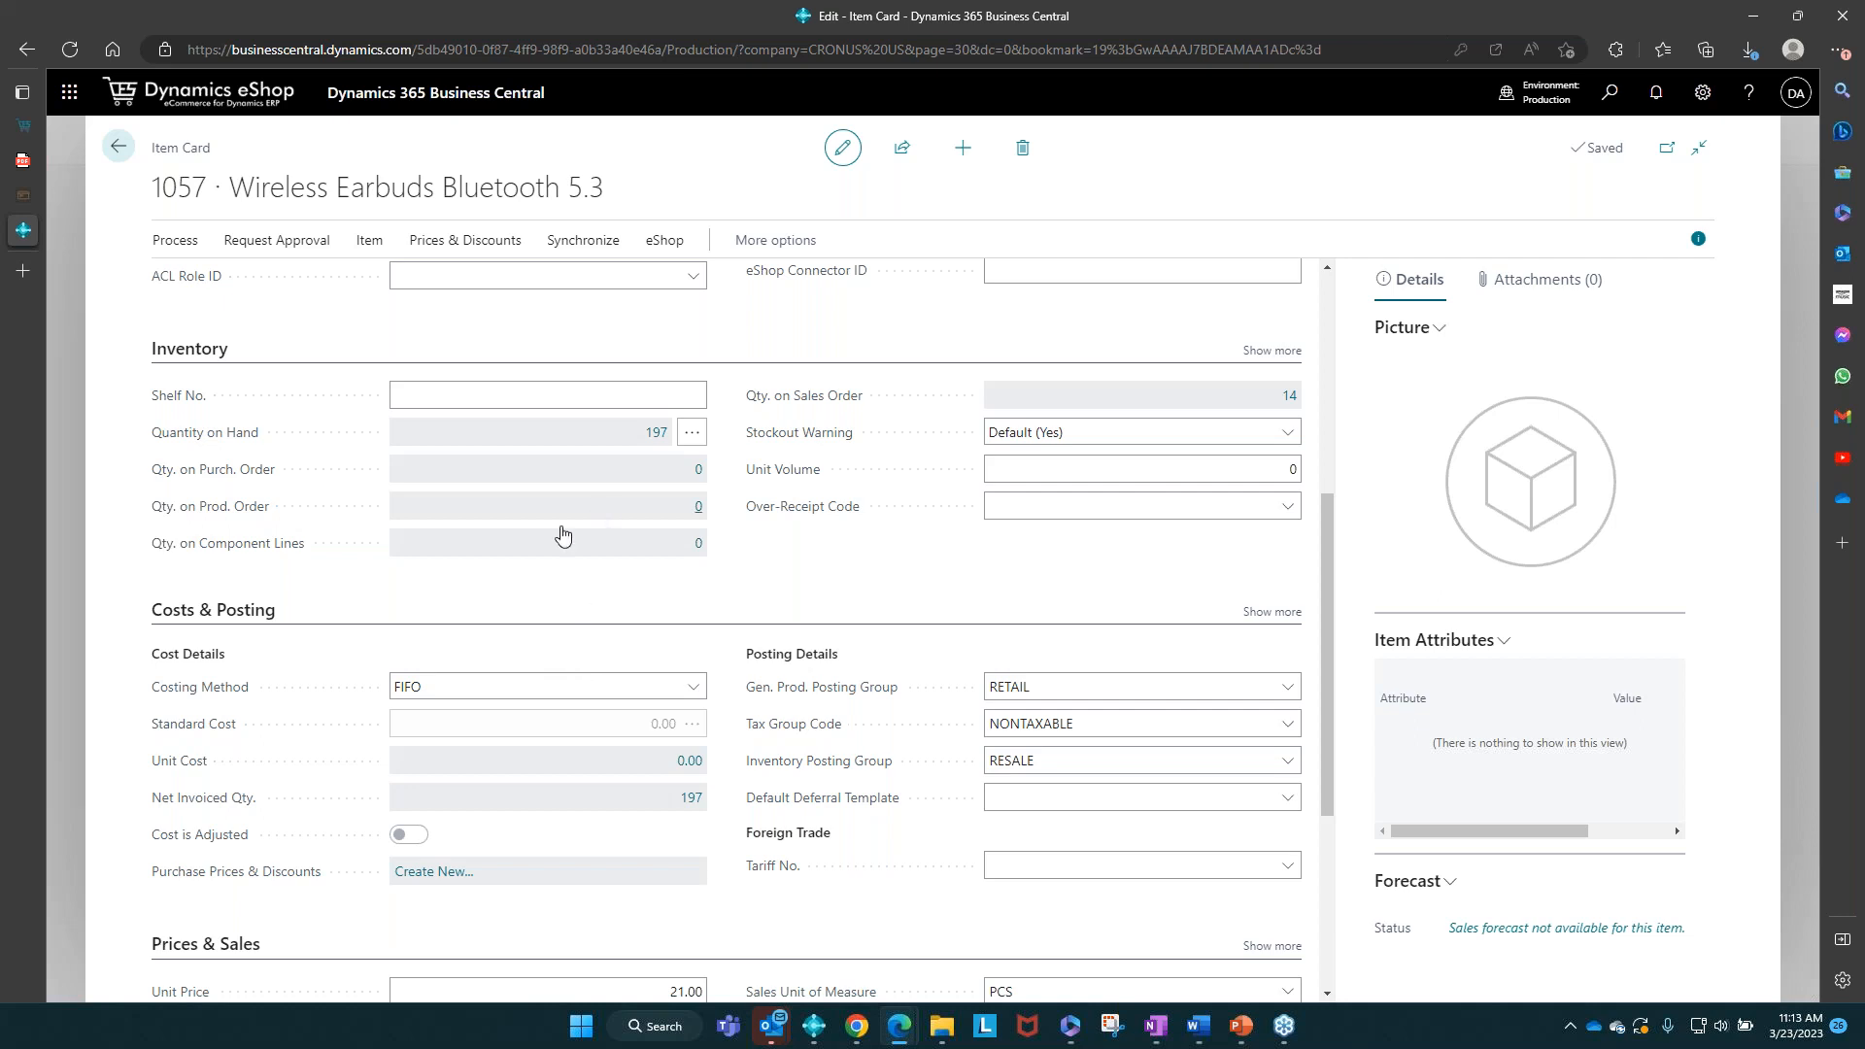
{"action": "scroll", "coordinate": [607, 573], "scroll_direction": "down", "scroll_amount": 2}
{"action": "scroll", "coordinate": [612, 511], "scroll_direction": "down", "scroll_amount": 2}
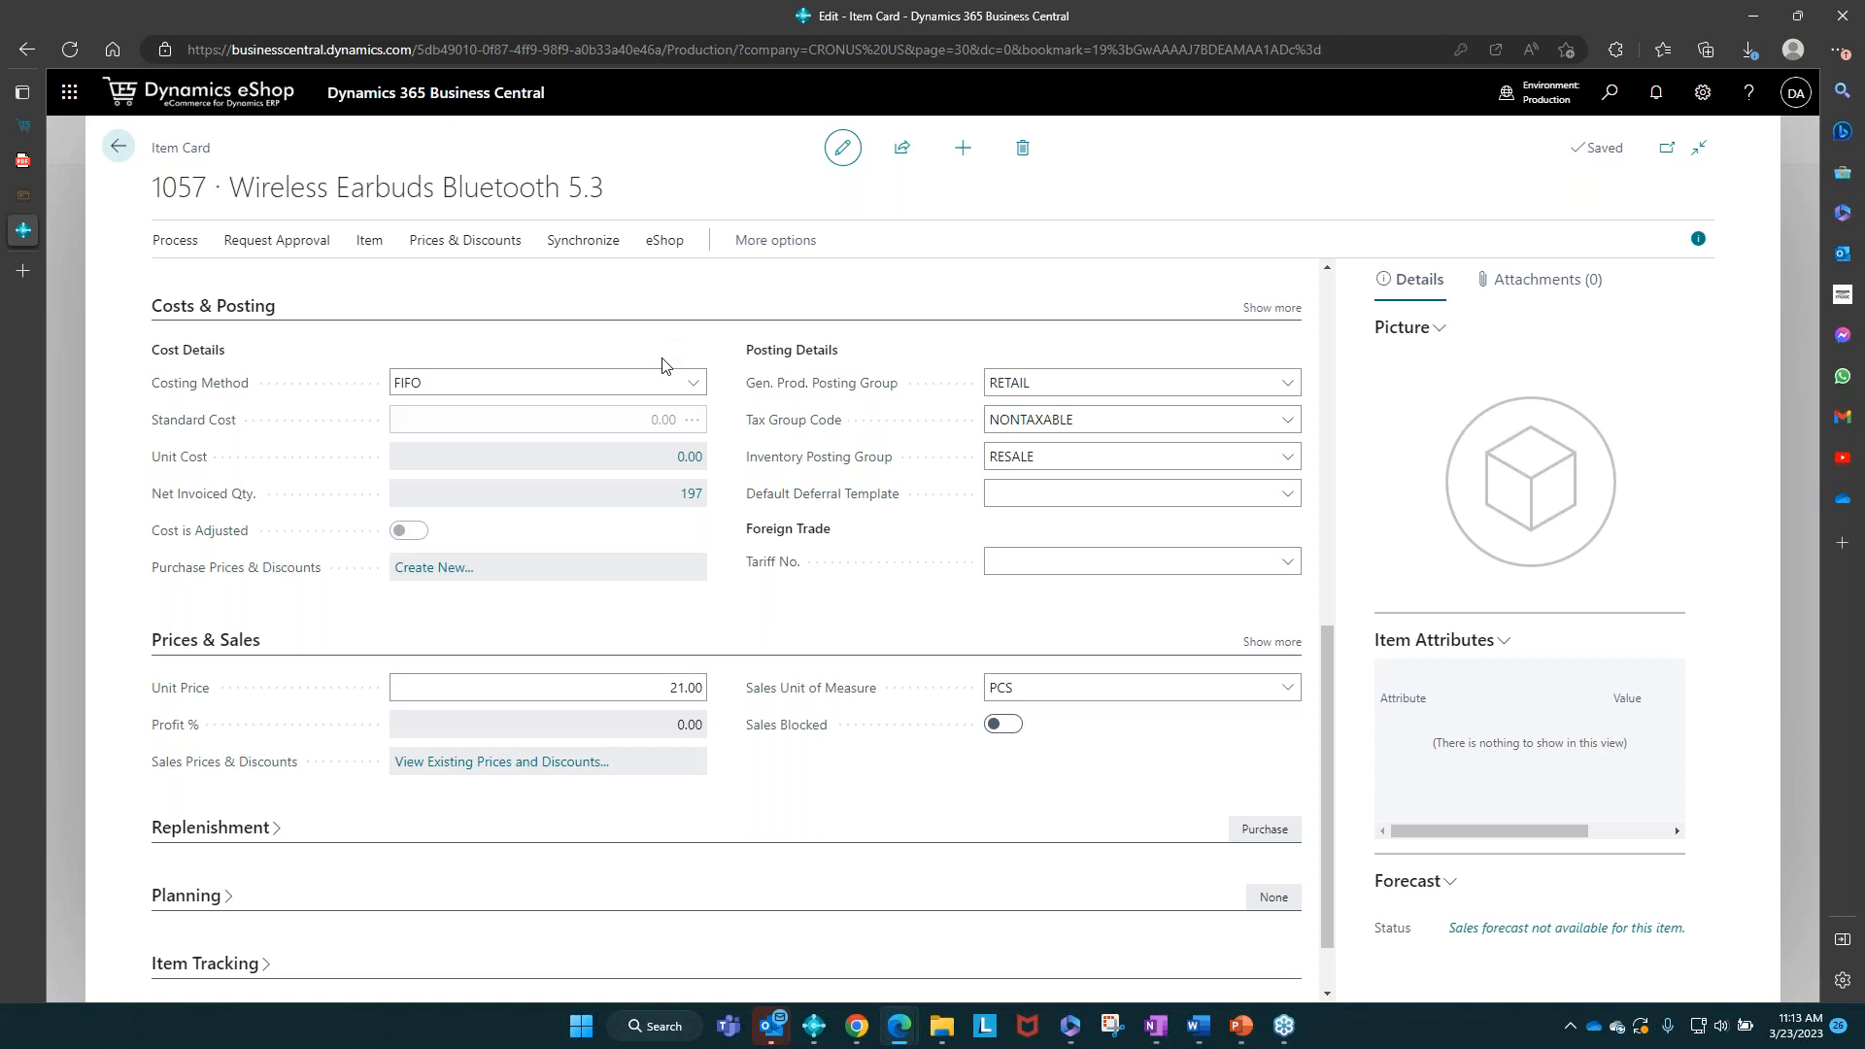
Step: Open the earbuds' existing sales prices and discounts from the item card and enlarge the Sales Prices view
{"action": "scroll", "coordinate": [661, 365], "scroll_direction": "down", "scroll_amount": 1}
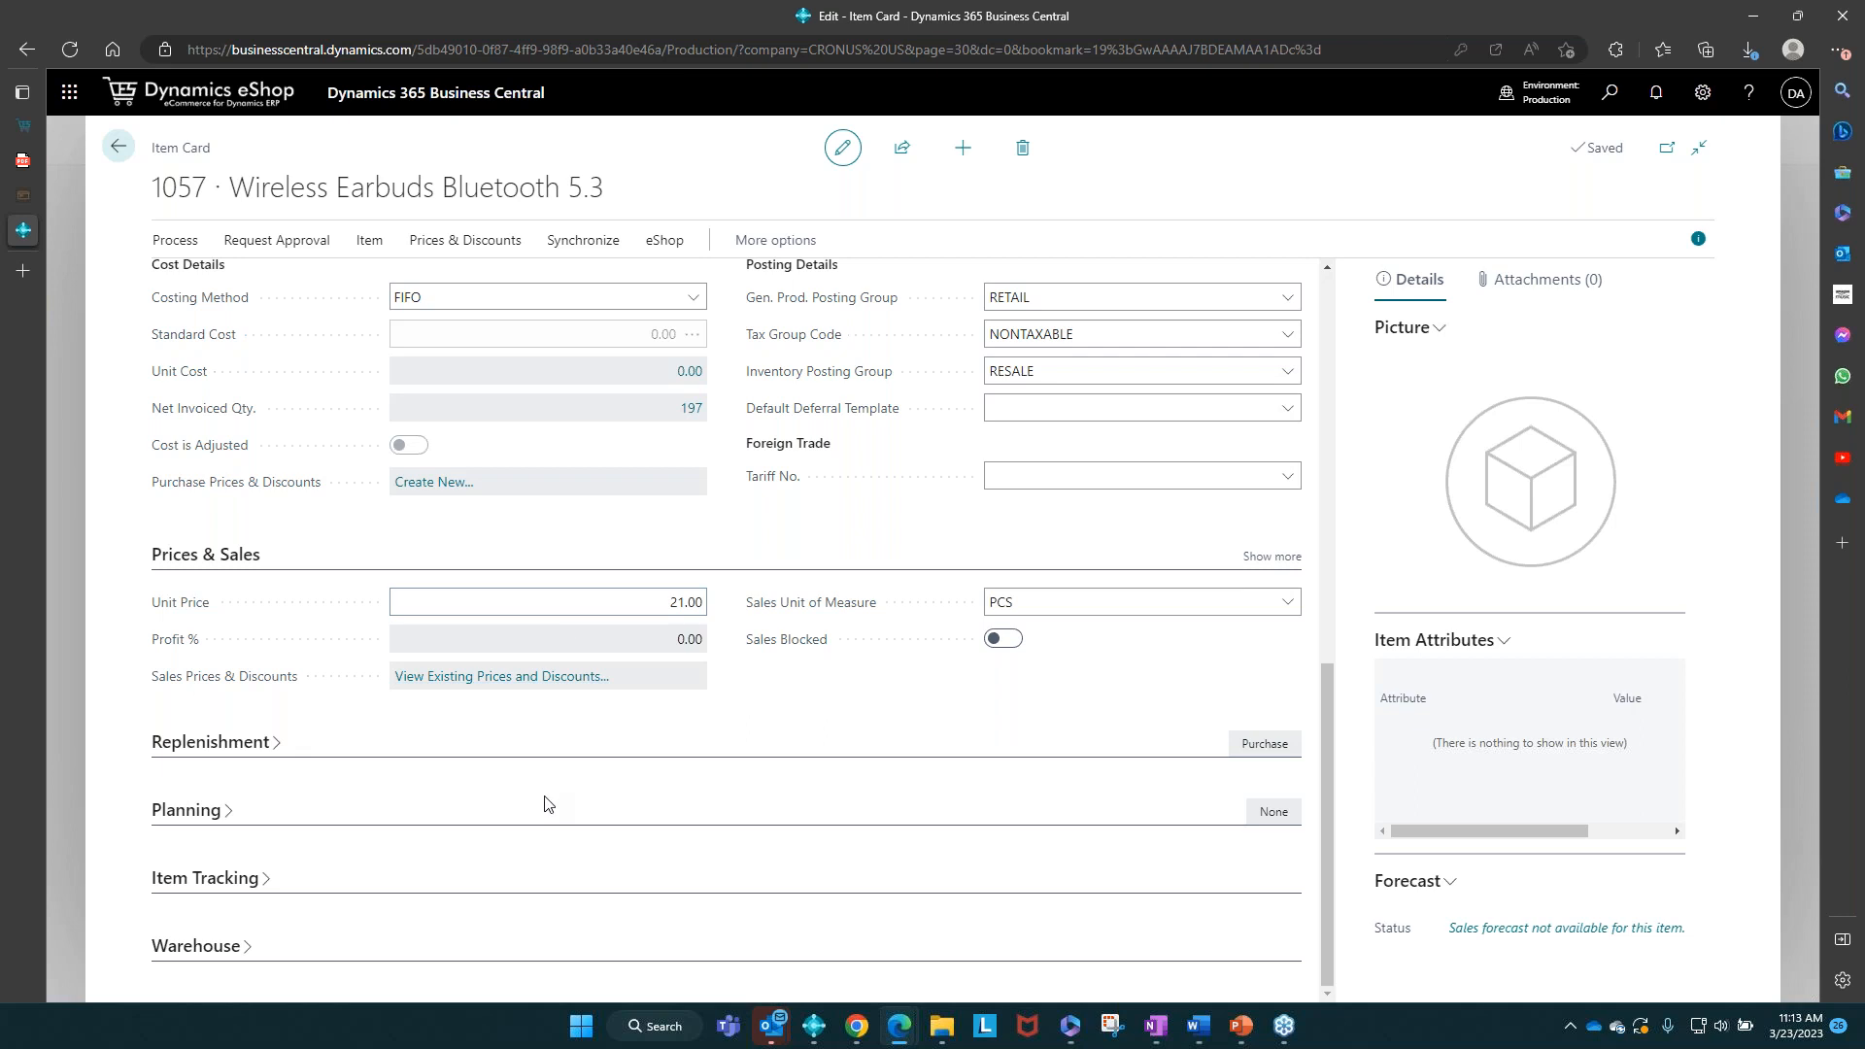
{"action": "left_click", "coordinate": [570, 676]}
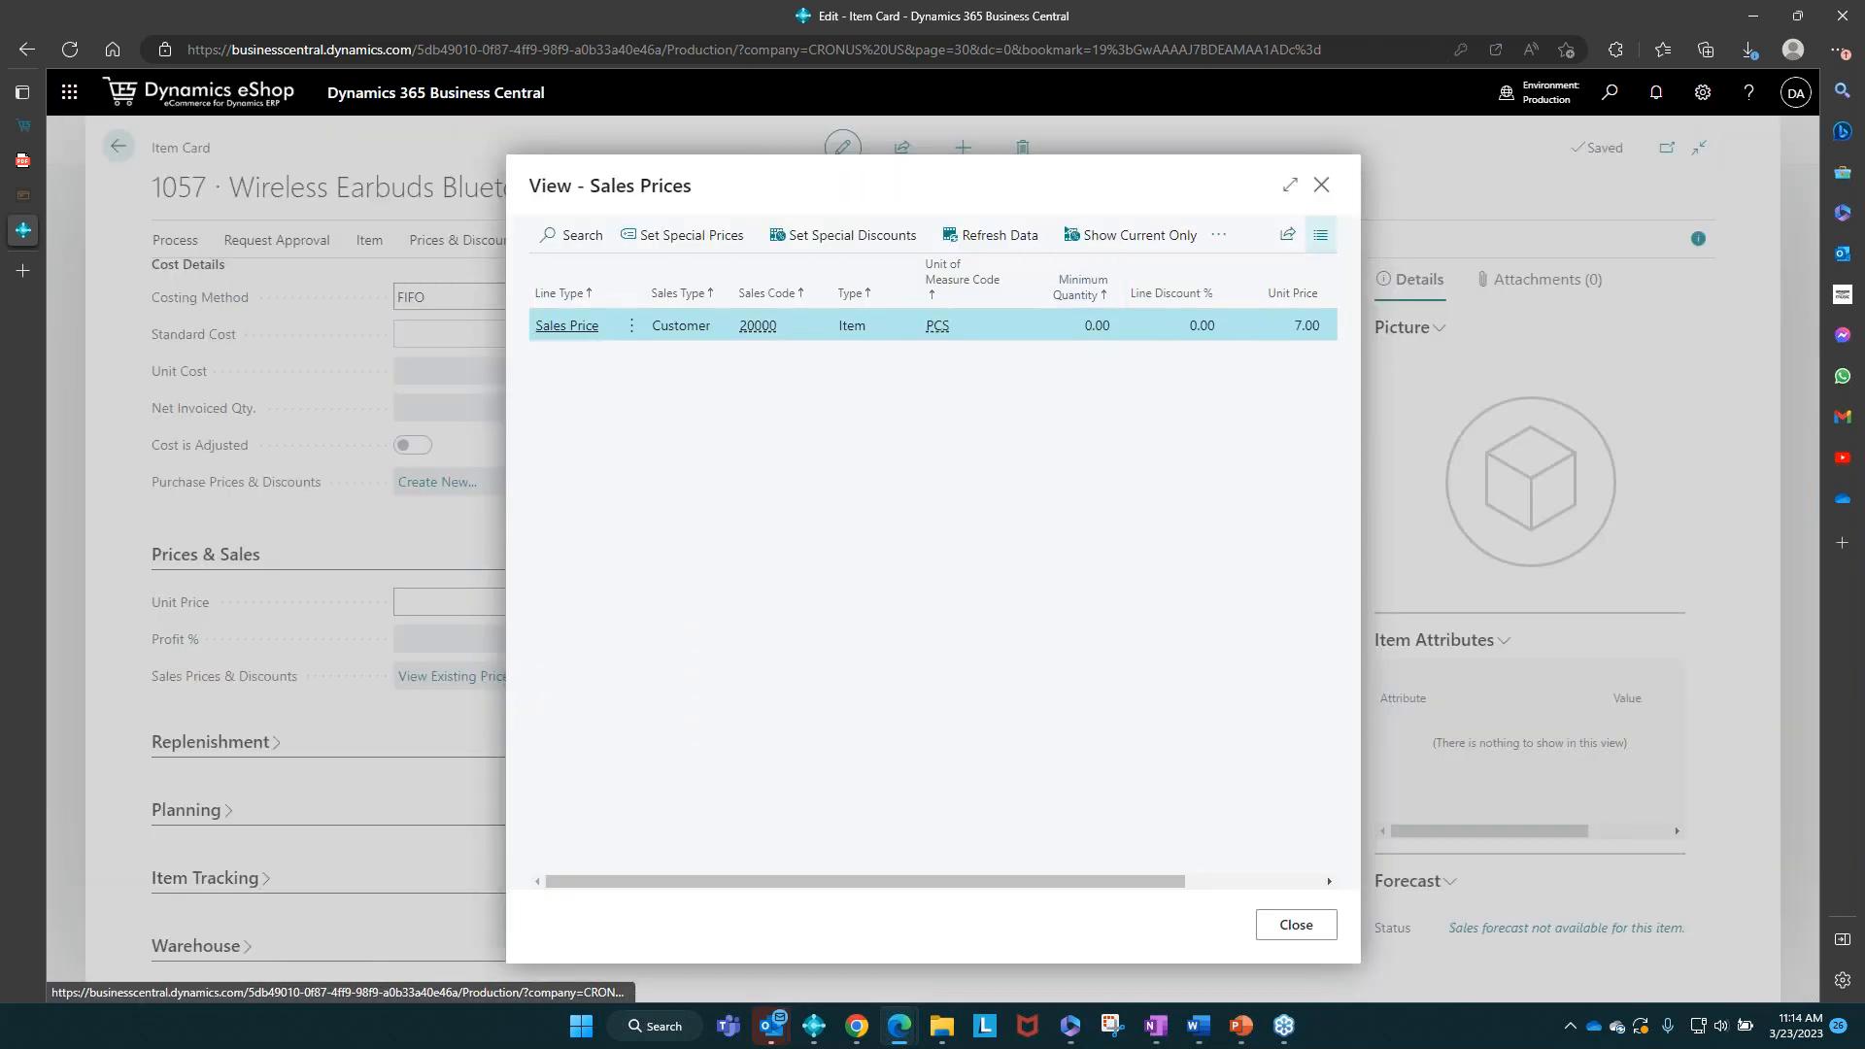
{"action": "left_click", "coordinate": [1290, 186]}
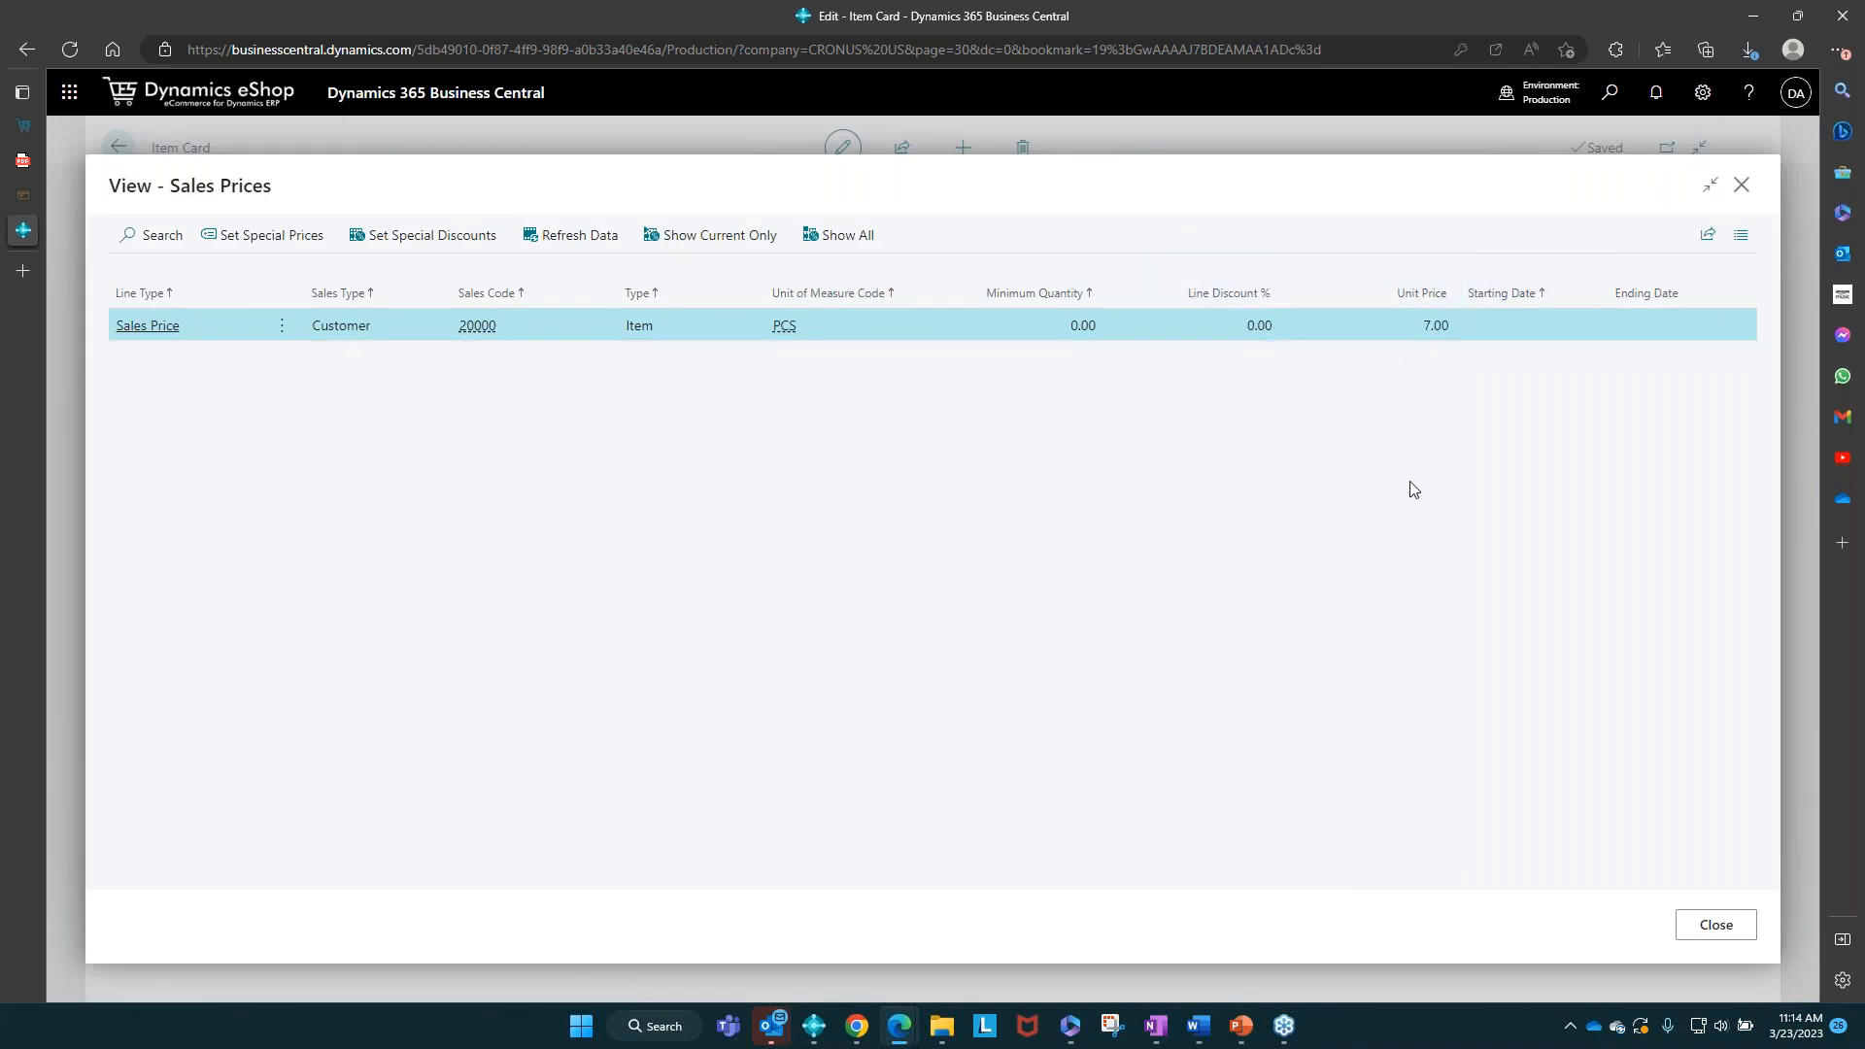
Step: Set the customer's special unit price for item 1057 to 5 and close the sales price views
{"action": "left_click", "coordinate": [263, 242]}
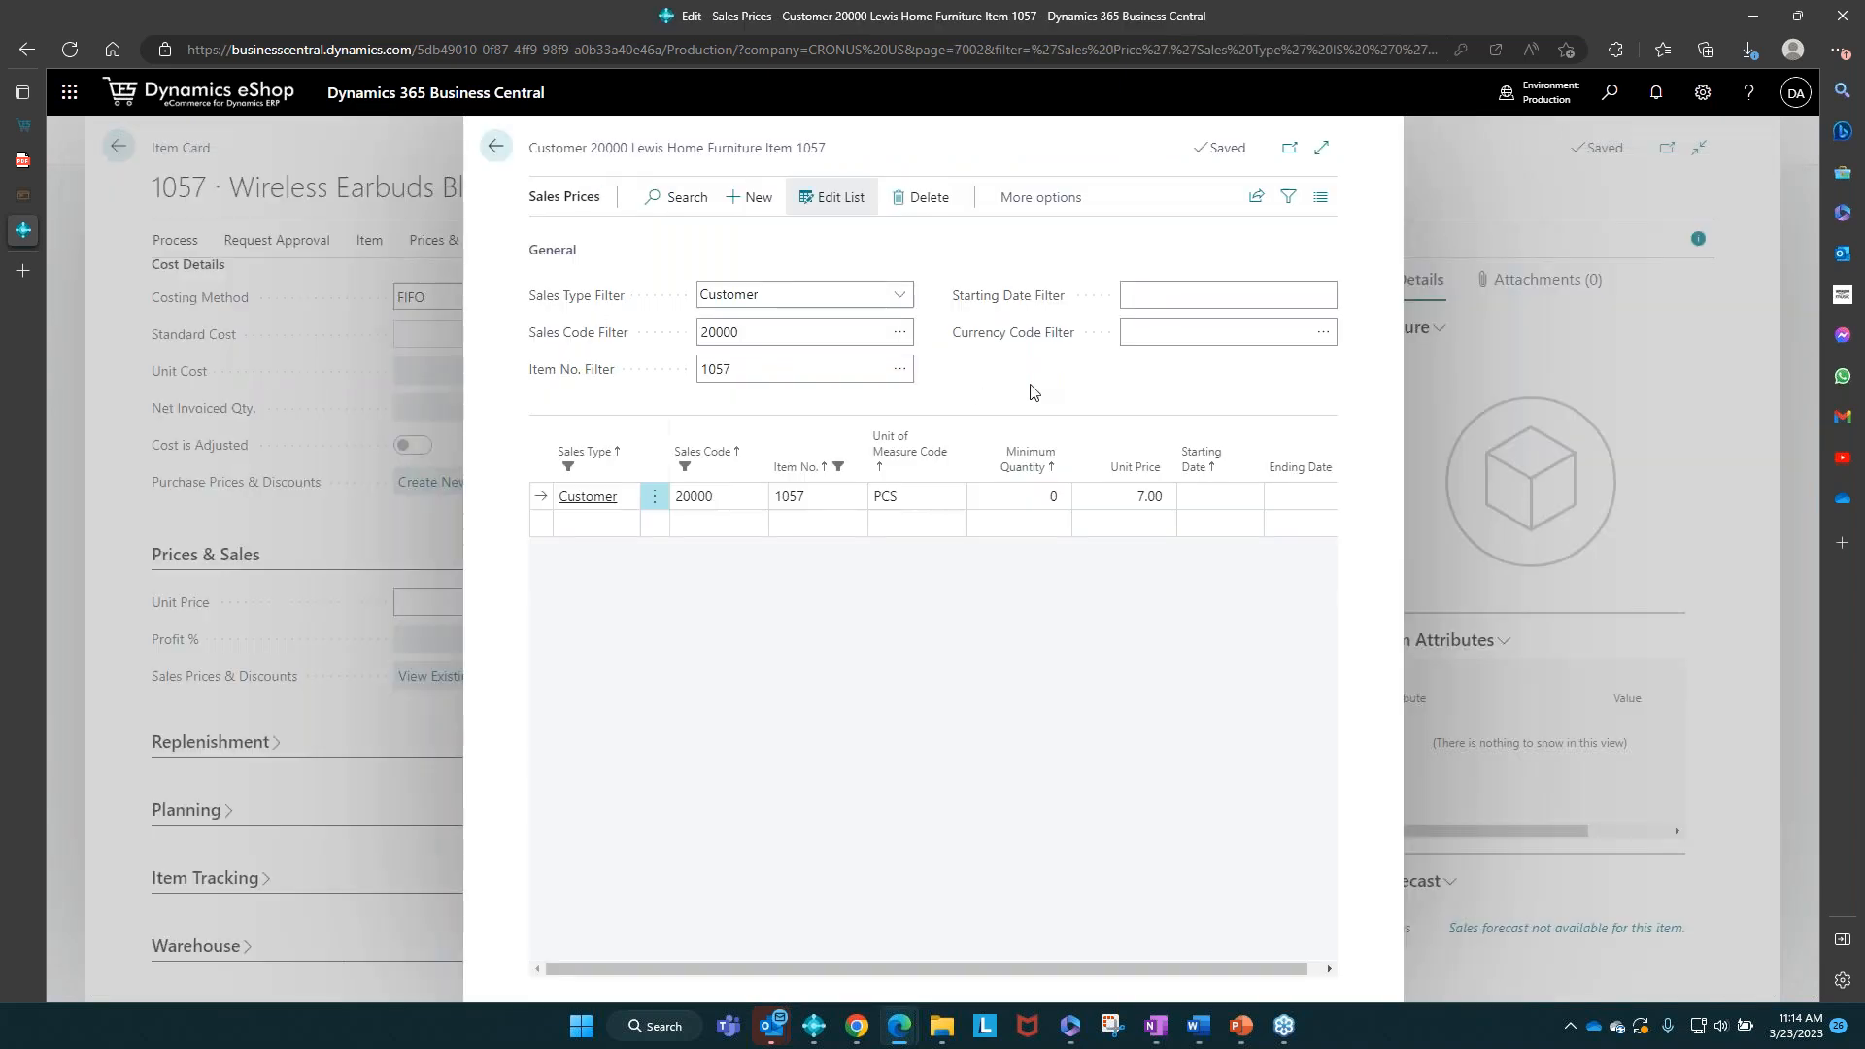
{"action": "left_click", "coordinate": [1138, 497]}
{"action": "type", "text": "5"}
{"action": "key", "text": "Return"}
{"action": "key", "text": "Escape"}
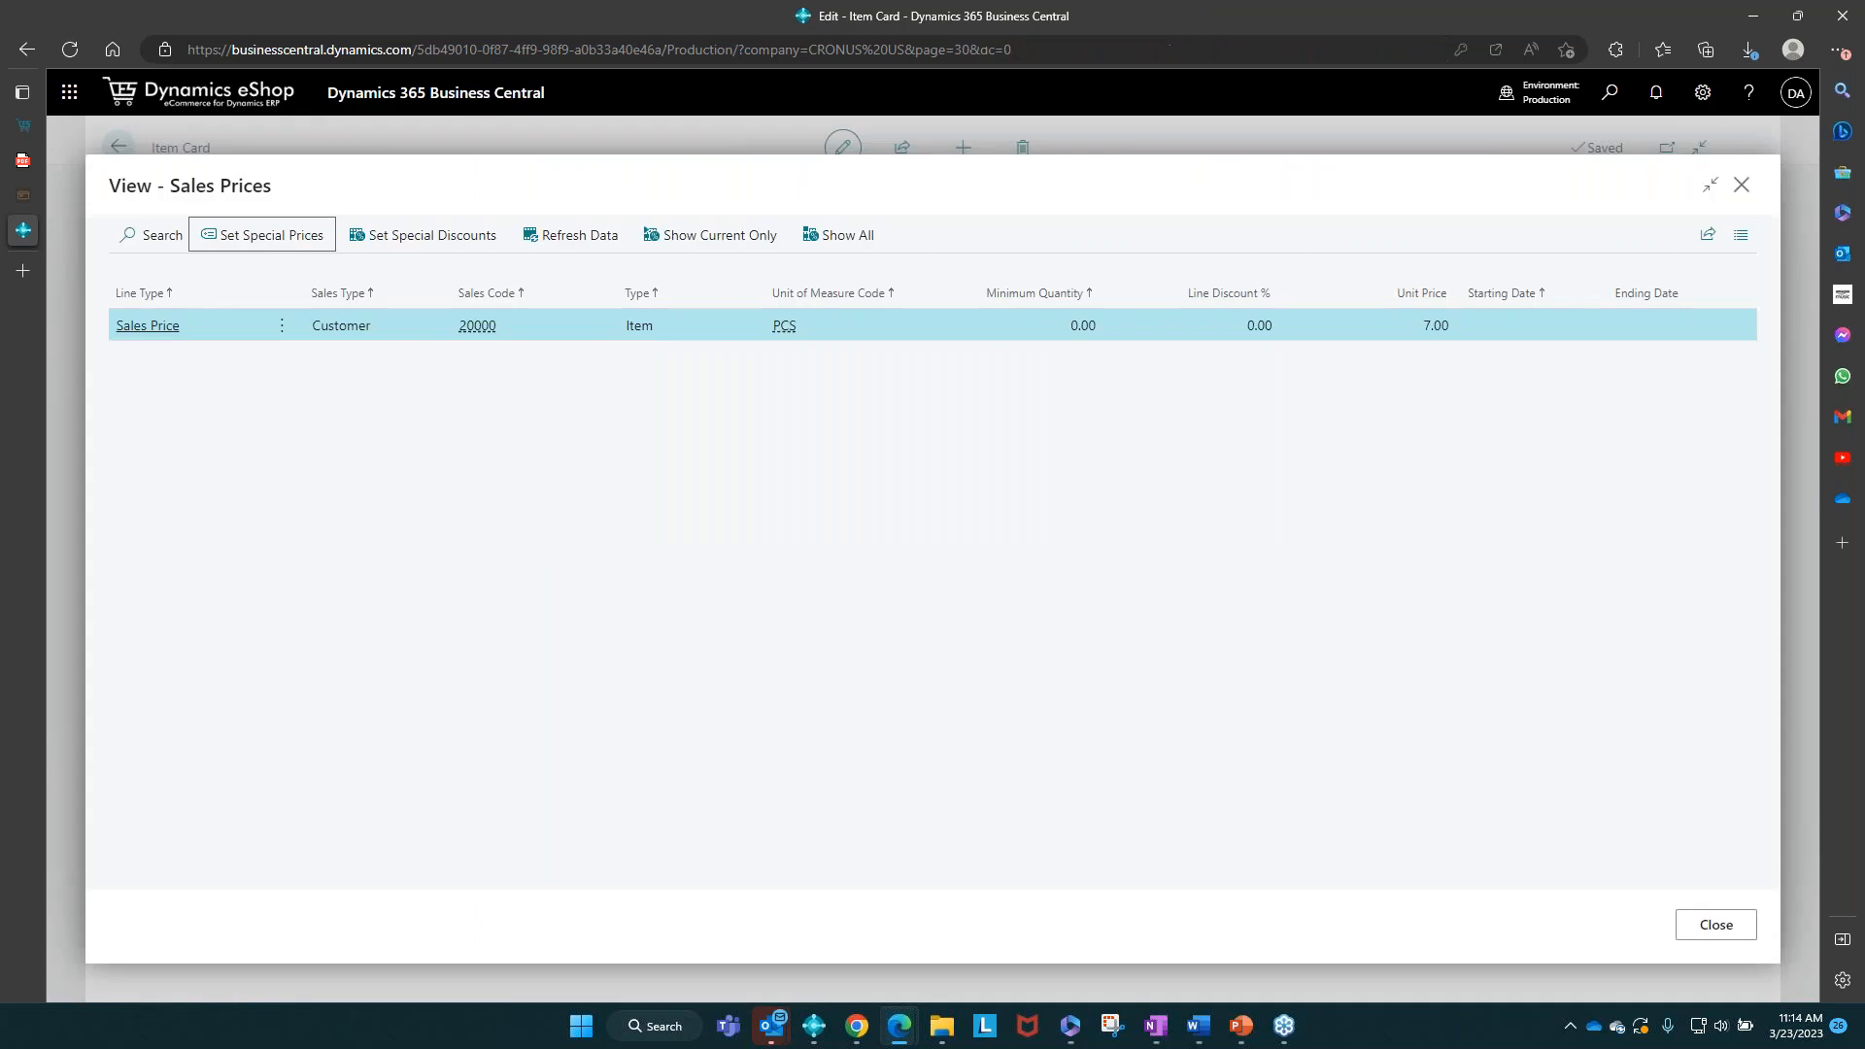
{"action": "key", "text": "Escape"}
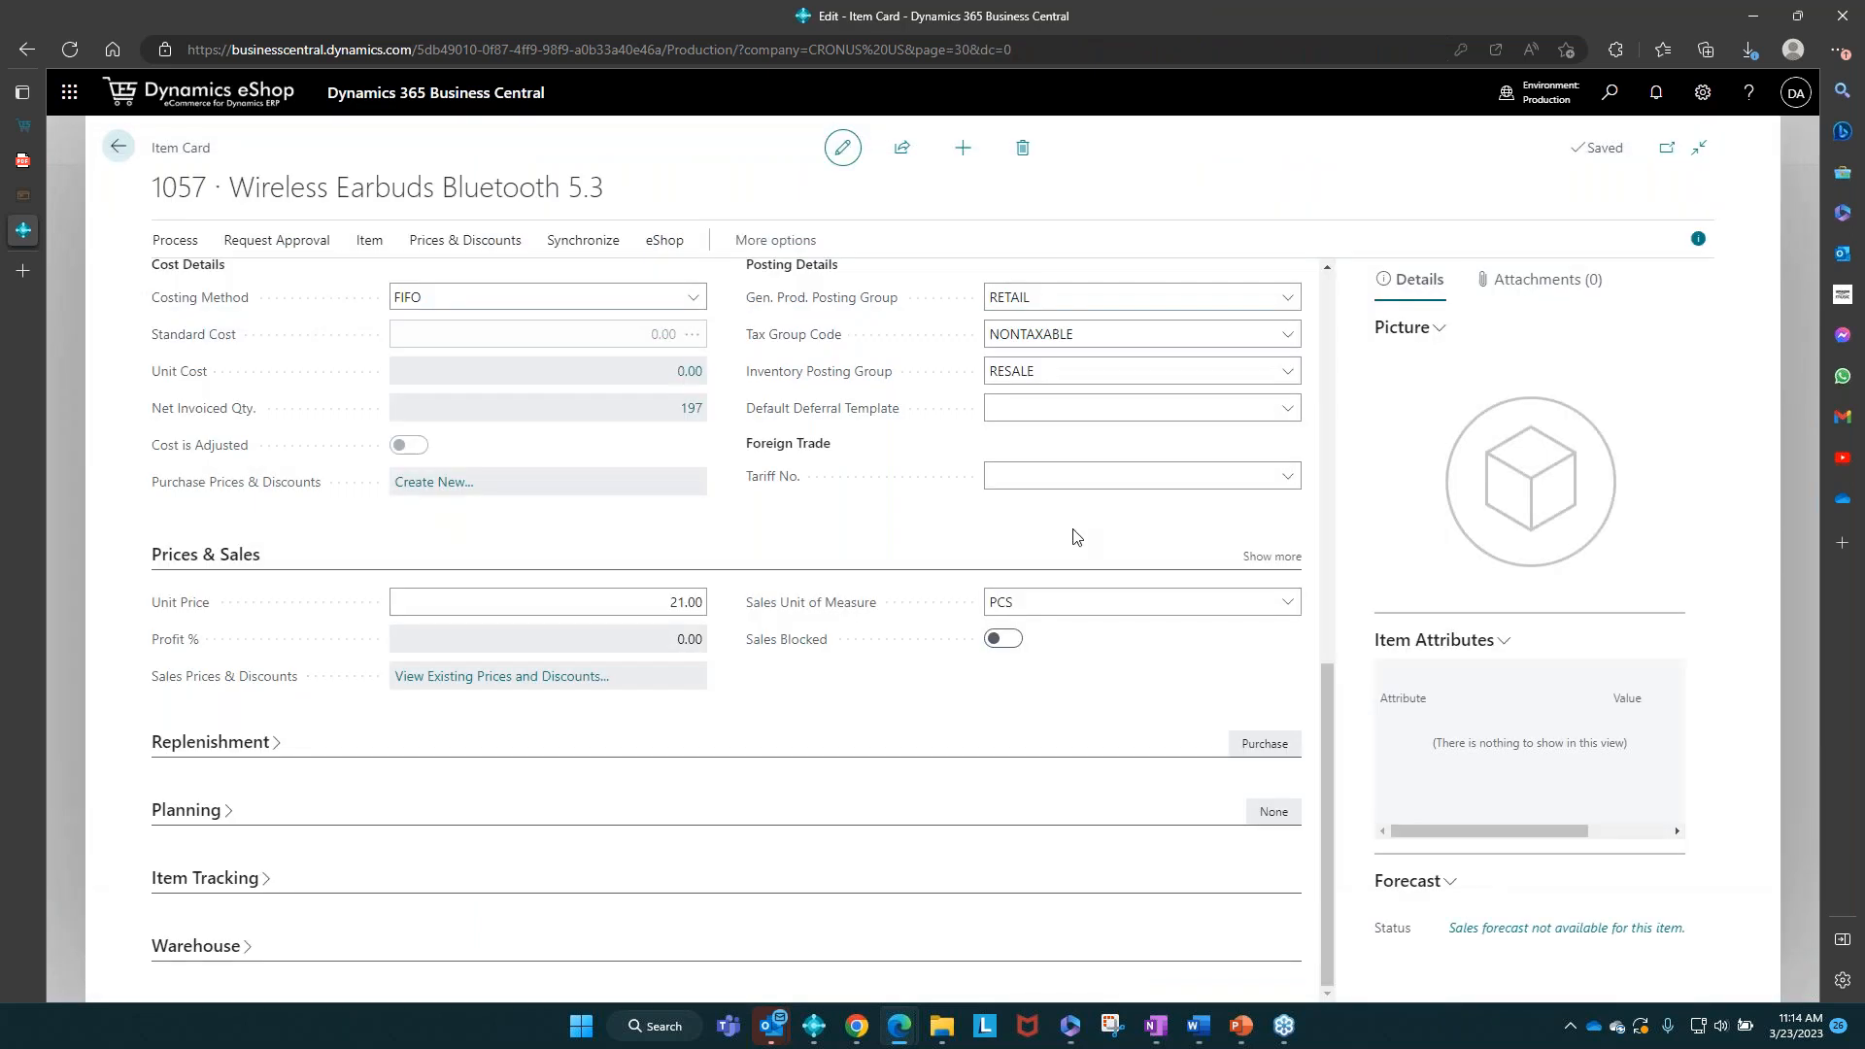
Step: Switch to the Dynamics eShop storefront and reload the Wireless Earbuds Bluetooth 5.3 product page
{"action": "left_click", "coordinate": [29, 126]}
{"action": "left_click", "coordinate": [348, 49]}
{"action": "key", "text": "Return"}
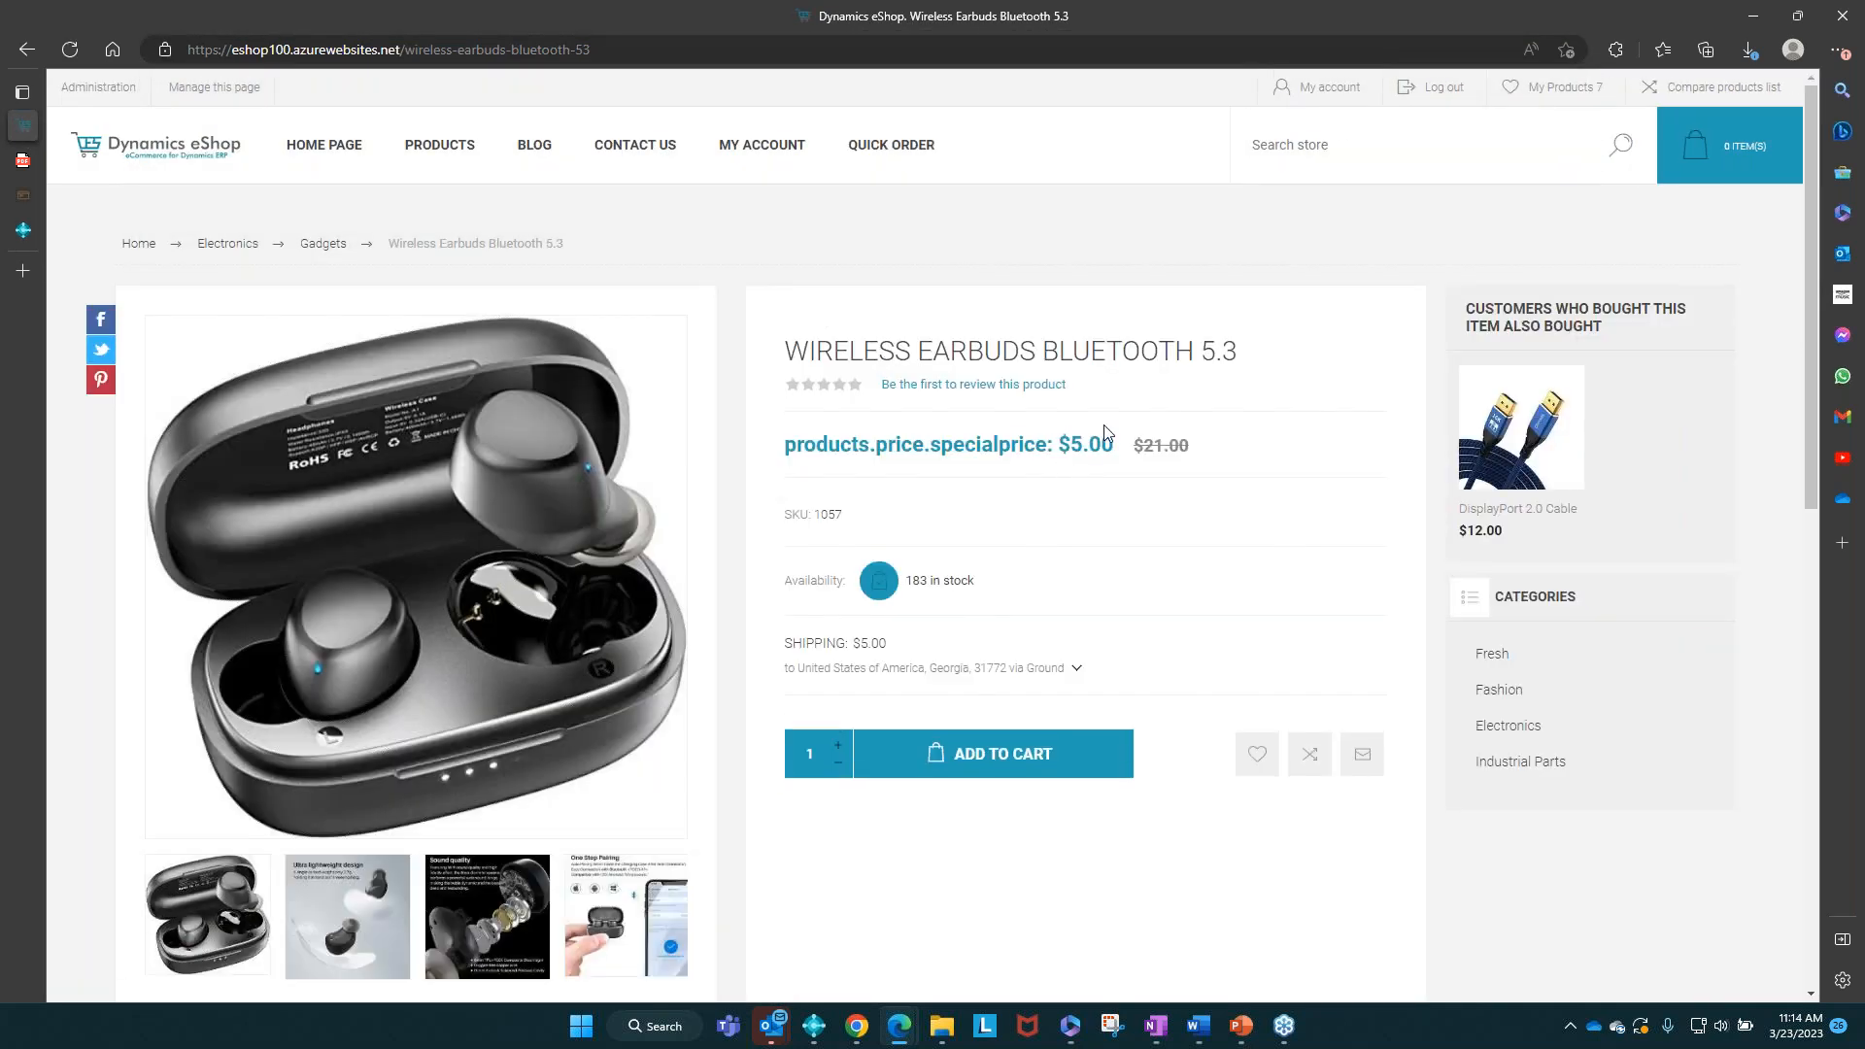
Step: Review the special price, availability, shipping cost and overview text on the earbuds' product page
{"action": "scroll", "coordinate": [1105, 427], "scroll_direction": "down", "scroll_amount": 1}
{"action": "scroll", "coordinate": [1107, 432], "scroll_direction": "down", "scroll_amount": 1}
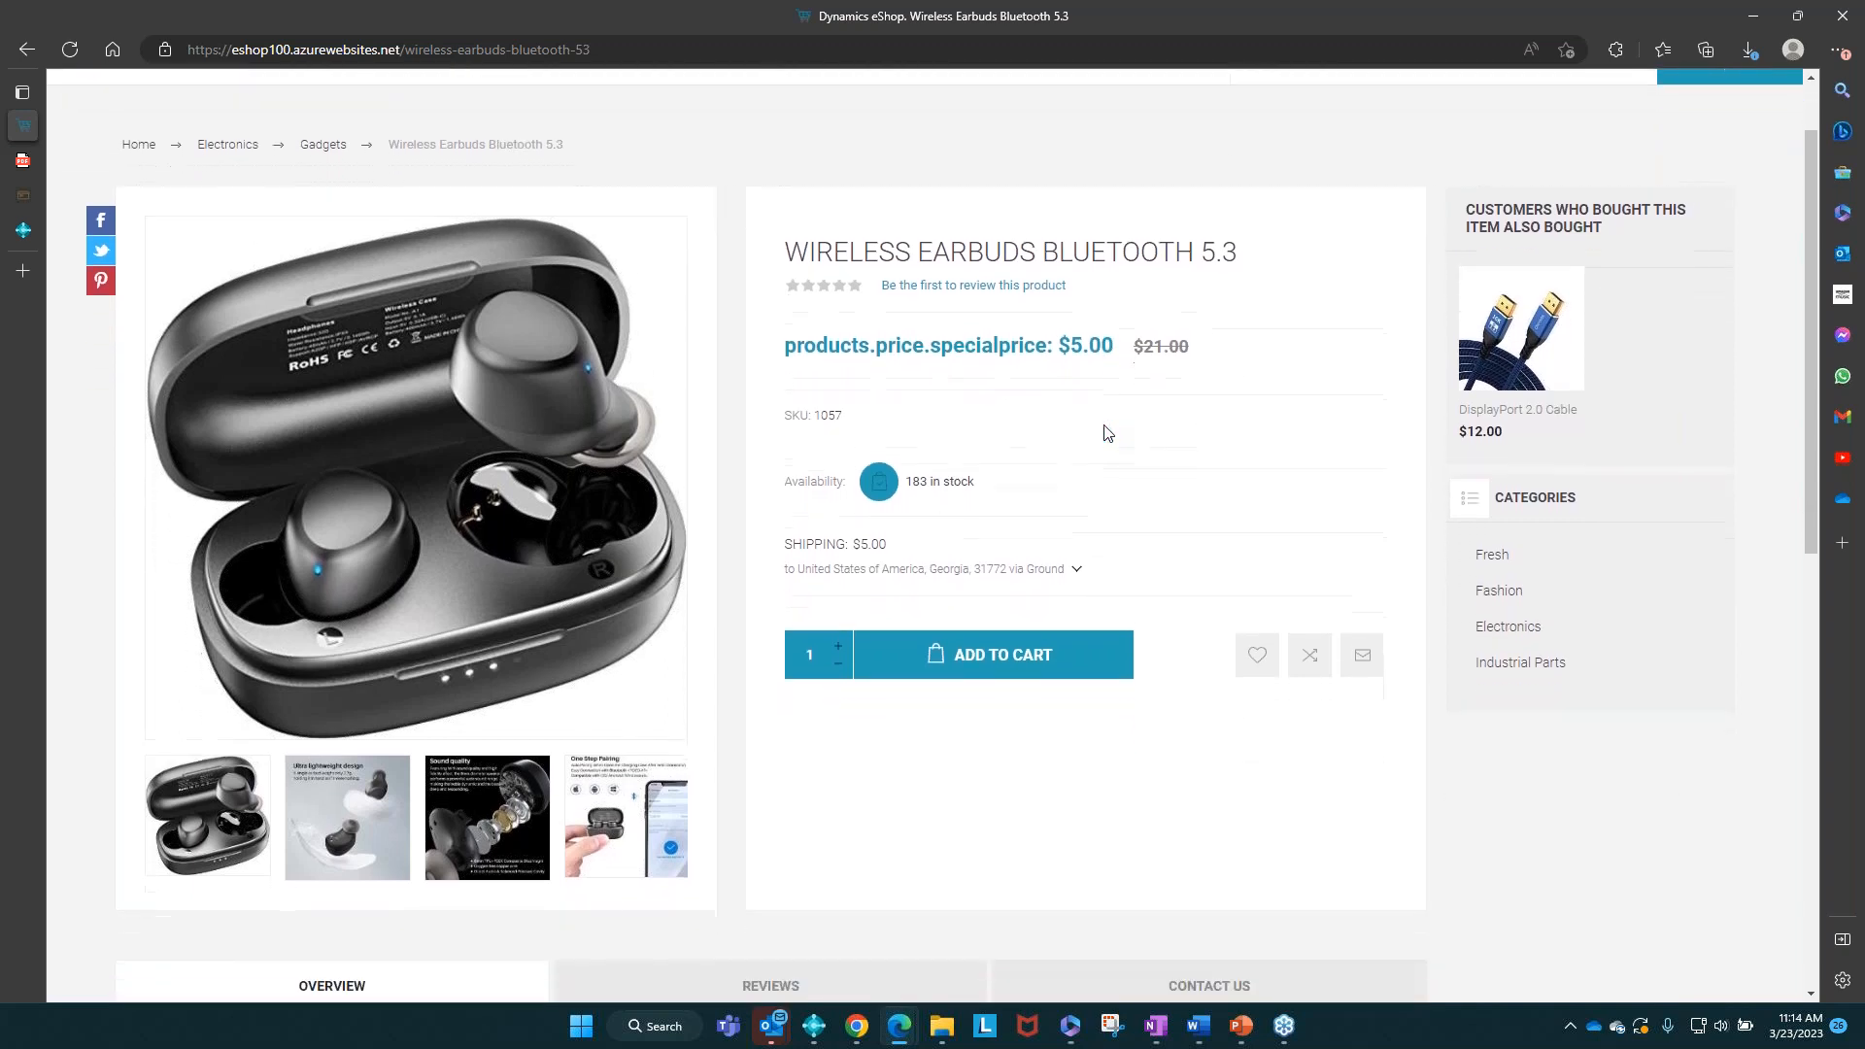
{"action": "scroll", "coordinate": [1107, 432], "scroll_direction": "down", "scroll_amount": 1}
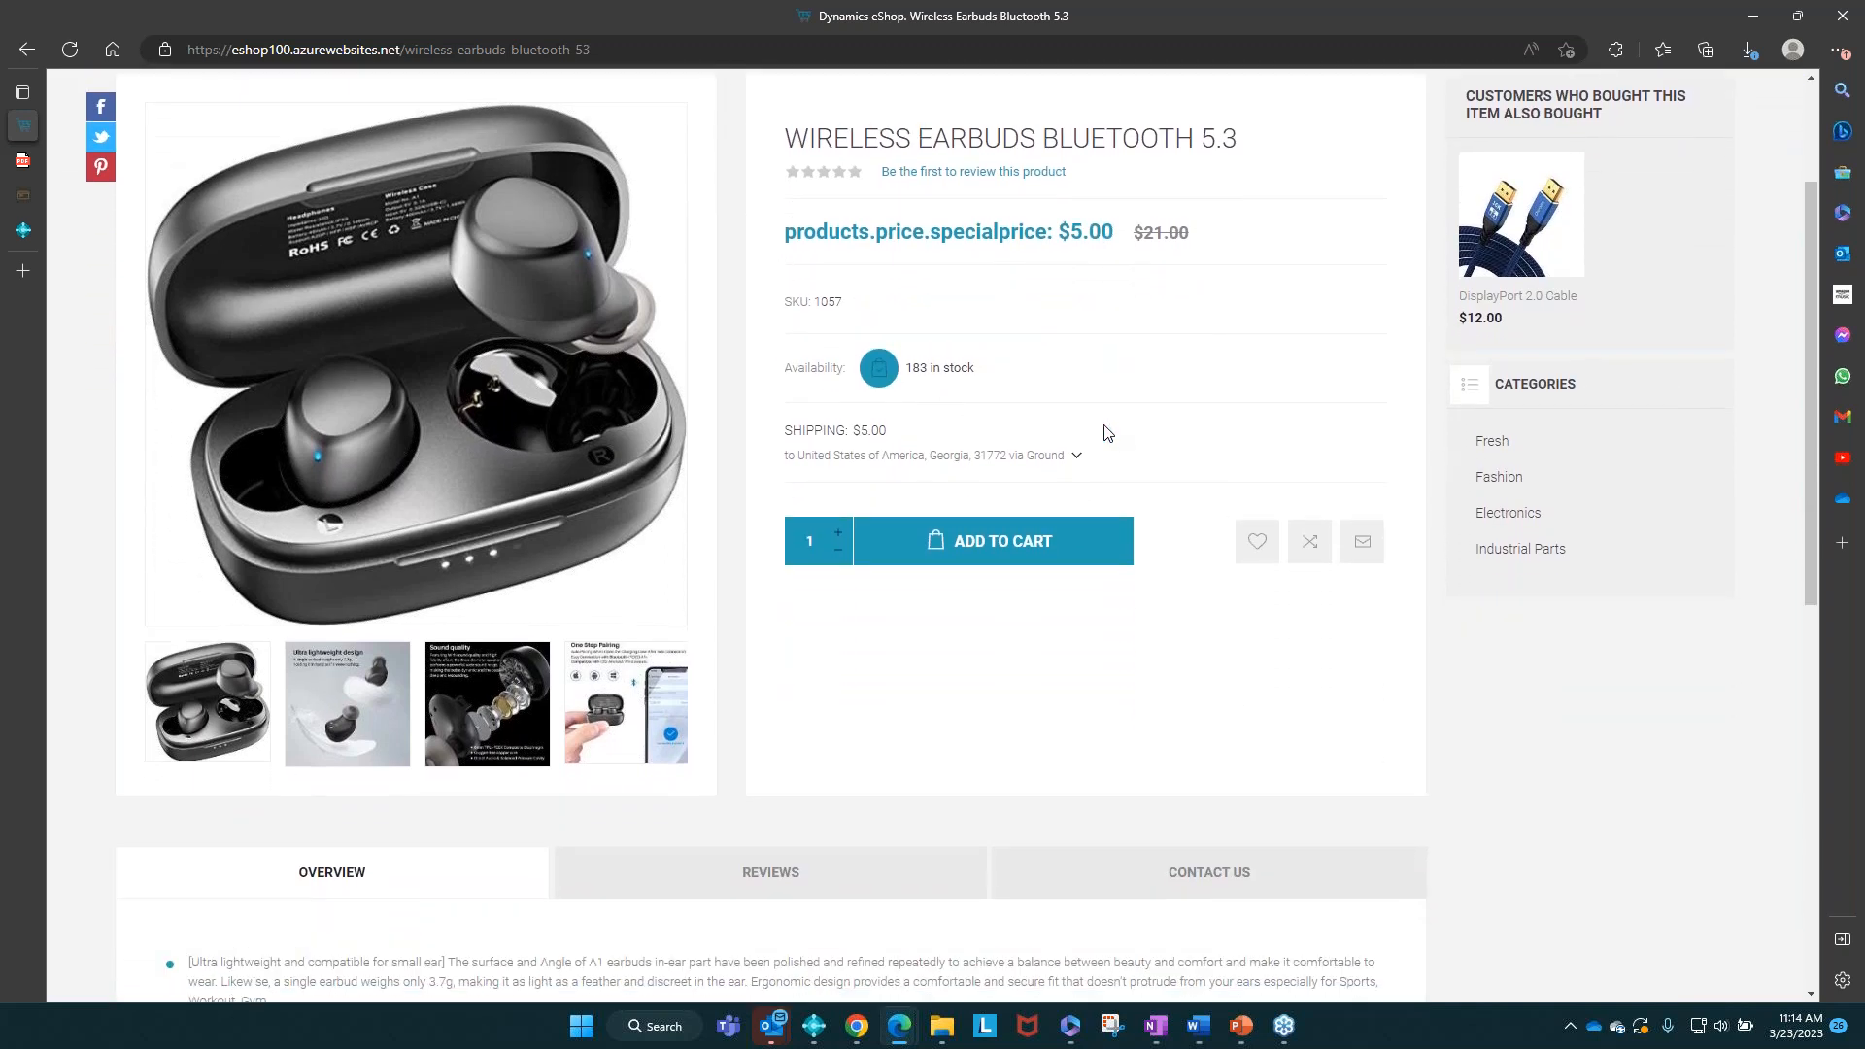
{"action": "scroll", "coordinate": [1107, 433], "scroll_direction": "down", "scroll_amount": 1}
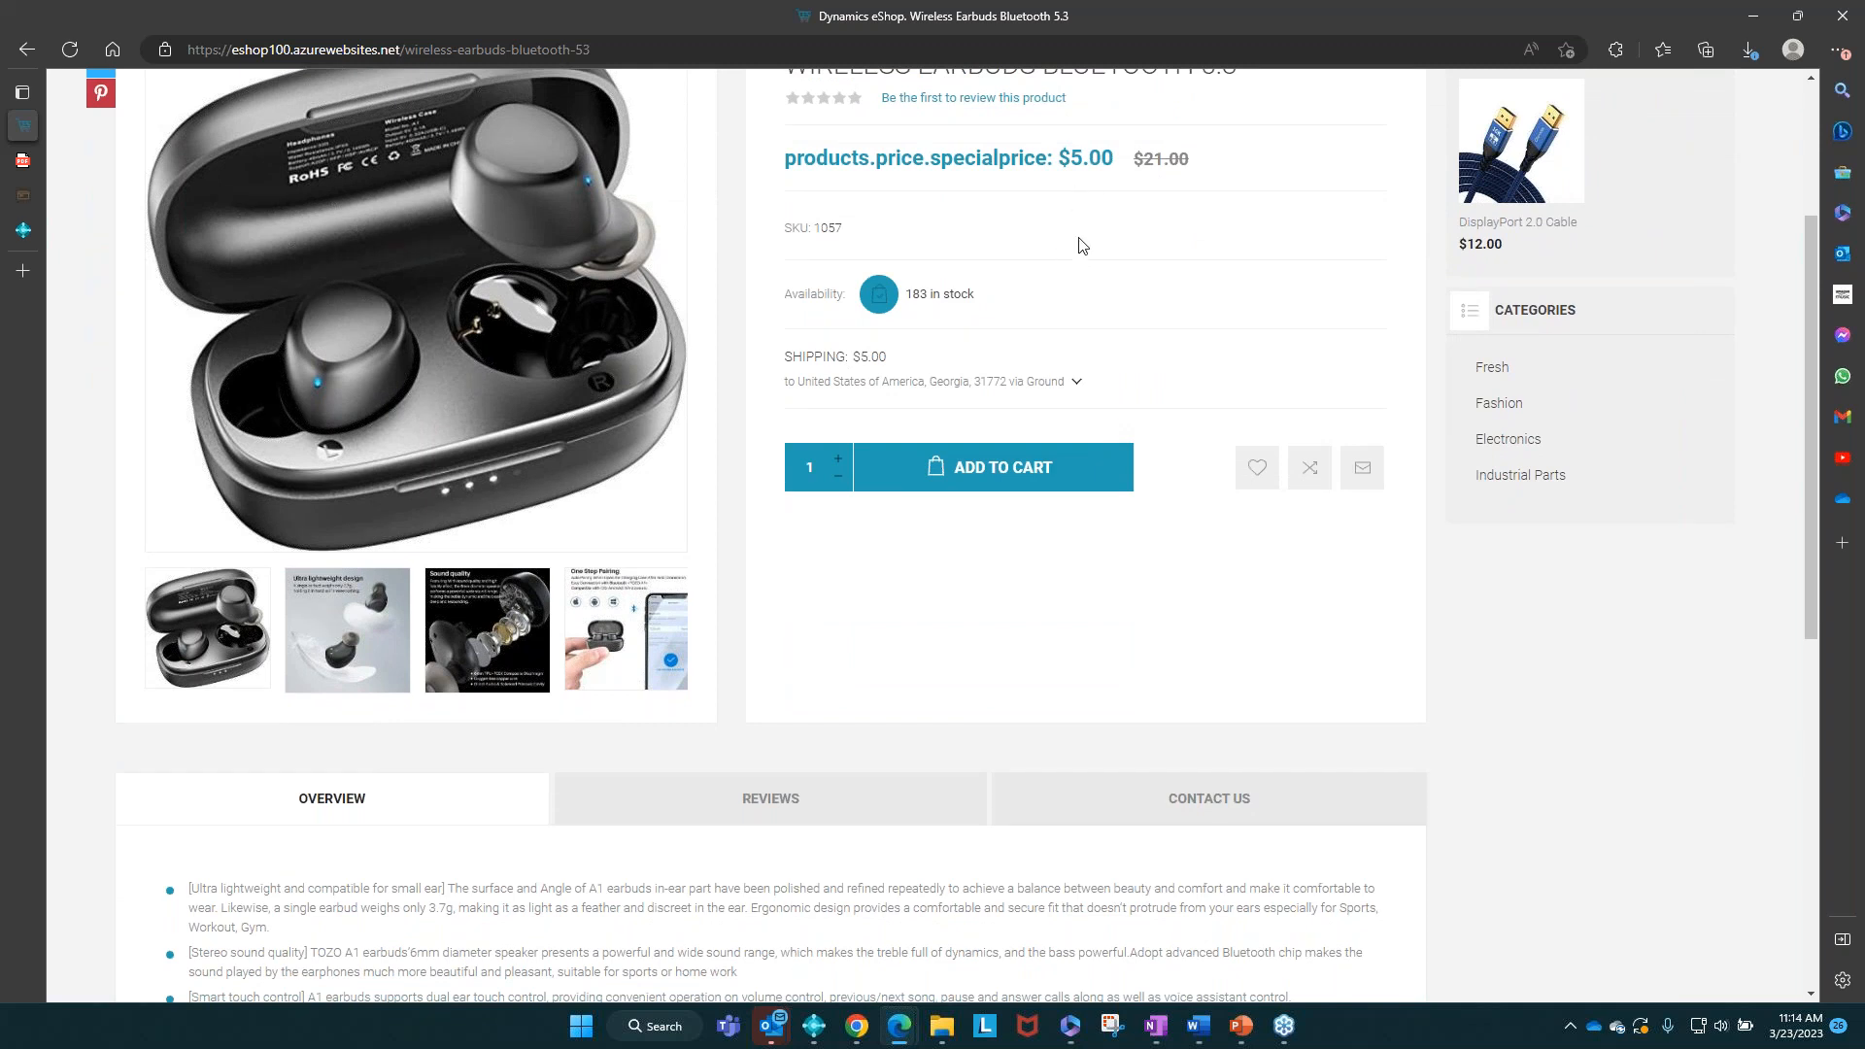
{"action": "scroll", "coordinate": [971, 276], "scroll_direction": "down", "scroll_amount": 1}
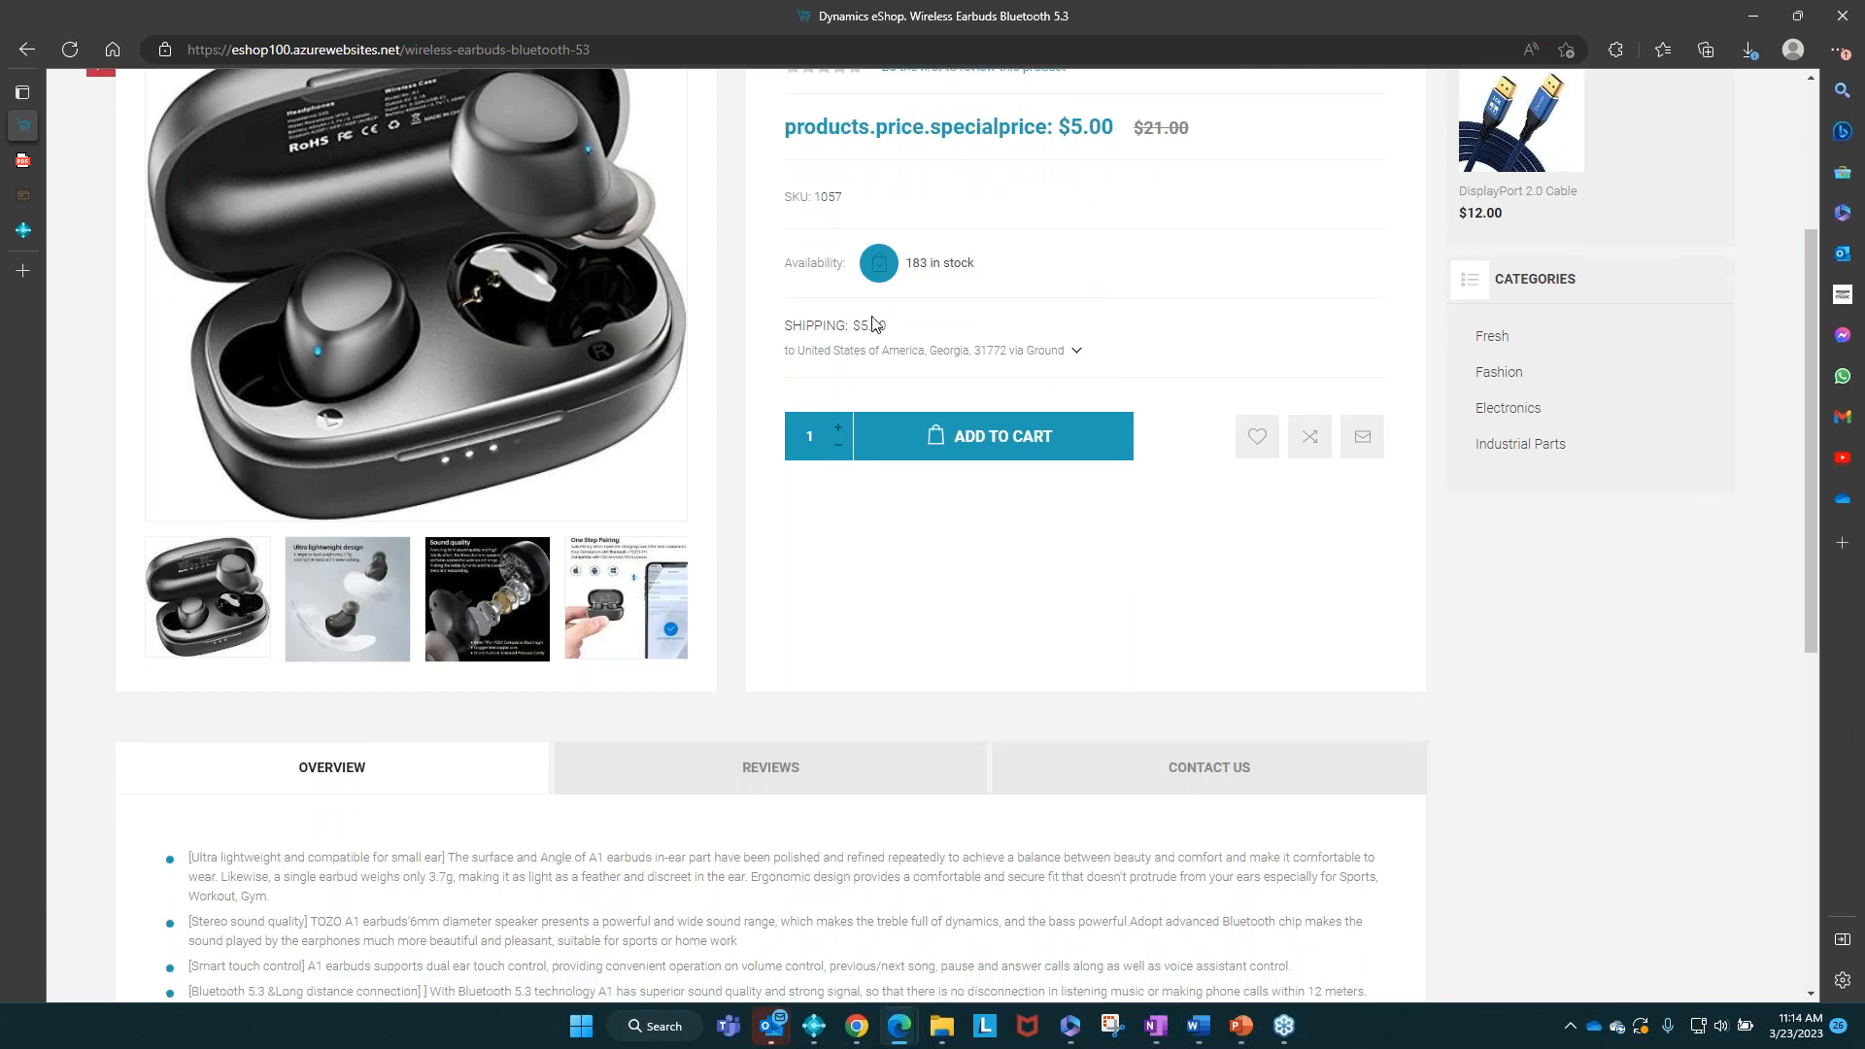
{"action": "scroll", "coordinate": [871, 324], "scroll_direction": "down", "scroll_amount": 1}
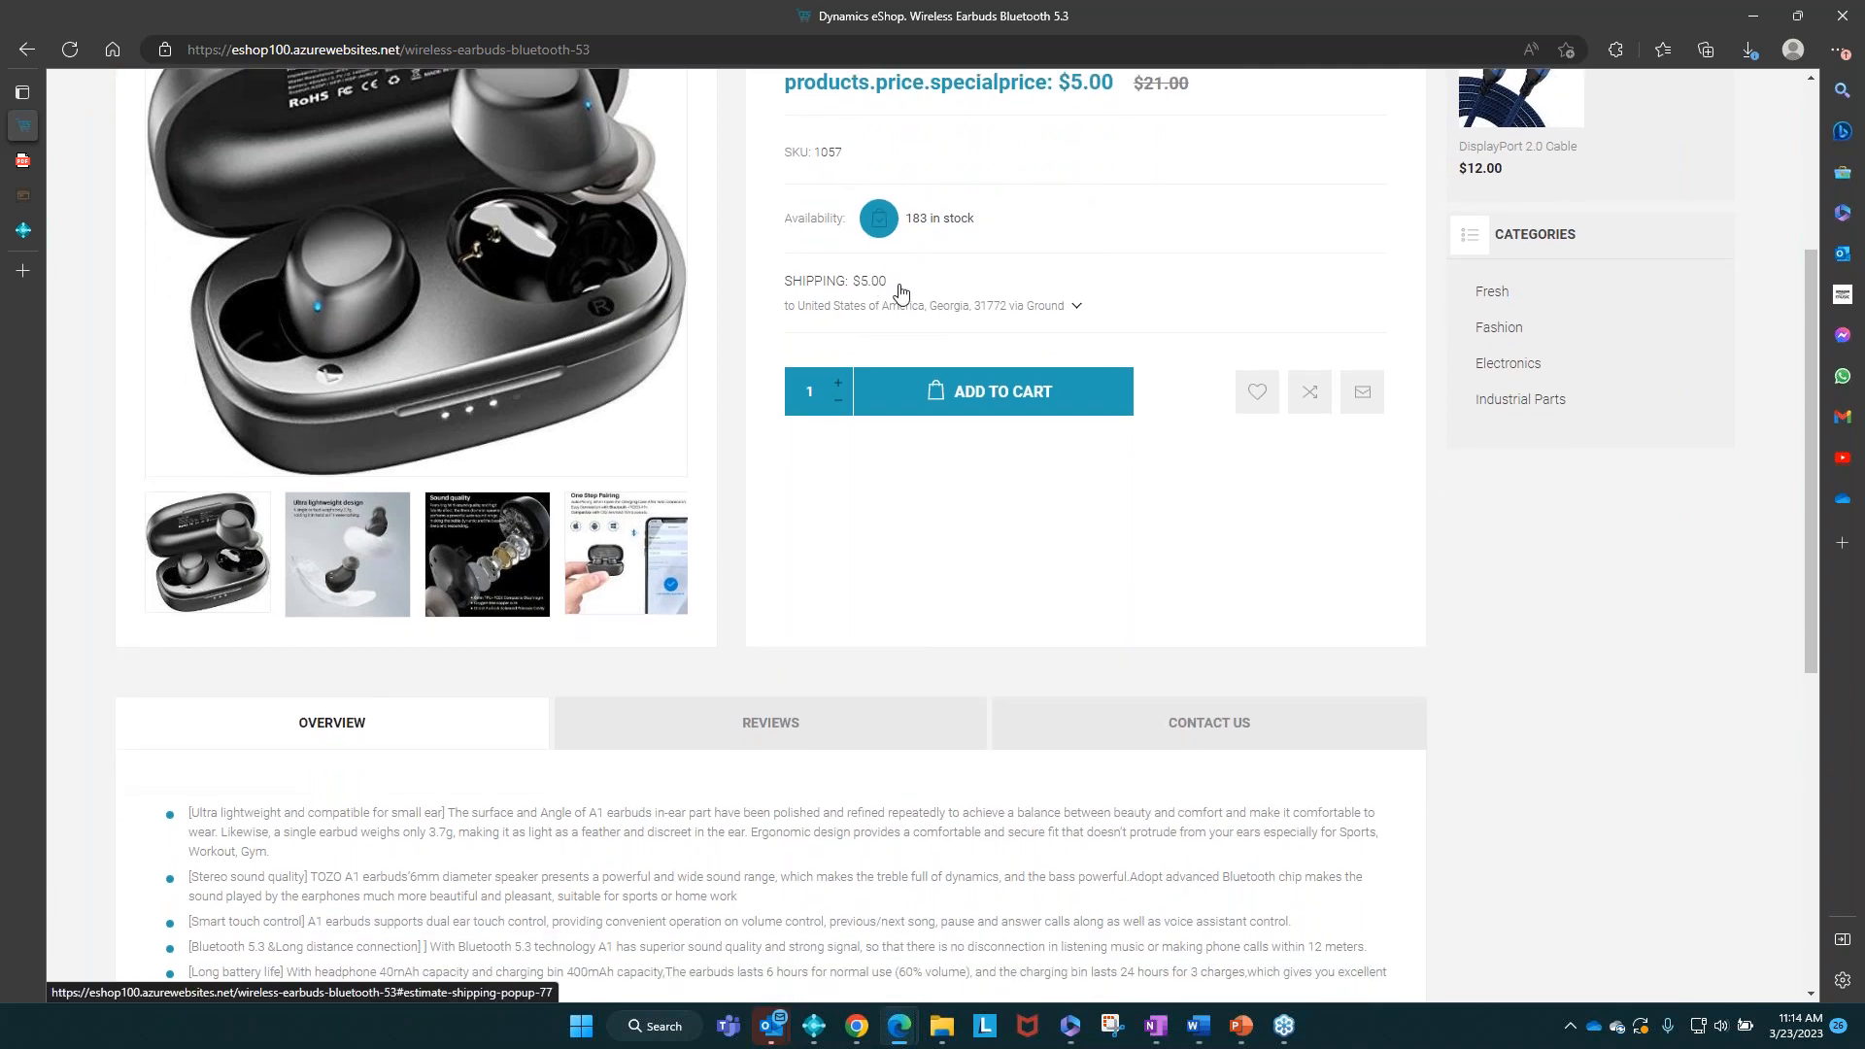
{"action": "scroll", "coordinate": [900, 292], "scroll_direction": "down", "scroll_amount": 1}
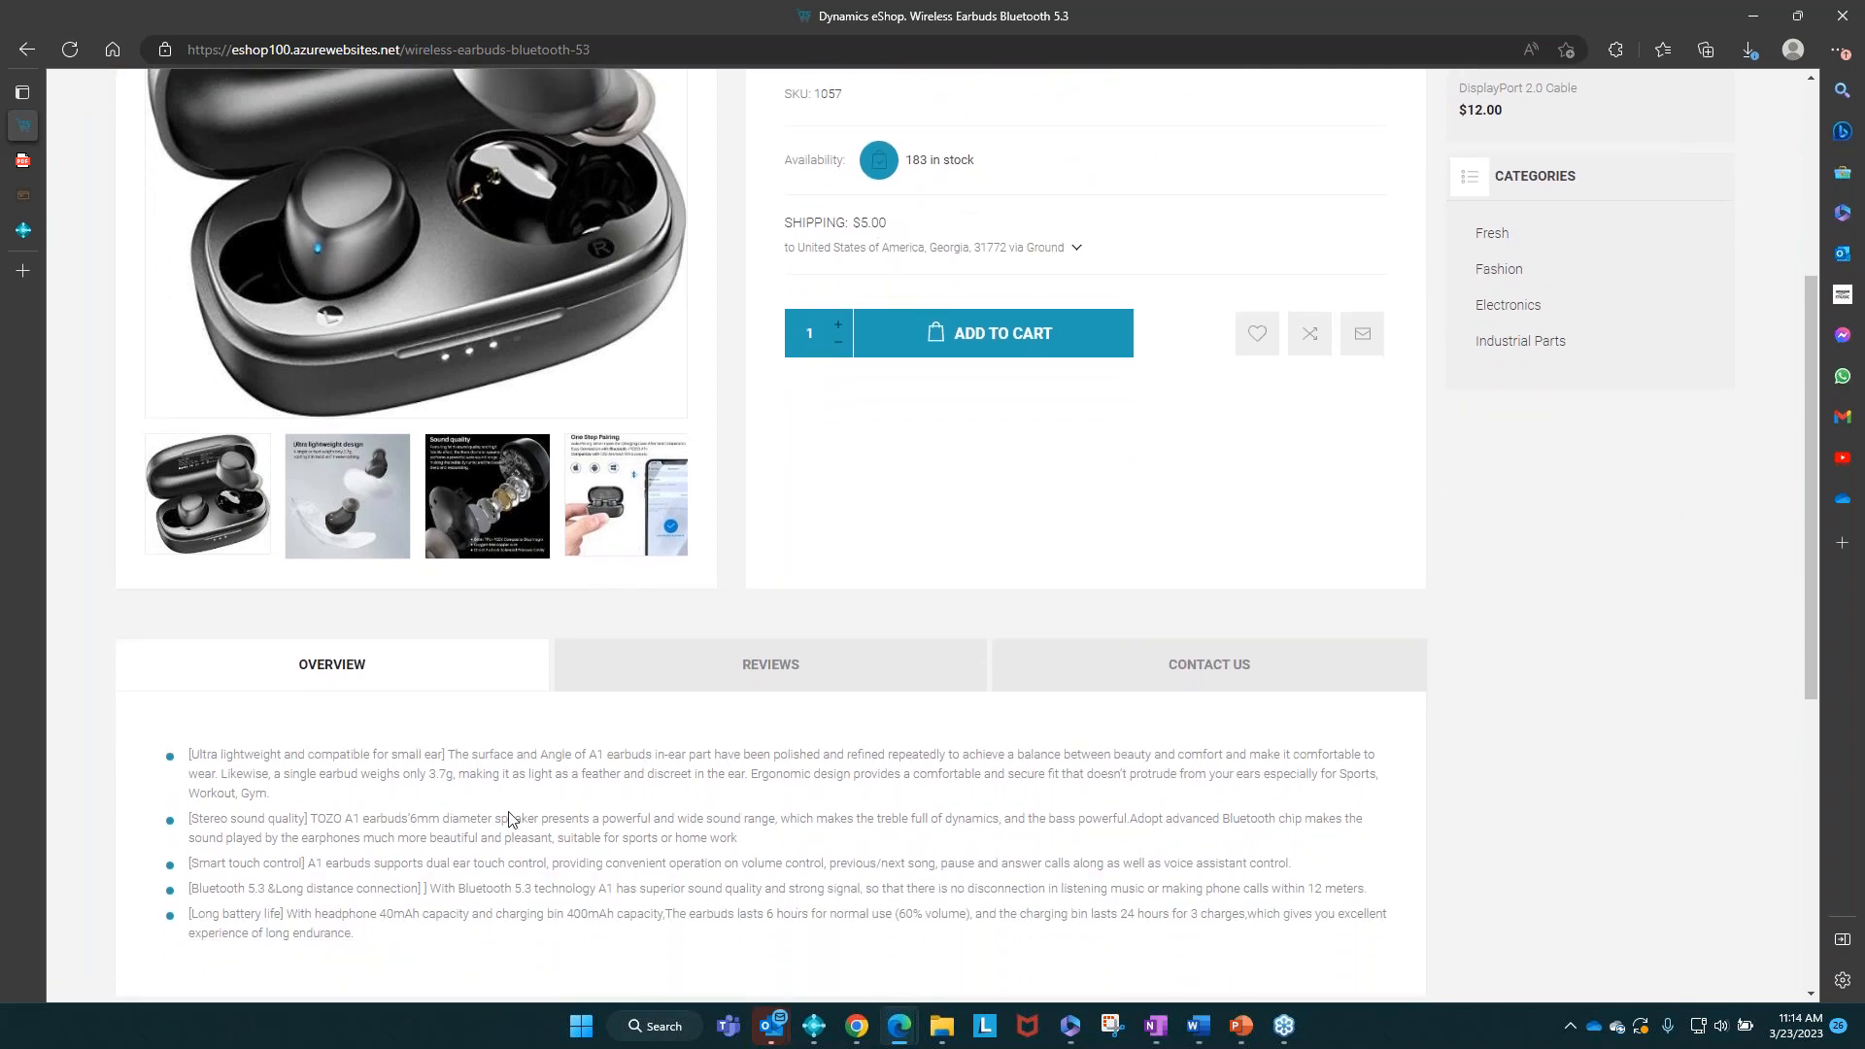
Step: View the earbuds' ultra lightweight design and sound quality pictures in the product gallery
{"action": "scroll", "coordinate": [408, 729], "scroll_direction": "up", "scroll_amount": 1}
{"action": "left_click", "coordinate": [317, 640]}
{"action": "left_click", "coordinate": [496, 634]}
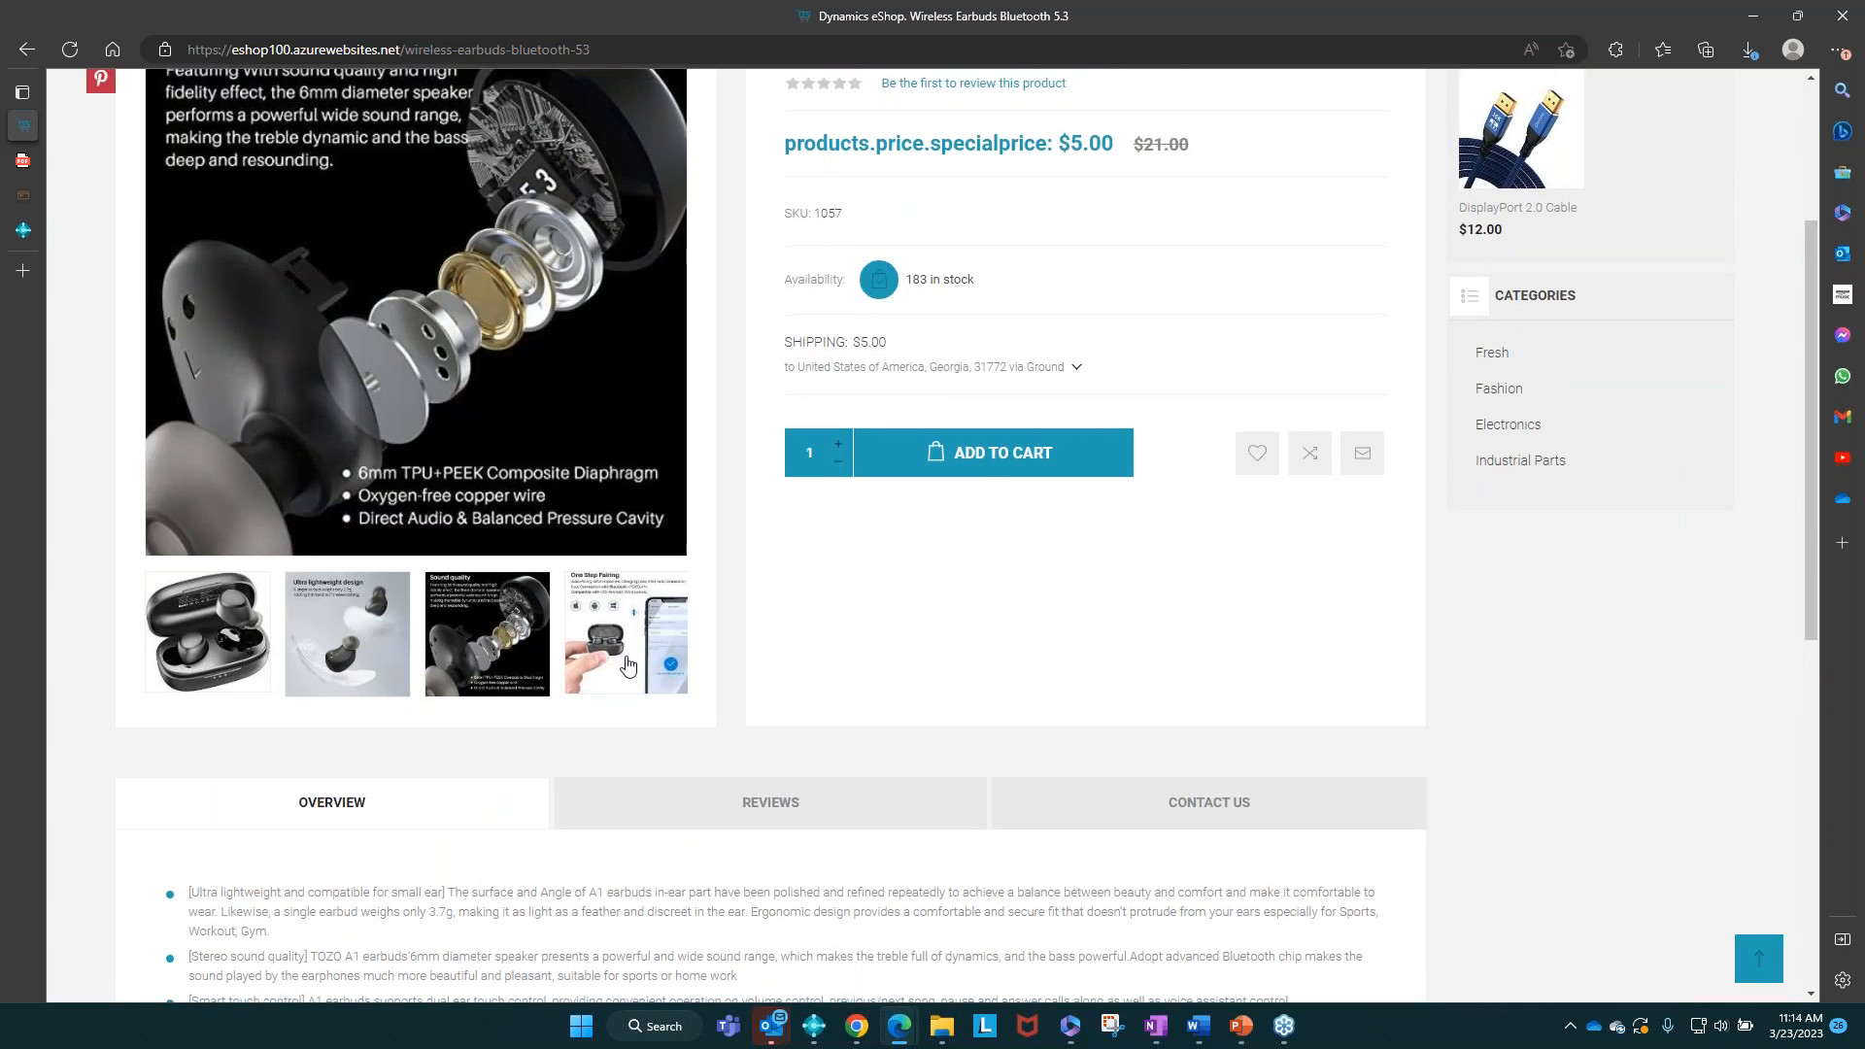
{"action": "scroll", "coordinate": [622, 651], "scroll_direction": "down", "scroll_amount": 3}
{"action": "scroll", "coordinate": [628, 612], "scroll_direction": "up", "scroll_amount": 6}
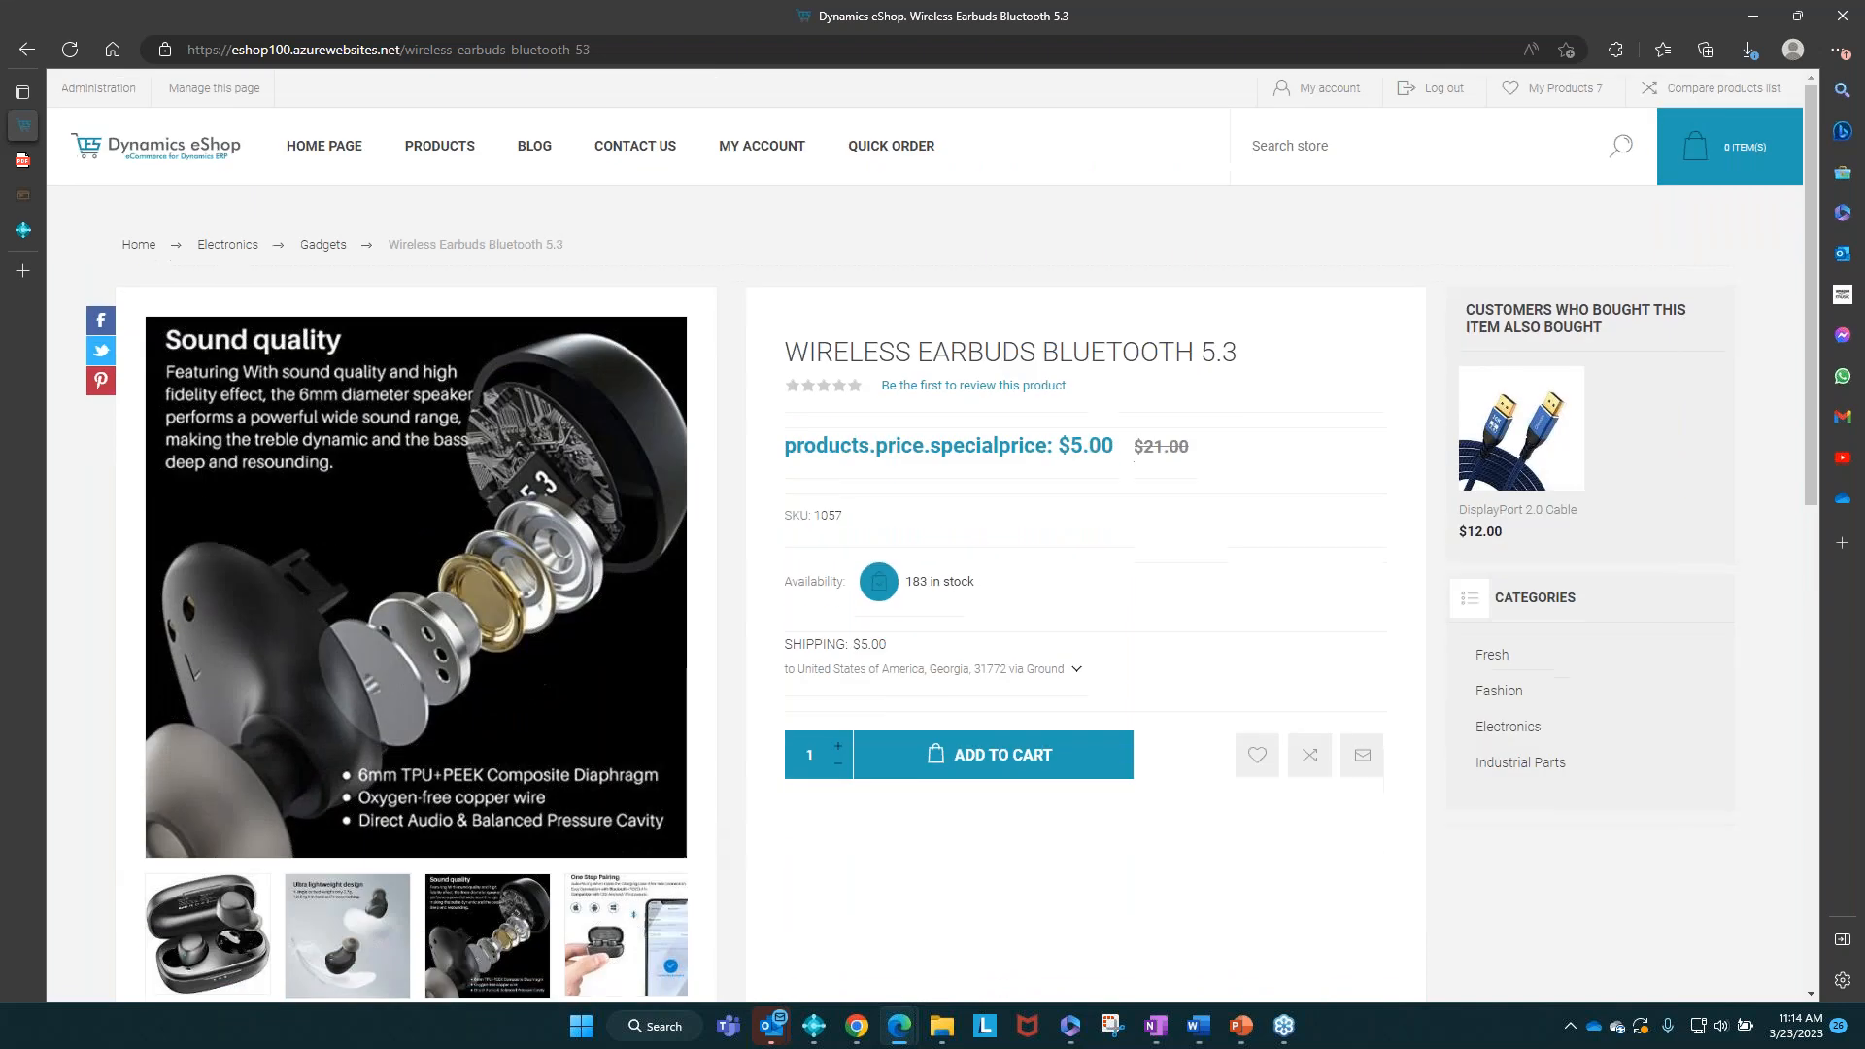
Step: Open the earbuds' product management page in a new browser tab and switch to it
{"action": "right_click", "coordinate": [240, 93]}
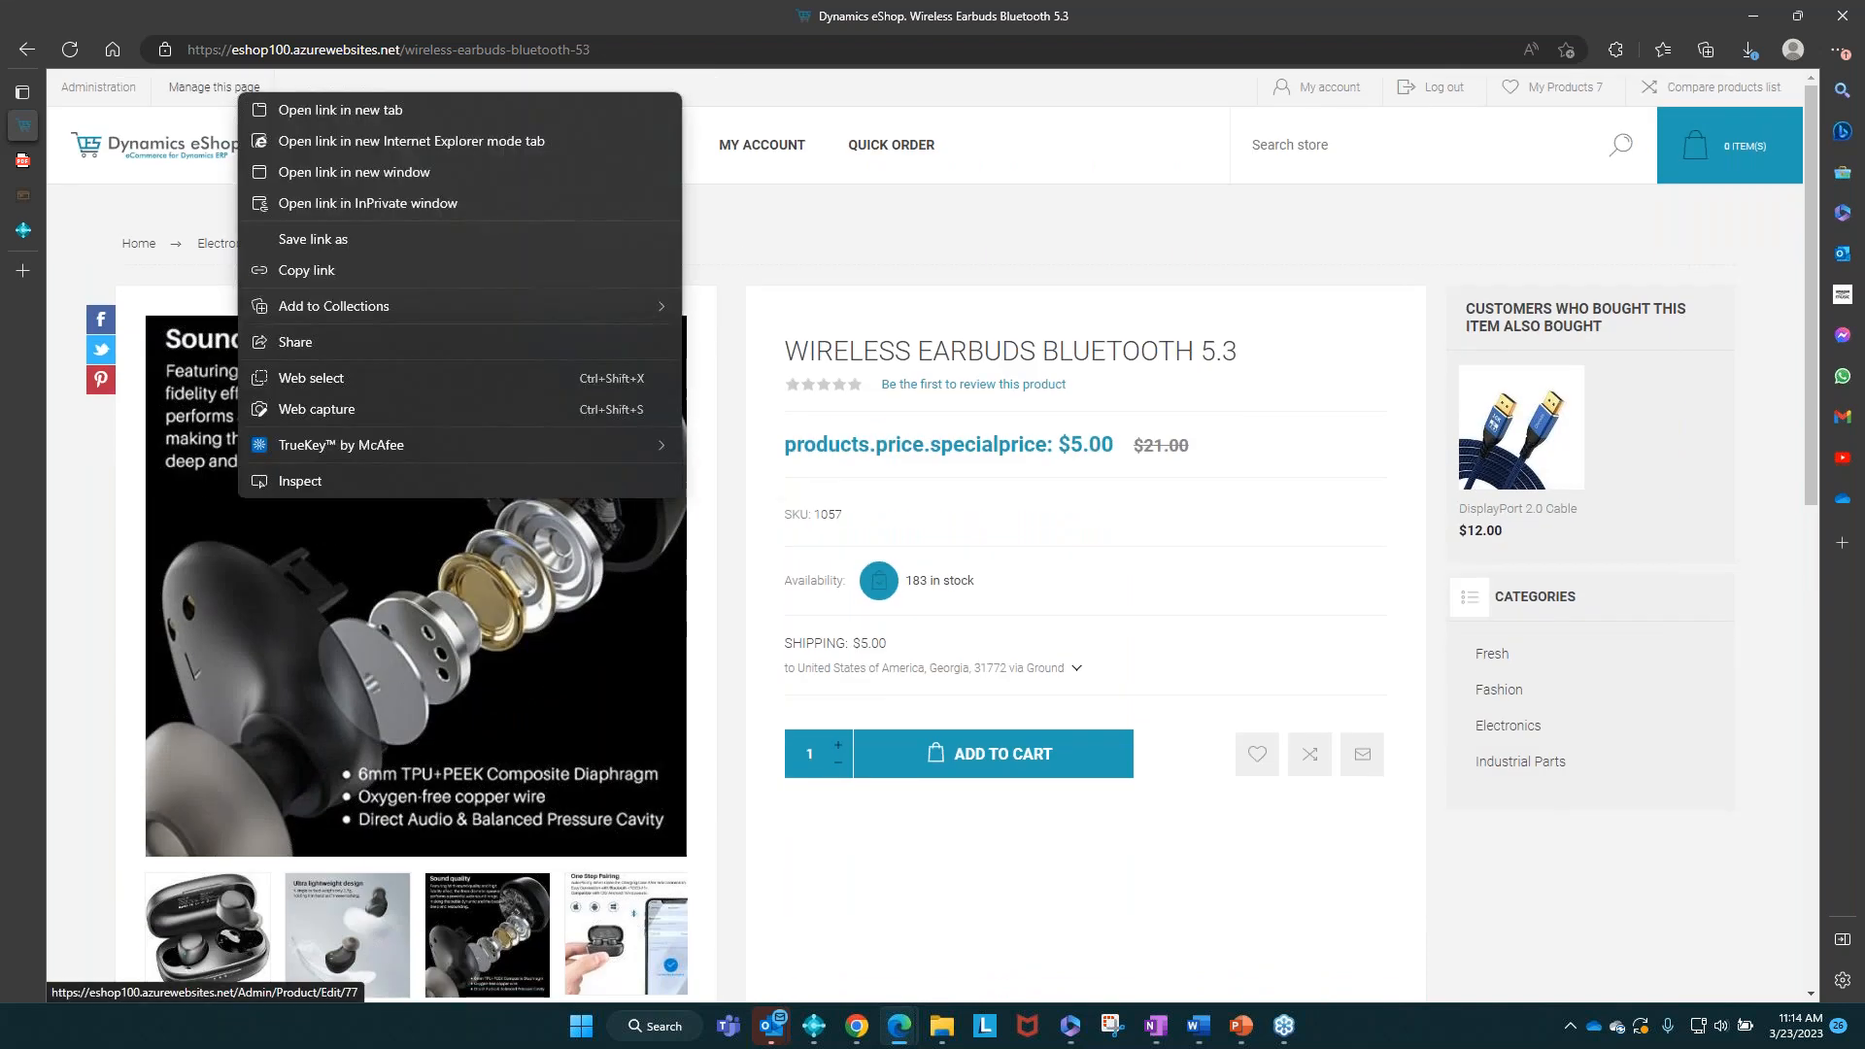
{"action": "left_click", "coordinate": [271, 110]}
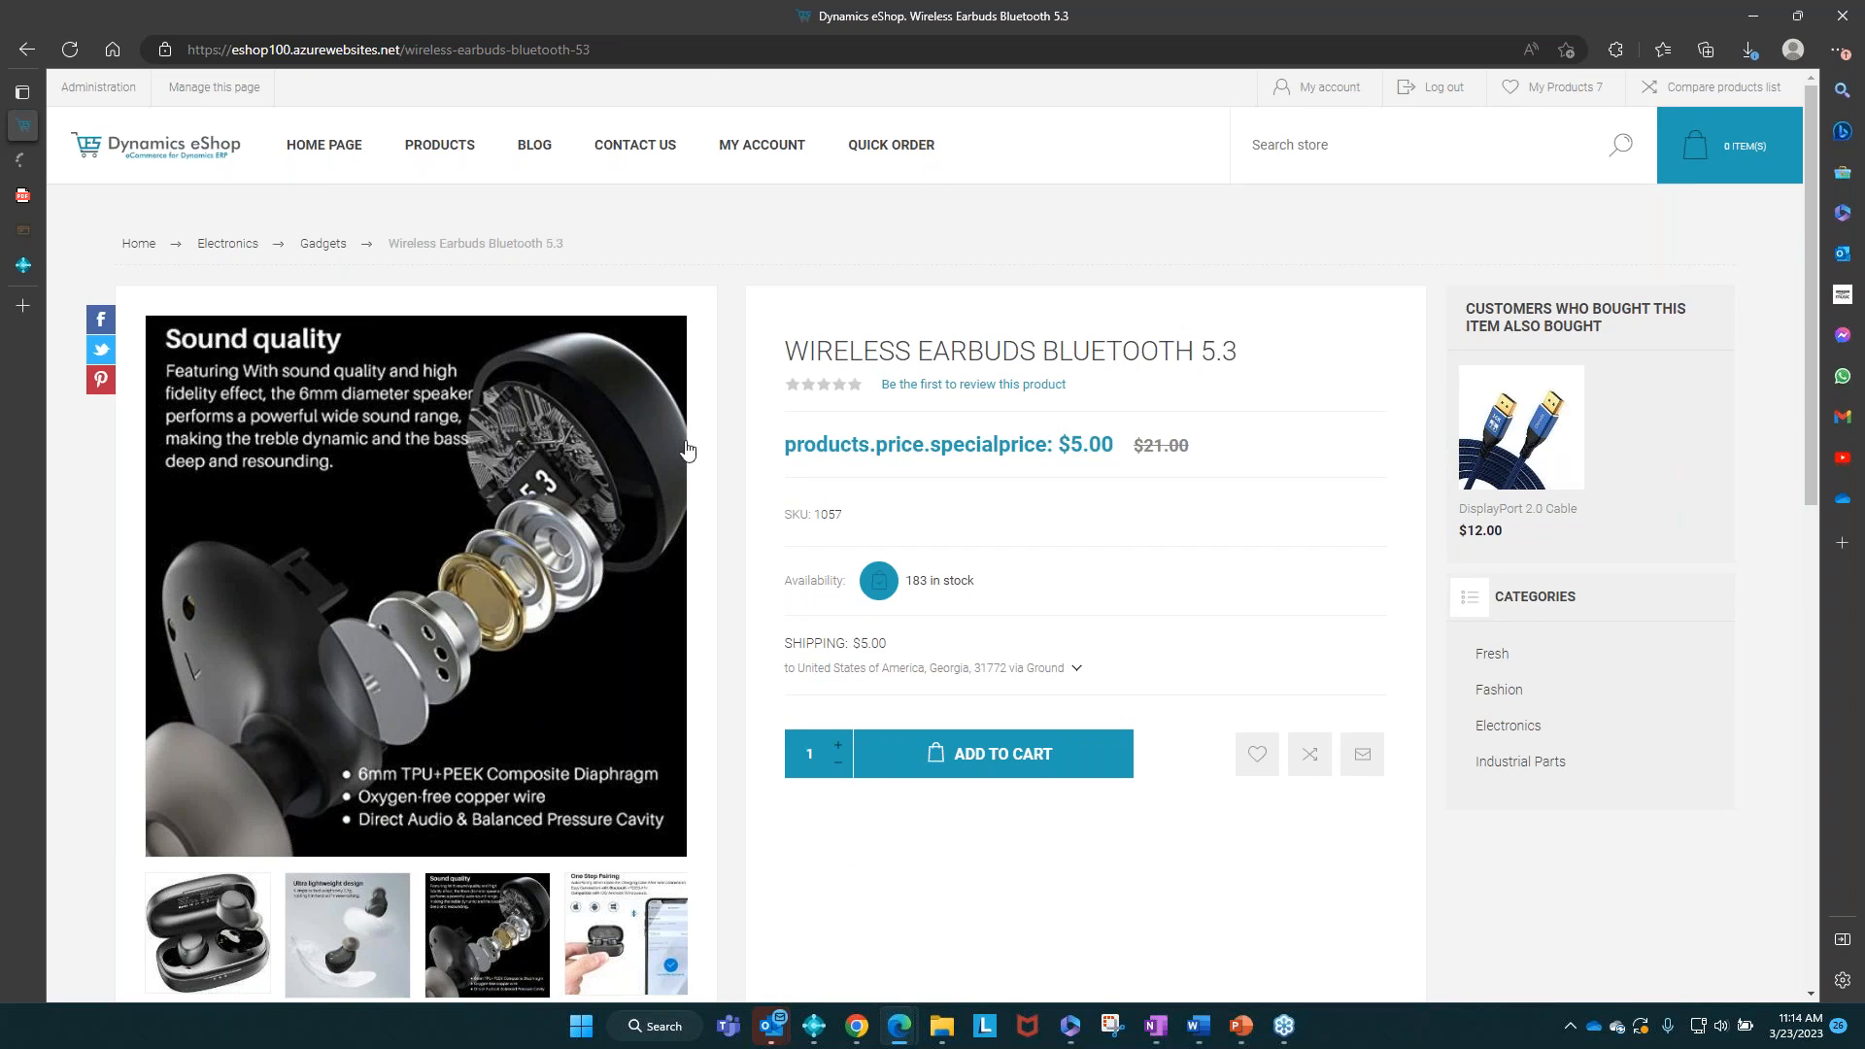
{"action": "scroll", "coordinate": [686, 449], "scroll_direction": "down", "scroll_amount": 2}
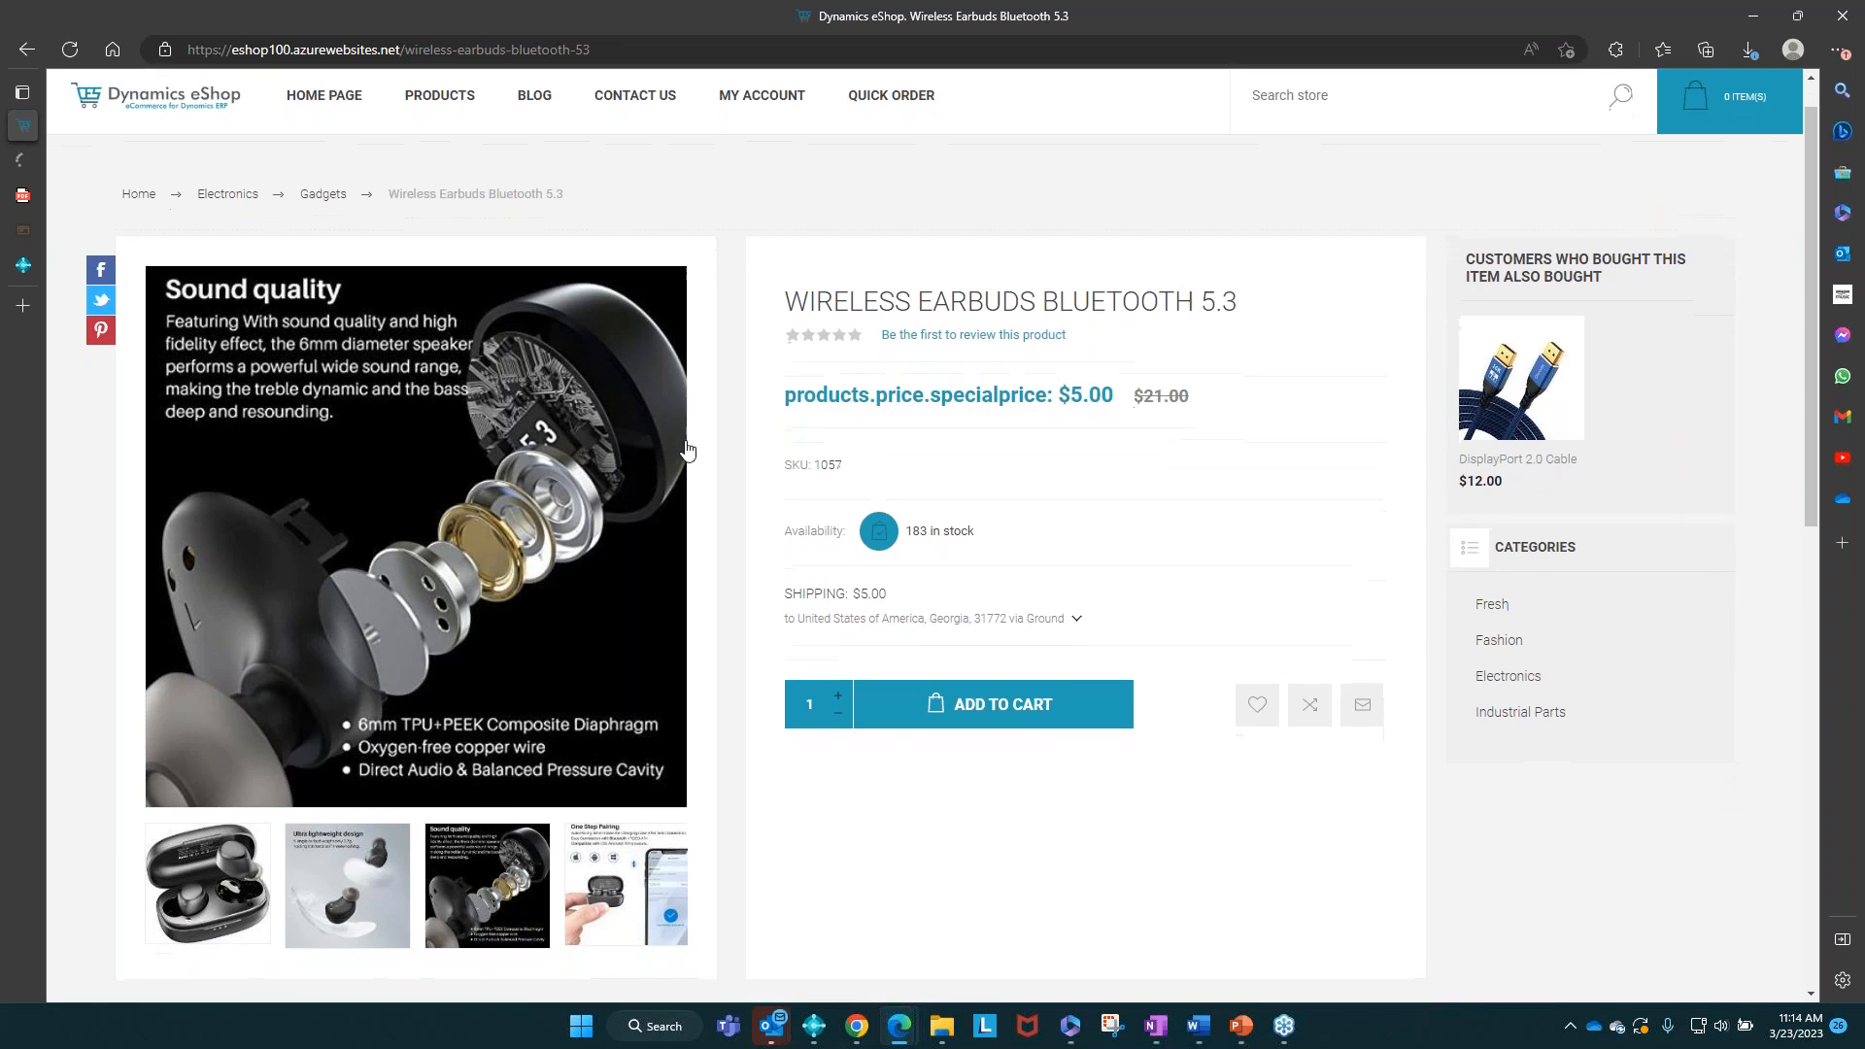
{"action": "scroll", "coordinate": [686, 449], "scroll_direction": "down", "scroll_amount": 3}
{"action": "scroll", "coordinate": [686, 449], "scroll_direction": "up", "scroll_amount": 5}
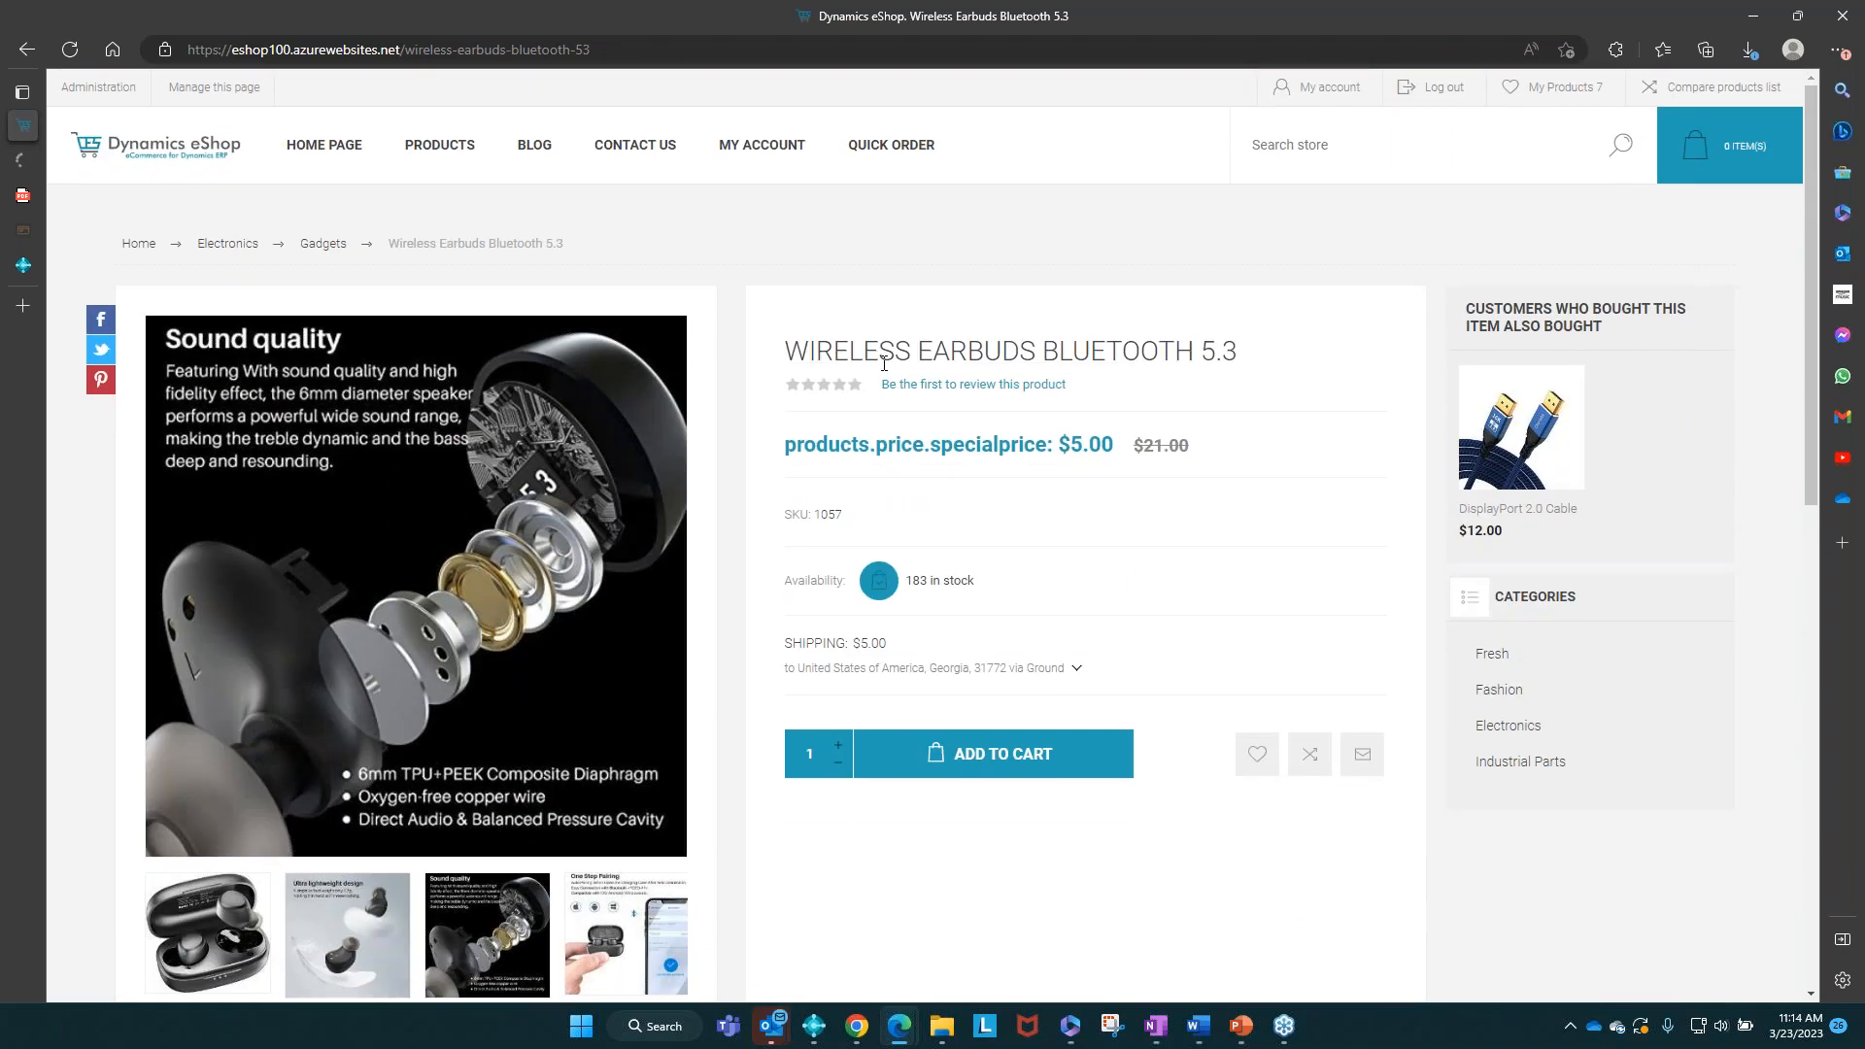
{"action": "scroll", "coordinate": [882, 363], "scroll_direction": "down", "scroll_amount": 1}
{"action": "scroll", "coordinate": [883, 363], "scroll_direction": "down", "scroll_amount": 4}
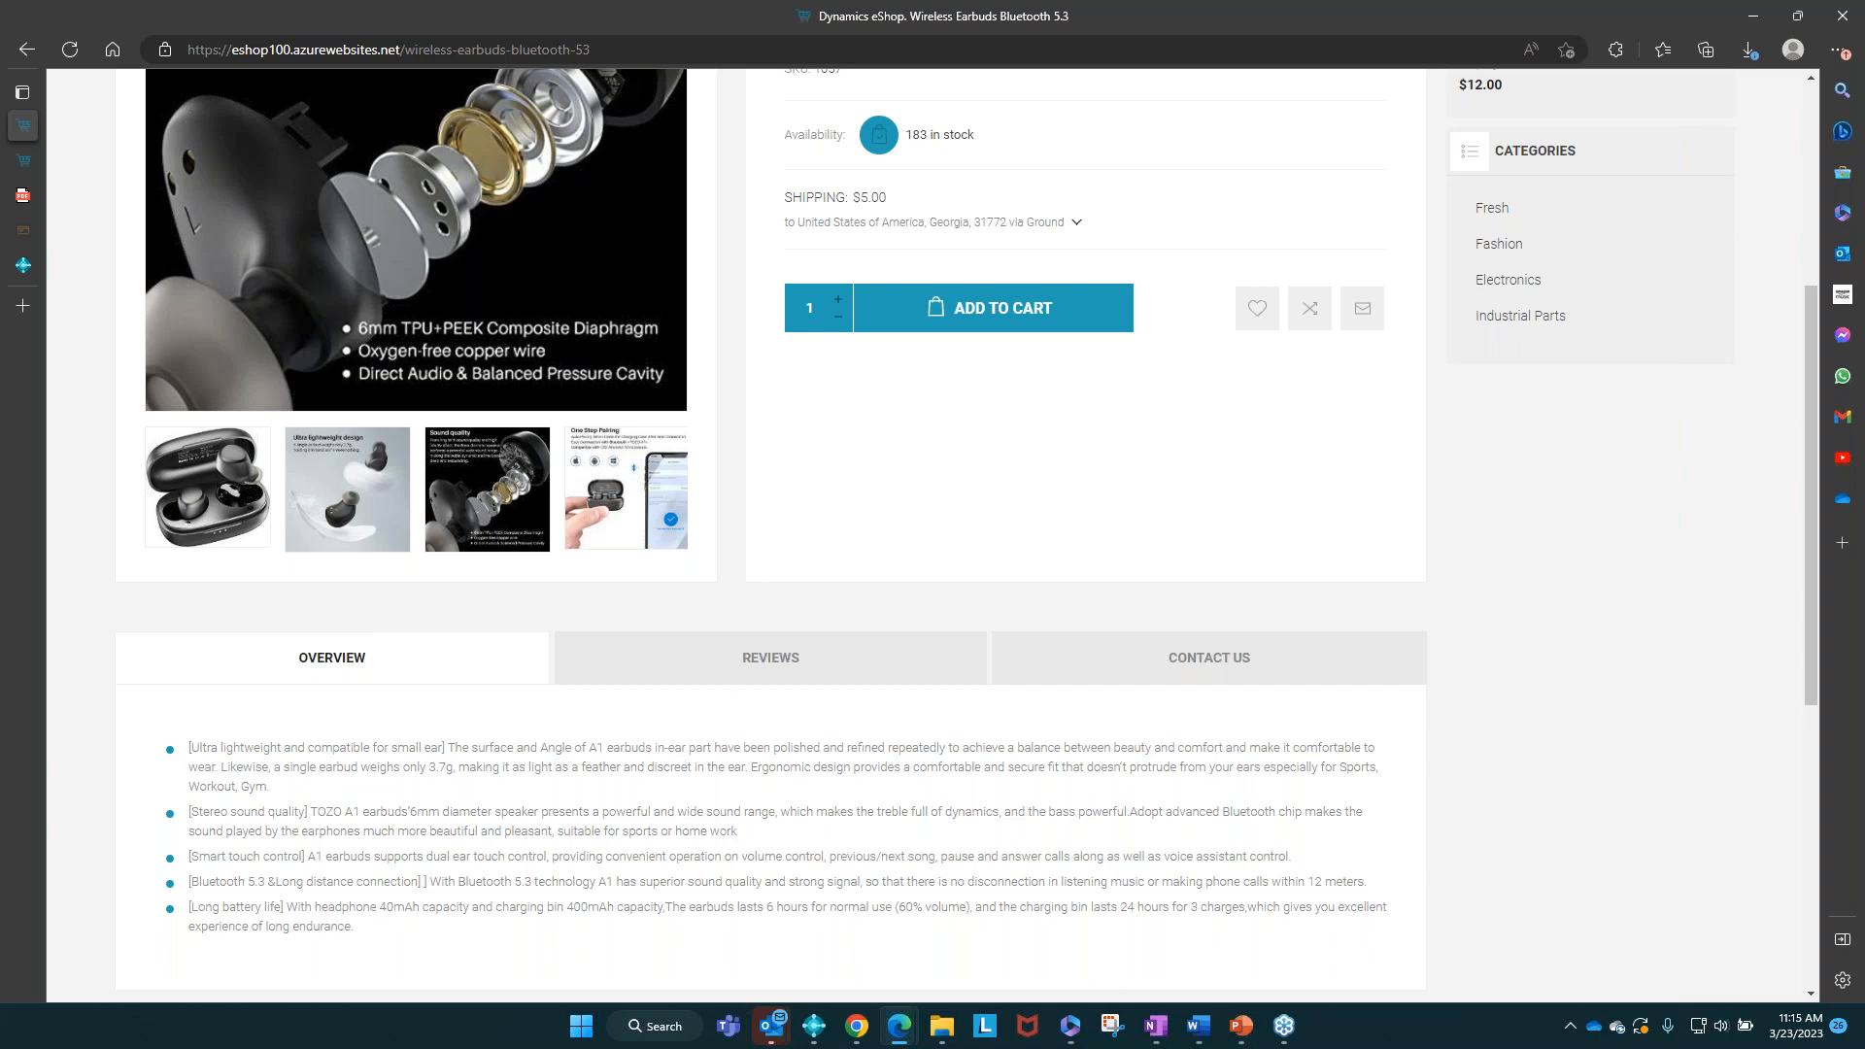
{"action": "scroll", "coordinate": [243, 278], "scroll_direction": "down", "scroll_amount": 2}
{"action": "scroll", "coordinate": [243, 279], "scroll_direction": "up", "scroll_amount": 1}
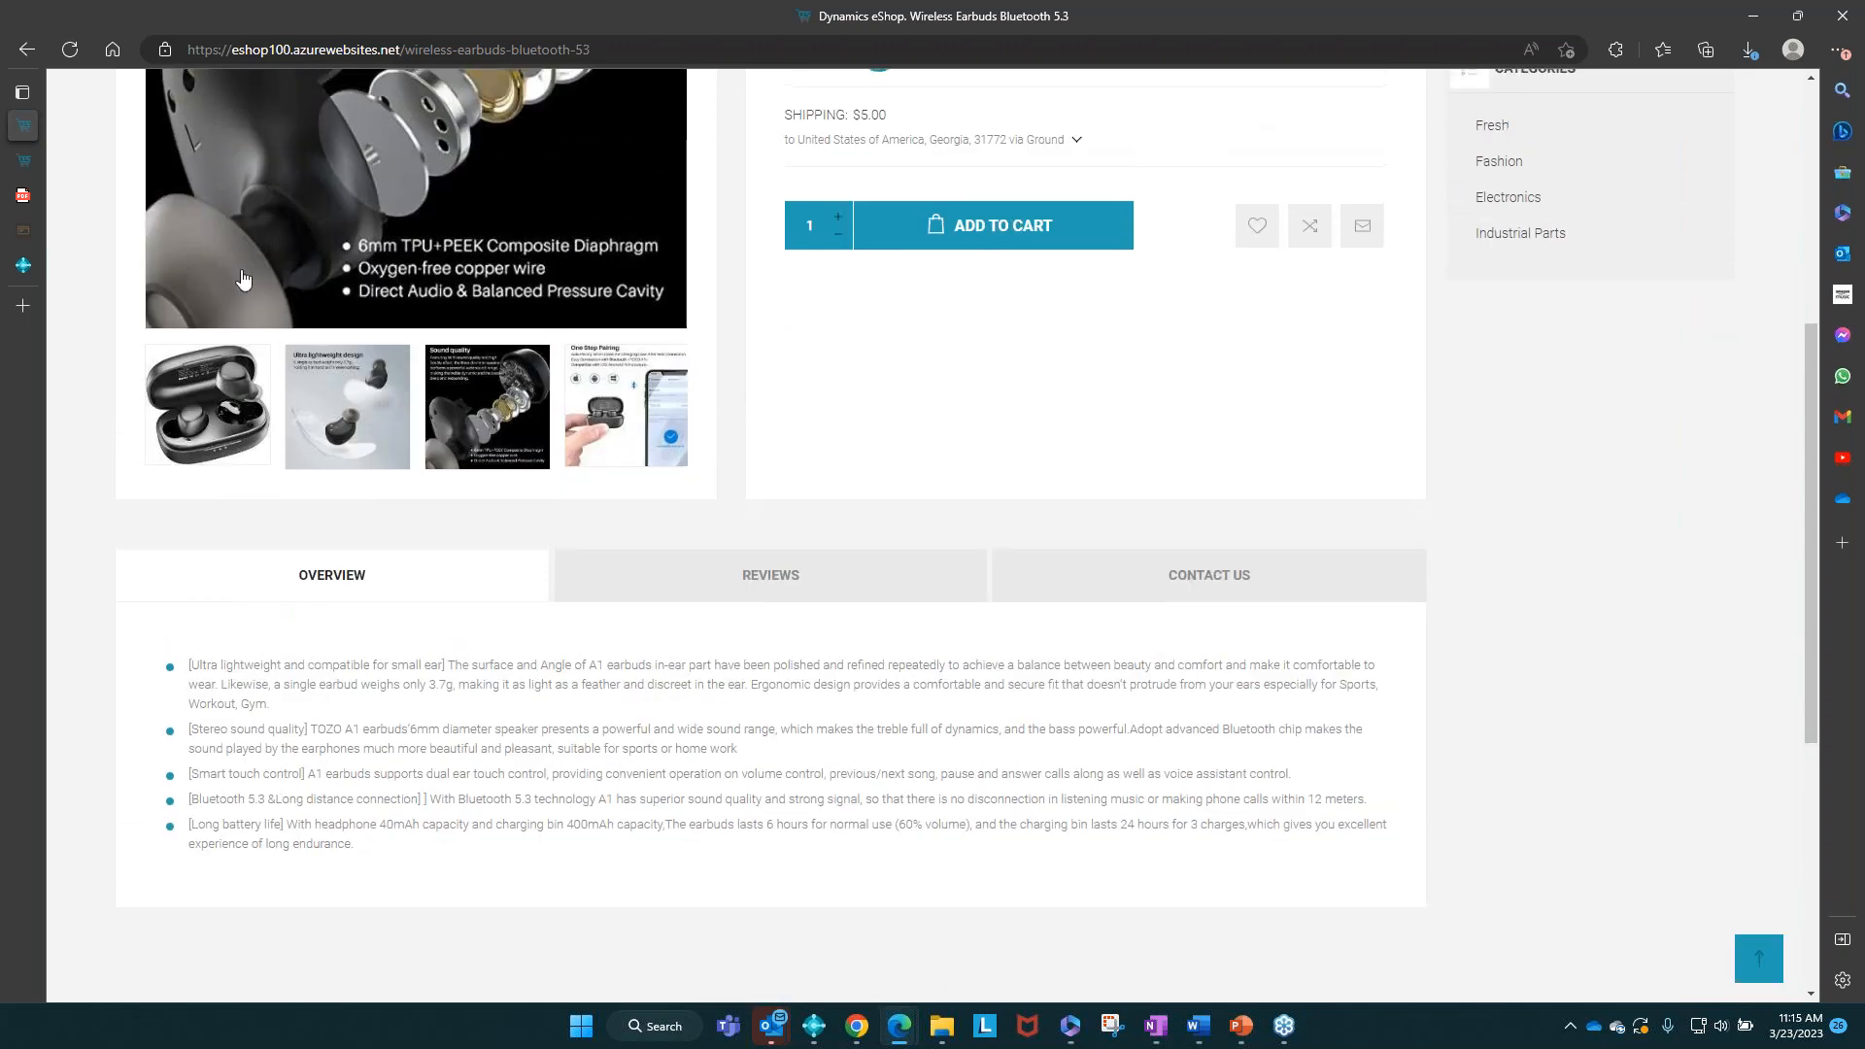
{"action": "left_click", "coordinate": [24, 161]}
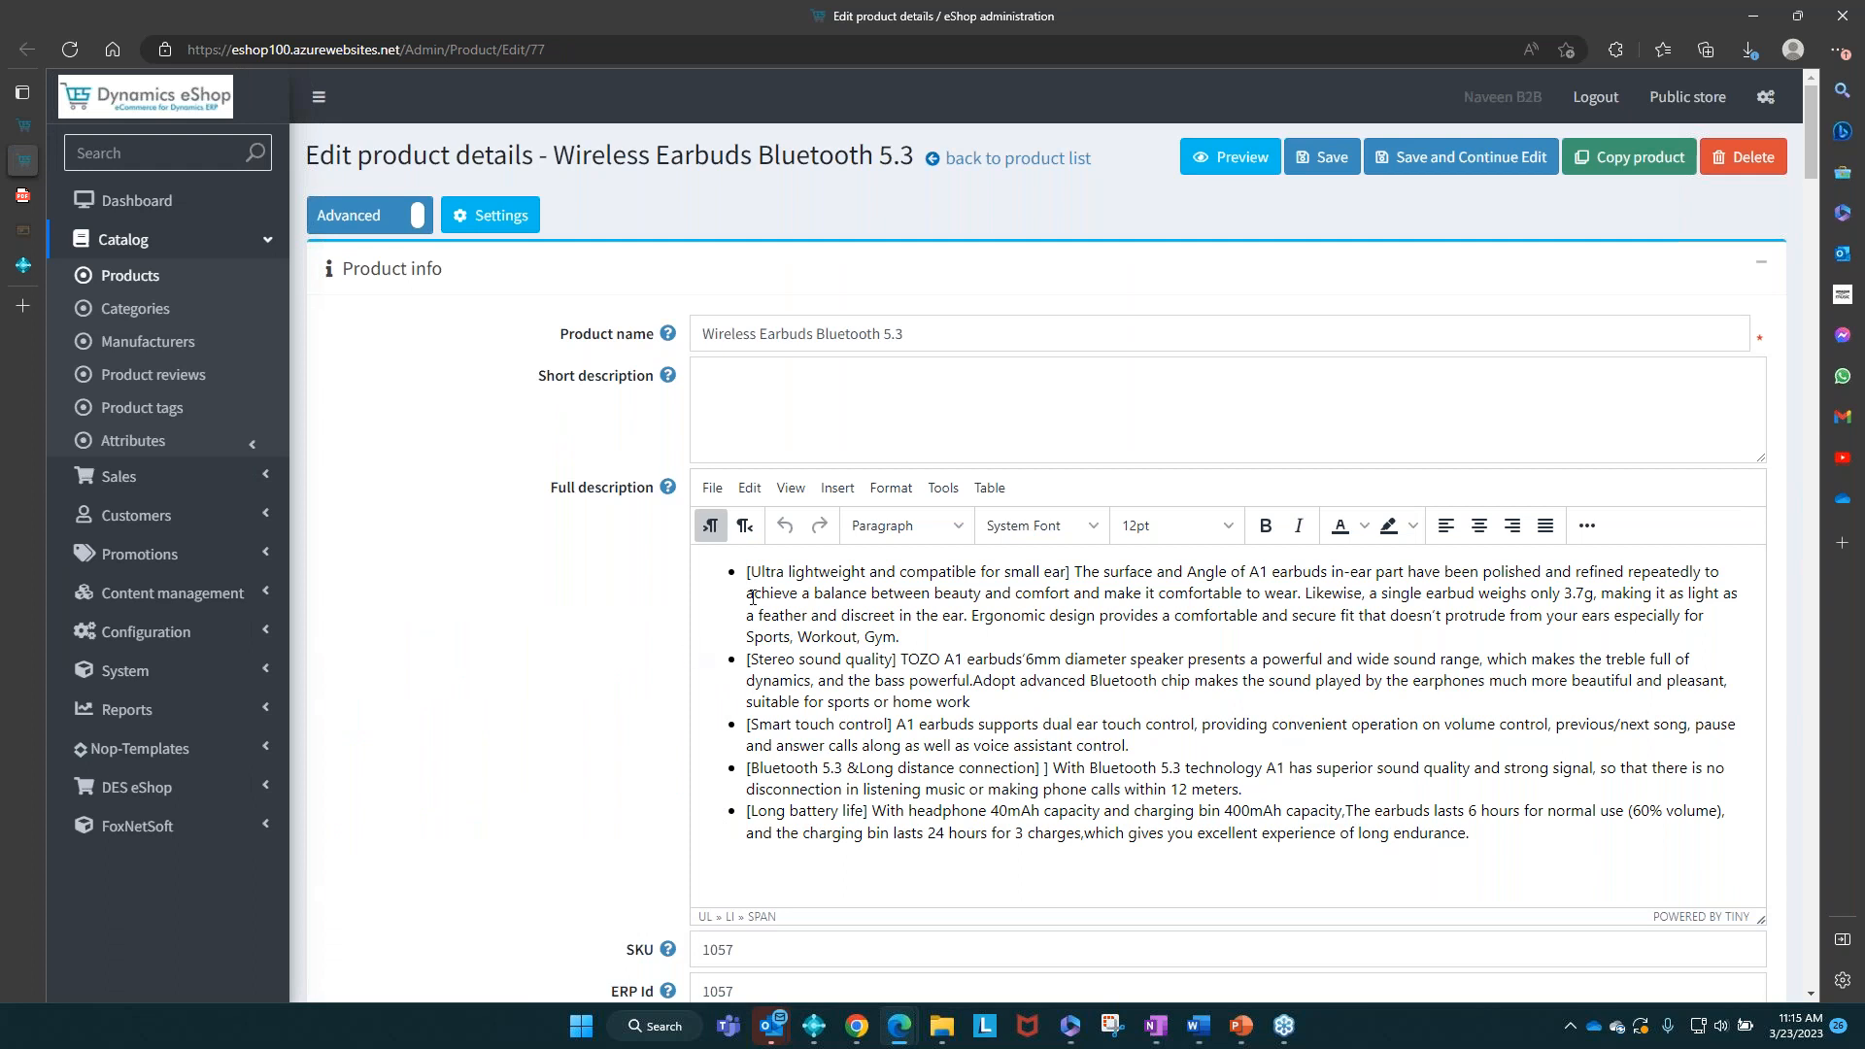
Step: Check the product name and full description, and display the description editor's insert options, such as image, link and anchor
{"action": "scroll", "coordinate": [752, 597], "scroll_direction": "down", "scroll_amount": 1}
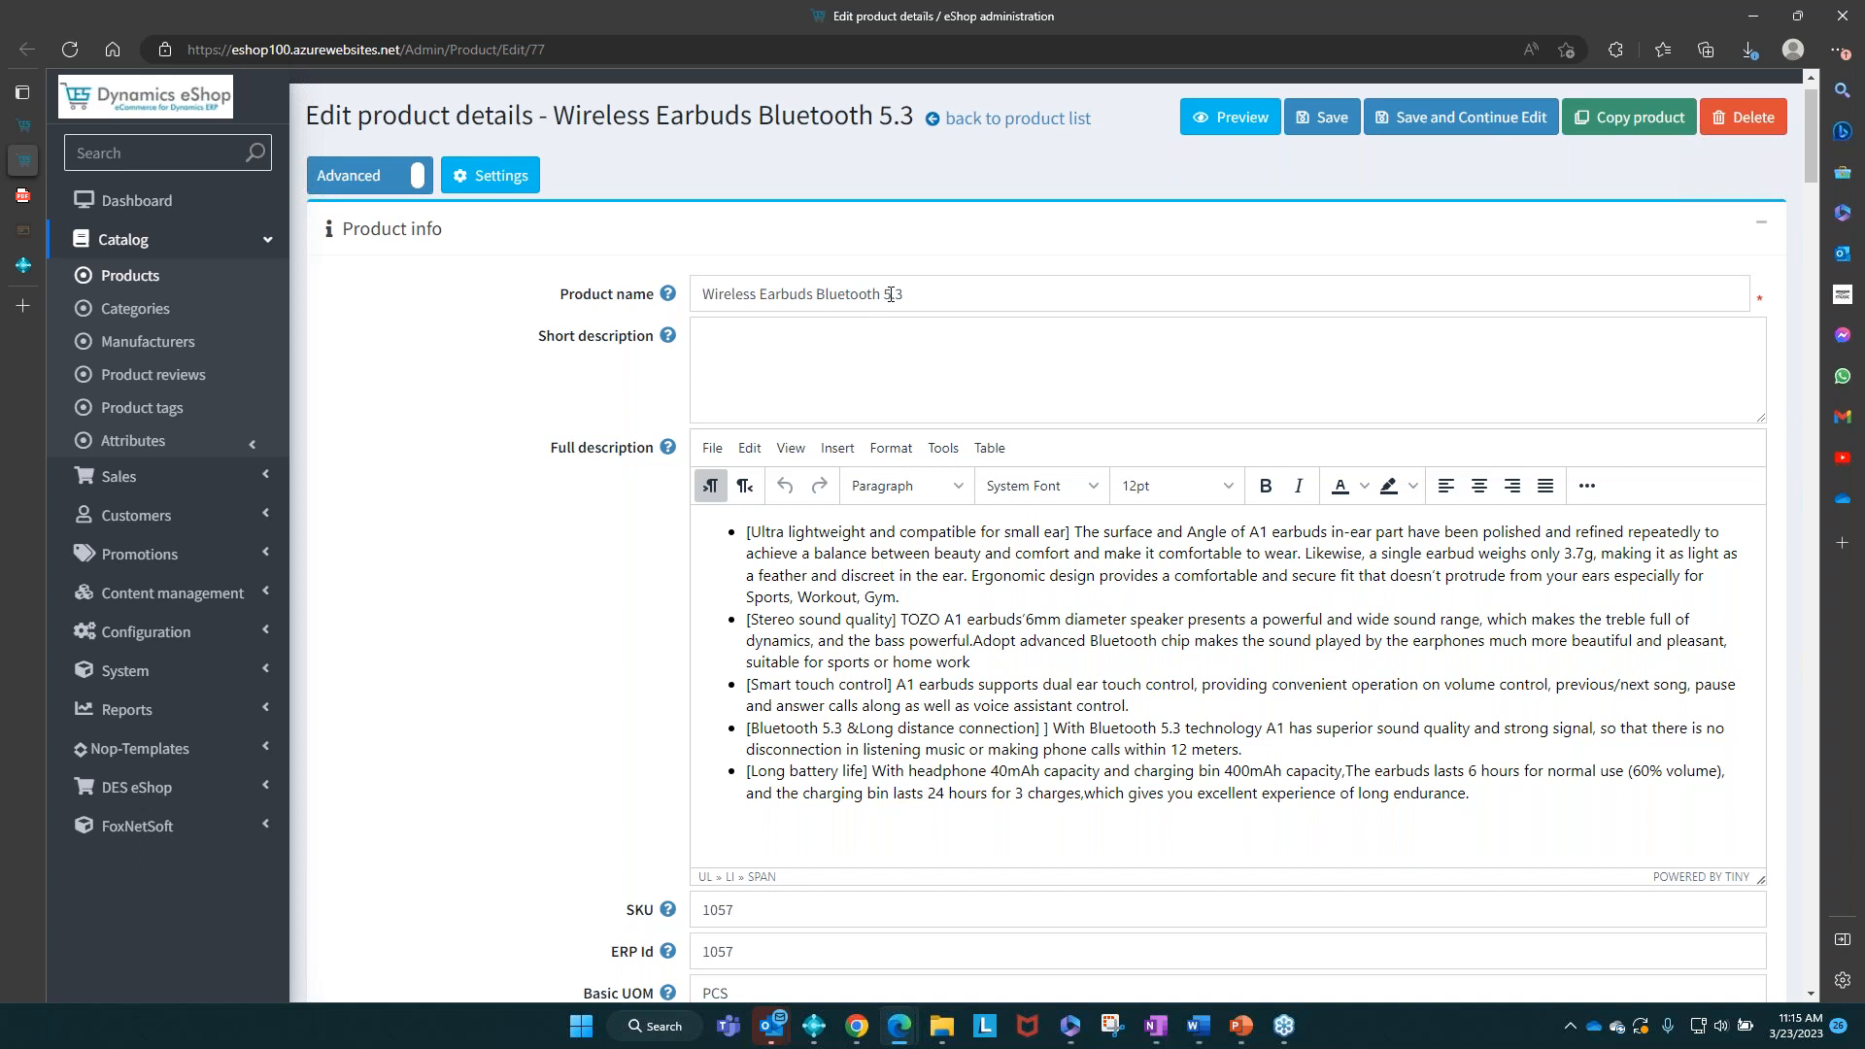
{"action": "scroll", "coordinate": [910, 521], "scroll_direction": "down", "scroll_amount": 1}
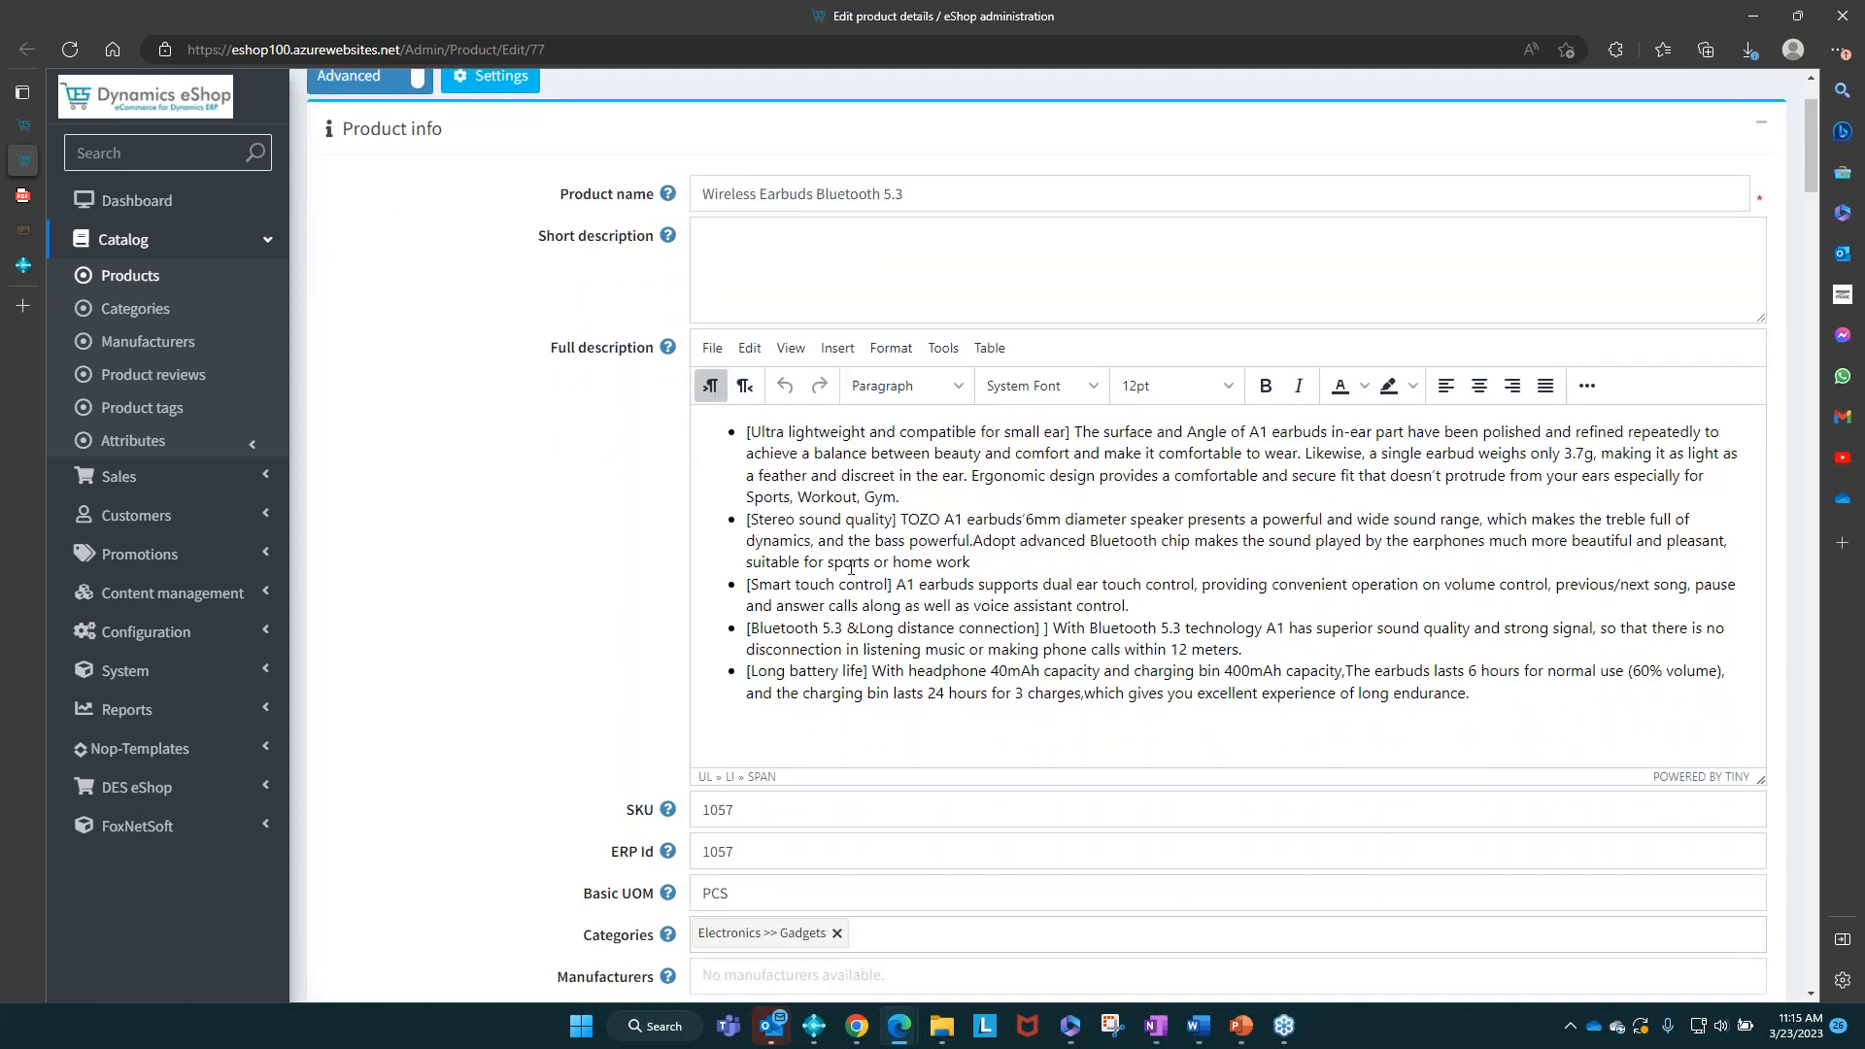
{"action": "left_click", "coordinate": [842, 348]}
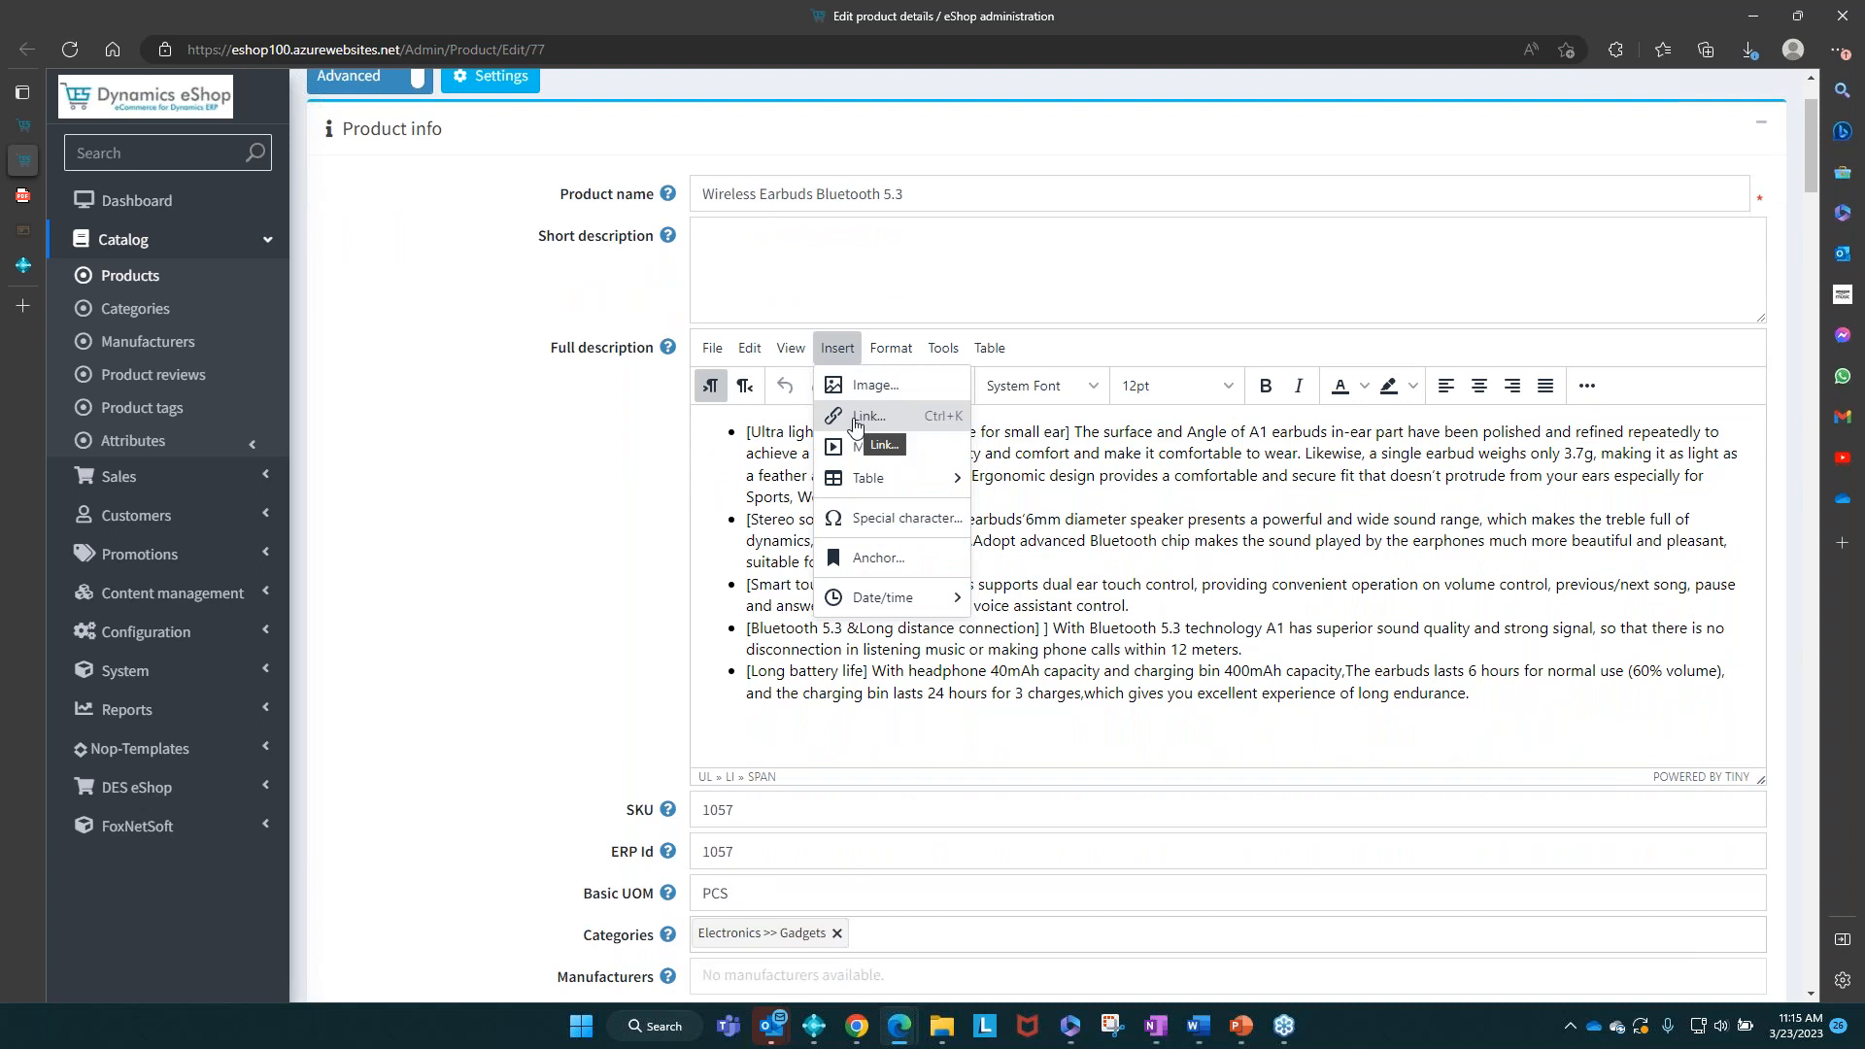
{"action": "mouse_move", "coordinate": [884, 597]}
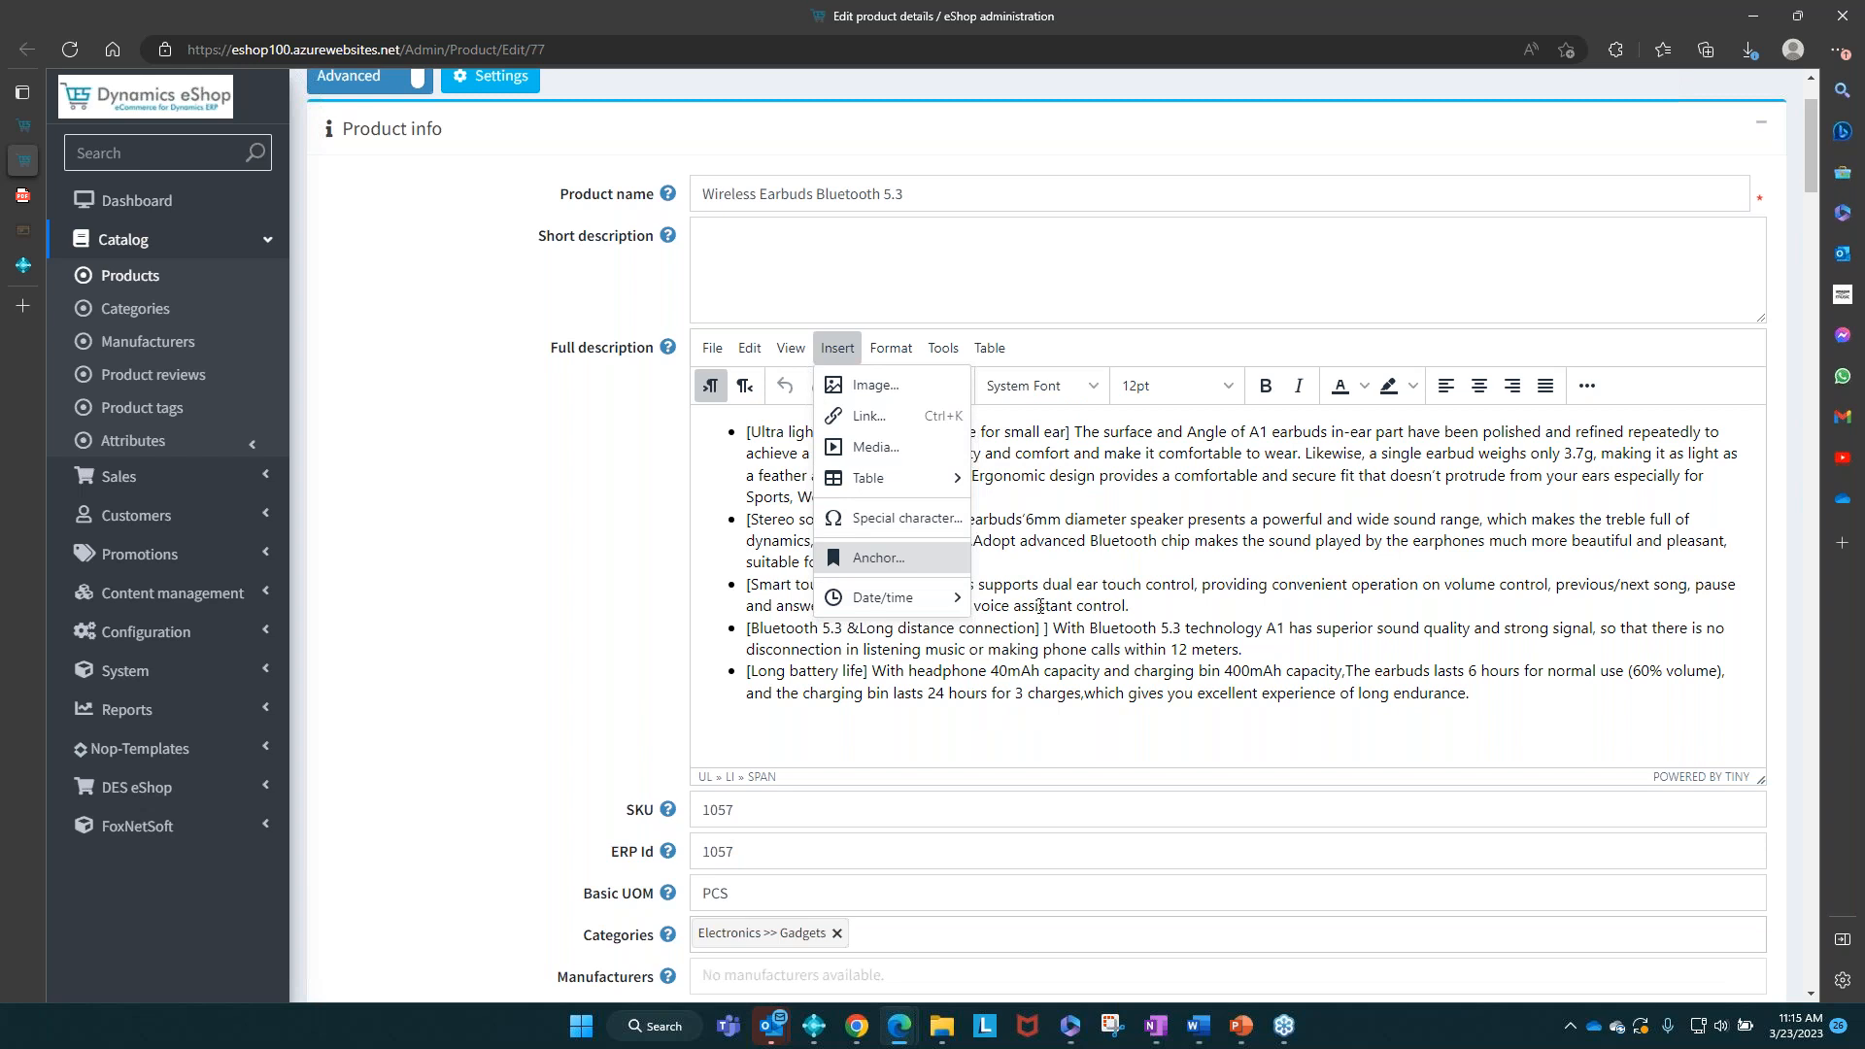
{"action": "left_click", "coordinate": [1125, 608]}
Step: Examine the remaining product settings, including prices, shipping, inventory, pictures, attributes, recurring product and related products
{"action": "scroll", "coordinate": [1125, 607], "scroll_direction": "down", "scroll_amount": 7}
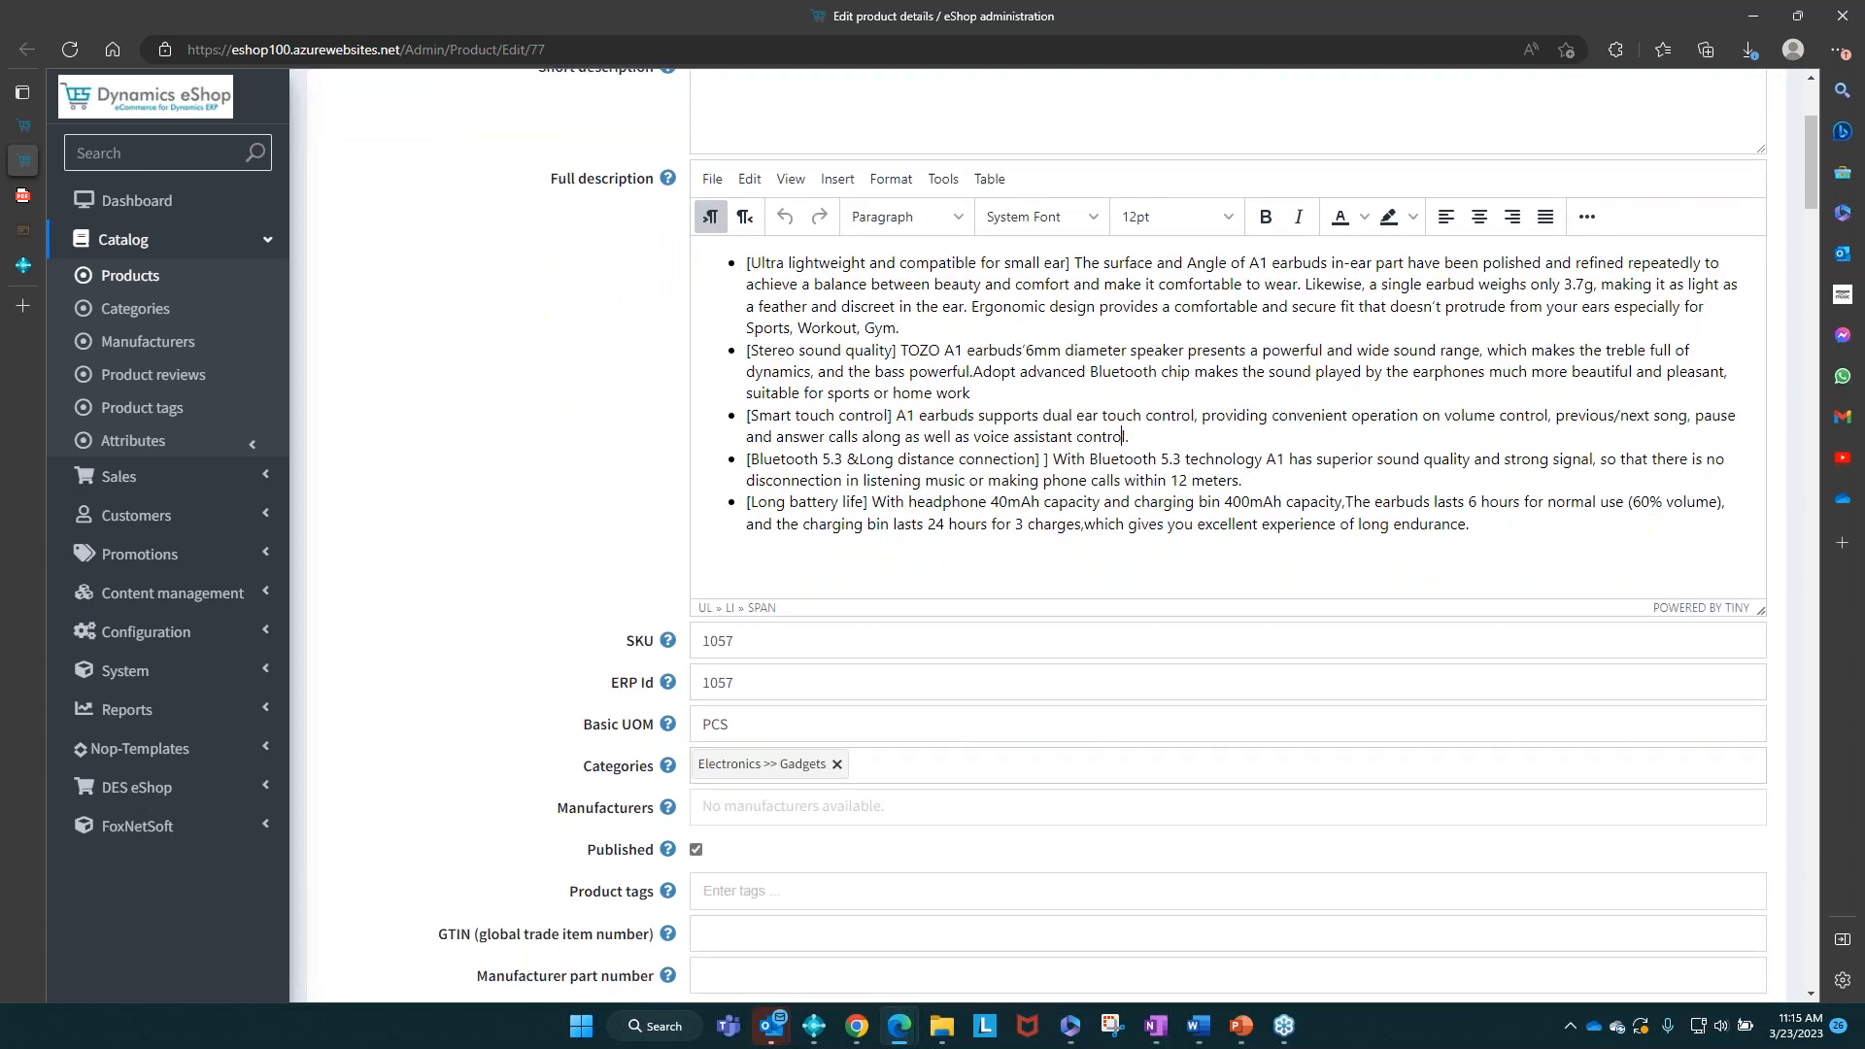
{"action": "scroll", "coordinate": [1124, 607], "scroll_direction": "down", "scroll_amount": 10}
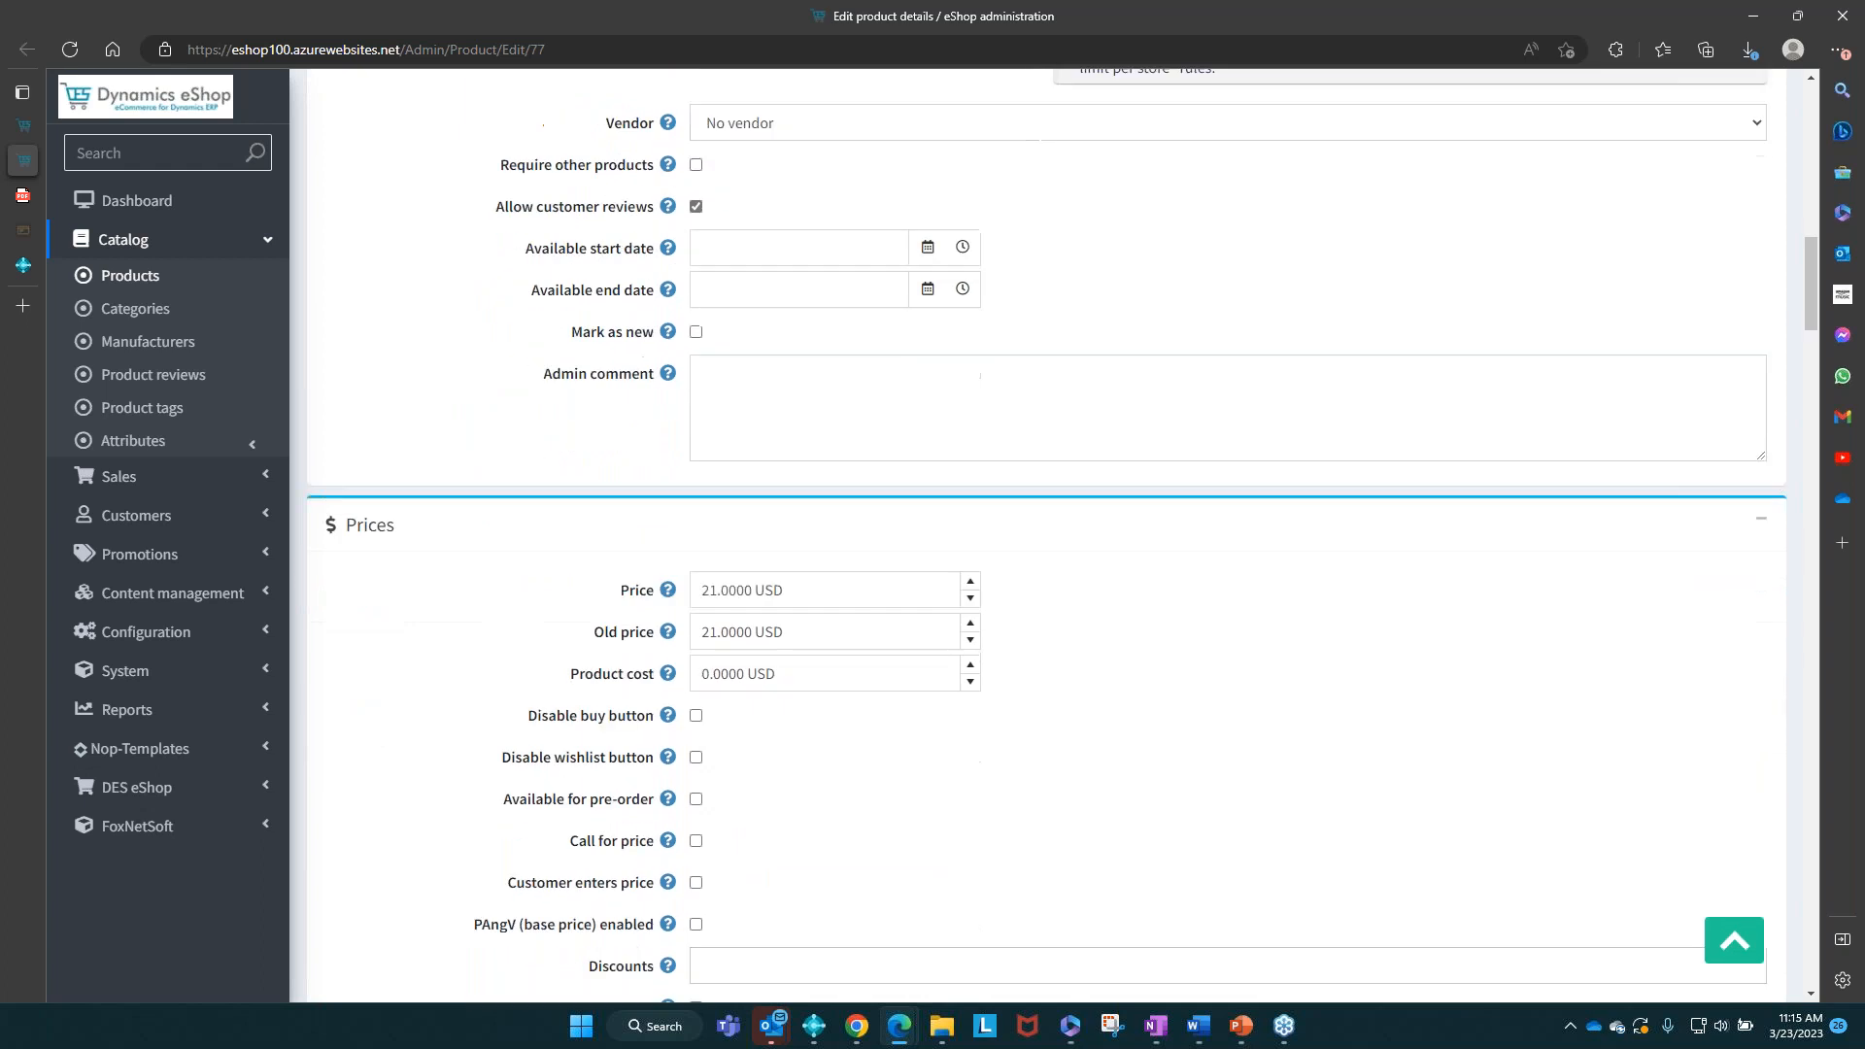
{"action": "scroll", "coordinate": [1125, 607], "scroll_direction": "down", "scroll_amount": 10}
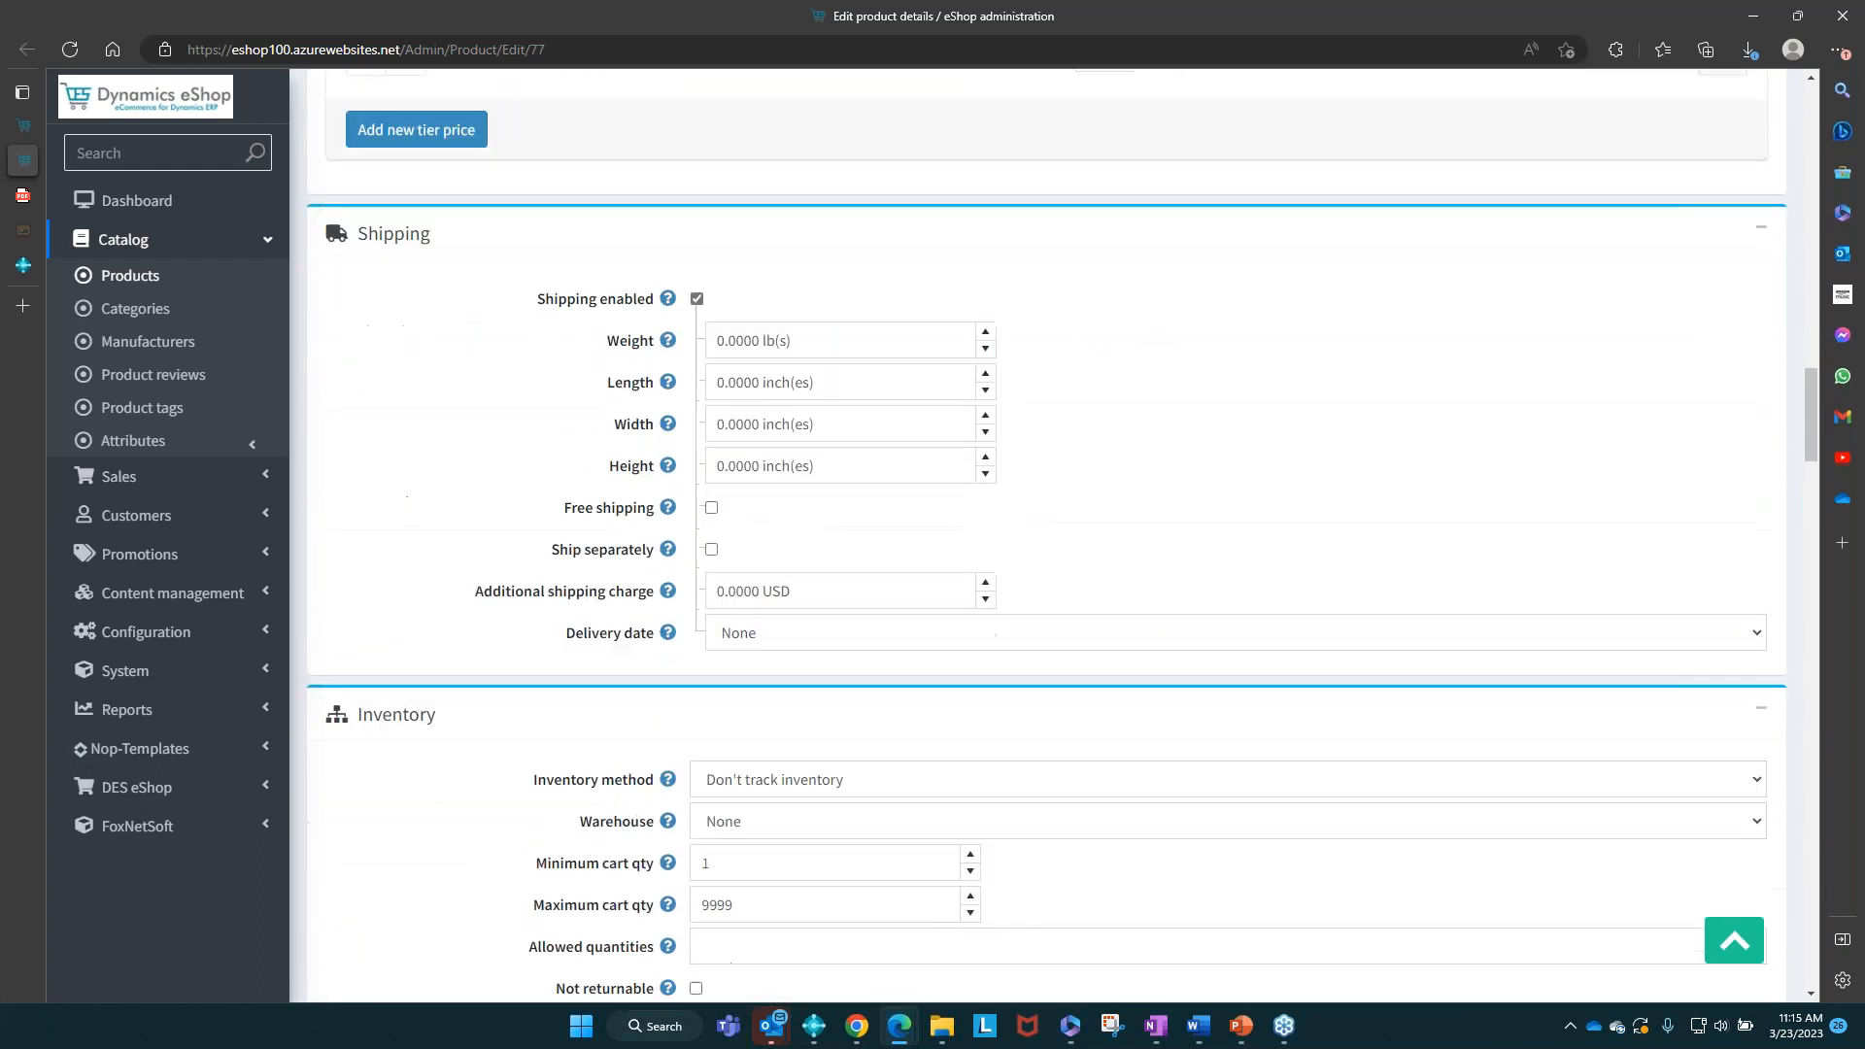
{"action": "scroll", "coordinate": [1046, 533], "scroll_direction": "down", "scroll_amount": 10}
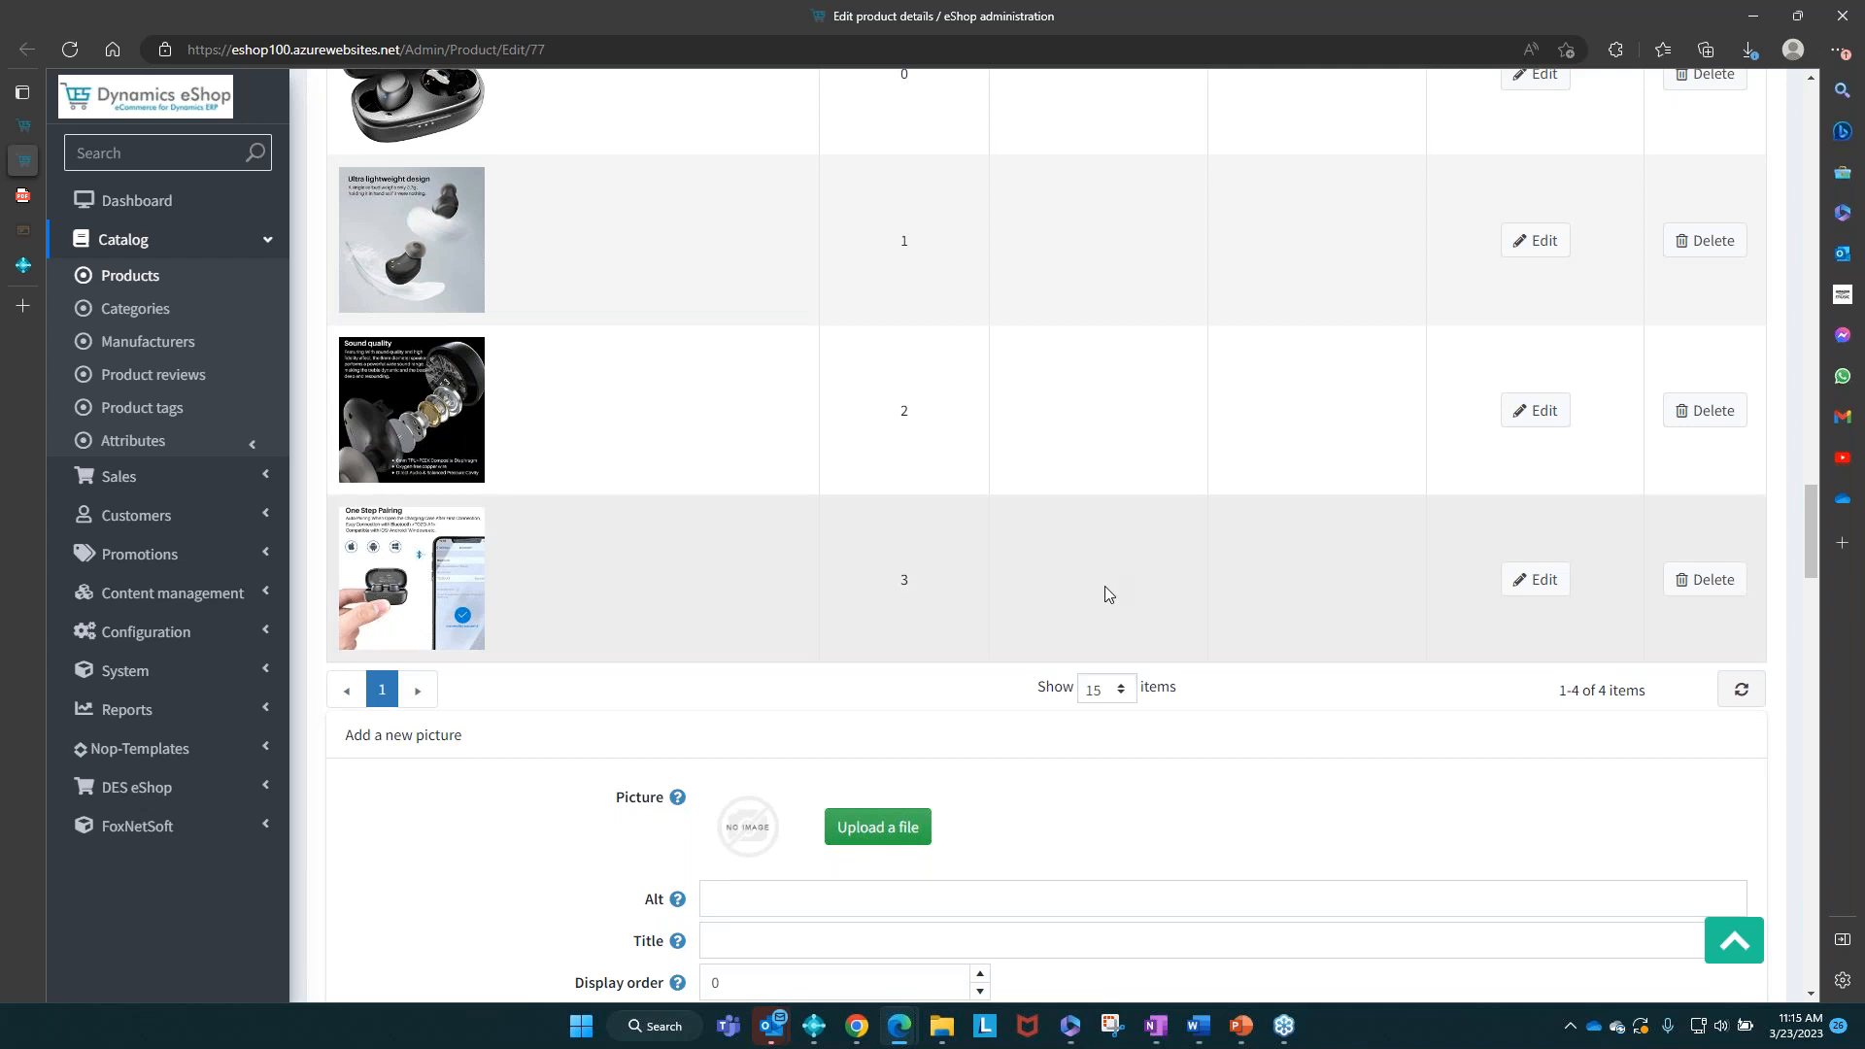
{"action": "scroll", "coordinate": [1104, 587], "scroll_direction": "down", "scroll_amount": 3}
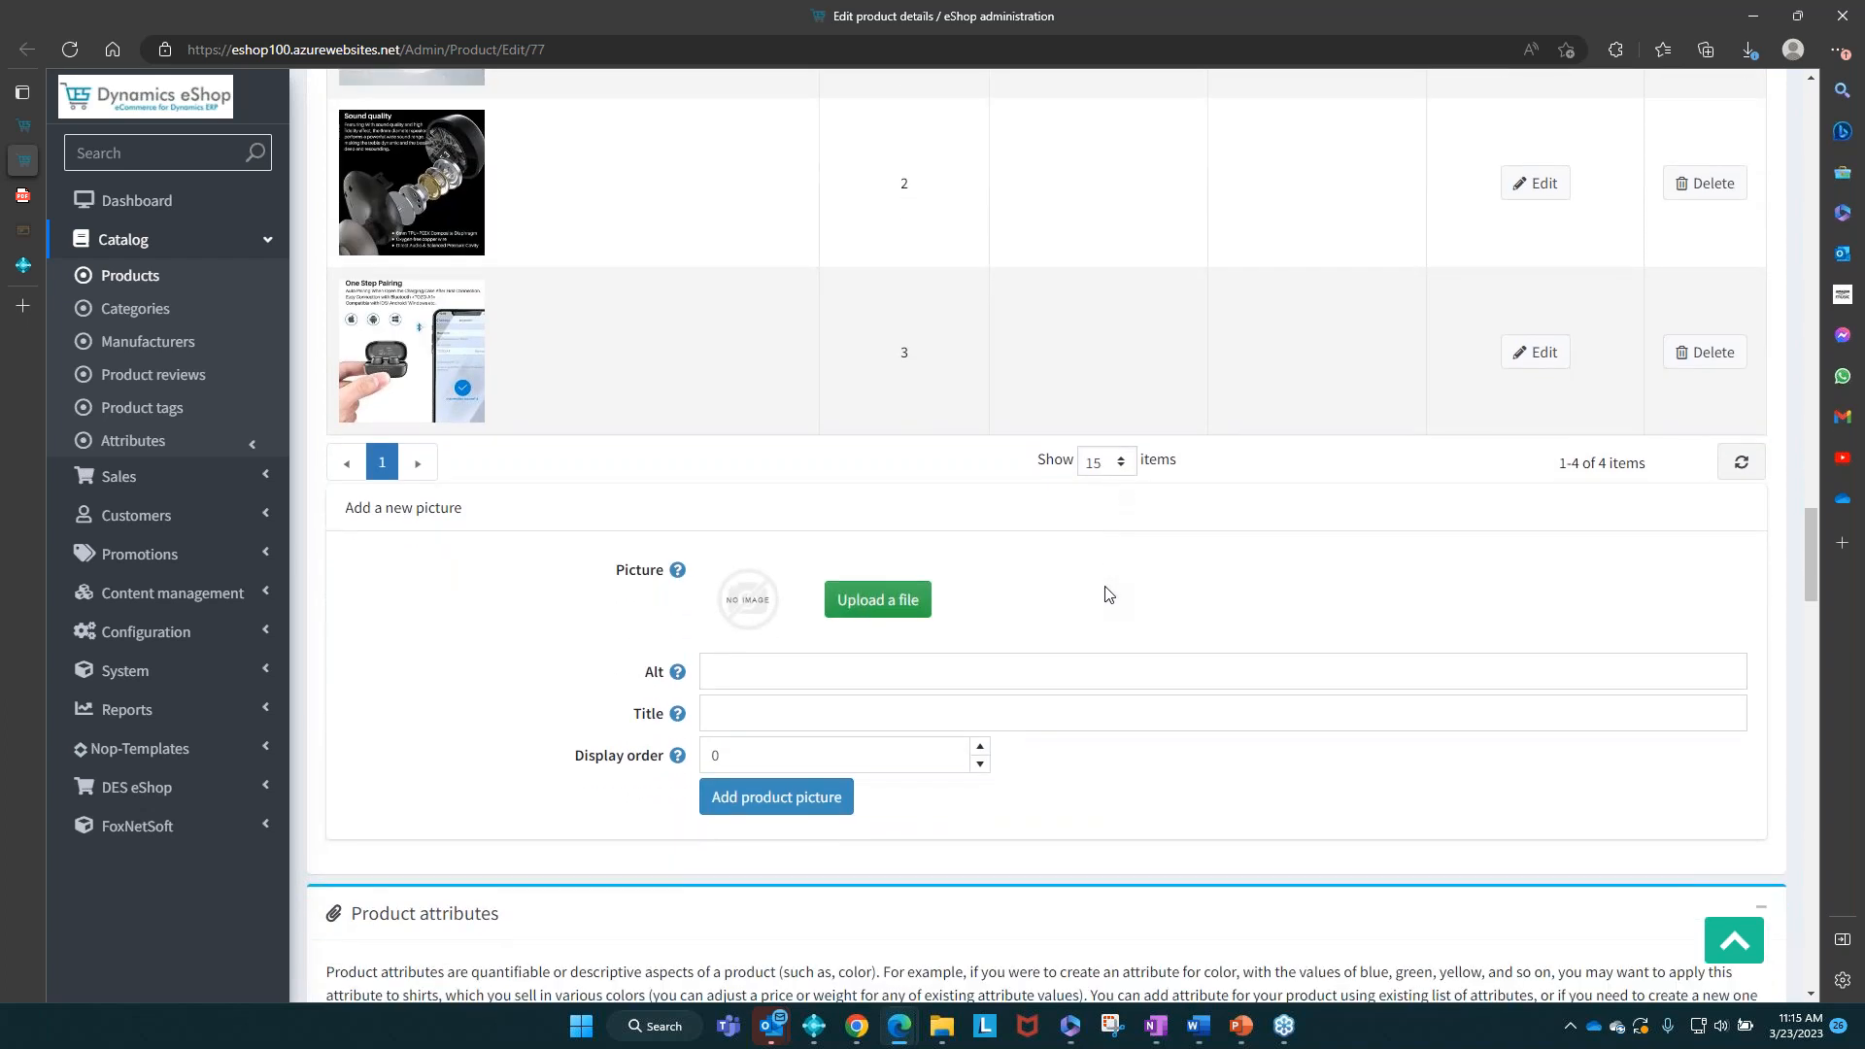
{"action": "scroll", "coordinate": [1104, 595], "scroll_direction": "down", "scroll_amount": 5}
{"action": "scroll", "coordinate": [1037, 860], "scroll_direction": "down", "scroll_amount": 5}
{"action": "scroll", "coordinate": [1007, 870], "scroll_direction": "down", "scroll_amount": 8}
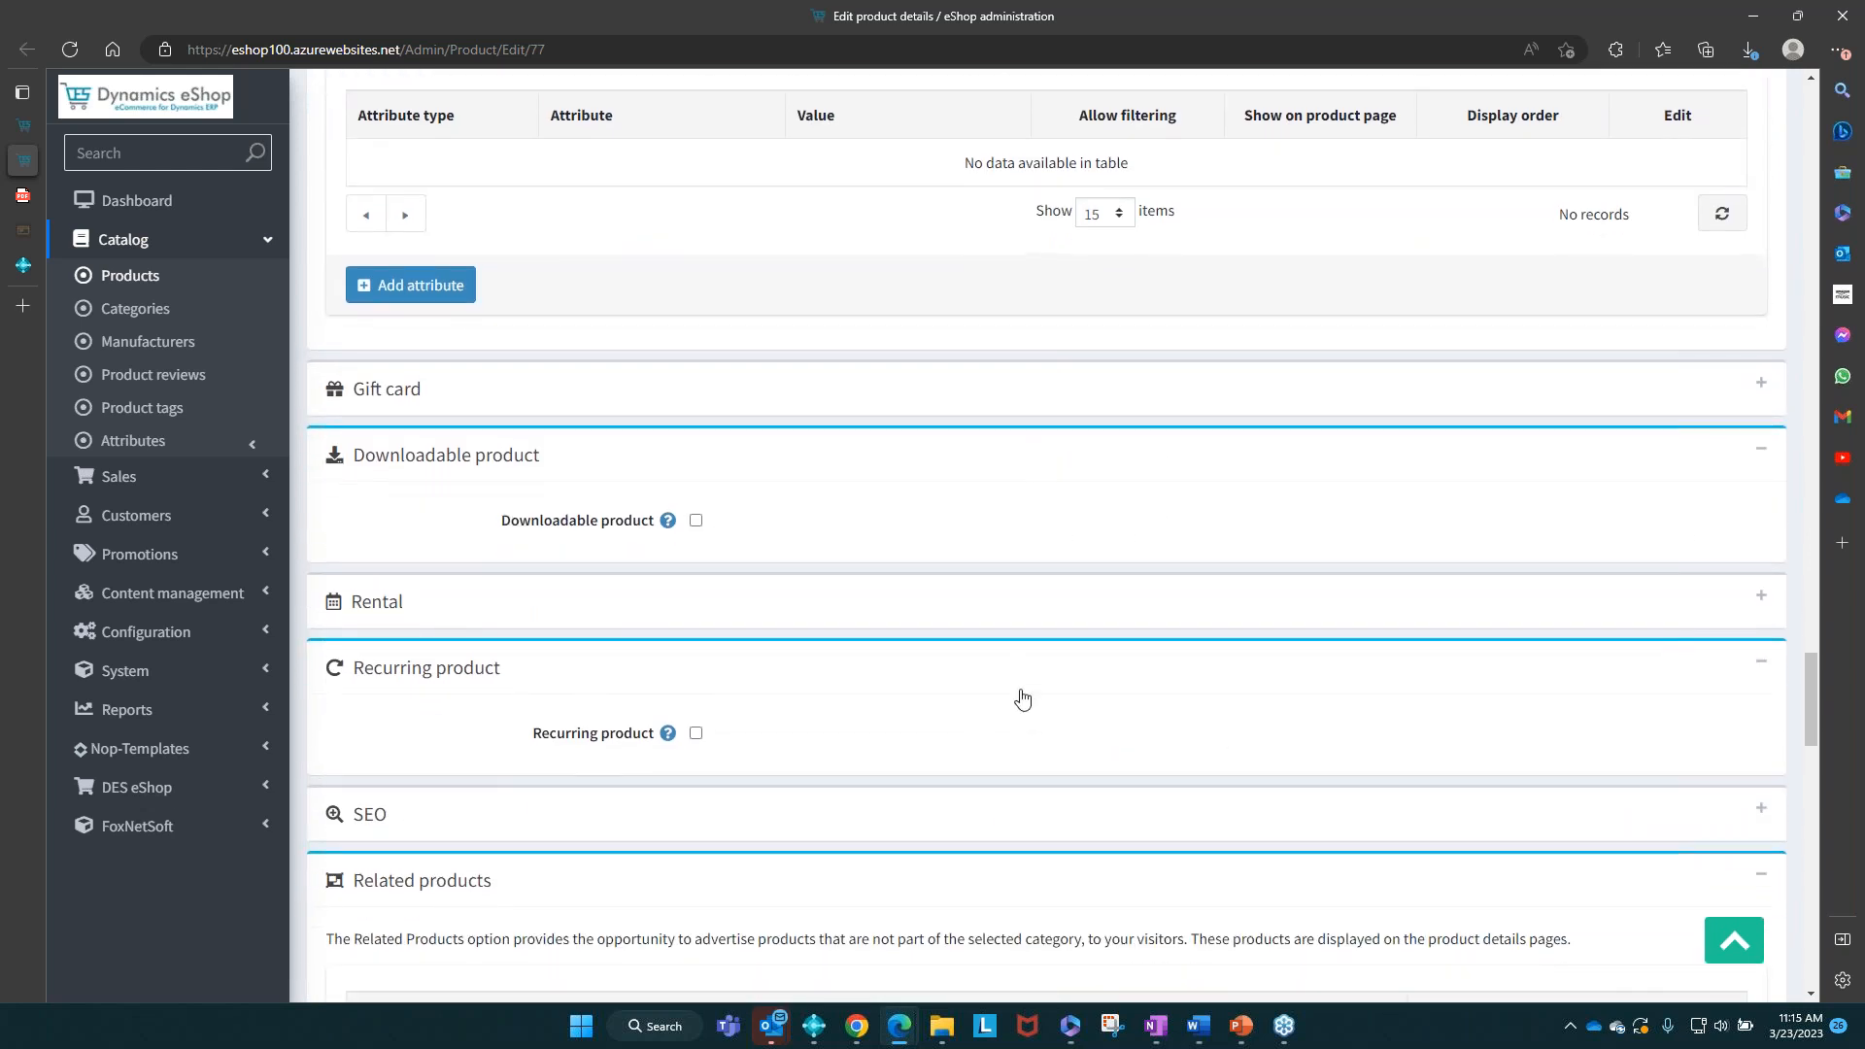
{"action": "scroll", "coordinate": [1008, 733], "scroll_direction": "down", "scroll_amount": 2}
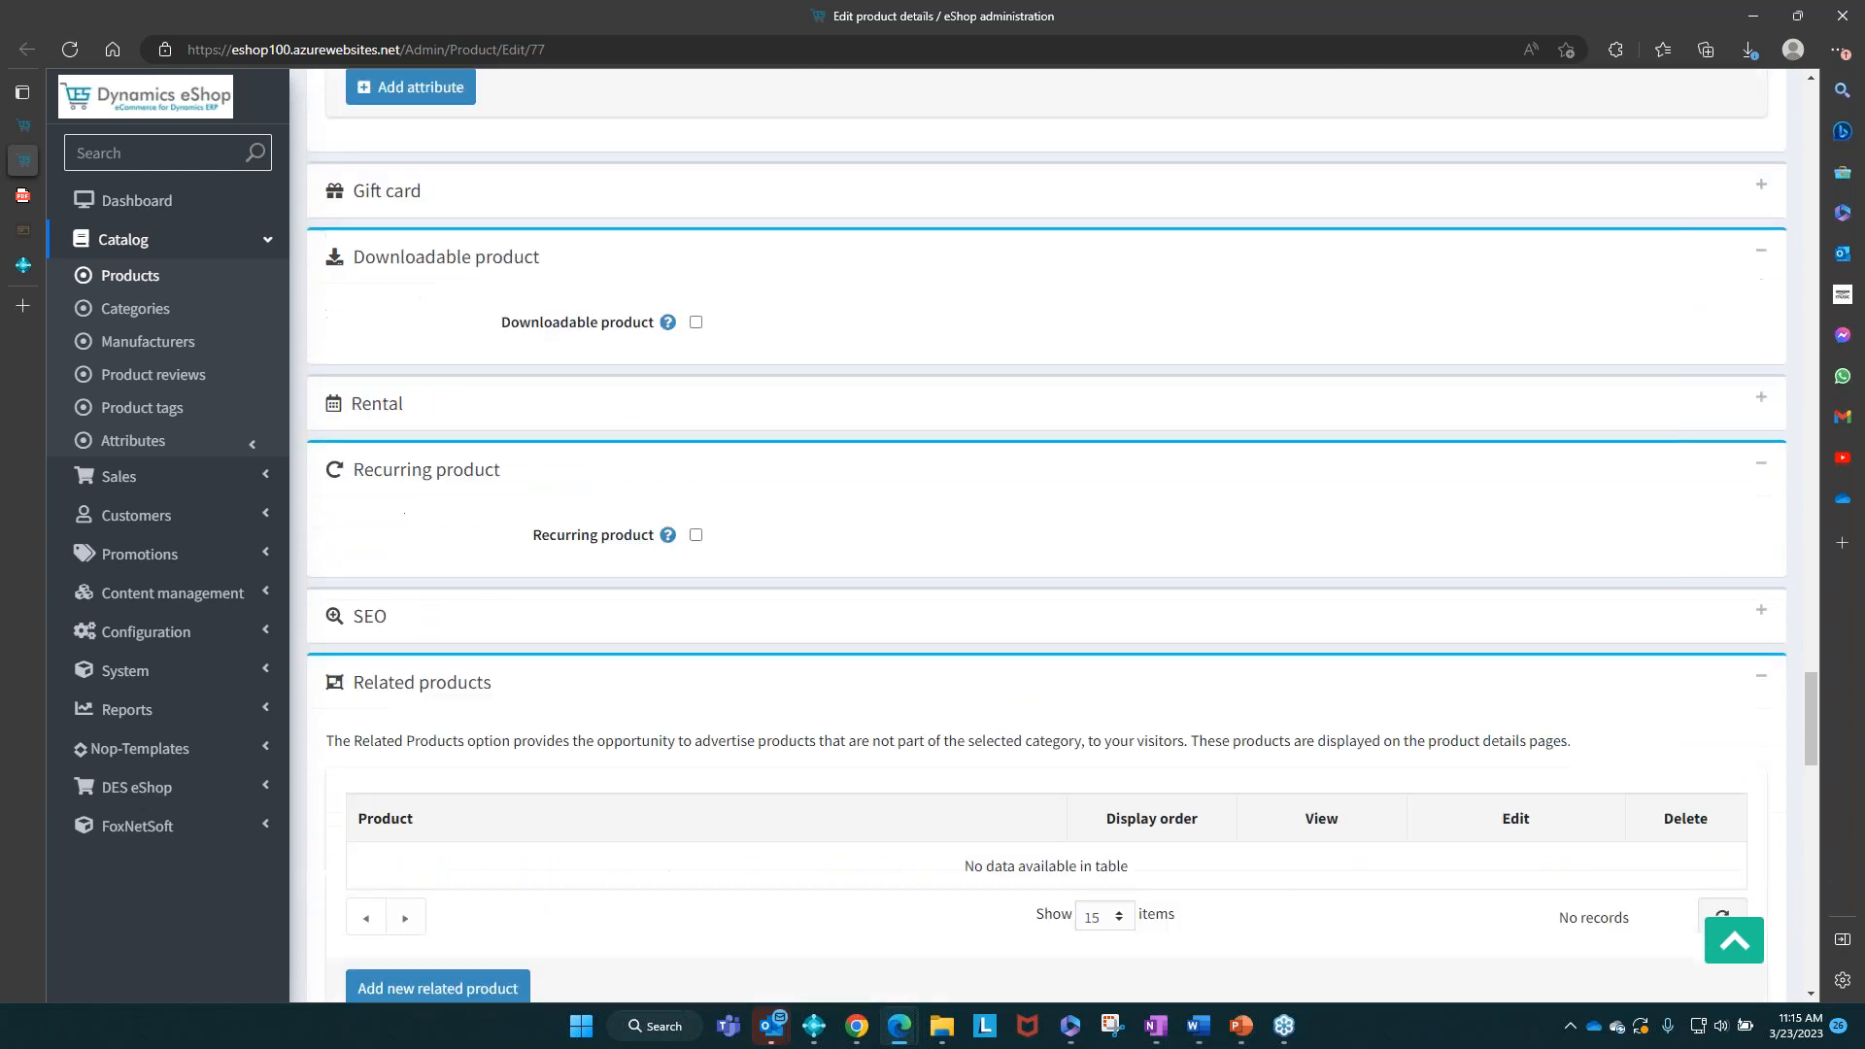
{"action": "scroll", "coordinate": [992, 350], "scroll_direction": "down", "scroll_amount": 1}
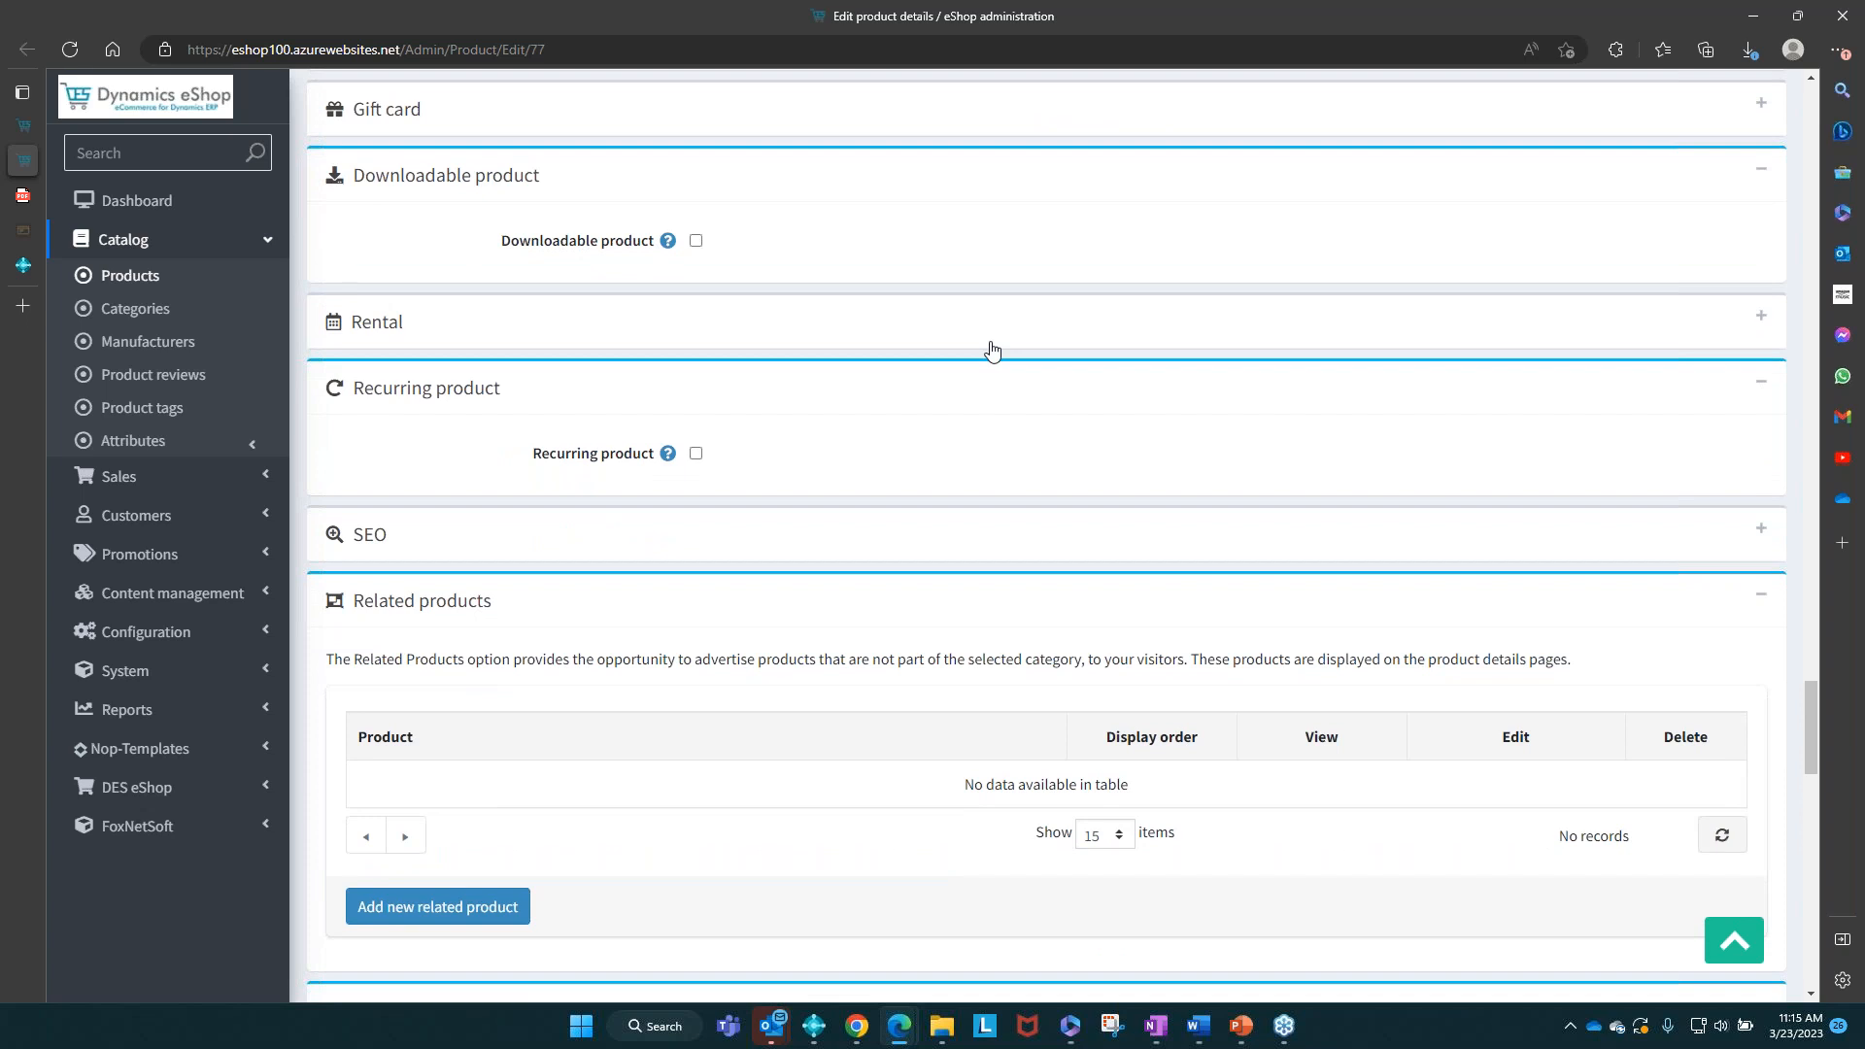
{"action": "scroll", "coordinate": [992, 350], "scroll_direction": "down", "scroll_amount": 4}
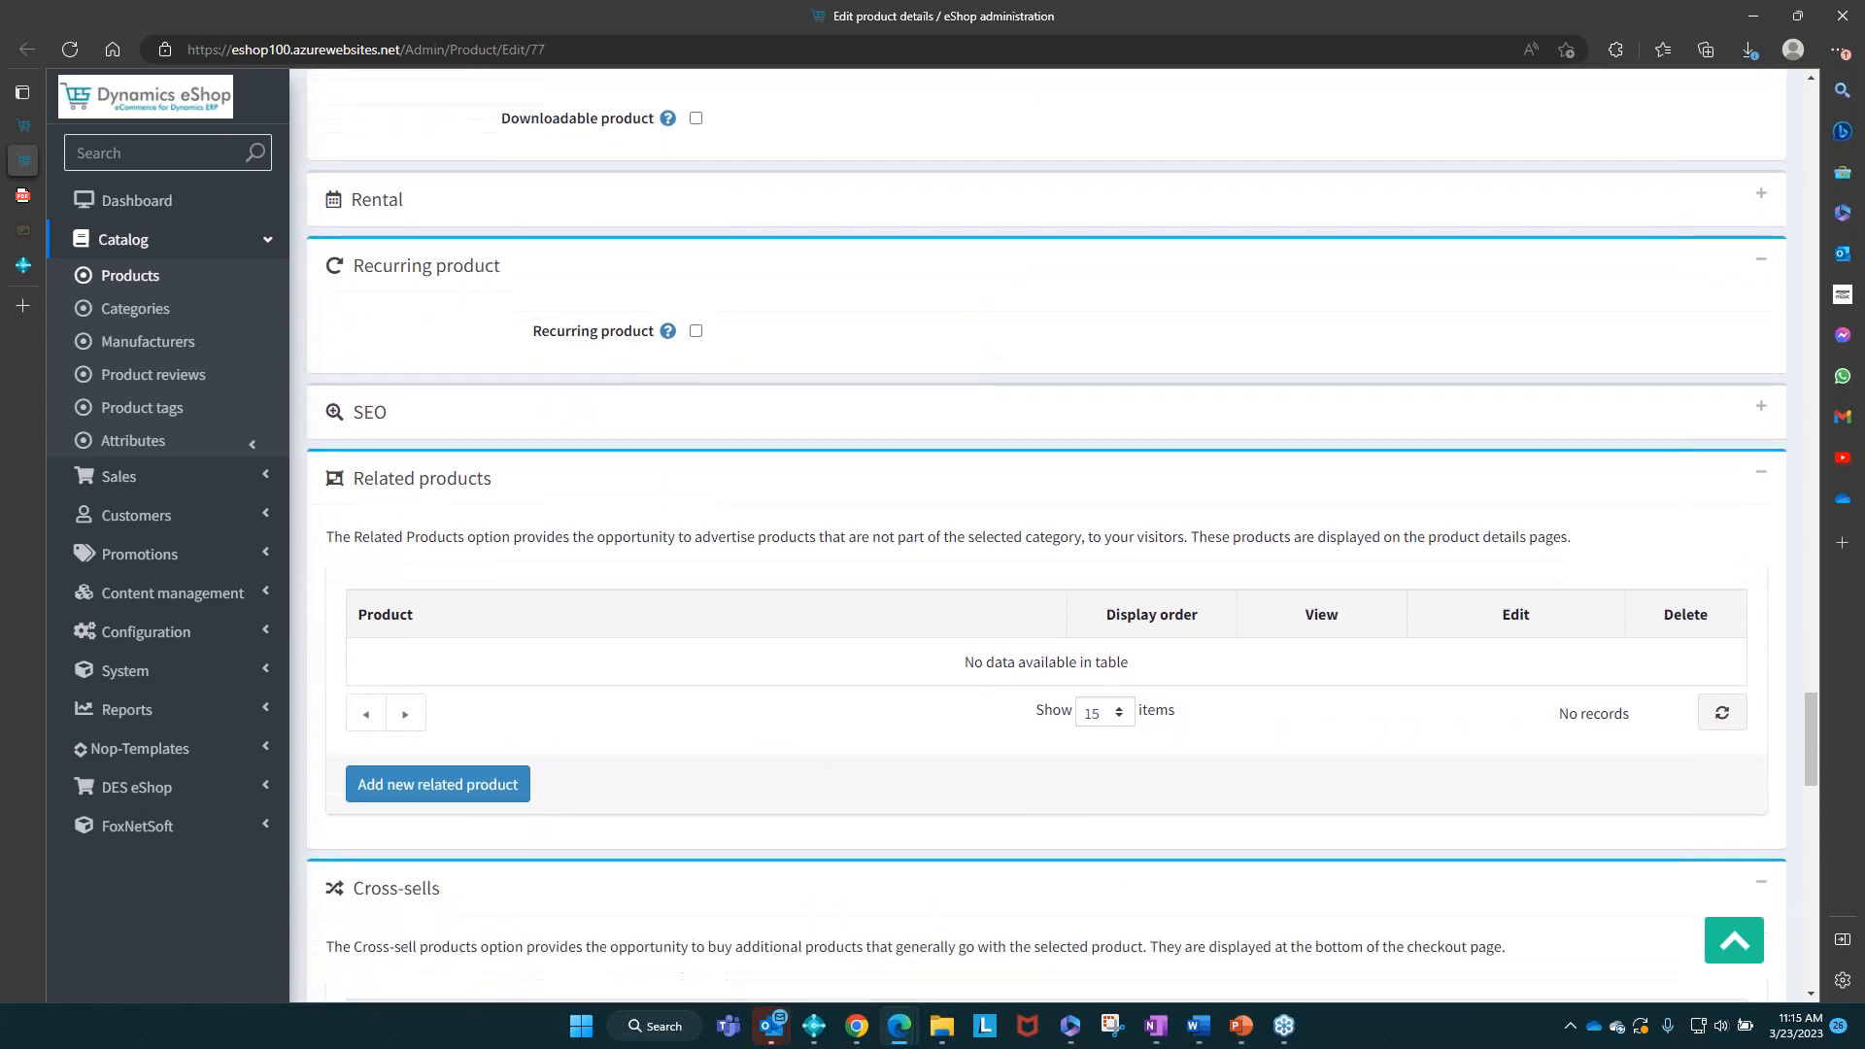
Step: Examine the cross-sells and tabs sections, and return through related products, pictures, shipping and tier prices on the earbuds' management page
{"action": "scroll", "coordinate": [1011, 195], "scroll_direction": "down", "scroll_amount": 3}
{"action": "scroll", "coordinate": [1011, 196], "scroll_direction": "up", "scroll_amount": 1}
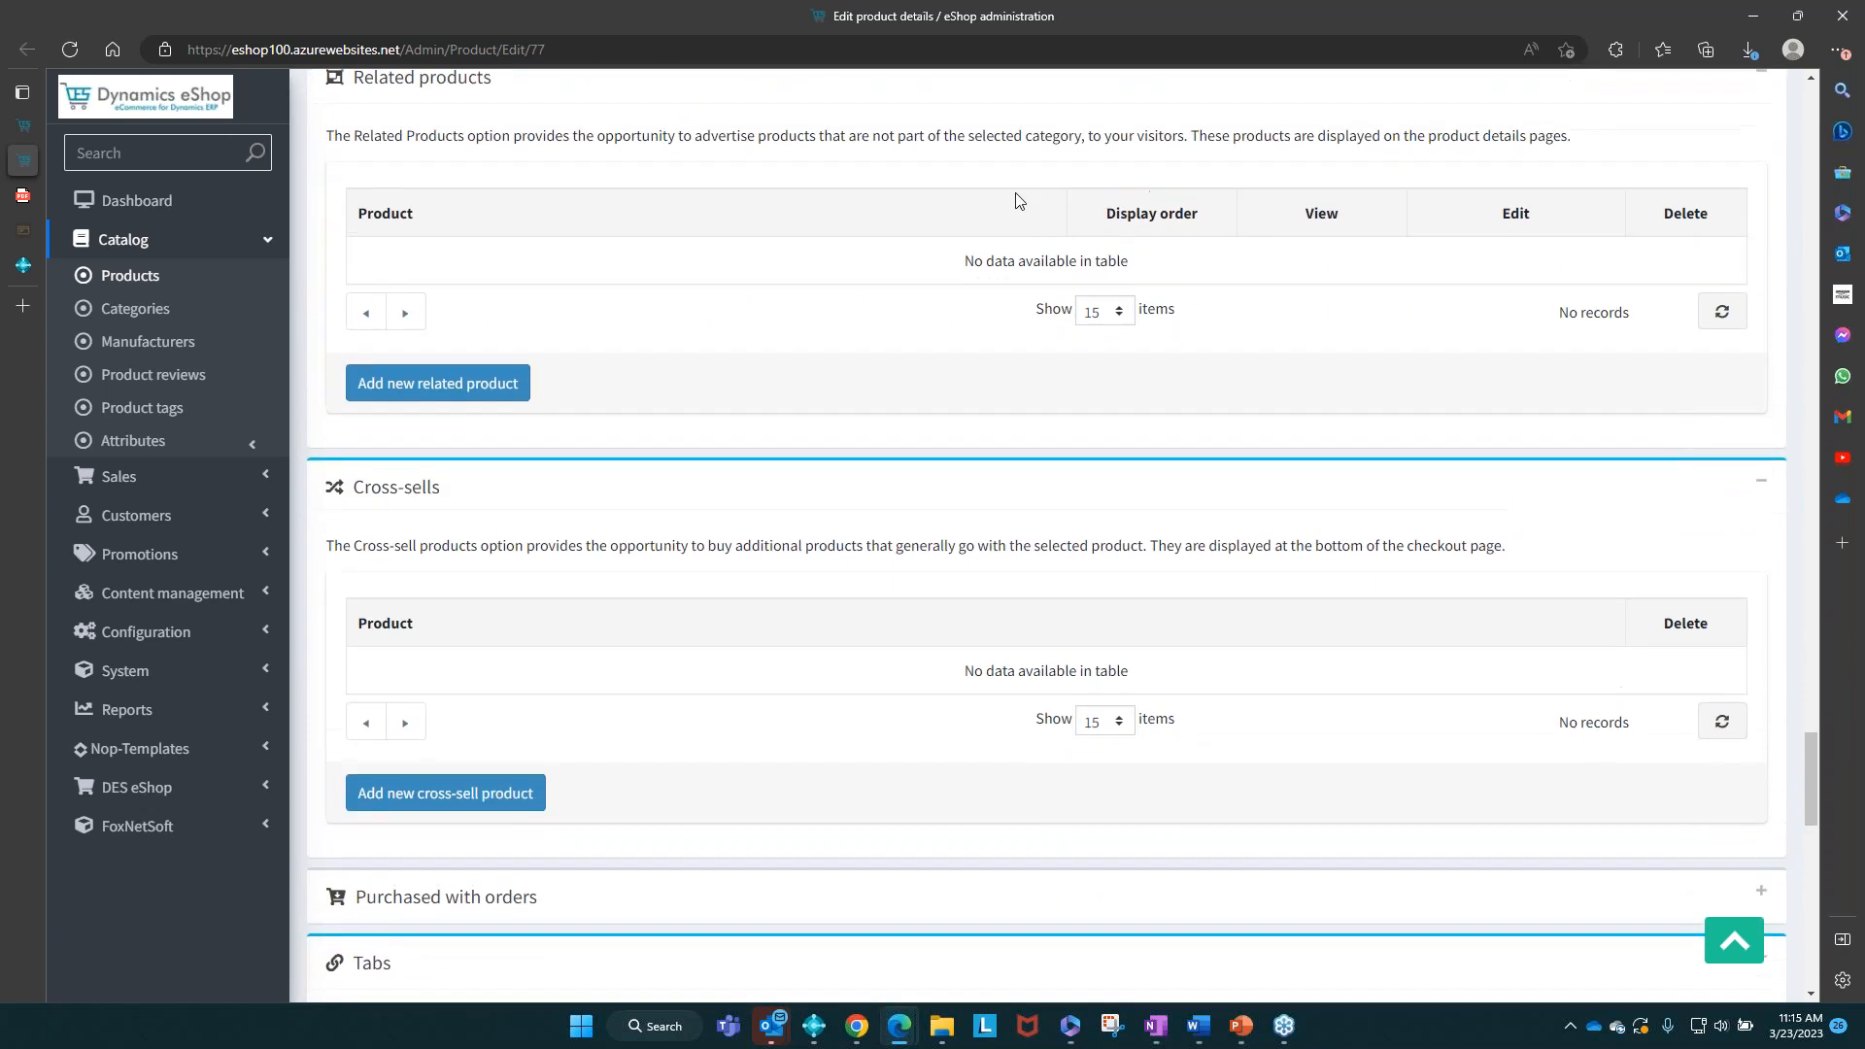
{"action": "scroll", "coordinate": [1011, 195], "scroll_direction": "down", "scroll_amount": 2}
{"action": "scroll", "coordinate": [896, 696], "scroll_direction": "down", "scroll_amount": 5}
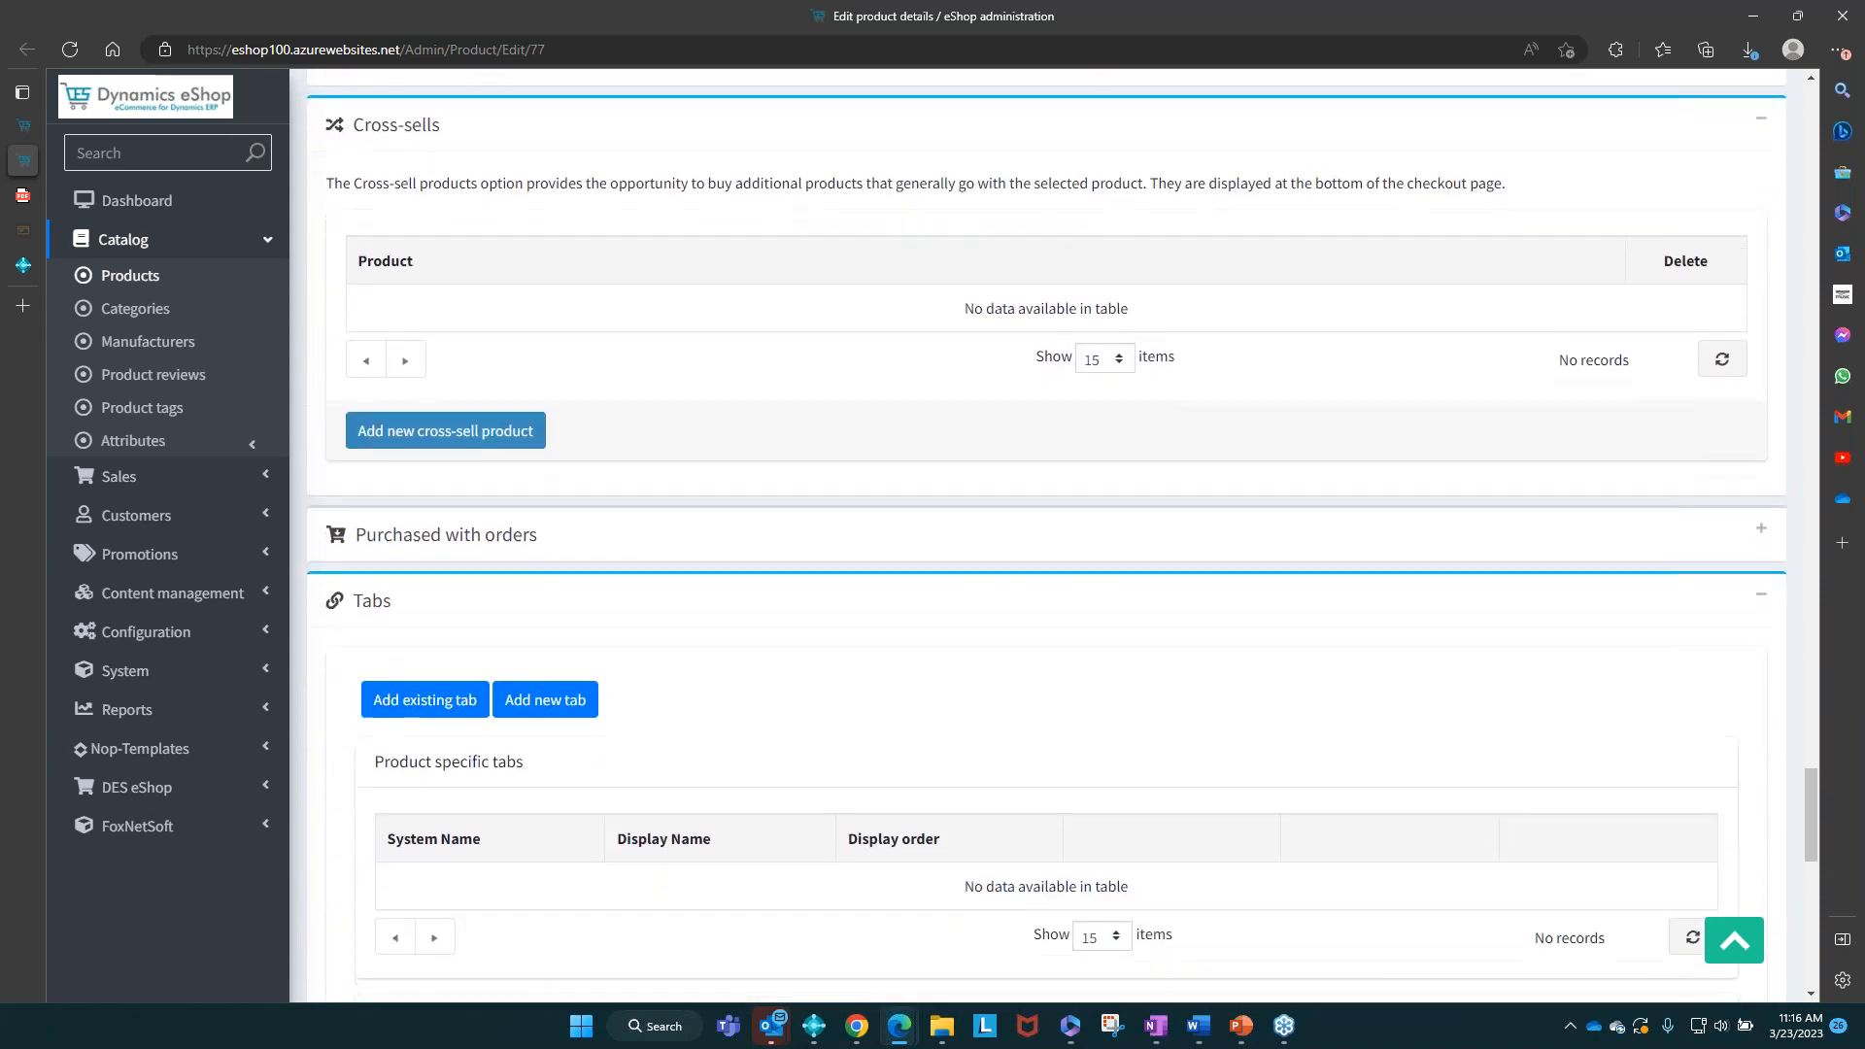
{"action": "scroll", "coordinate": [898, 733], "scroll_direction": "down", "scroll_amount": 3}
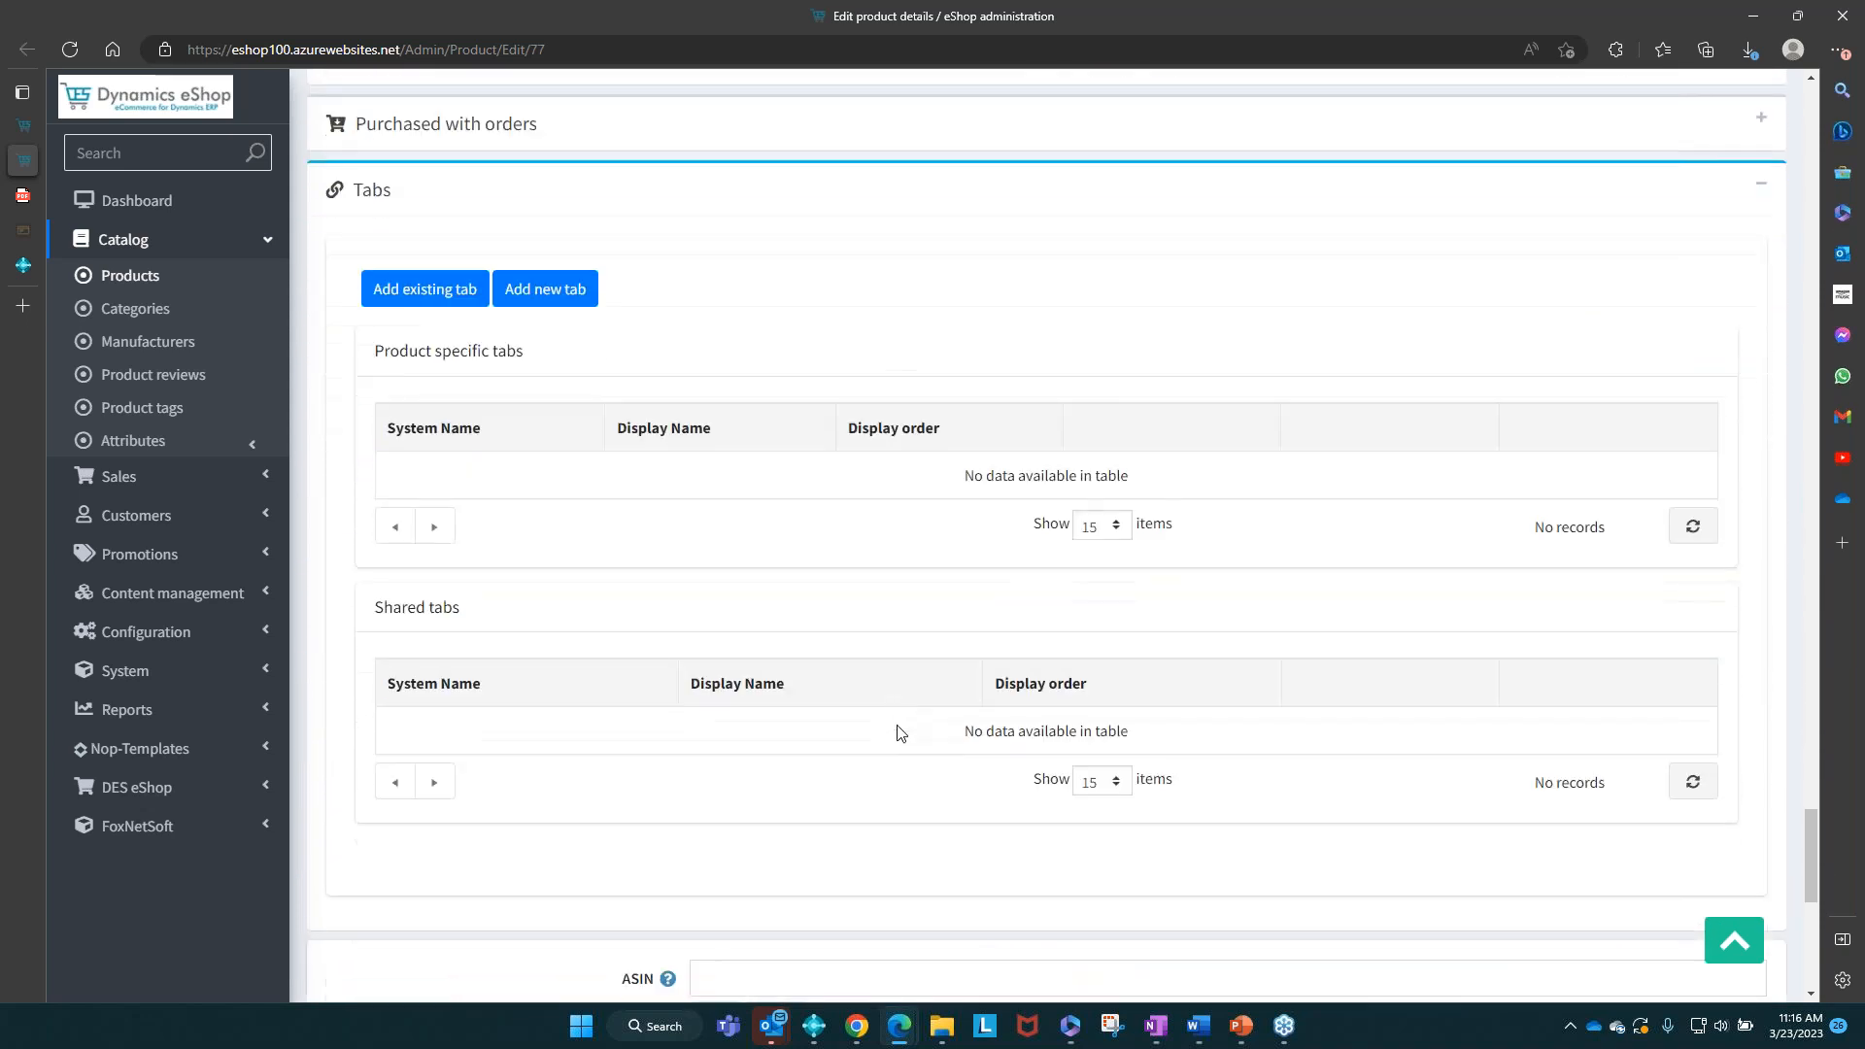
{"action": "scroll", "coordinate": [898, 732], "scroll_direction": "up", "scroll_amount": 7}
{"action": "scroll", "coordinate": [897, 732], "scroll_direction": "up", "scroll_amount": 20}
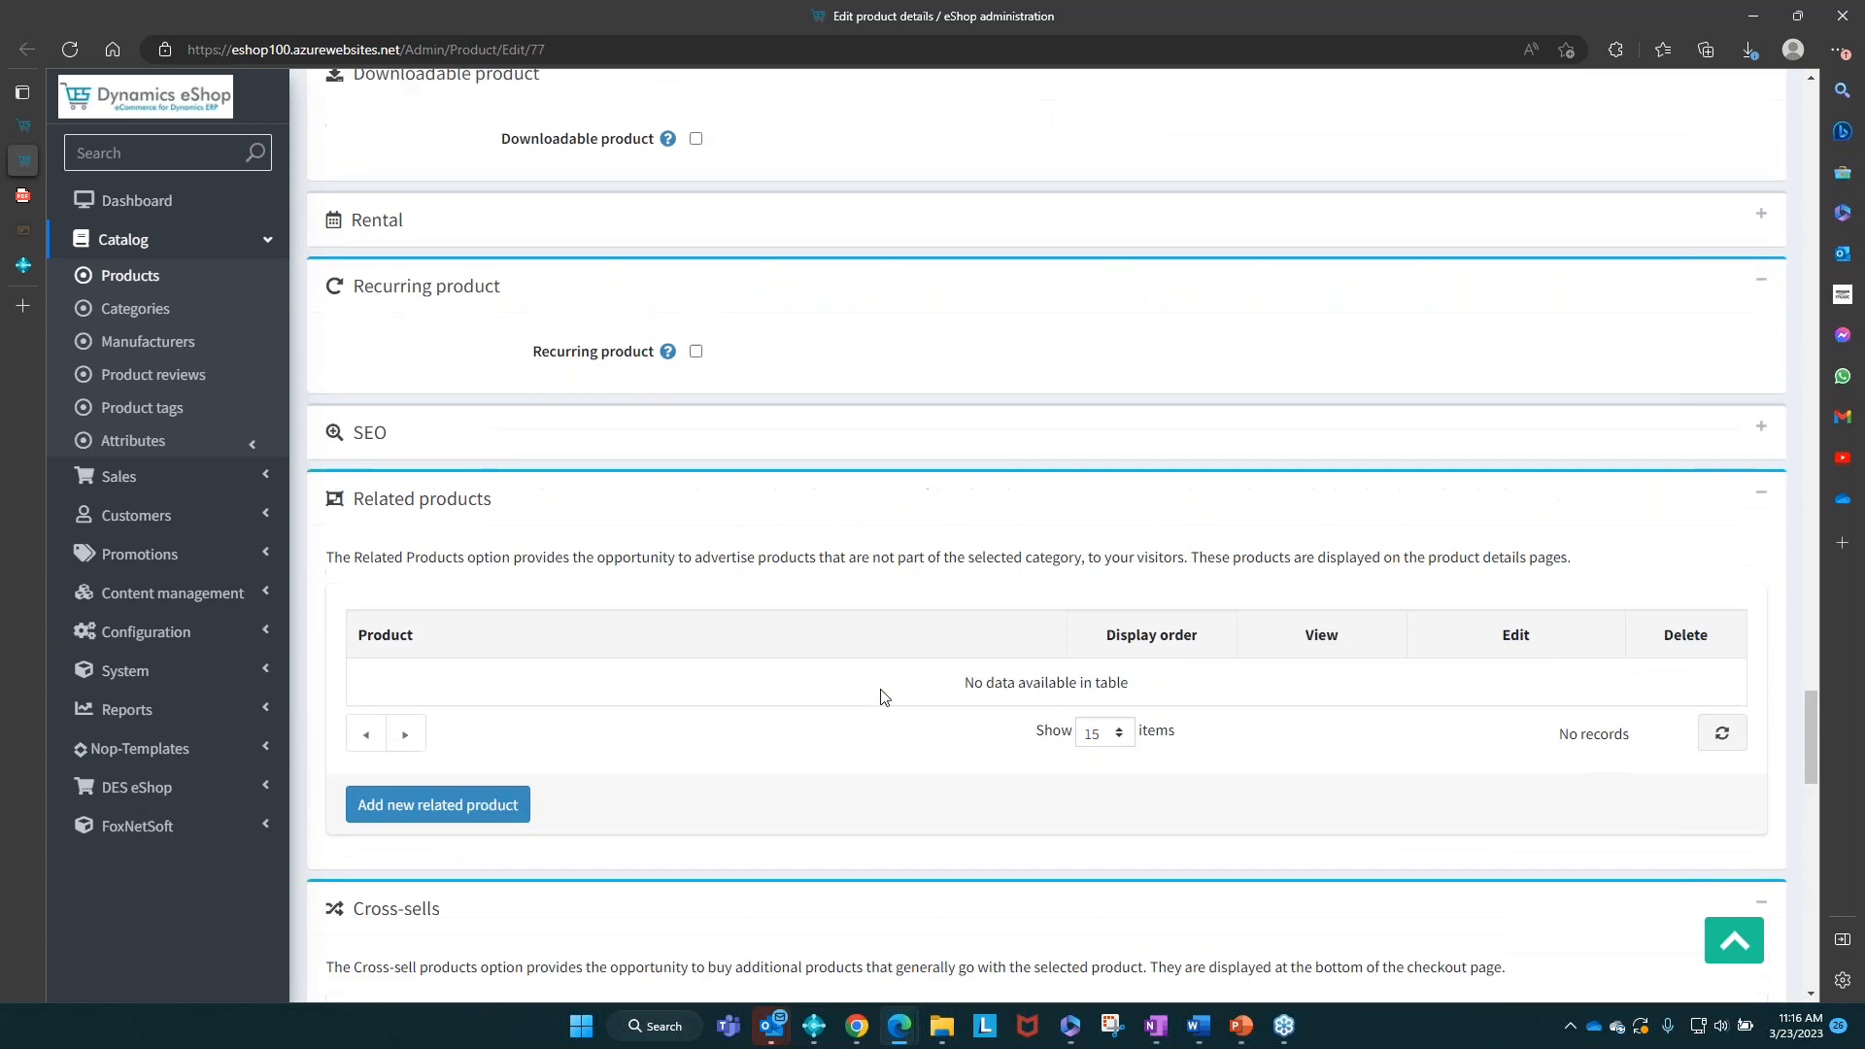
{"action": "scroll", "coordinate": [1046, 540], "scroll_direction": "up", "scroll_amount": 12}
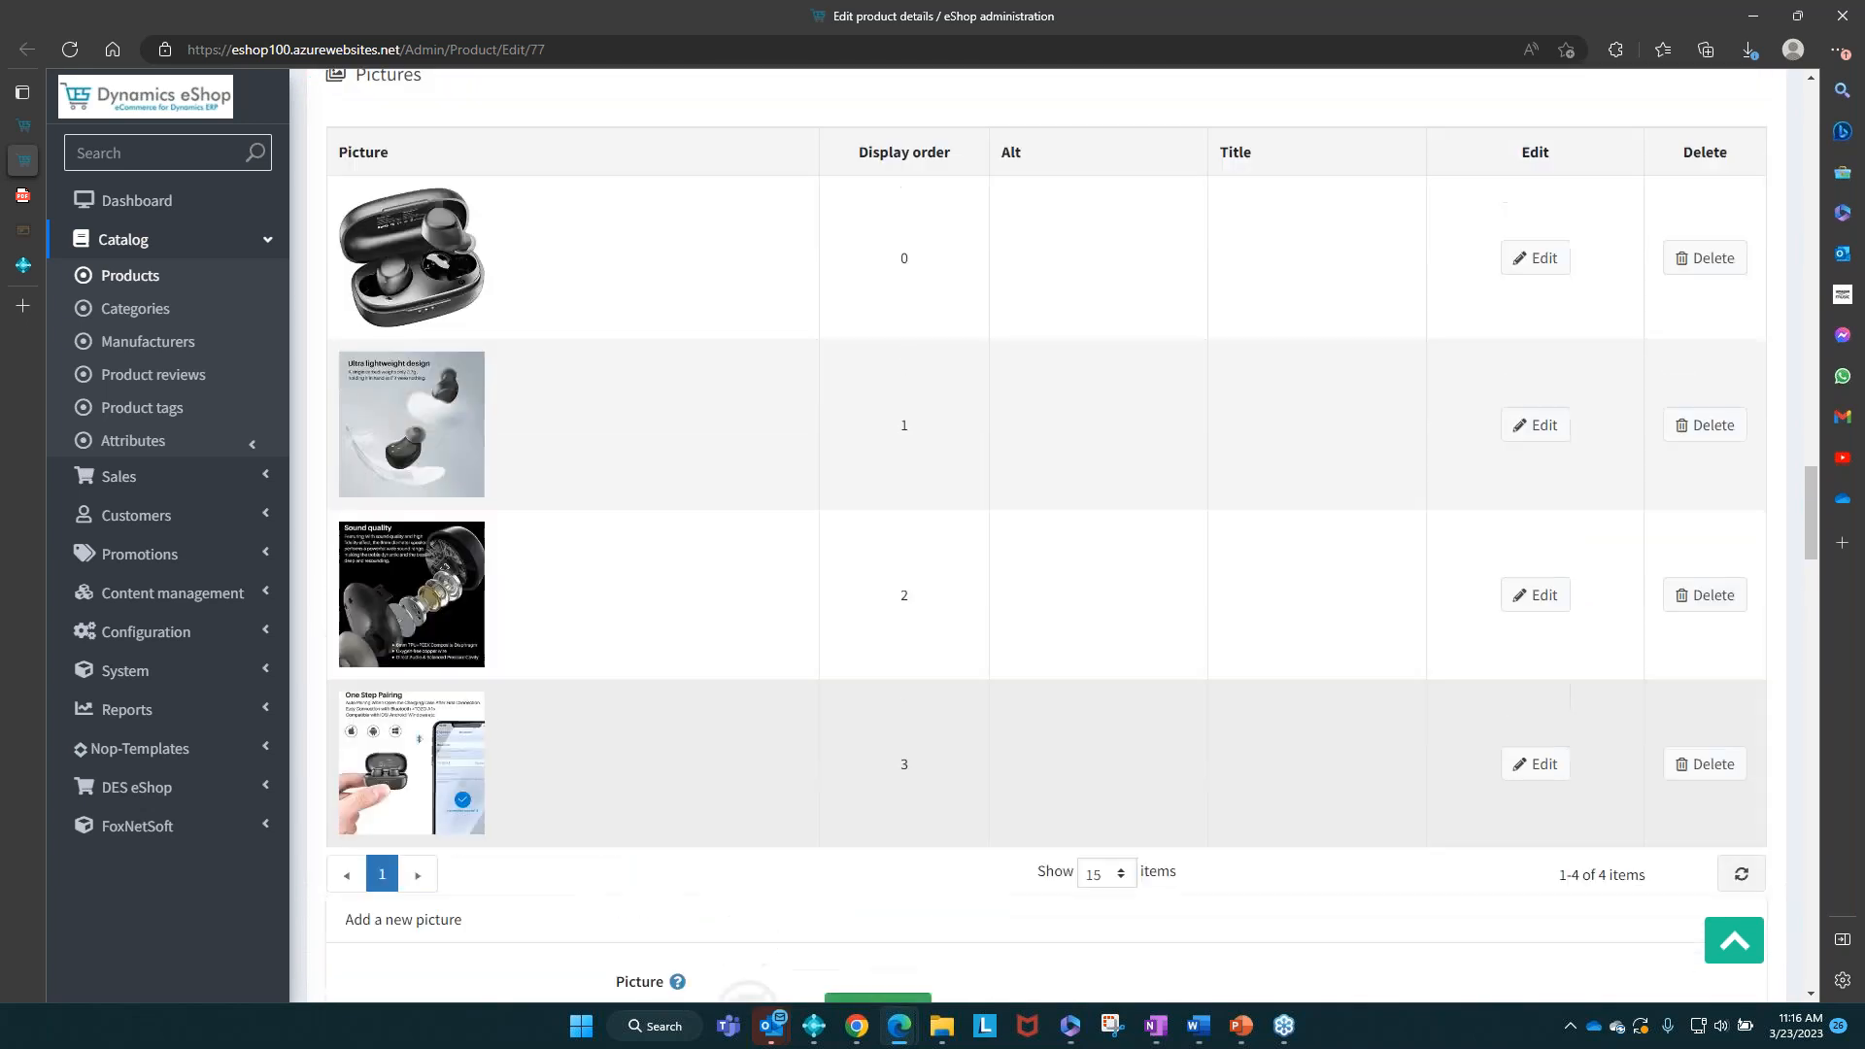
{"action": "scroll", "coordinate": [1046, 539], "scroll_direction": "up", "scroll_amount": 3}
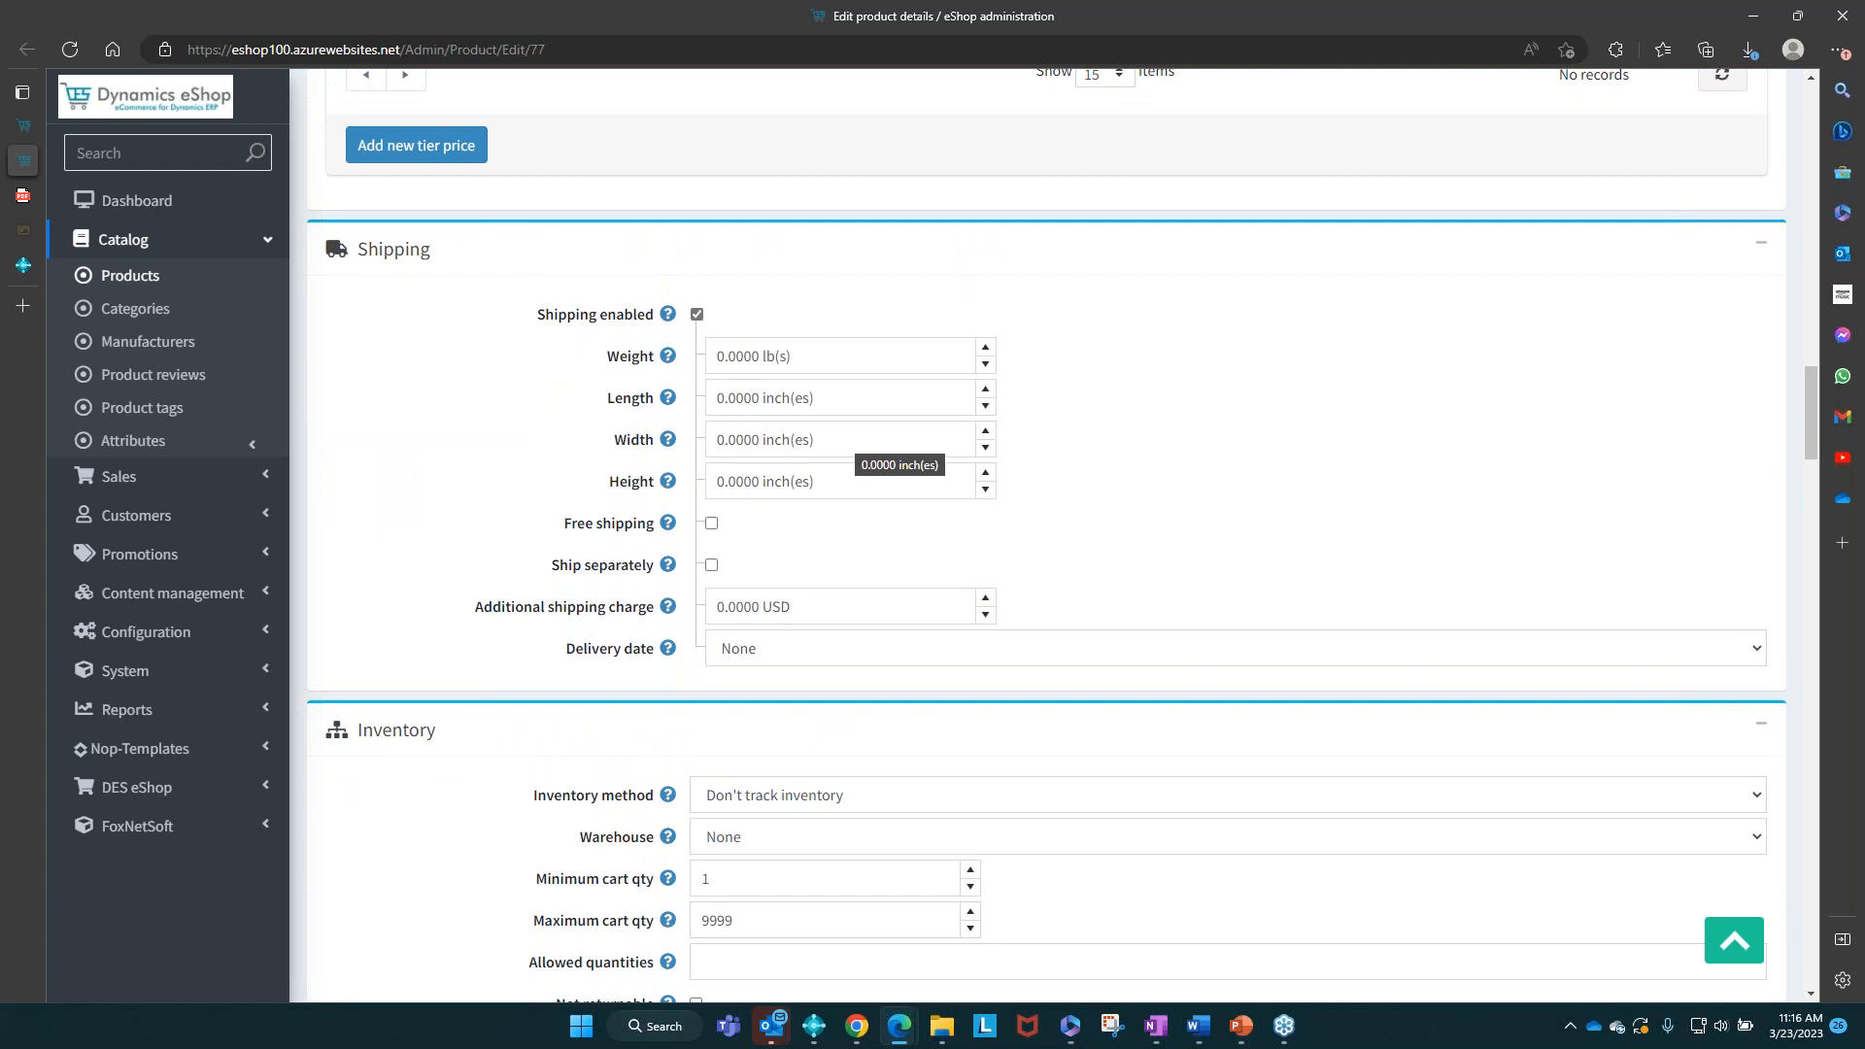
{"action": "scroll", "coordinate": [1046, 539], "scroll_direction": "up", "scroll_amount": 9}
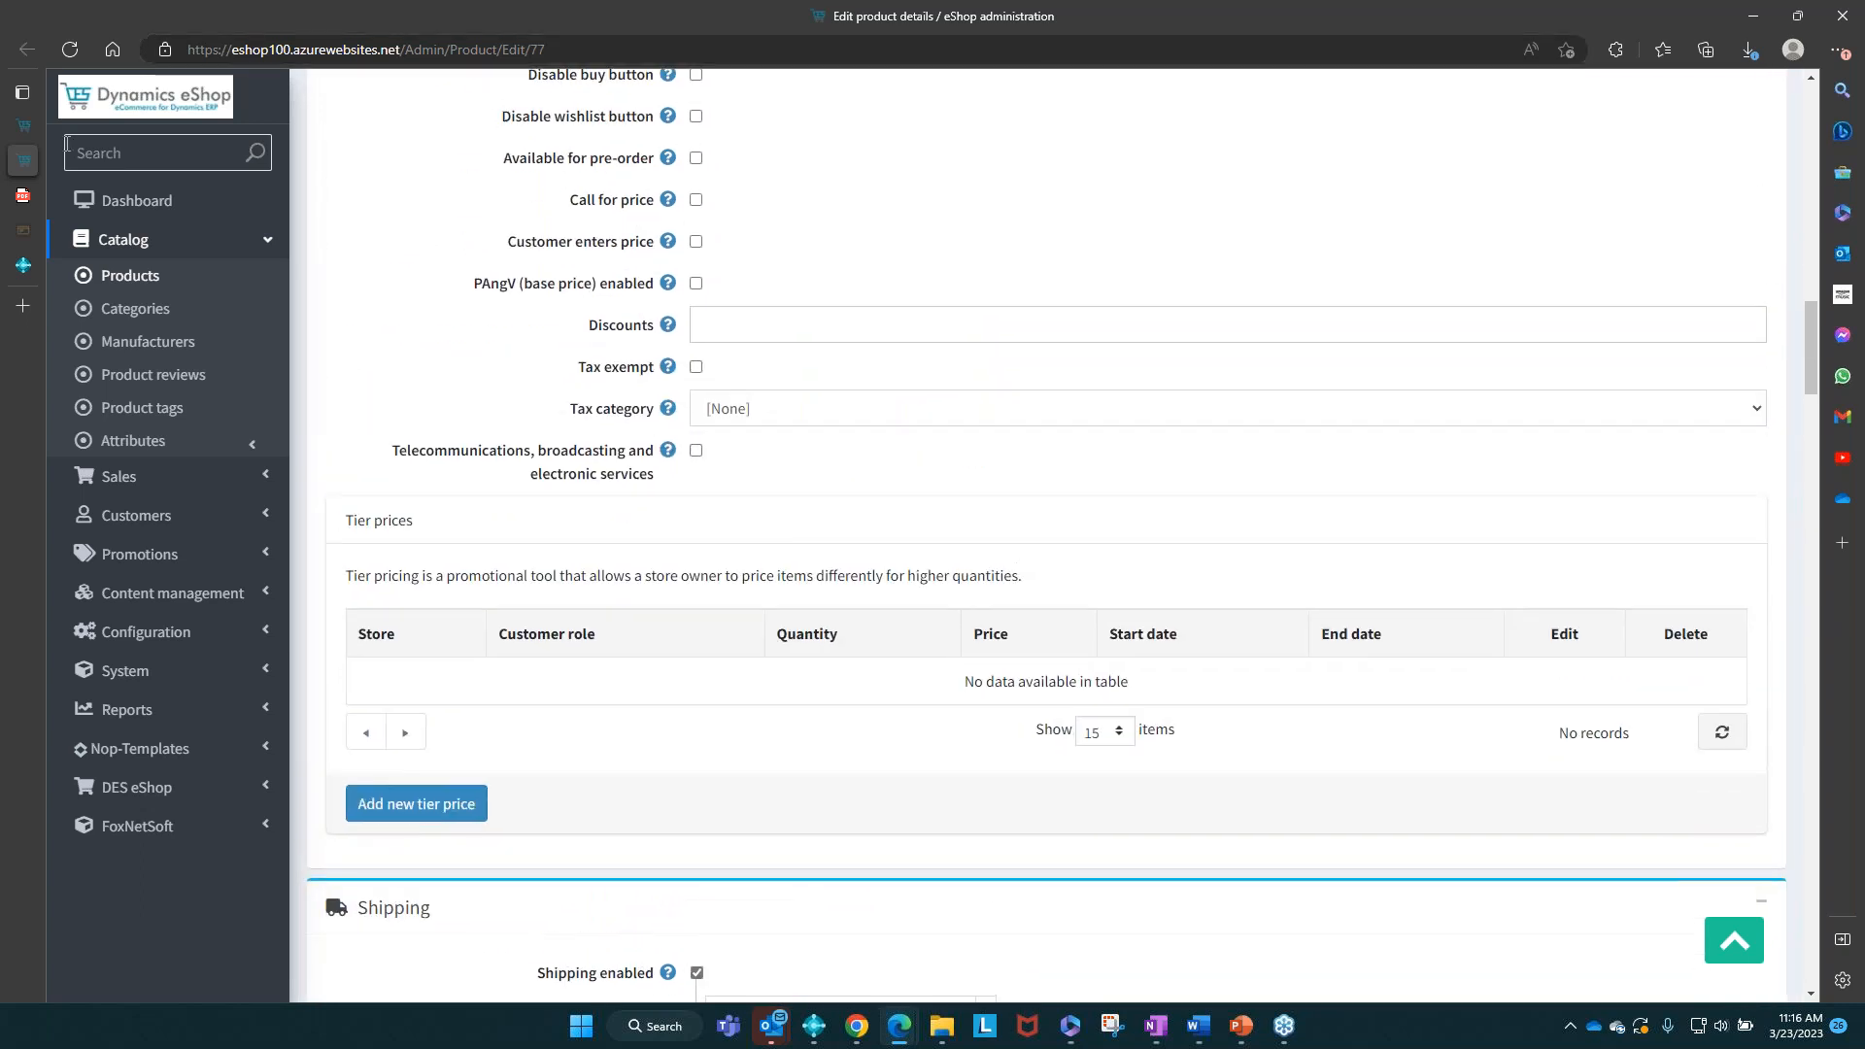
Step: Return to the earbuds' store page, add one unit to the cart and open the shopping cart
{"action": "left_click", "coordinate": [25, 127]}
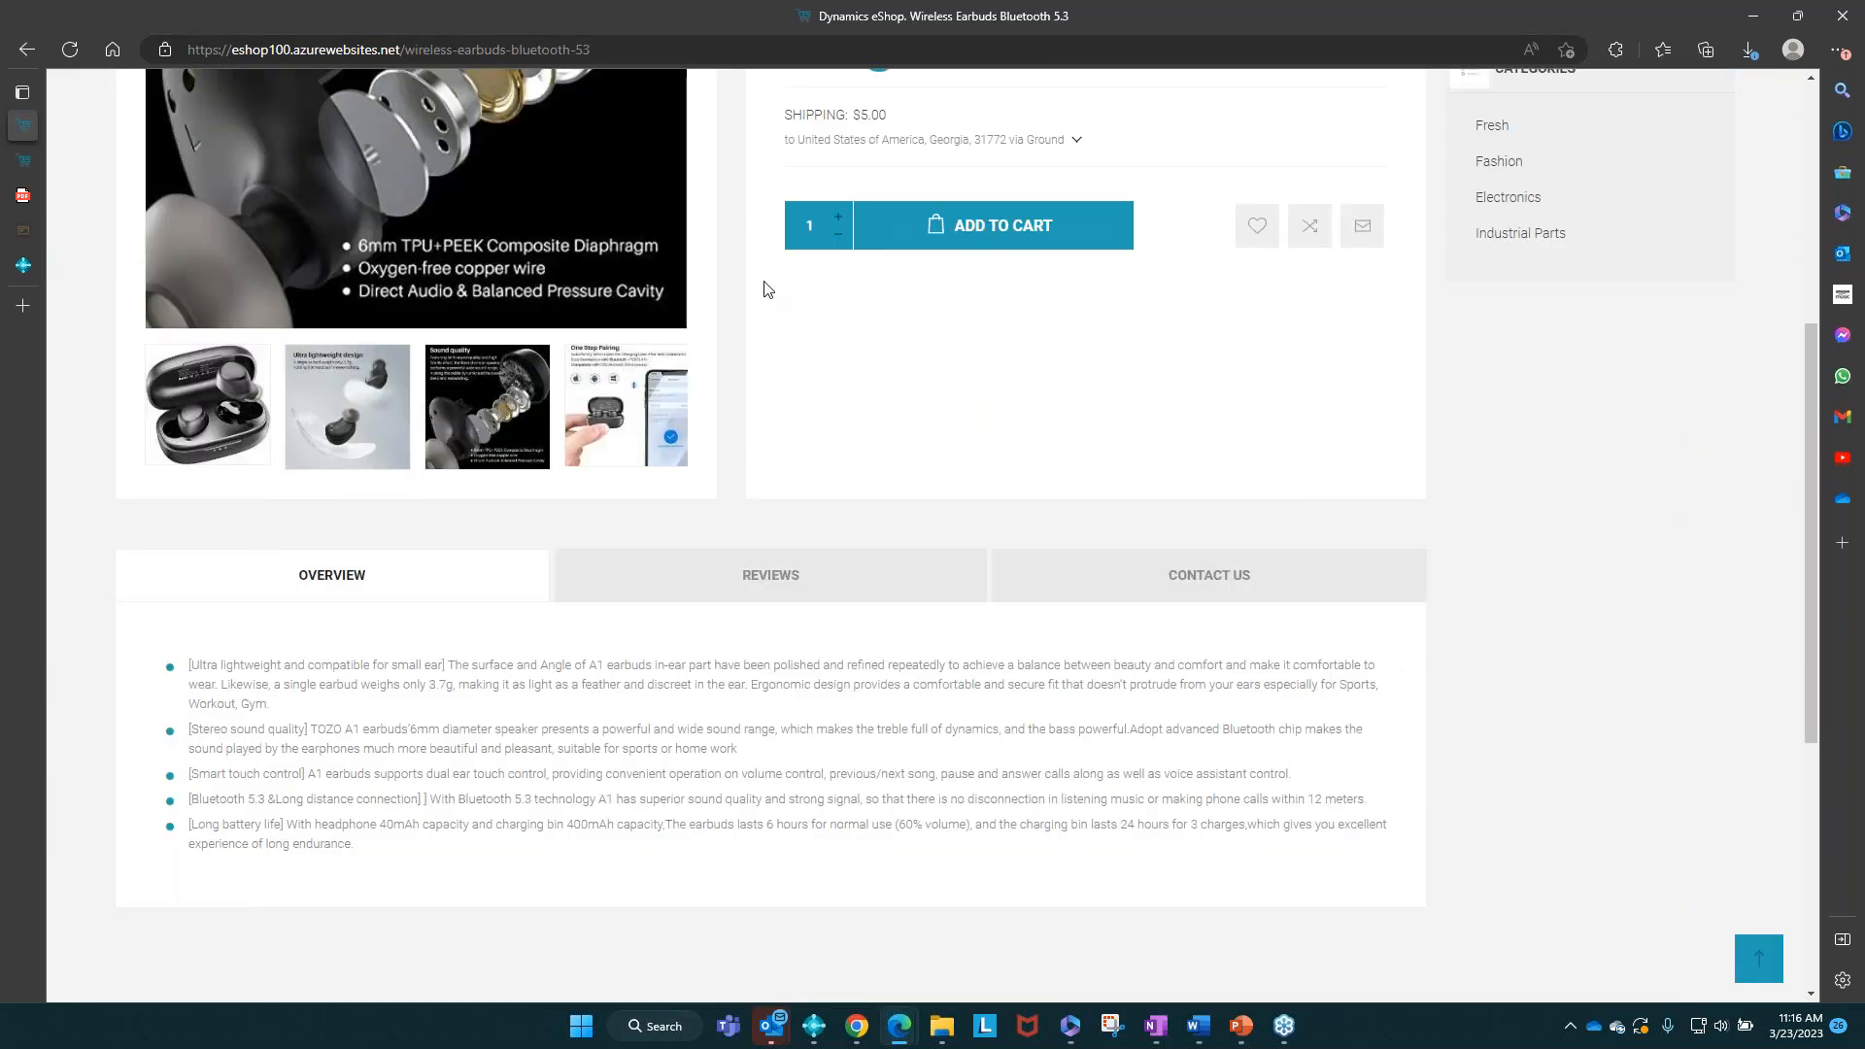
{"action": "scroll", "coordinate": [935, 446], "scroll_direction": "up", "scroll_amount": 3}
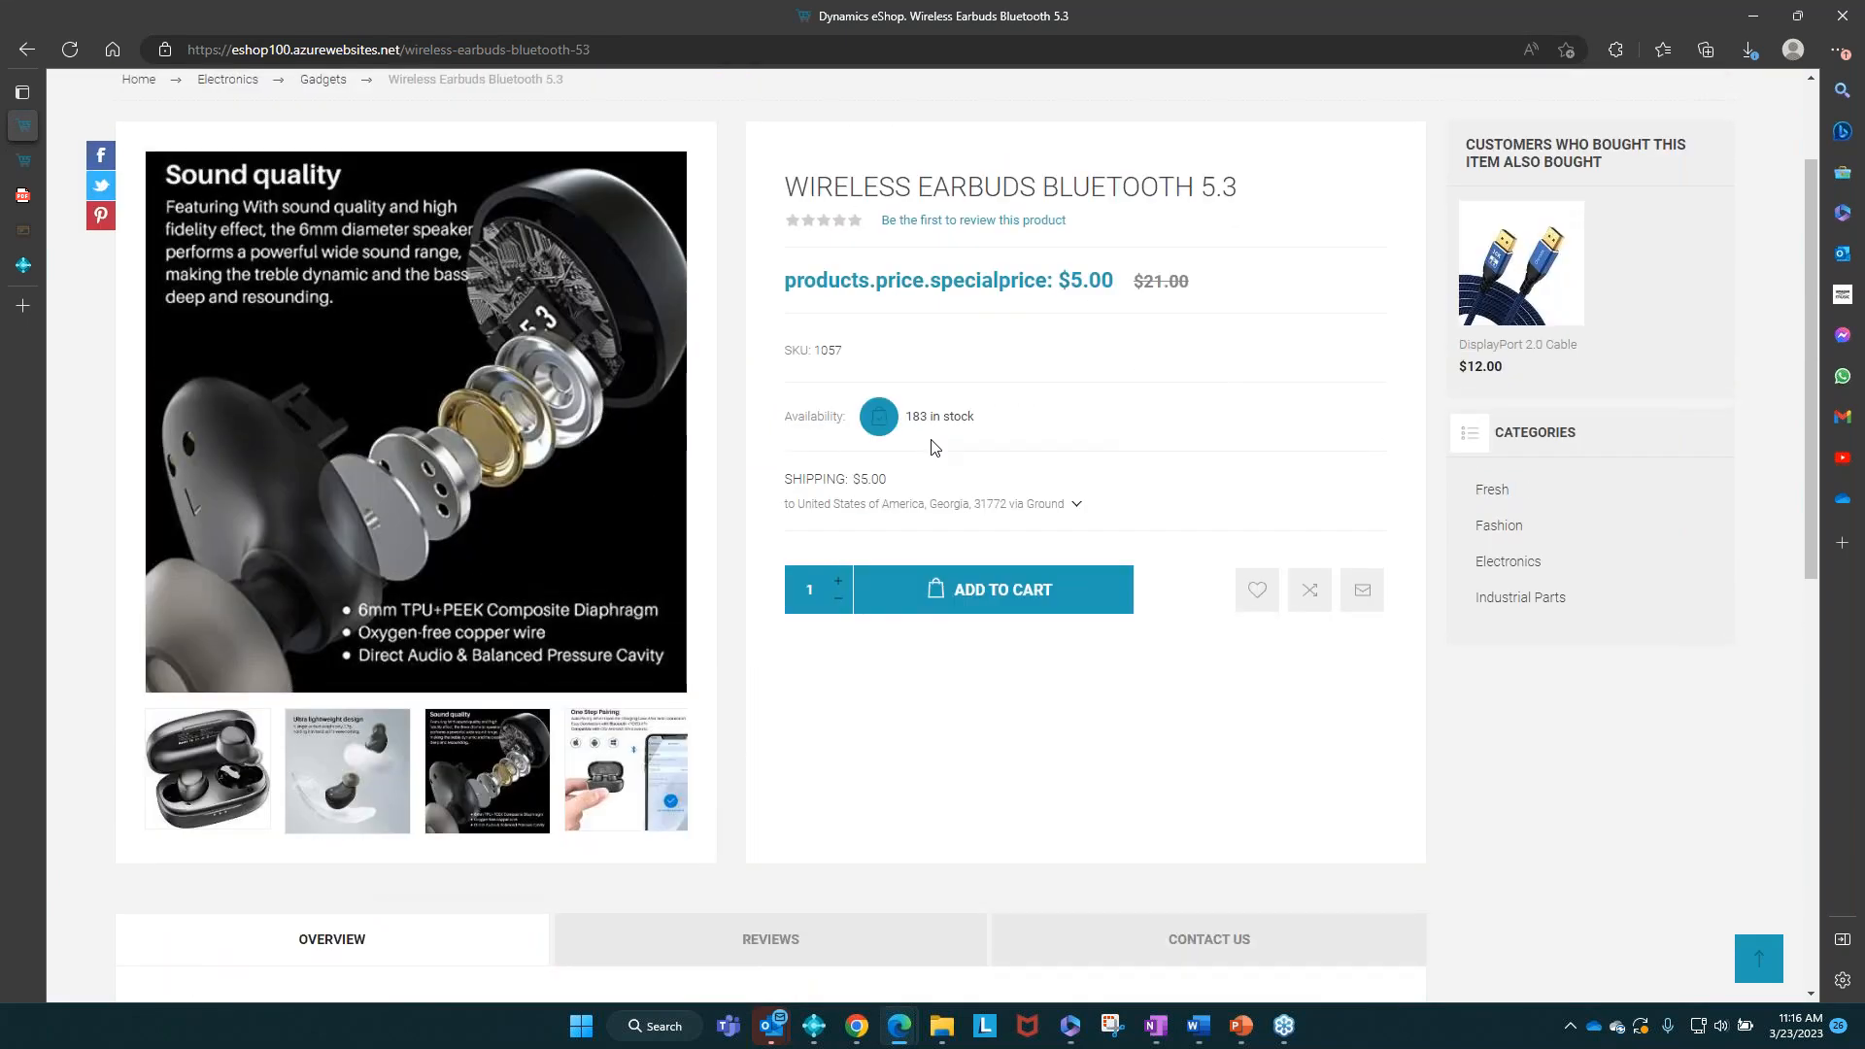
{"action": "scroll", "coordinate": [934, 447], "scroll_direction": "up", "scroll_amount": 2}
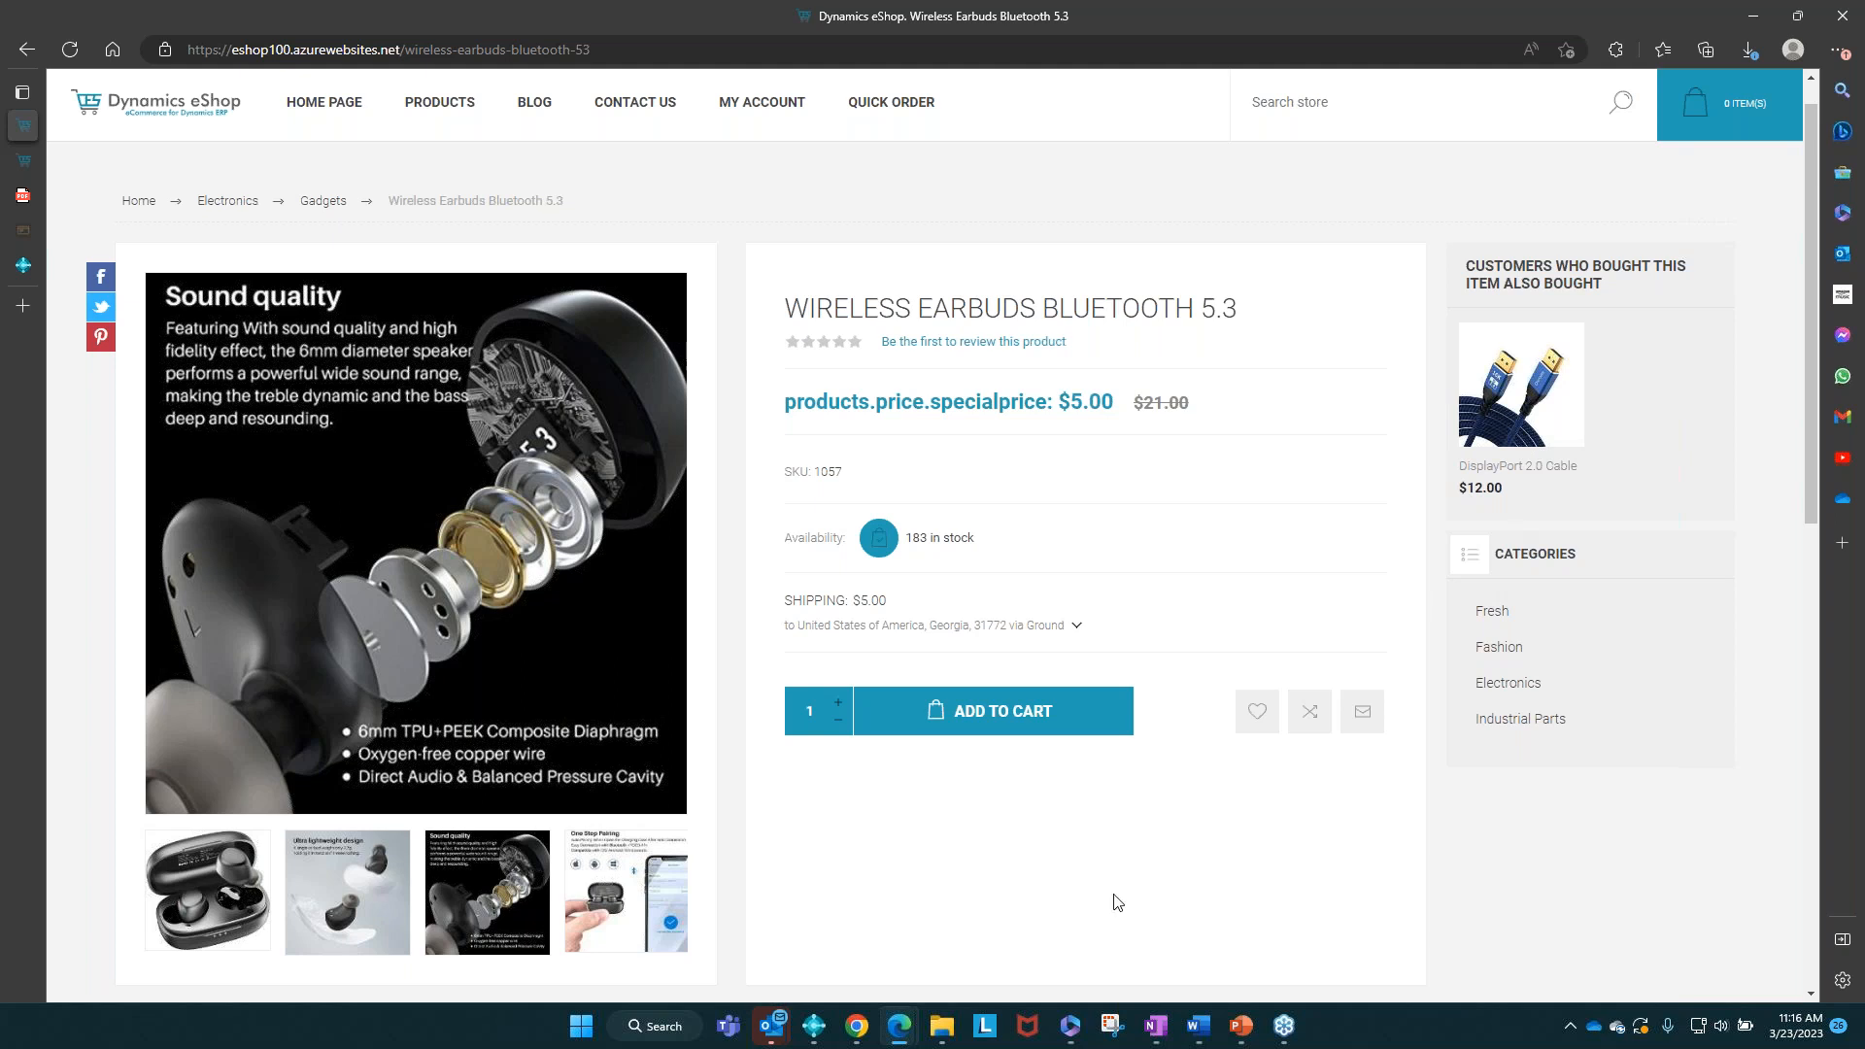
{"action": "left_click", "coordinate": [1023, 696]}
{"action": "left_click", "coordinate": [1061, 845]}
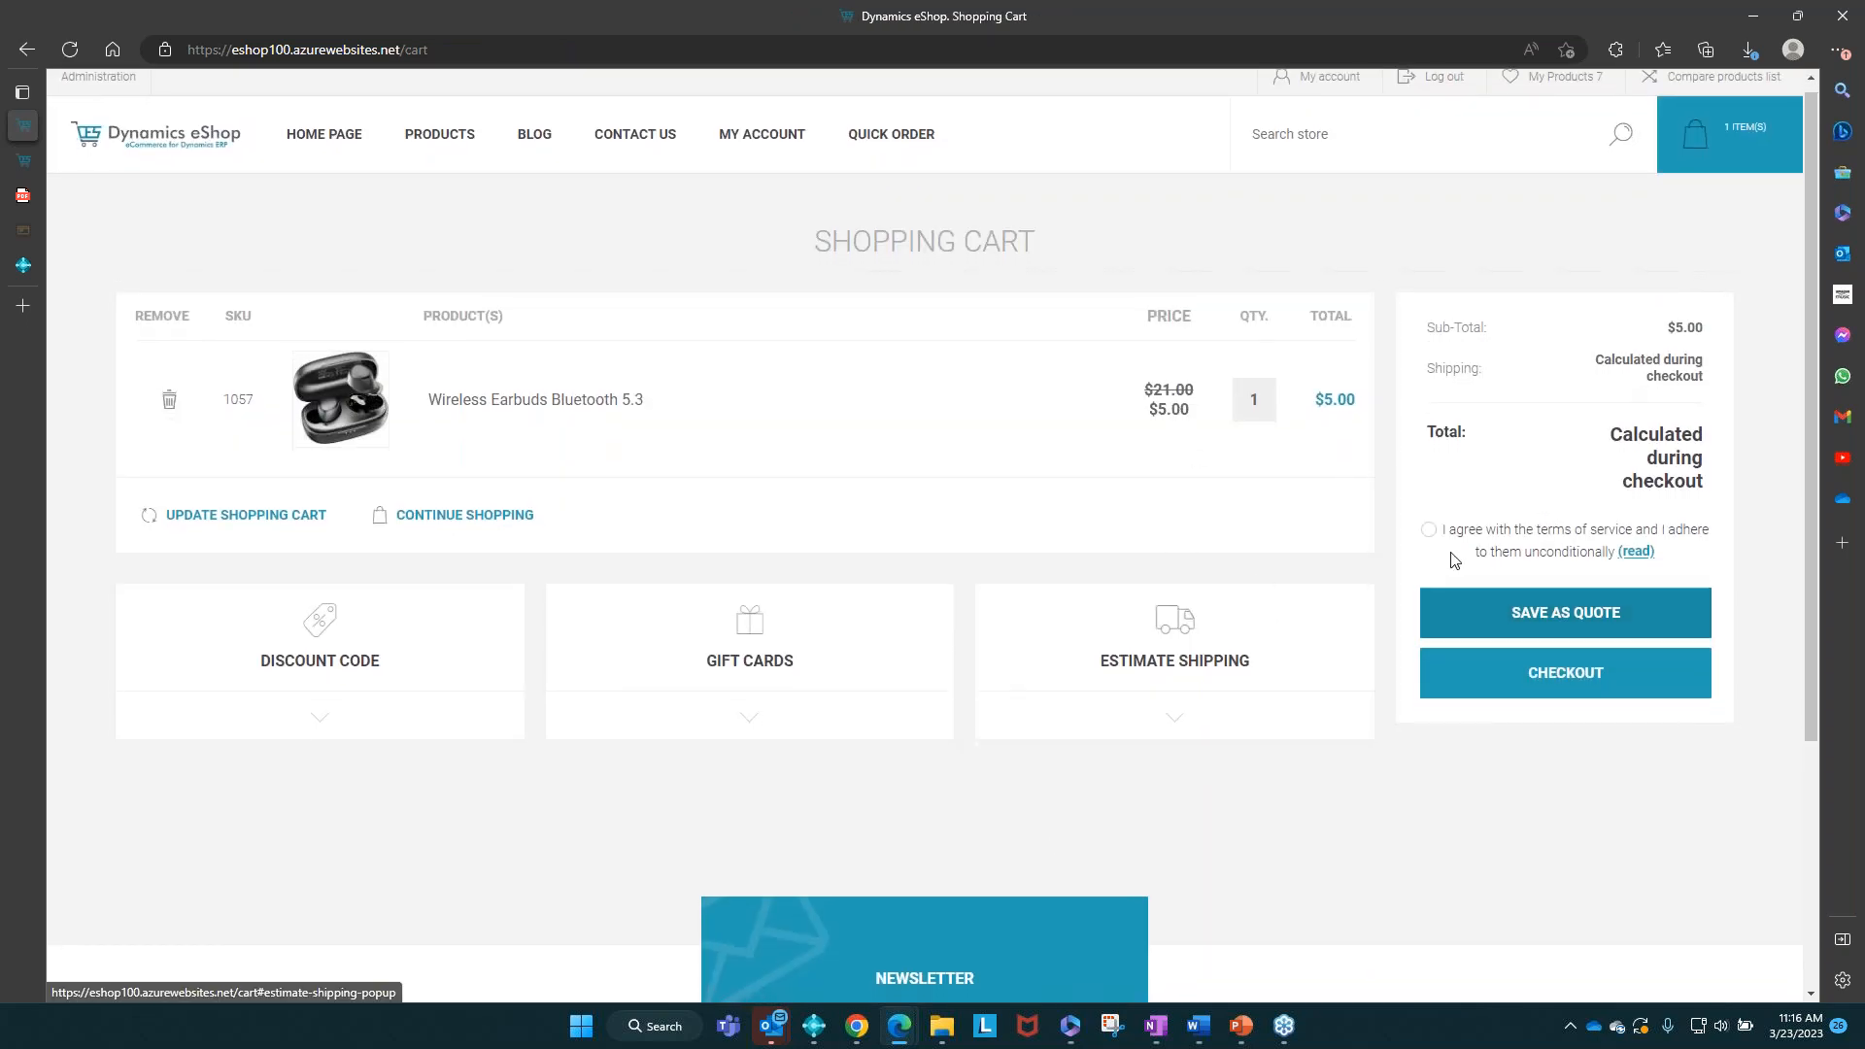
Step: Display the cart's discount code and gift card fields, view the shipping estimate options and close the estimate
{"action": "left_click", "coordinate": [460, 737]}
{"action": "left_click", "coordinate": [821, 726]}
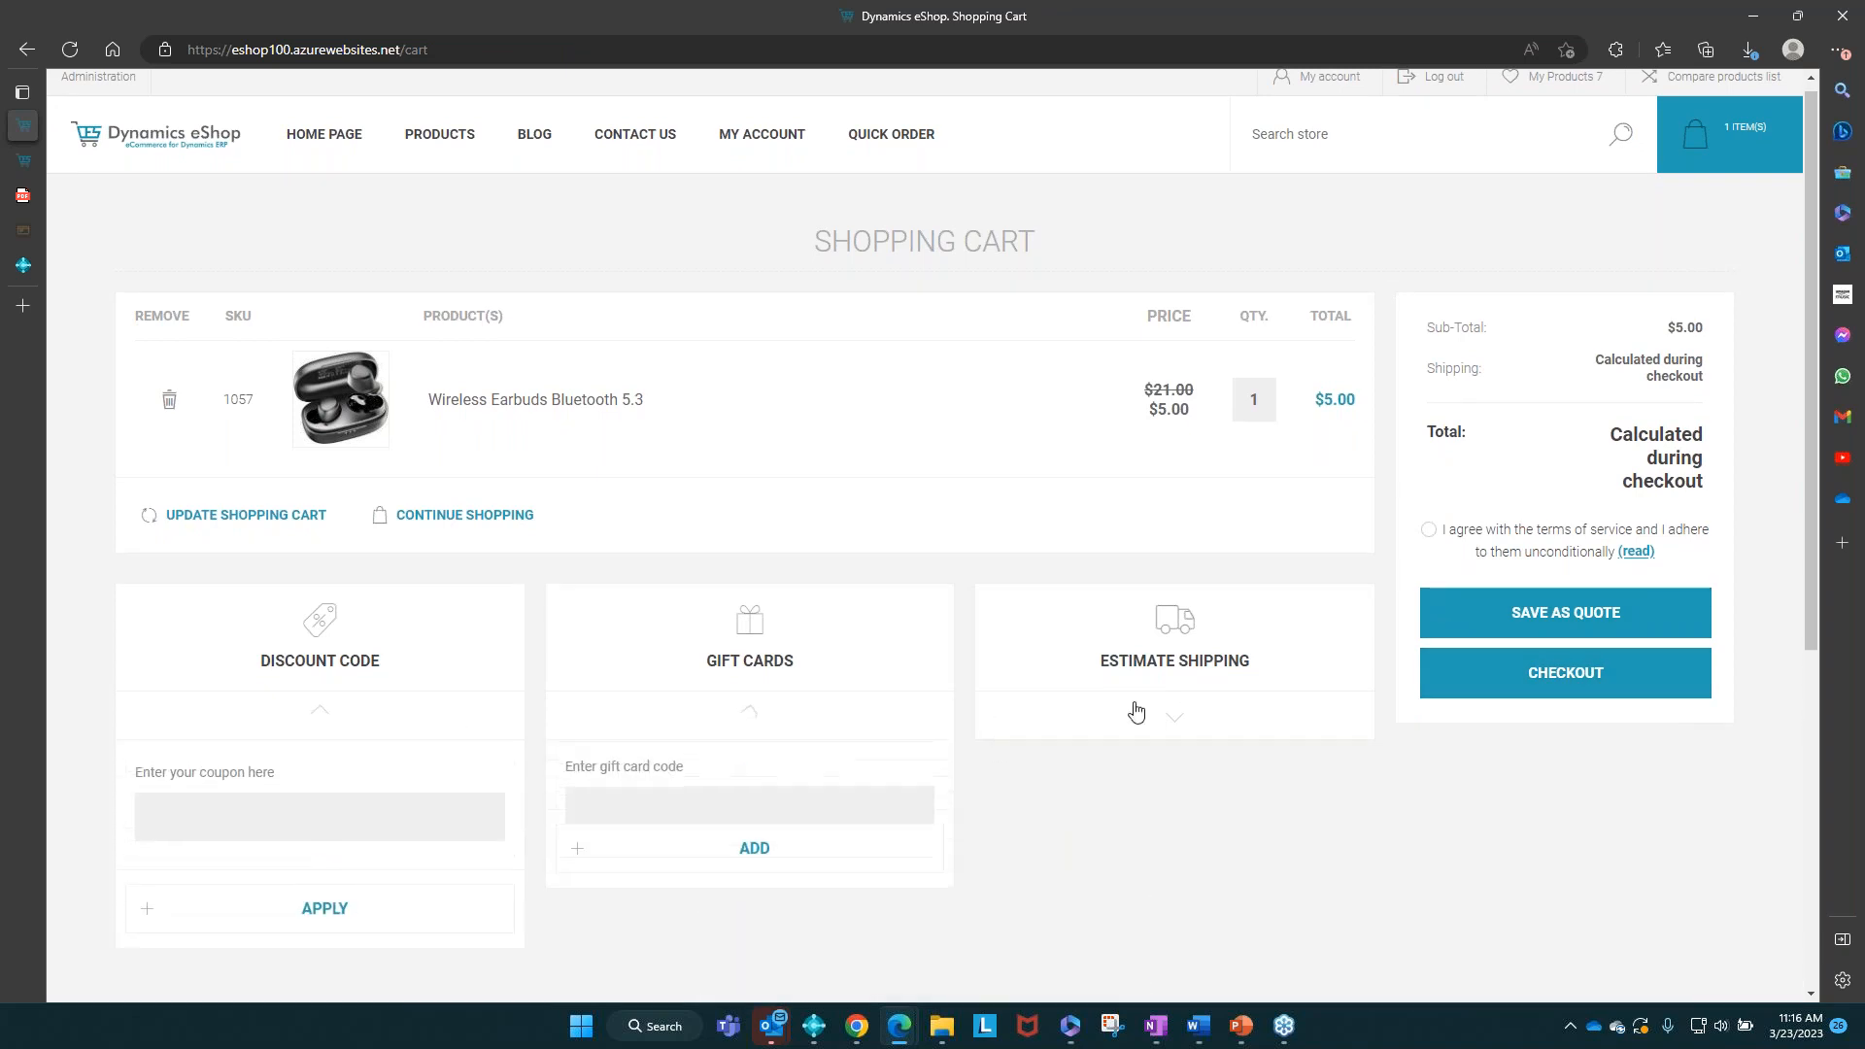
{"action": "left_click", "coordinate": [1137, 716]}
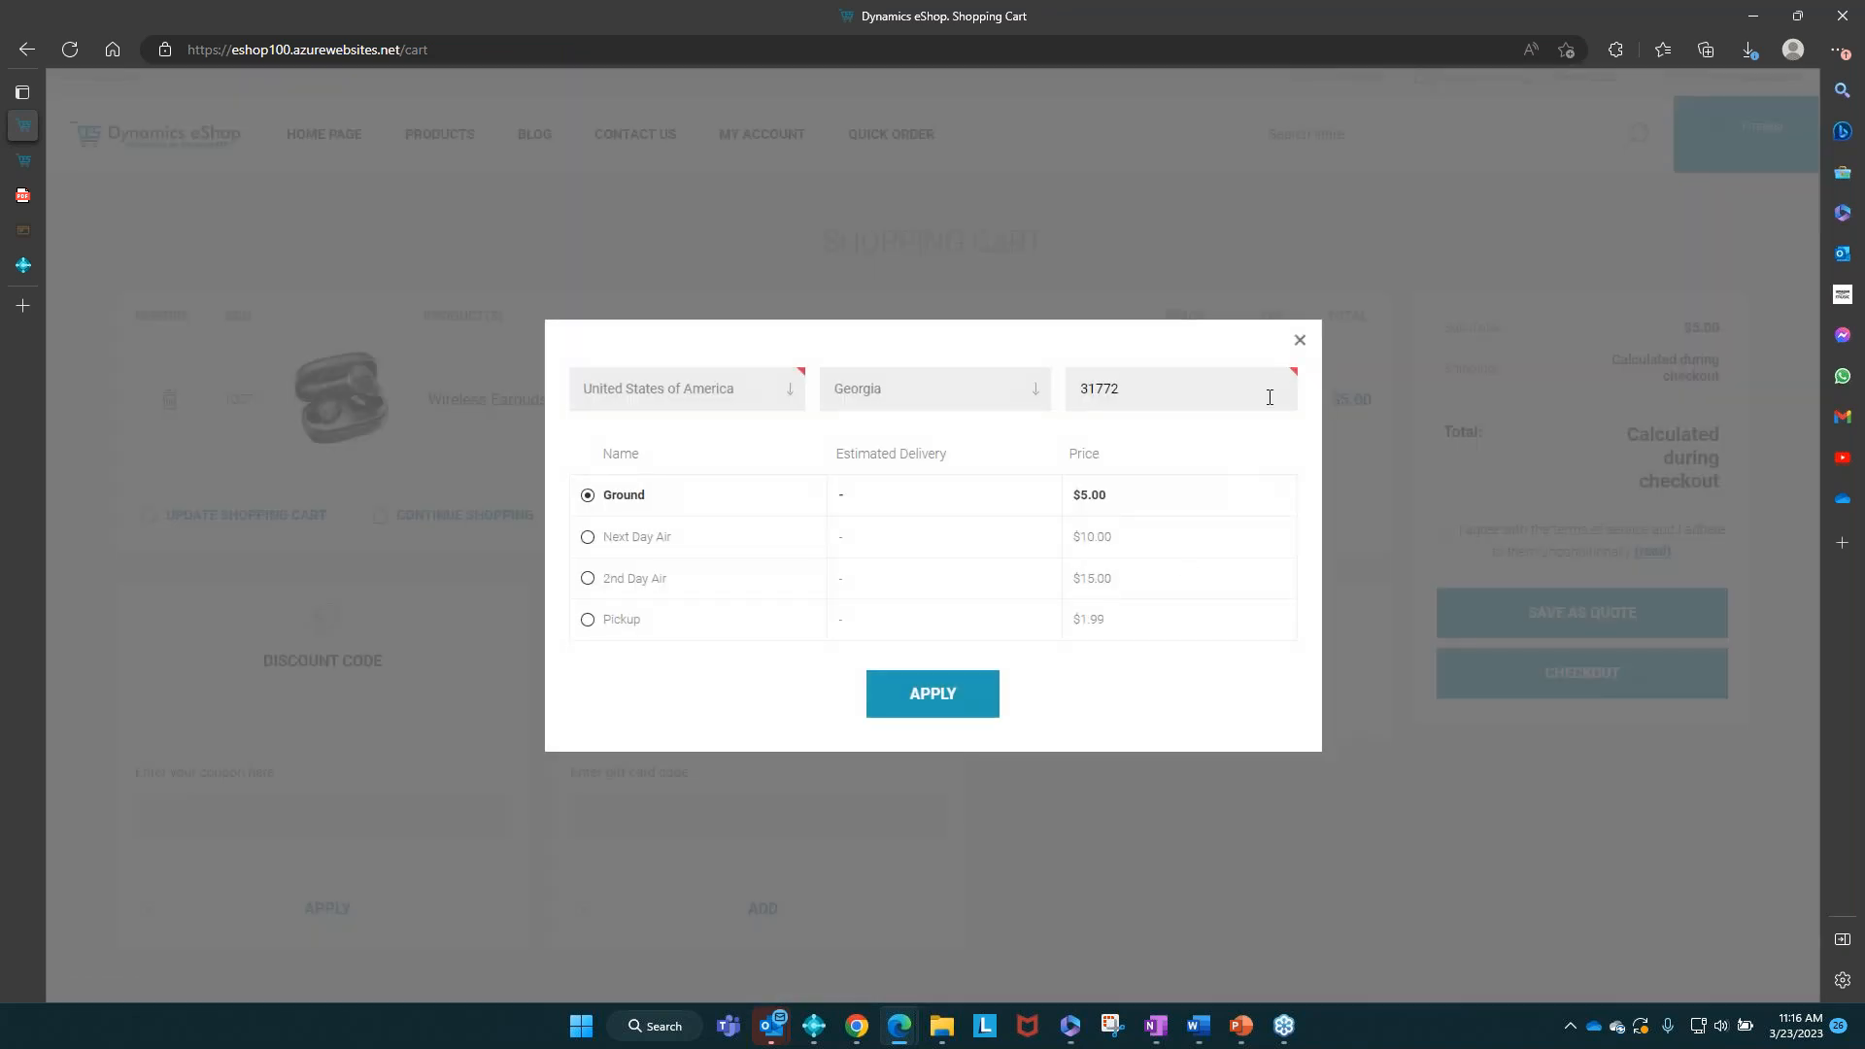
{"action": "left_click", "coordinate": [1300, 340]}
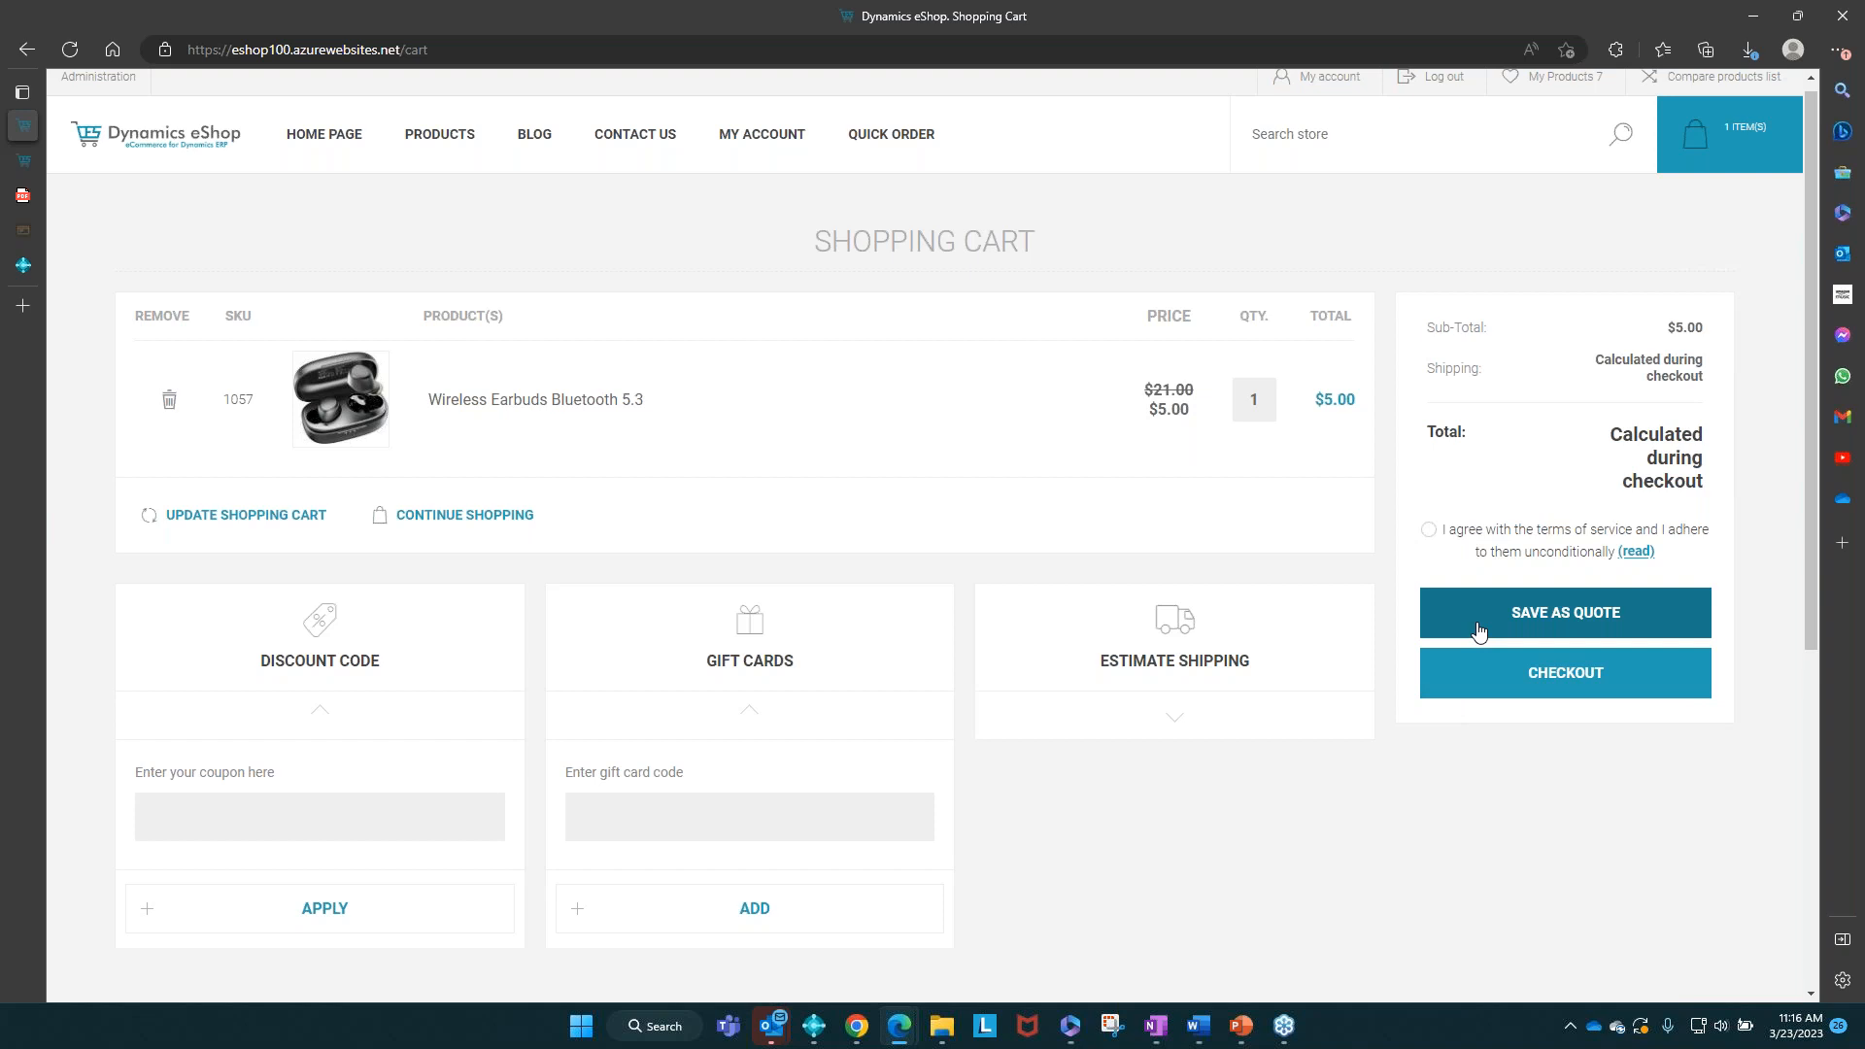
Step: Agree to the terms of service and proceed to checkout
{"action": "scroll", "coordinate": [1471, 617], "scroll_direction": "up", "scroll_amount": 1}
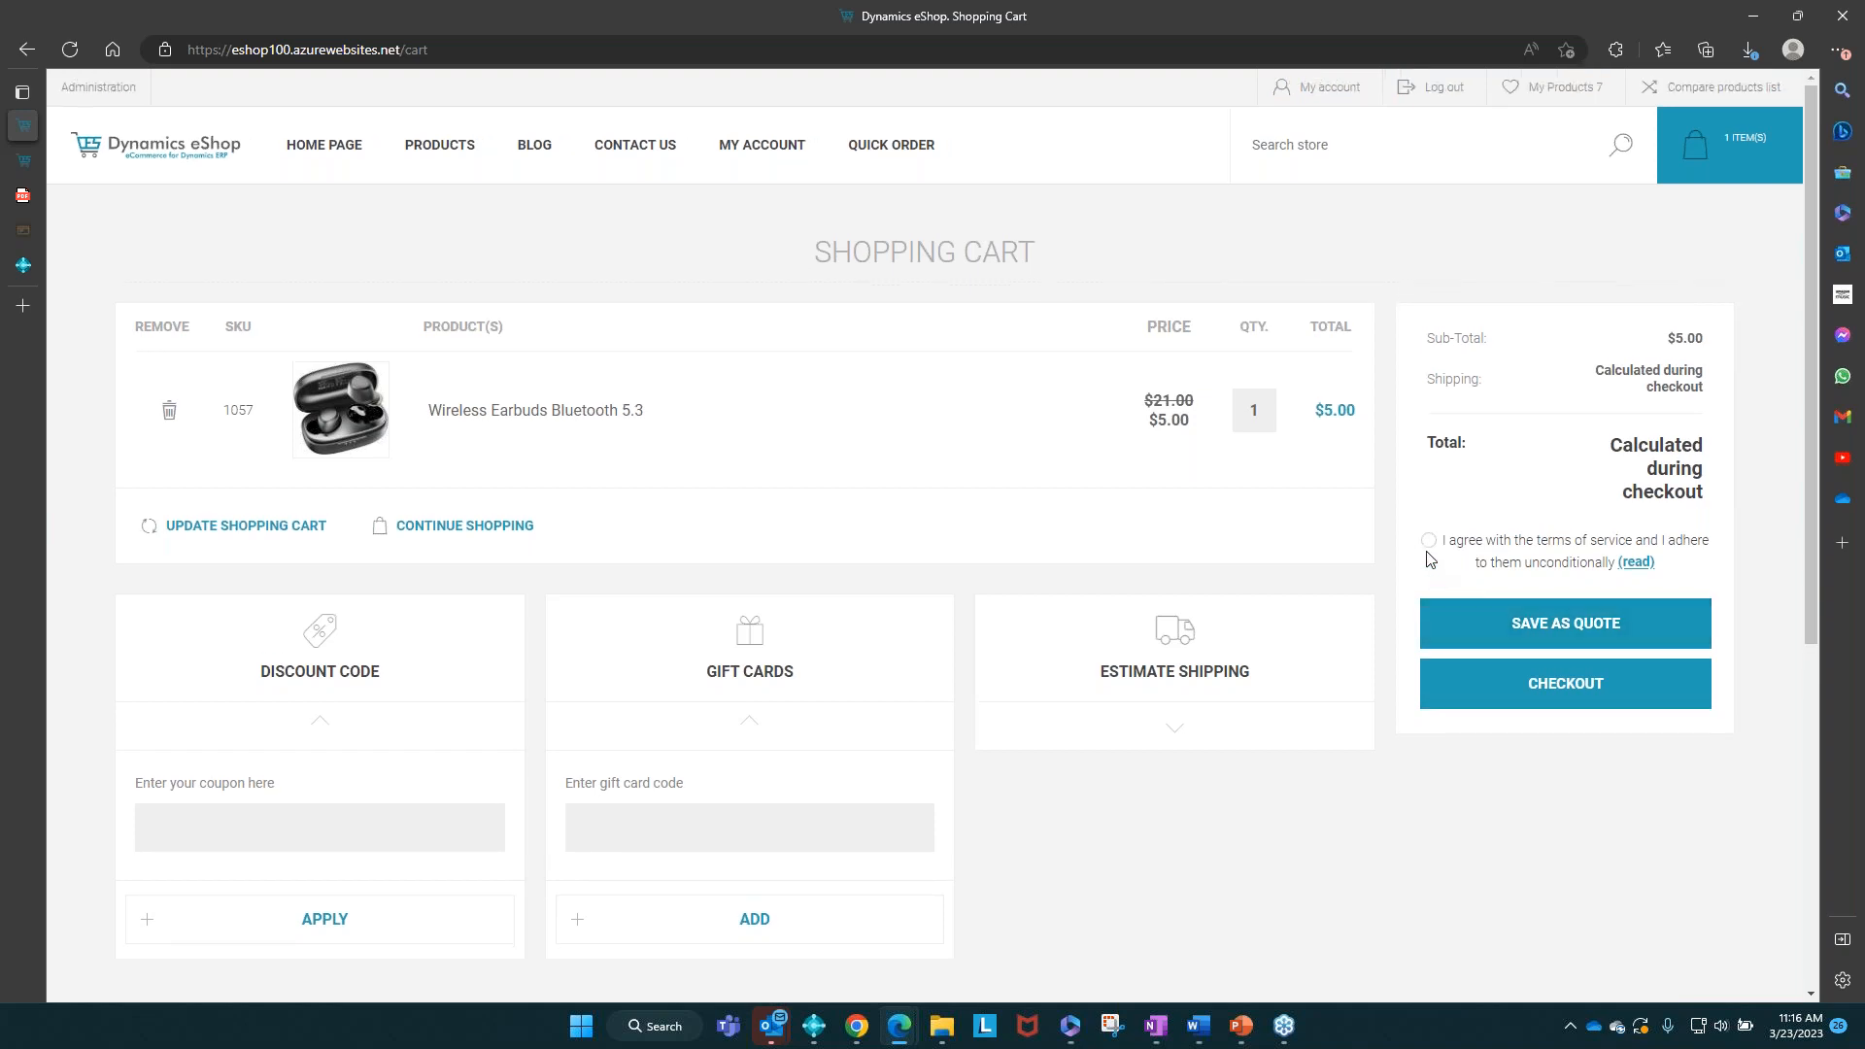
{"action": "left_click", "coordinate": [1428, 541]}
{"action": "left_click", "coordinate": [1520, 699]}
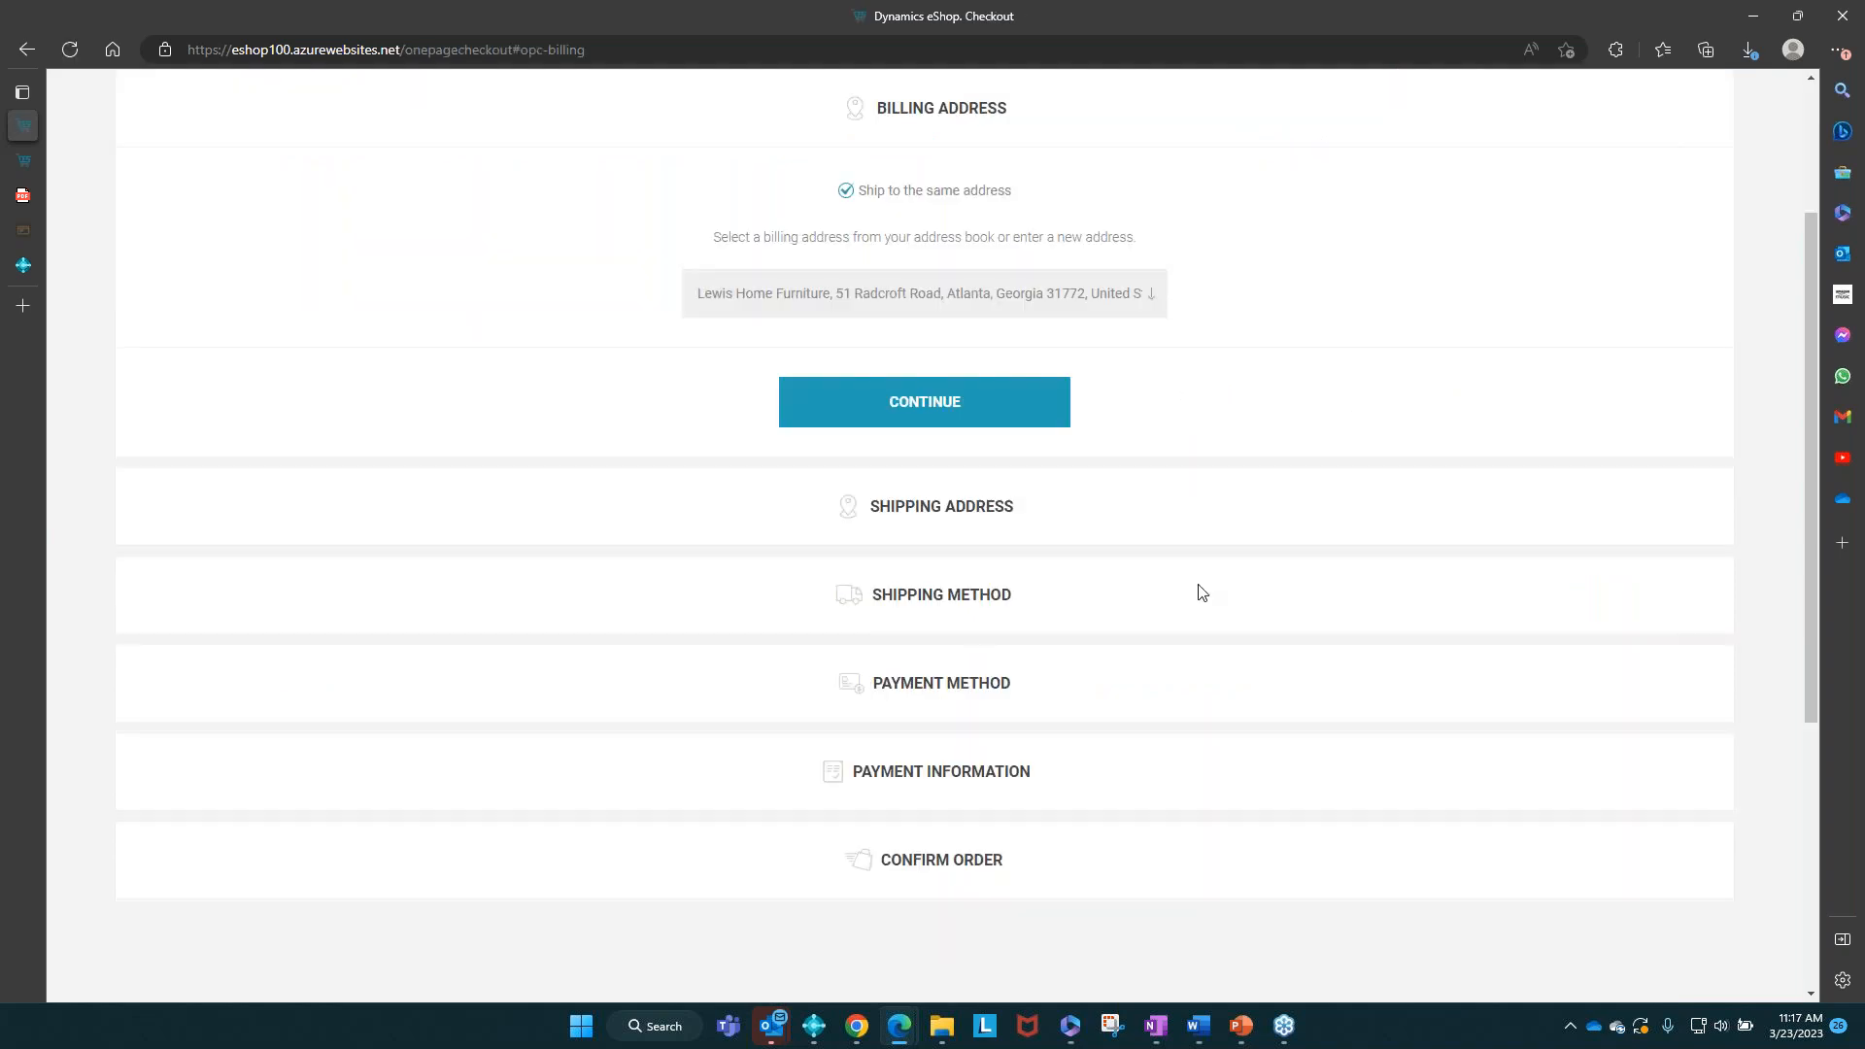
Step: View the saved billing addresses, keep the preselected address for billing and shipping, and continue with the Ground shipping method
{"action": "left_click", "coordinate": [1072, 299]}
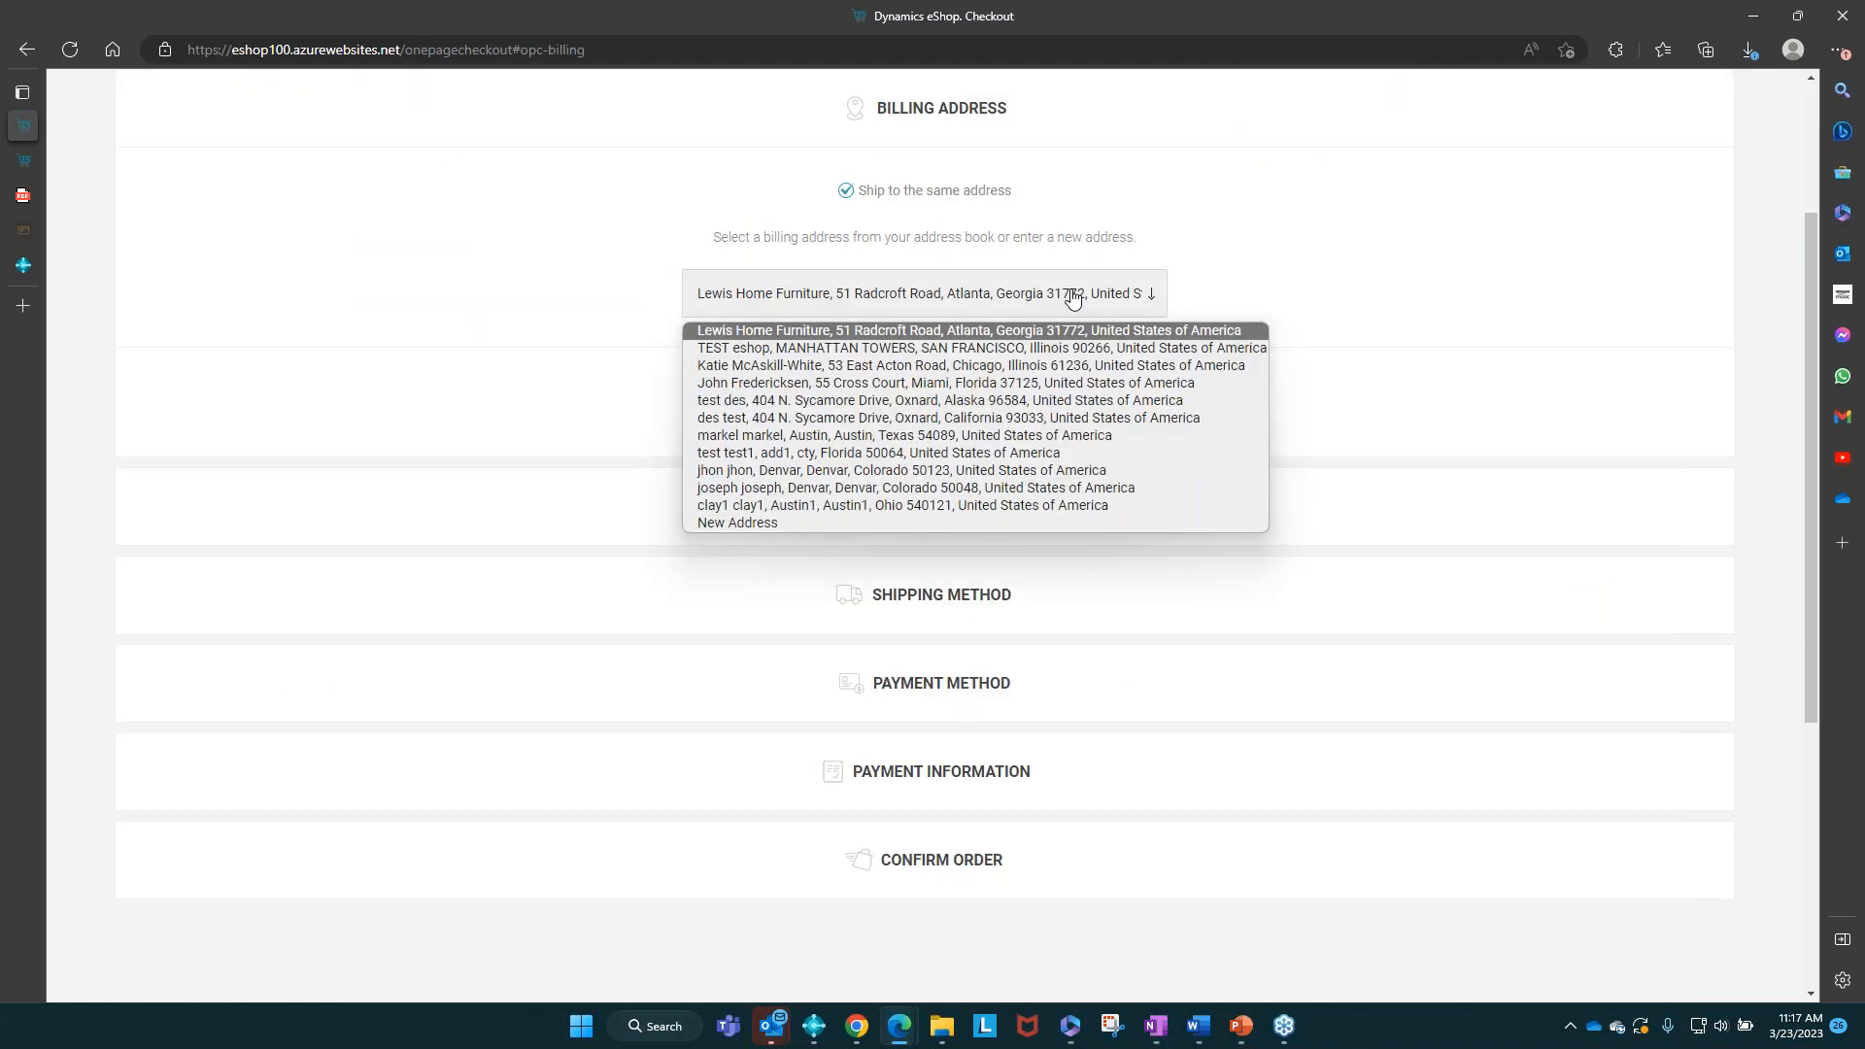
{"action": "left_click", "coordinate": [1344, 263]}
{"action": "left_click", "coordinate": [908, 400]}
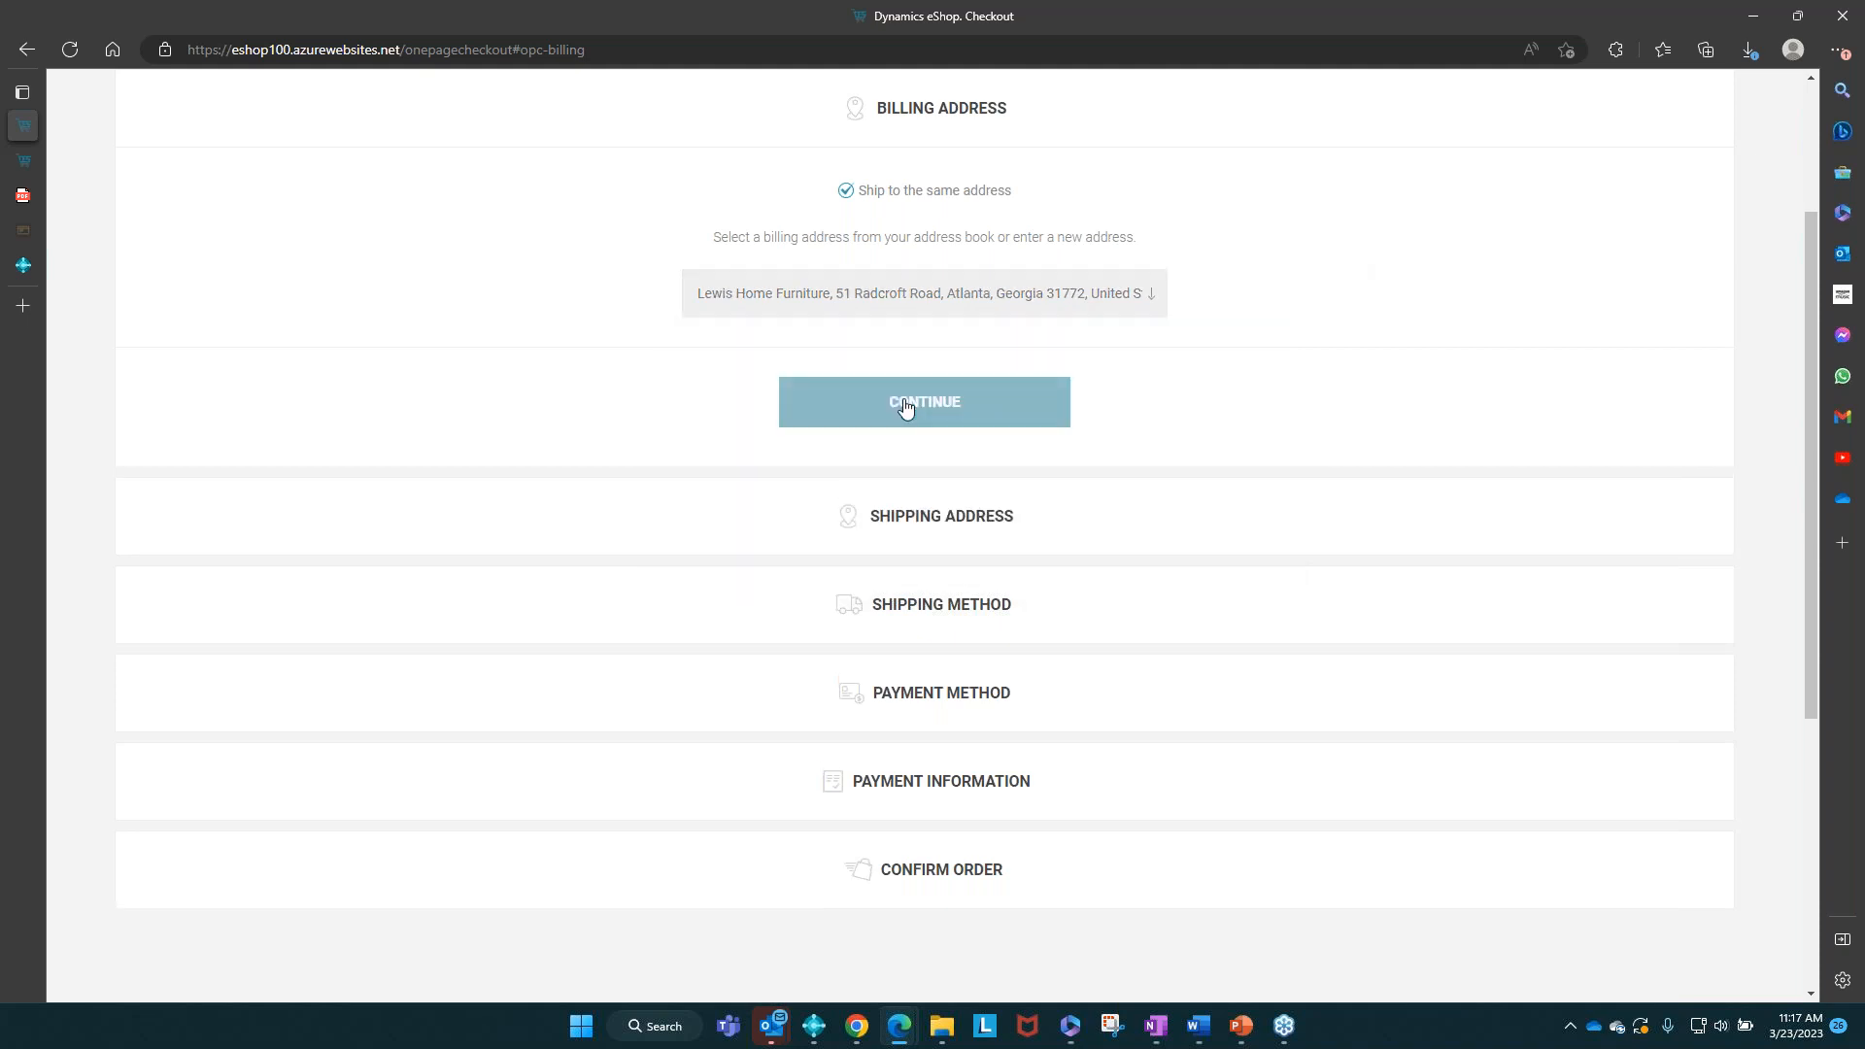
{"action": "left_click", "coordinate": [1162, 440]}
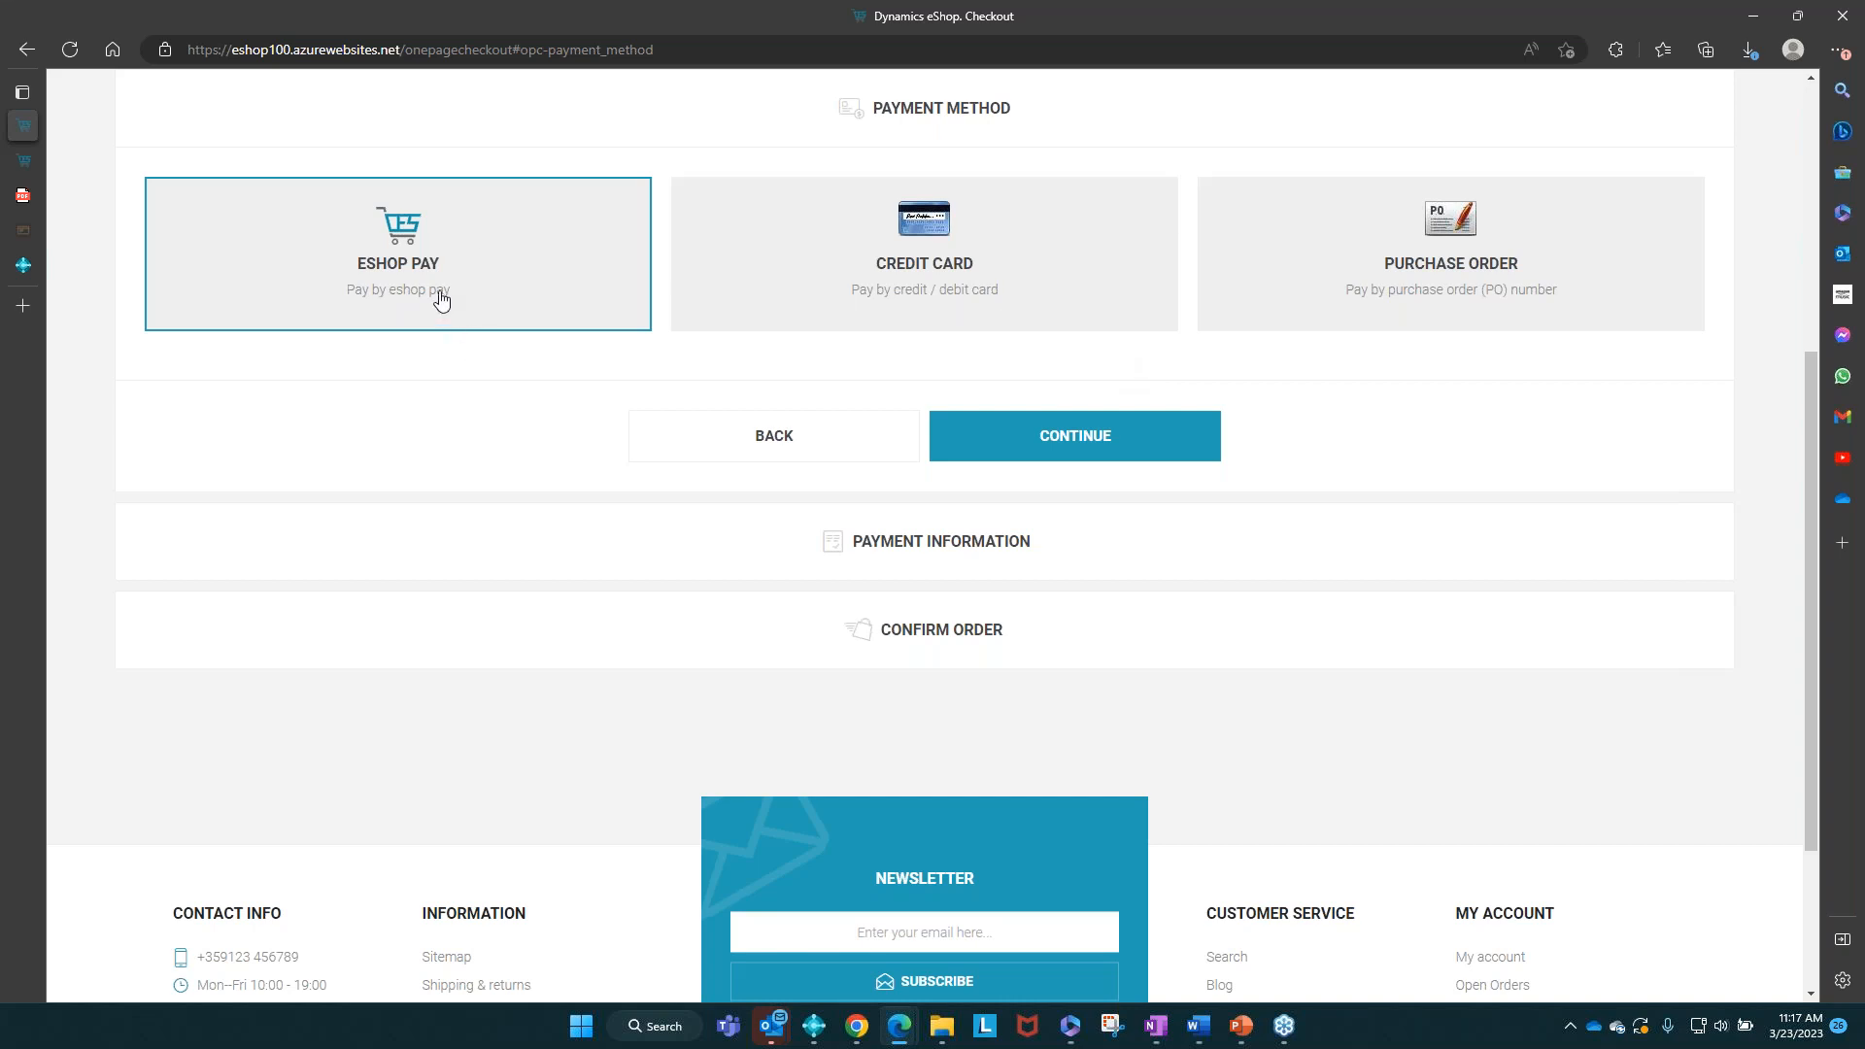
Step: Choose eShop Pay as the payment method, view its payment types and select a saved VISA card from the existing profiles
{"action": "left_click", "coordinate": [971, 432]}
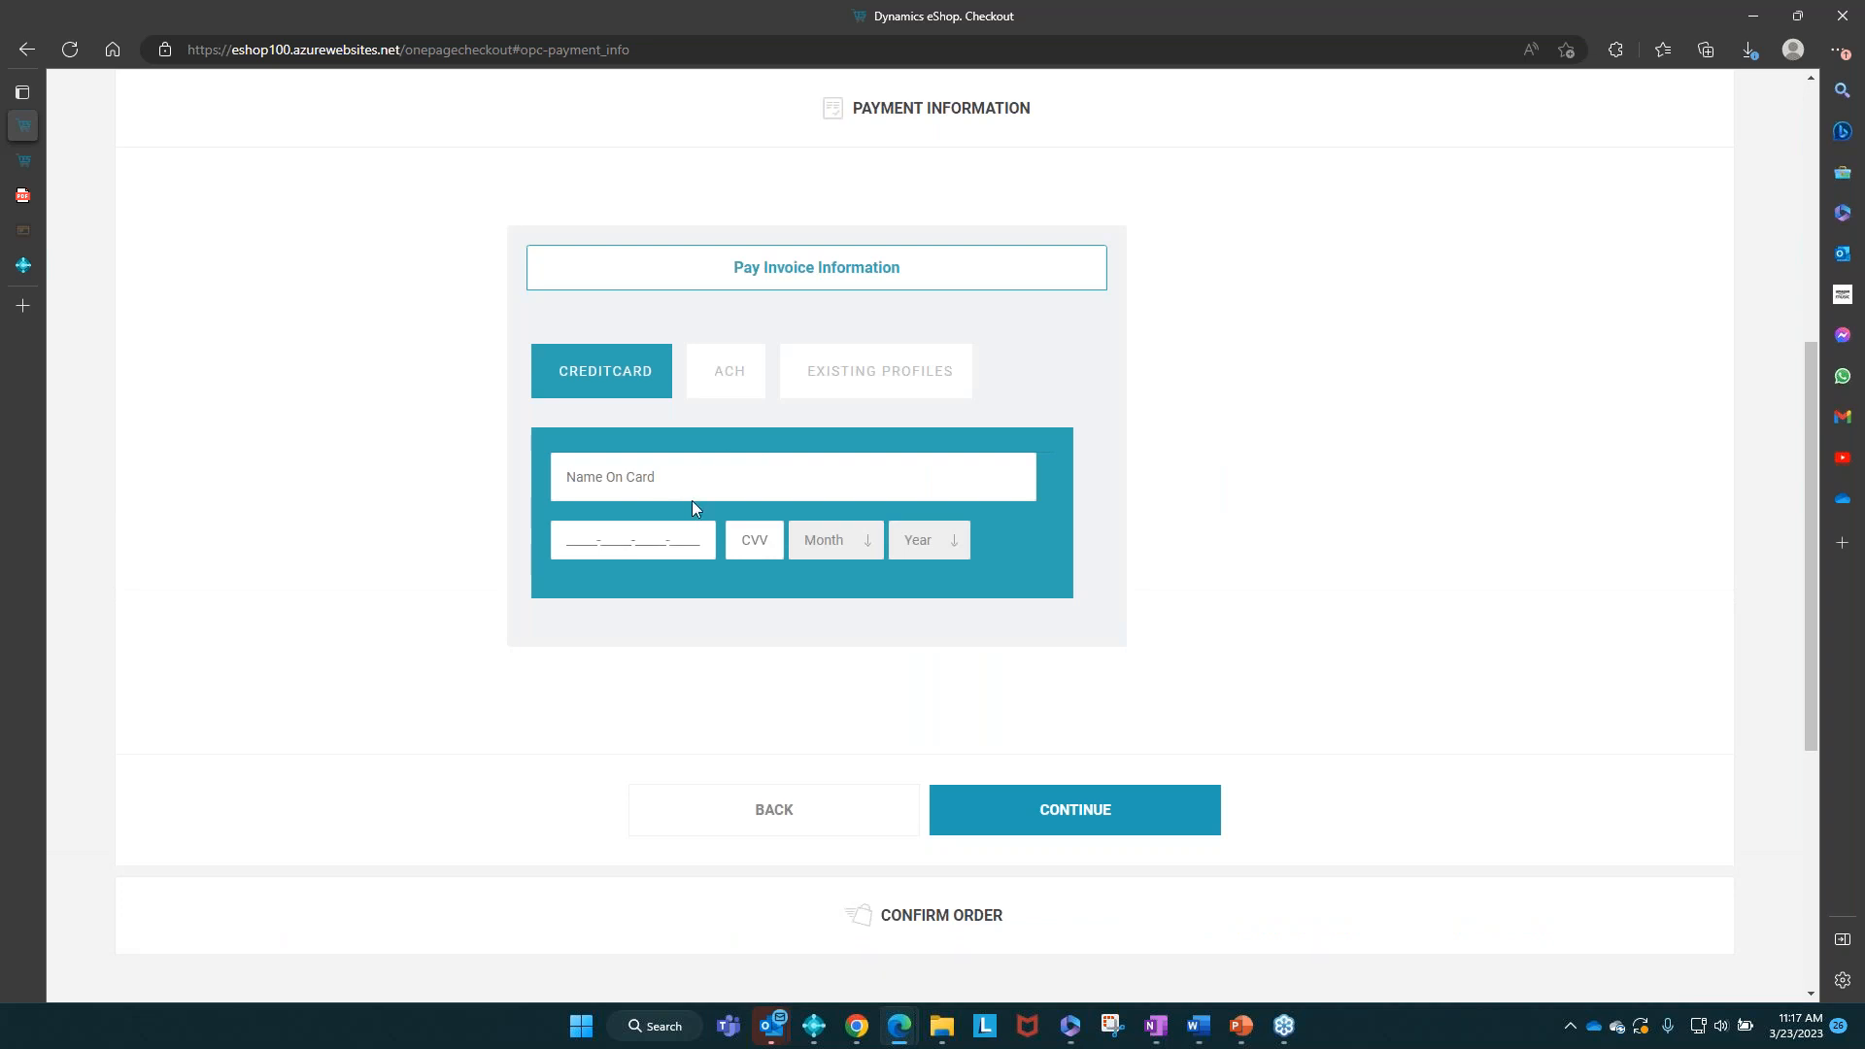
{"action": "left_click", "coordinate": [754, 379]}
{"action": "left_click", "coordinate": [865, 370]}
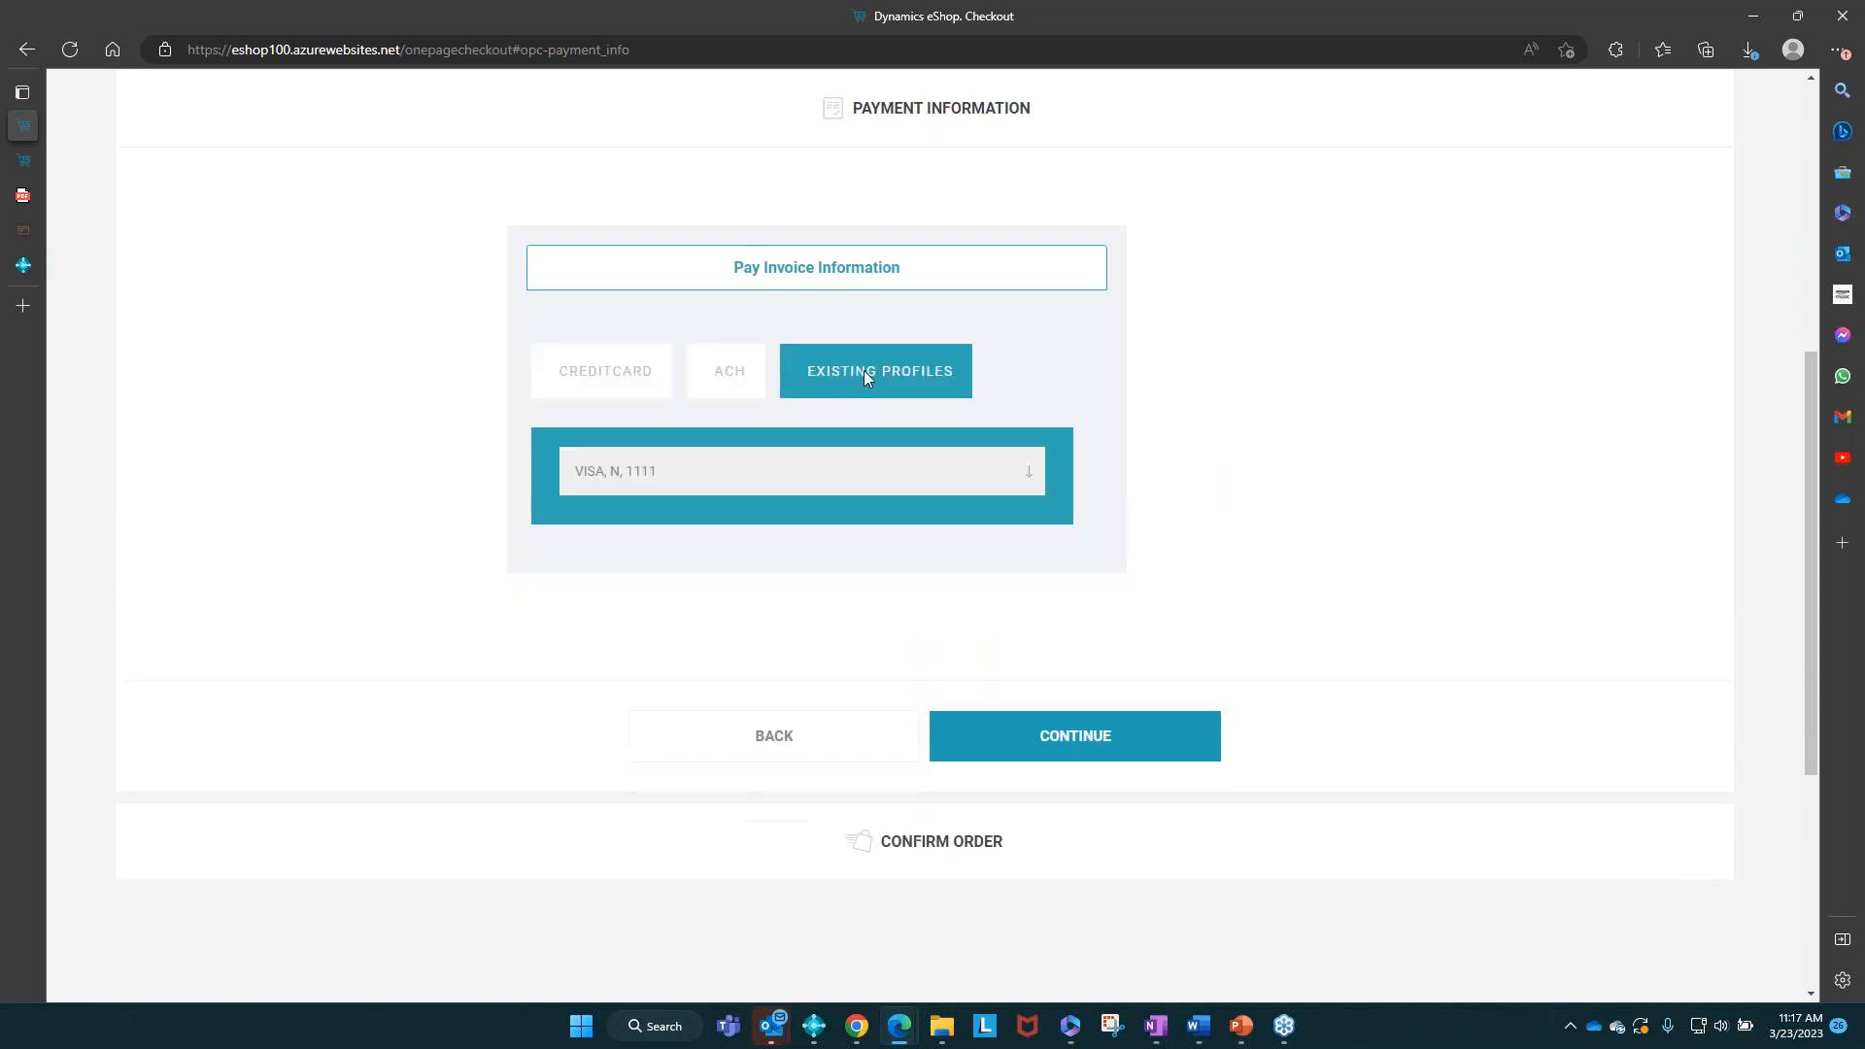
{"action": "left_click", "coordinate": [819, 472]}
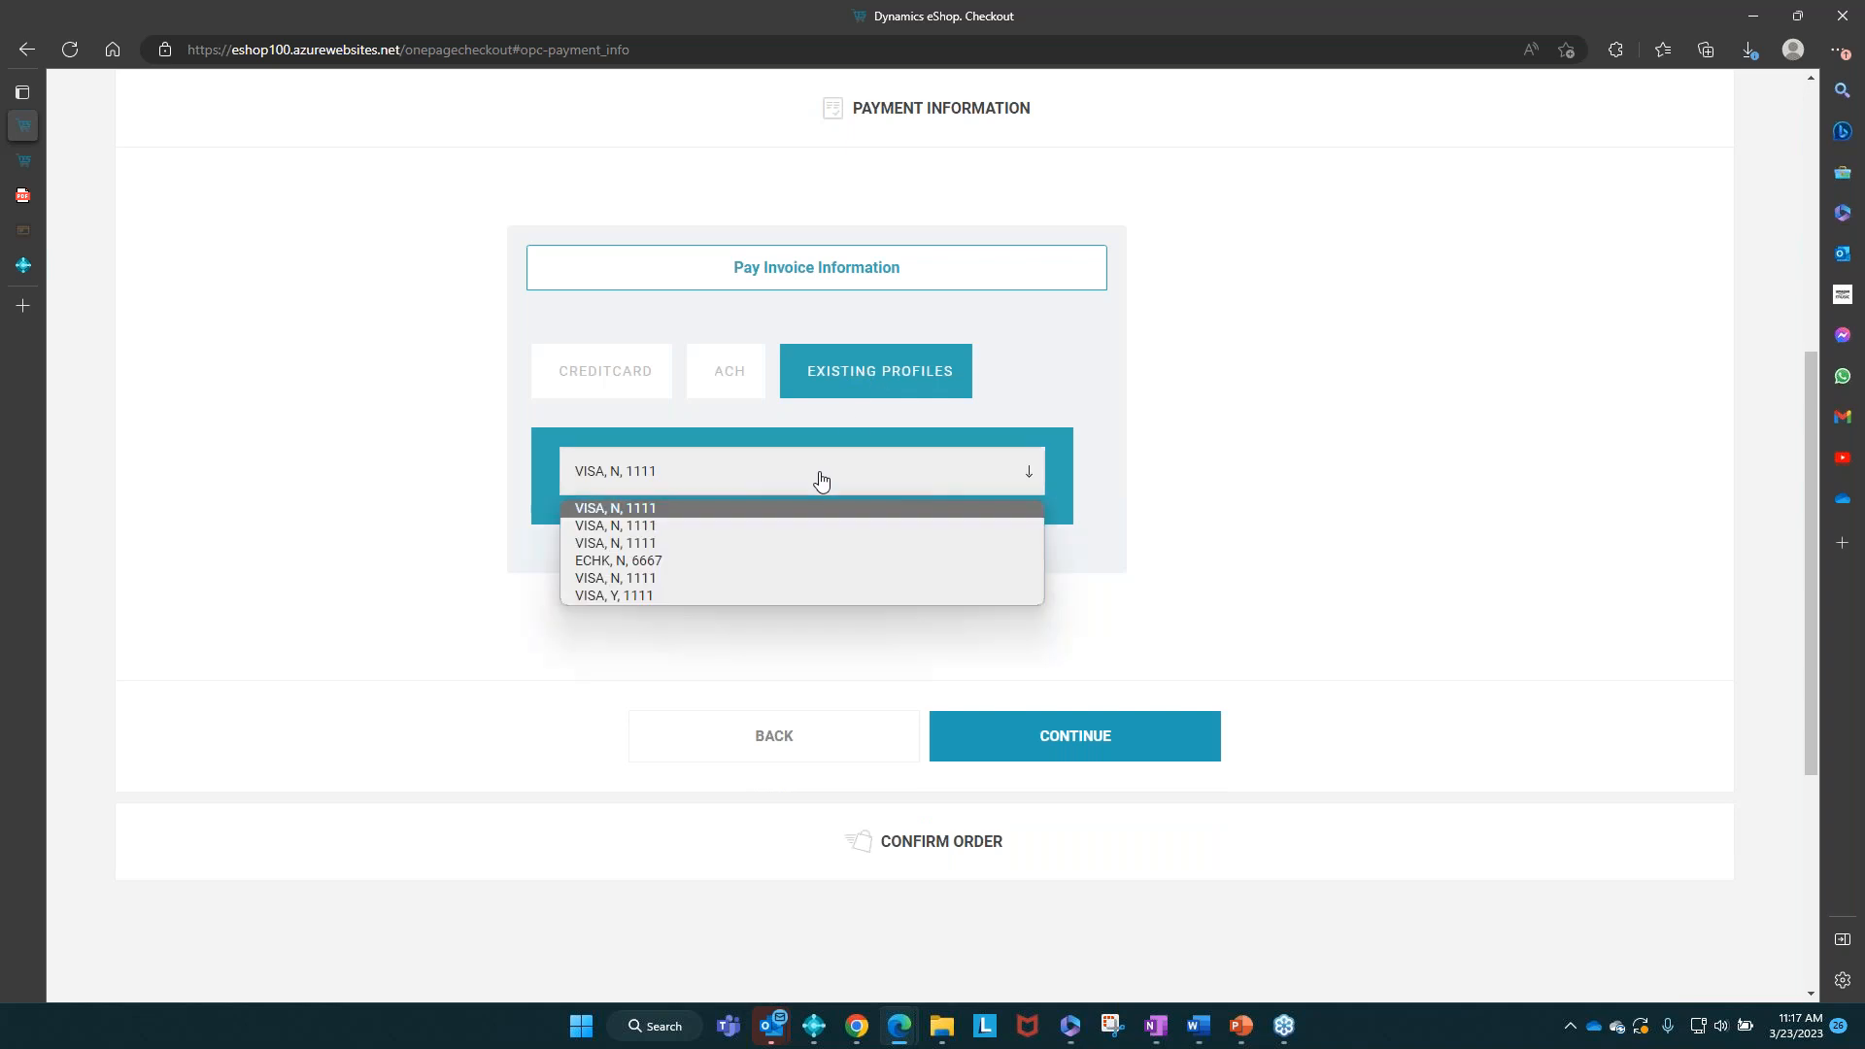
{"action": "left_click", "coordinate": [777, 577]}
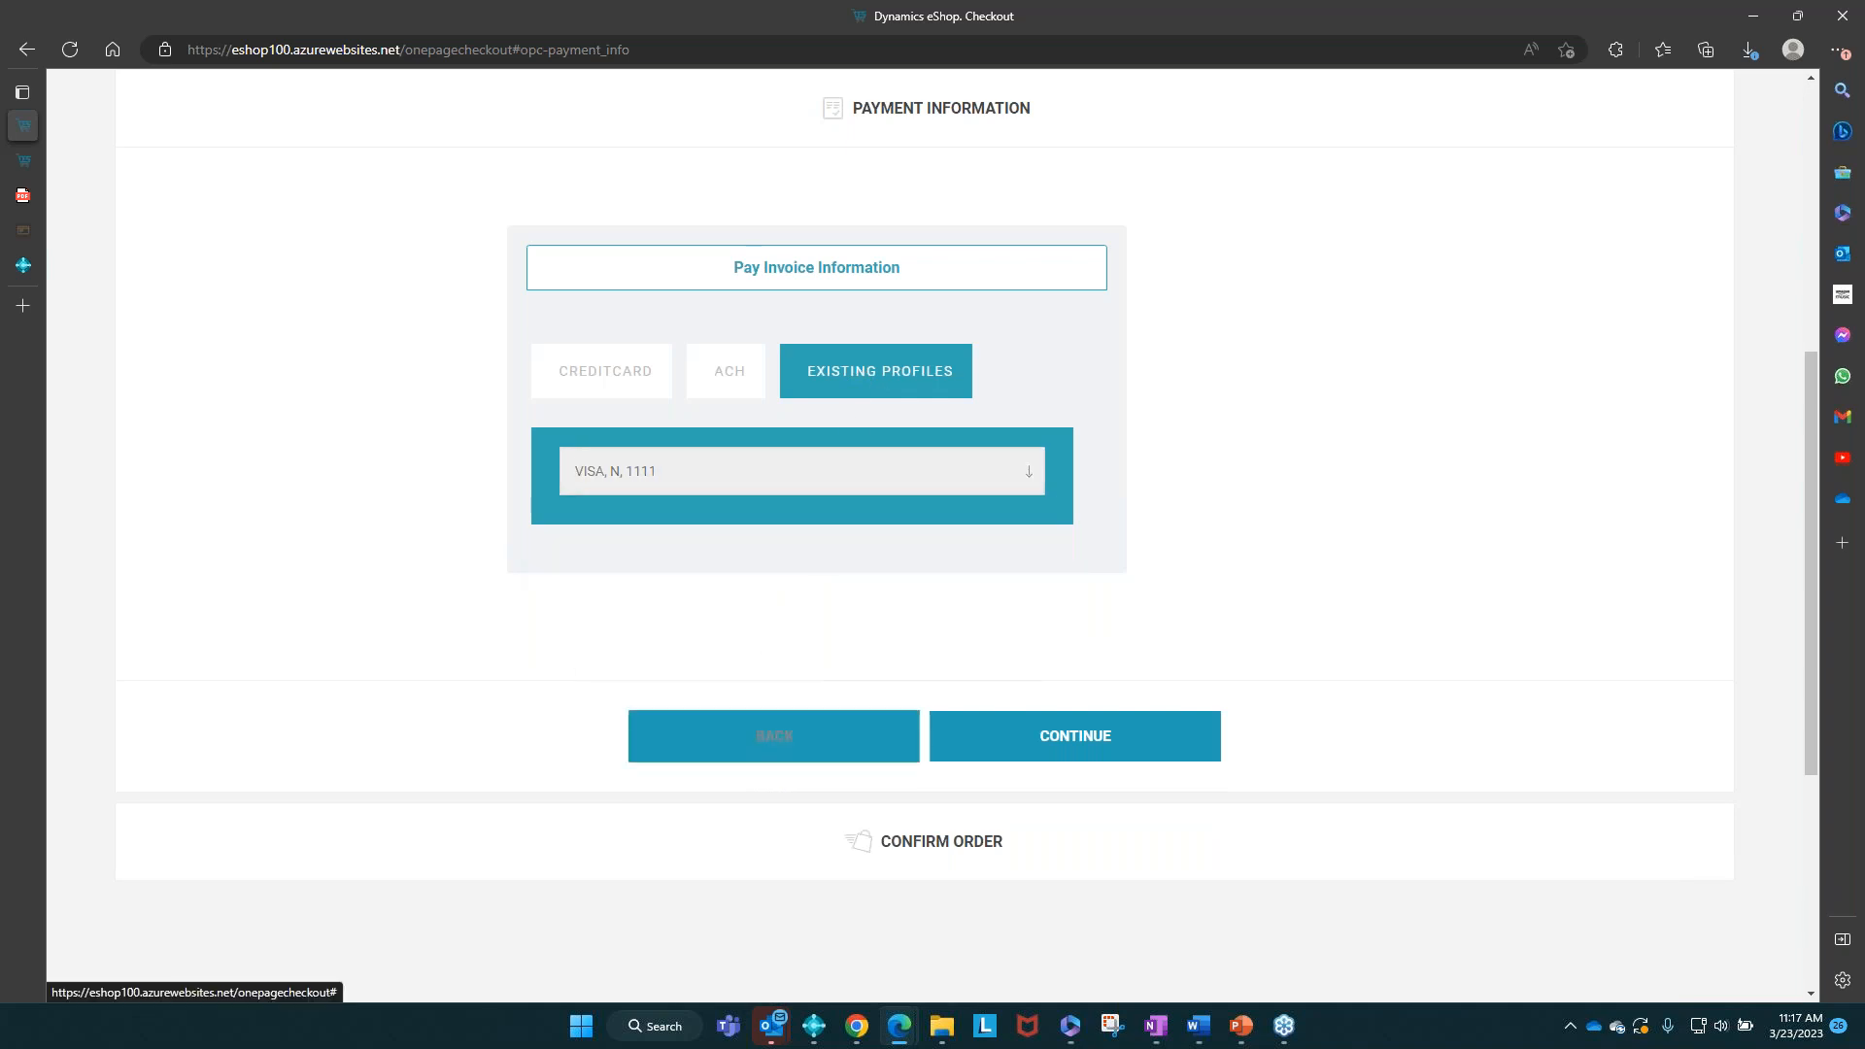
Step: Submit the payment information and confirm the earbuds order
{"action": "left_click", "coordinate": [1032, 735]}
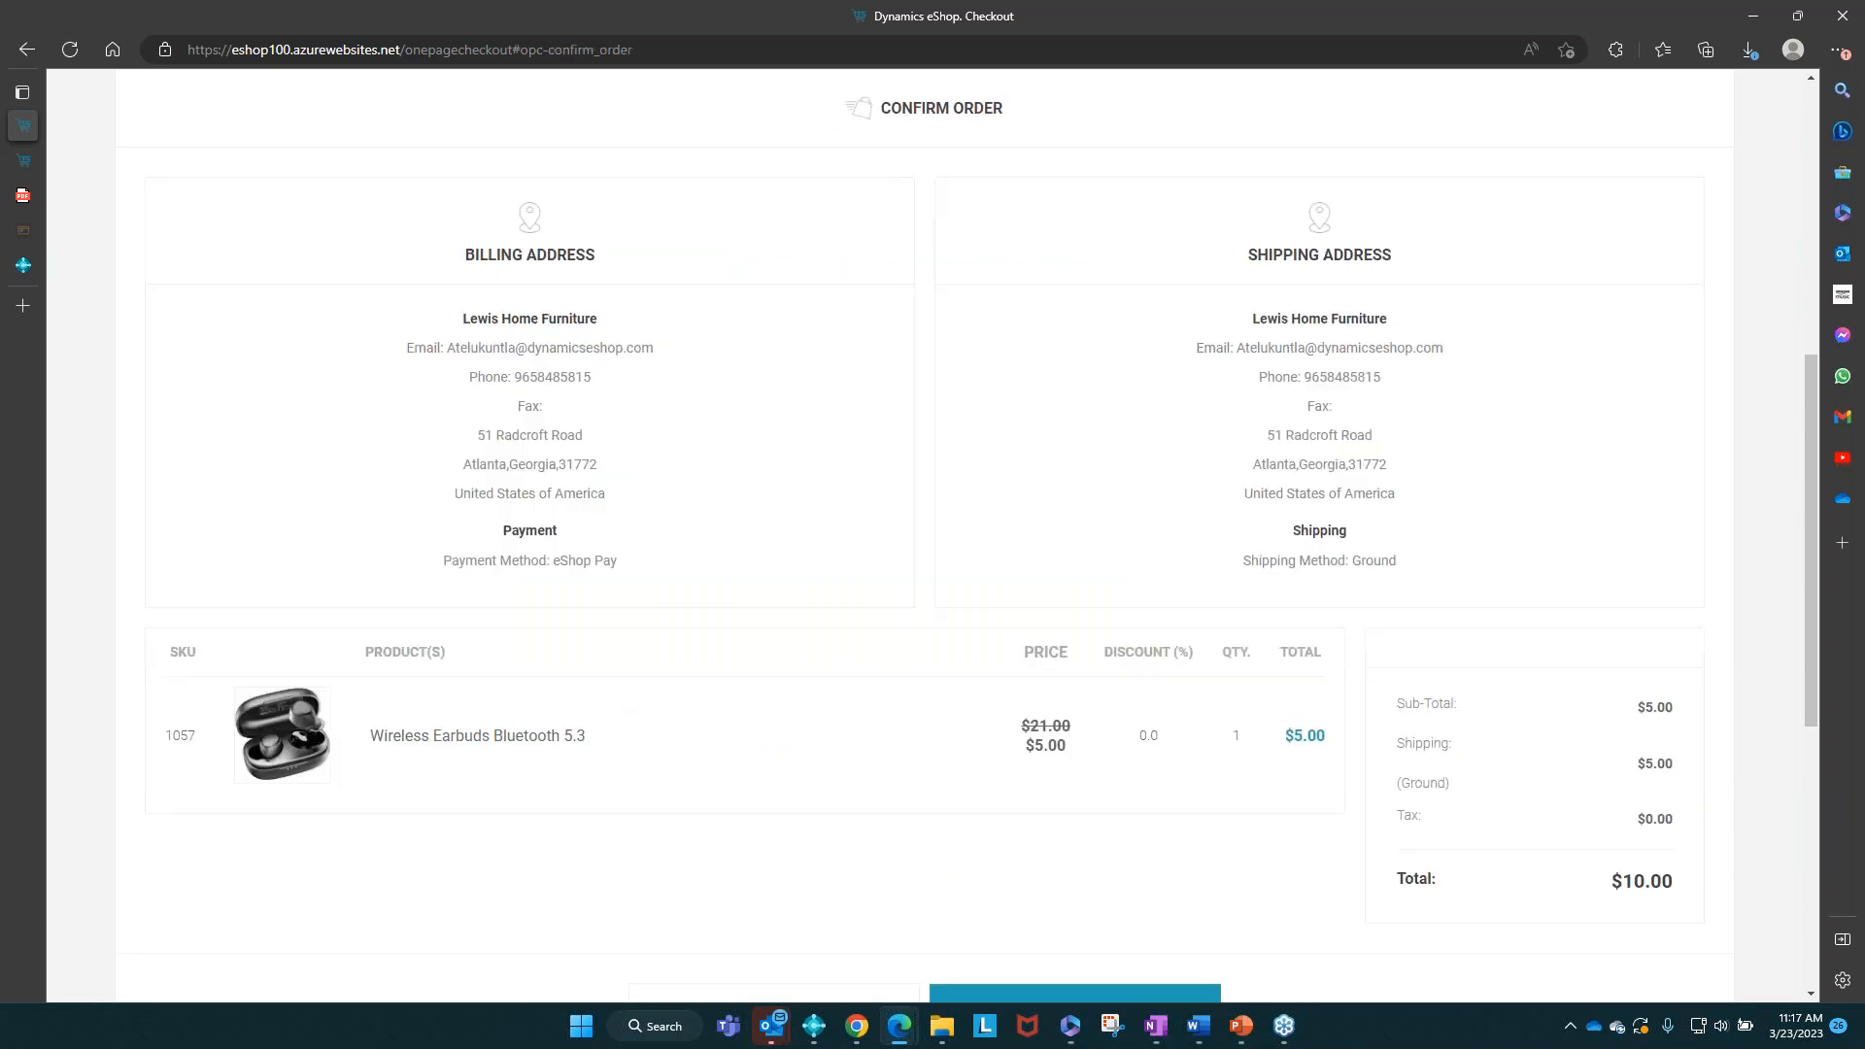
{"action": "scroll", "coordinate": [1052, 840], "scroll_direction": "down", "scroll_amount": 2}
{"action": "left_click", "coordinate": [1052, 841]}
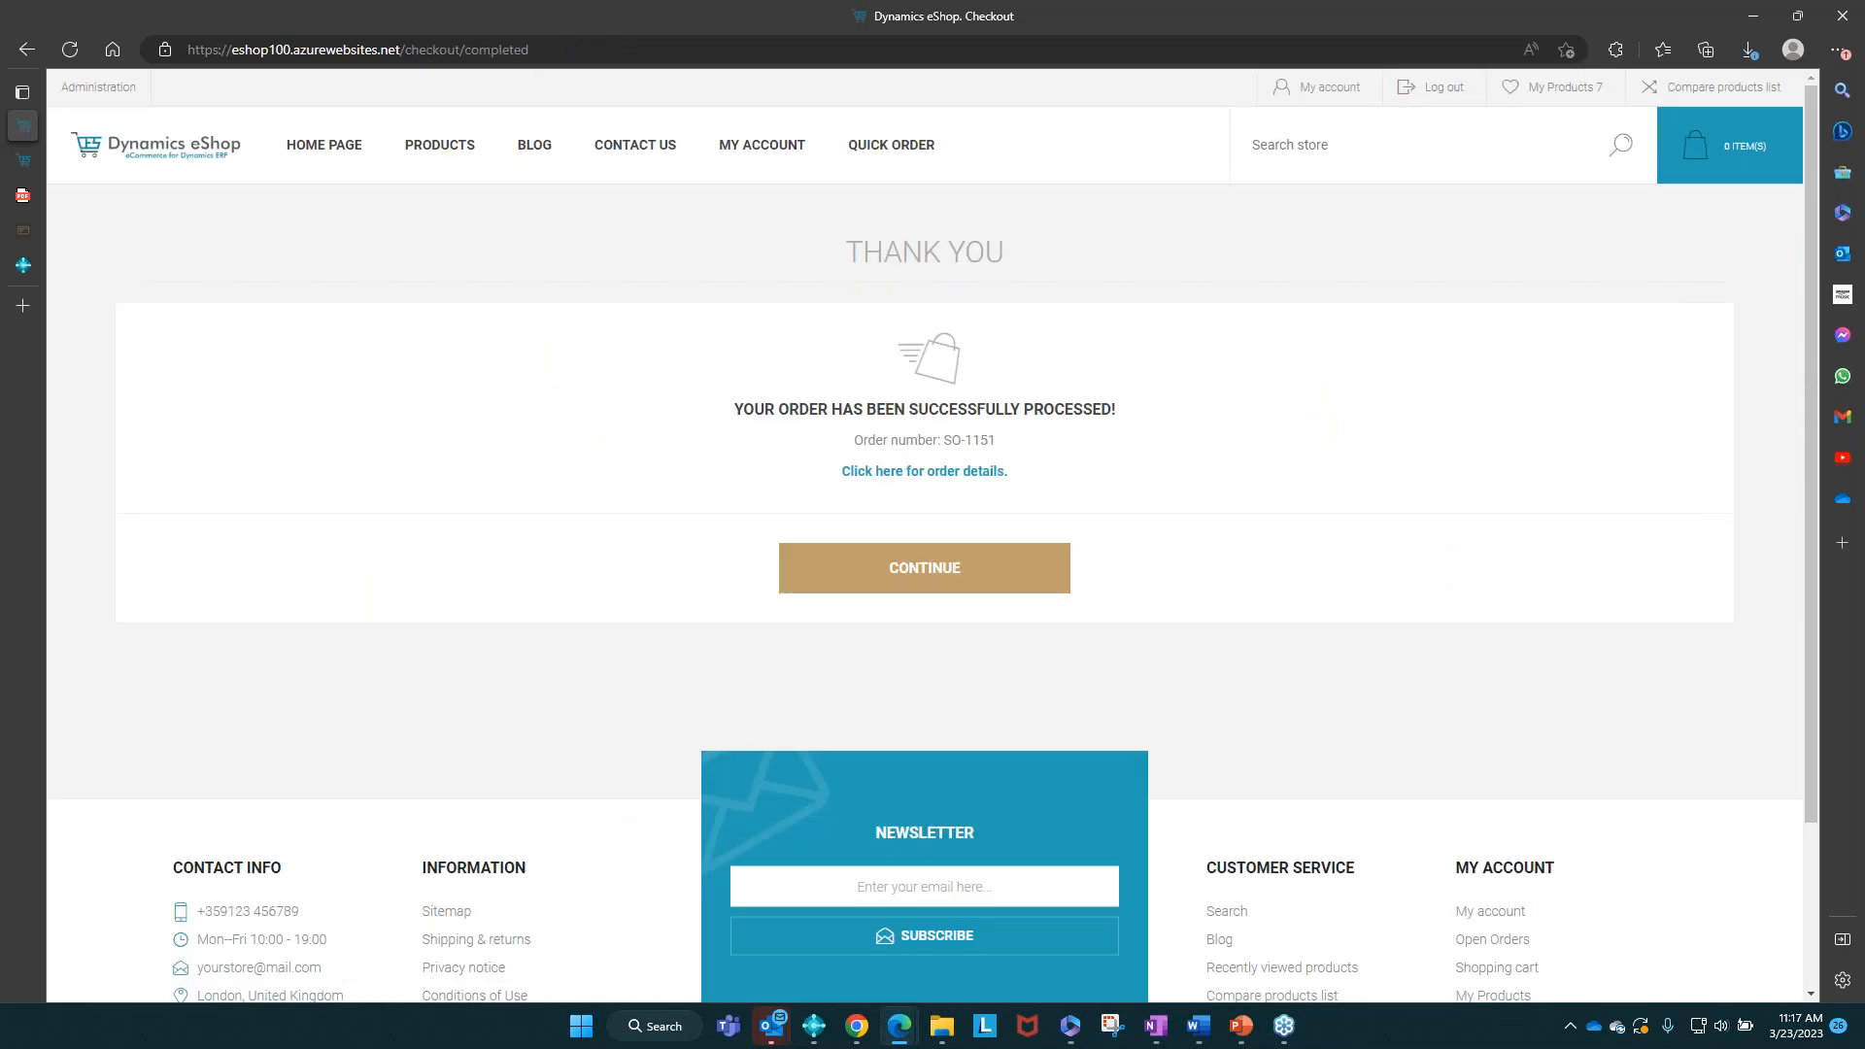
Step: Copy the order number from the order completion page
{"action": "right_click", "coordinate": [1003, 439]}
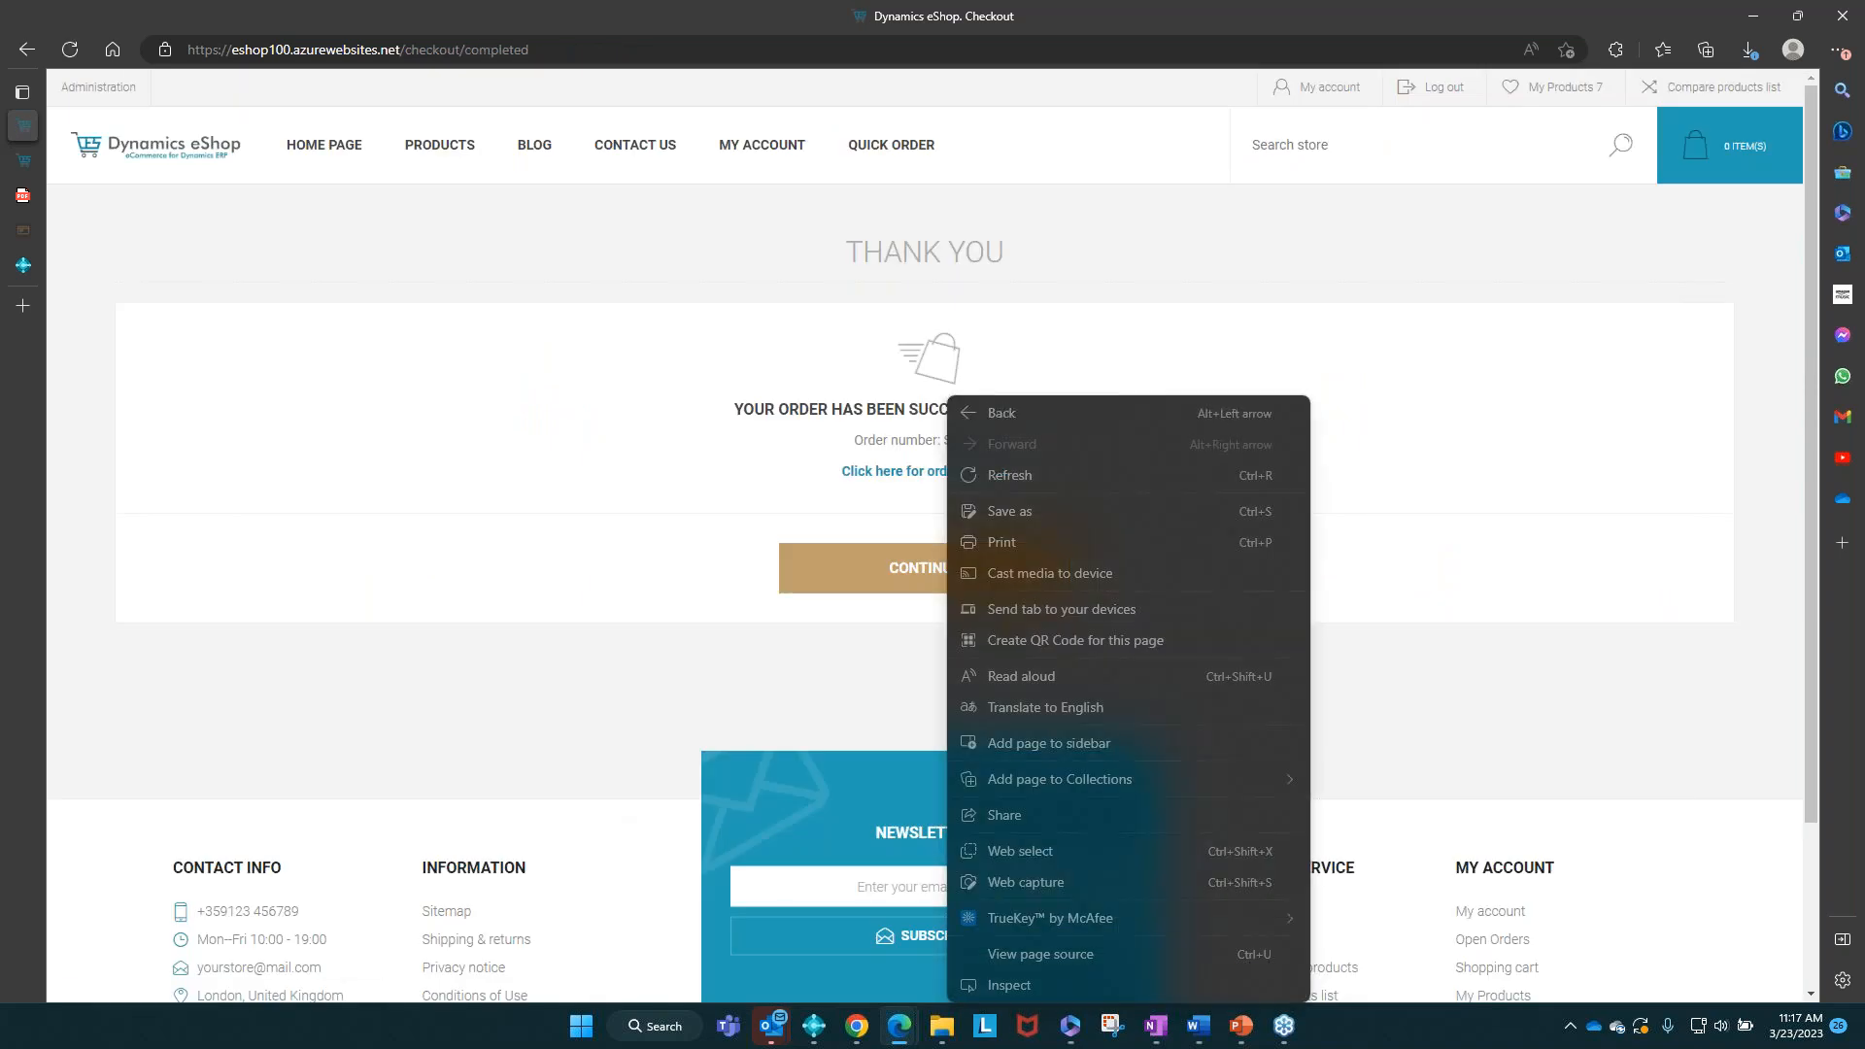
{"action": "left_click", "coordinate": [935, 439]}
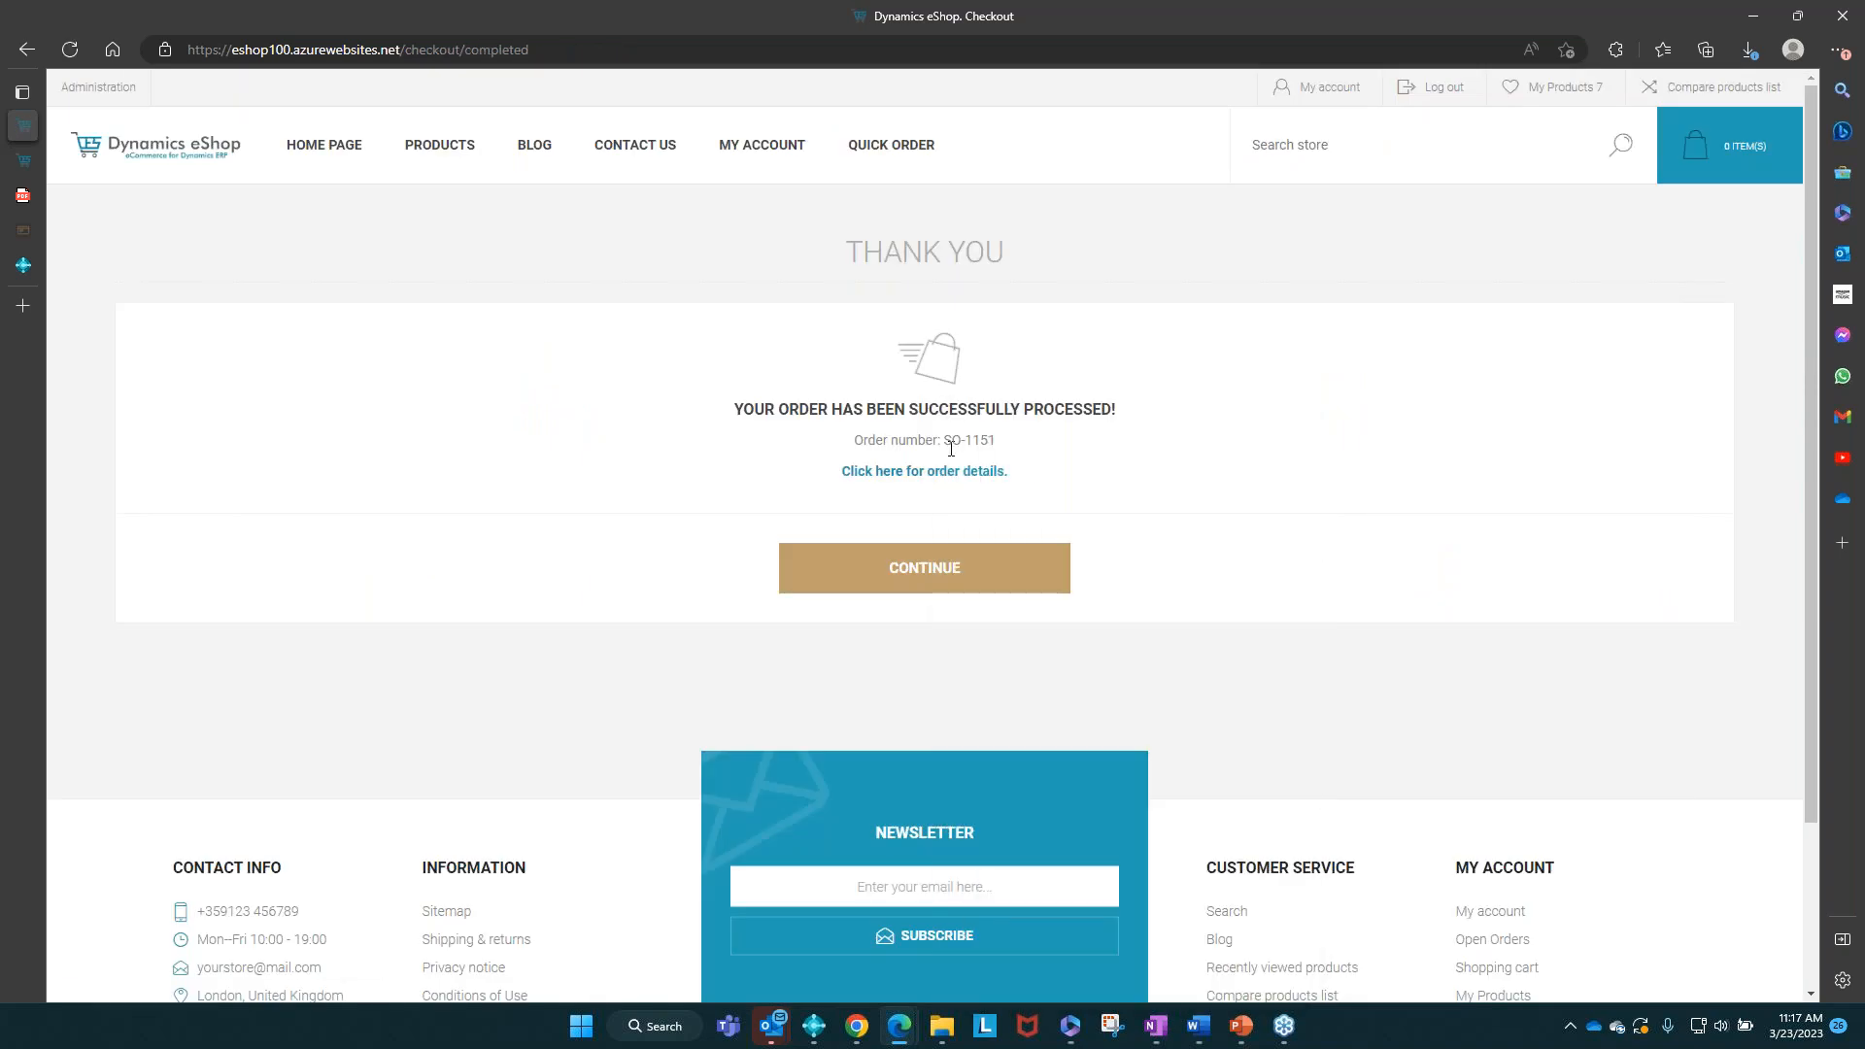
{"action": "left_click_drag", "start_coordinate": [946, 446], "coordinate": [1003, 445]}
{"action": "key", "text": "ctrl+c"}
Step: Switch to Business Central, leave the item card for the Cronus USA home page and open the Sales Orders list
{"action": "left_click", "coordinate": [29, 262]}
{"action": "key", "text": "Escape"}
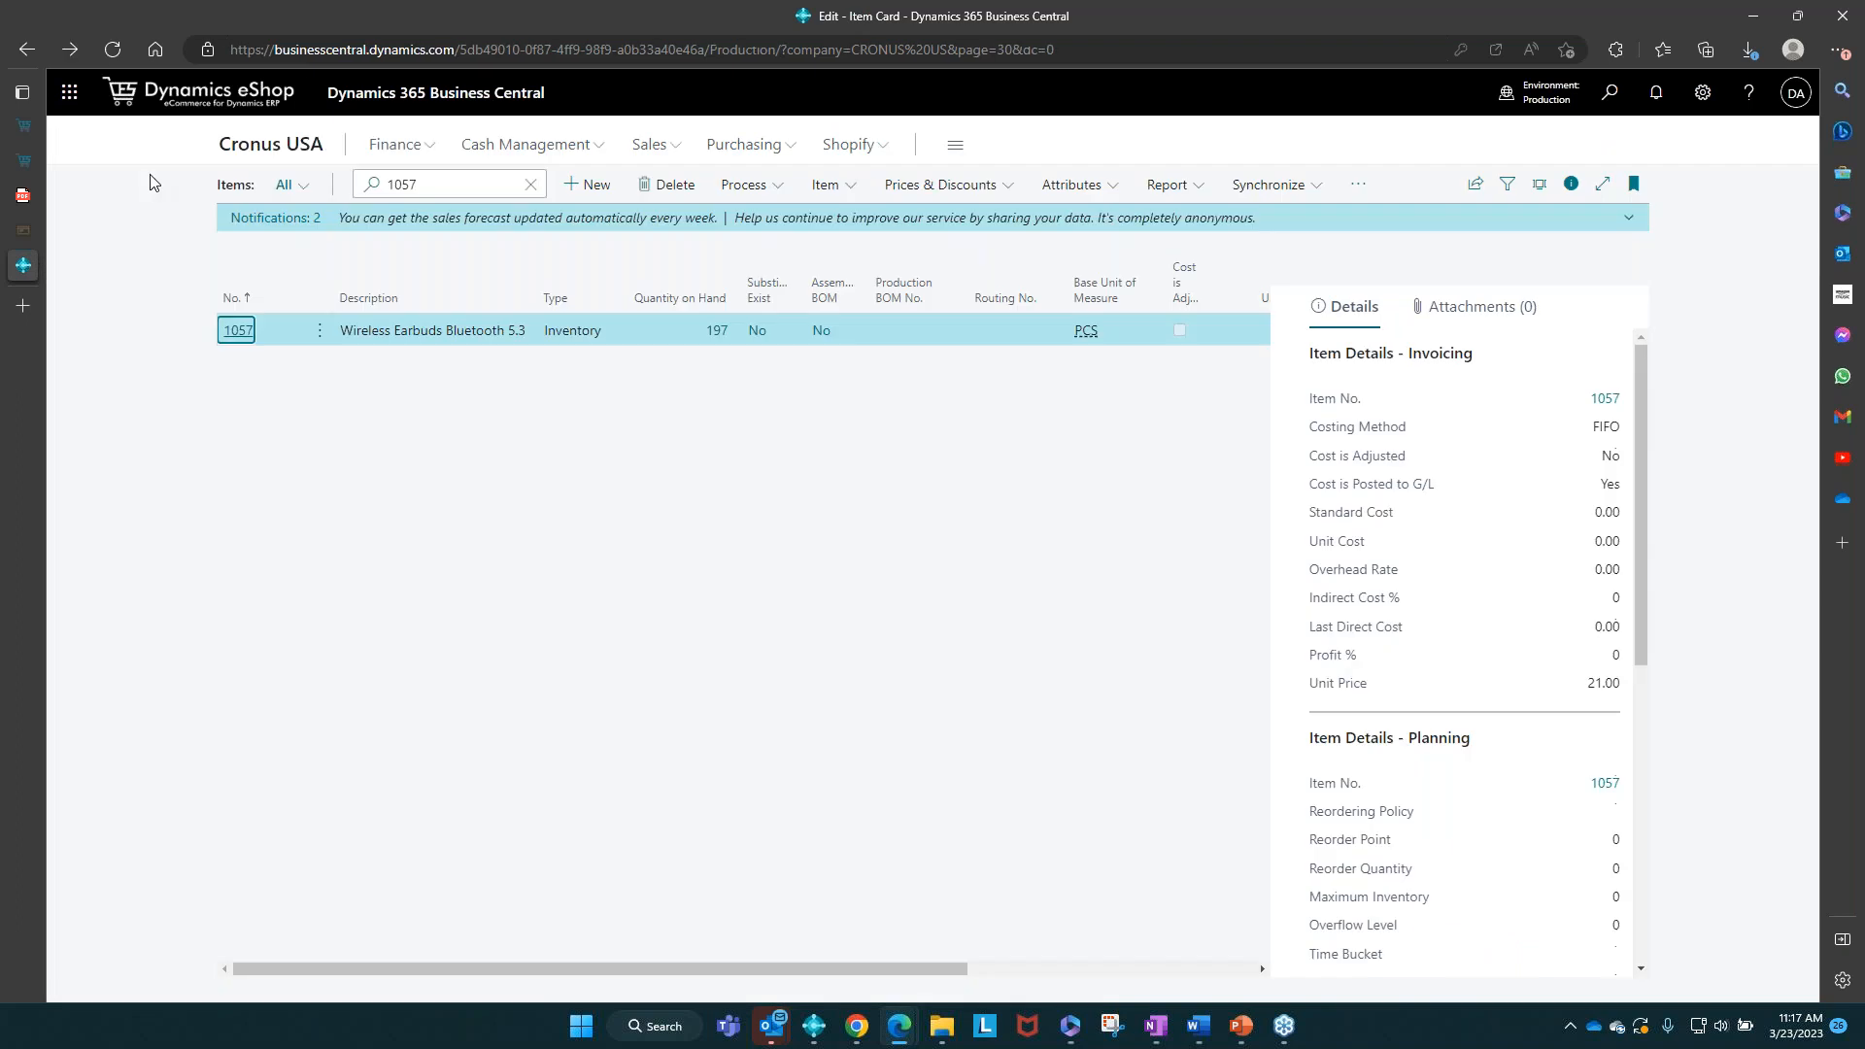
{"action": "left_click", "coordinate": [234, 142]}
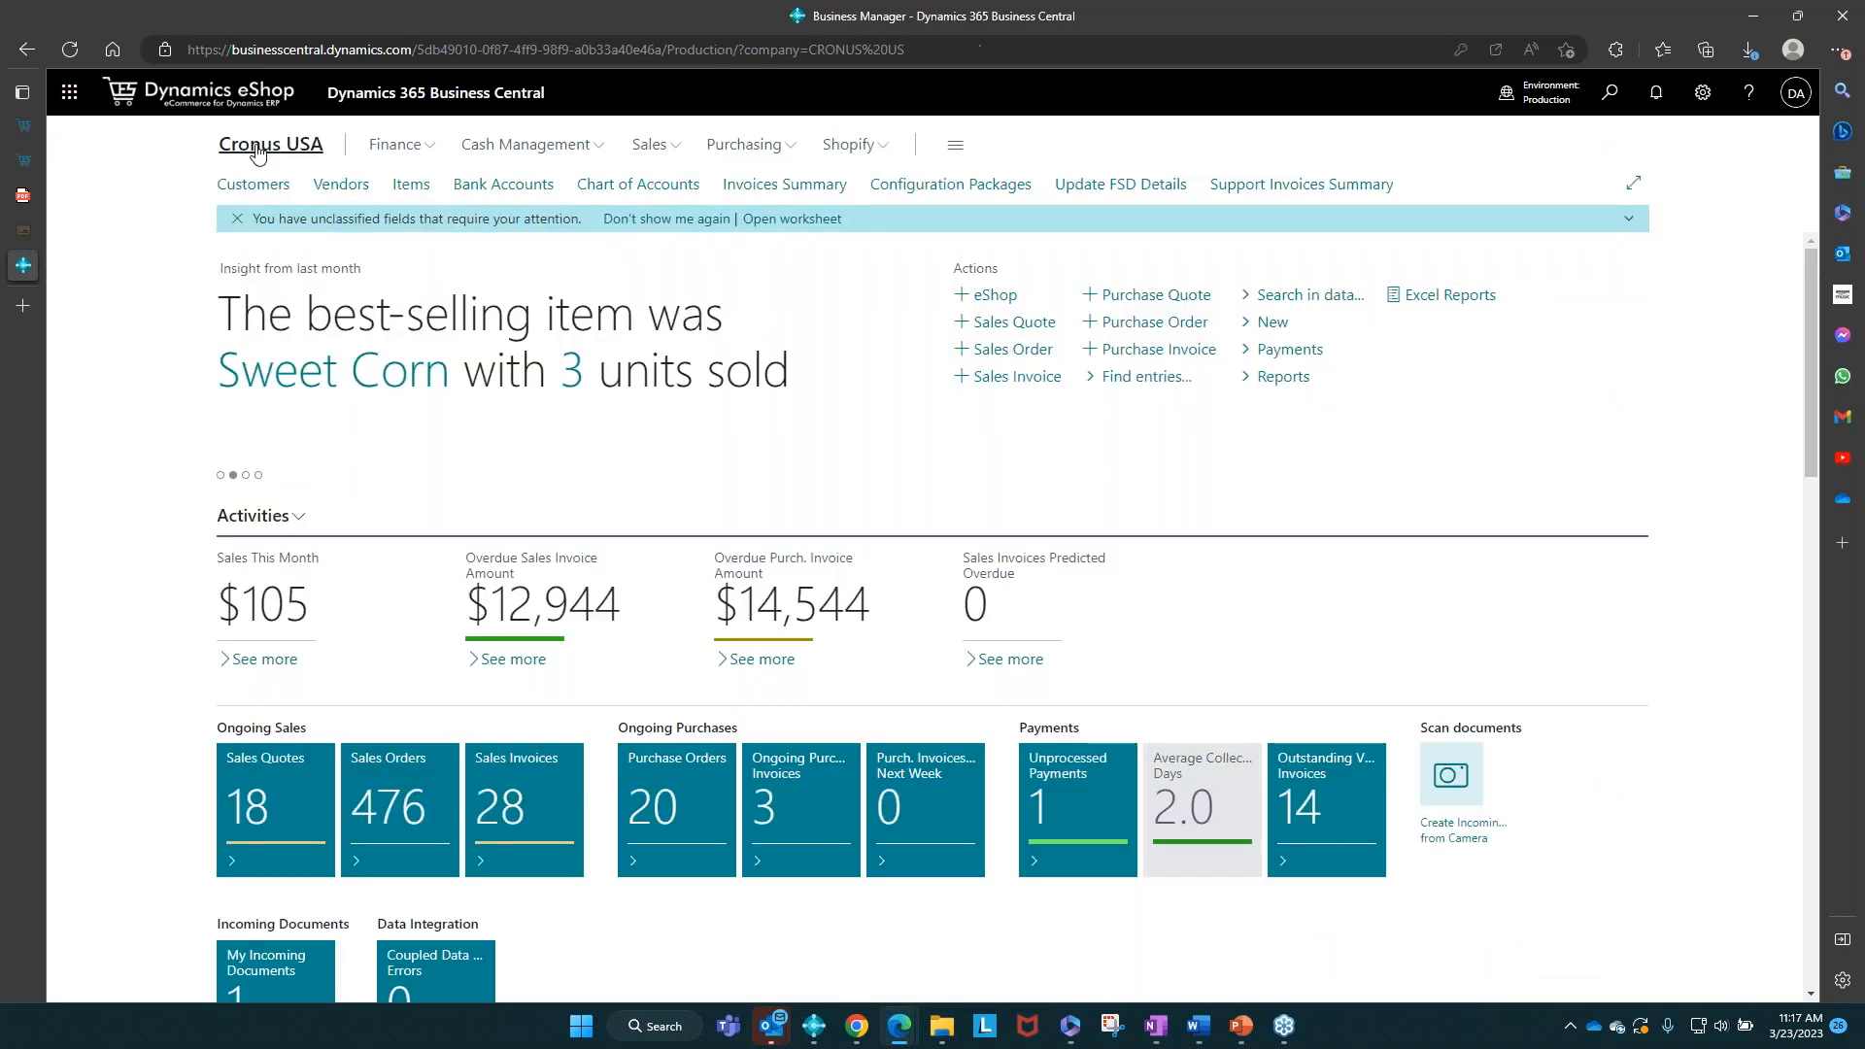
{"action": "left_click", "coordinate": [412, 809]}
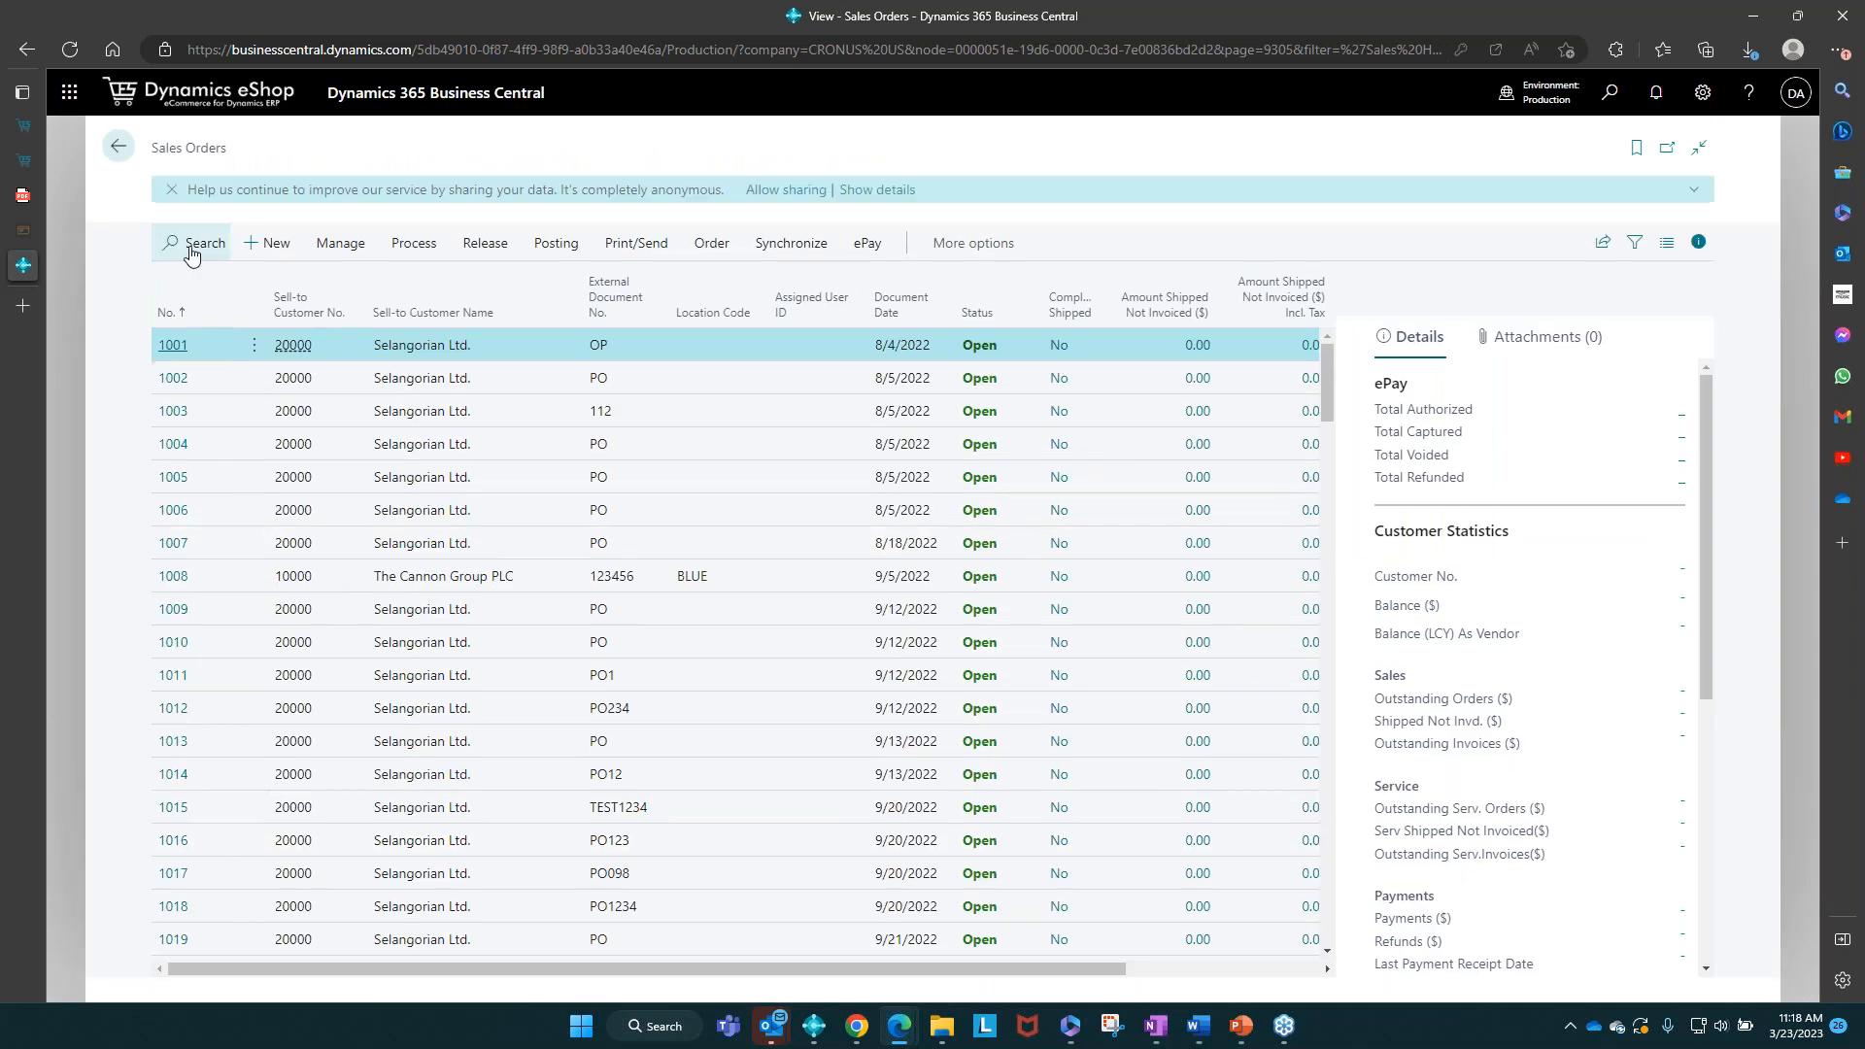
Step: Search the sales orders for the copied order number and open the matching order
{"action": "left_click", "coordinate": [191, 249]}
{"action": "key", "text": "ctrl+v"}
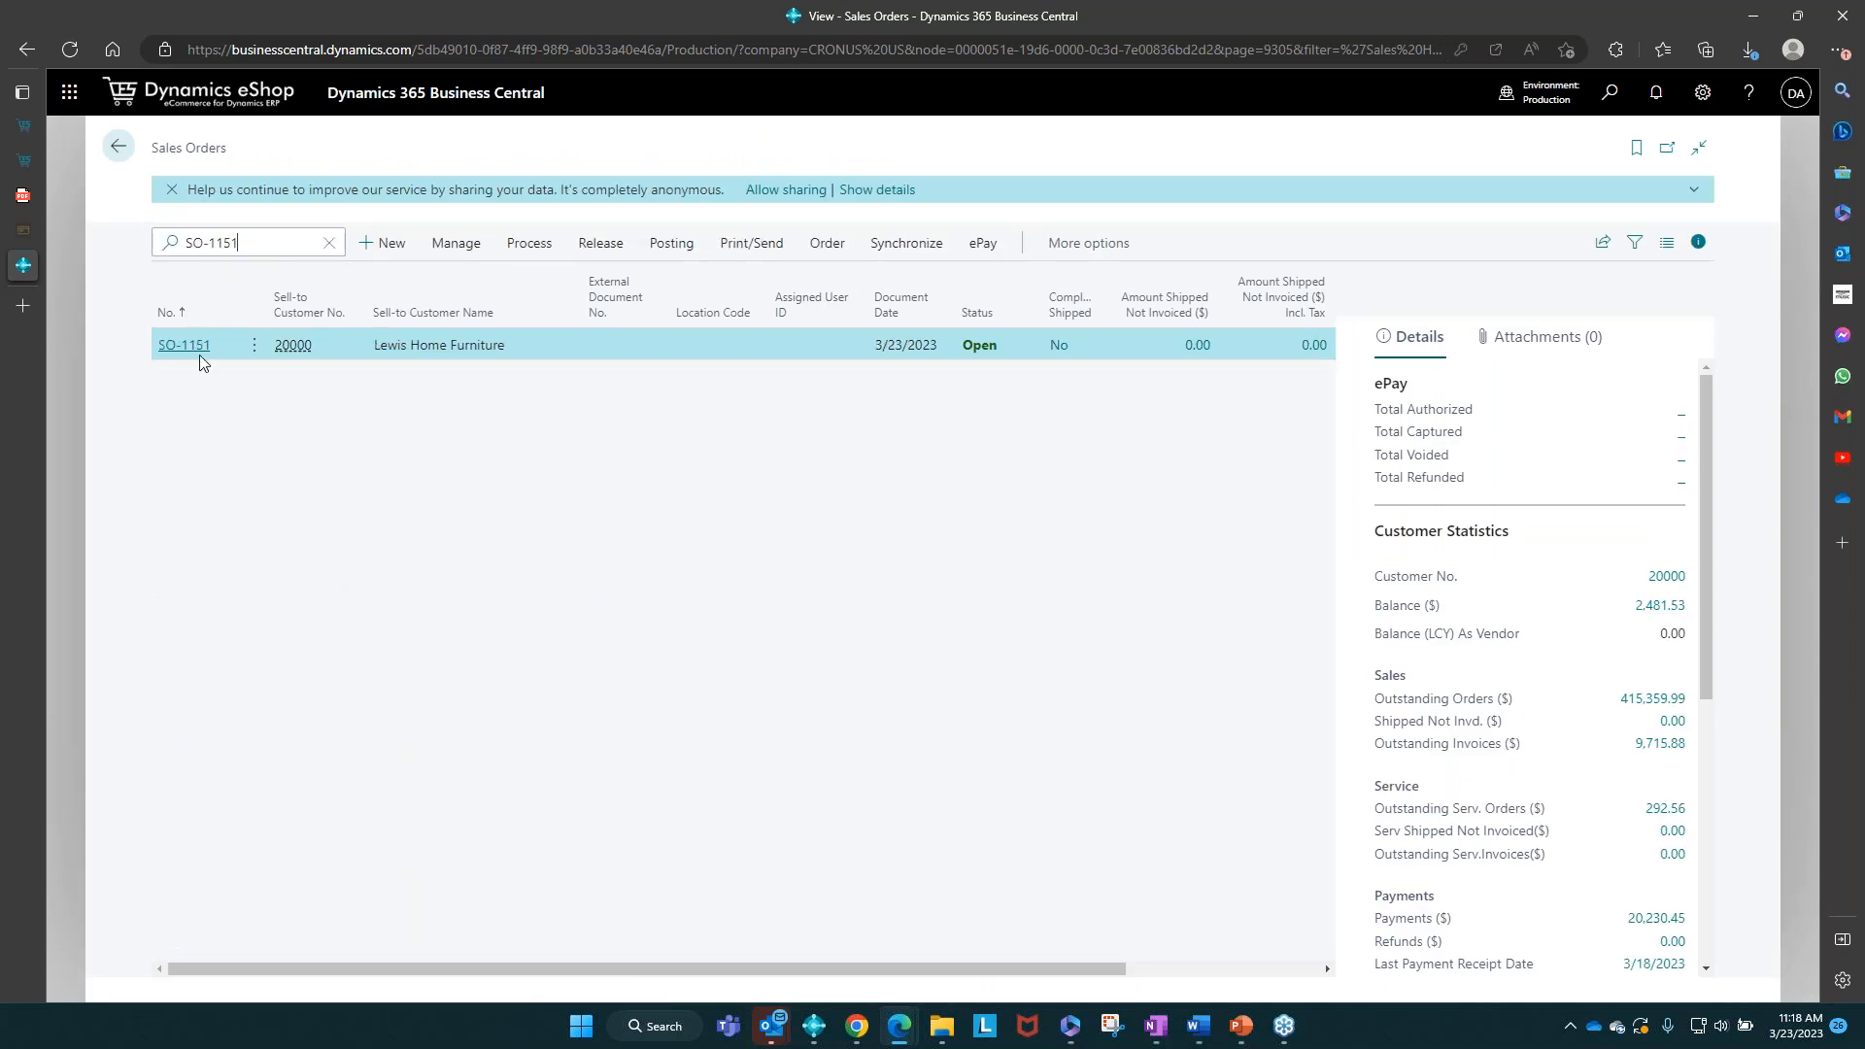
{"action": "left_click", "coordinate": [181, 346]}
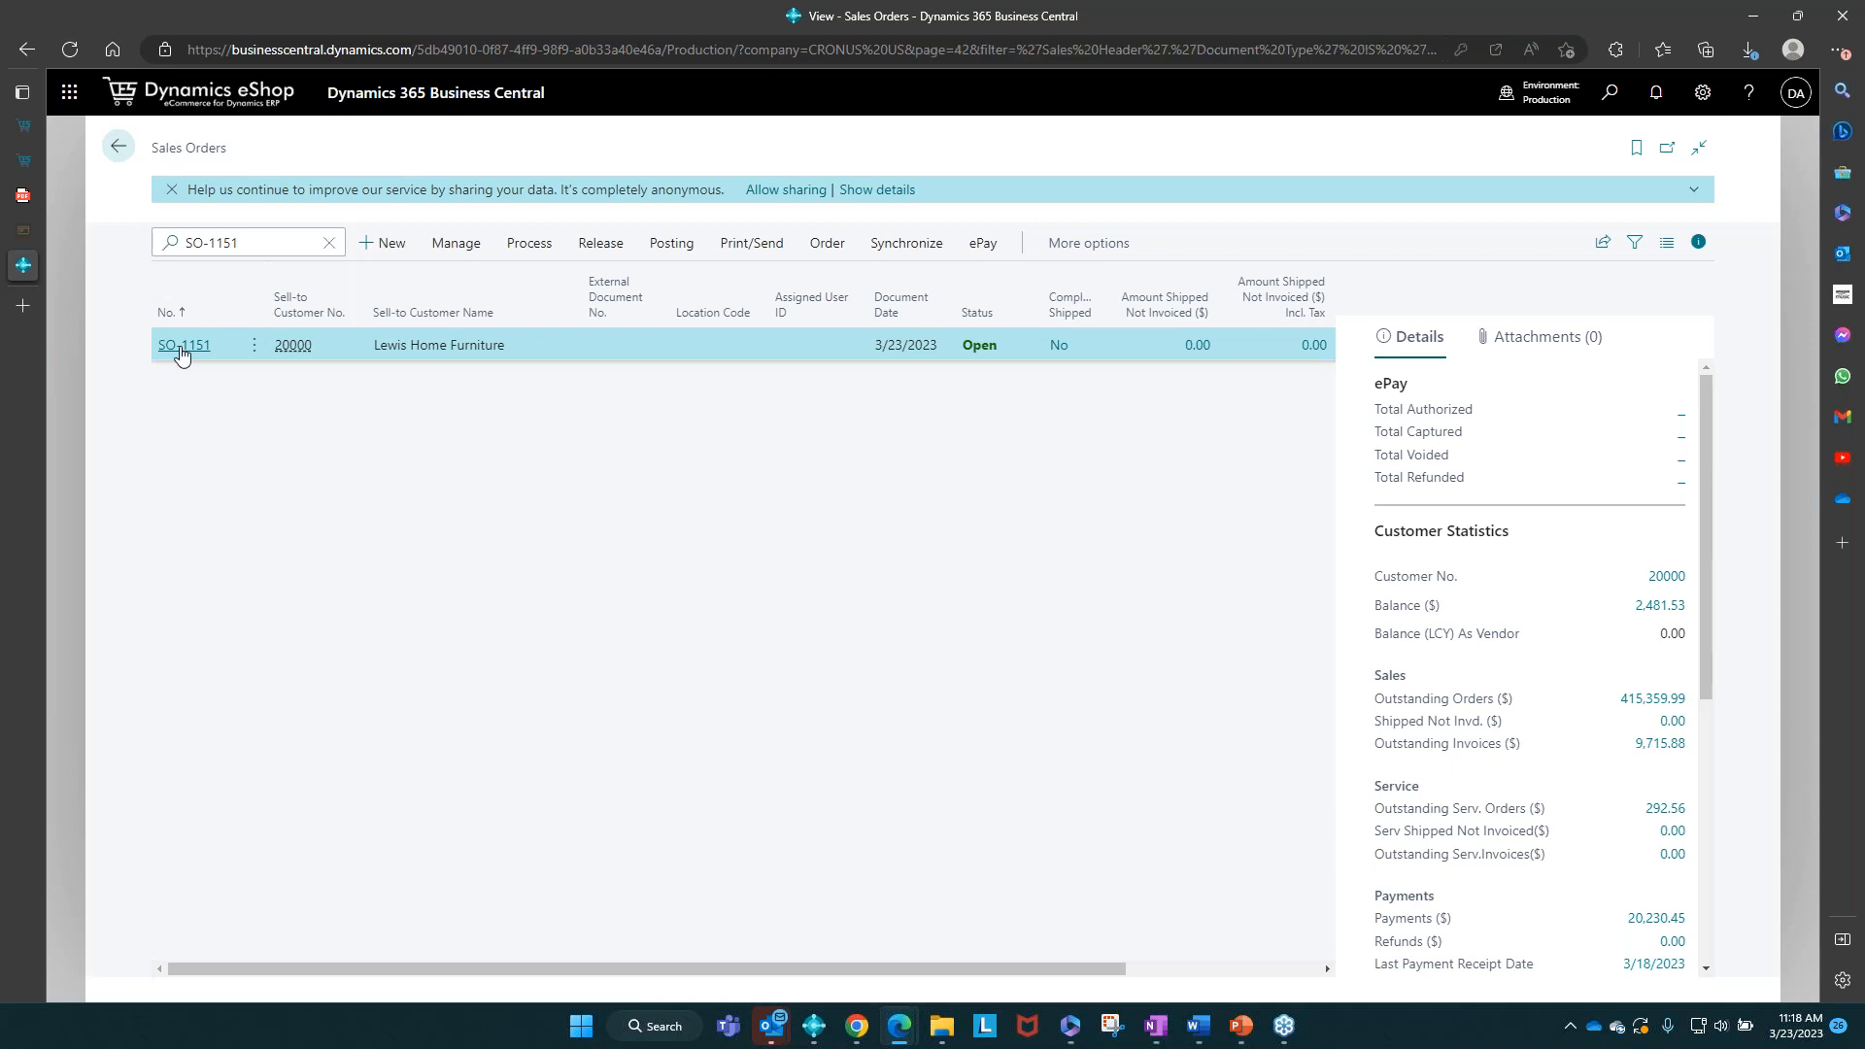
Step: Check the sales order's general details, lines and totals, and dismiss the tip about sales order details
{"action": "left_click", "coordinate": [642, 409]}
{"action": "scroll", "coordinate": [642, 409], "scroll_direction": "down", "scroll_amount": 1}
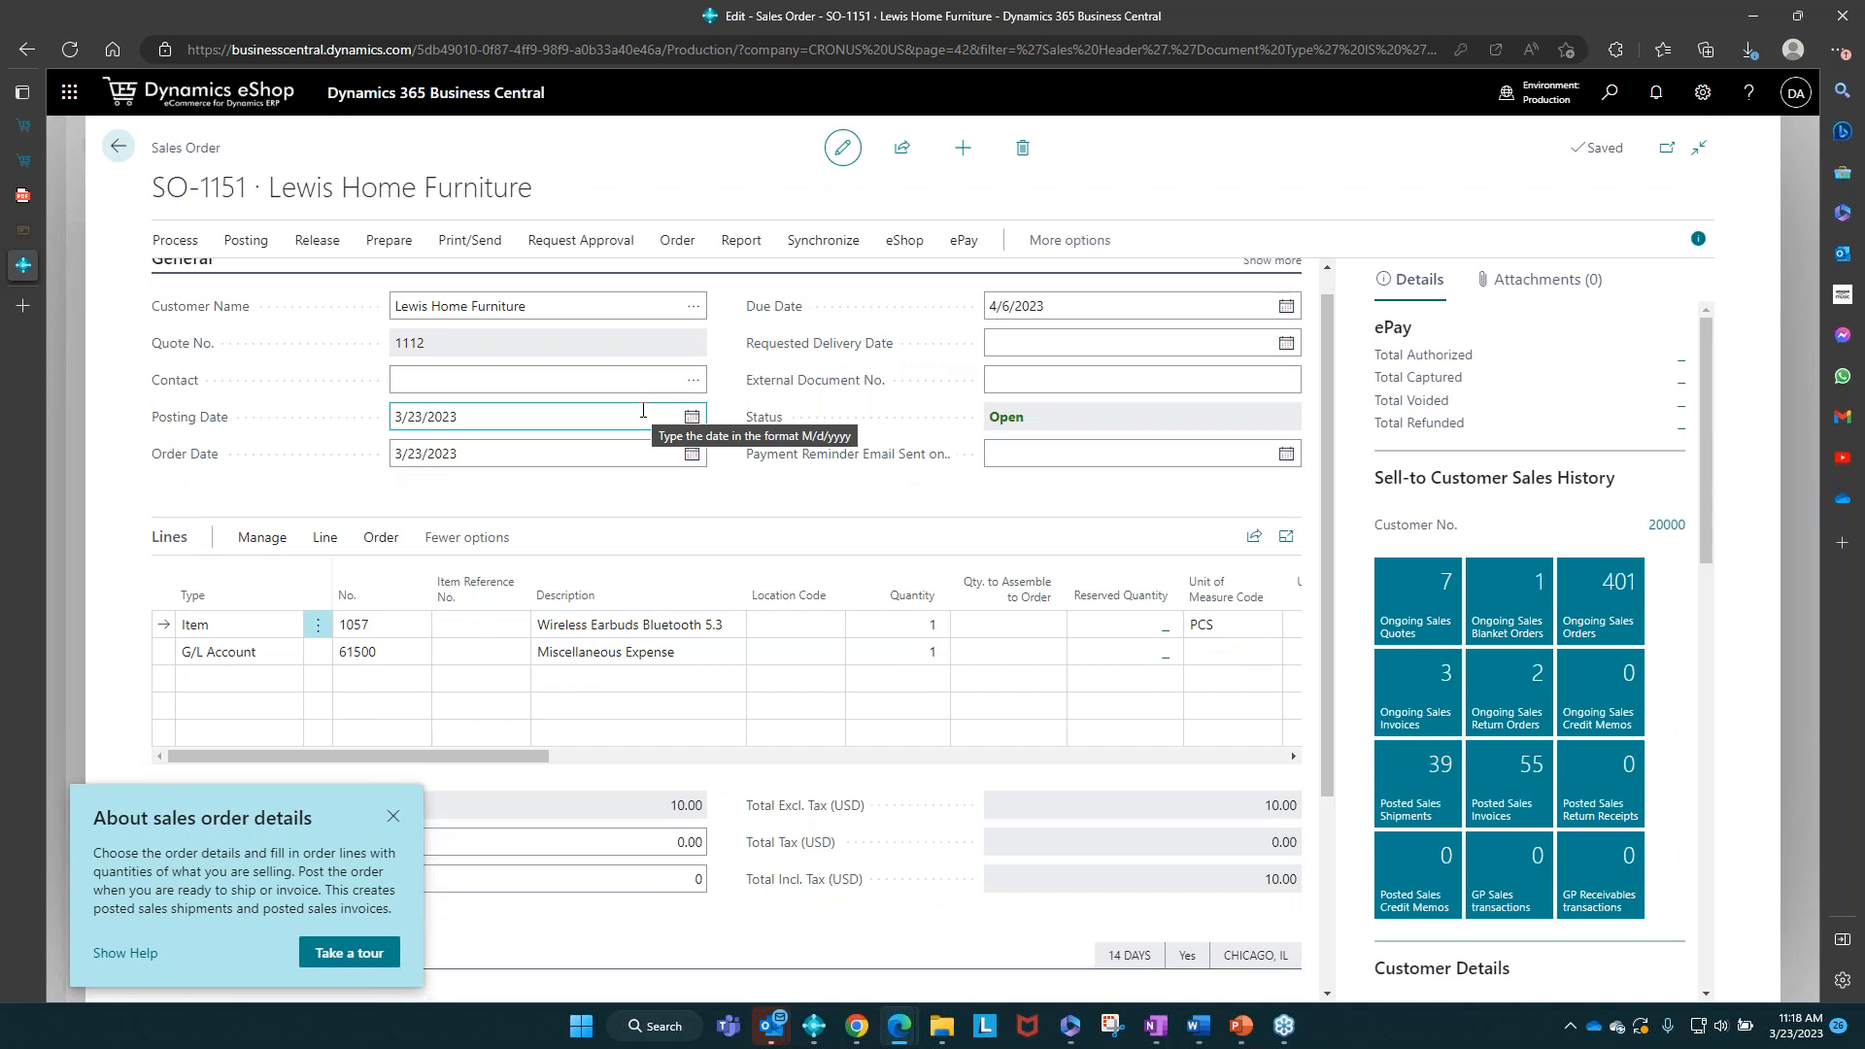
{"action": "scroll", "coordinate": [1122, 755], "scroll_direction": "down", "scroll_amount": 1}
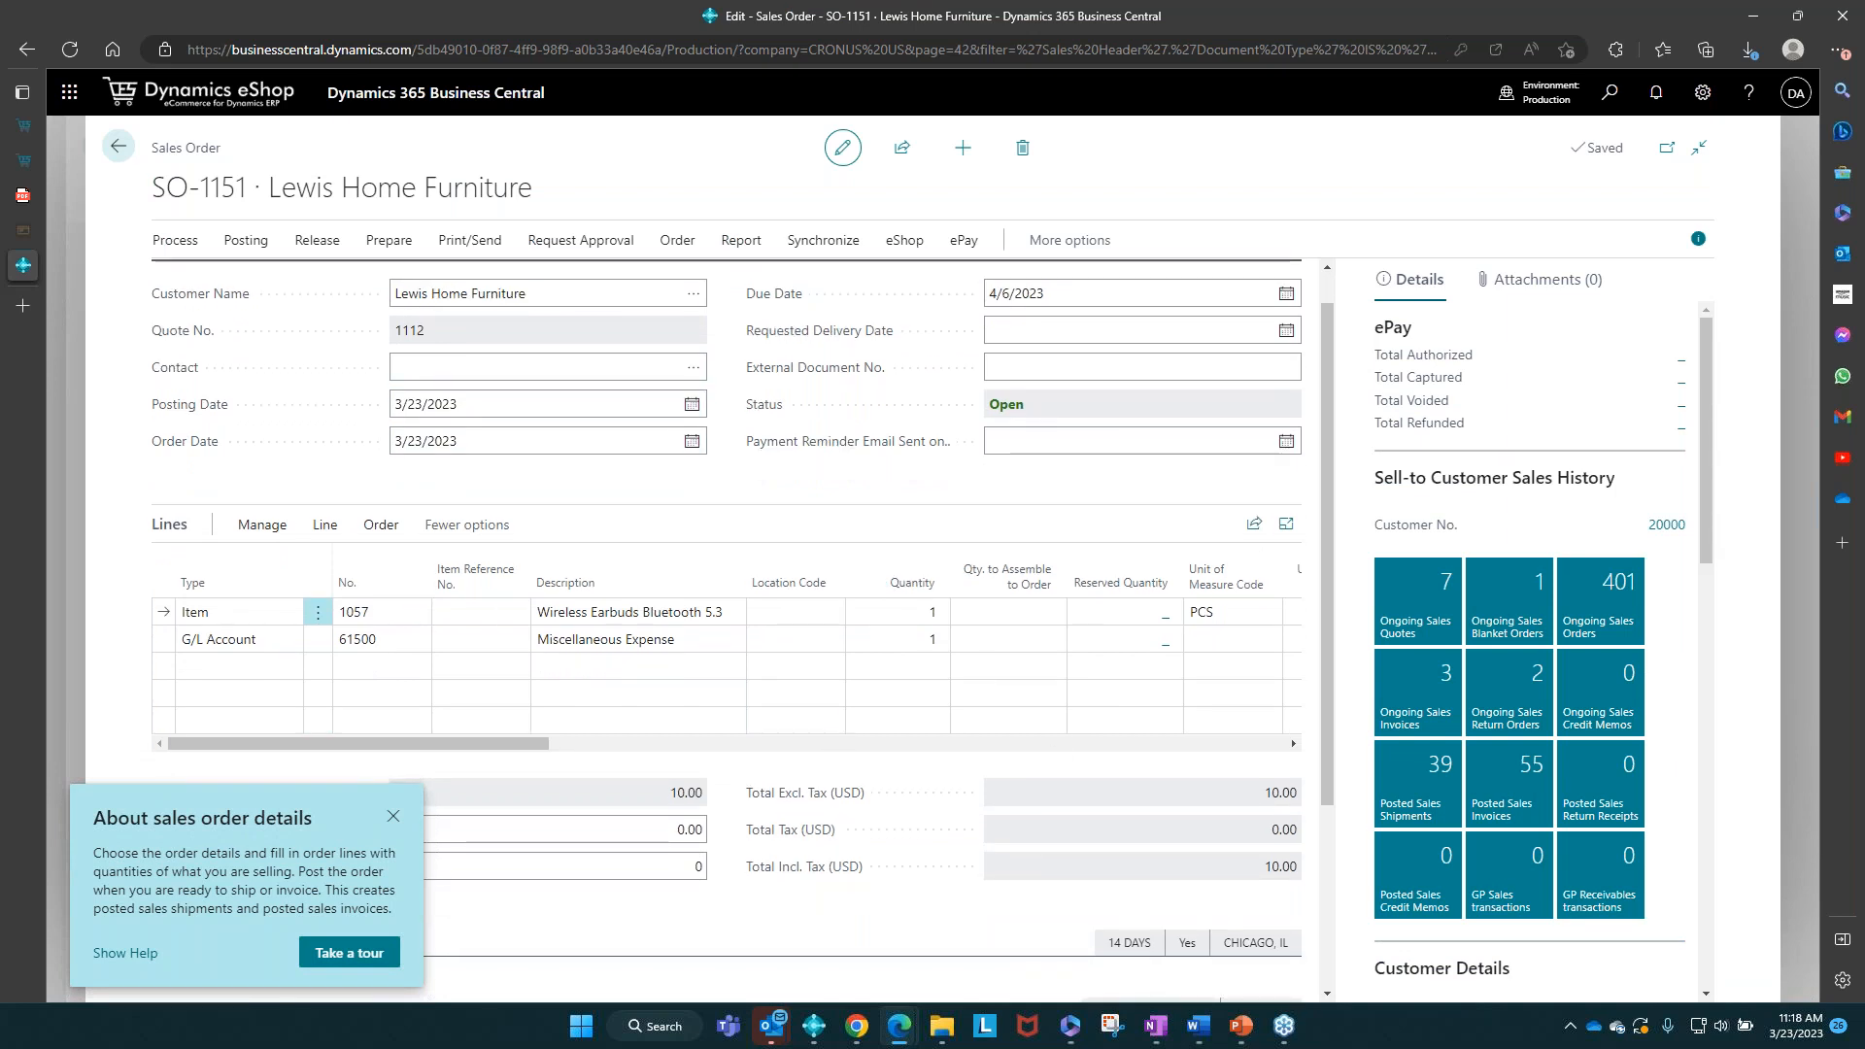
{"action": "left_click", "coordinate": [393, 818]}
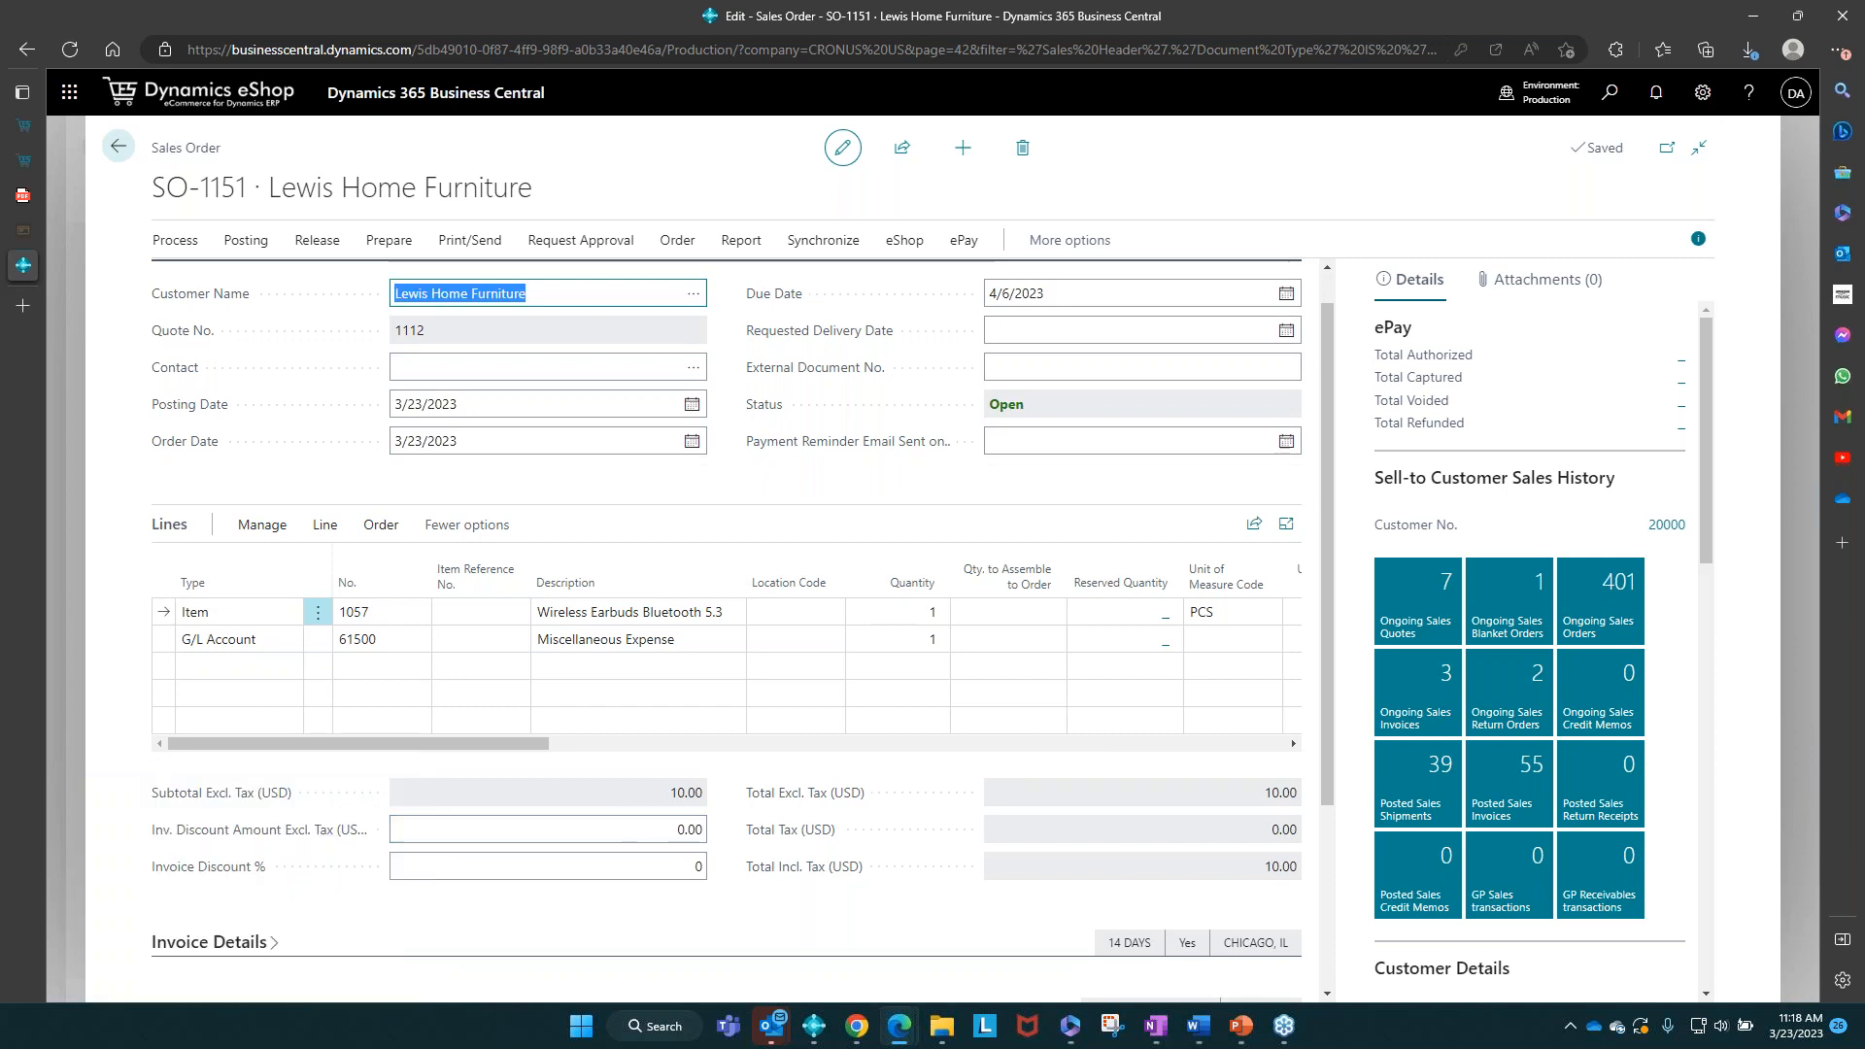
Step: Expand the sales order's eShop section to check the web order details, and show all fields of the General section
{"action": "scroll", "coordinate": [393, 825], "scroll_direction": "down", "scroll_amount": 3}
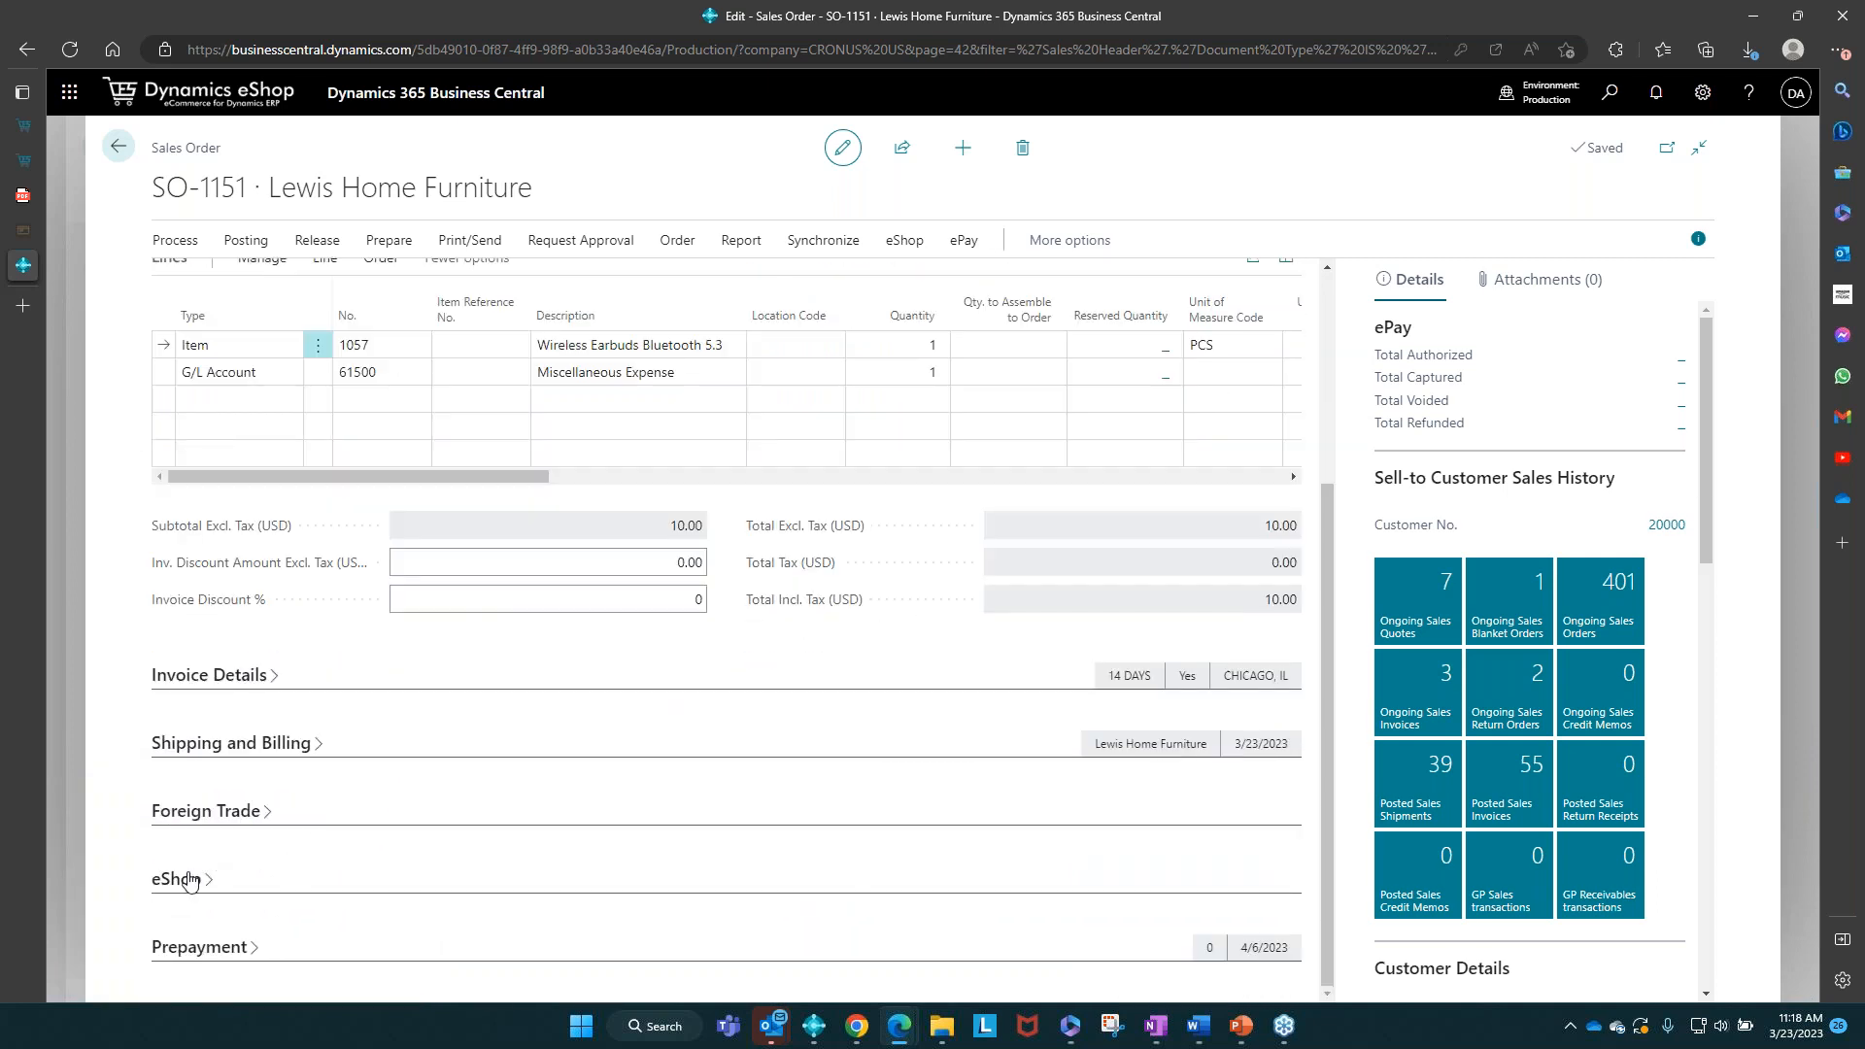
{"action": "left_click", "coordinate": [176, 879]}
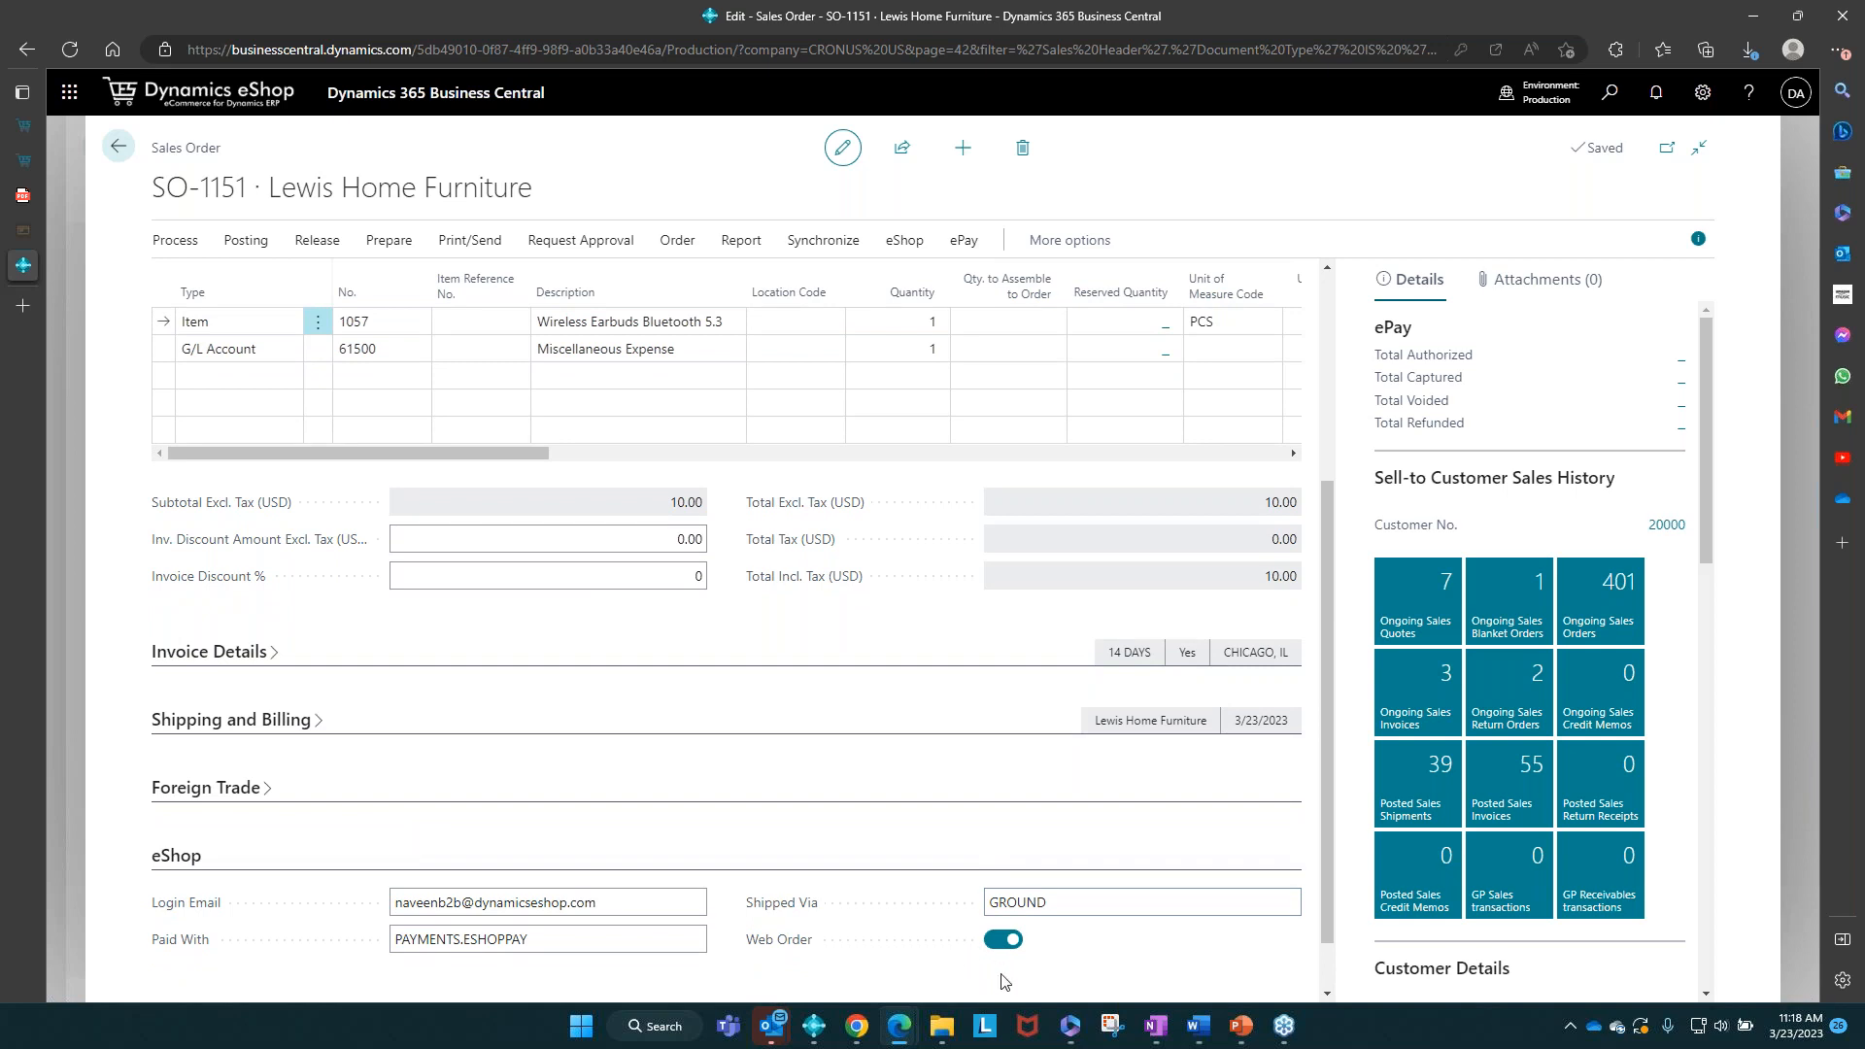
{"action": "scroll", "coordinate": [1003, 981], "scroll_direction": "up", "scroll_amount": 4}
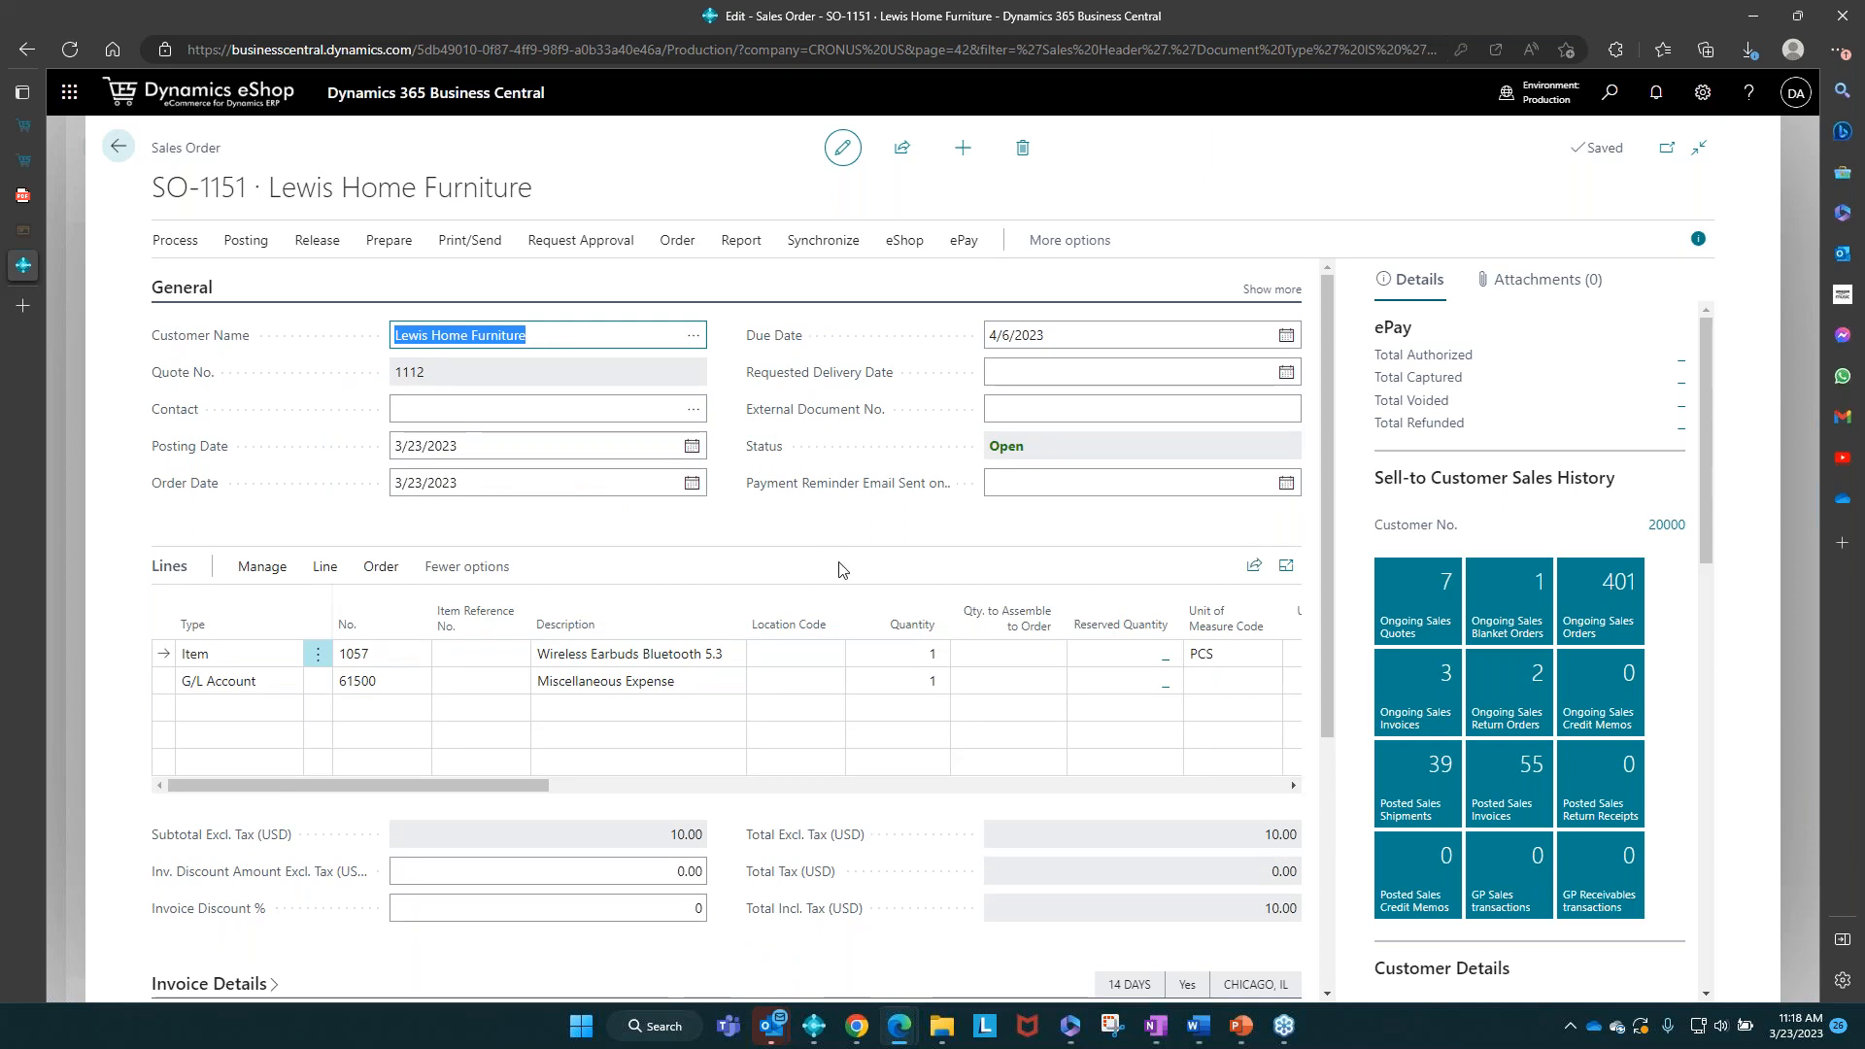
{"action": "left_click", "coordinate": [1265, 289]}
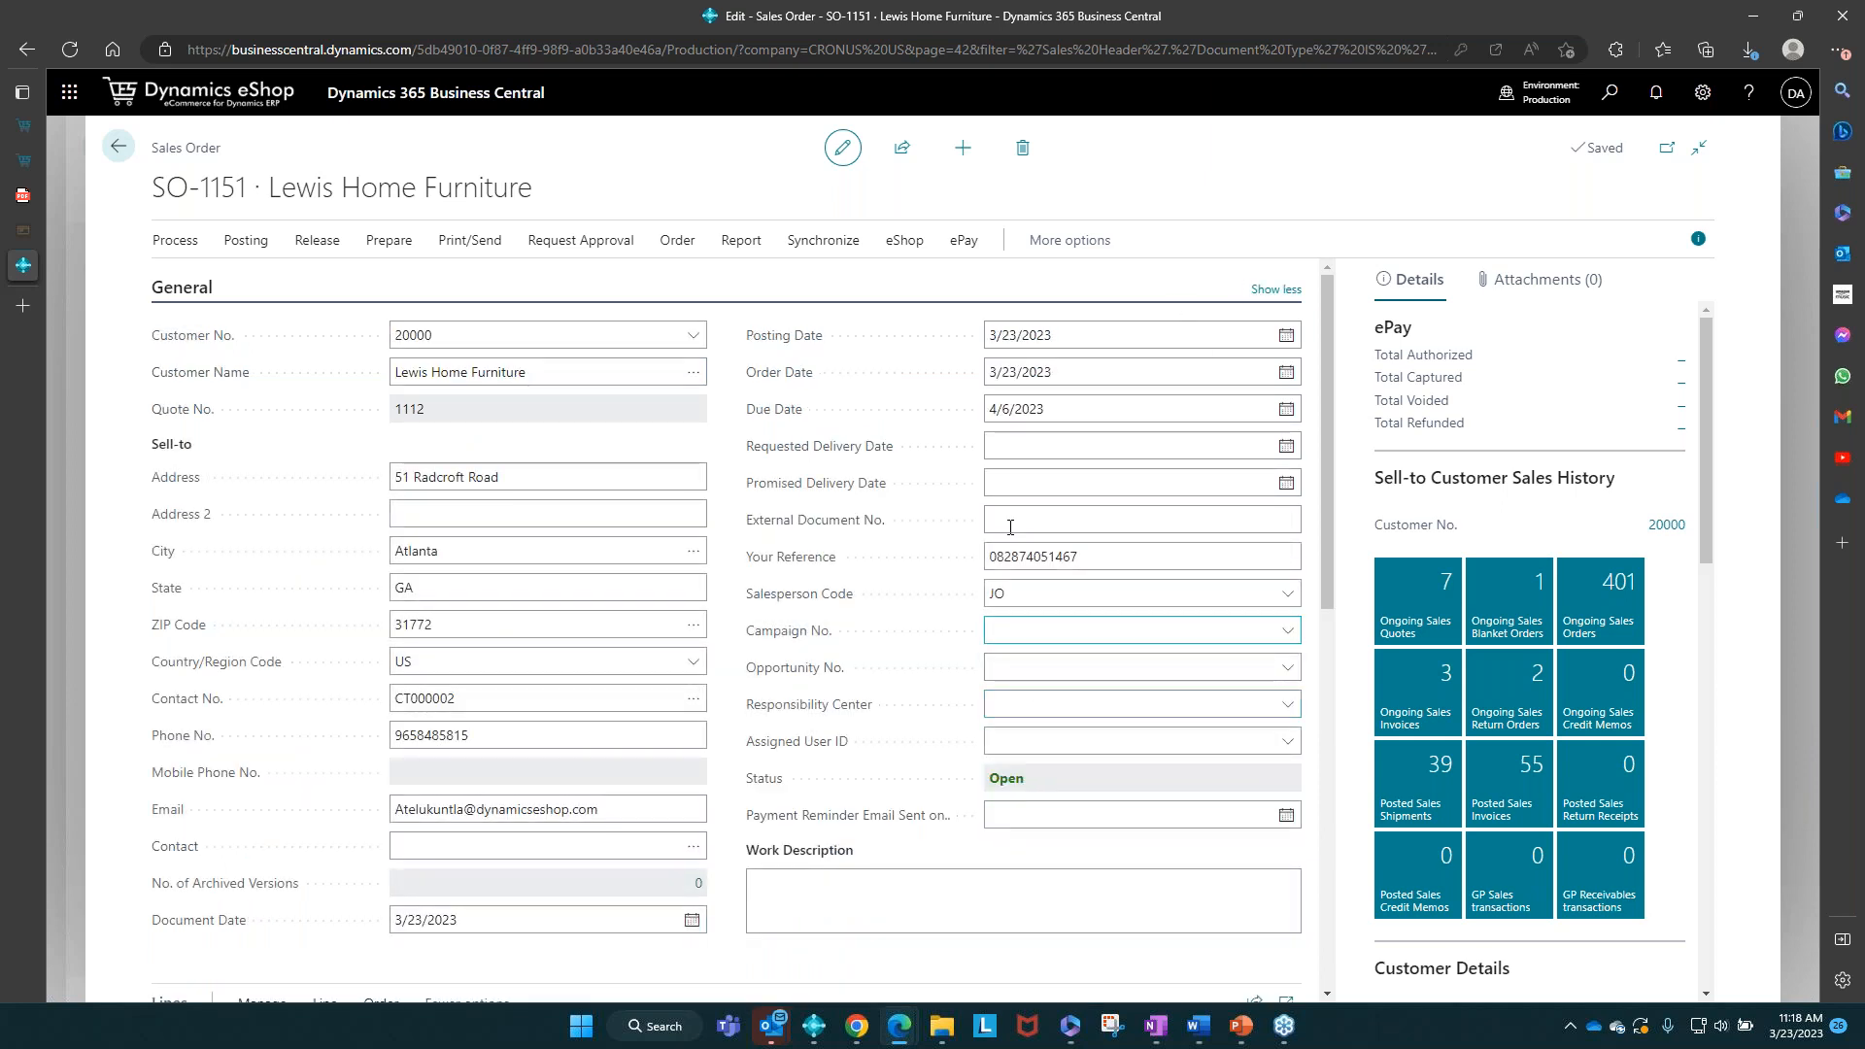
Step: Release the sales order and check its authorized ePay transaction
{"action": "left_click", "coordinate": [325, 249]}
{"action": "left_click", "coordinate": [218, 284]}
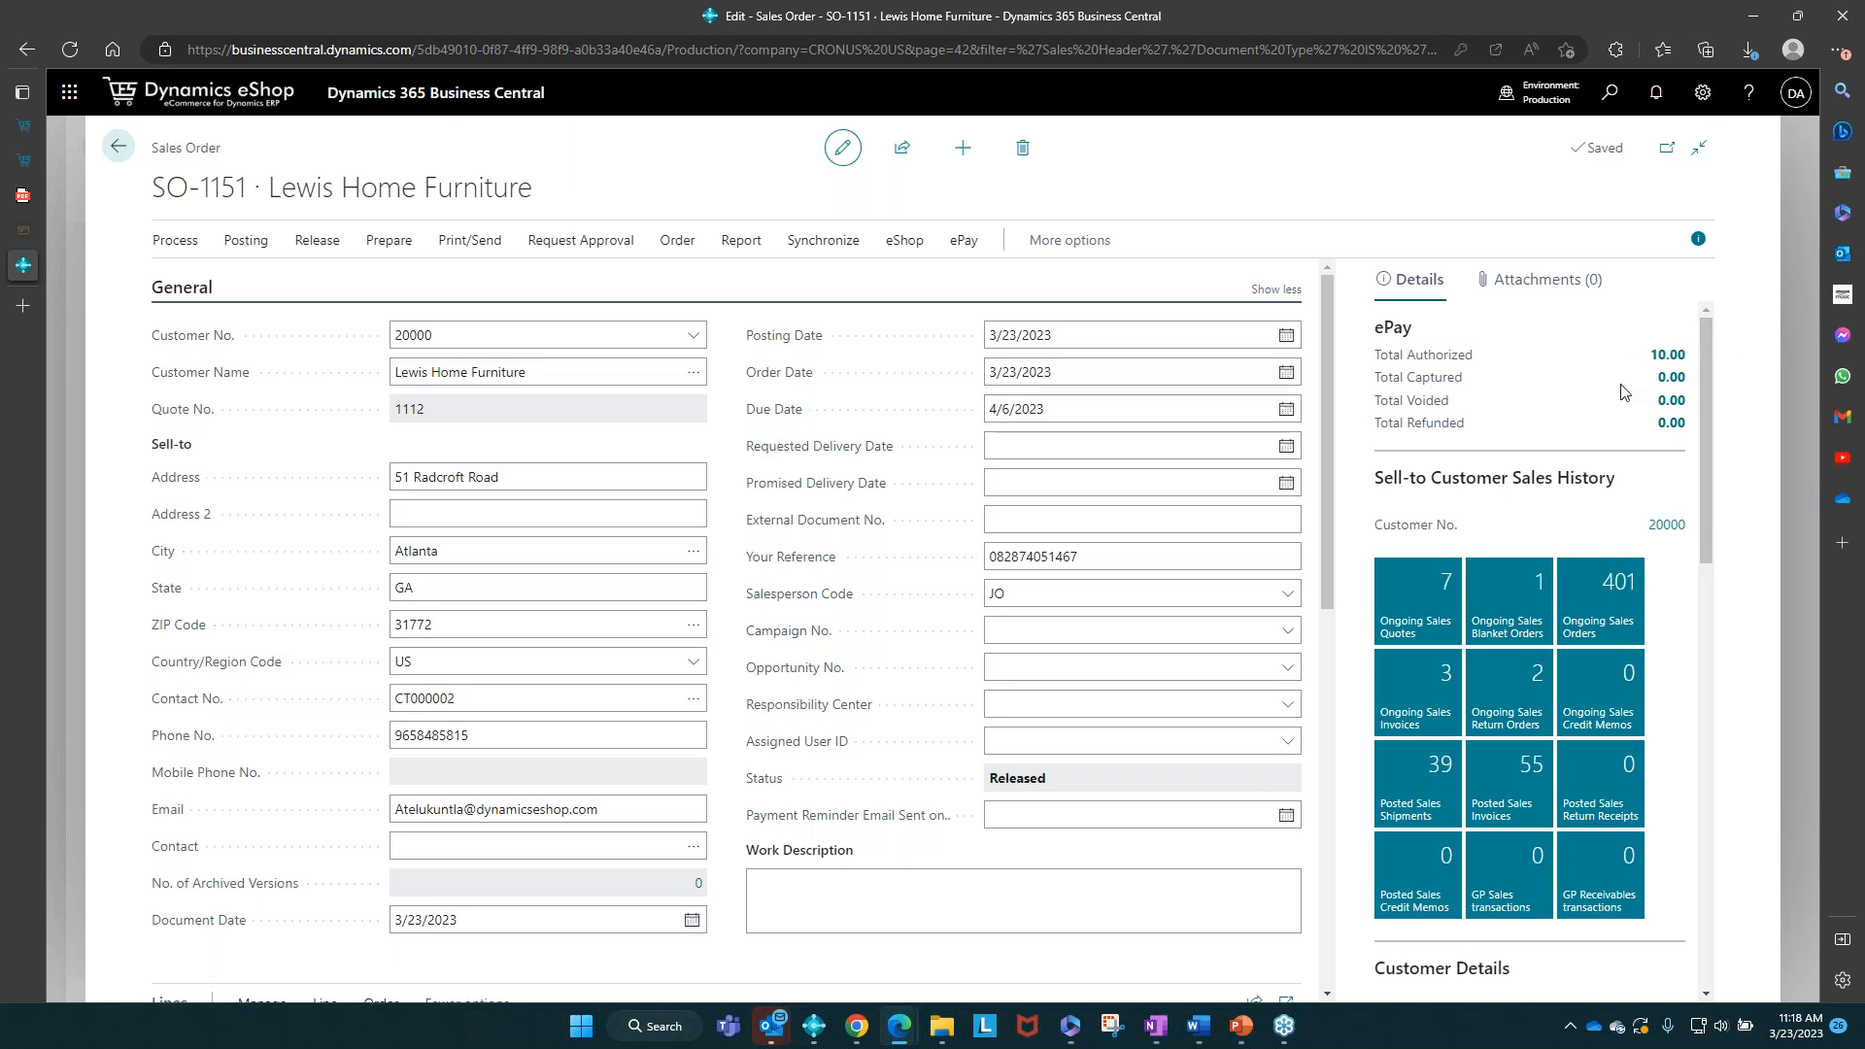
{"action": "left_click", "coordinate": [1677, 356]}
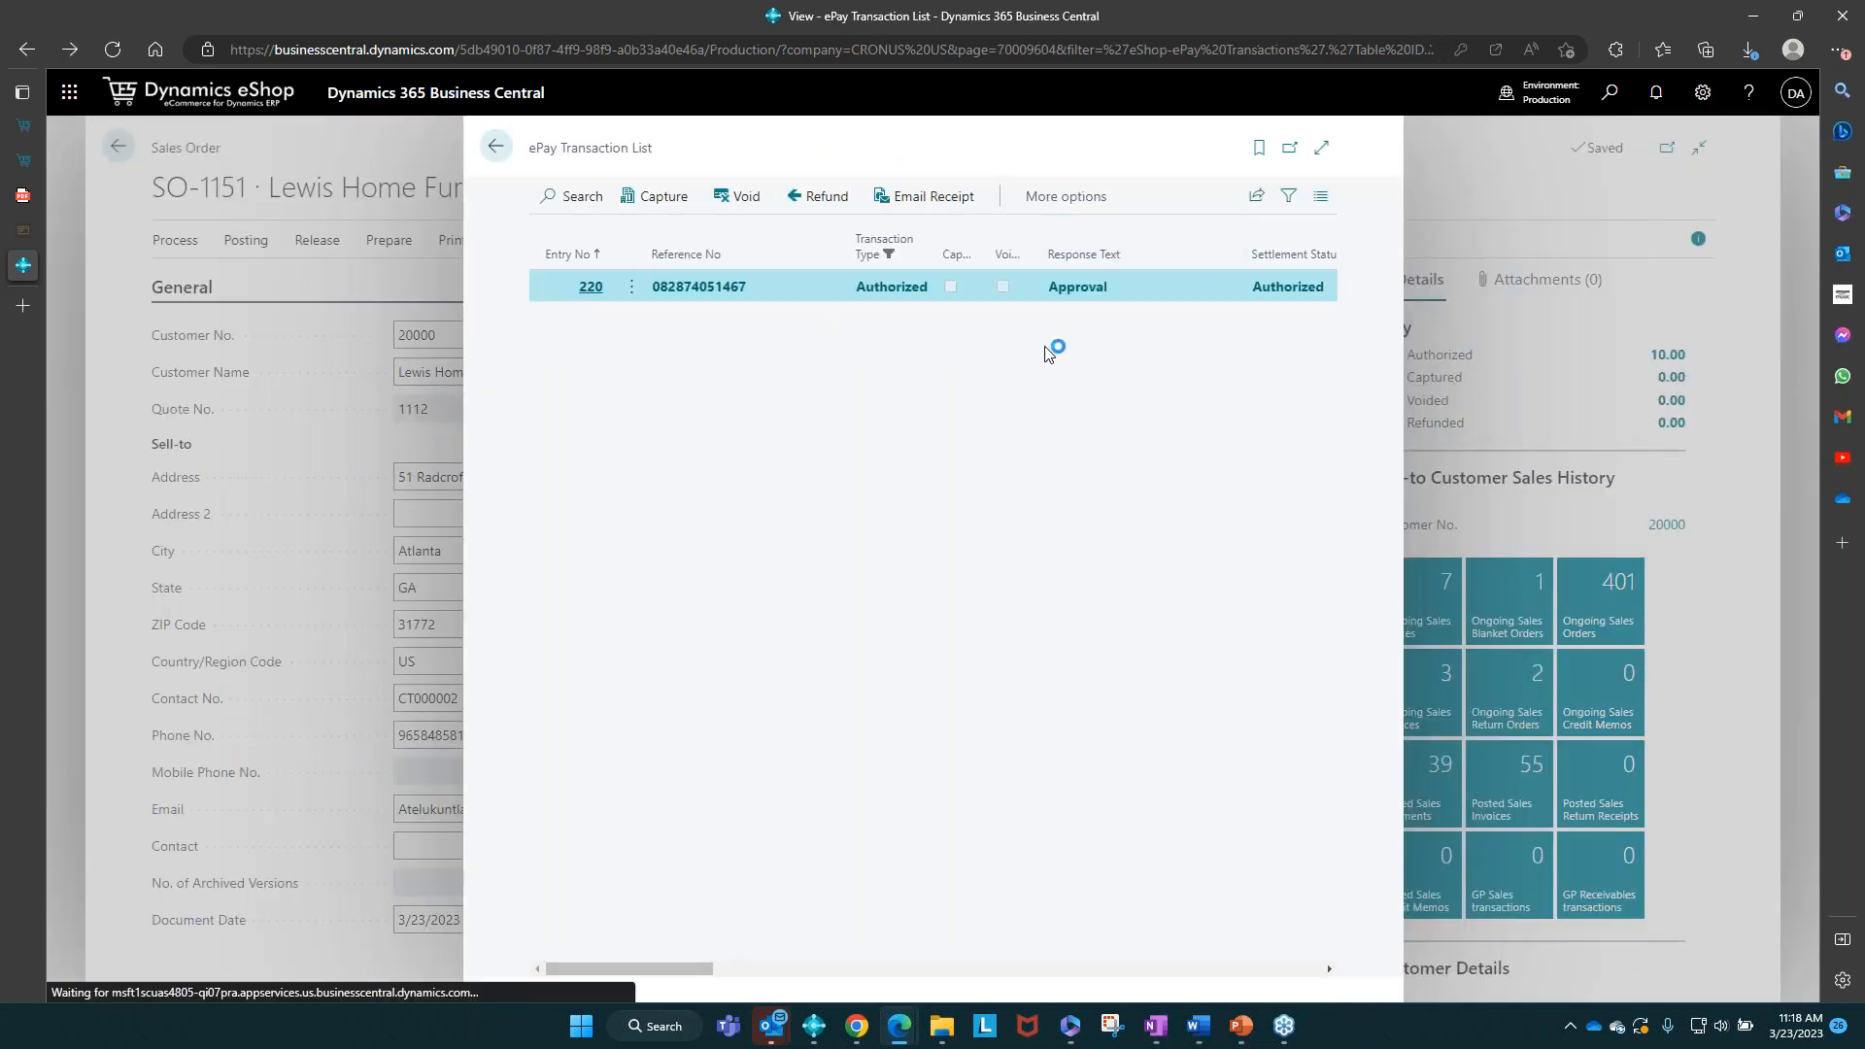
{"action": "key", "text": "Escape"}
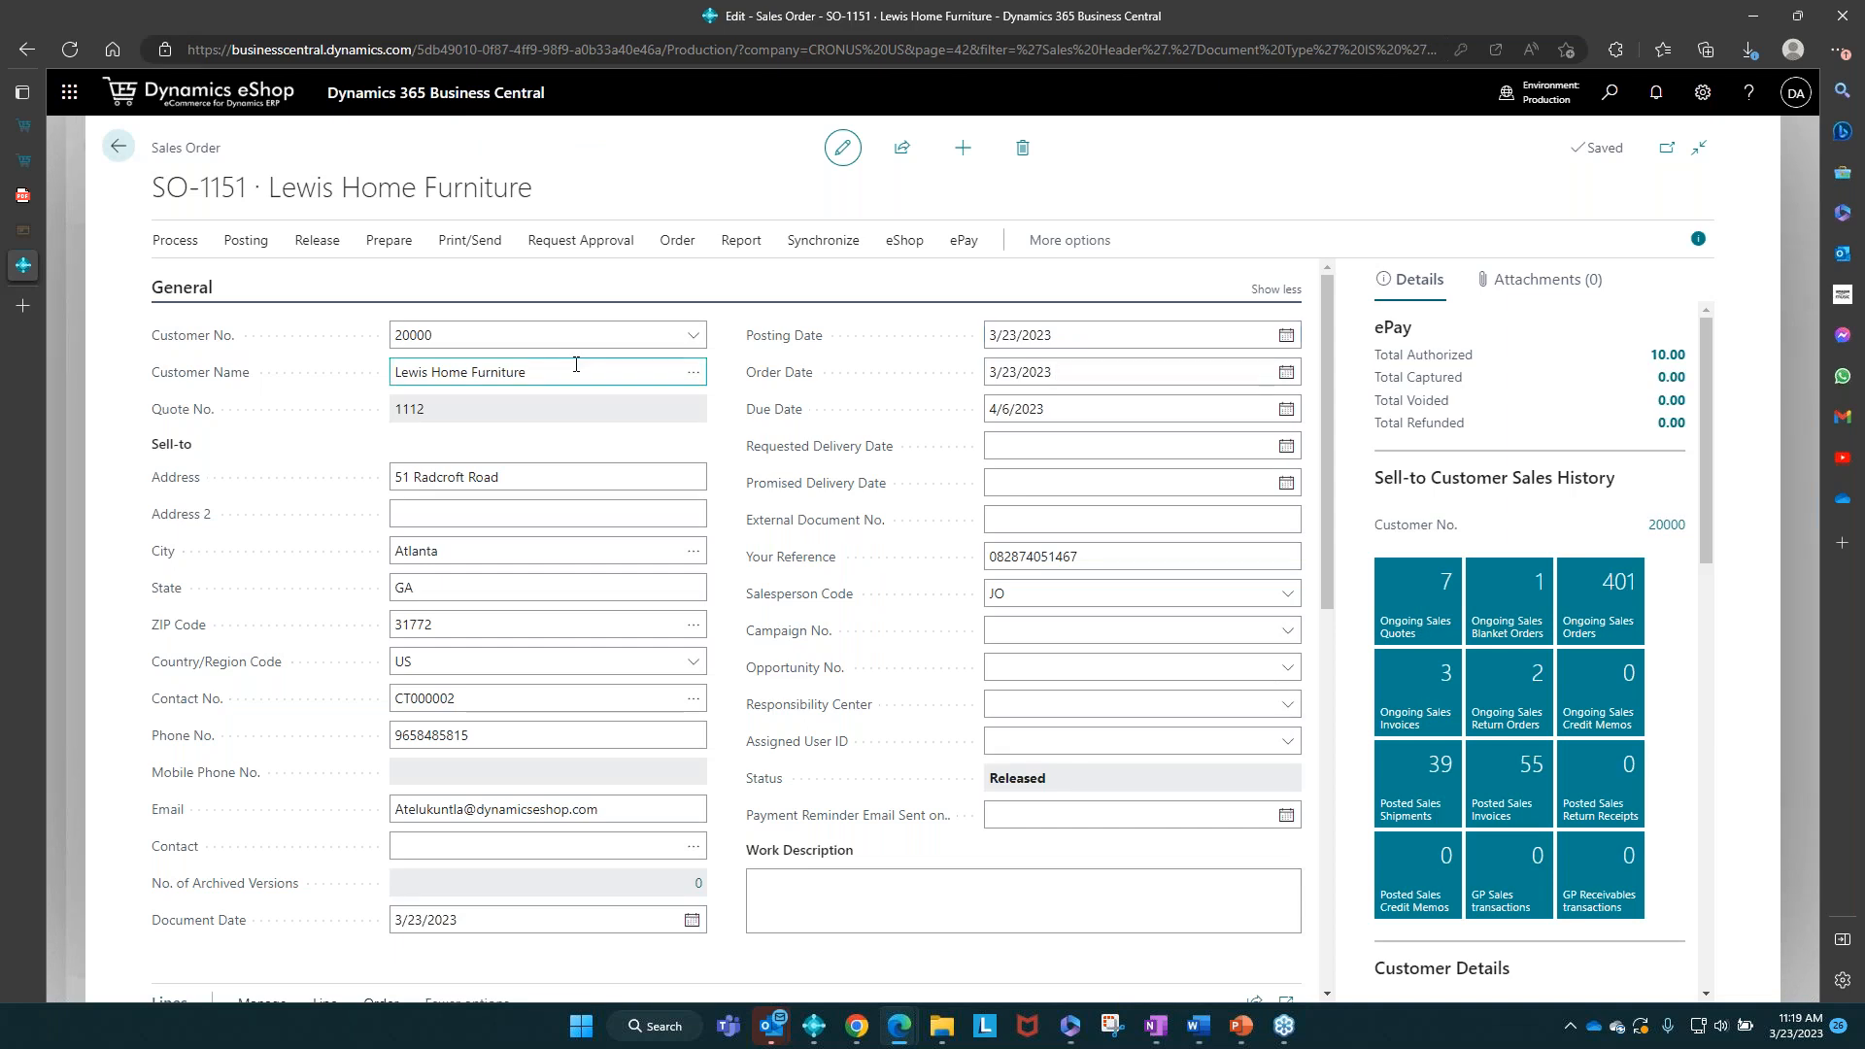
Step: Post the sales order with the Ship and Invoice option and open the posted invoice
{"action": "left_click", "coordinate": [242, 243]}
{"action": "left_click", "coordinate": [207, 282]}
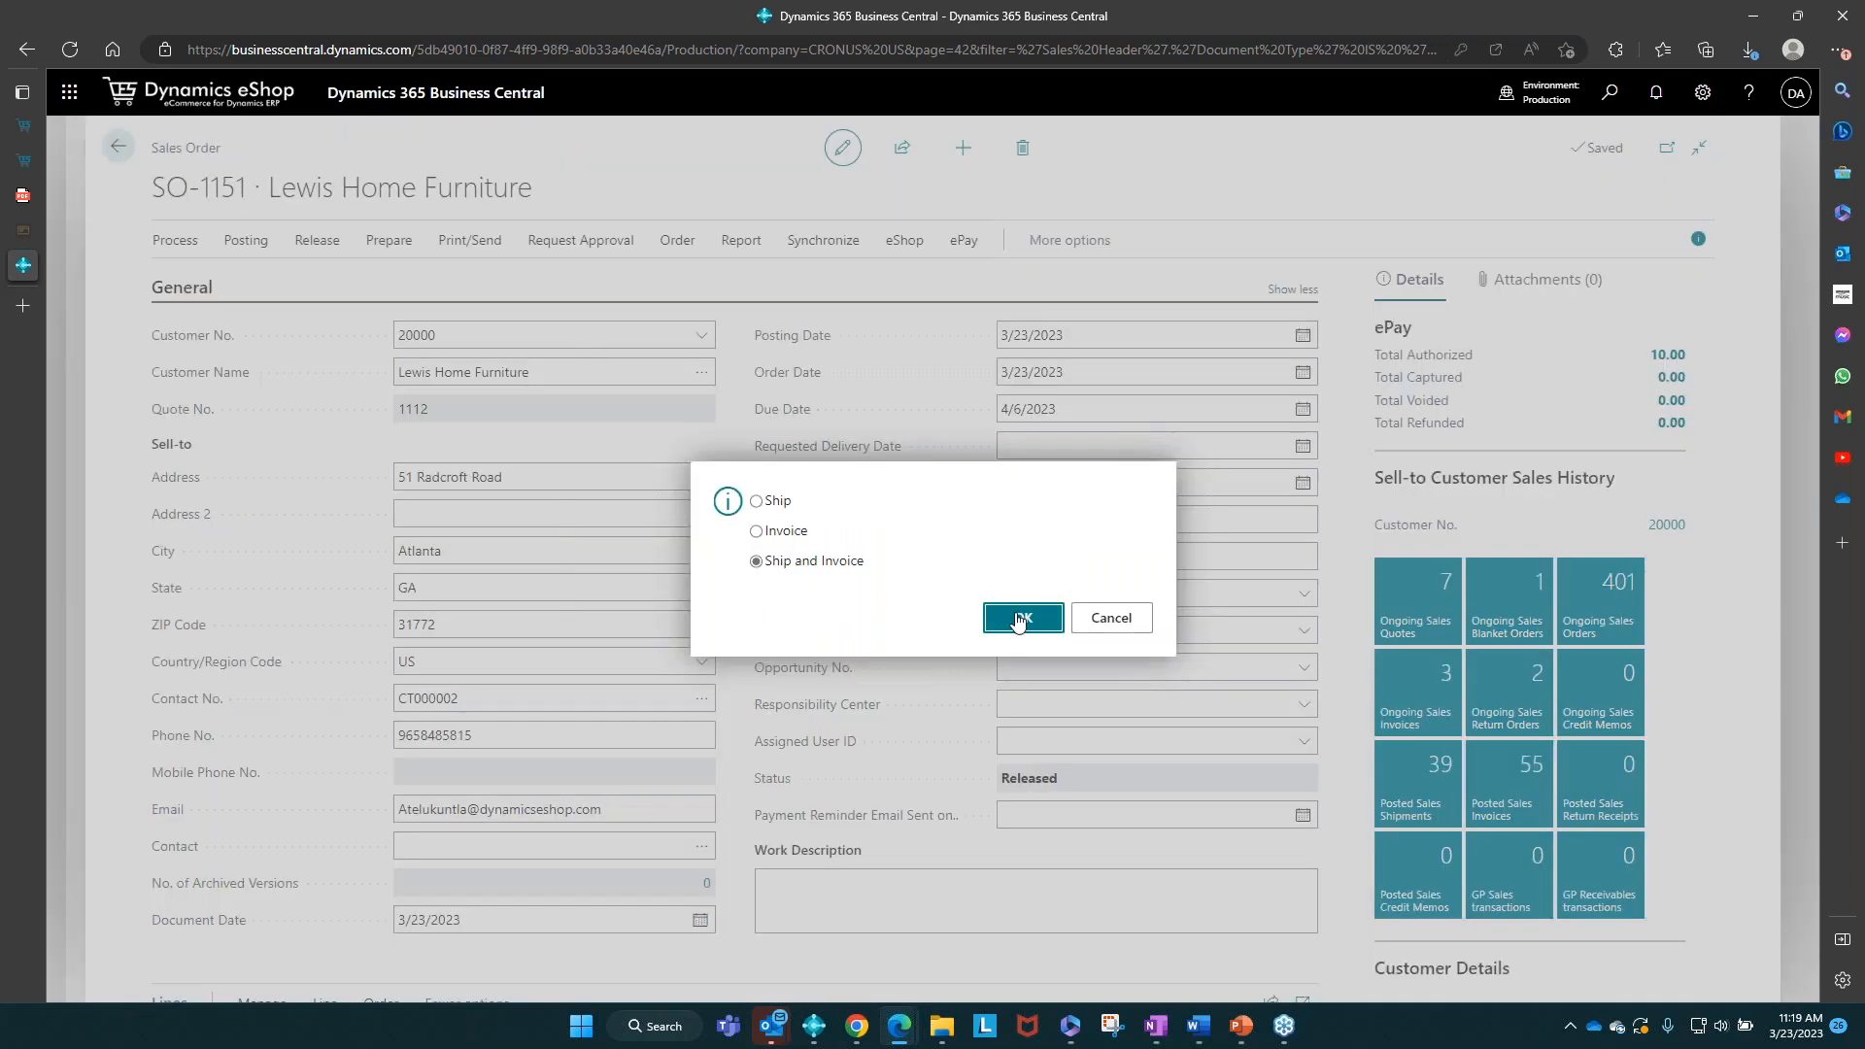
{"action": "left_click", "coordinate": [1021, 618]}
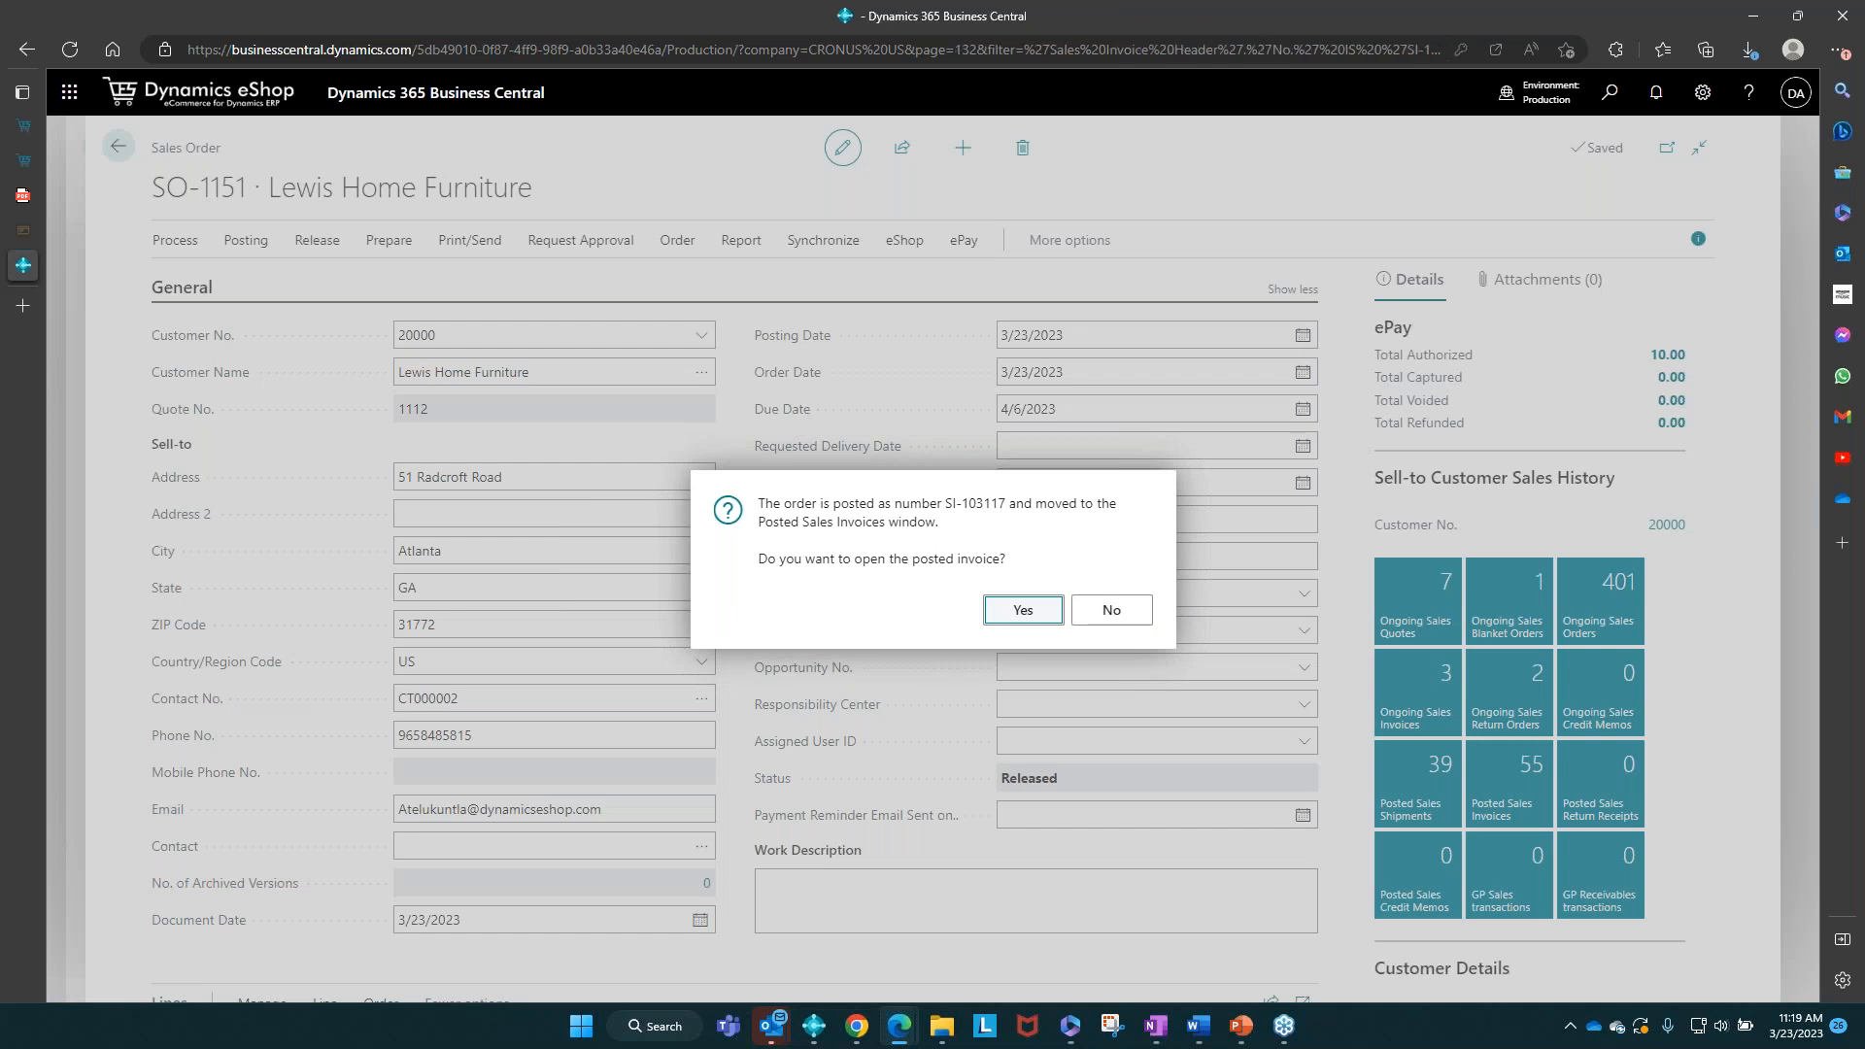
{"action": "left_click", "coordinate": [1023, 609]}
{"action": "left_click", "coordinate": [1108, 605]}
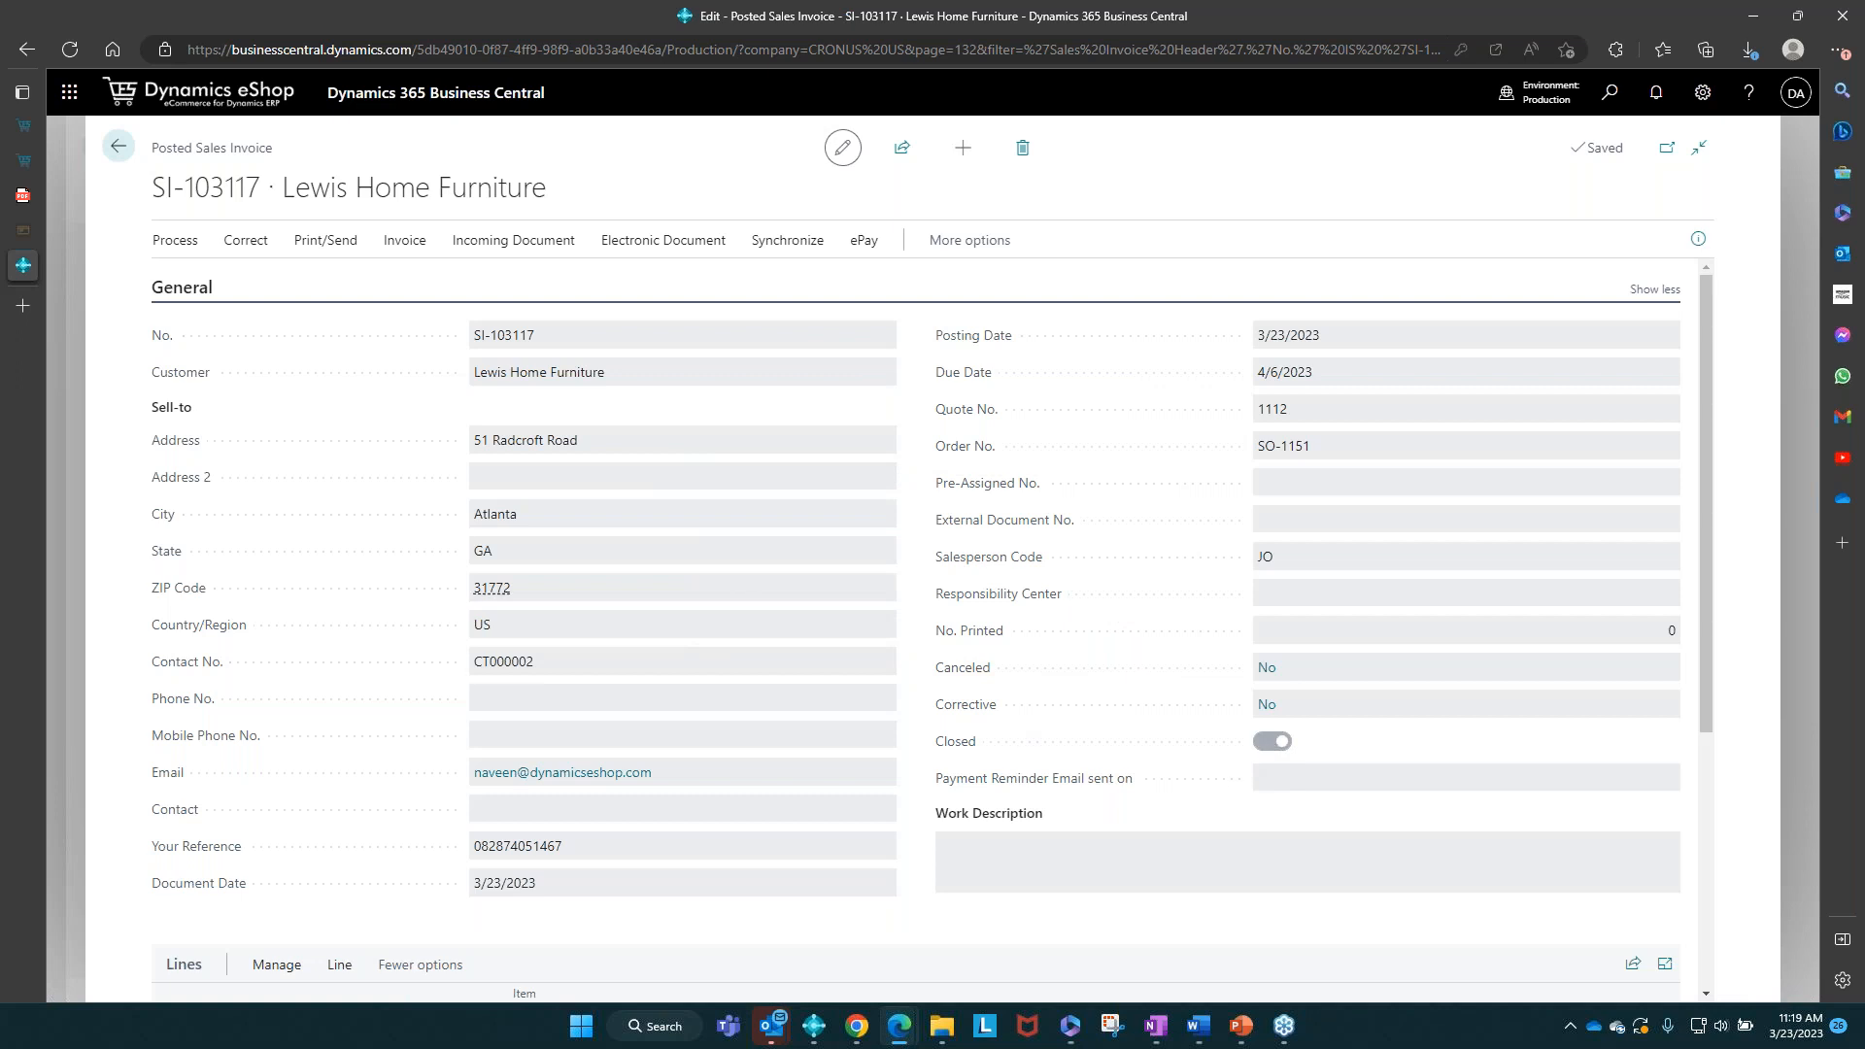
Step: View the posted invoice's ePay transactions in the expanded list and return to the Business Central home page
{"action": "left_click", "coordinate": [848, 239]}
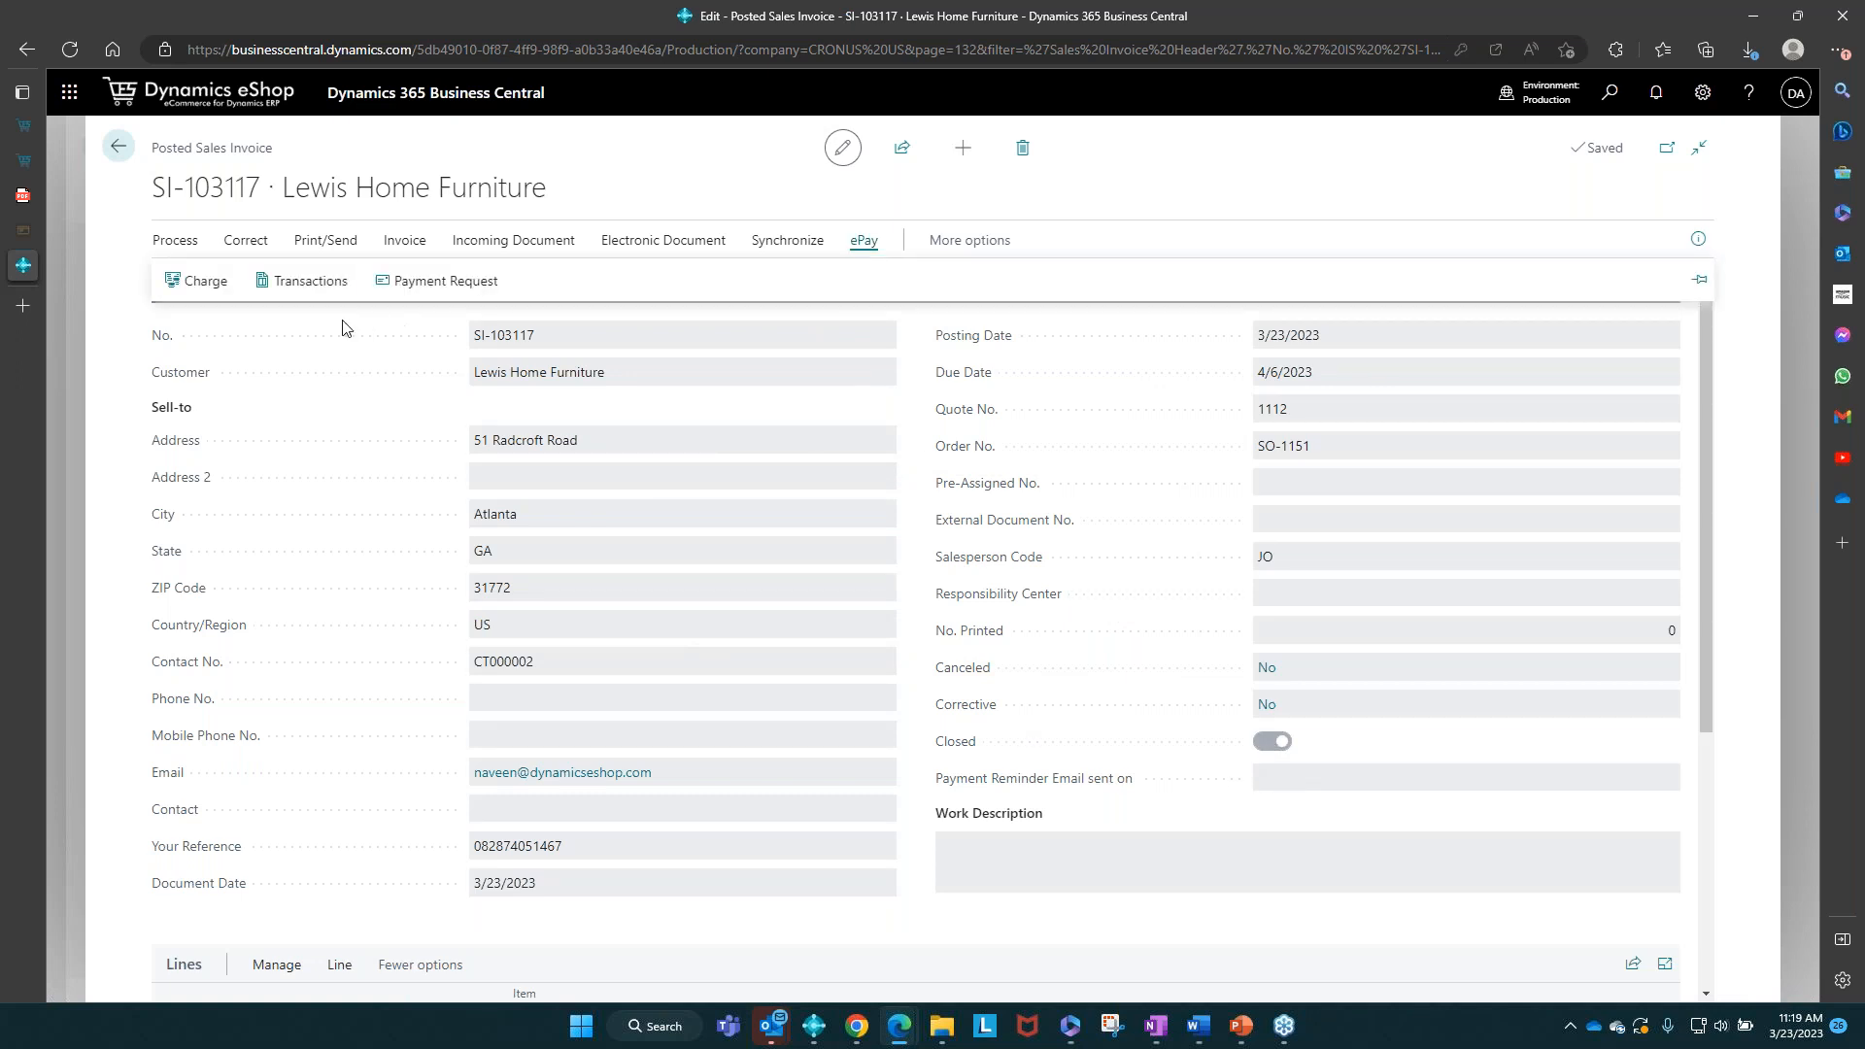
{"action": "left_click", "coordinate": [305, 281]}
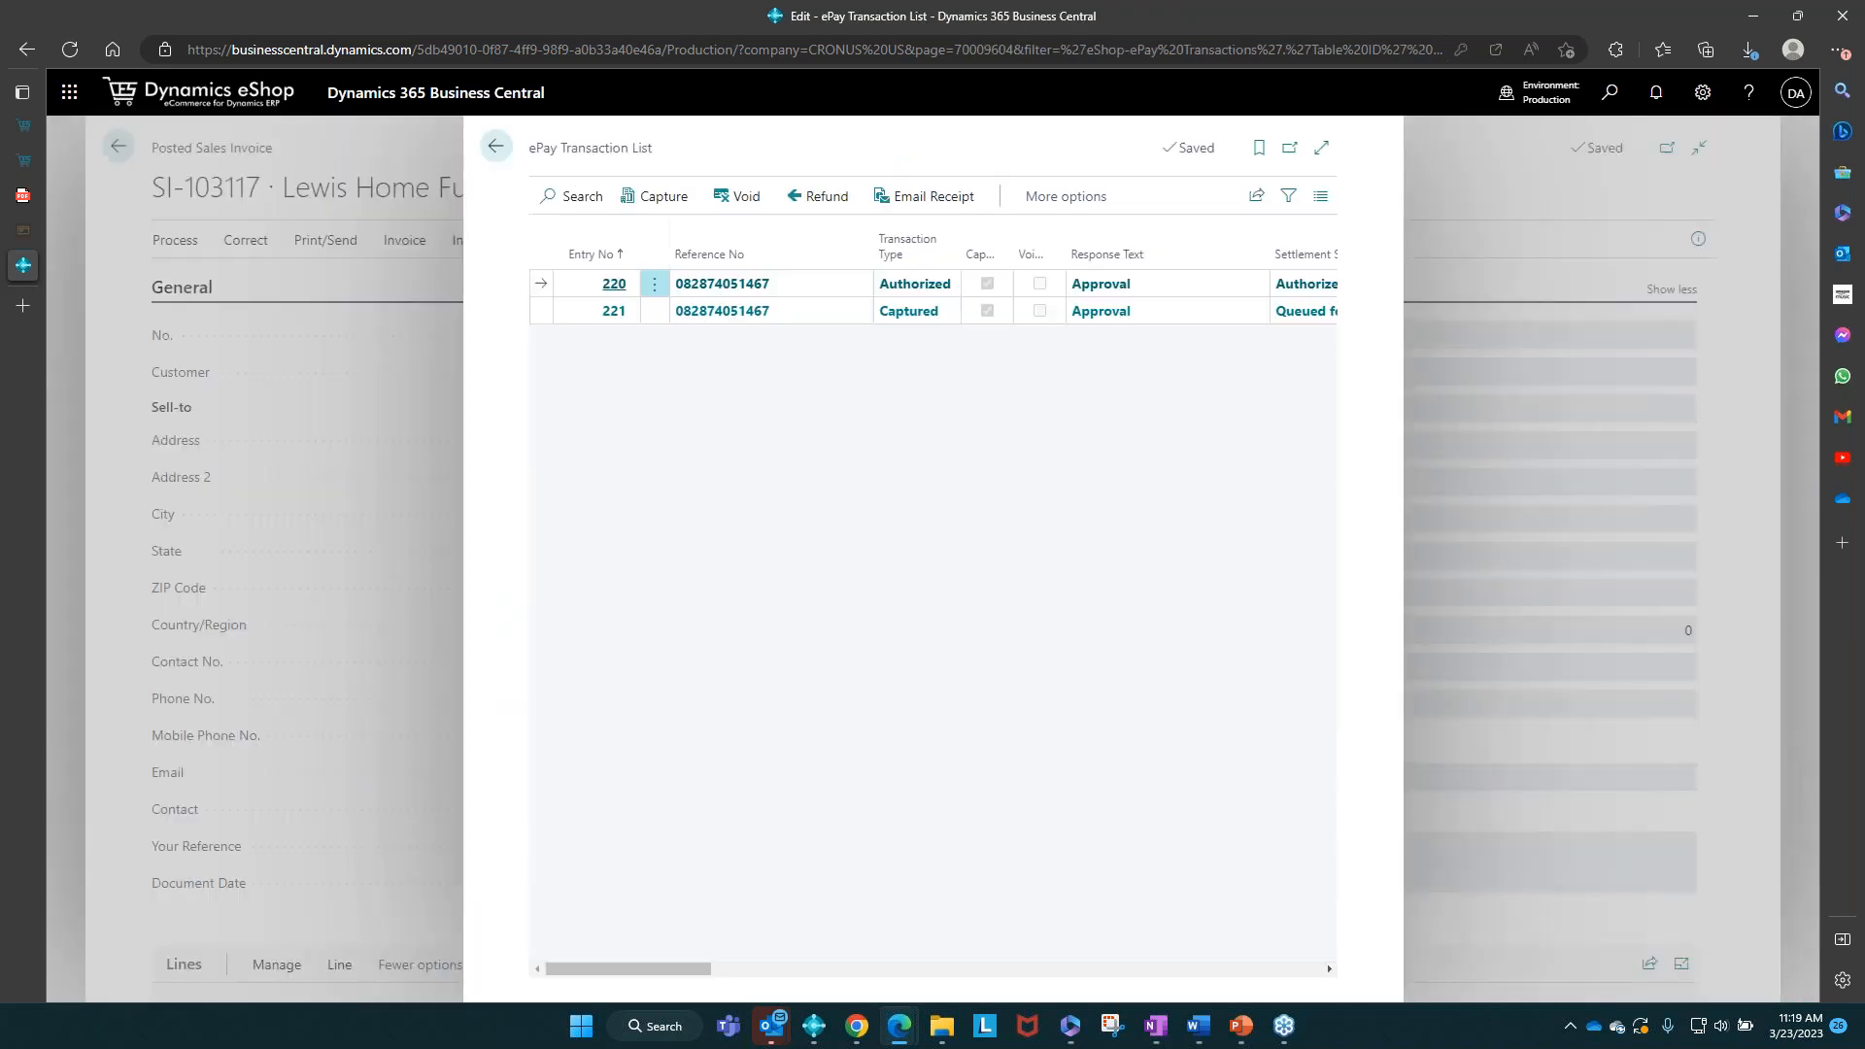
{"action": "left_click", "coordinate": [1319, 148]}
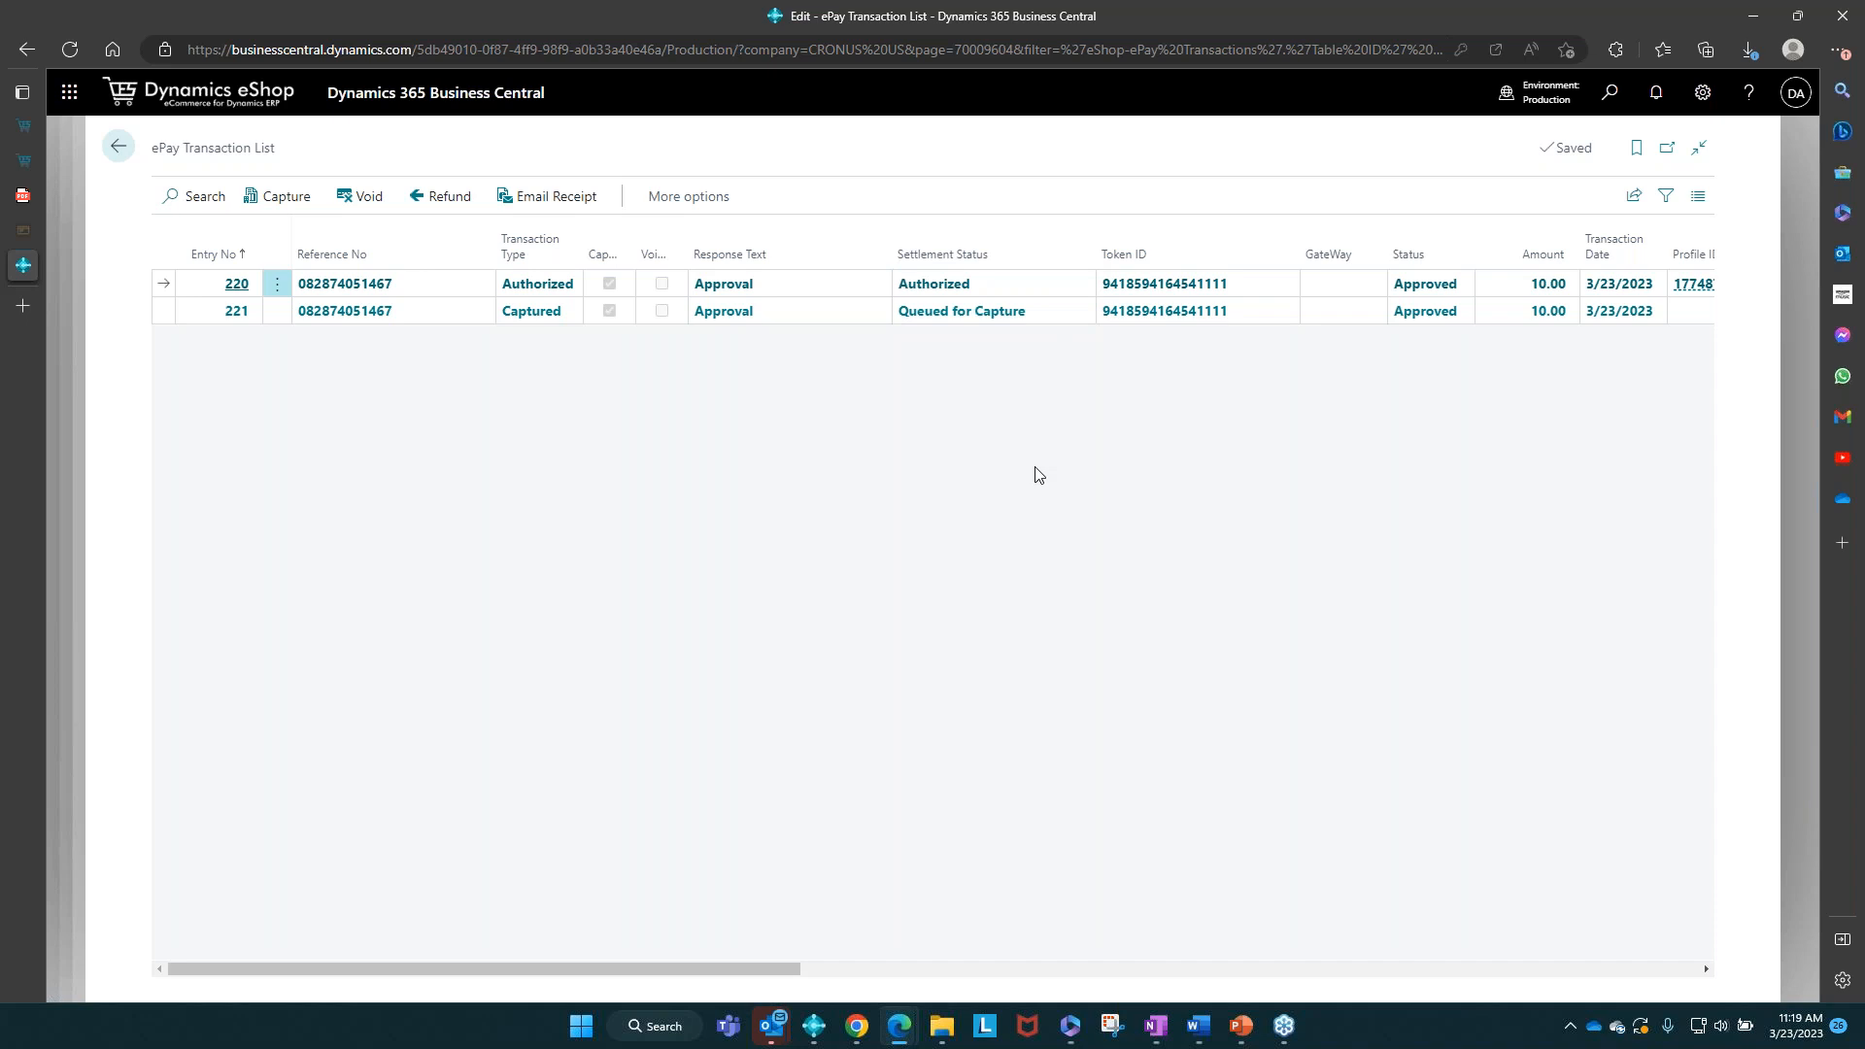
{"action": "key", "text": "alt+Left"}
{"action": "key", "text": "alt+Left"}
{"action": "key", "text": "alt+Left"}
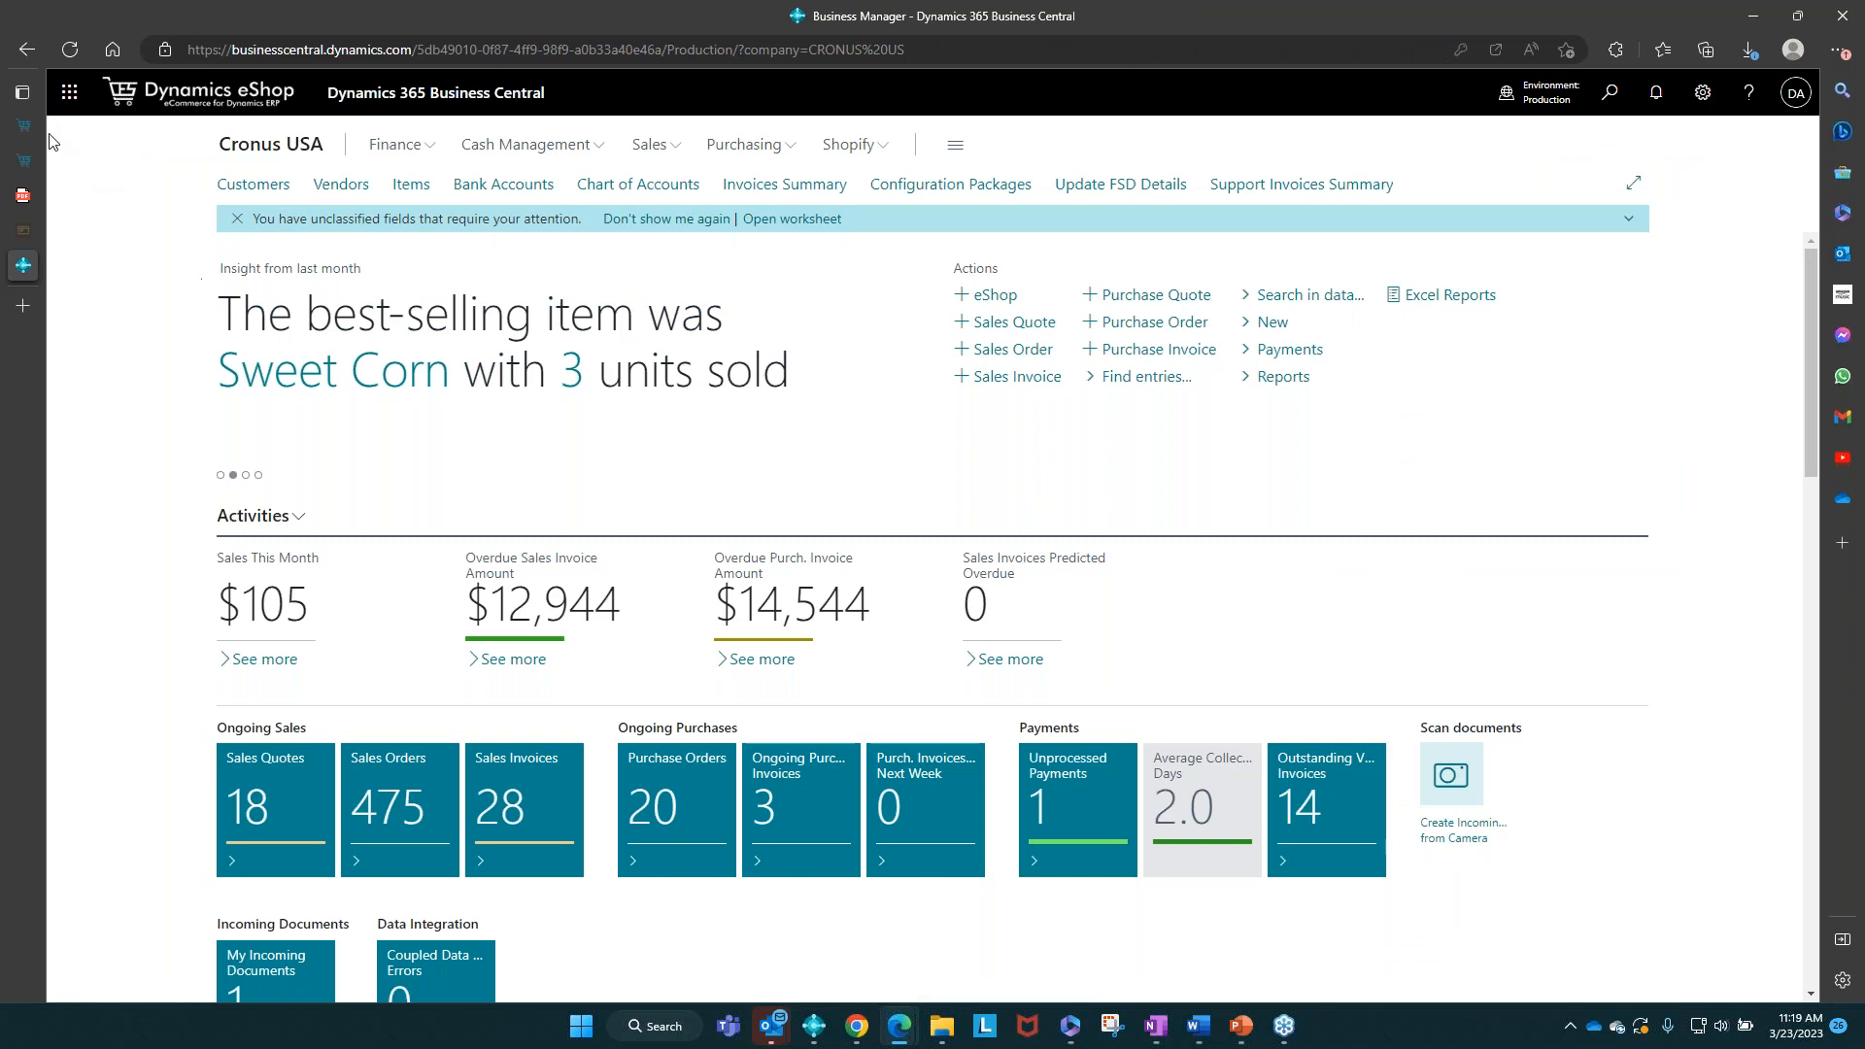
Step: Switch to the Dynamics eShop store and view the customer information in the customer's account
{"action": "left_click", "coordinate": [20, 128]}
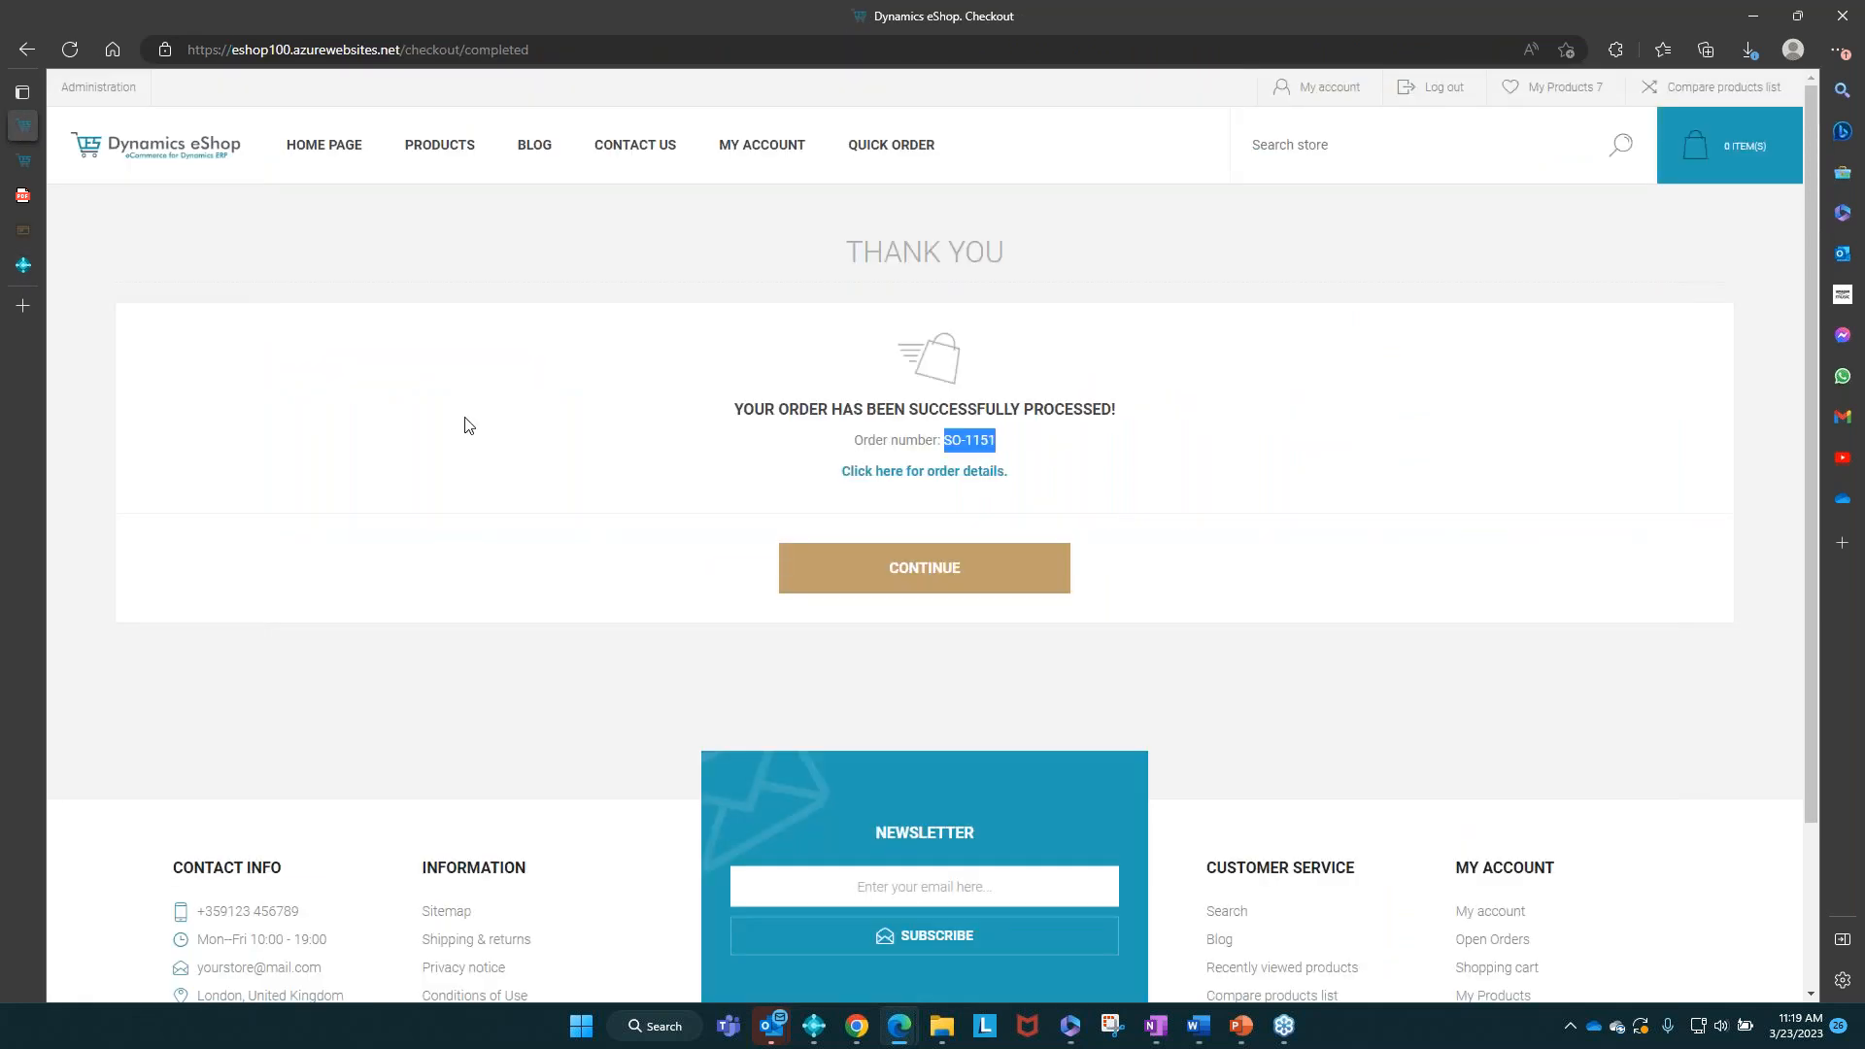
{"action": "left_click", "coordinate": [739, 166]}
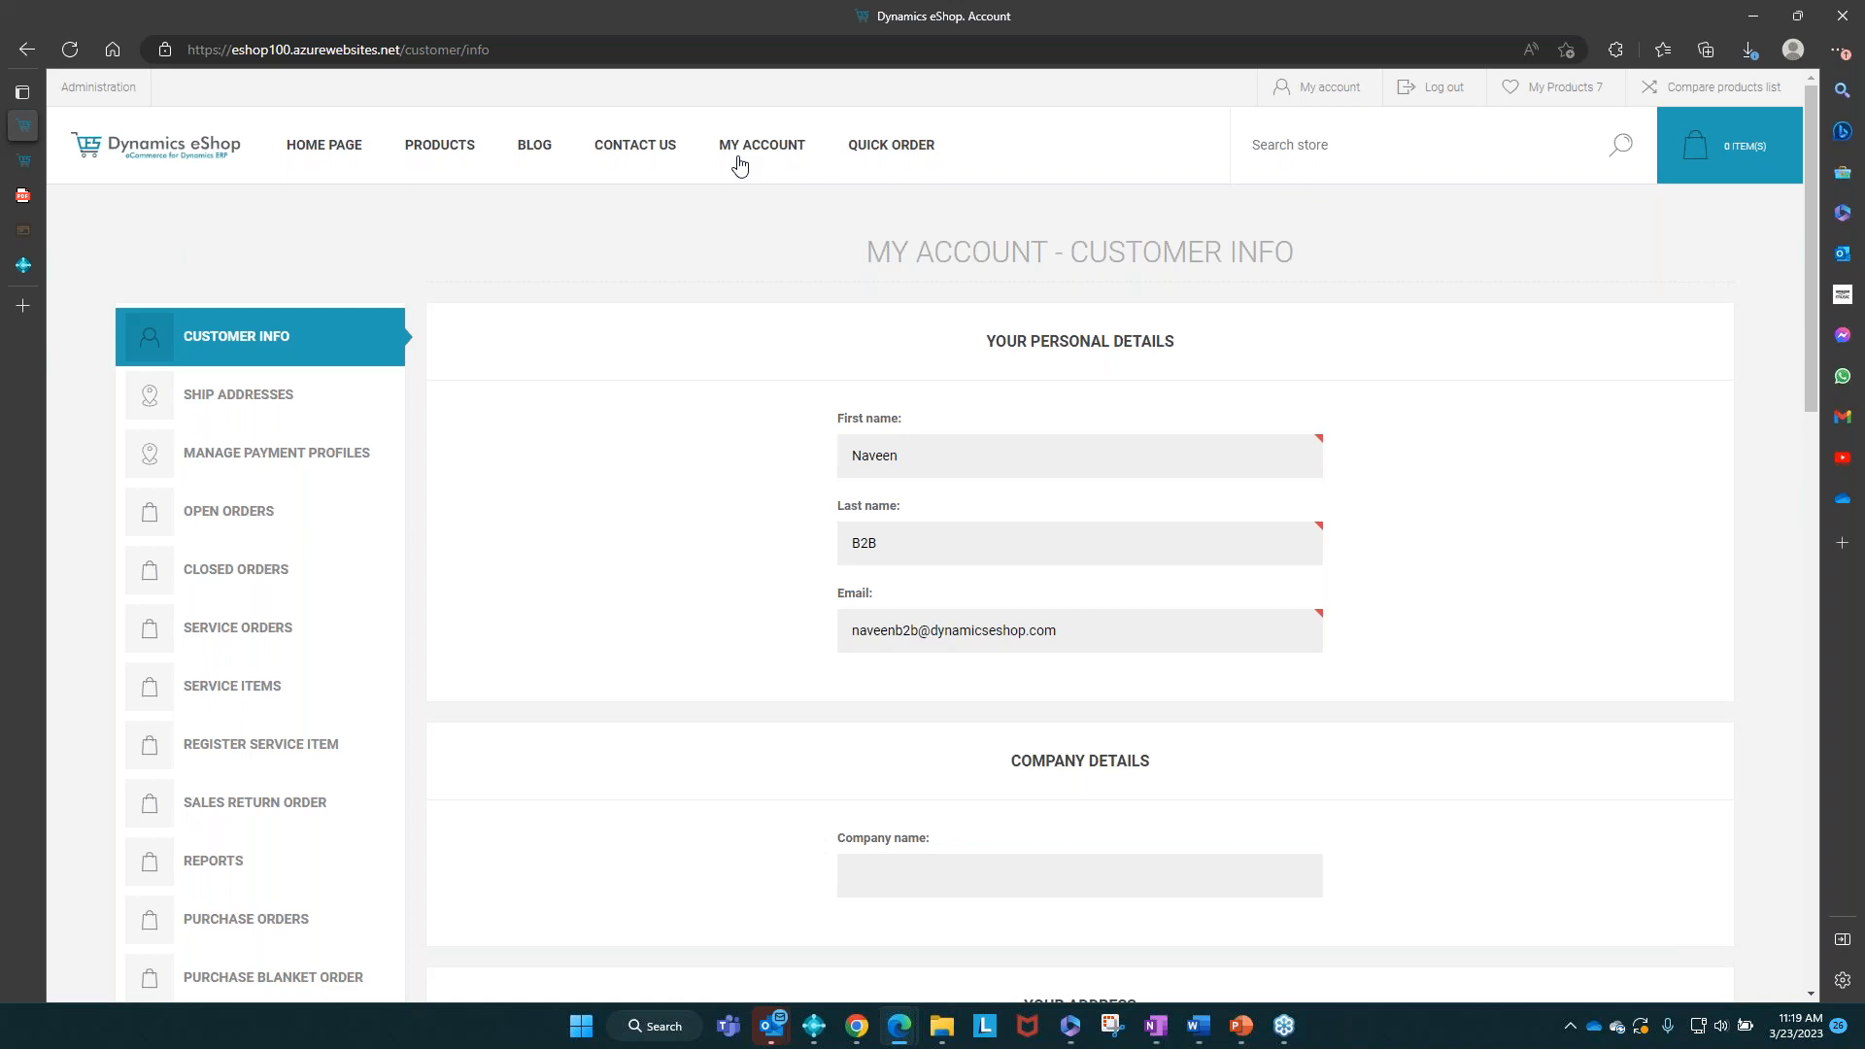
{"action": "scroll", "coordinate": [614, 566], "scroll_direction": "down", "scroll_amount": 1}
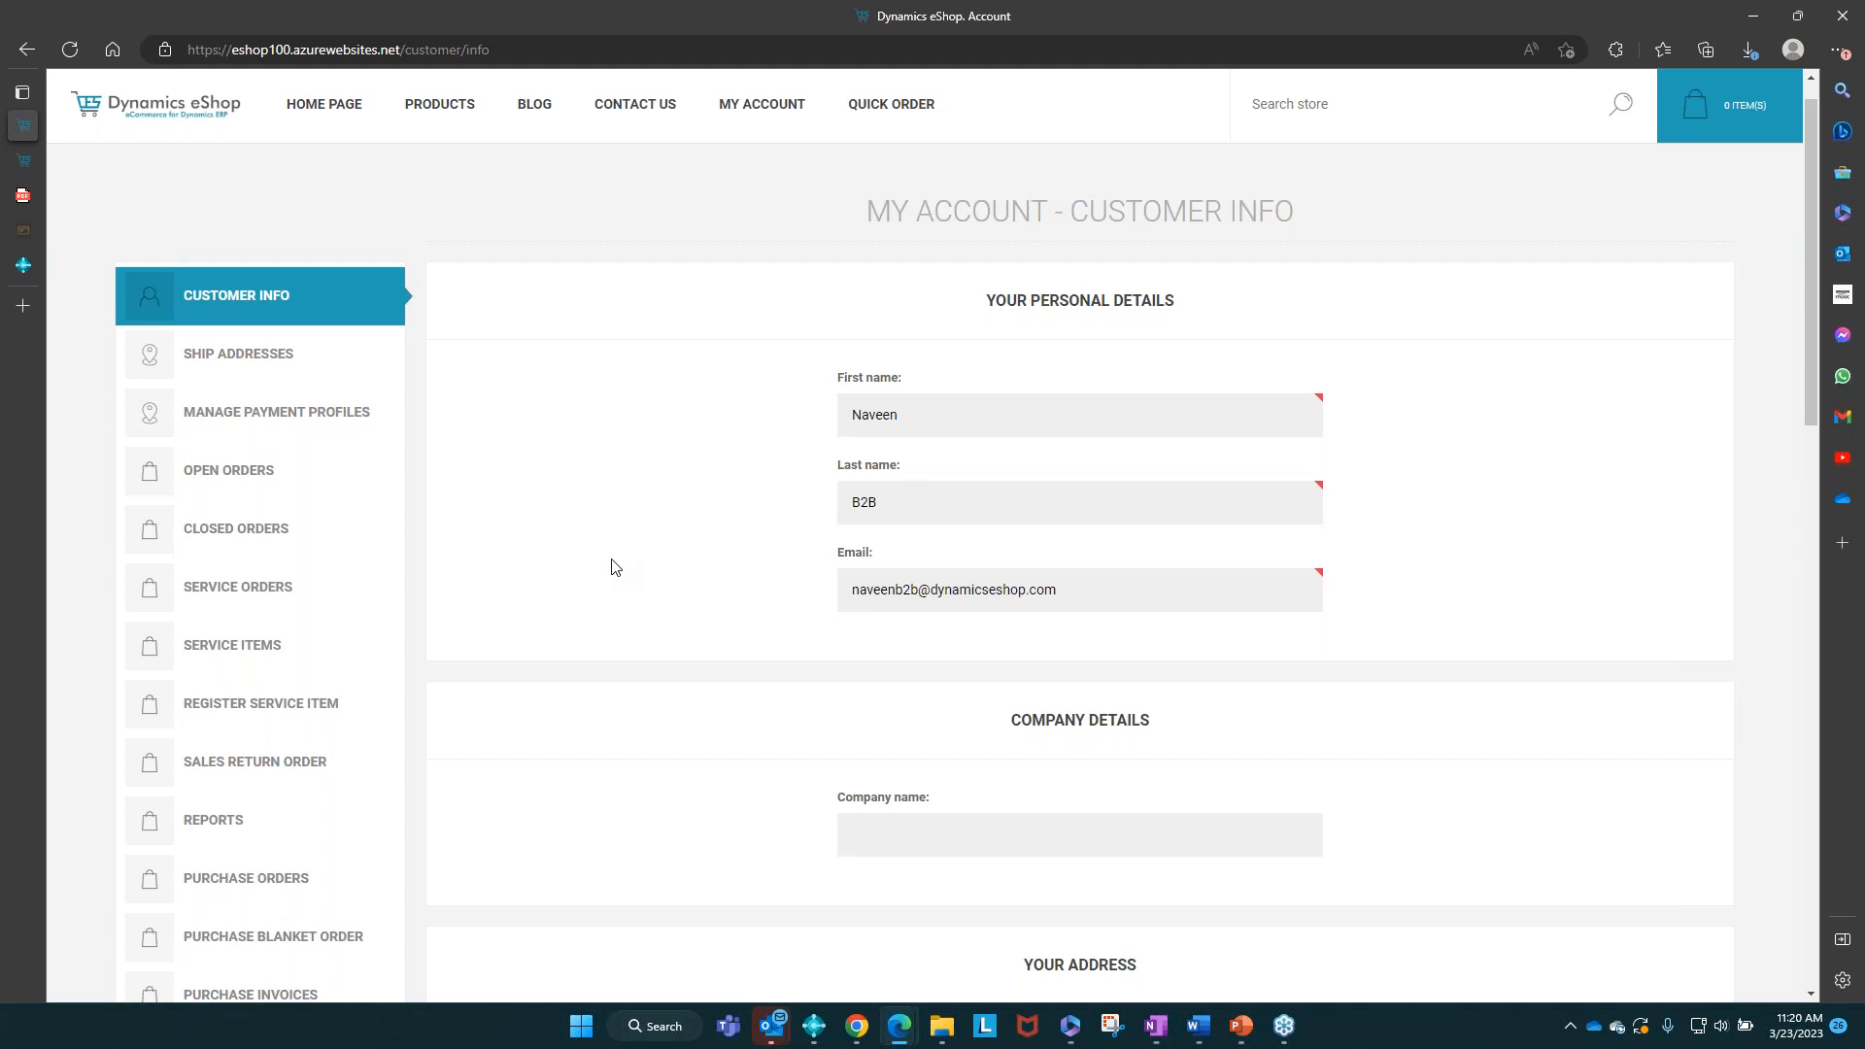
{"action": "scroll", "coordinate": [595, 427], "scroll_direction": "down", "scroll_amount": 1}
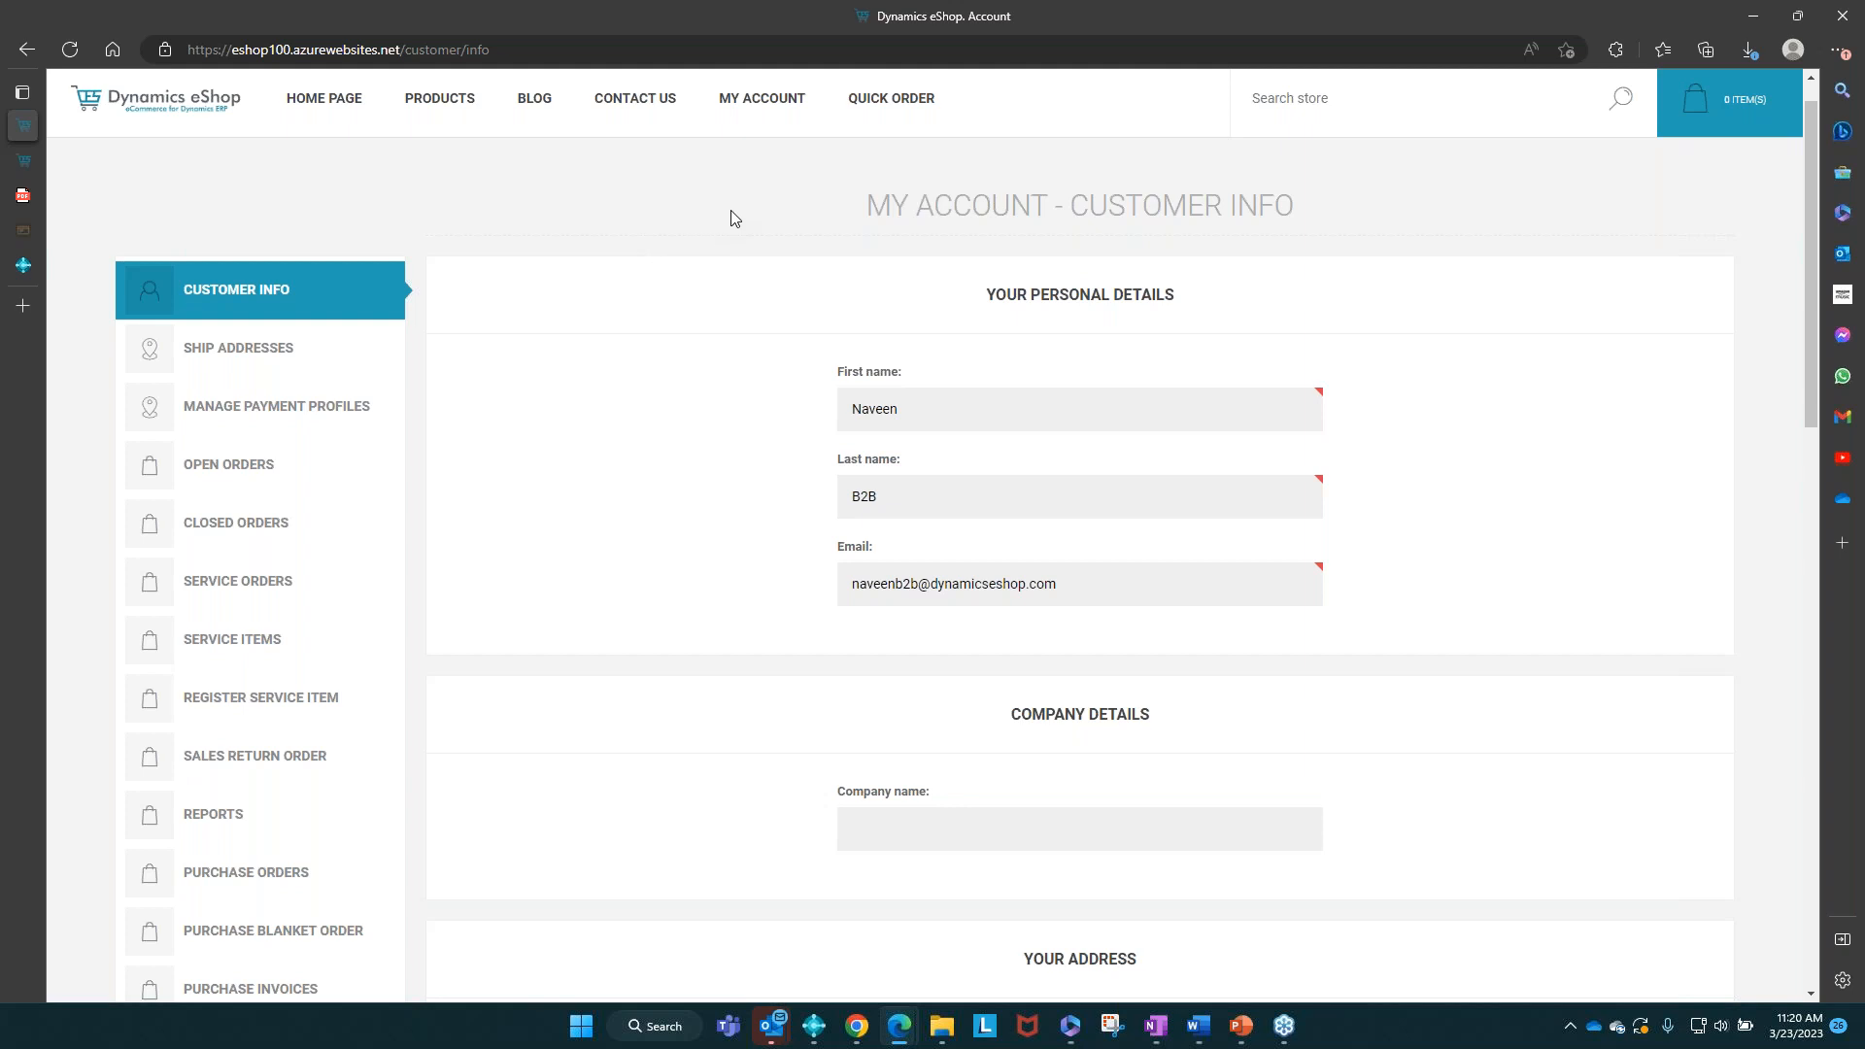
Step: View the account's ship addresses and its list of saved payment profiles
{"action": "scroll", "coordinate": [732, 217], "scroll_direction": "down", "scroll_amount": 1}
{"action": "left_click", "coordinate": [333, 313]}
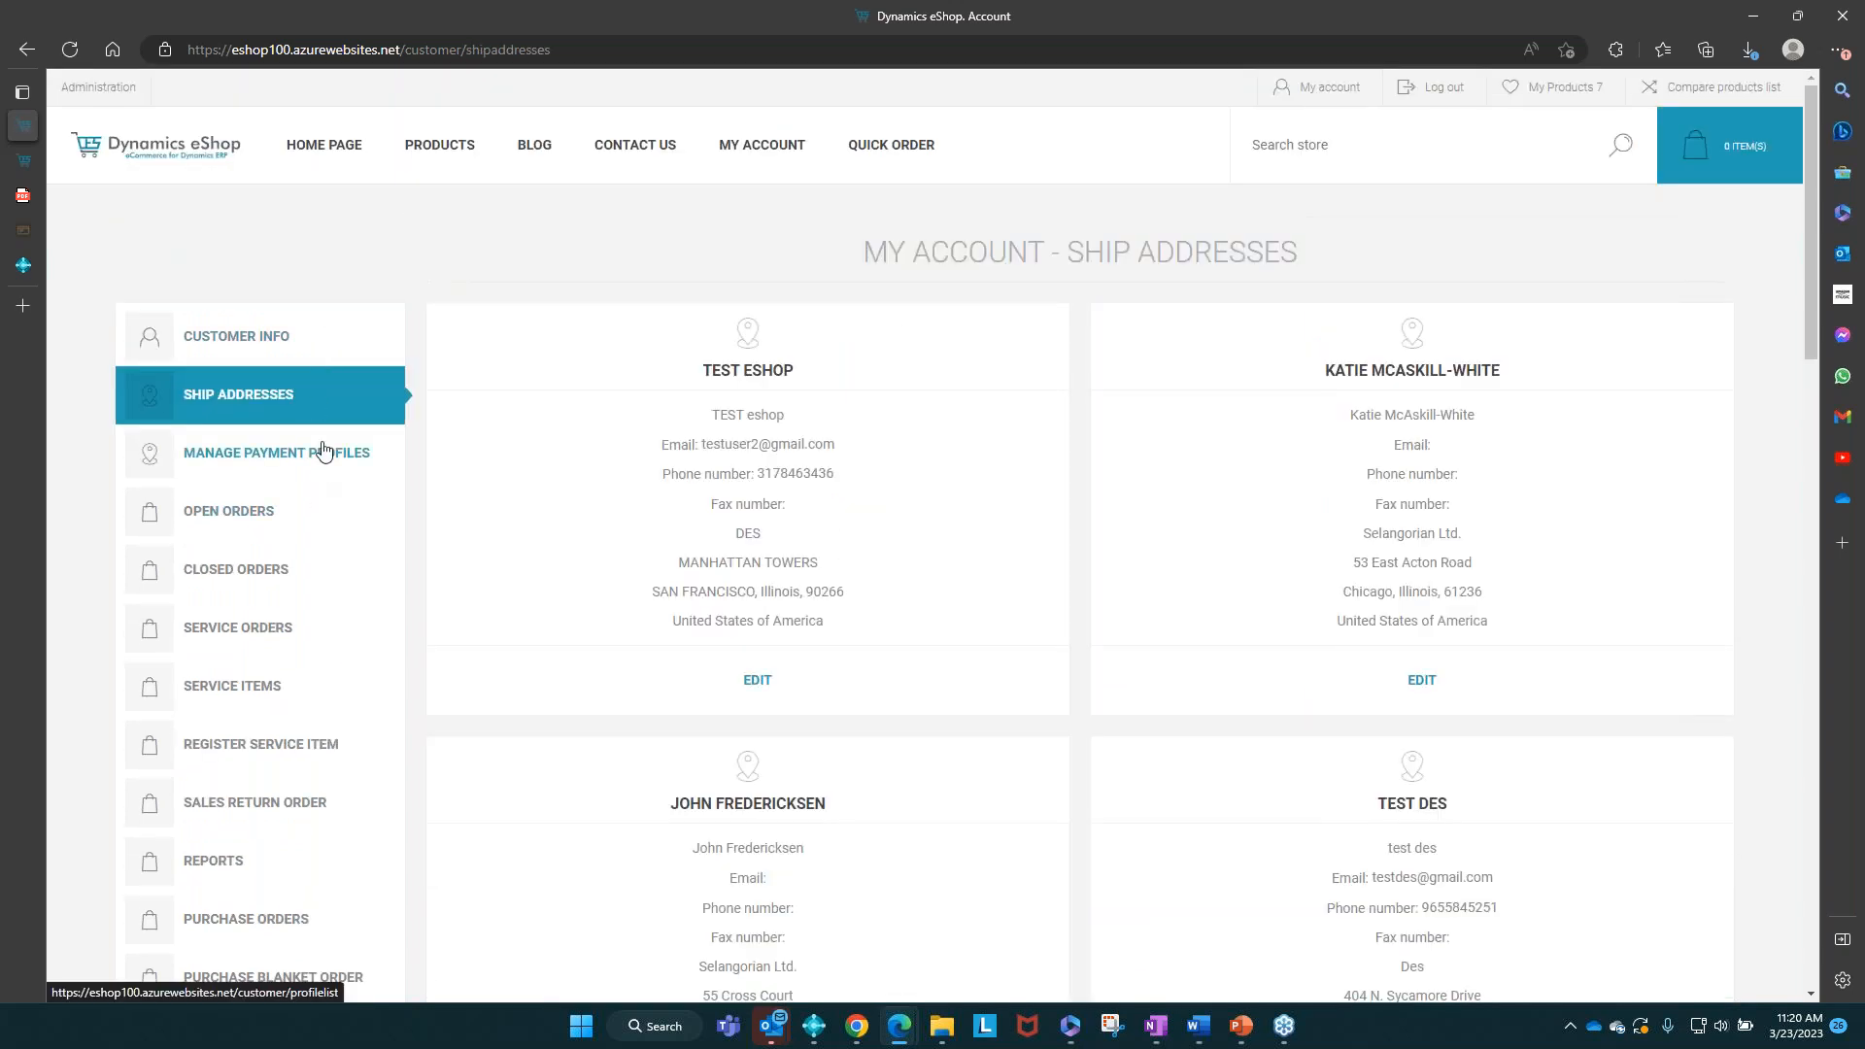
{"action": "left_click", "coordinate": [320, 450]}
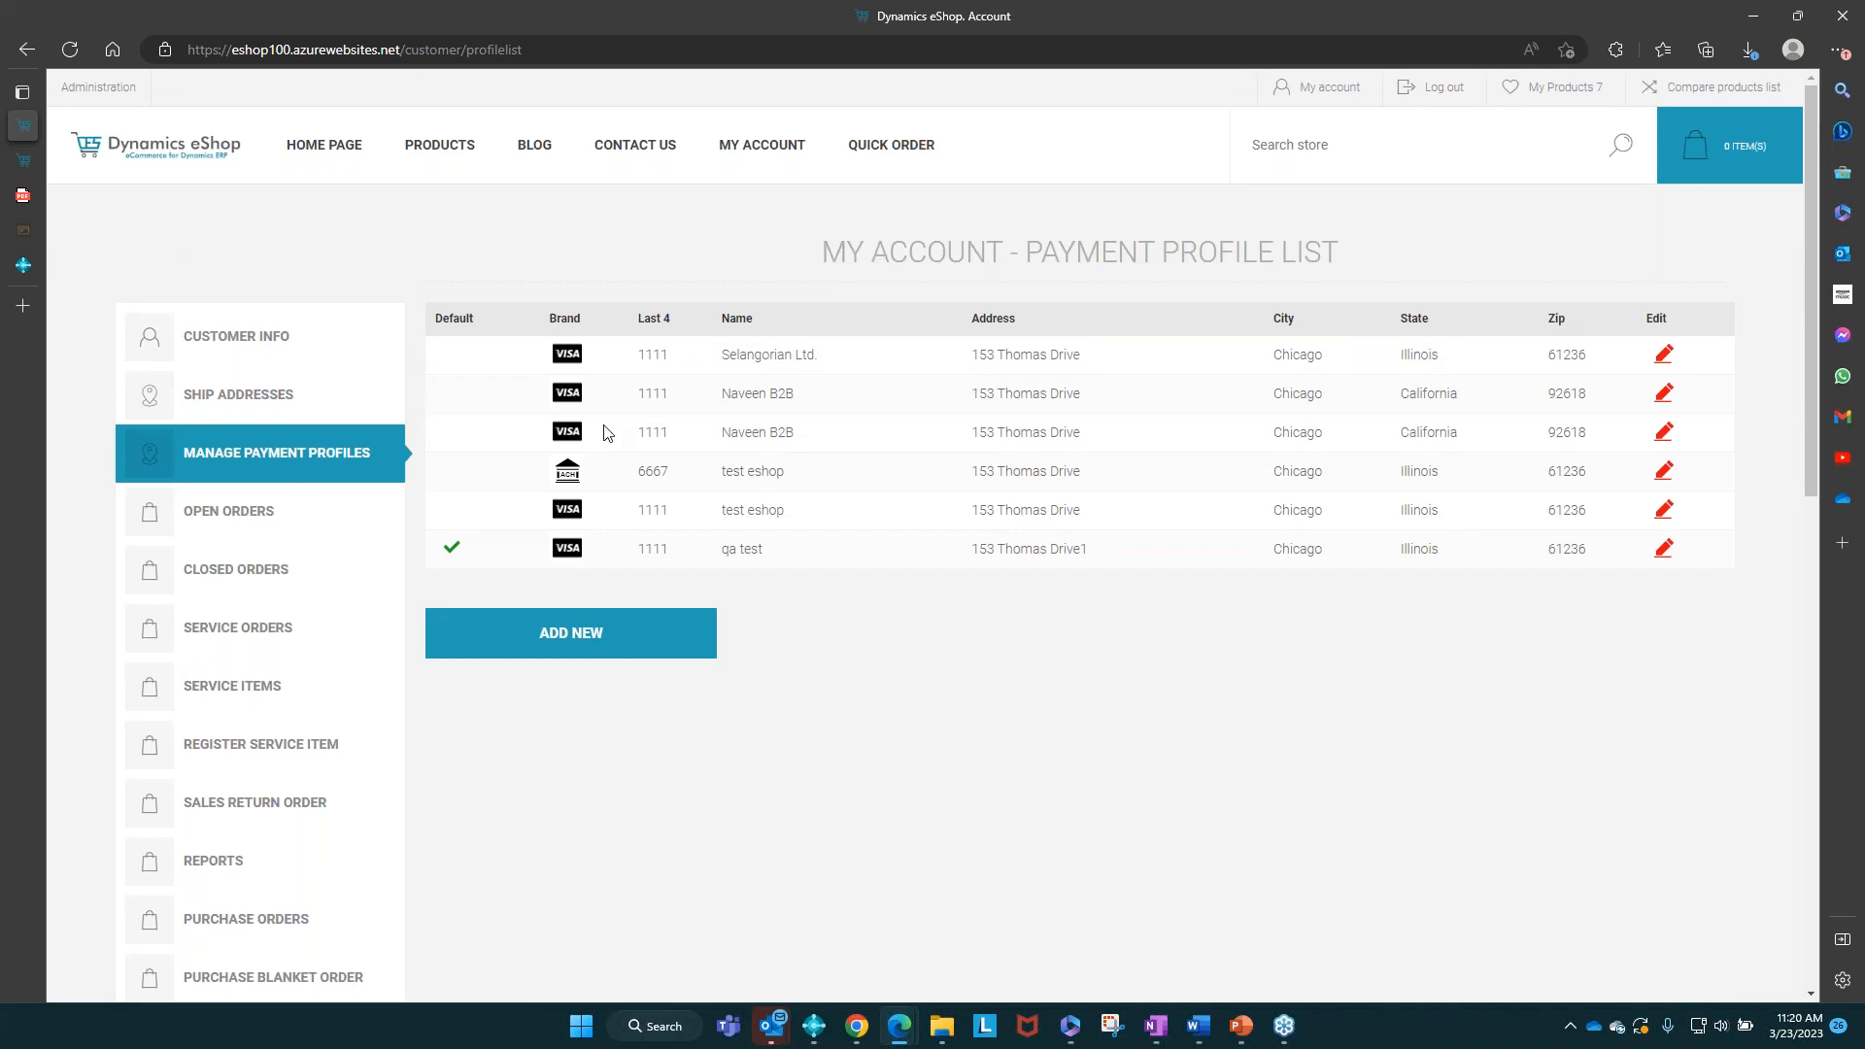
Step: Review the account's closed orders and view the Register Service Item form
{"action": "scroll", "coordinate": [603, 432], "scroll_direction": "down", "scroll_amount": 2}
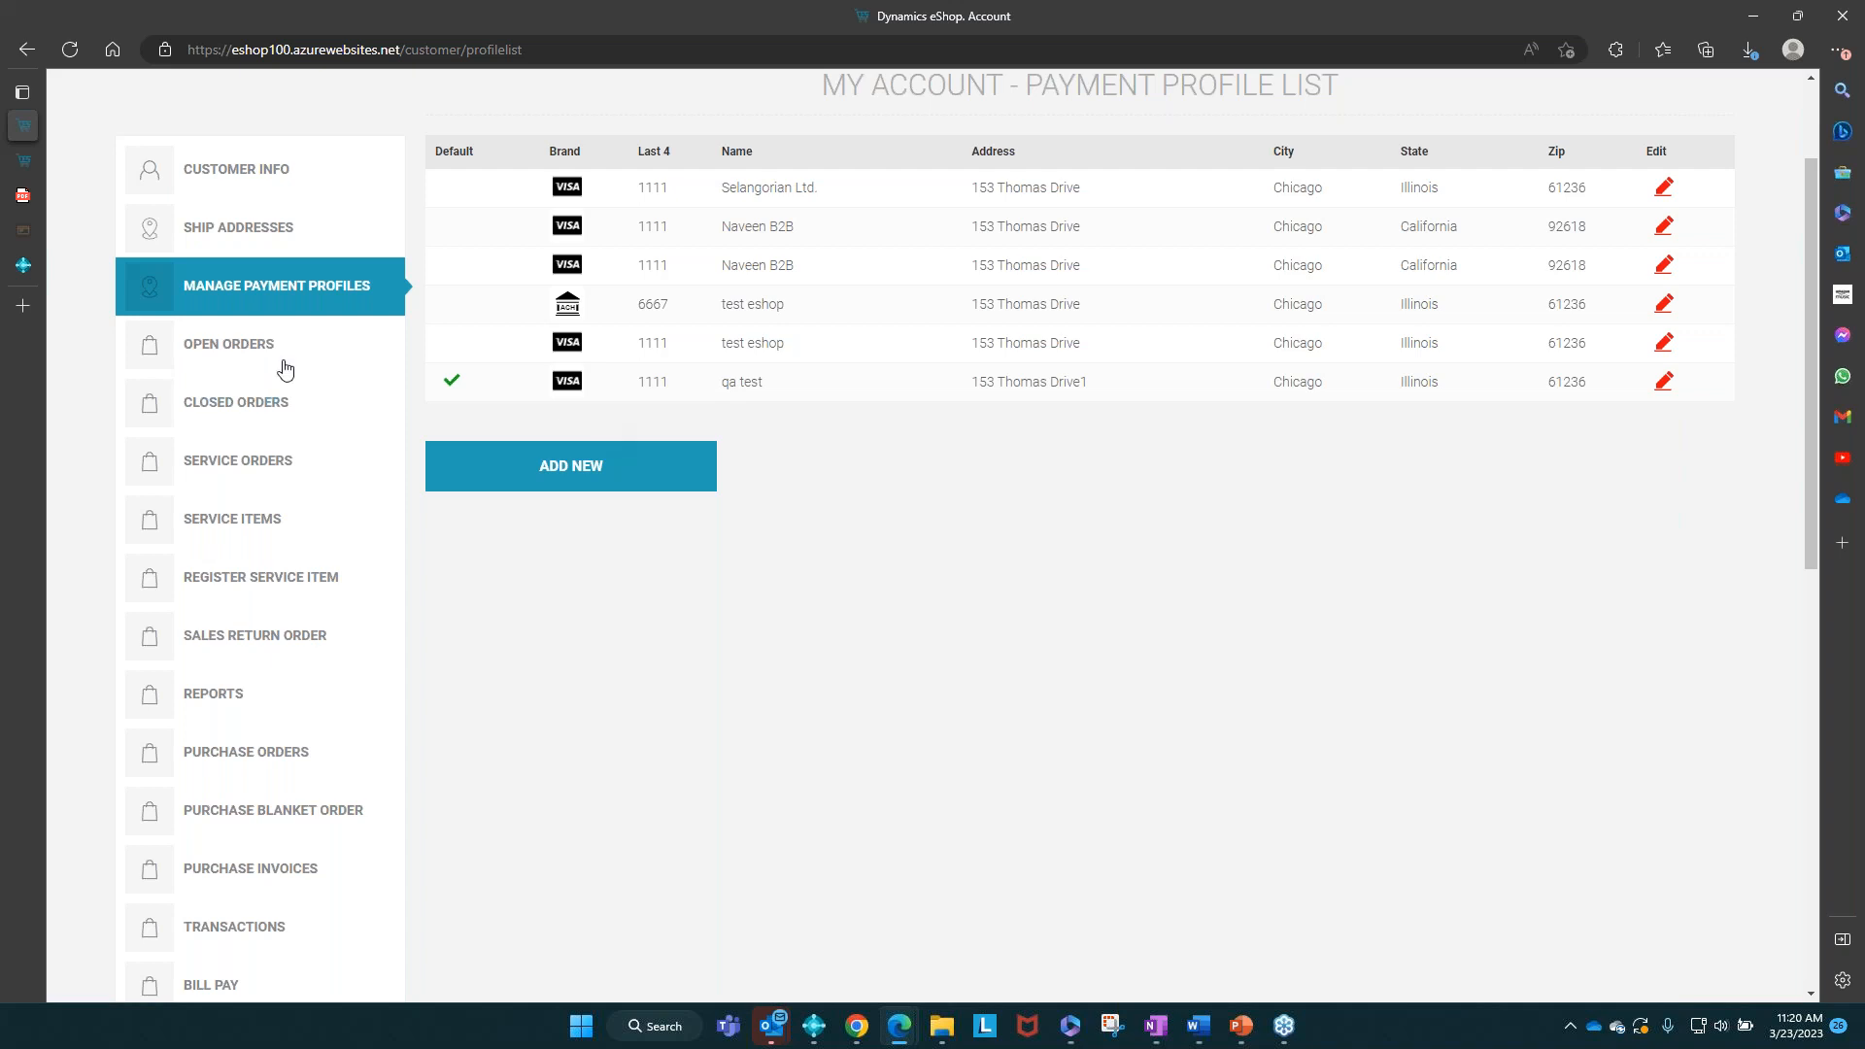
{"action": "left_click", "coordinate": [282, 404]}
{"action": "scroll", "coordinate": [541, 577], "scroll_direction": "down", "scroll_amount": 1}
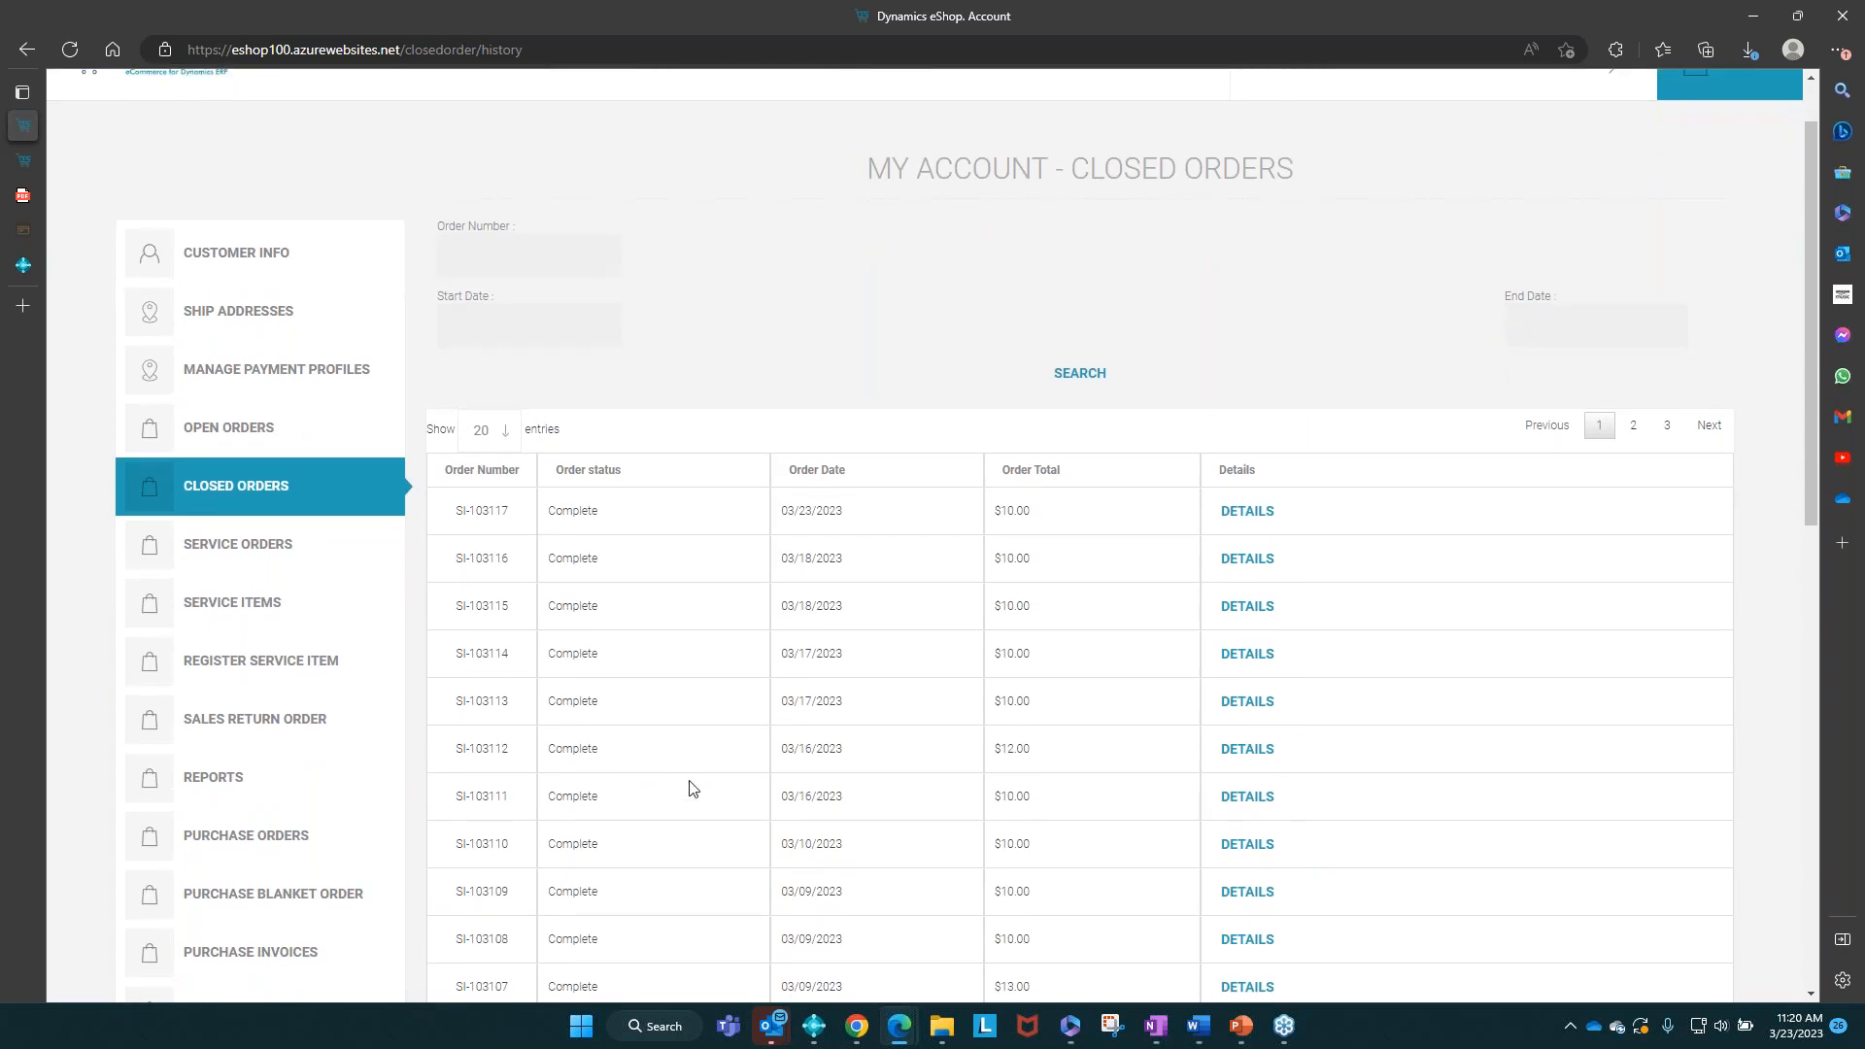
{"action": "scroll", "coordinate": [690, 789], "scroll_direction": "down", "scroll_amount": 1}
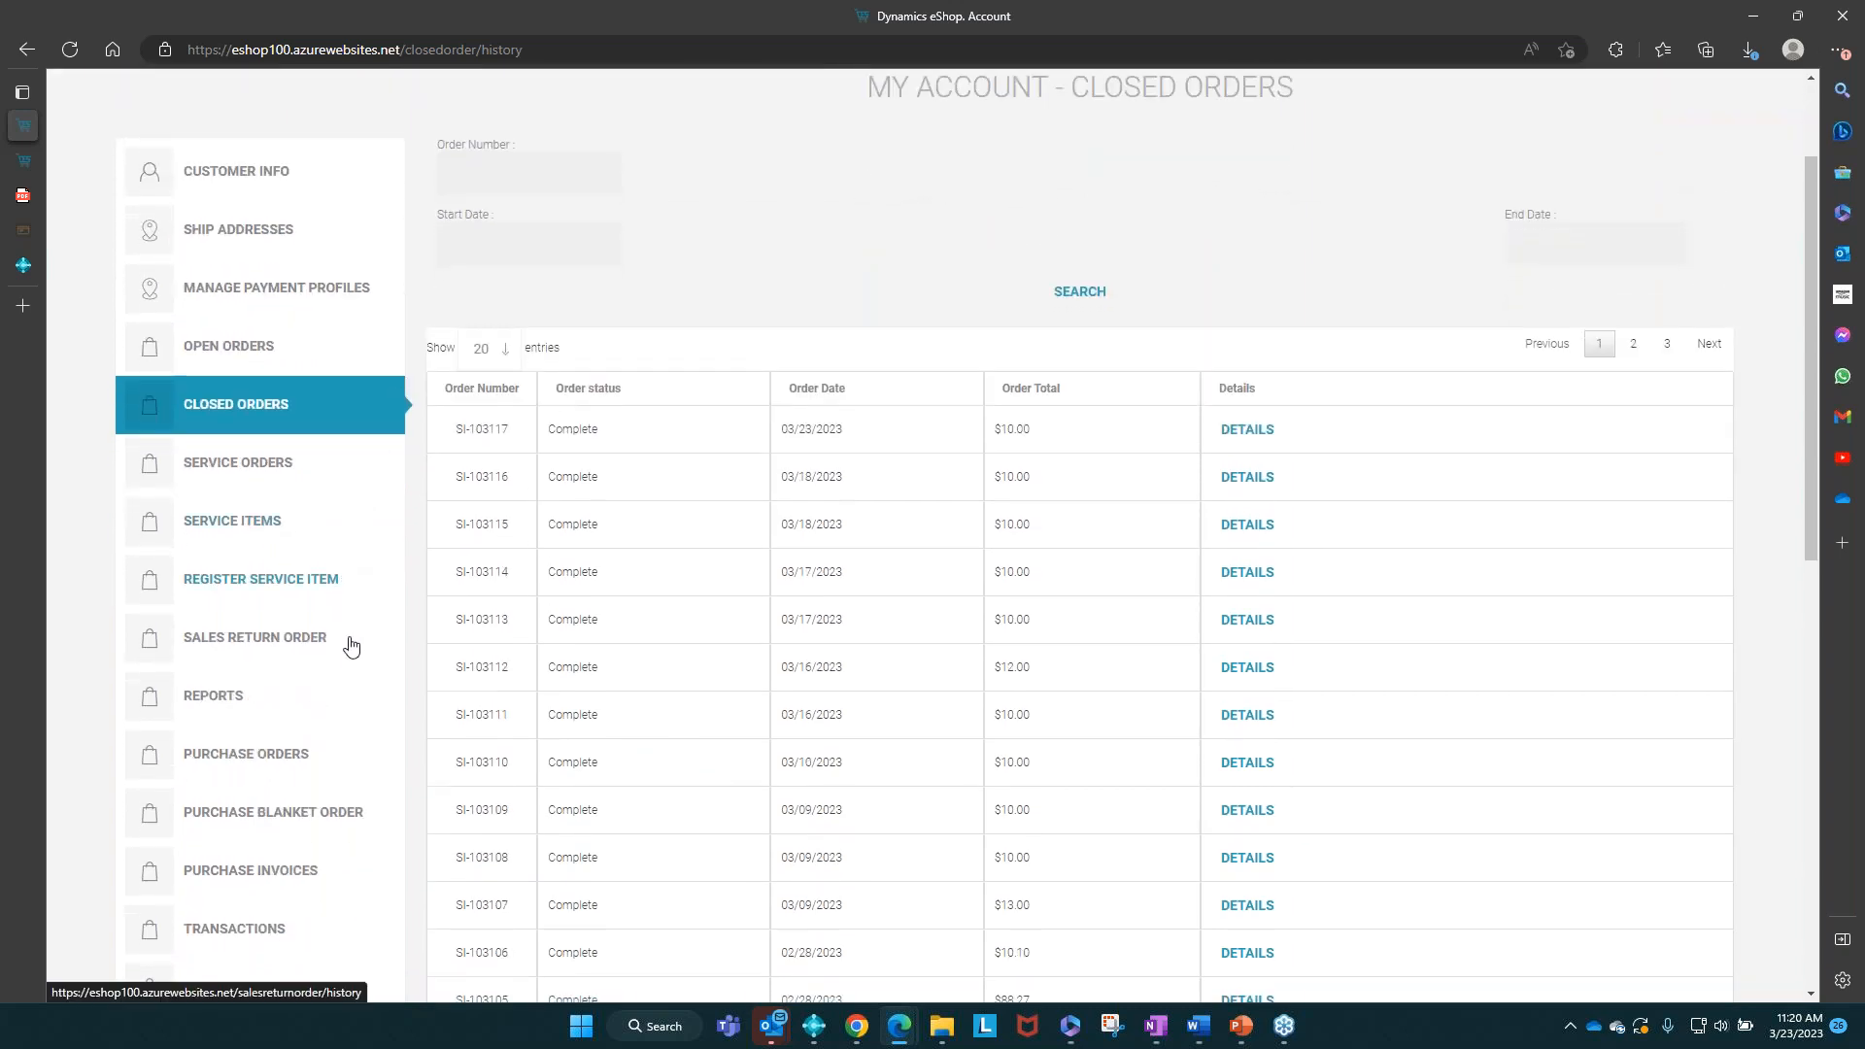
{"action": "left_click", "coordinate": [341, 594]}
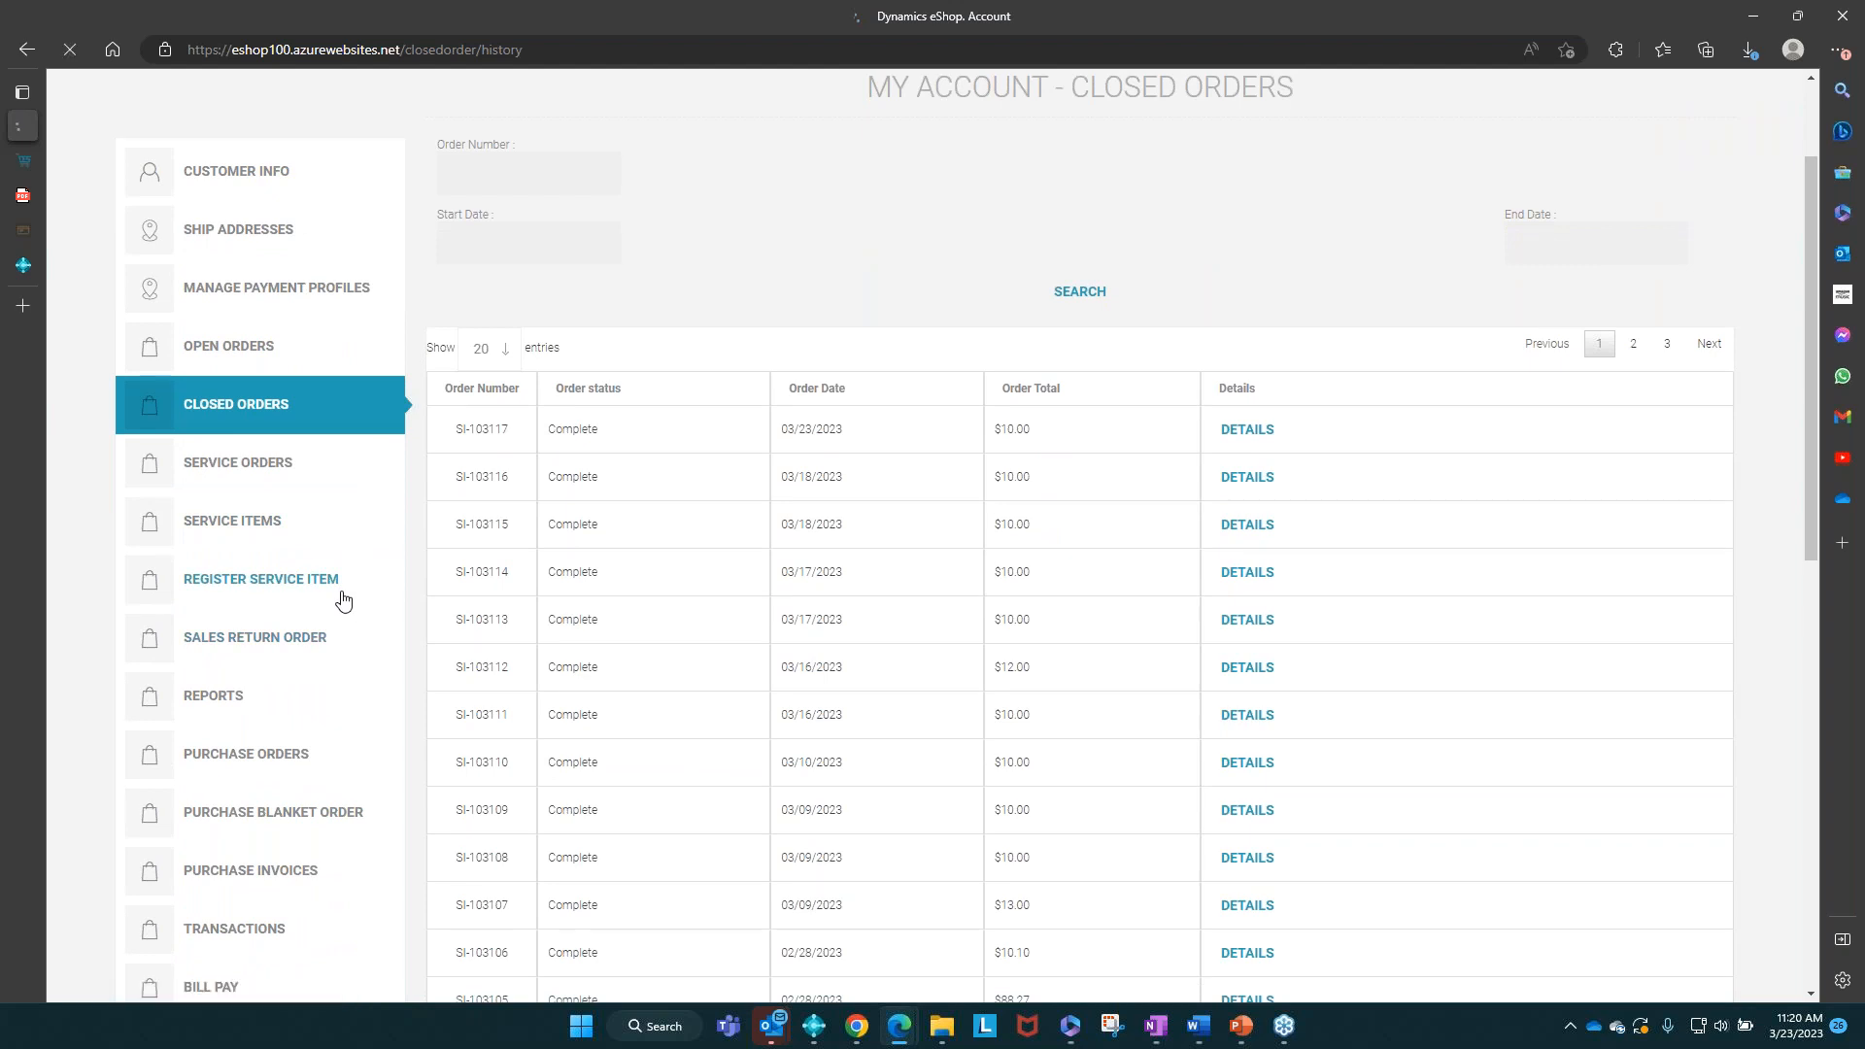
{"action": "scroll", "coordinate": [343, 599], "scroll_direction": "down", "scroll_amount": 2}
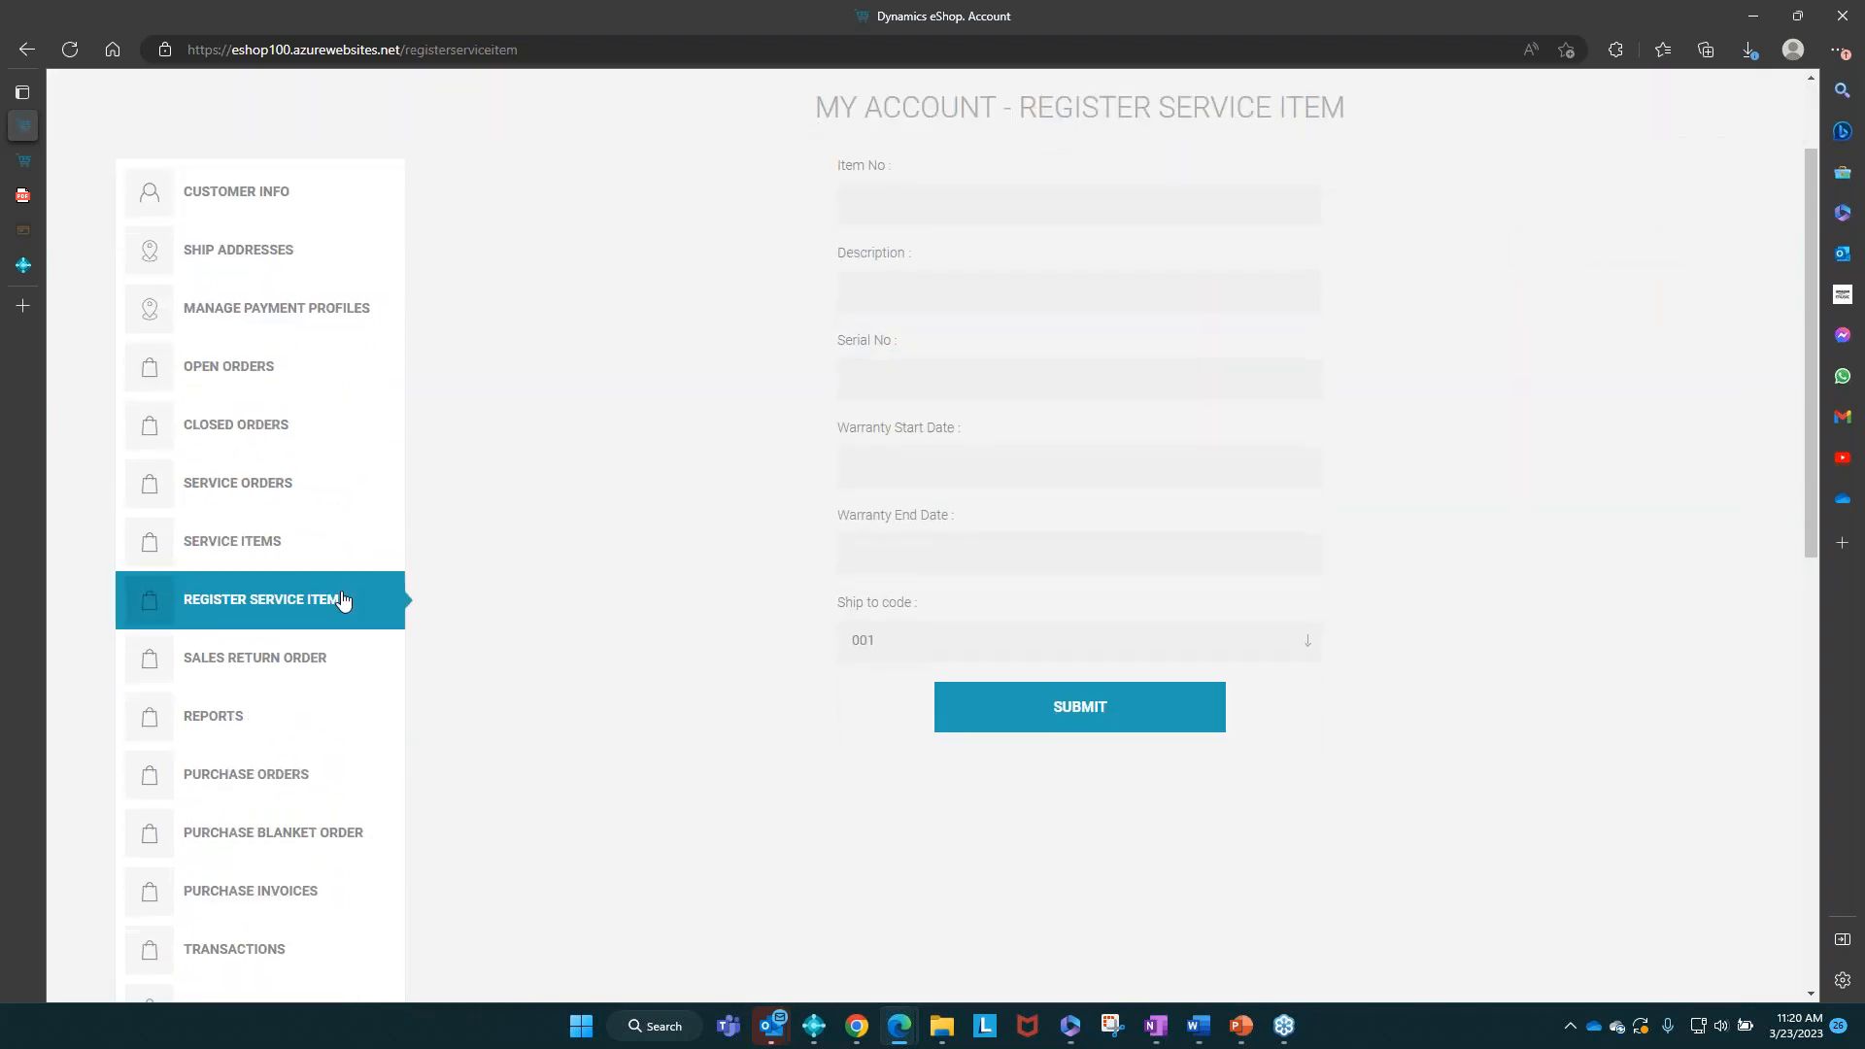
{"action": "scroll", "coordinate": [343, 600], "scroll_direction": "down", "scroll_amount": 1}
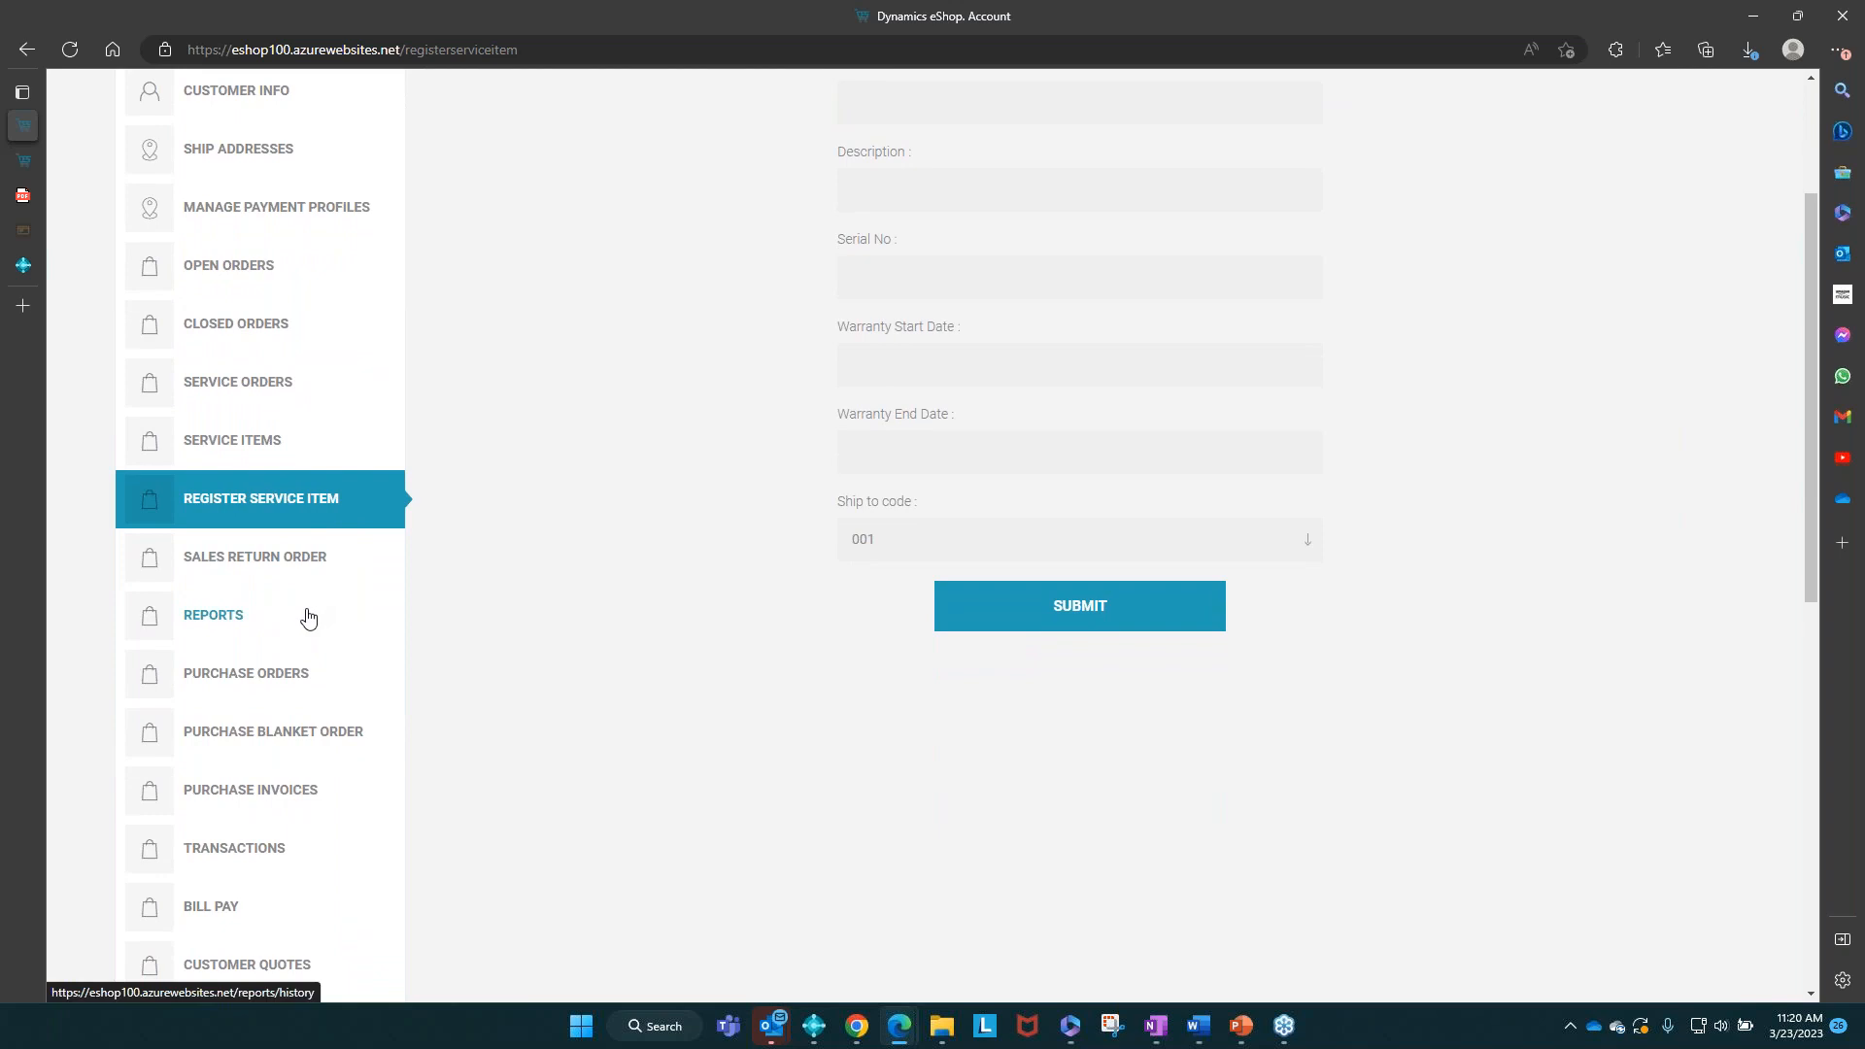
Step: Open the account's Reports list and download the Return Authorization report
{"action": "left_click", "coordinate": [307, 617]}
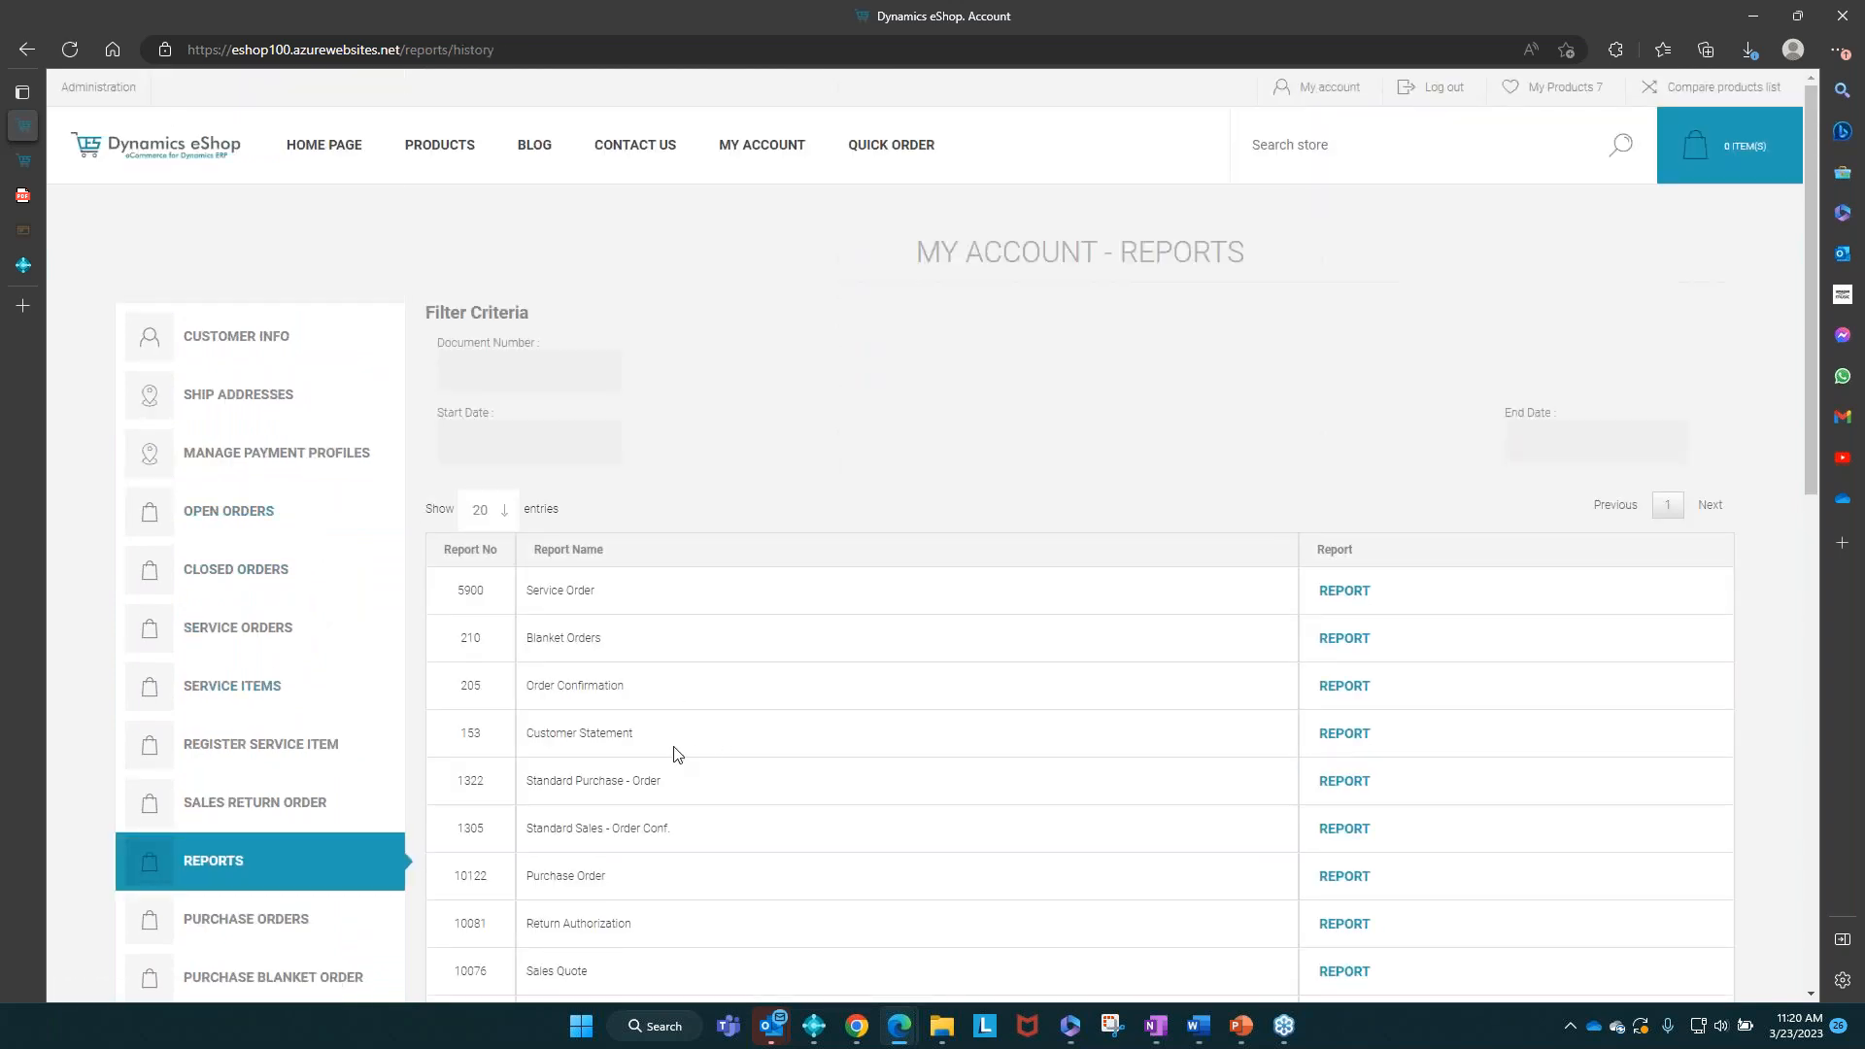
{"action": "scroll", "coordinate": [705, 736], "scroll_direction": "down", "scroll_amount": 1}
{"action": "scroll", "coordinate": [706, 736], "scroll_direction": "down", "scroll_amount": 1}
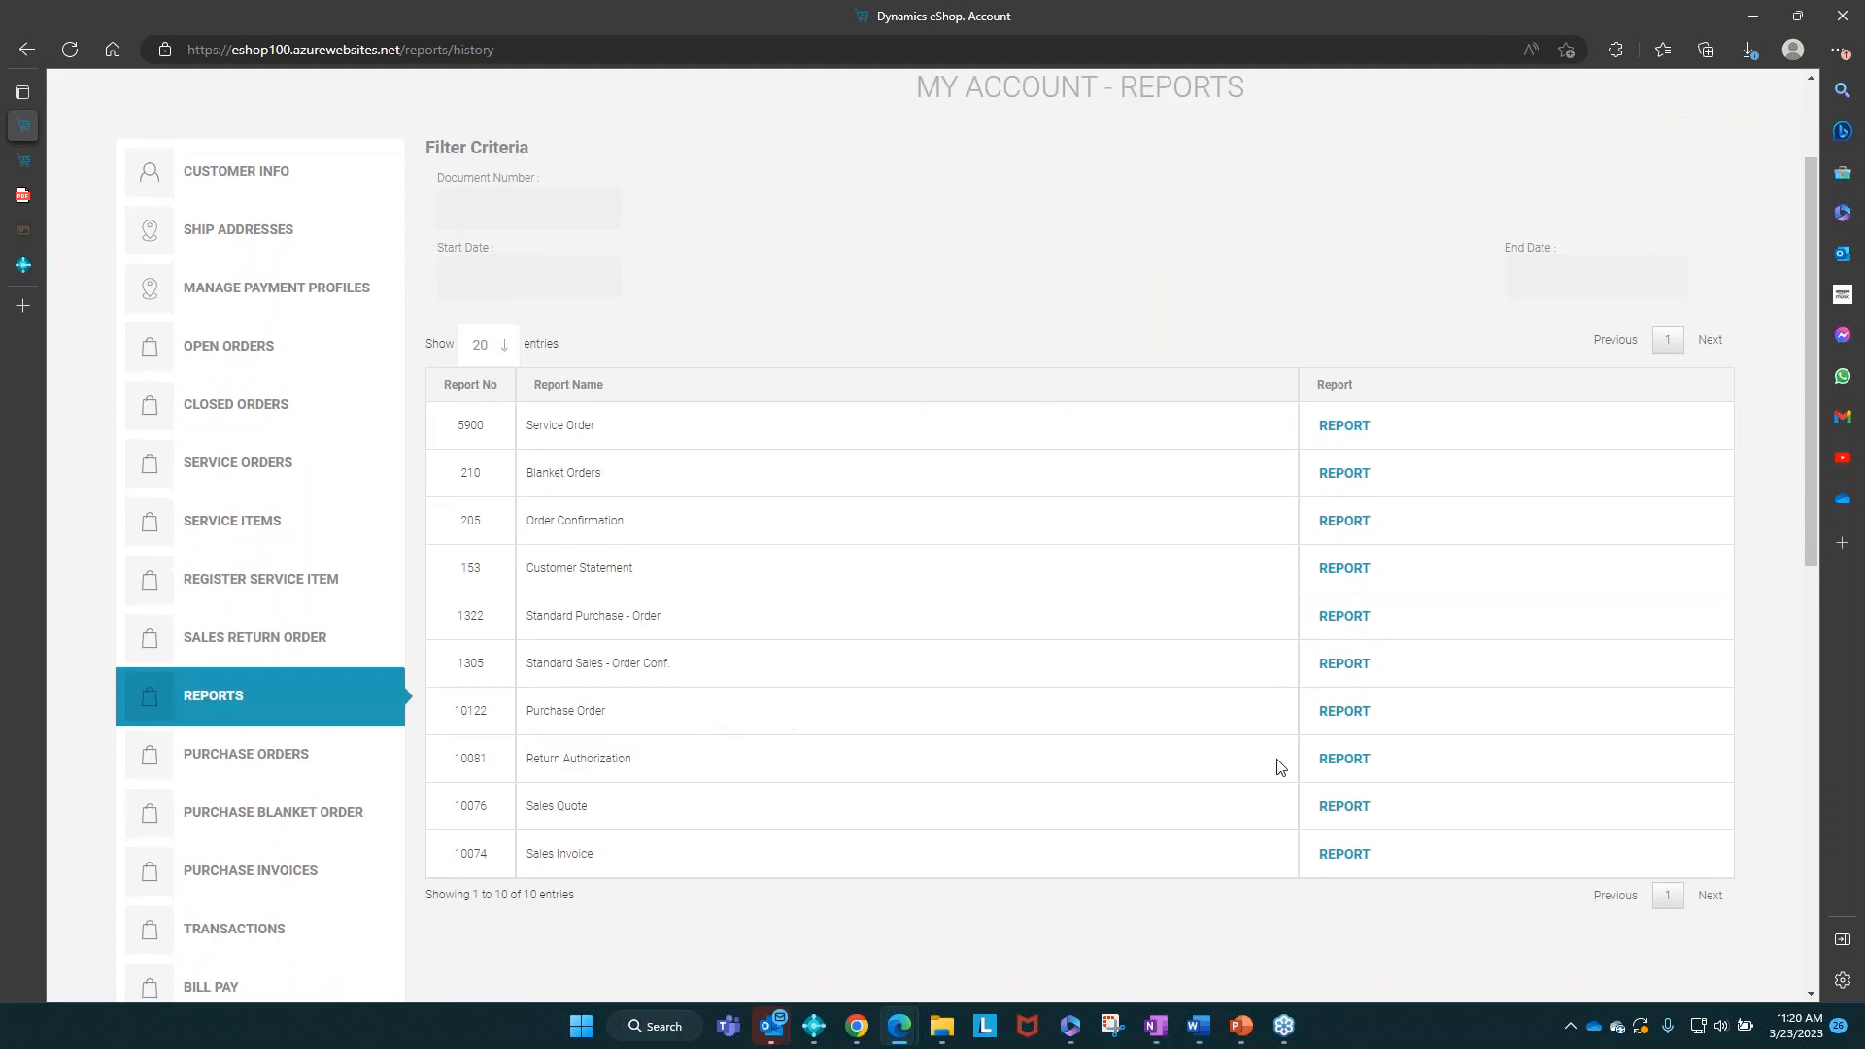
{"action": "left_click", "coordinate": [1349, 770]}
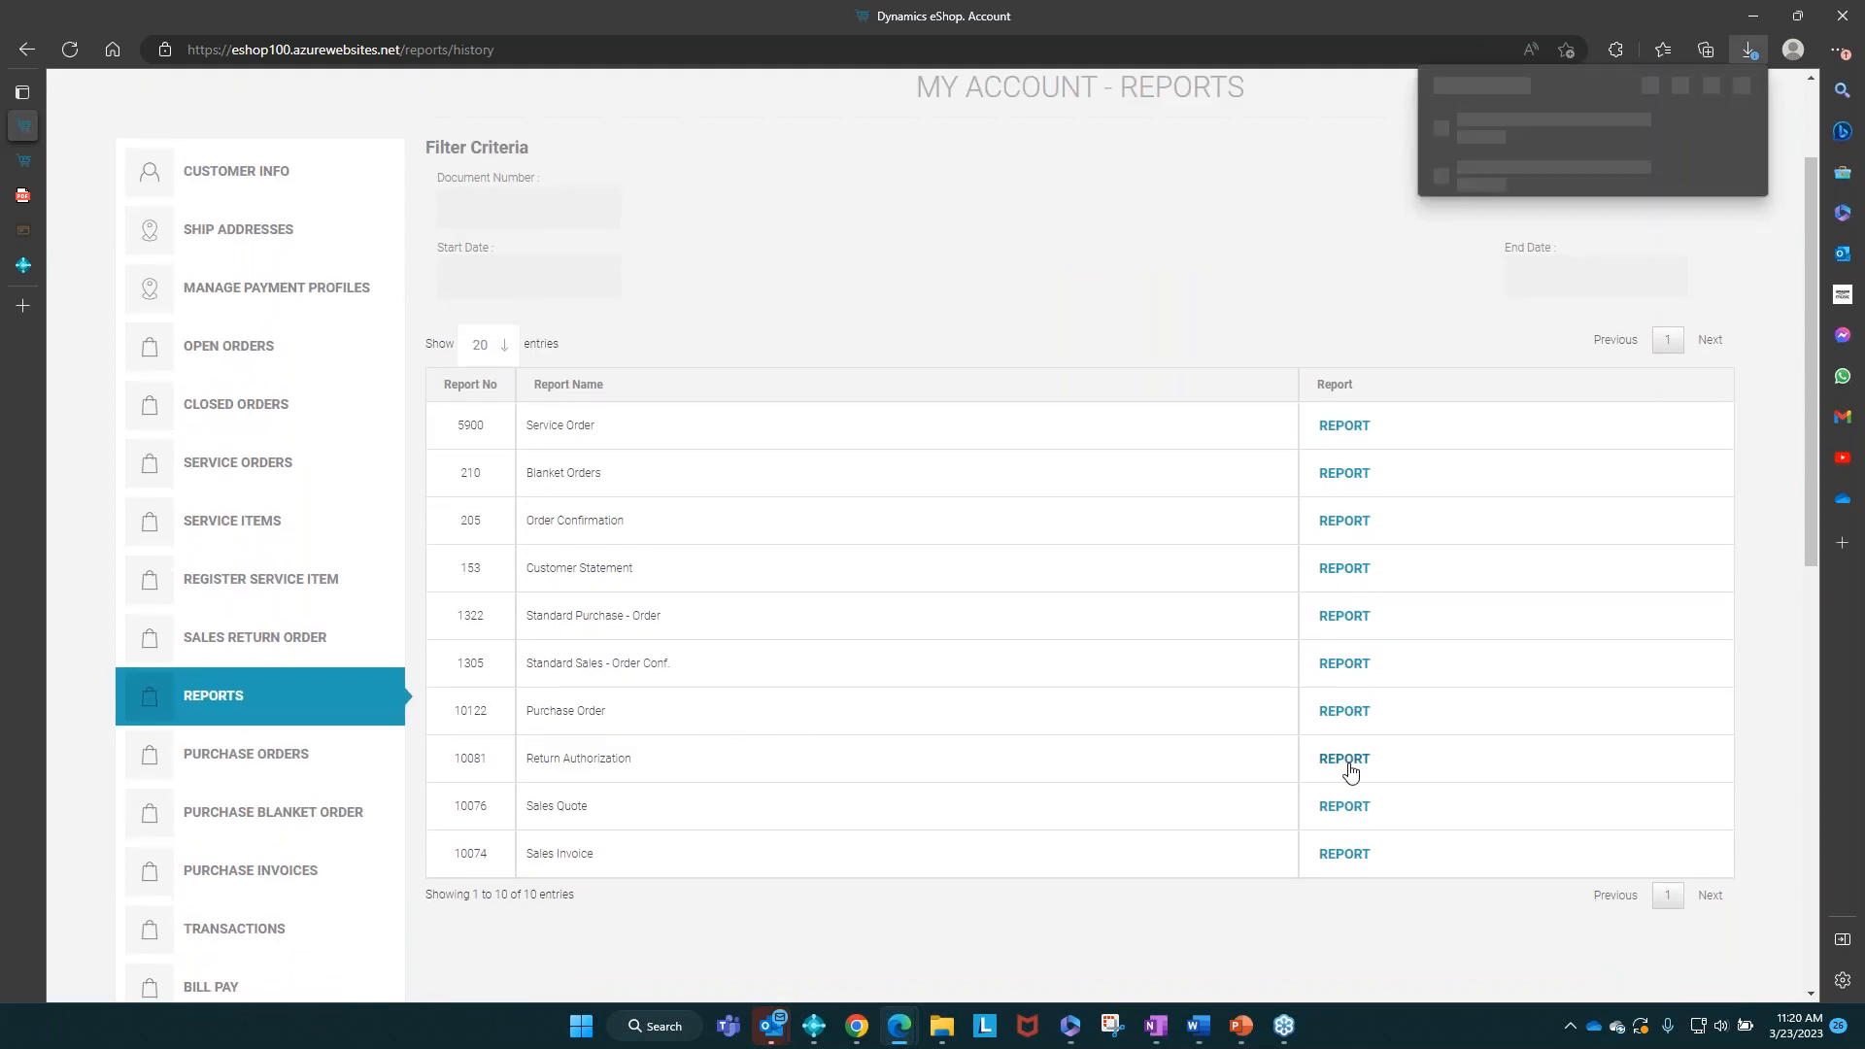
{"action": "left_click", "coordinate": [1648, 146]}
{"action": "key", "text": "Return"}
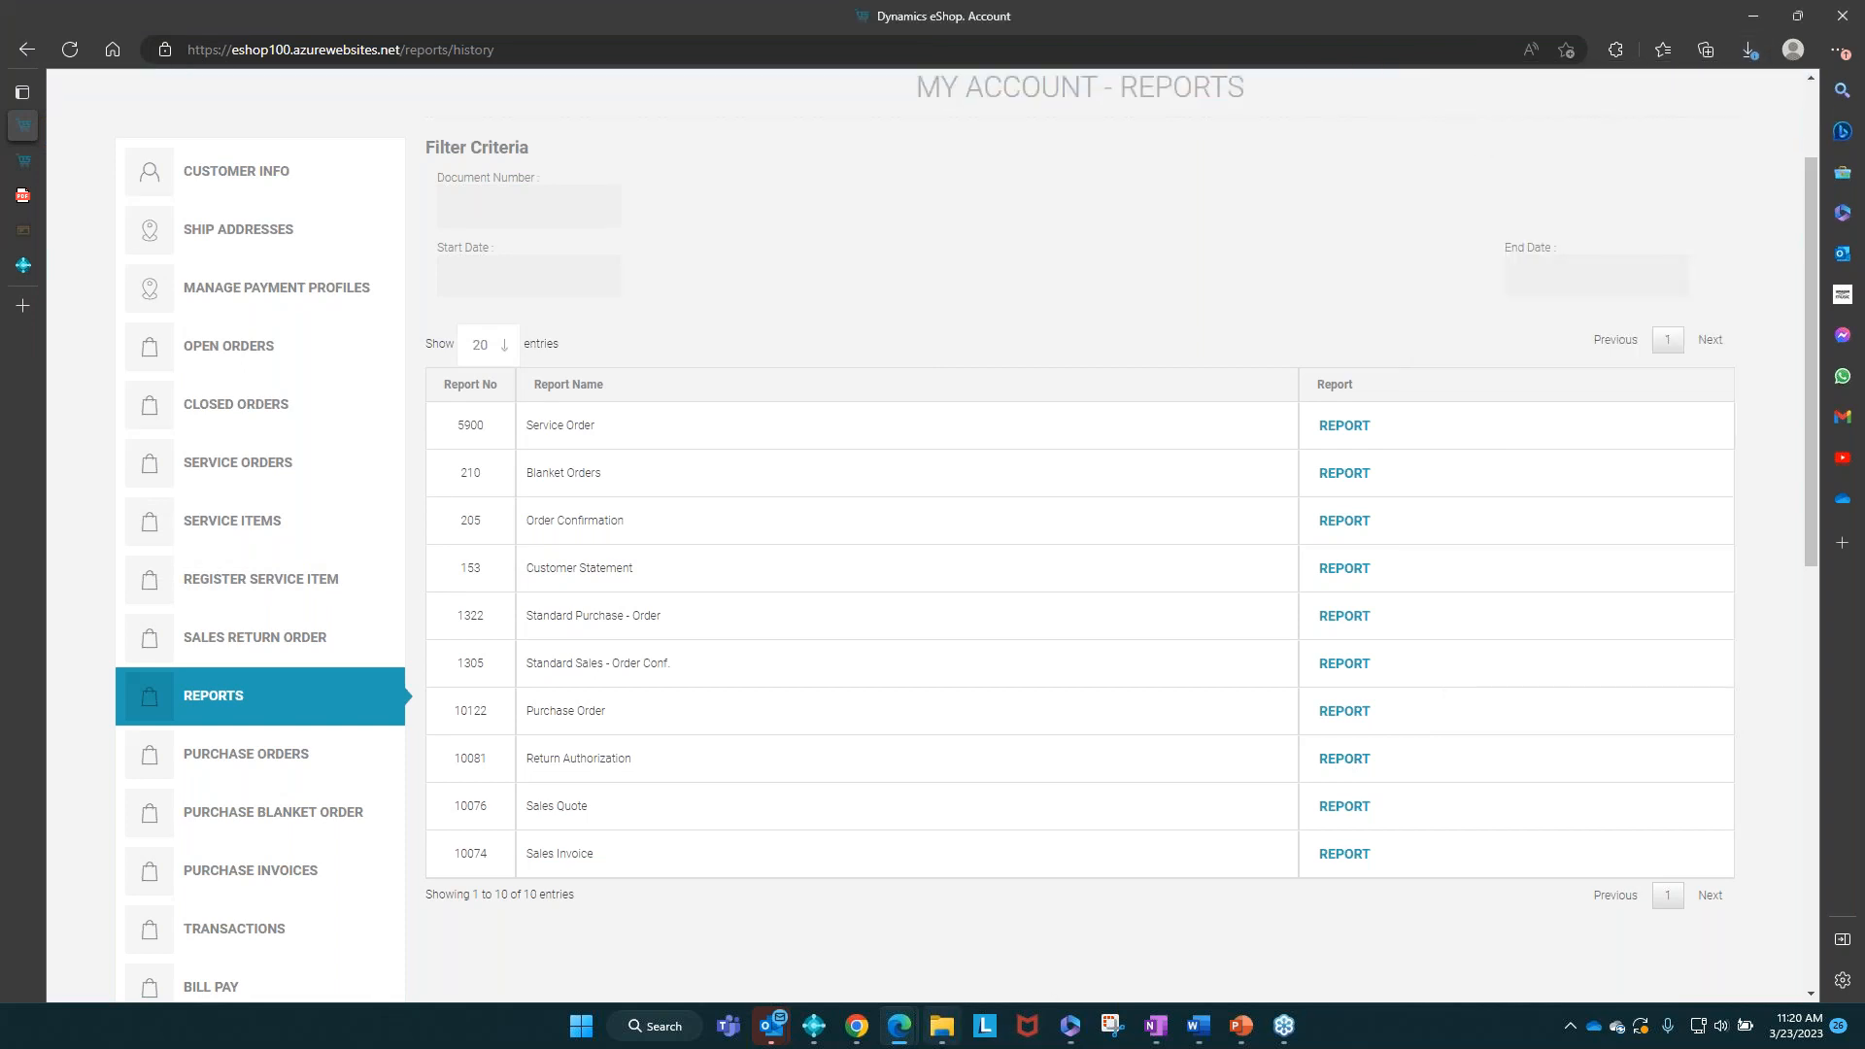
Step: Open the downloaded Return Authorization PDF from the Downloads folder, look it over and return to the store
{"action": "left_click", "coordinate": [932, 1030]}
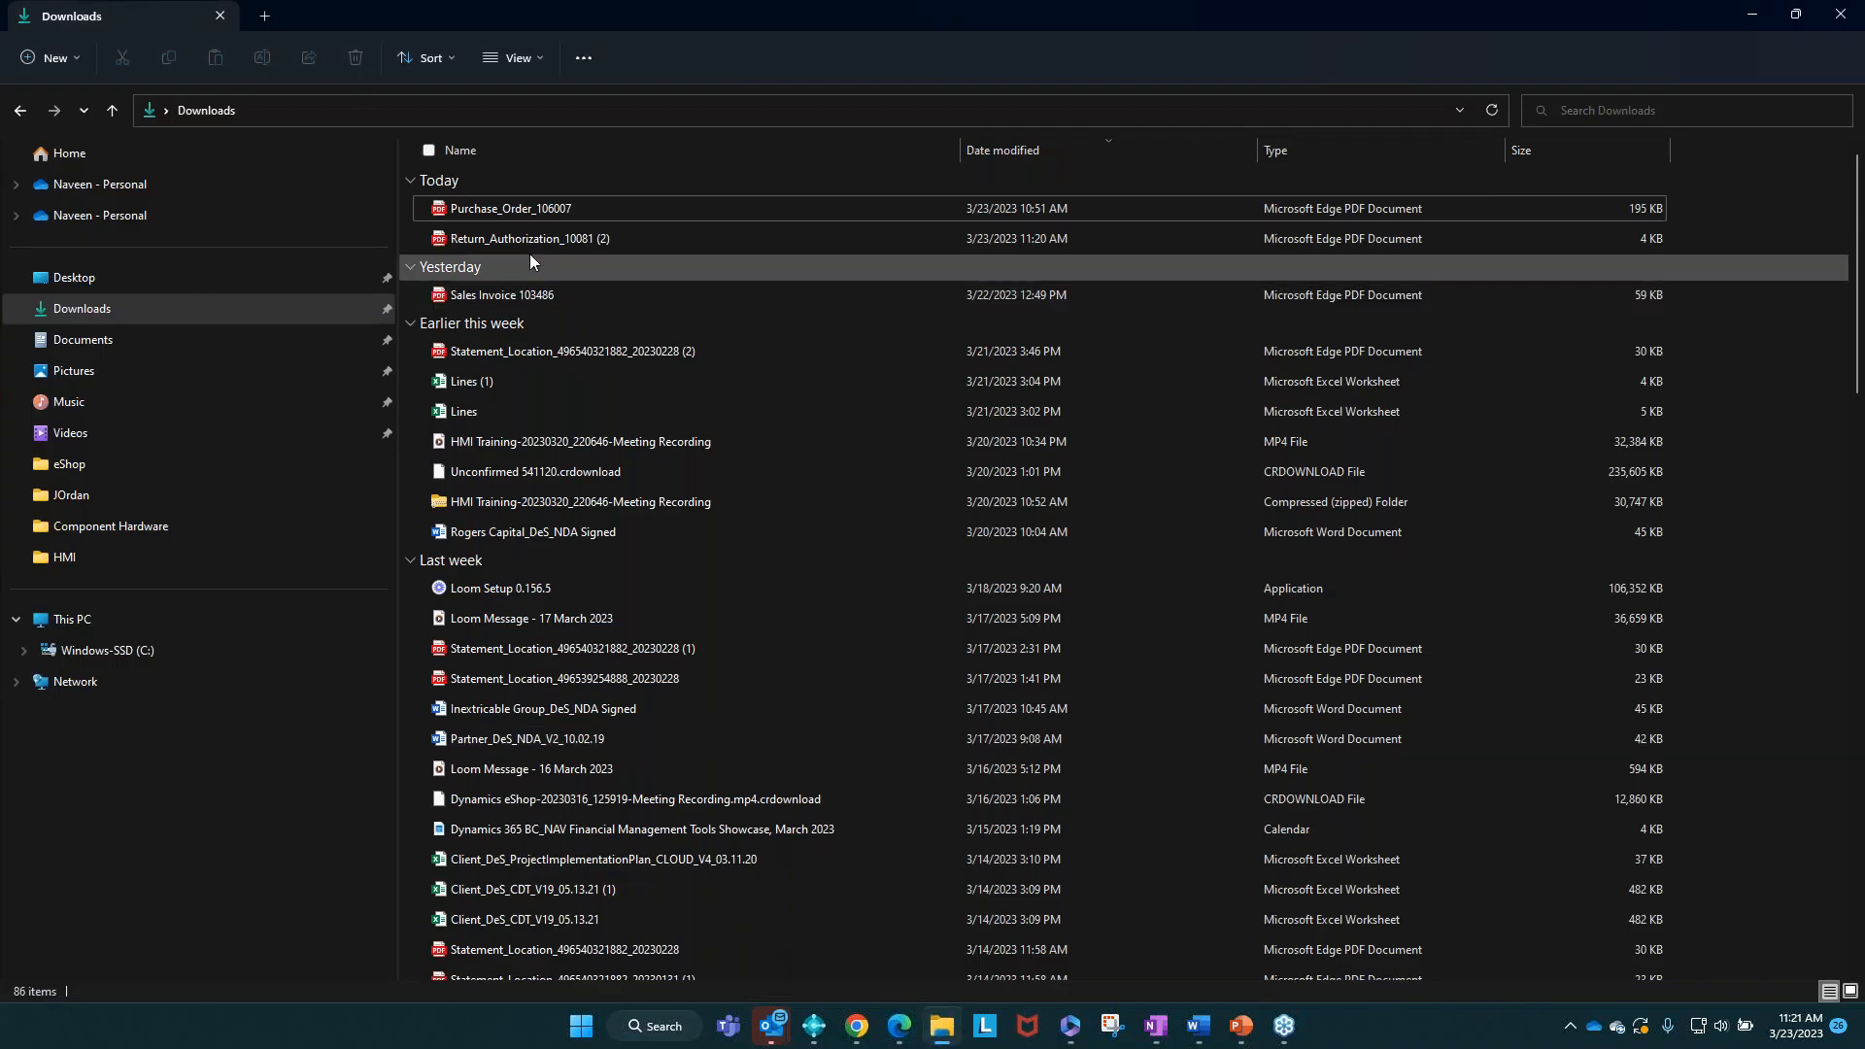
{"action": "double_click", "coordinate": [519, 243]}
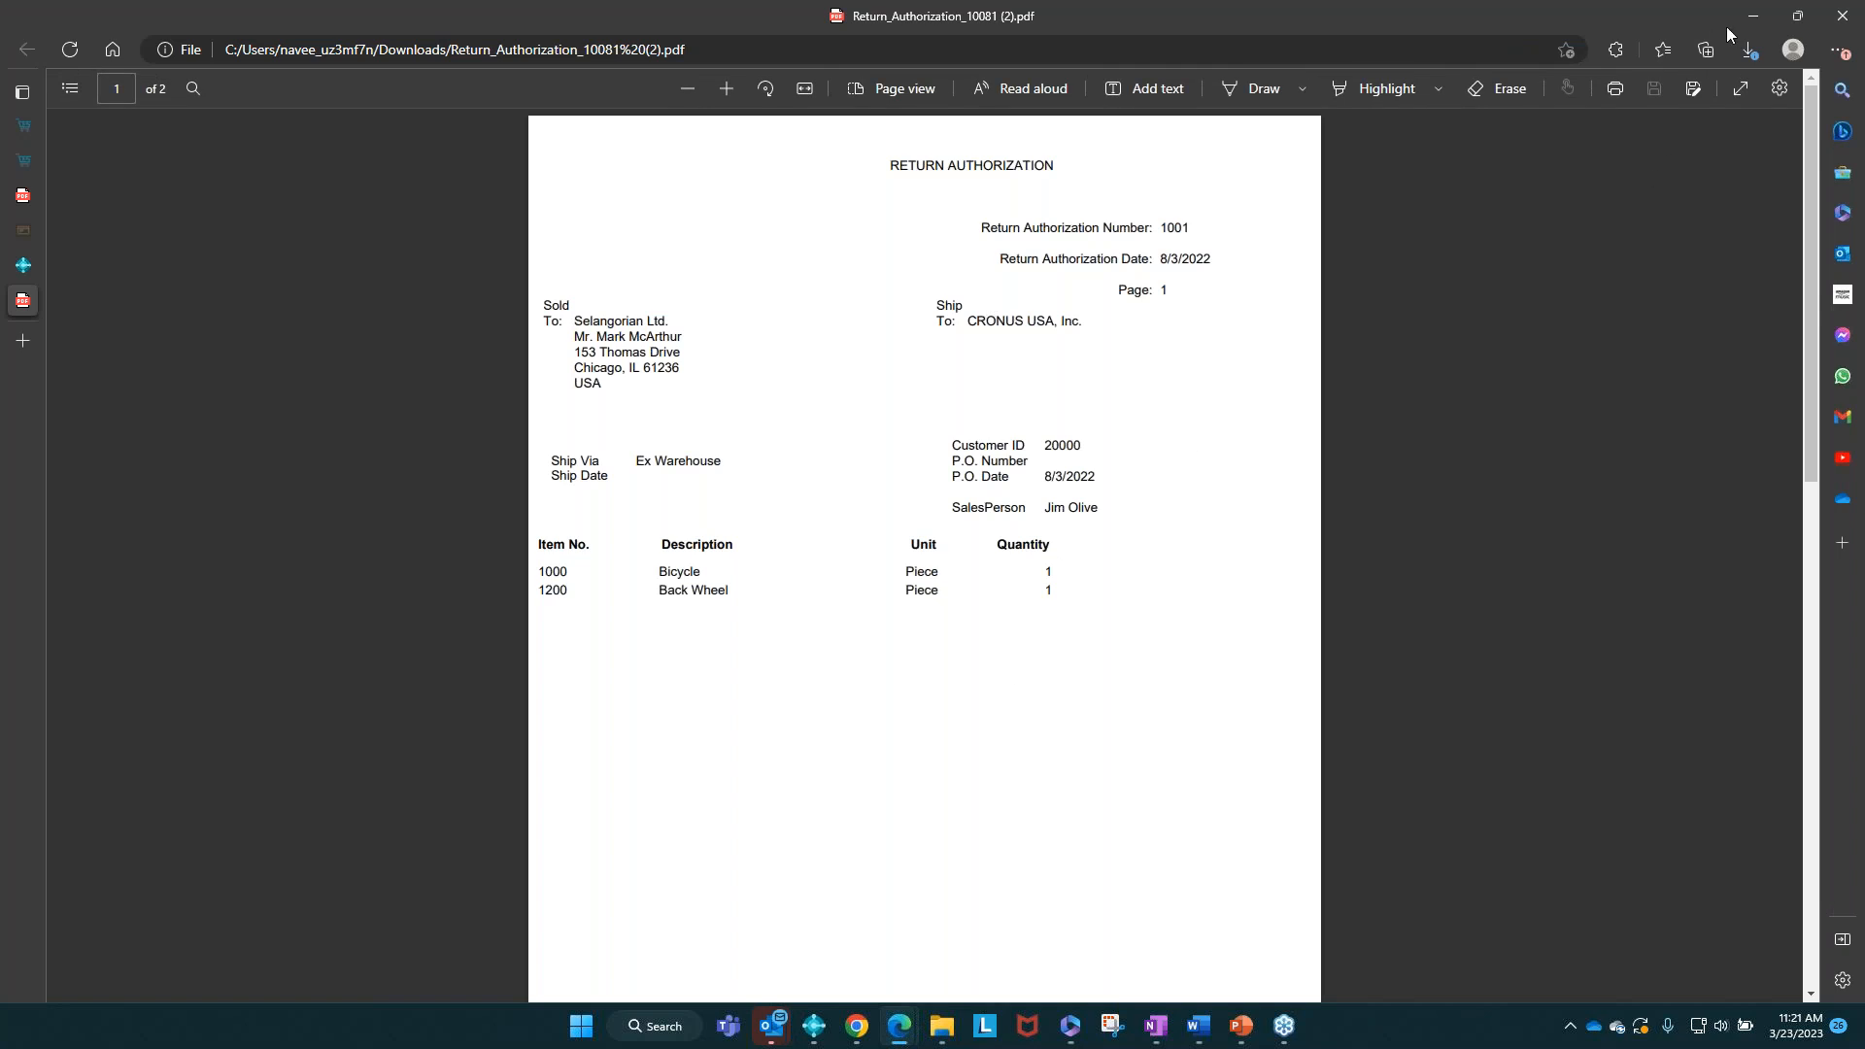
{"action": "left_click", "coordinate": [38, 119]}
Step: Open the account's Bill Pay page and examine the list of open invoices
{"action": "scroll", "coordinate": [272, 588], "scroll_direction": "down", "scroll_amount": 3}
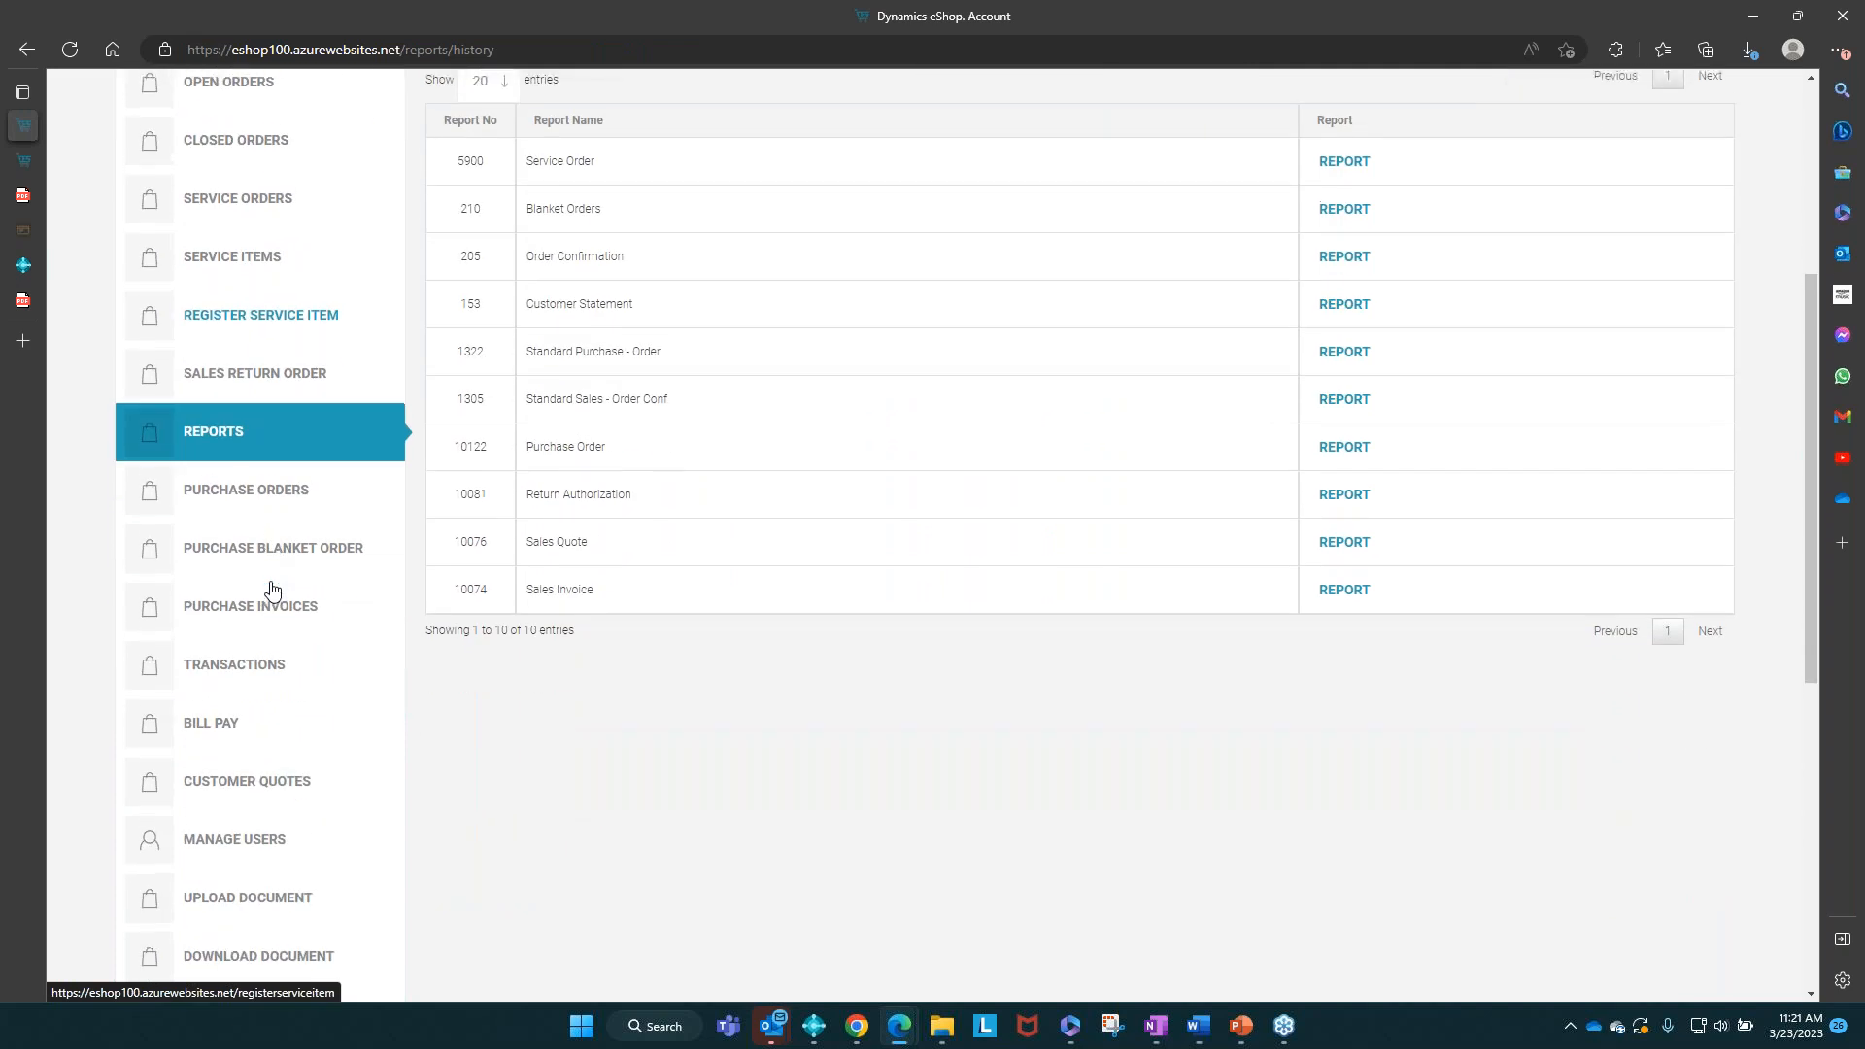
{"action": "left_click", "coordinate": [247, 736]}
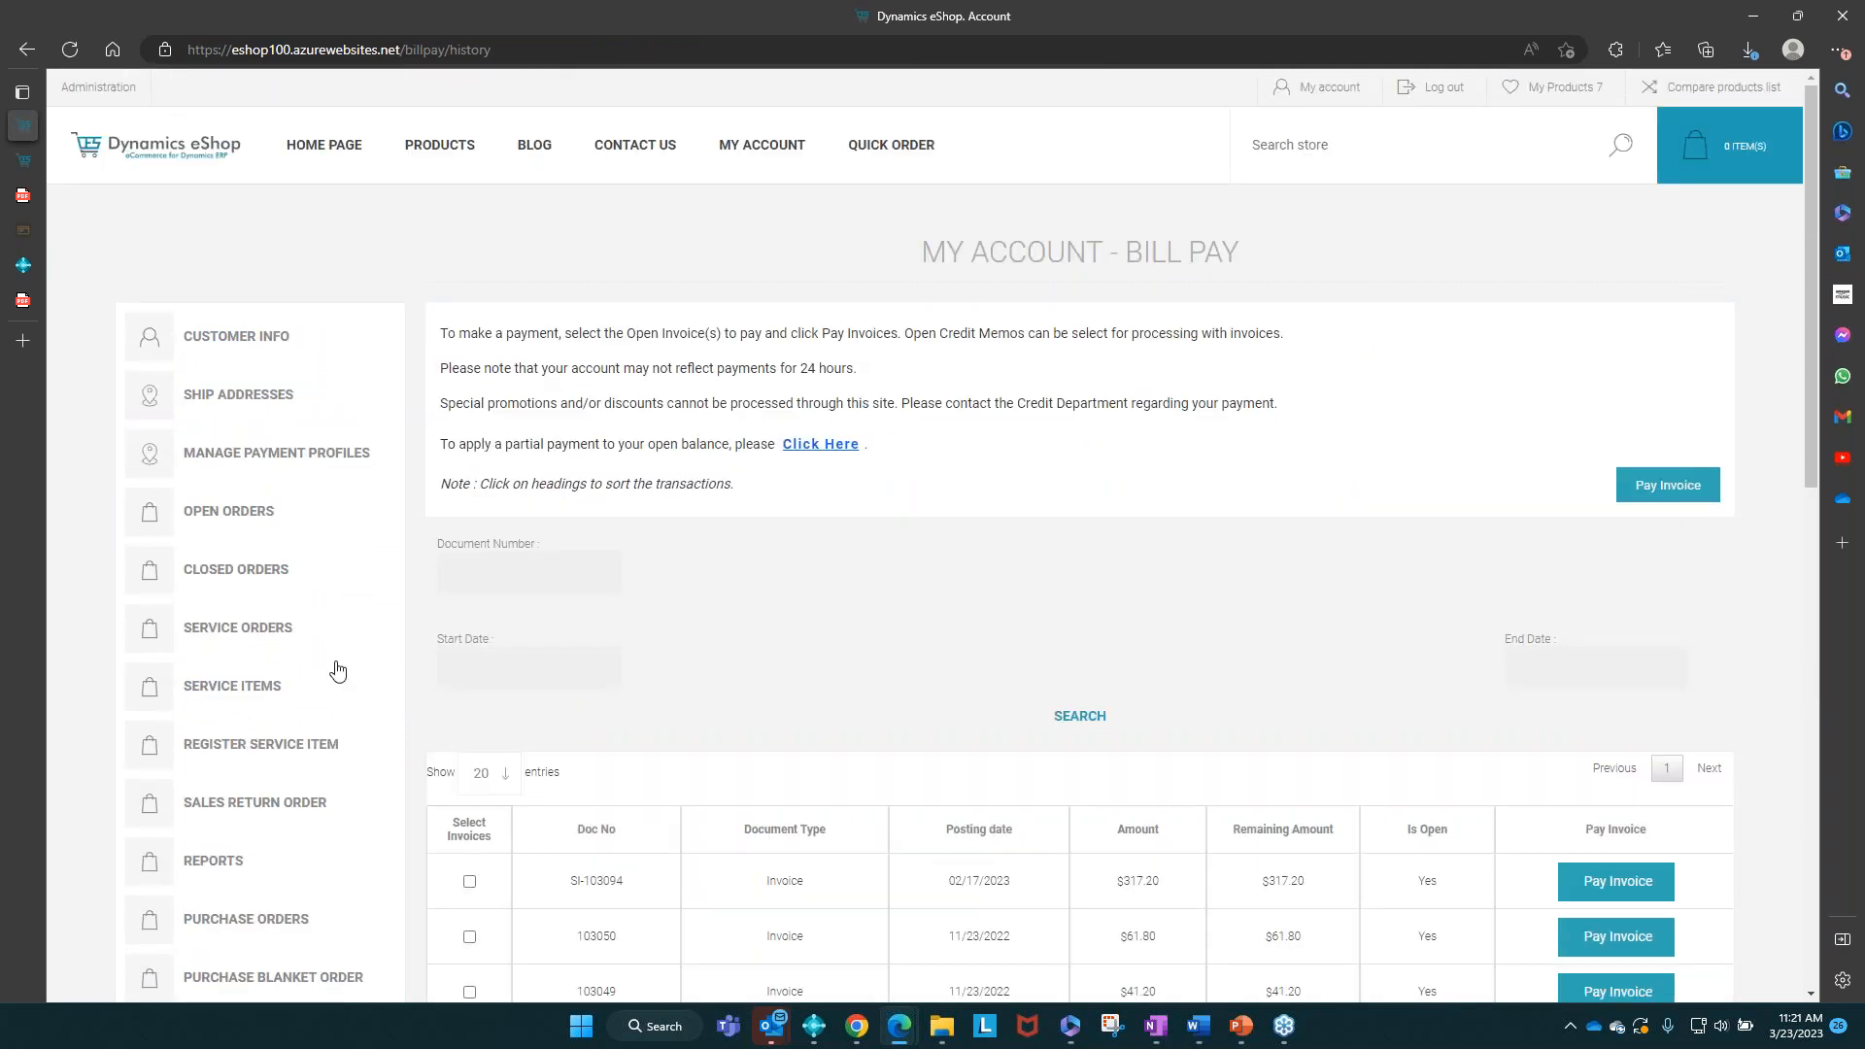
{"action": "scroll", "coordinate": [337, 670], "scroll_direction": "down", "scroll_amount": 1}
{"action": "scroll", "coordinate": [904, 748], "scroll_direction": "down", "scroll_amount": 1}
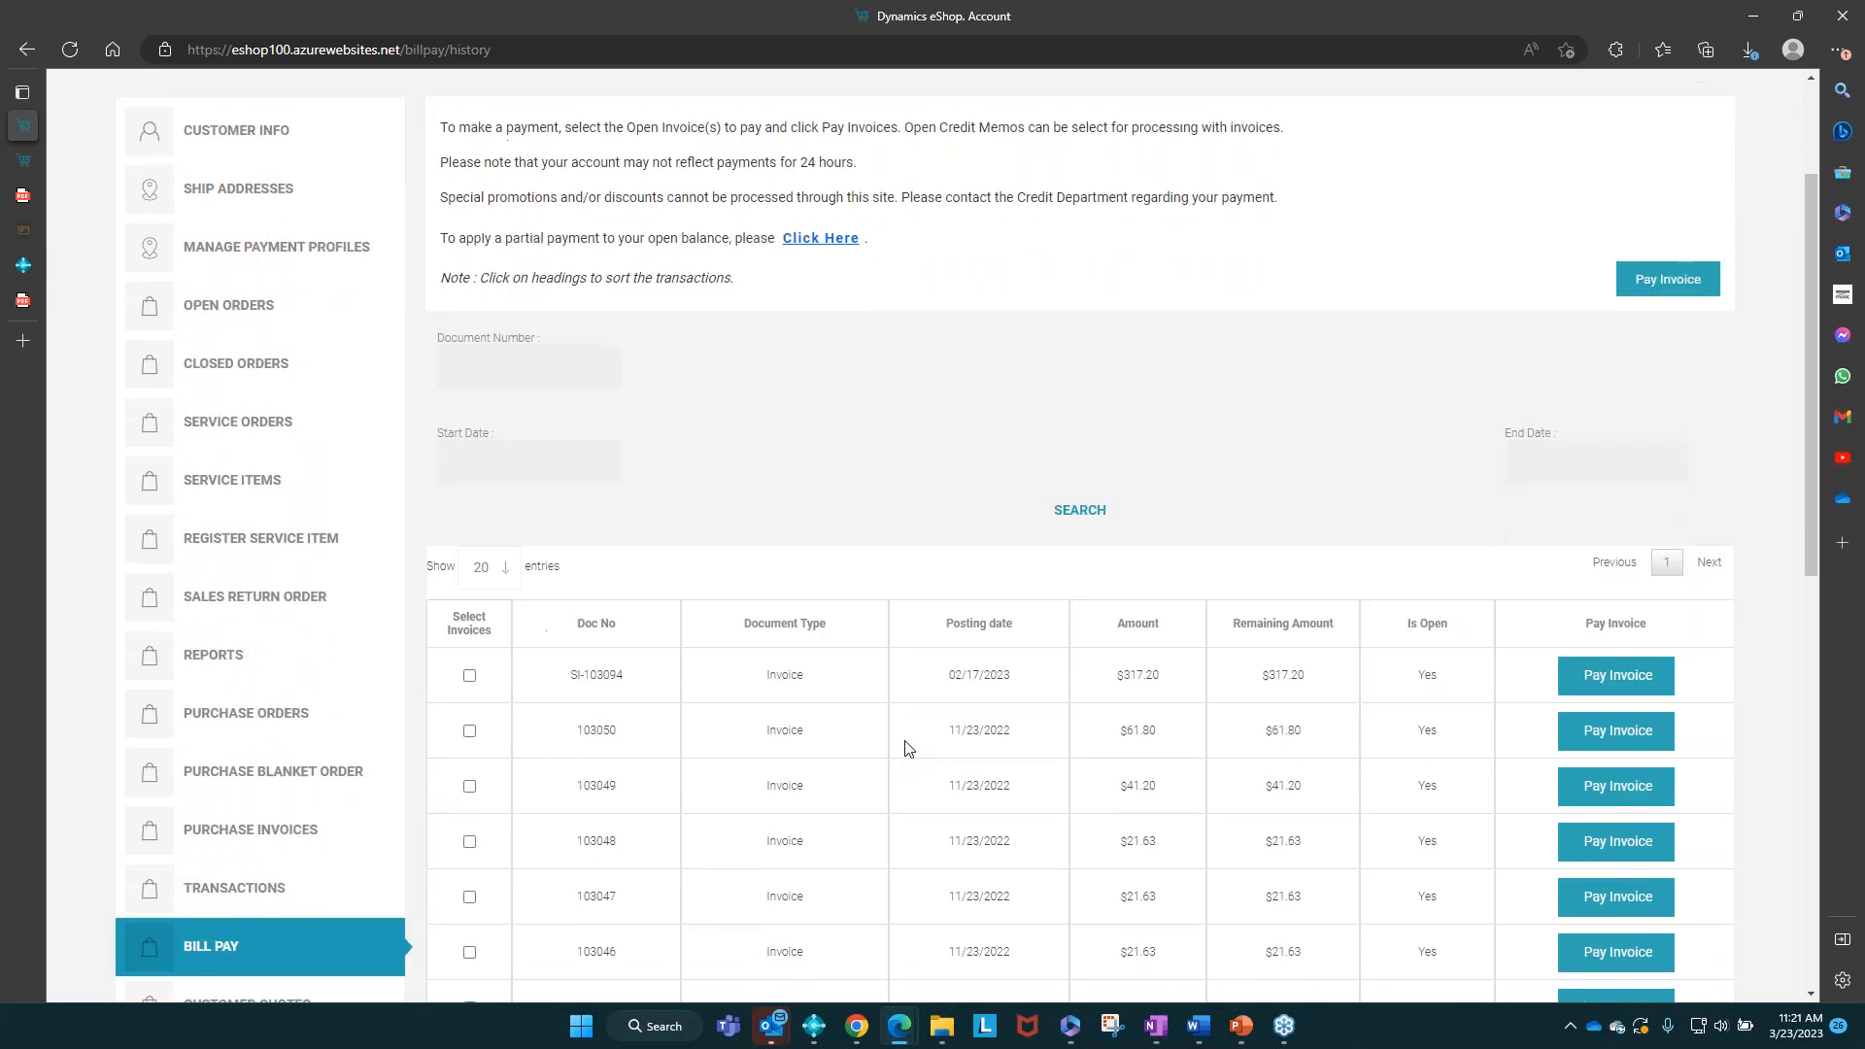
Step: Open the payment page for the $61.80 open invoice and view the existing payment profiles offered
{"action": "left_click", "coordinate": [471, 727]}
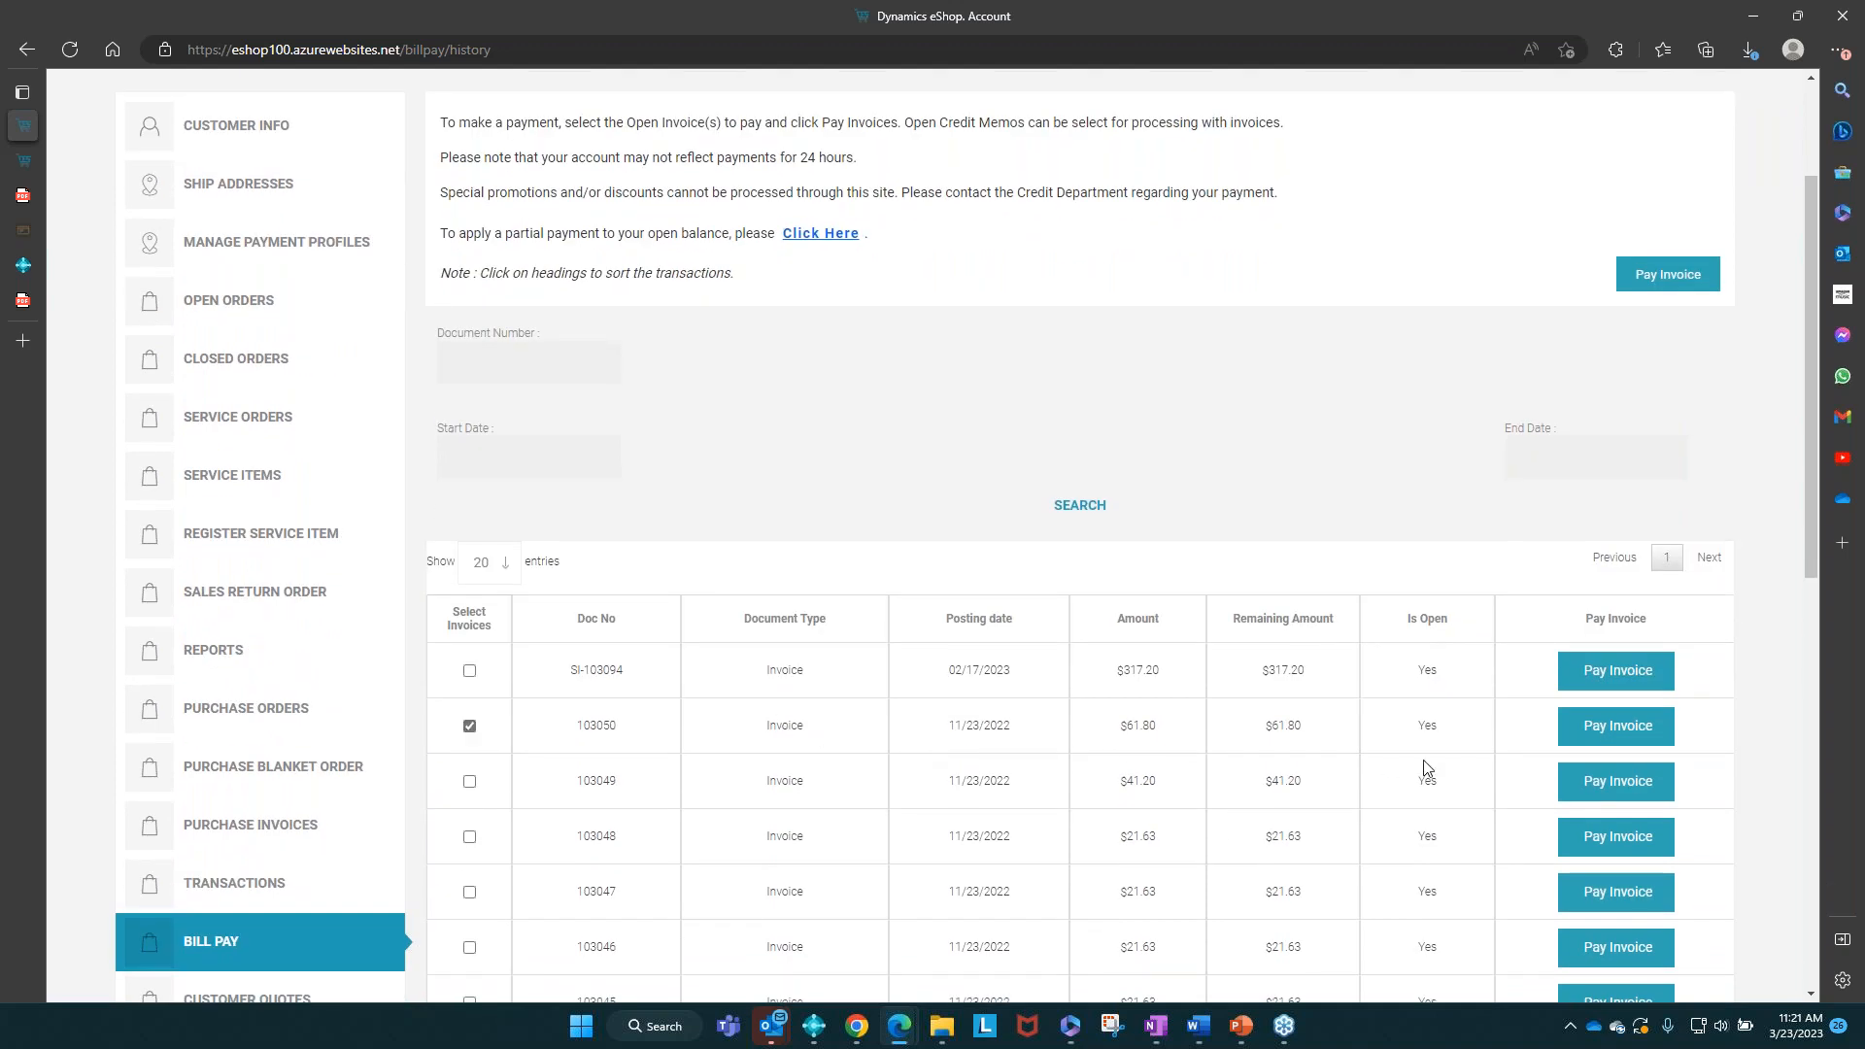
{"action": "left_click", "coordinate": [1586, 736]}
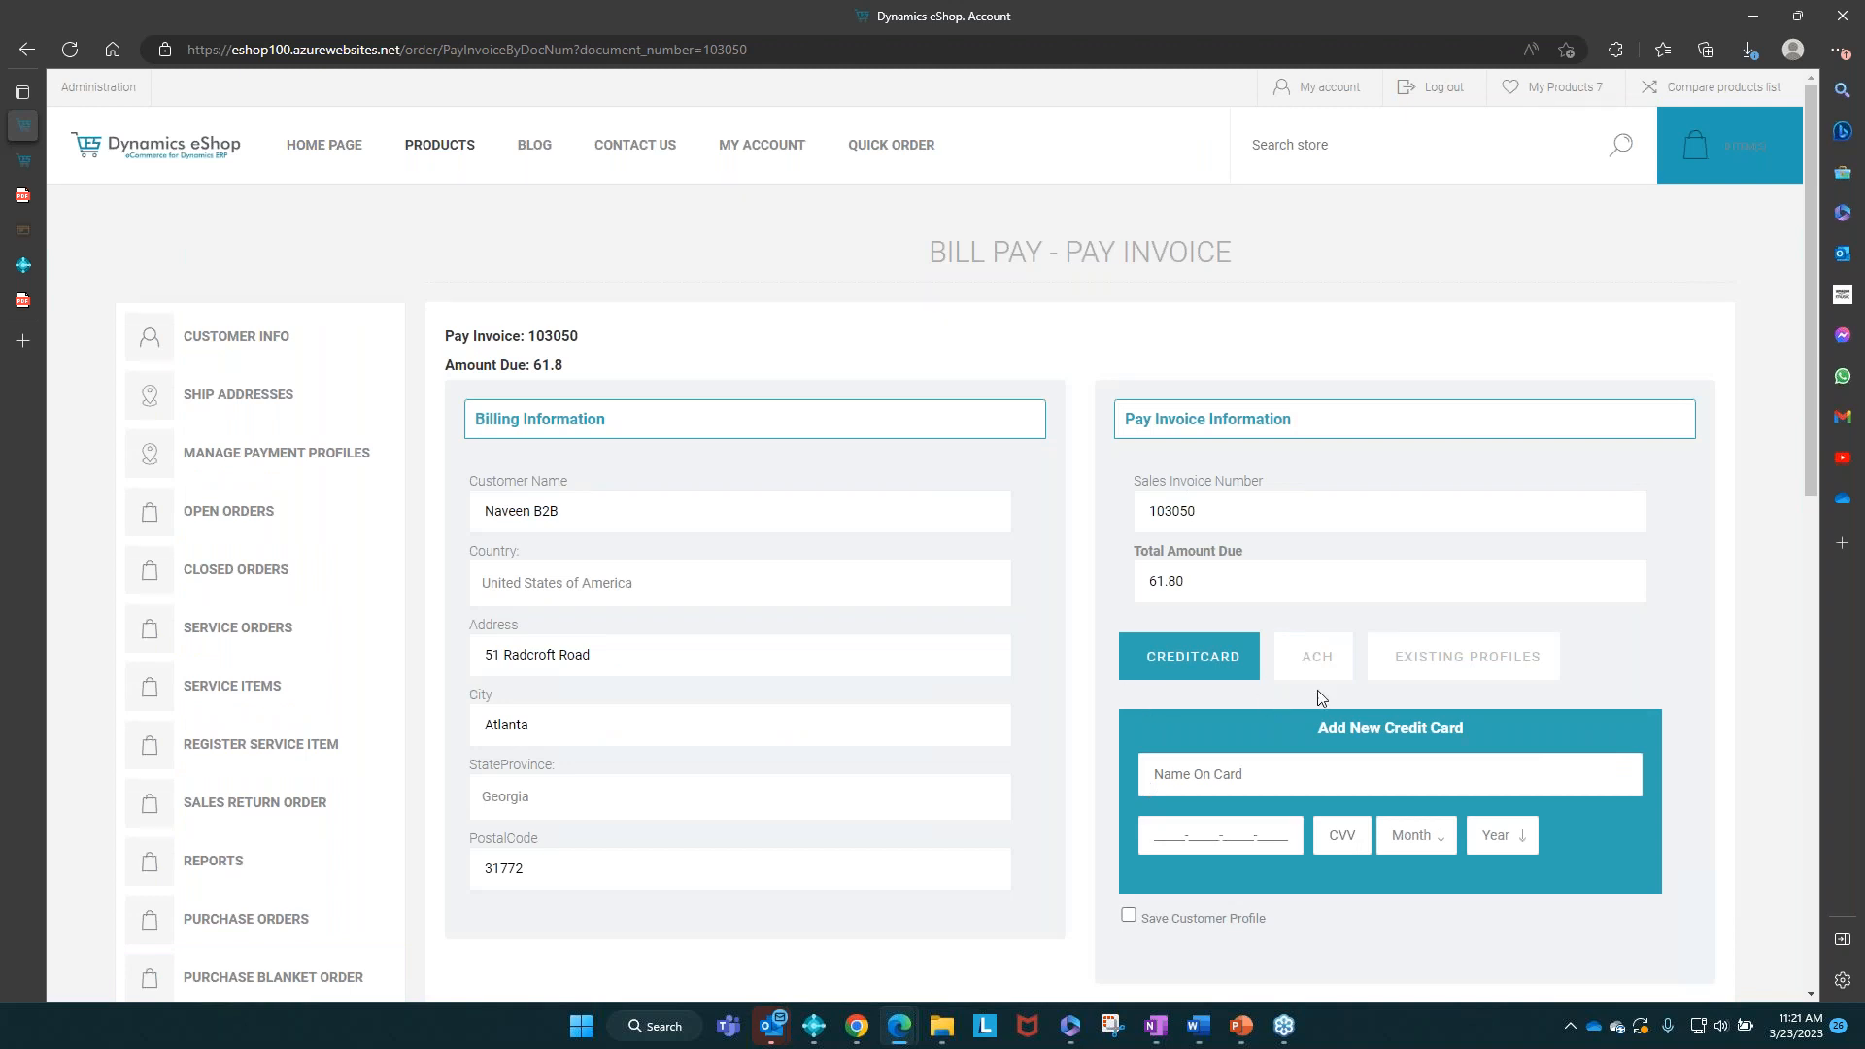
{"action": "left_click", "coordinate": [1401, 658]}
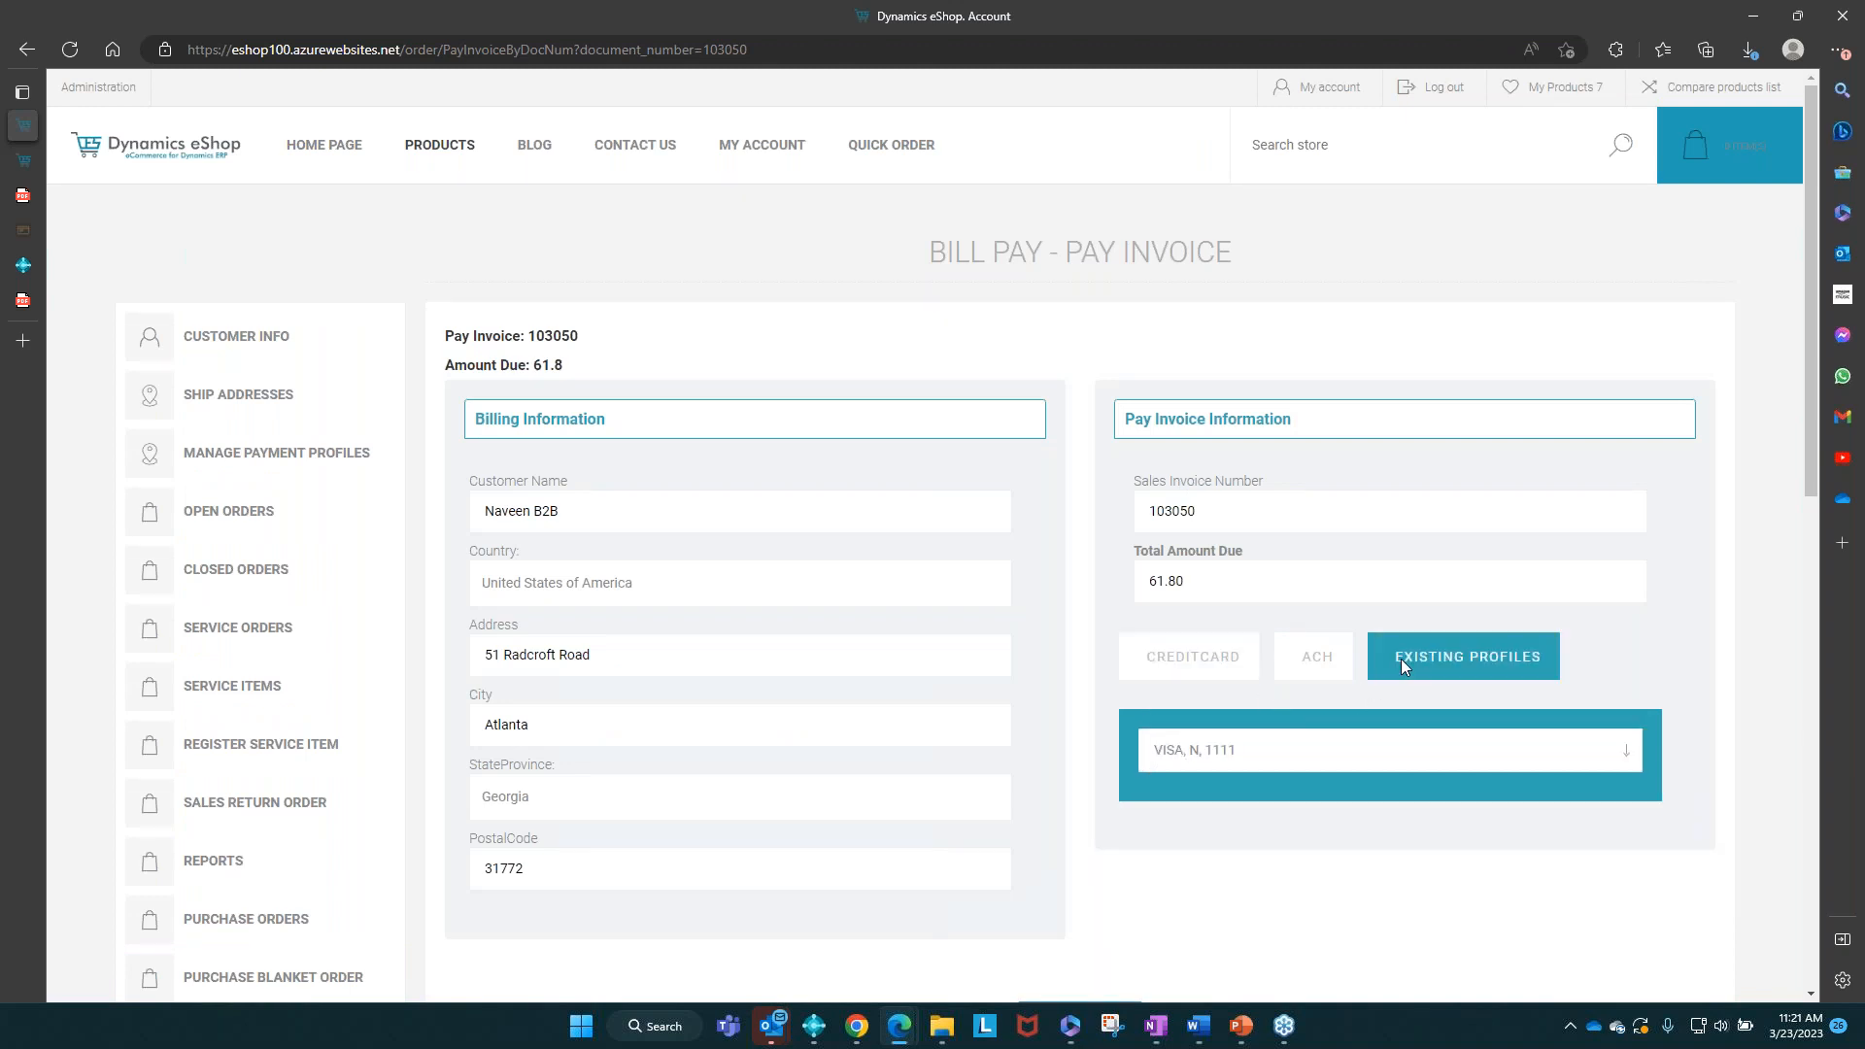
{"action": "left_click", "coordinate": [1352, 747]}
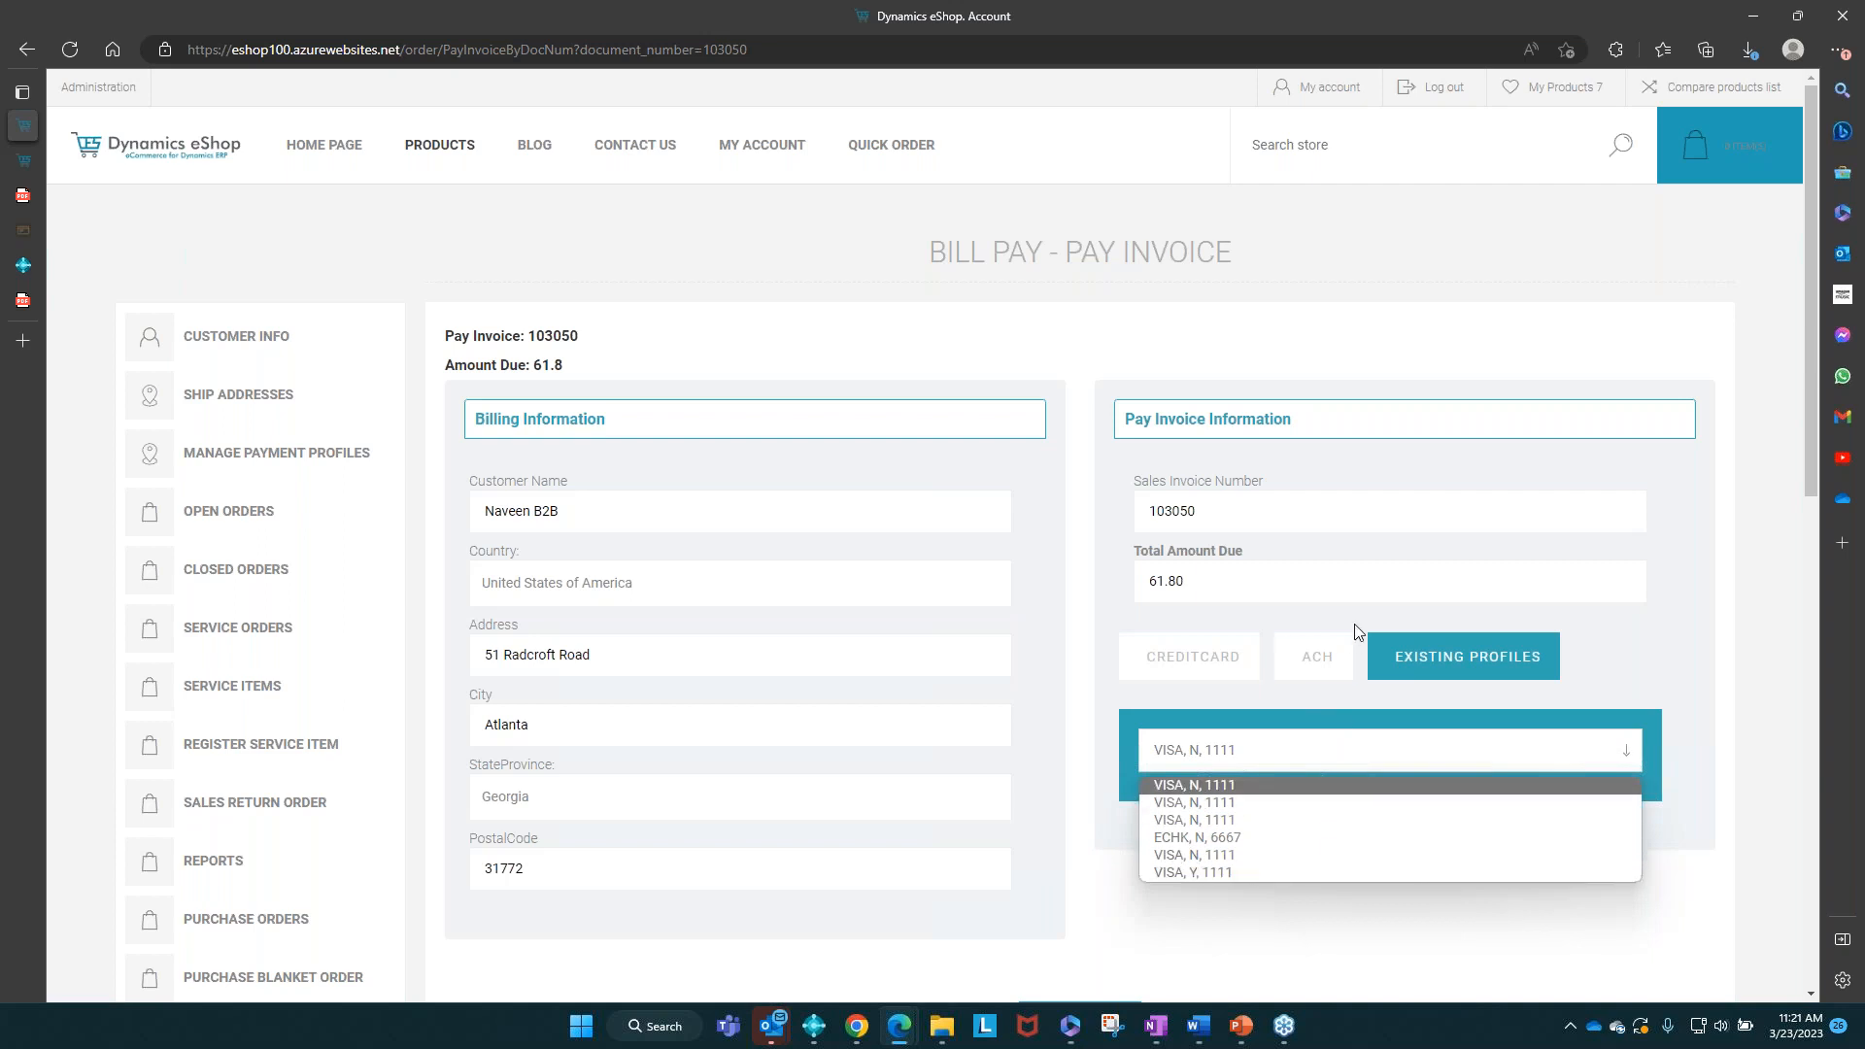
{"action": "scroll", "coordinate": [311, 933], "scroll_direction": "down", "scroll_amount": 2}
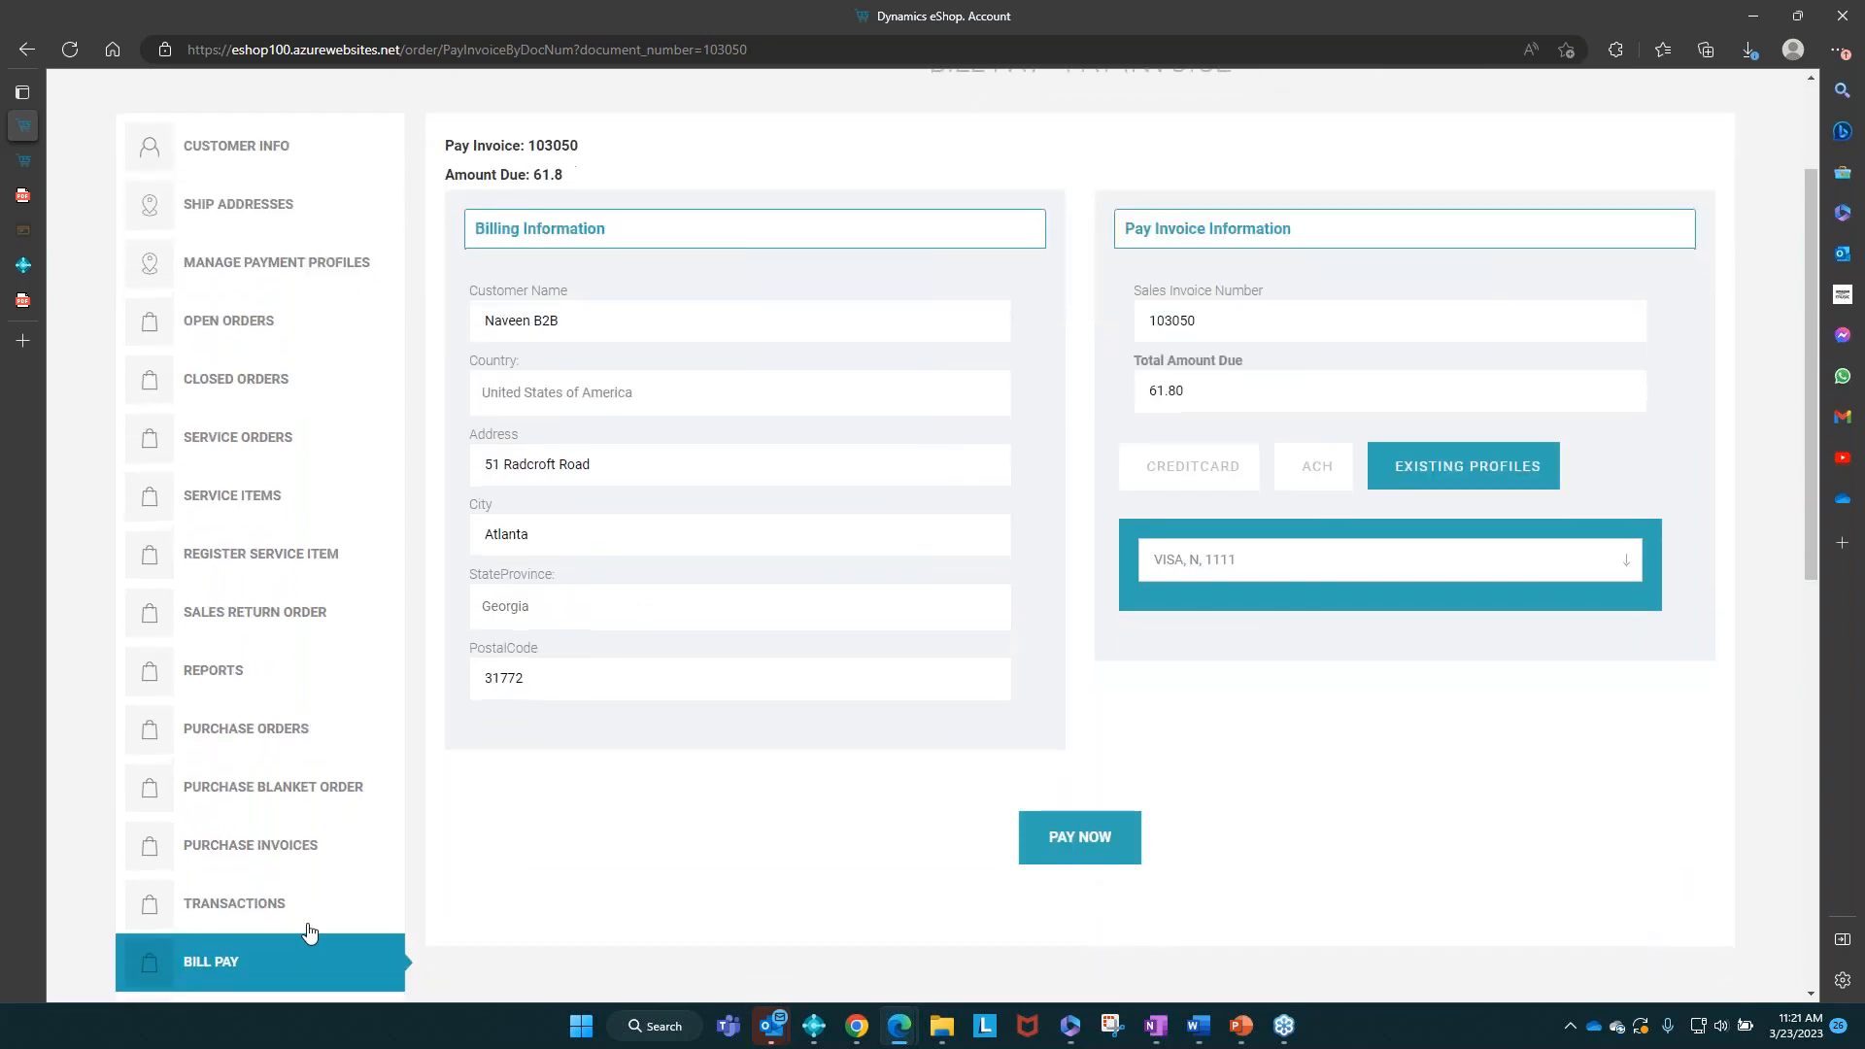
Step: Return to the Bill Pay list and select the first two open invoices
{"action": "left_click", "coordinate": [312, 955]}
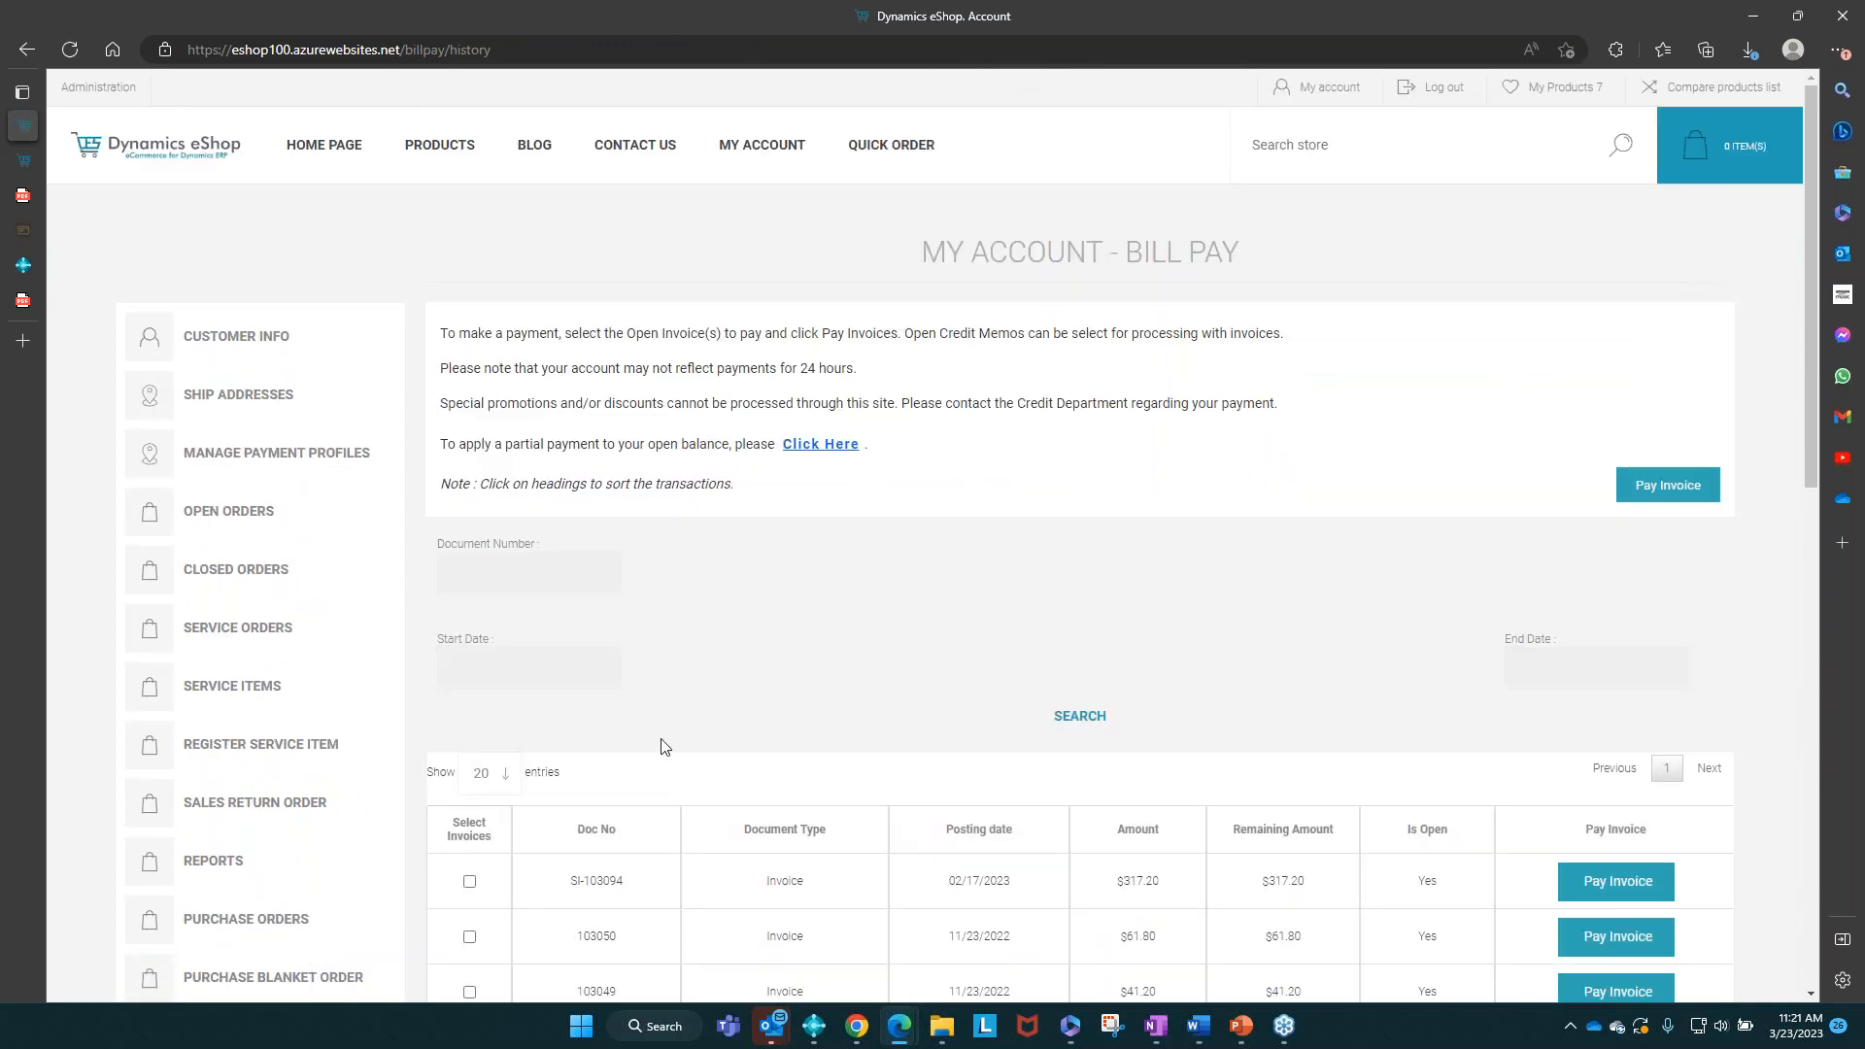
{"action": "scroll", "coordinate": [660, 746], "scroll_direction": "down", "scroll_amount": 1}
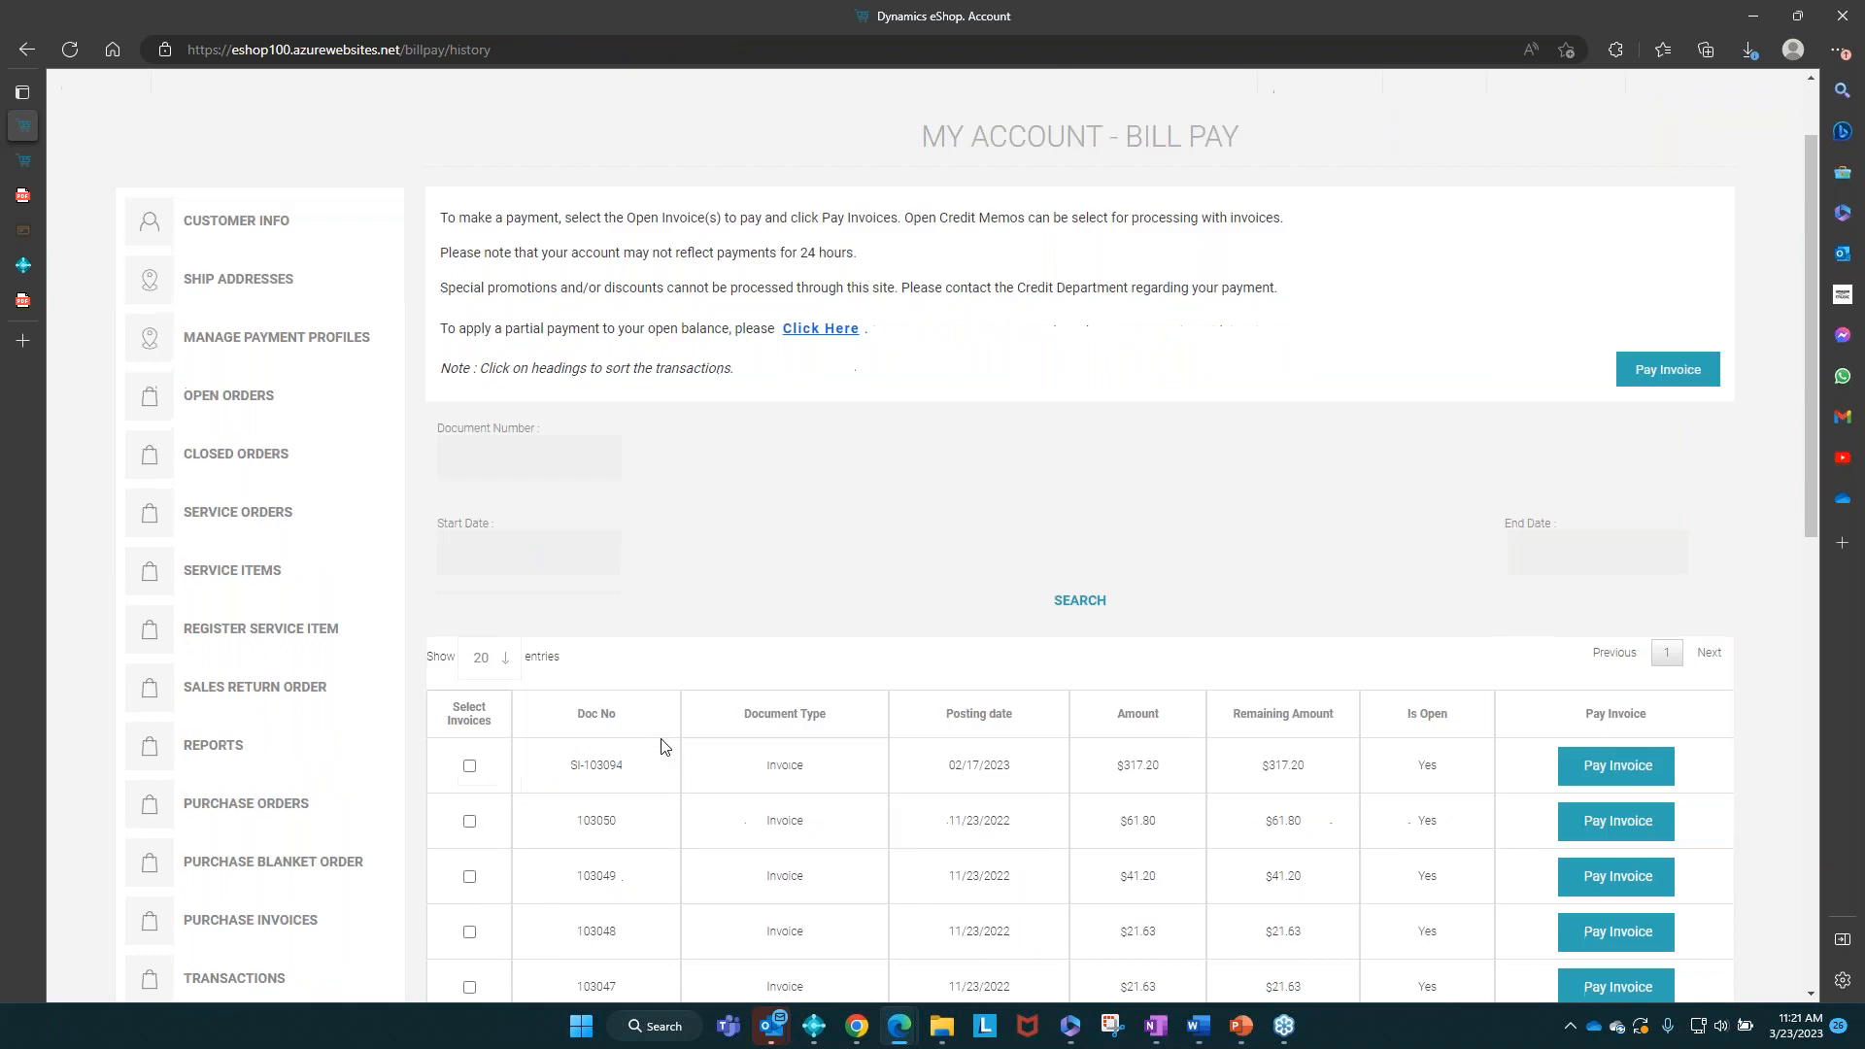
{"action": "left_click", "coordinate": [470, 763]}
{"action": "left_click", "coordinate": [470, 820]}
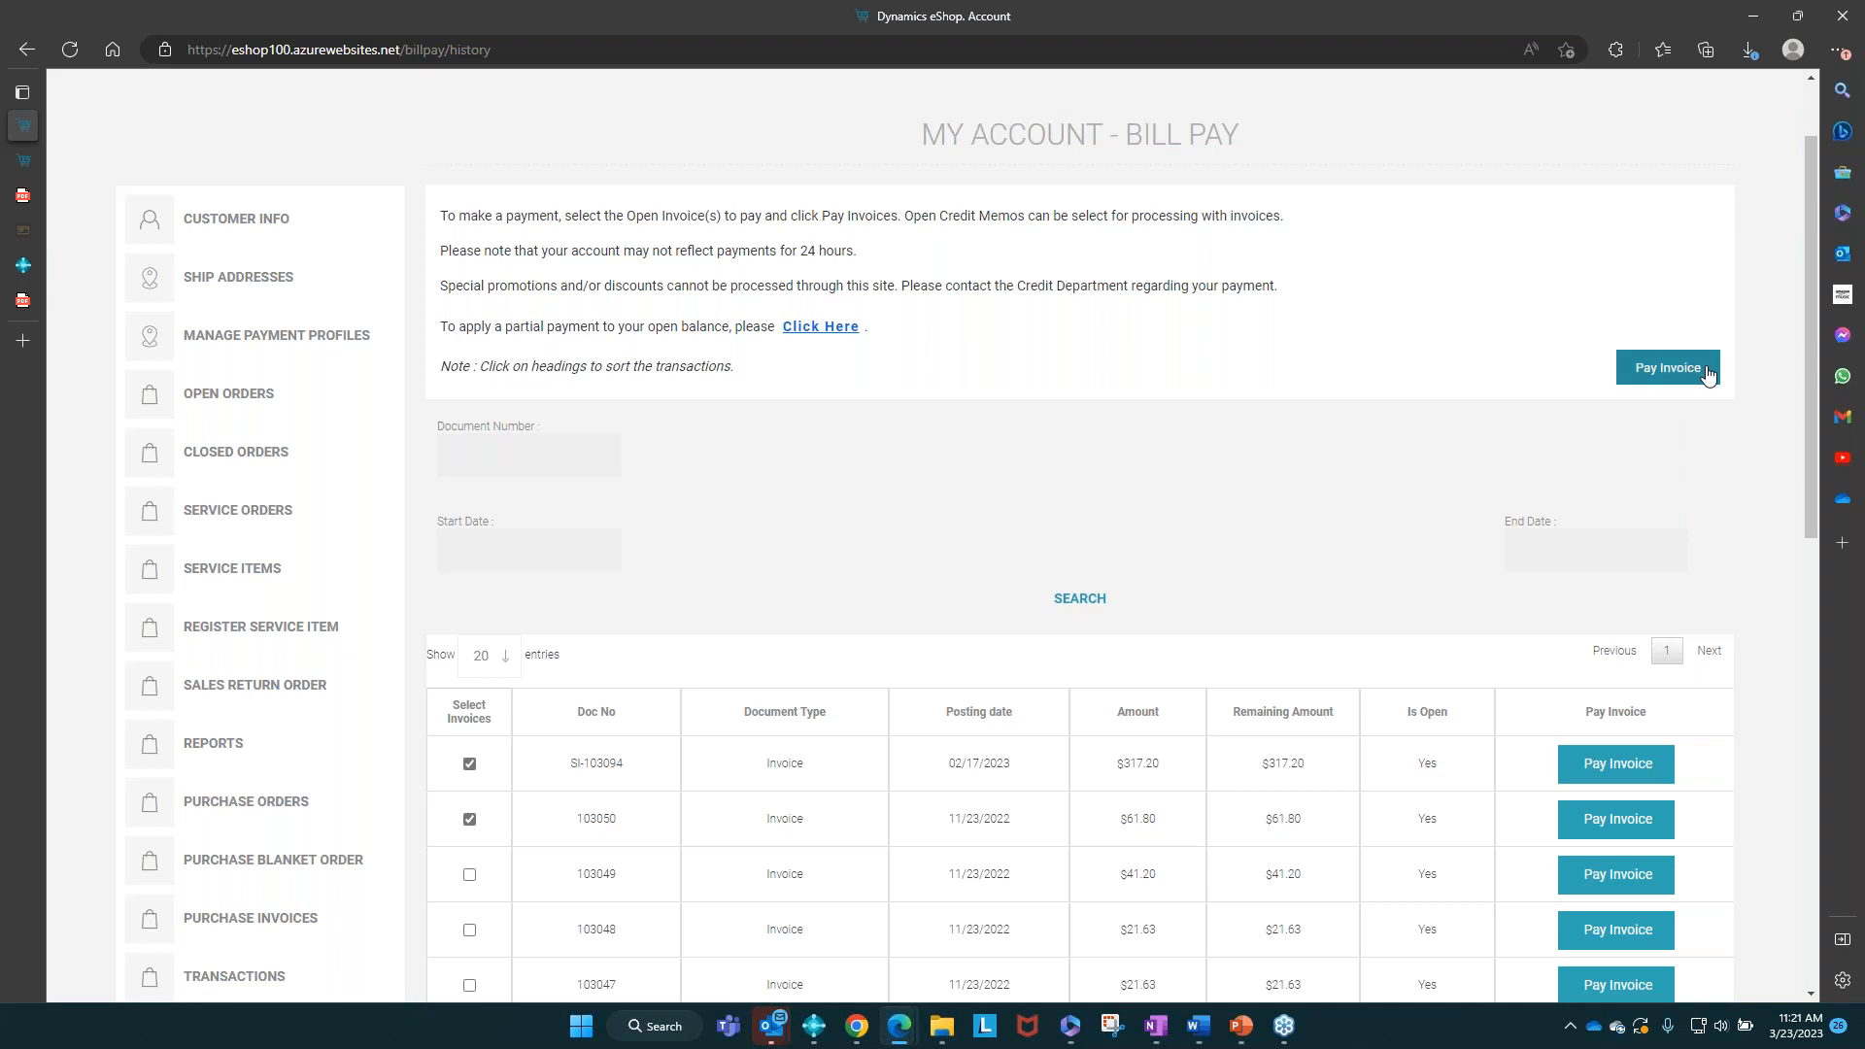
Step: Open the partial payment form and look over its amount field and payment options
{"action": "left_click", "coordinate": [817, 327]}
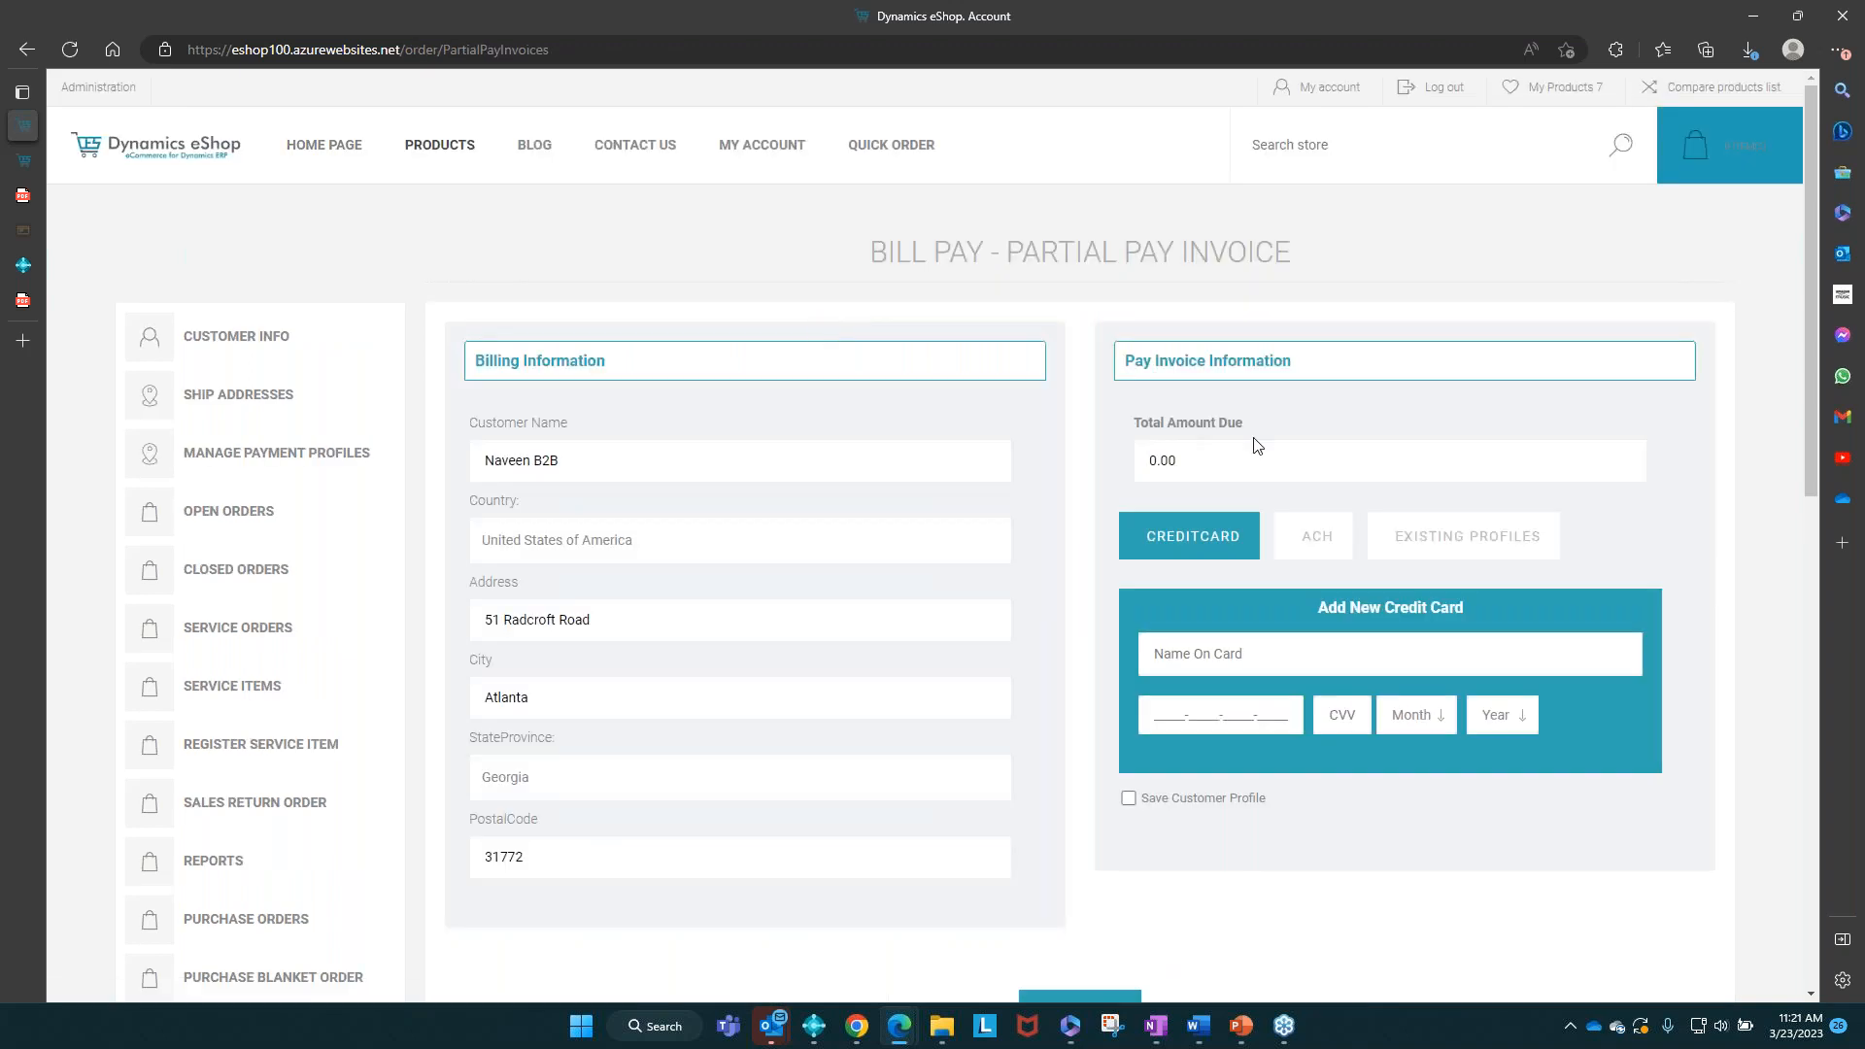
{"action": "right_click", "coordinate": [1115, 447]}
{"action": "left_click", "coordinate": [1413, 474]}
{"action": "scroll", "coordinate": [1392, 467], "scroll_direction": "down", "scroll_amount": 1}
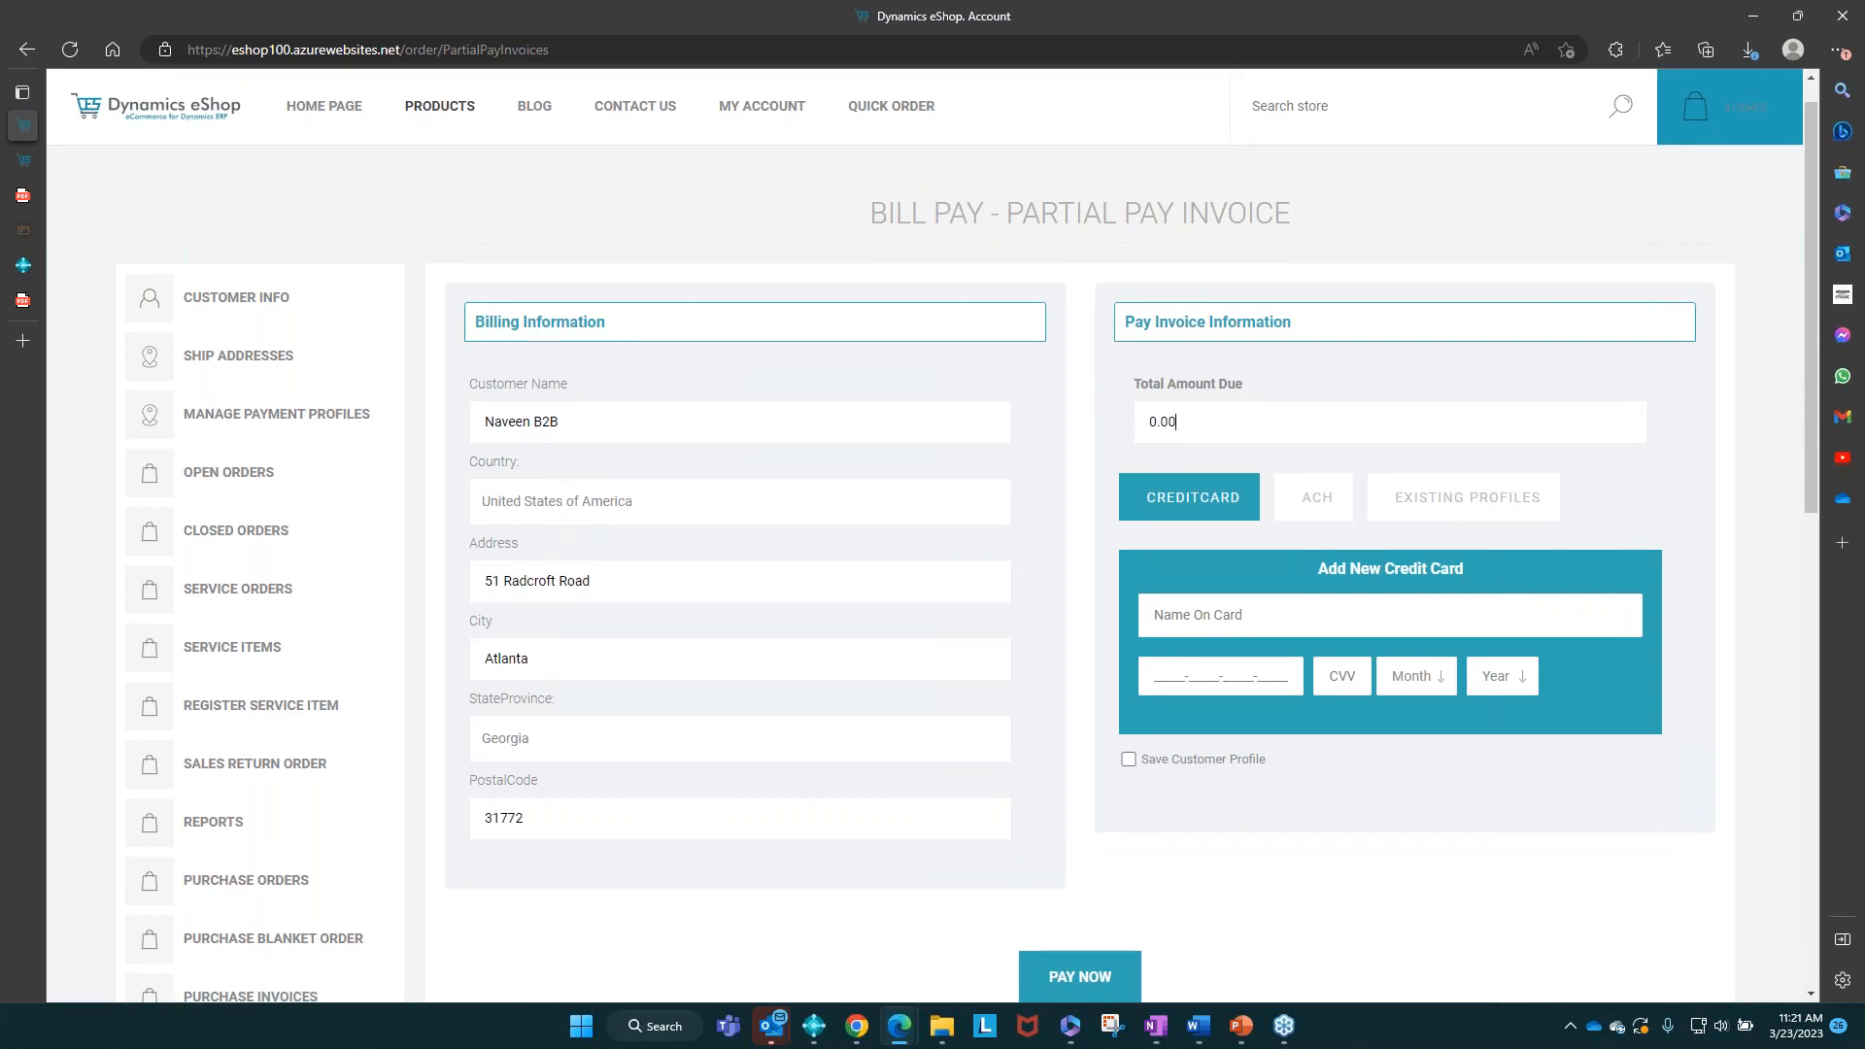
{"action": "scroll", "coordinate": [933, 535], "scroll_direction": "down", "scroll_amount": 2}
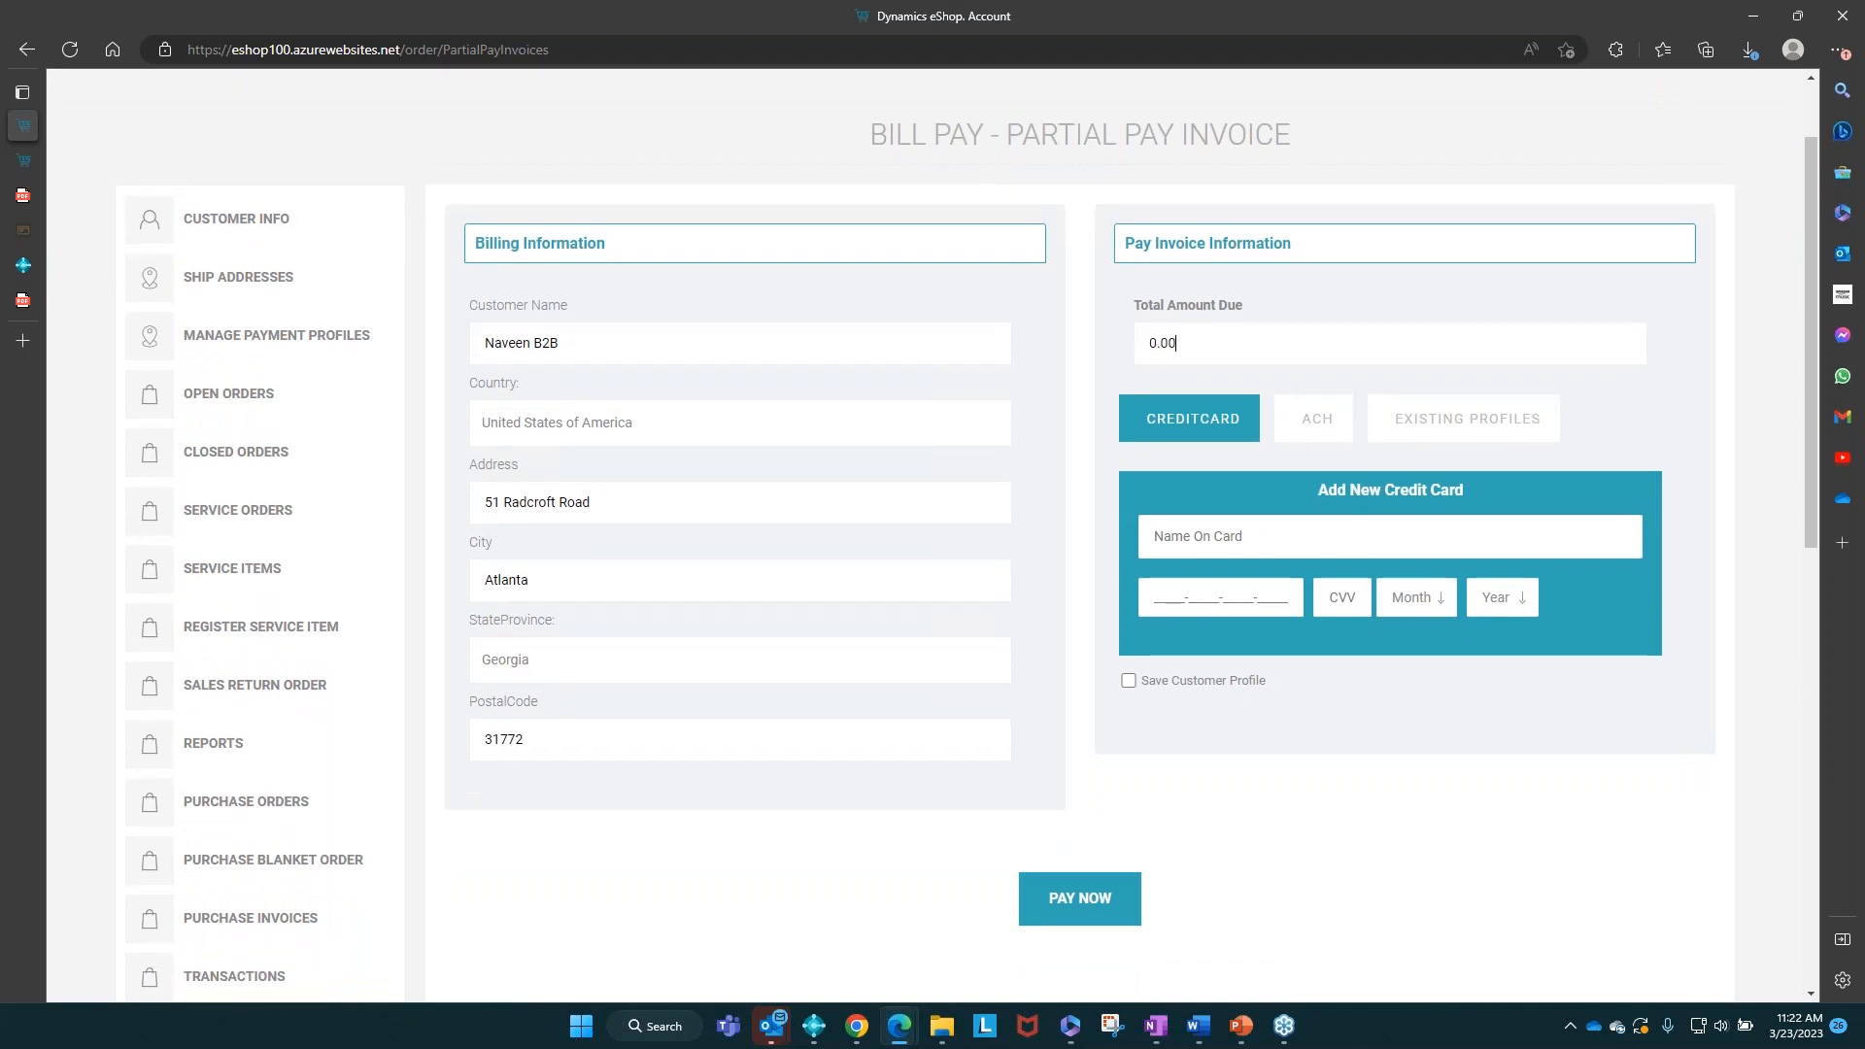
{"action": "scroll", "coordinate": [610, 754], "scroll_direction": "down", "scroll_amount": 3}
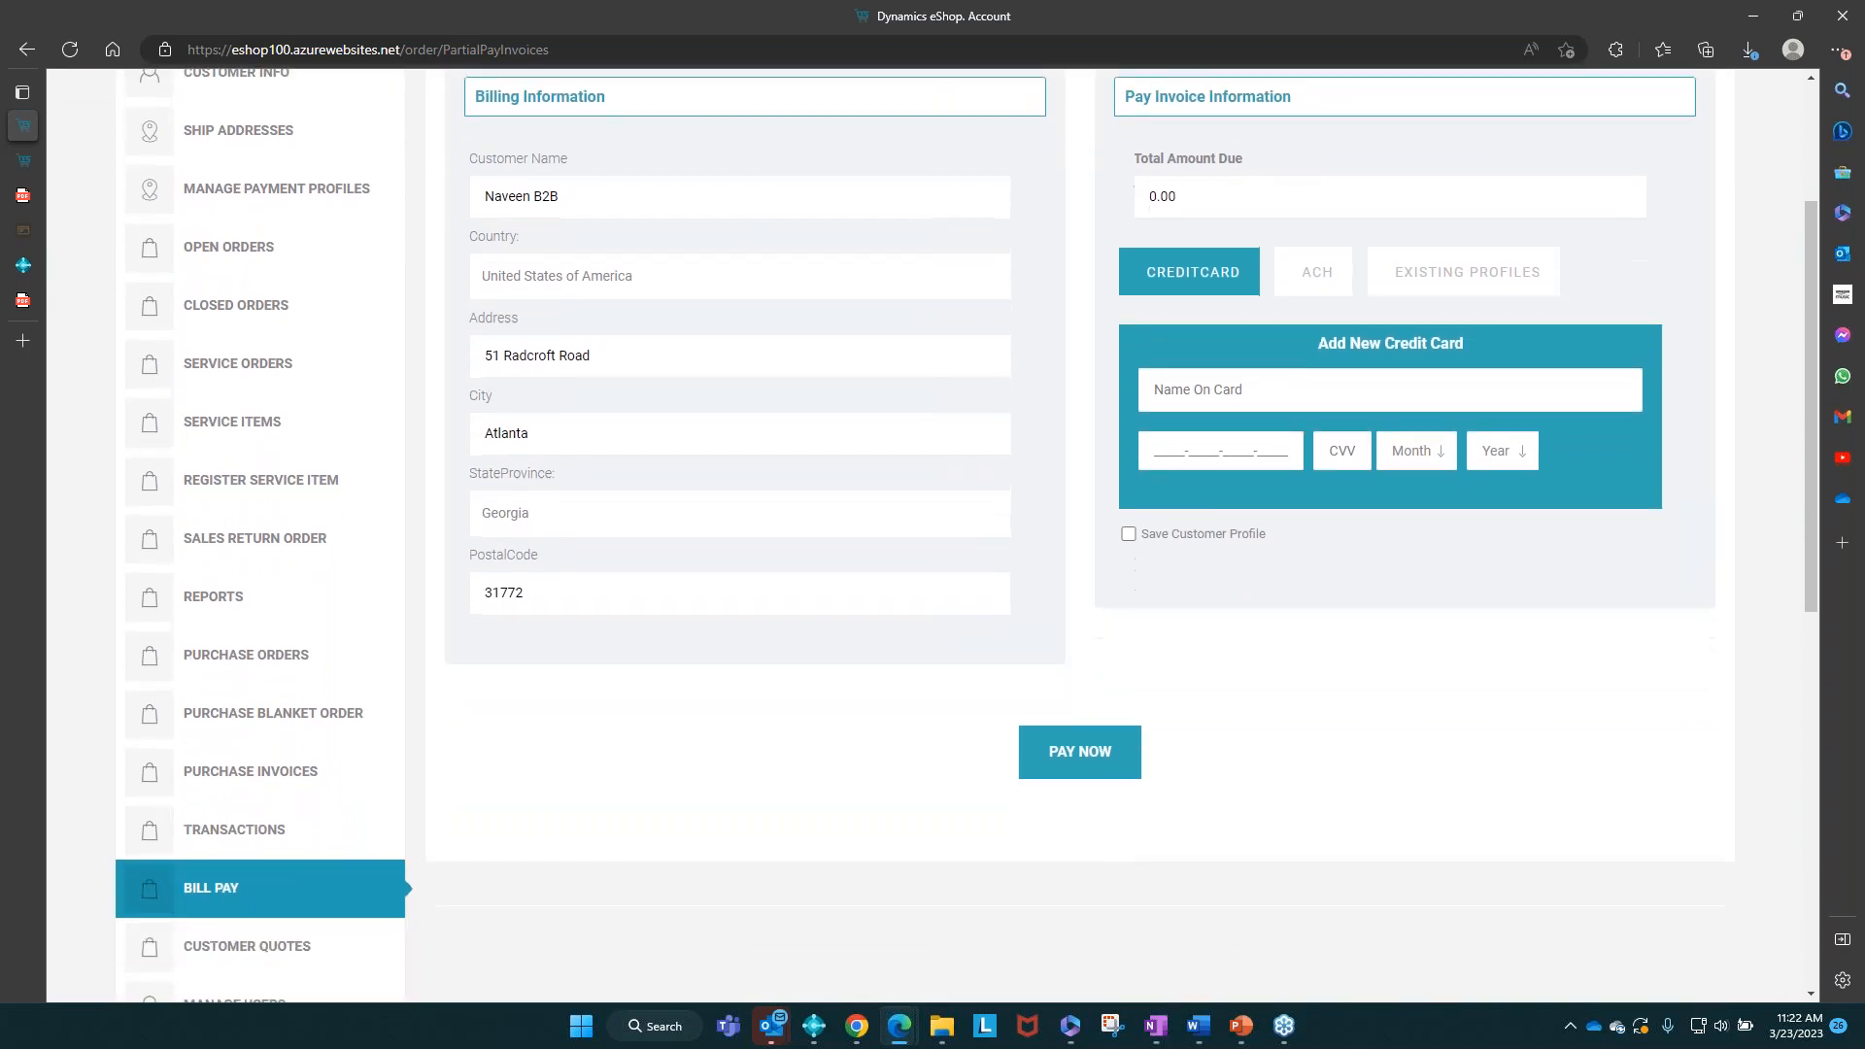
Step: View the account's Transactions history and the document types offered on the Upload Document page
{"action": "left_click", "coordinate": [298, 824]}
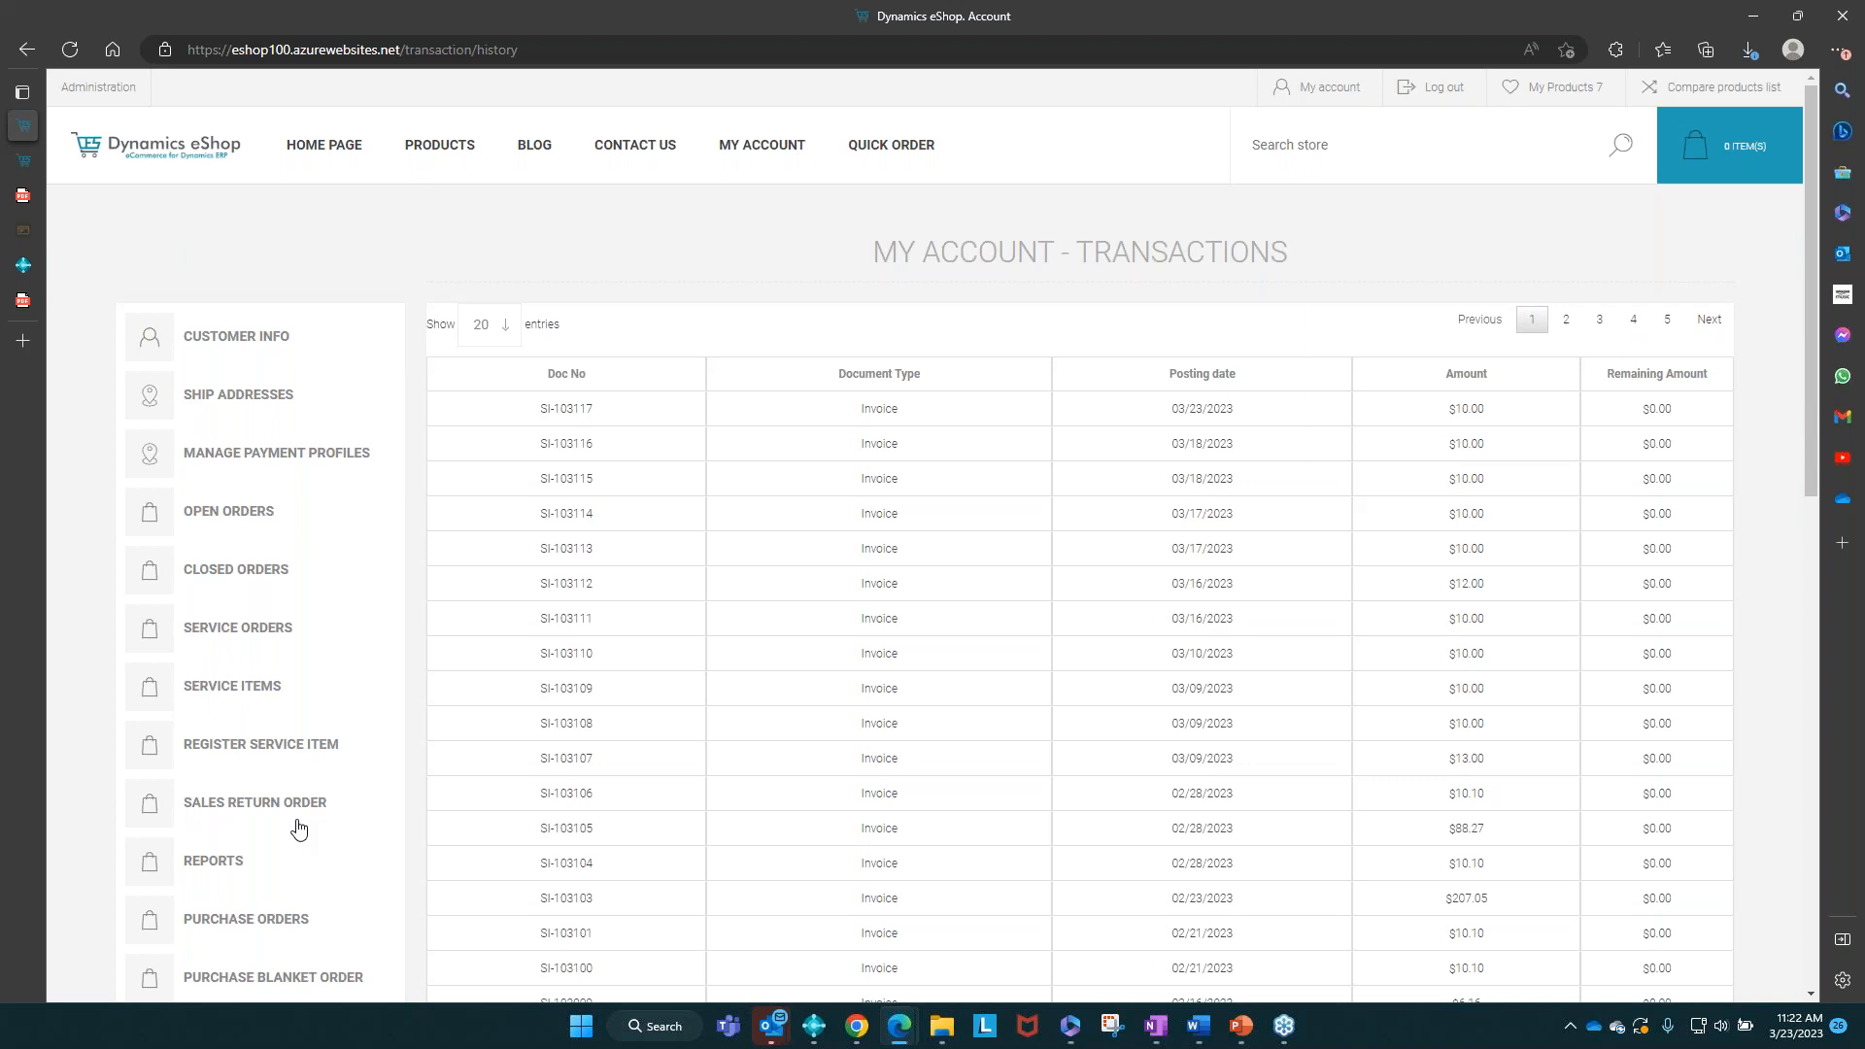
{"action": "scroll", "coordinate": [298, 827], "scroll_direction": "down", "scroll_amount": 5}
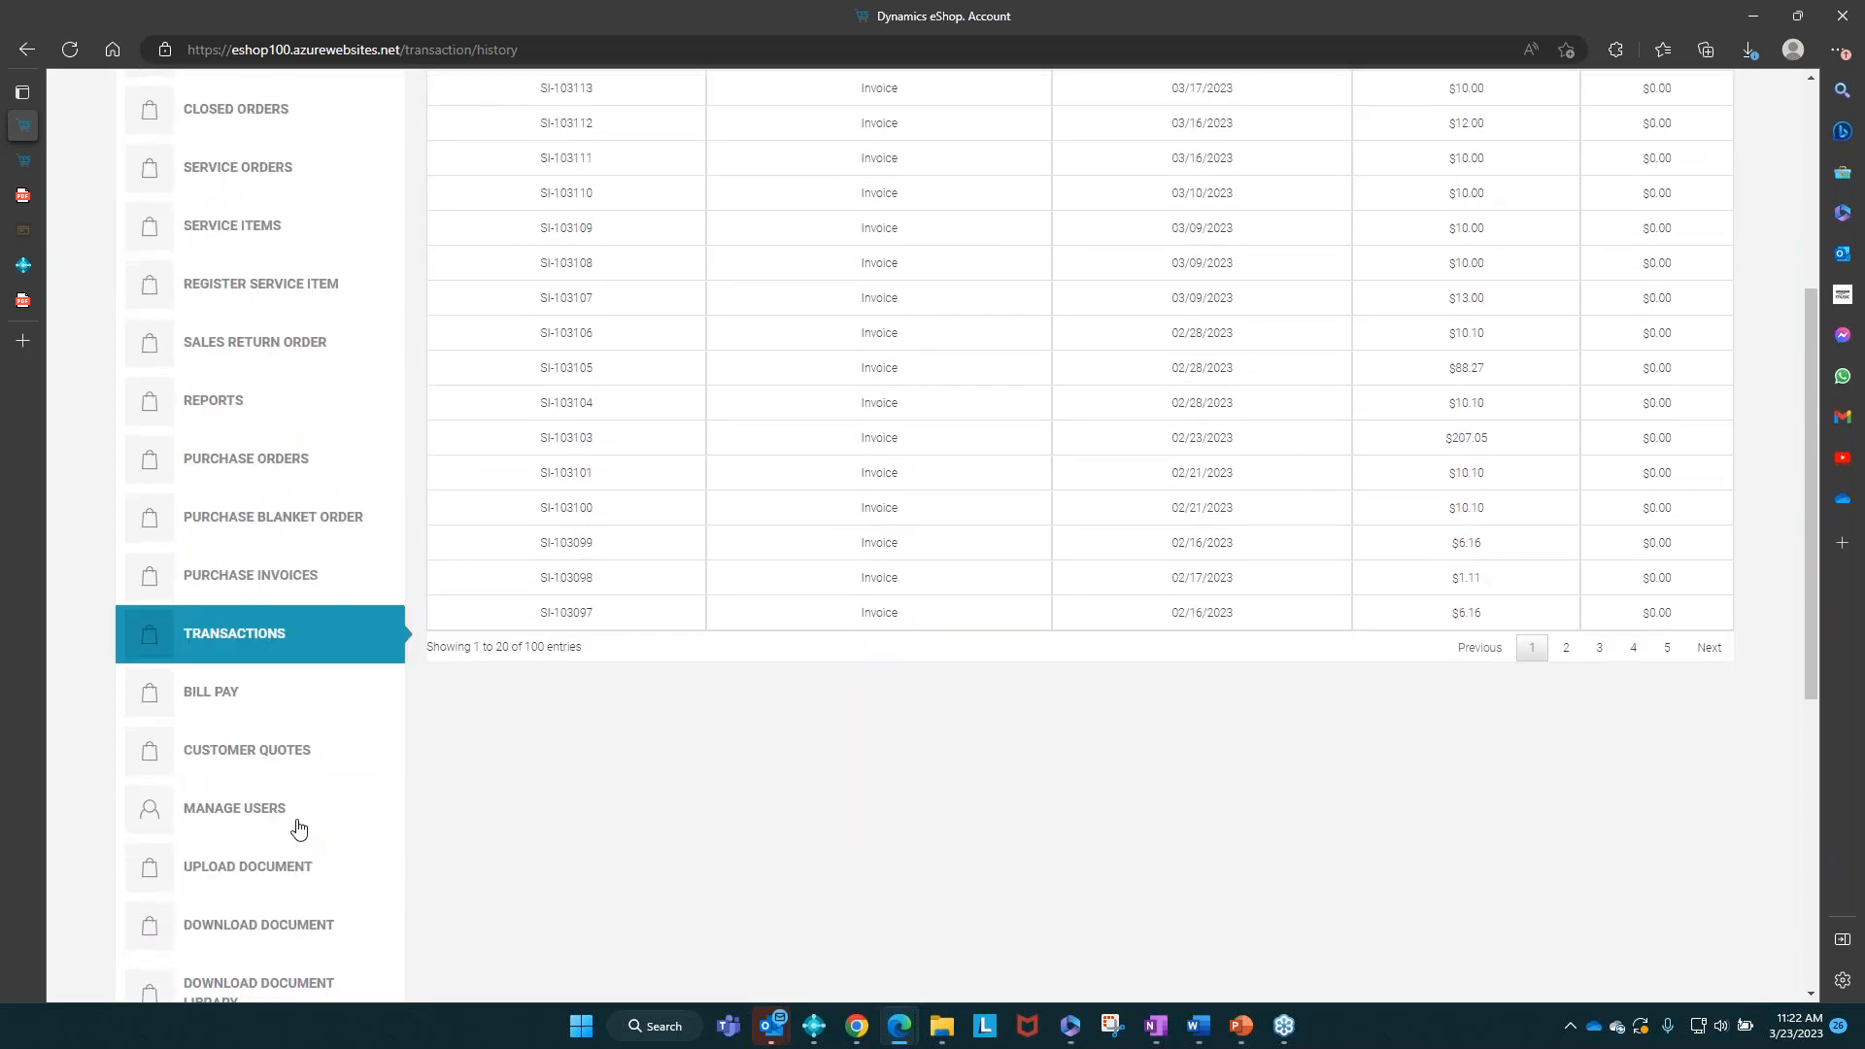
{"action": "left_click", "coordinate": [288, 892]}
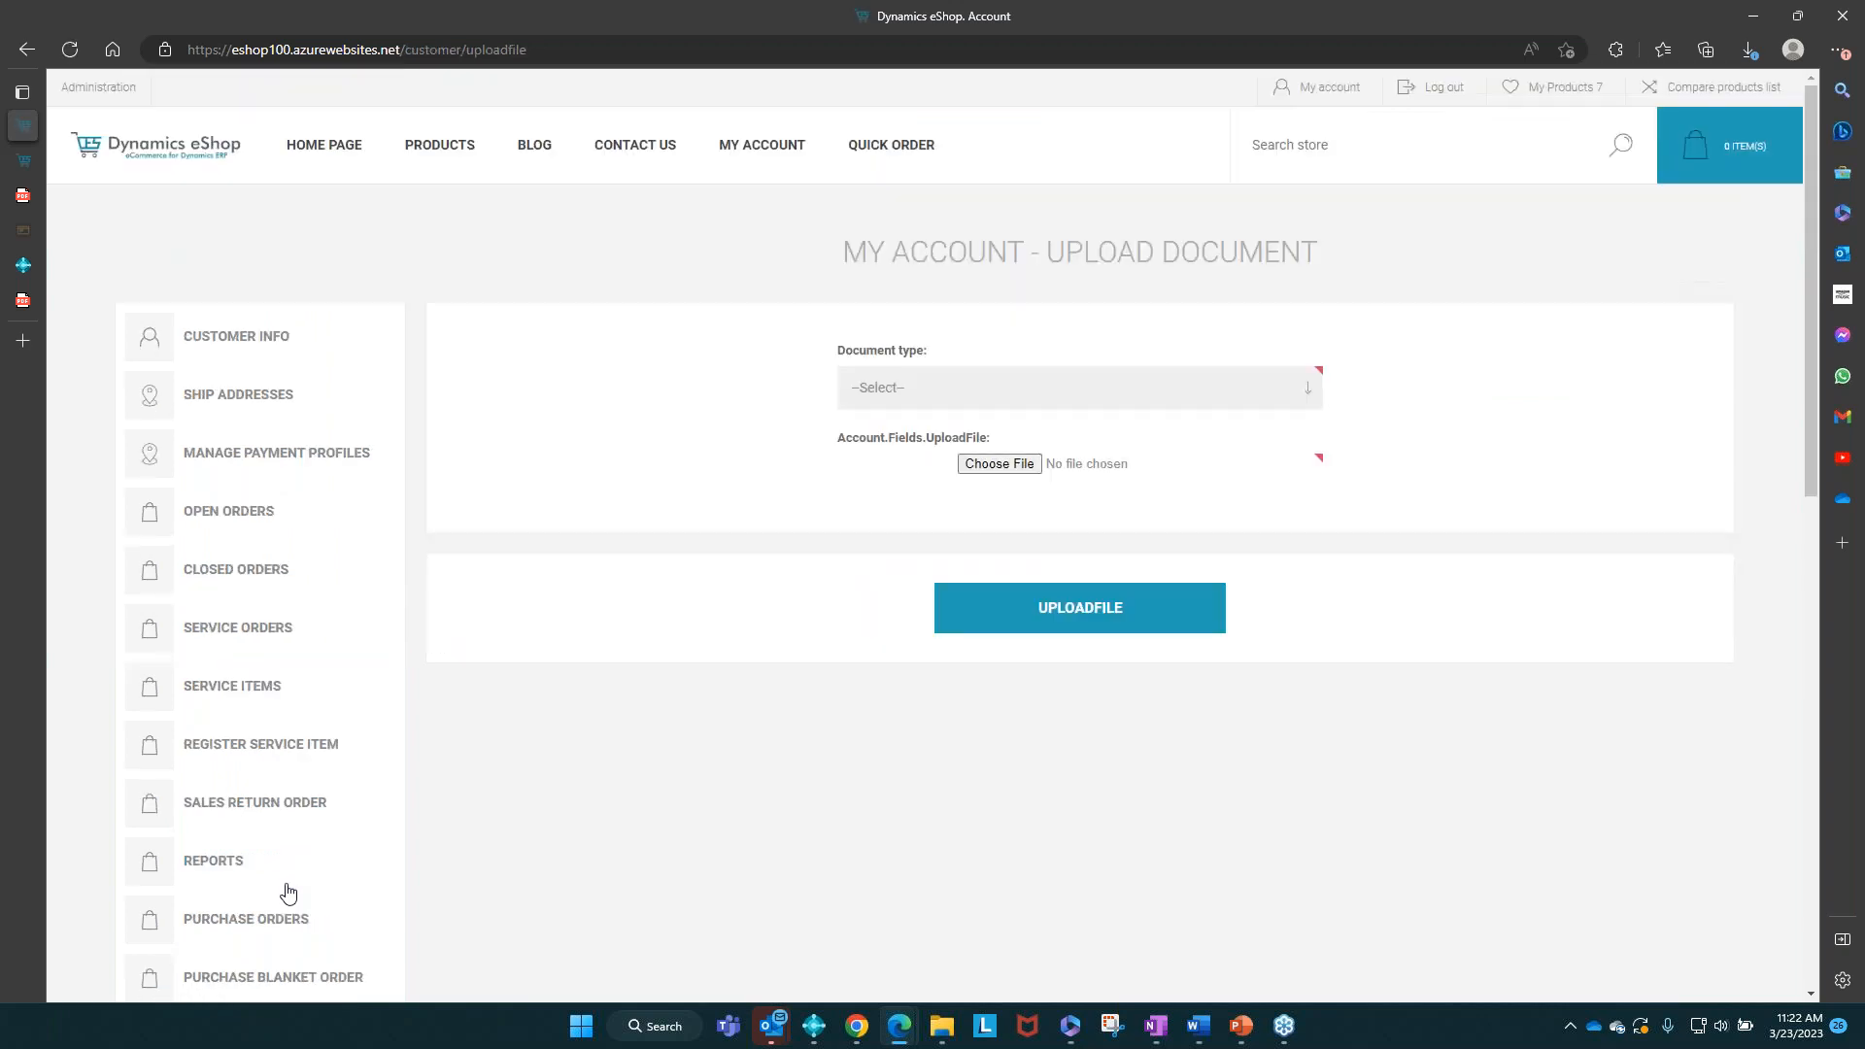
{"action": "left_click", "coordinate": [883, 400]}
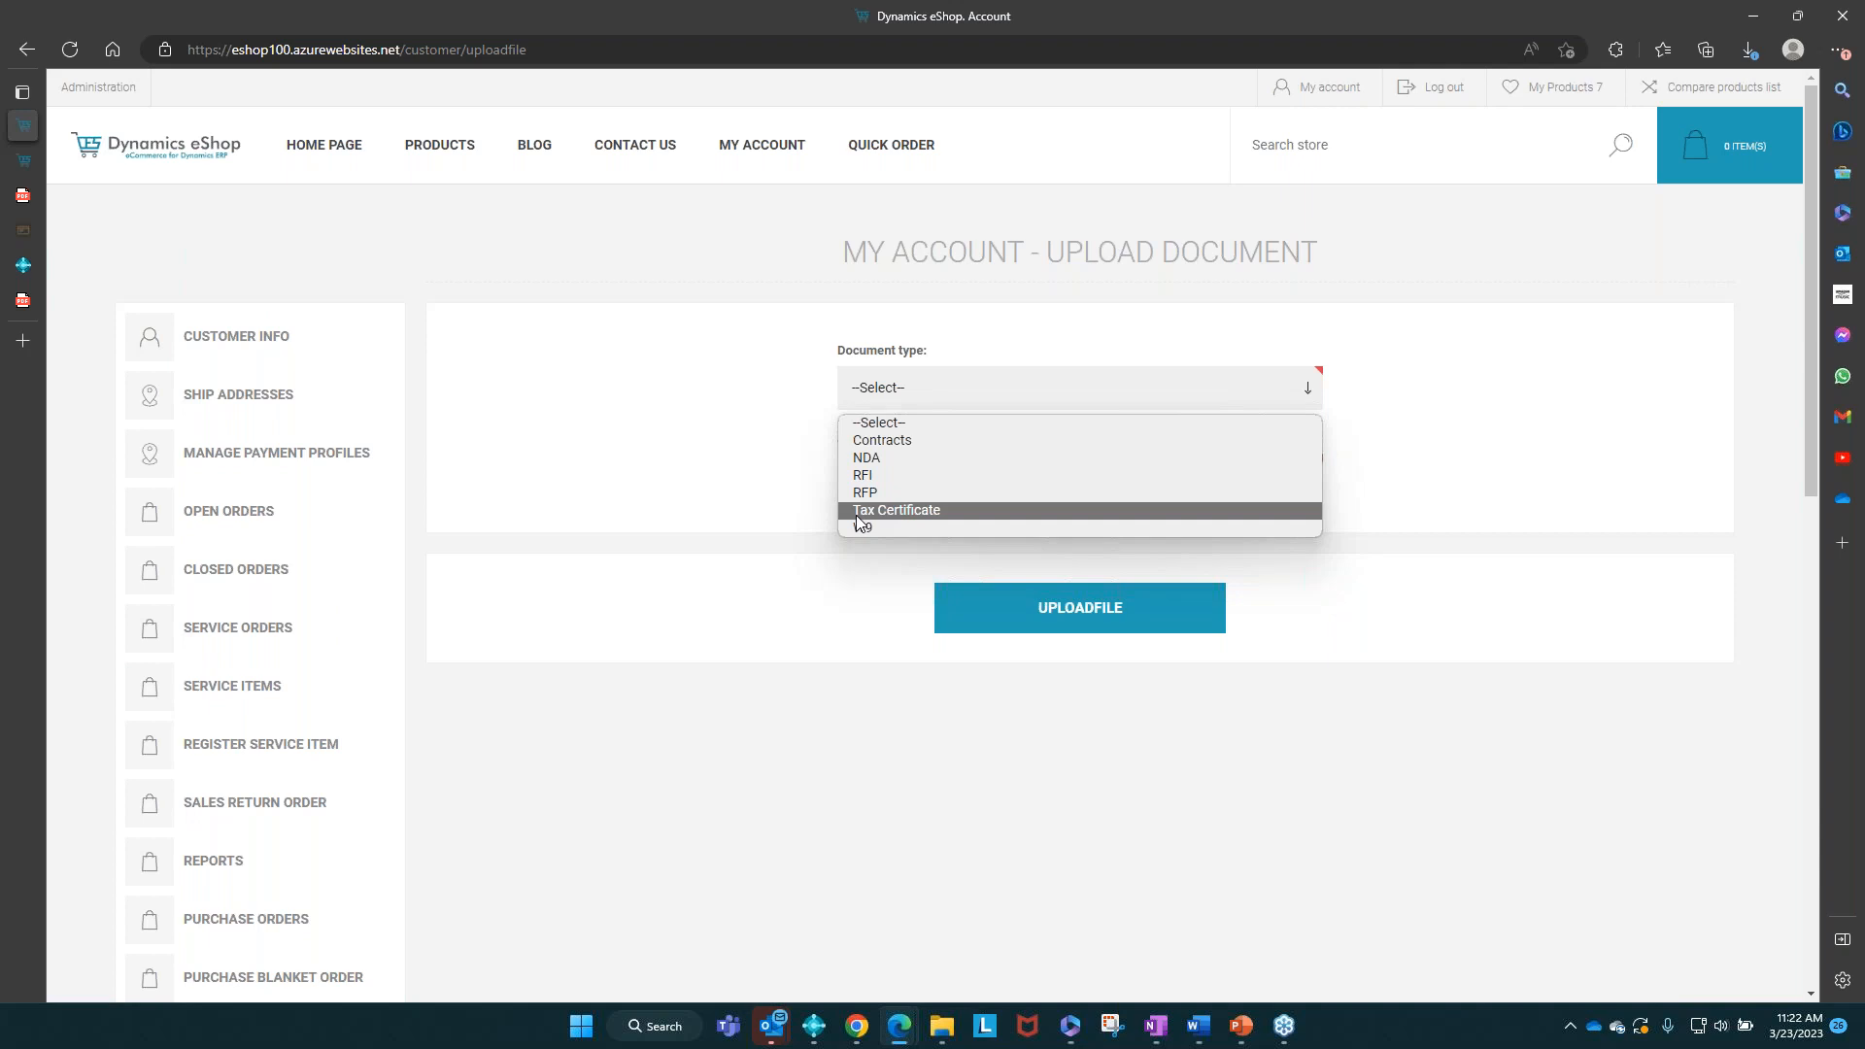
{"action": "left_click", "coordinate": [749, 627]}
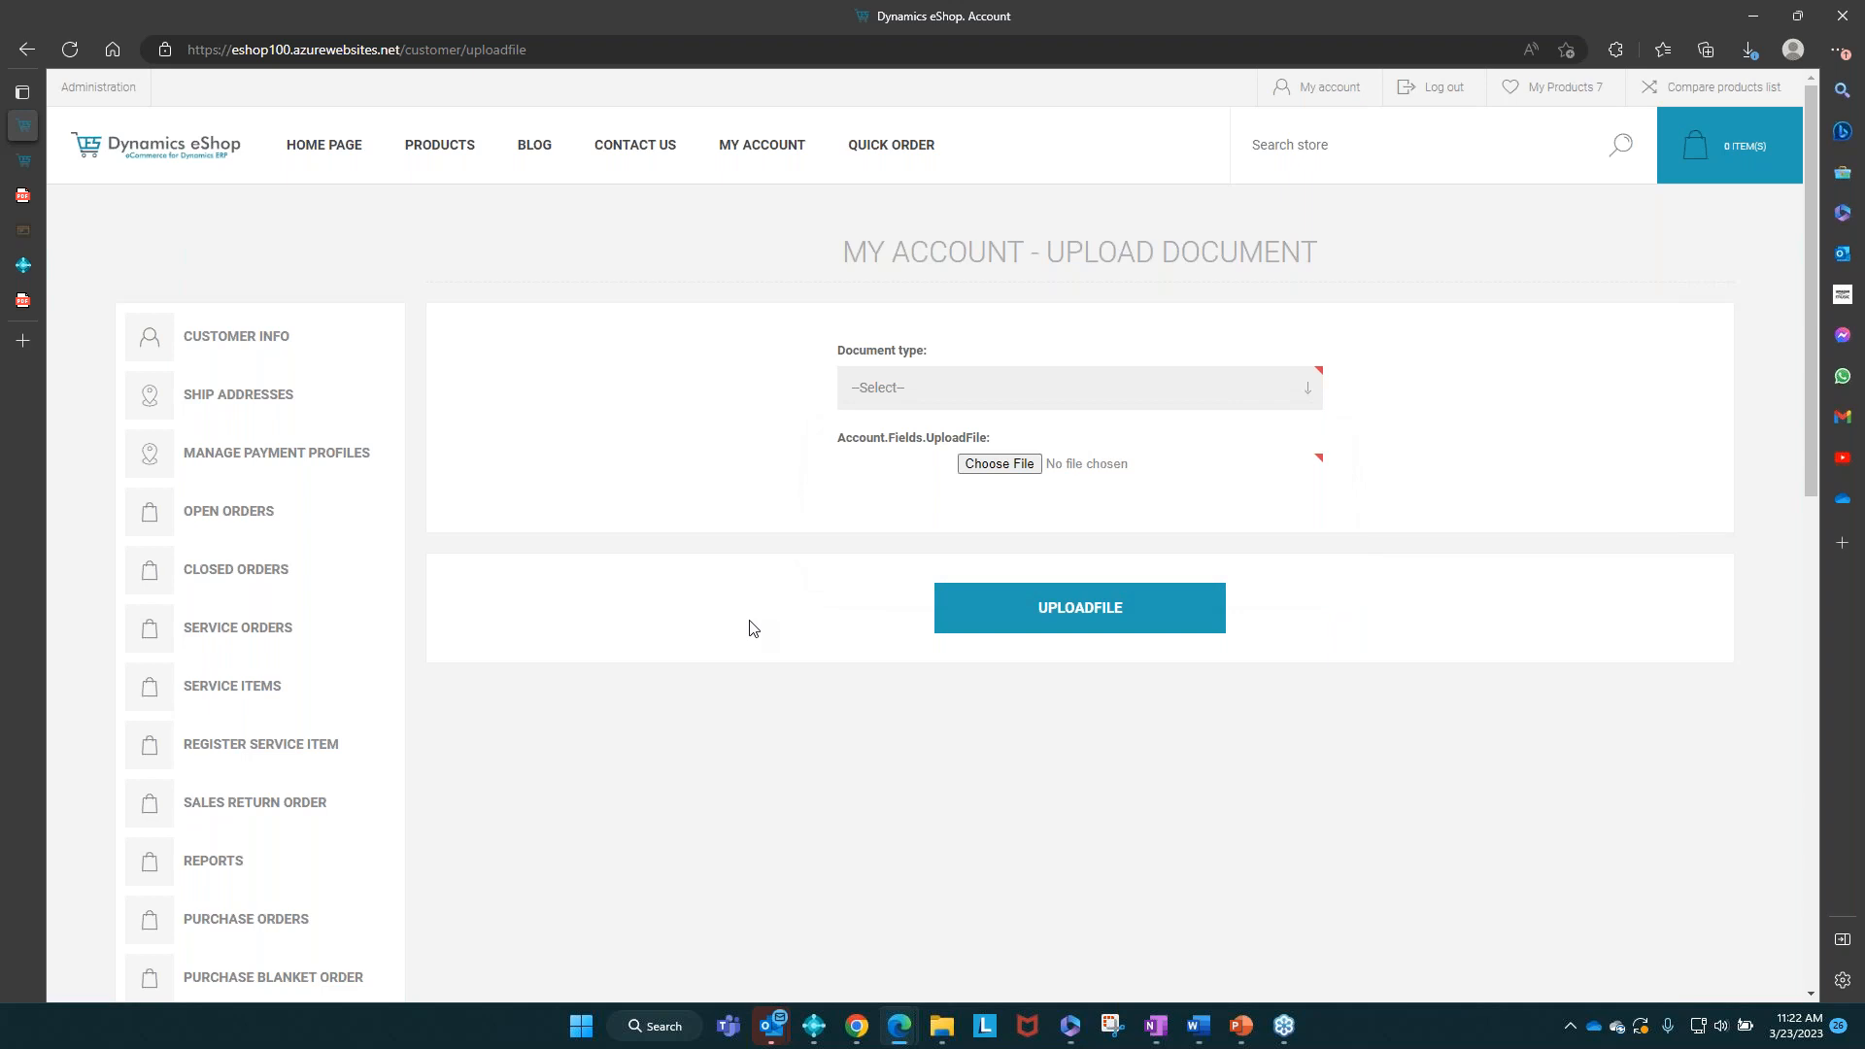
{"action": "scroll", "coordinate": [749, 627], "scroll_direction": "down", "scroll_amount": 1}
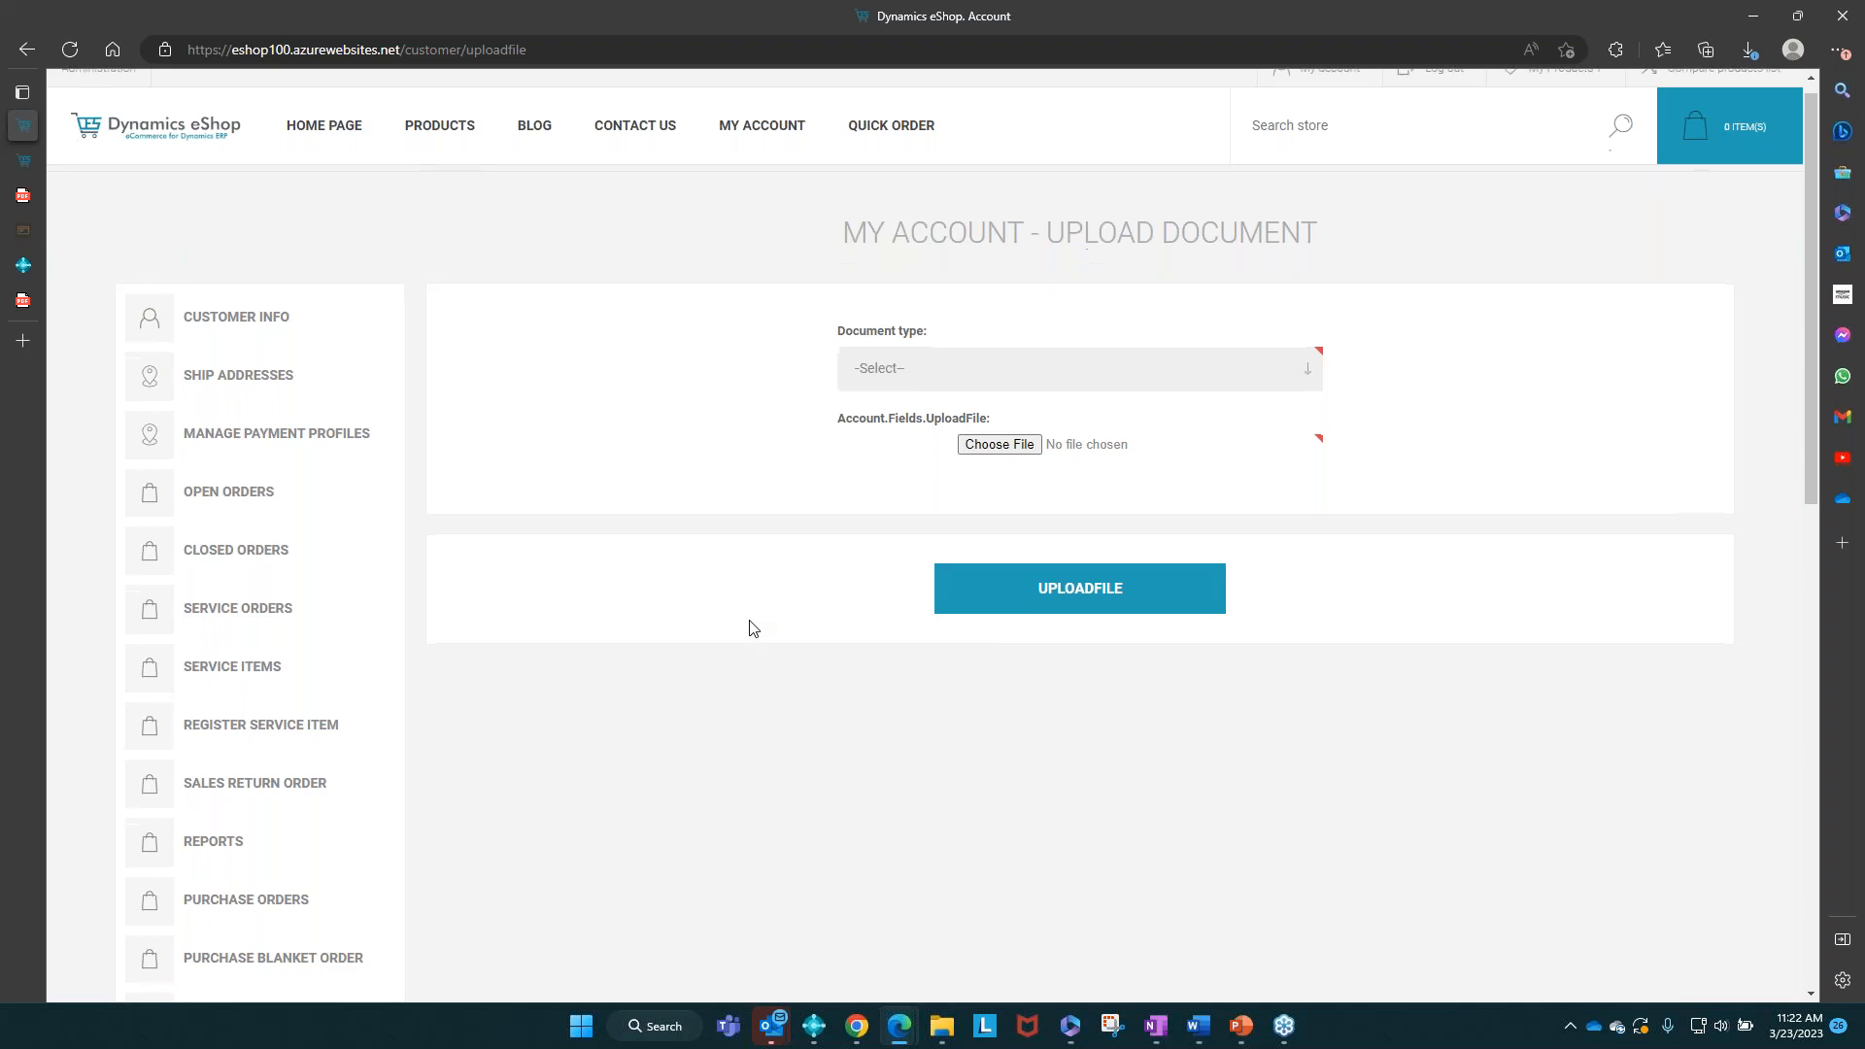
{"action": "scroll", "coordinate": [555, 743], "scroll_direction": "down", "scroll_amount": 2}
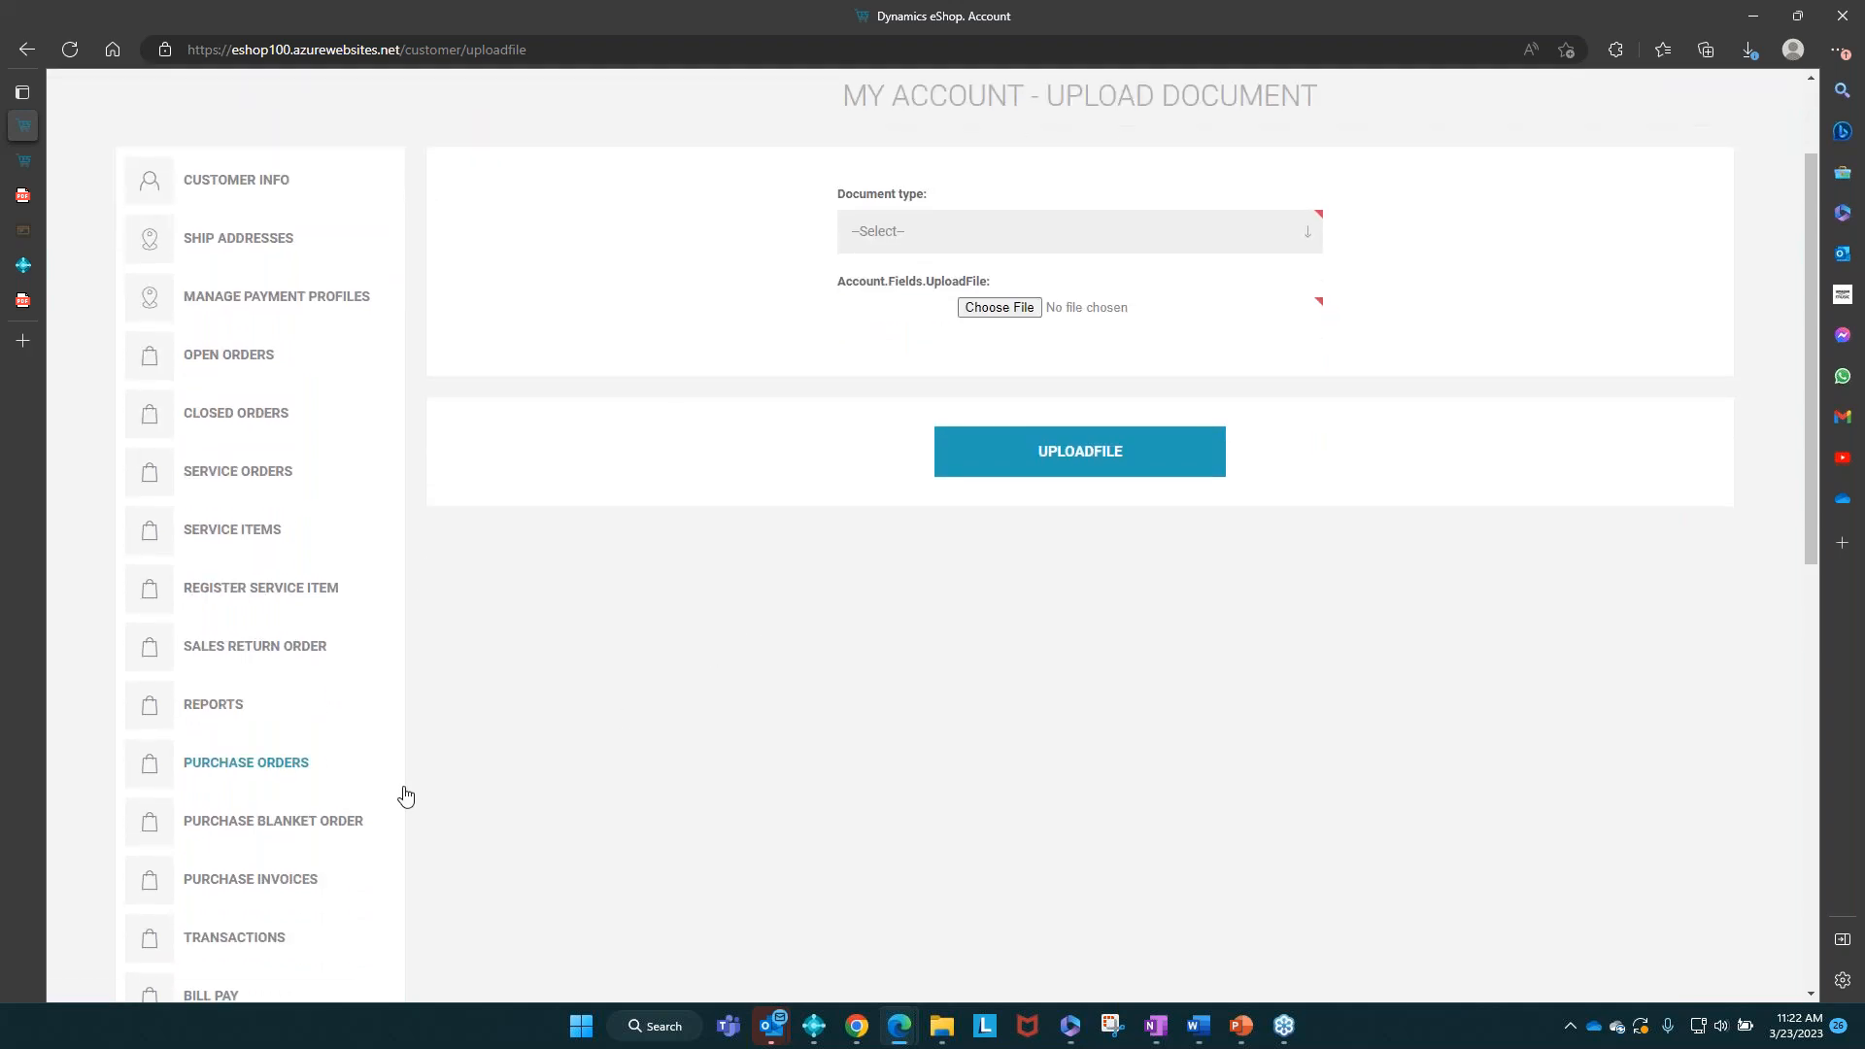
{"action": "scroll", "coordinate": [404, 795], "scroll_direction": "down", "scroll_amount": 1}
{"action": "scroll", "coordinate": [405, 796], "scroll_direction": "up", "scroll_amount": 3}
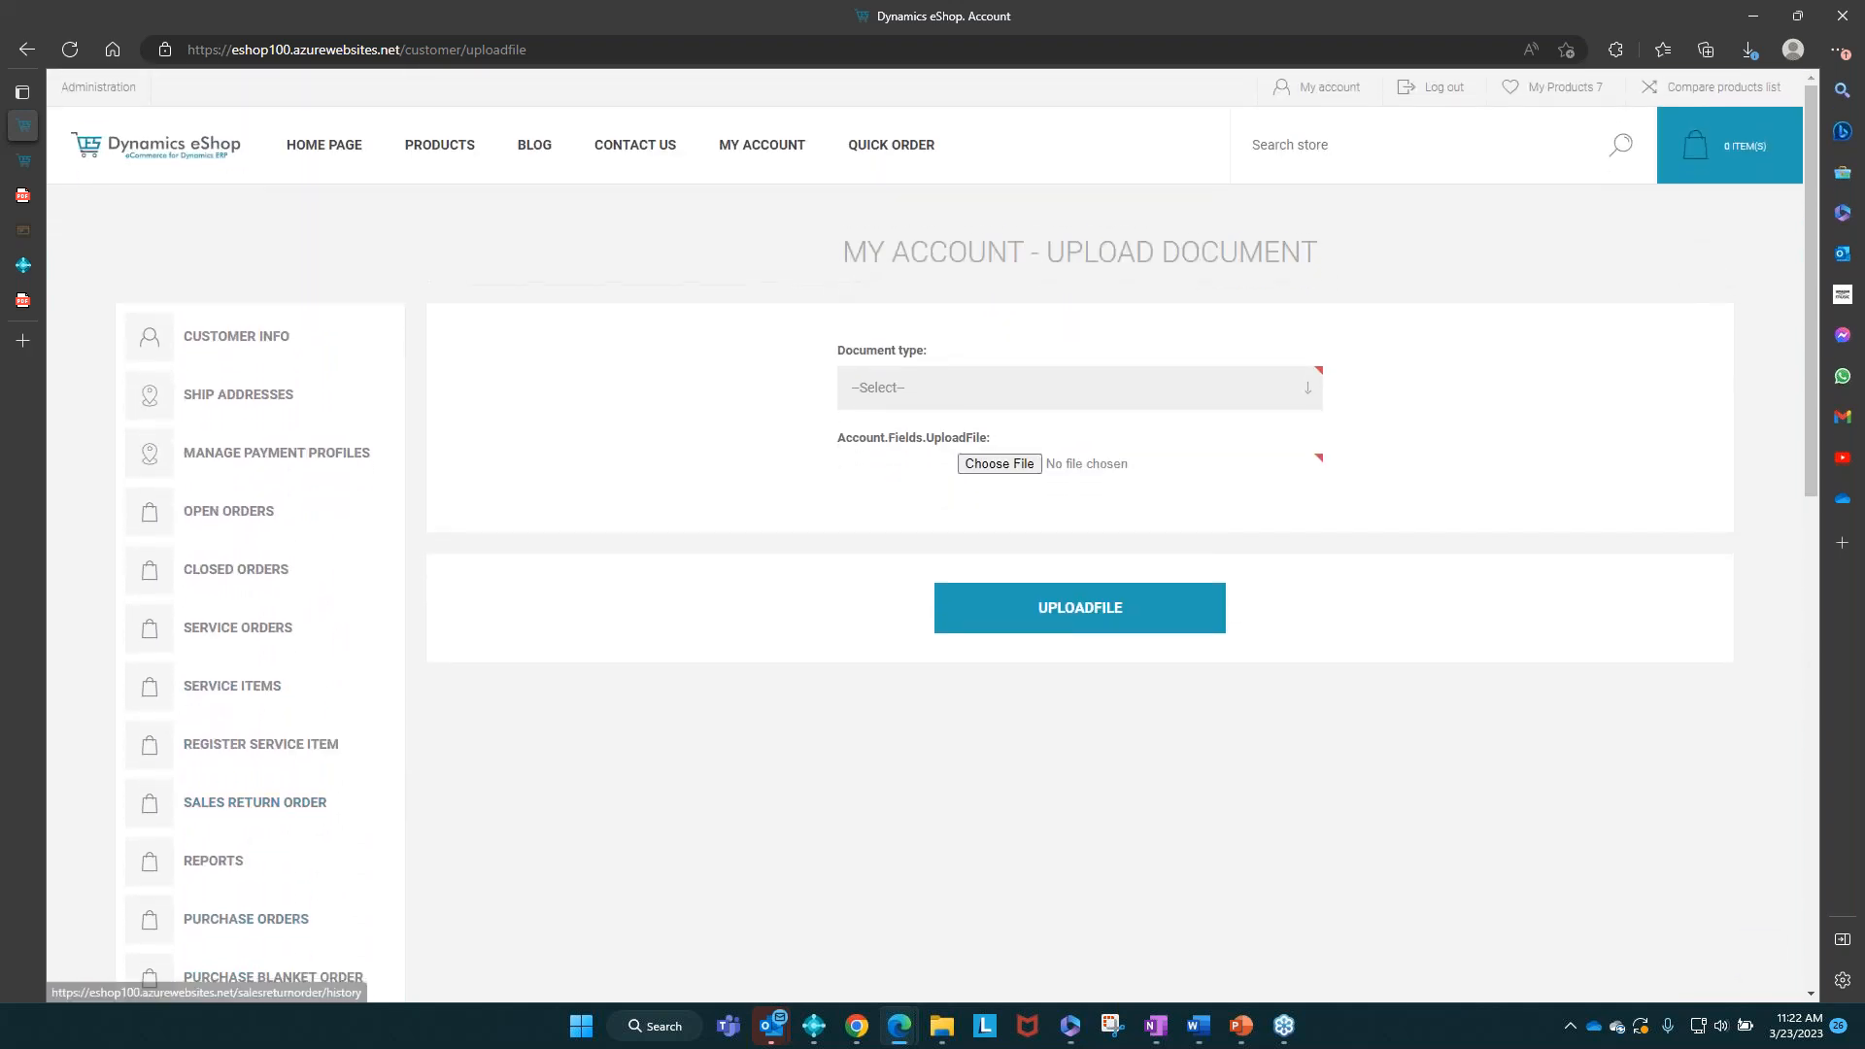
Step: View the Quick Order page, the My Products list and the shopping cart preview
{"action": "left_click", "coordinate": [921, 155]}
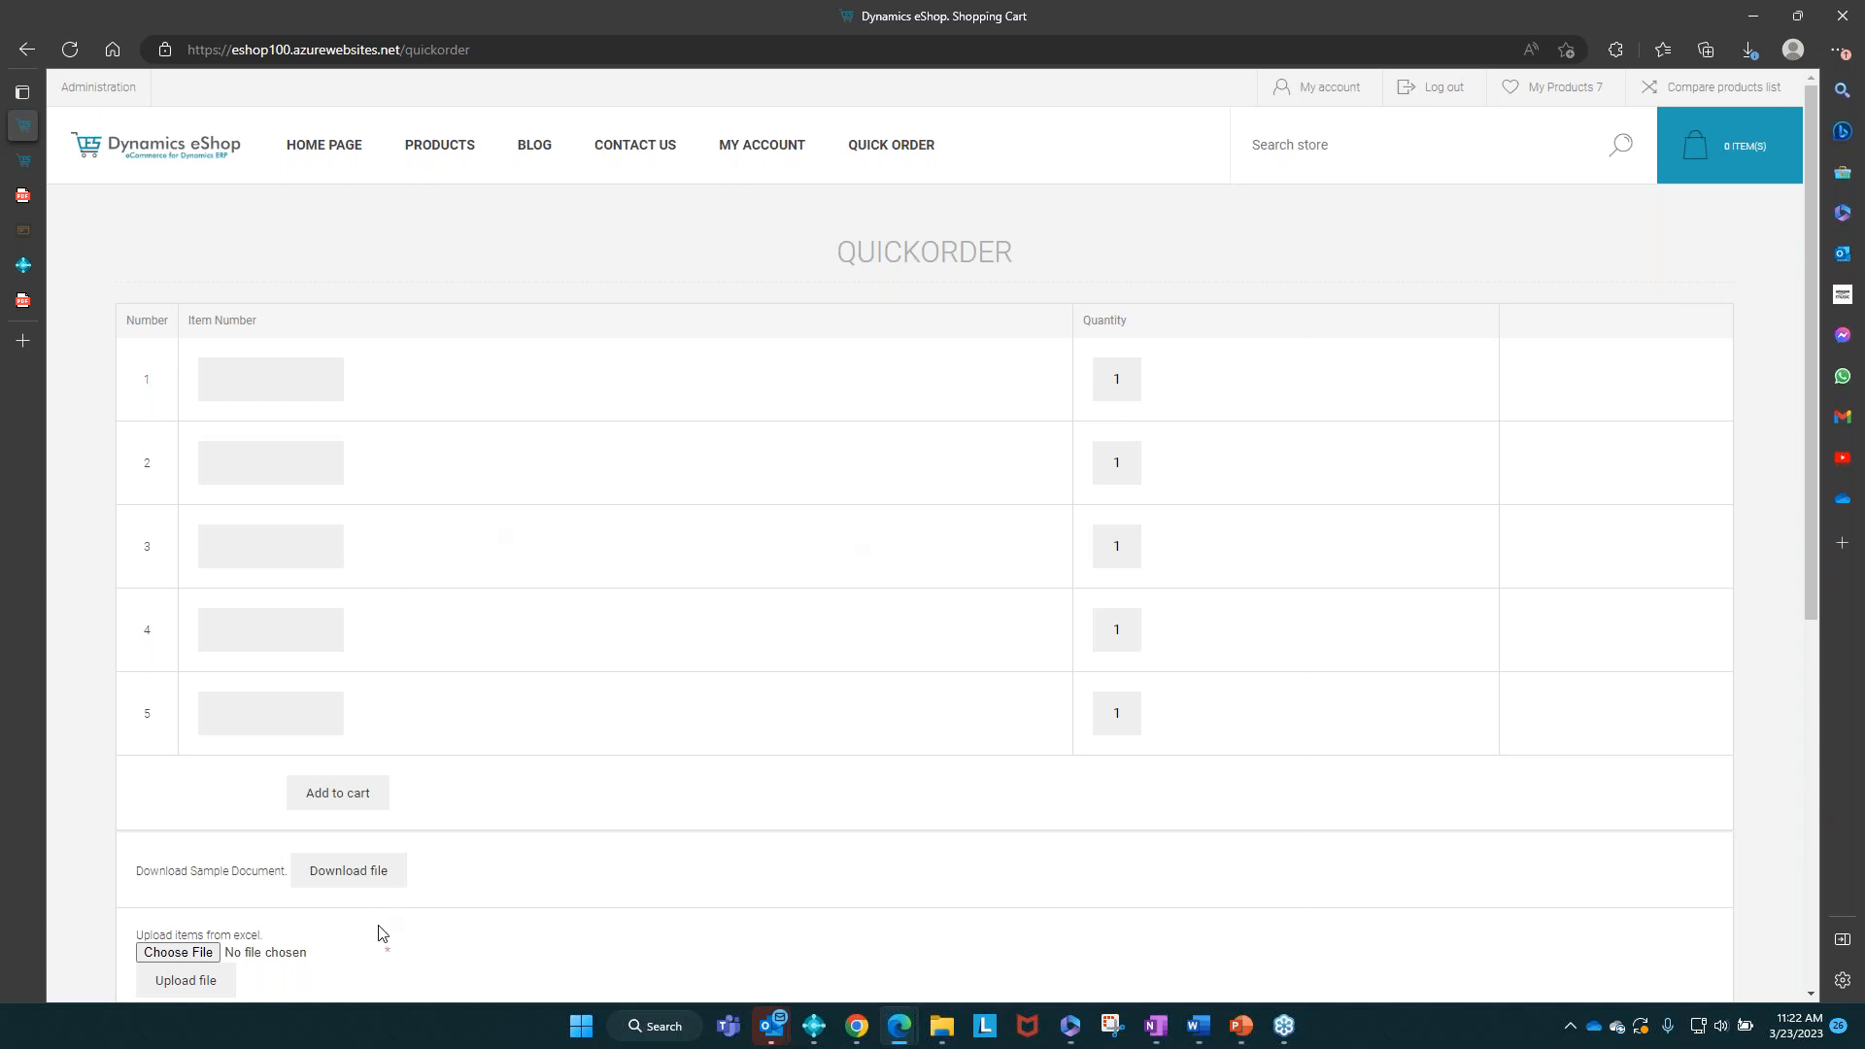
{"action": "left_click", "coordinate": [1574, 91]}
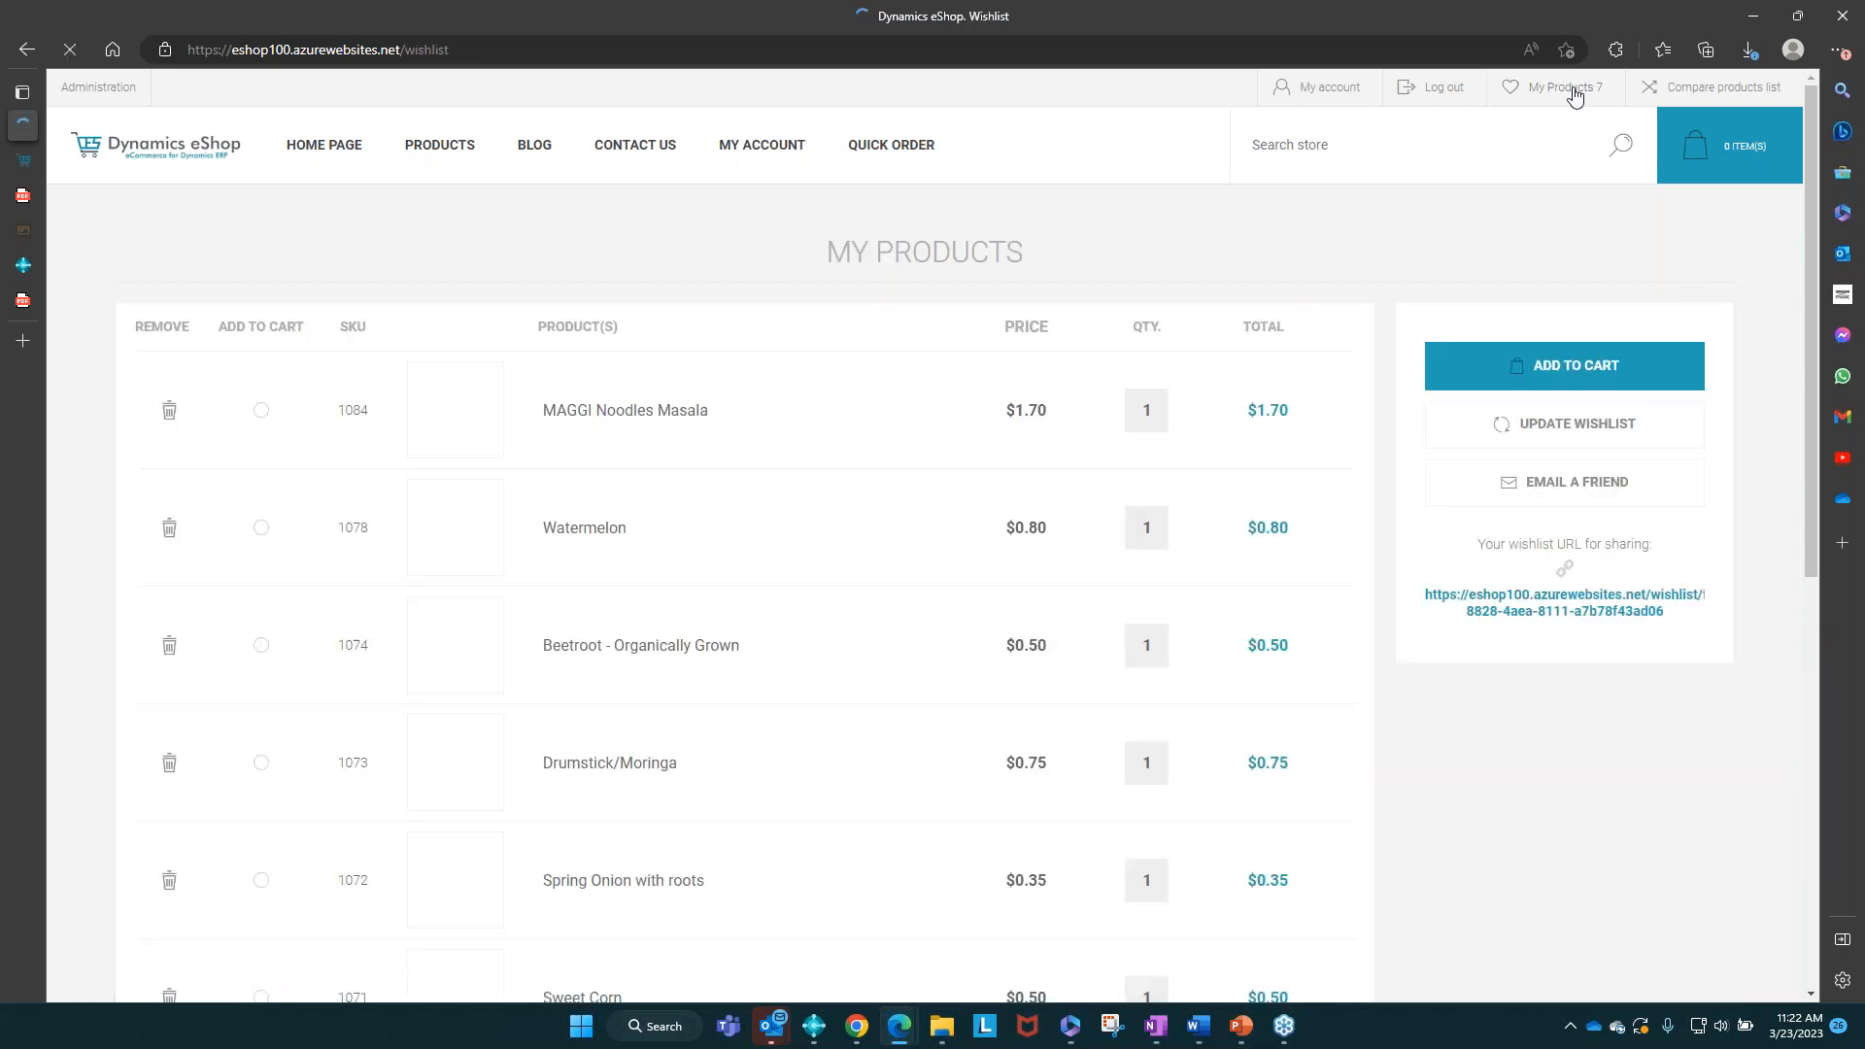
{"action": "mouse_move", "coordinate": [1668, 173]}
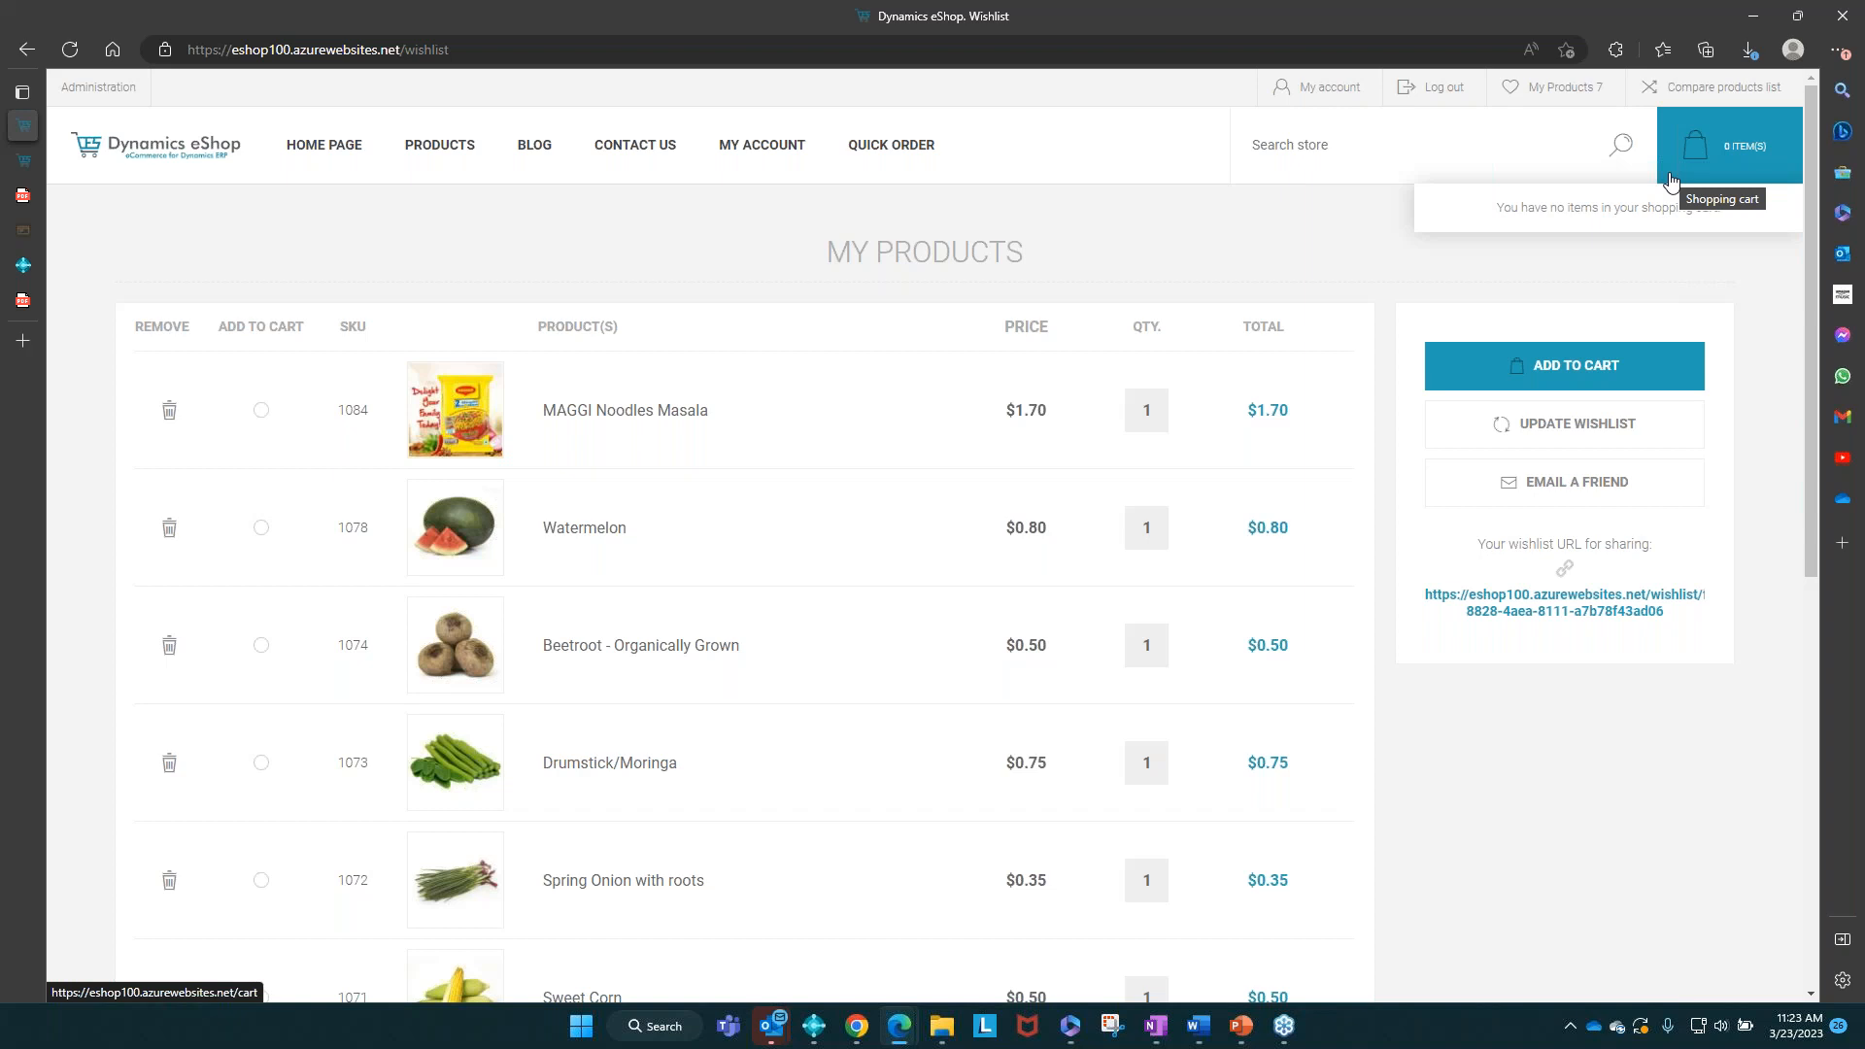
Step: Log out of the customer account and look over the new customer registration form
{"action": "left_click", "coordinate": [1443, 94]}
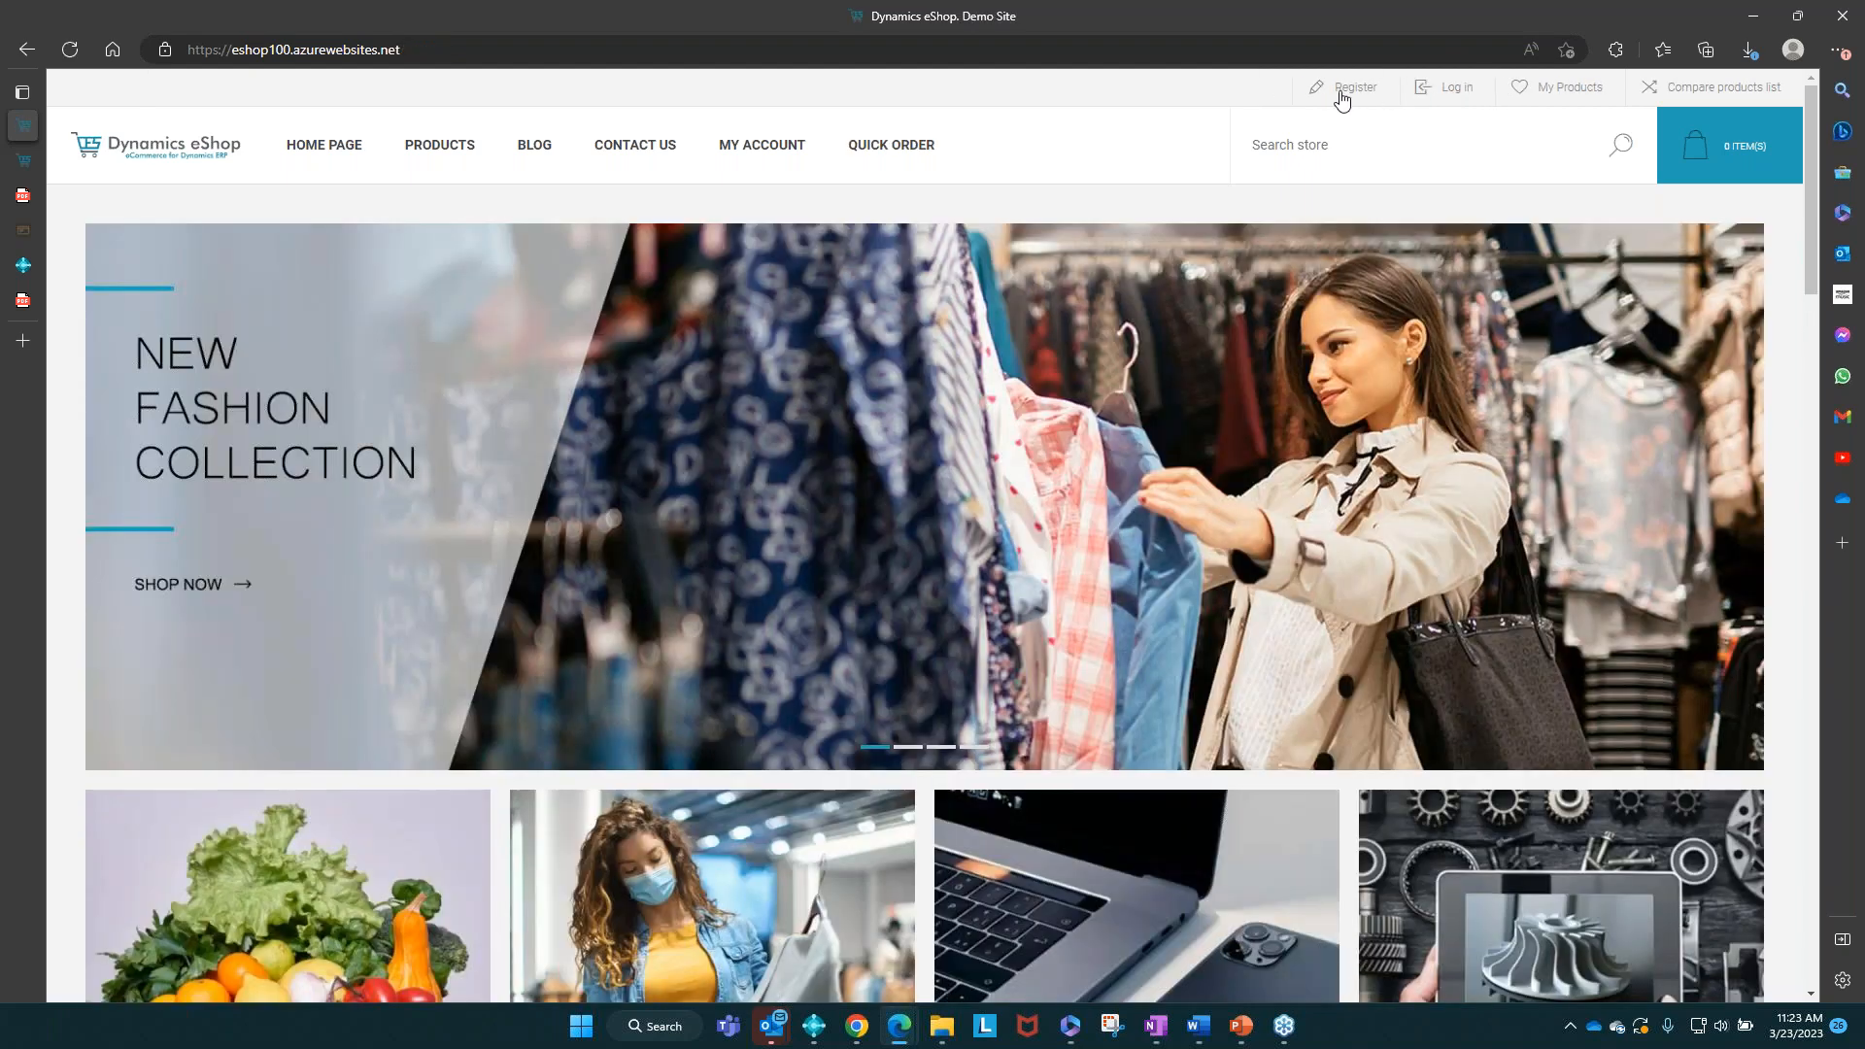
{"action": "left_click", "coordinate": [1338, 97]}
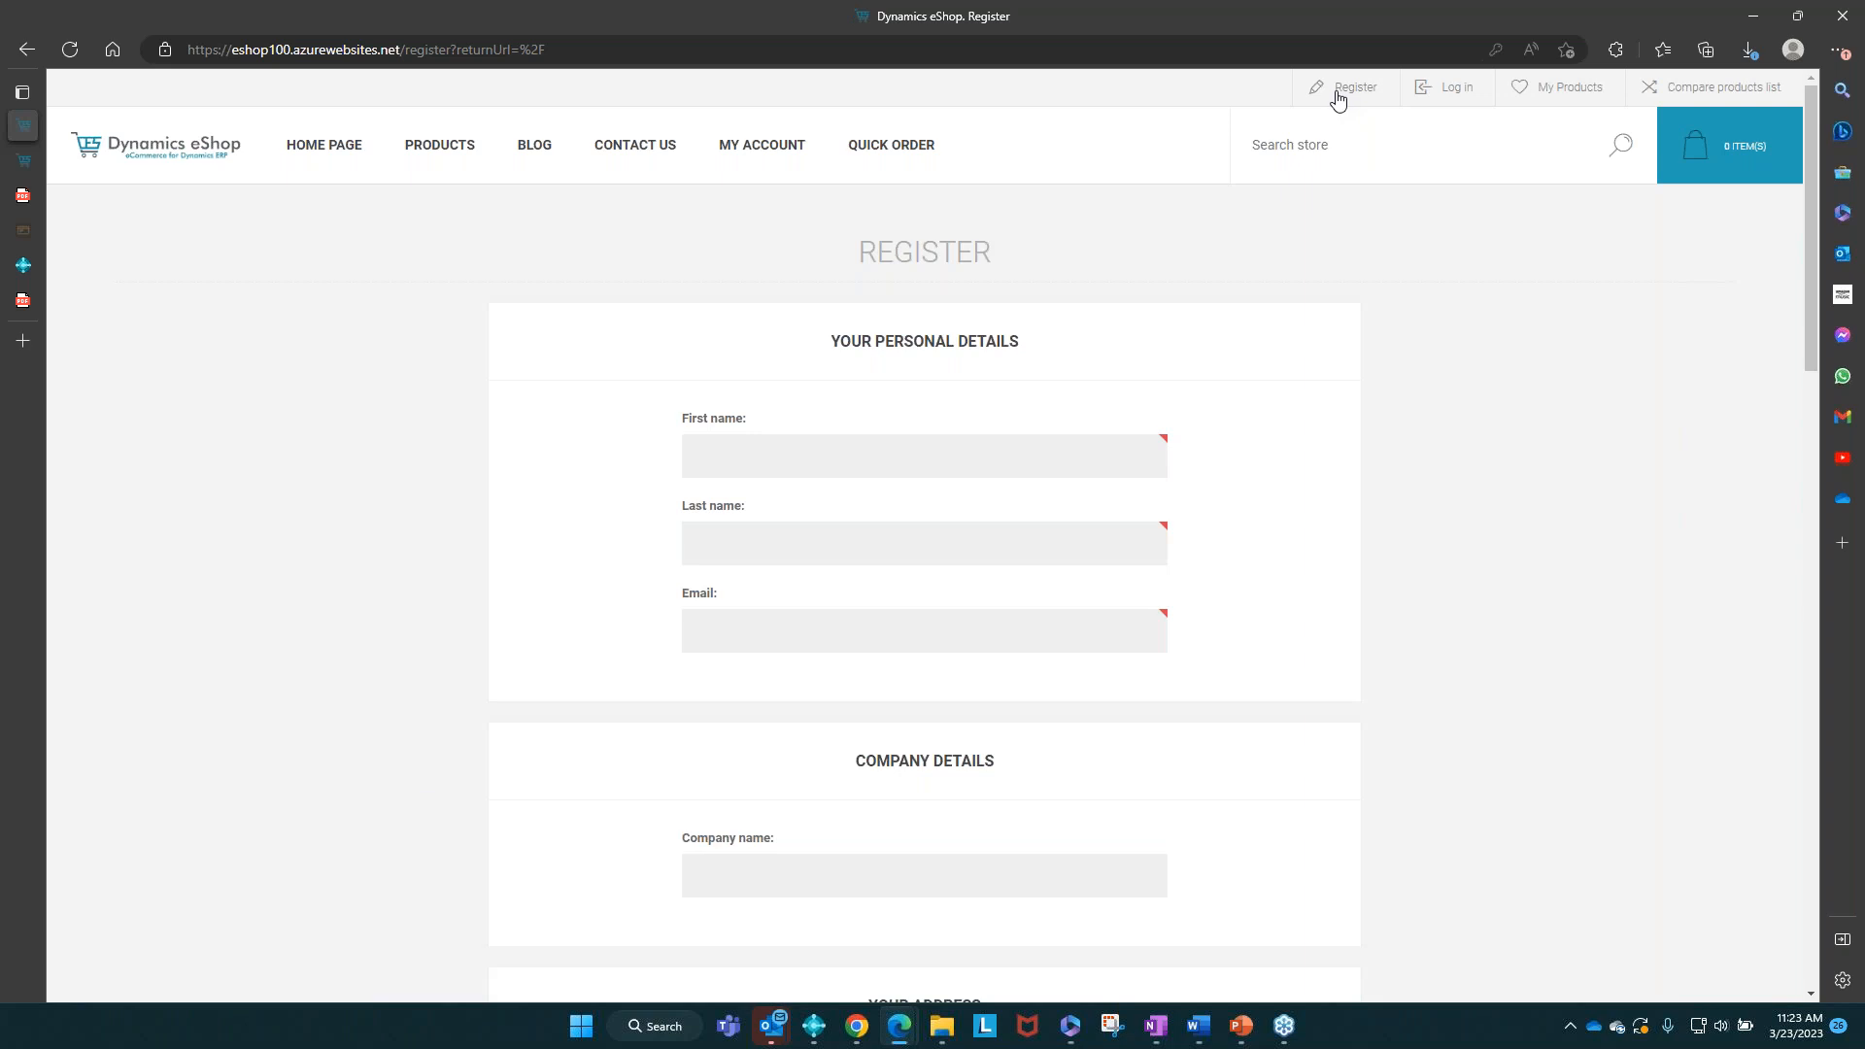
{"action": "left_click", "coordinate": [1044, 461]}
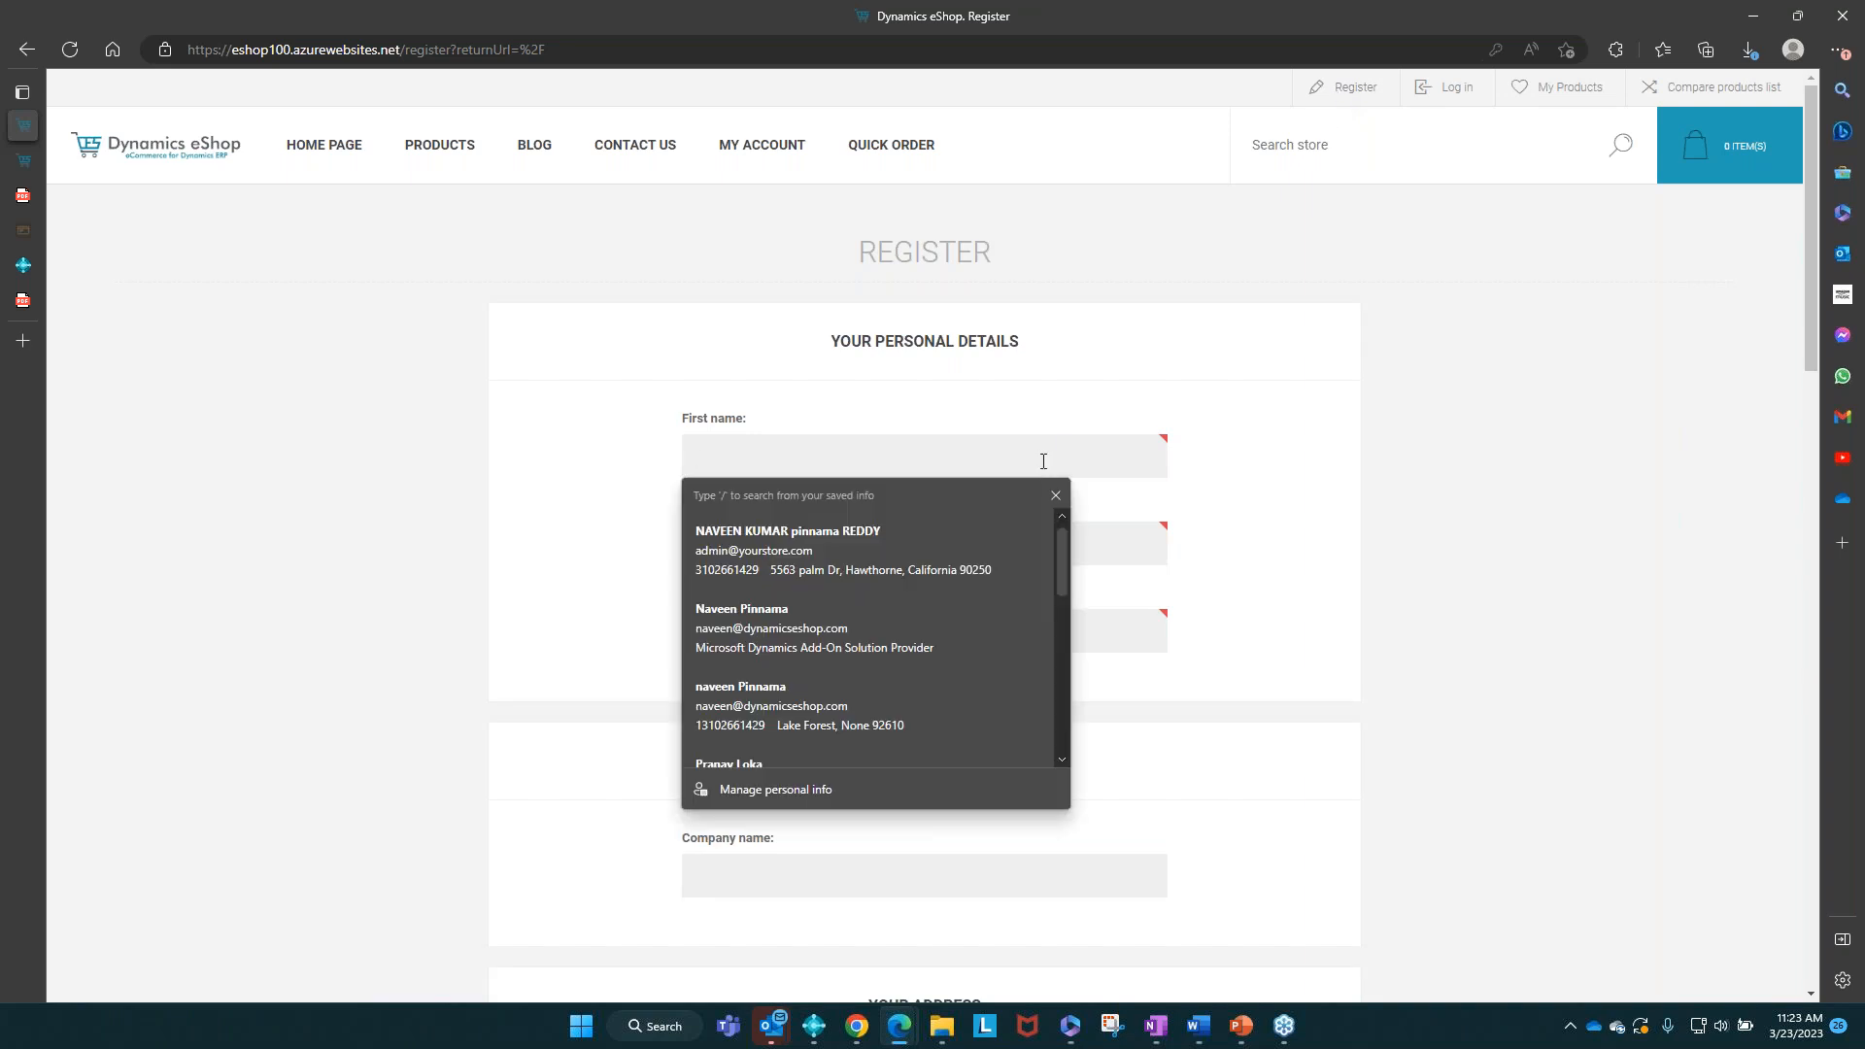
{"action": "left_click", "coordinate": [1229, 398]}
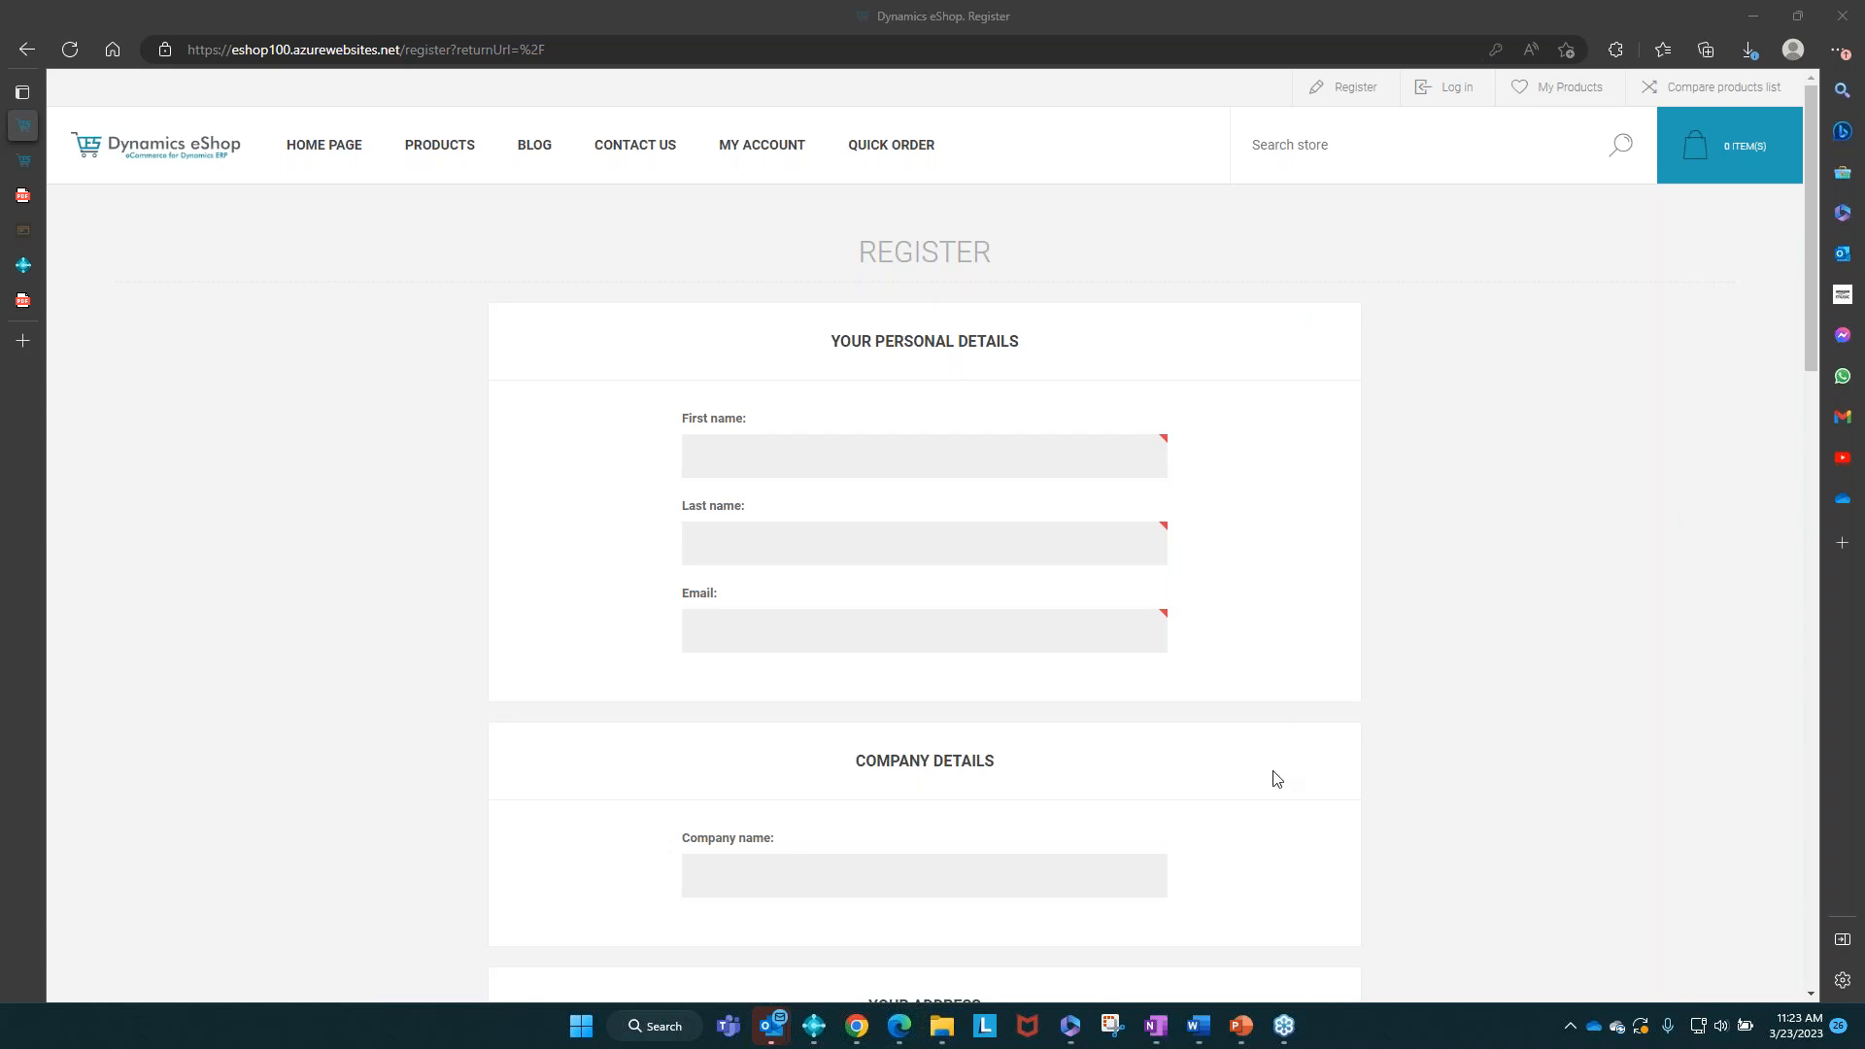
{"action": "scroll", "coordinate": [1277, 656], "scroll_direction": "down", "scroll_amount": 1}
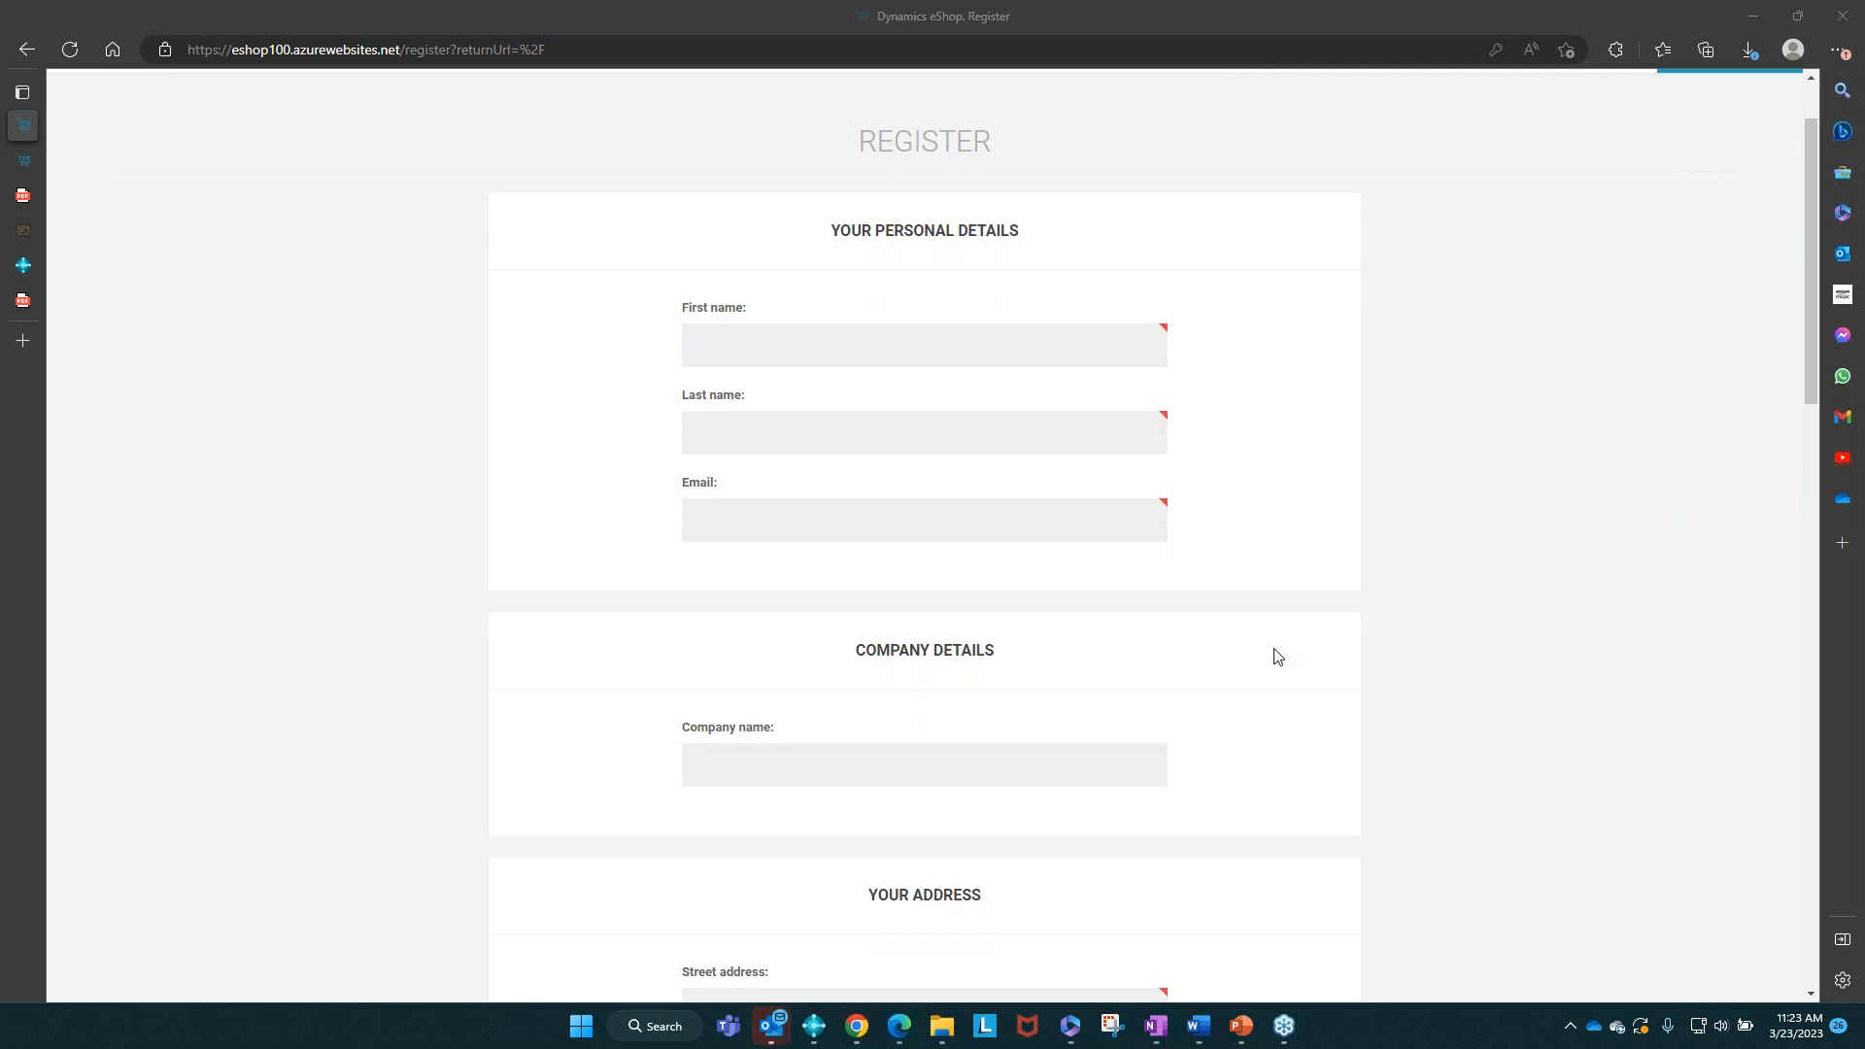
{"action": "scroll", "coordinate": [1277, 656], "scroll_direction": "up", "scroll_amount": 1}
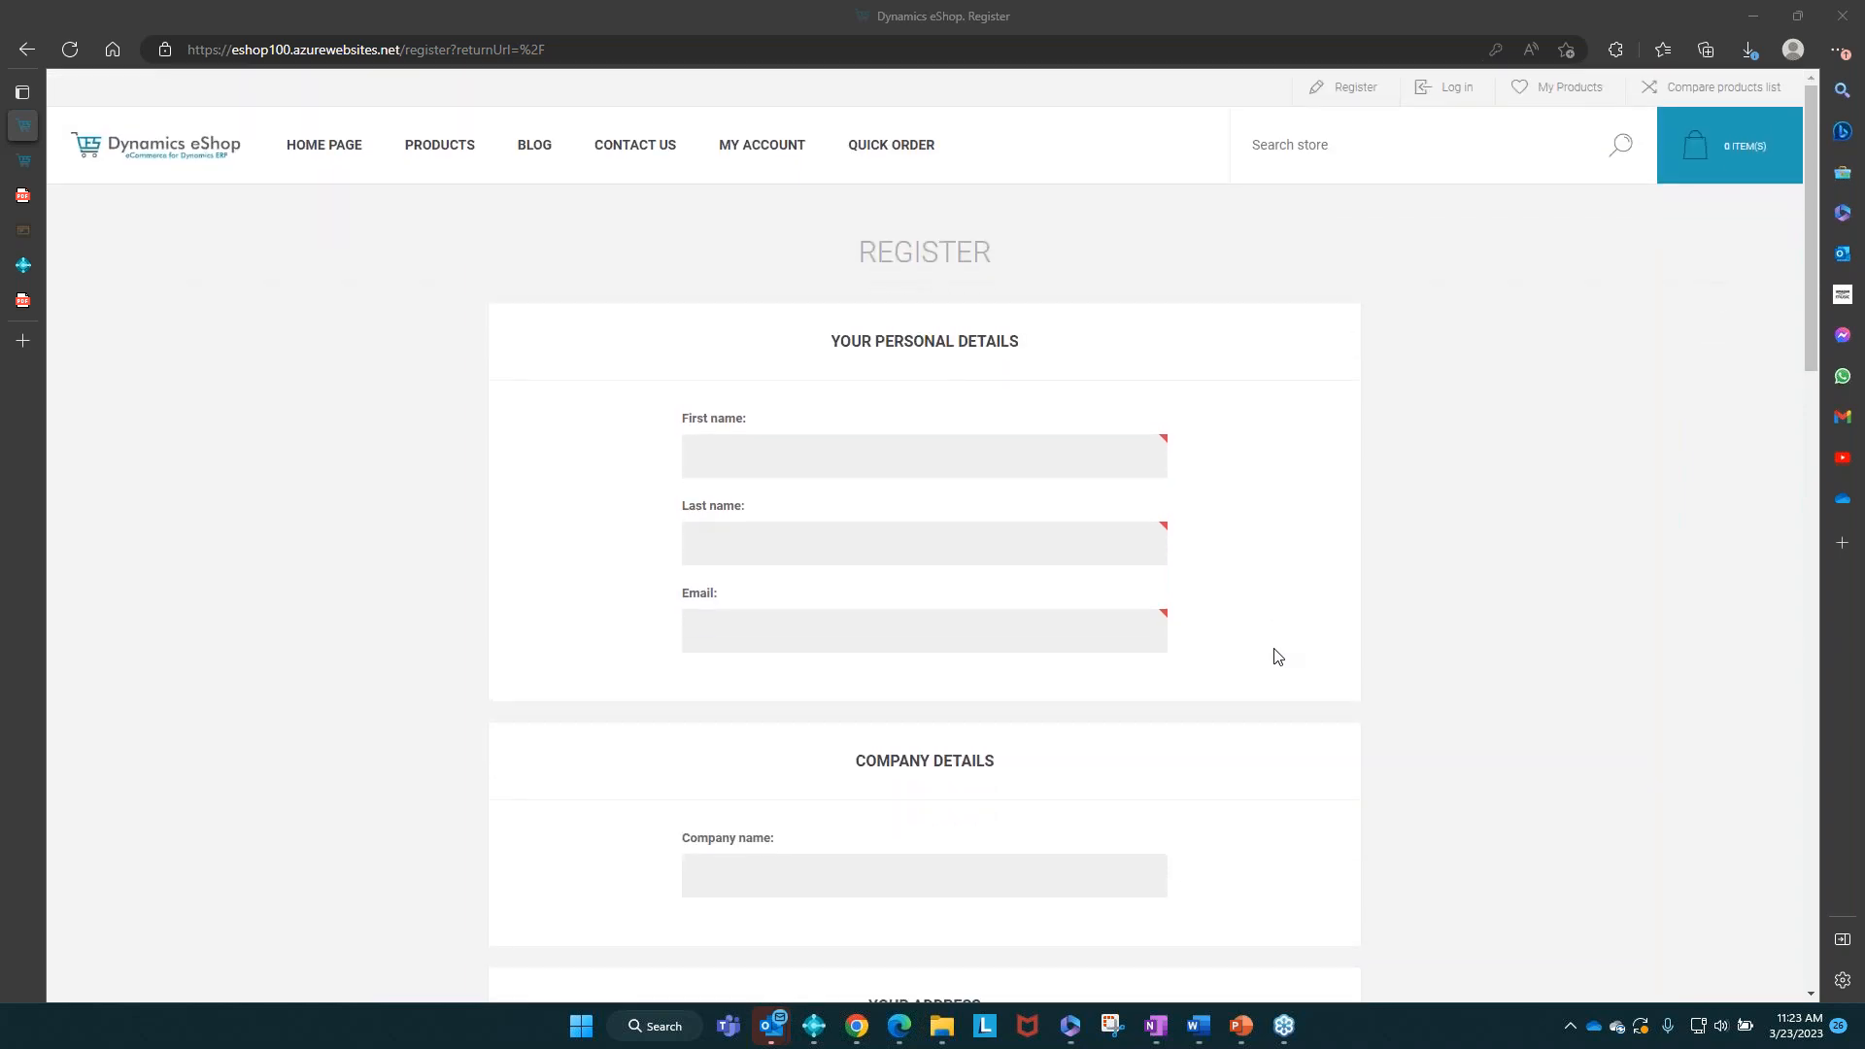
Step: Return to the store's home page and browse the Featured Products section
{"action": "left_click", "coordinate": [224, 151]}
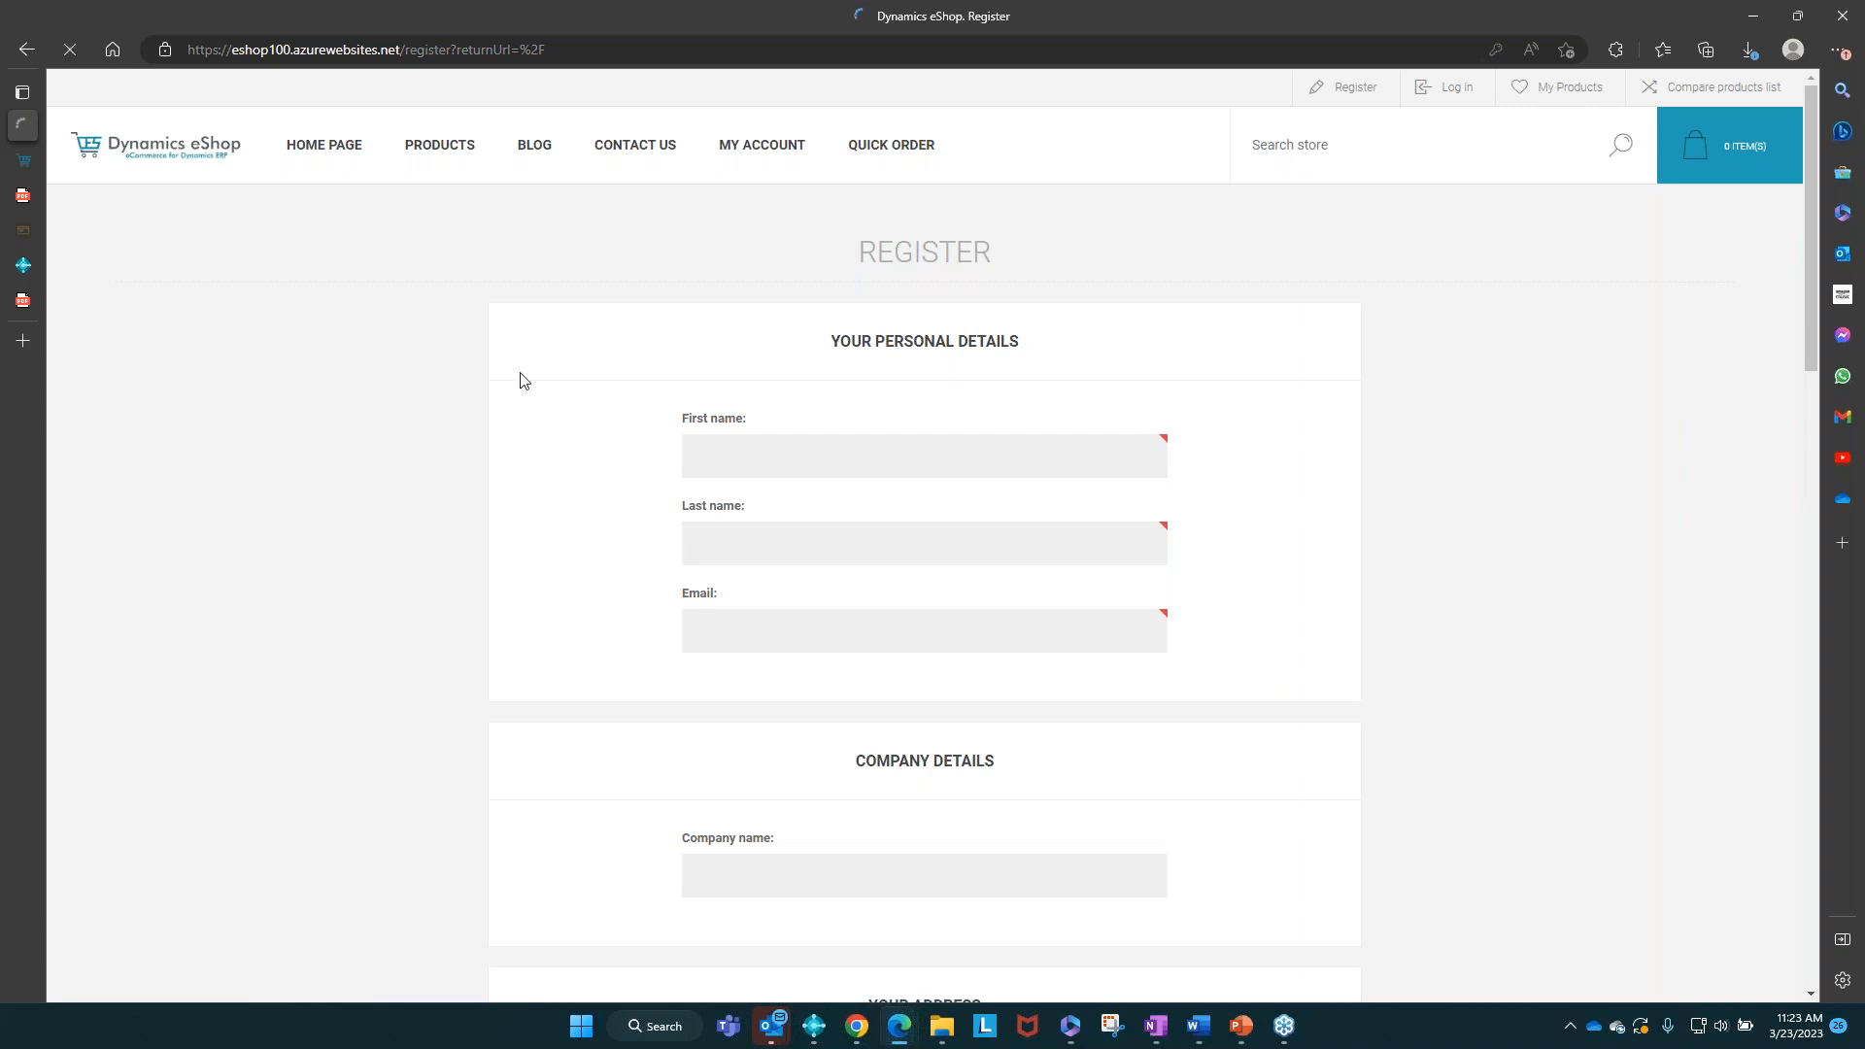
{"action": "scroll", "coordinate": [521, 375], "scroll_direction": "down", "scroll_amount": 12}
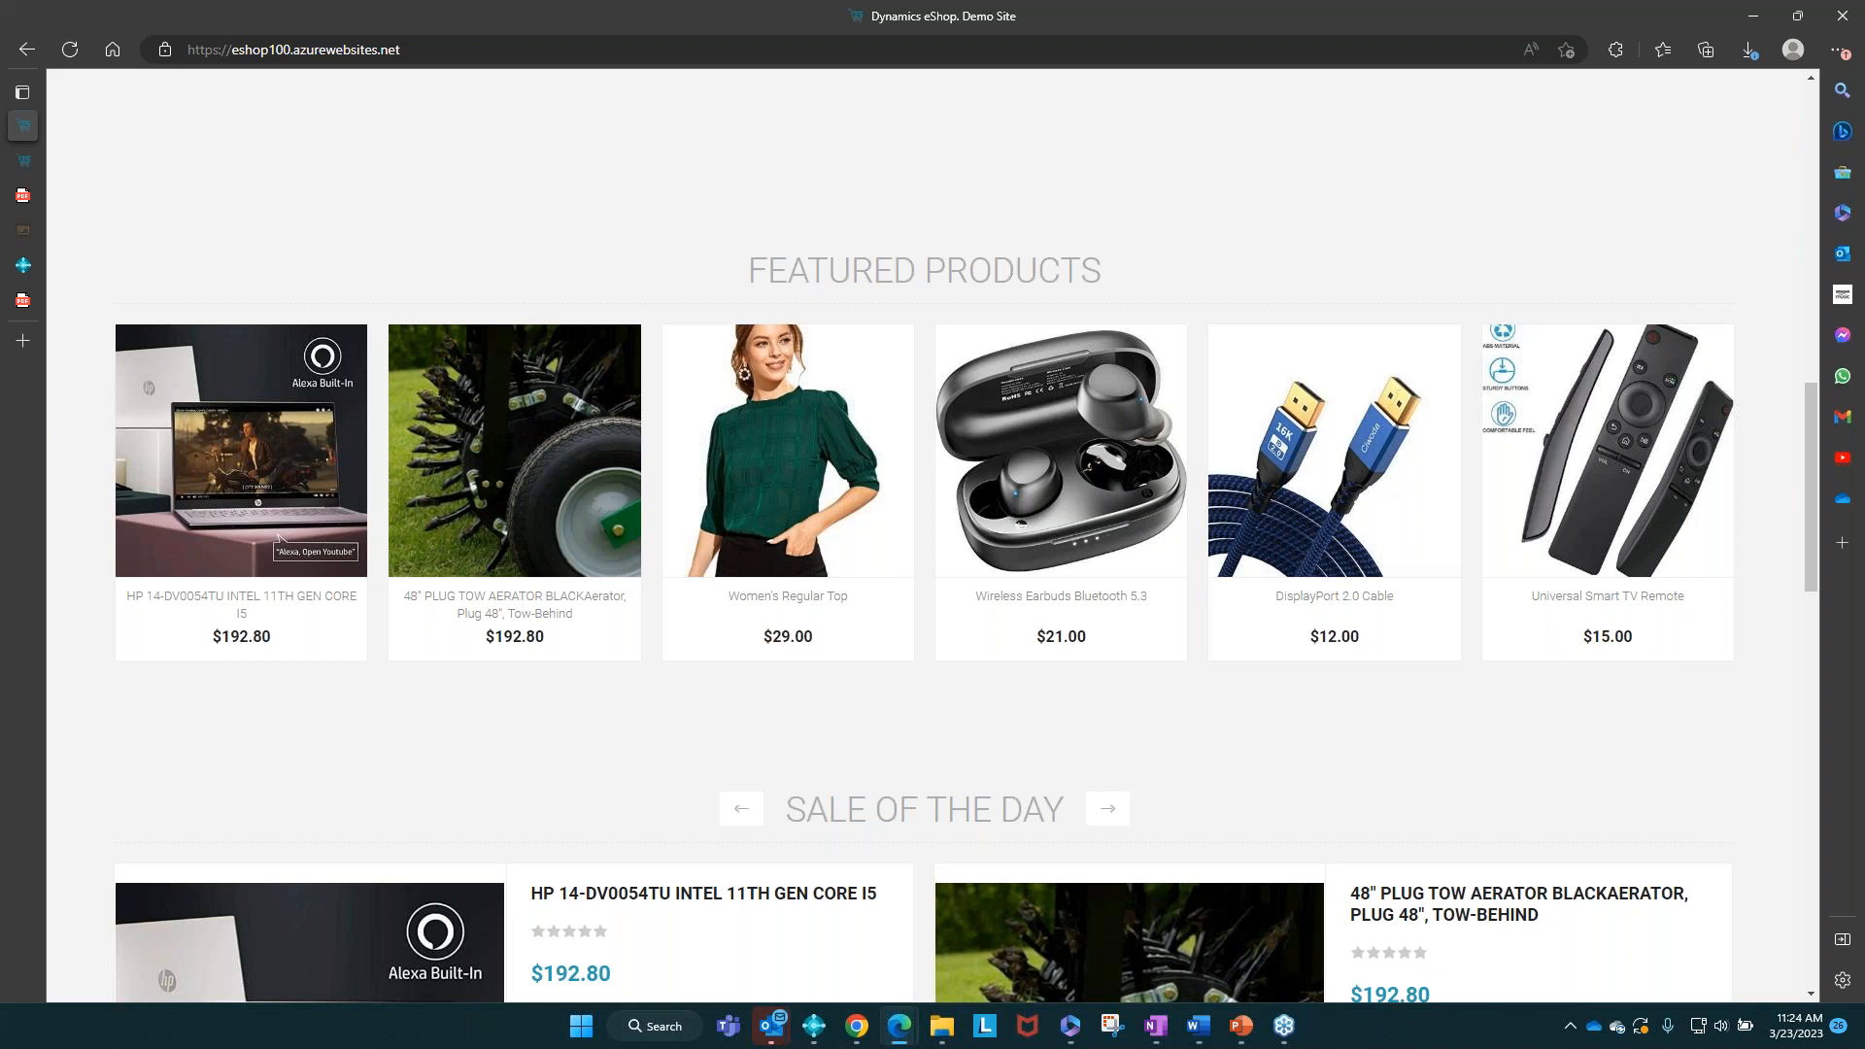
{"action": "scroll", "coordinate": [965, 716], "scroll_direction": "up", "scroll_amount": 2}
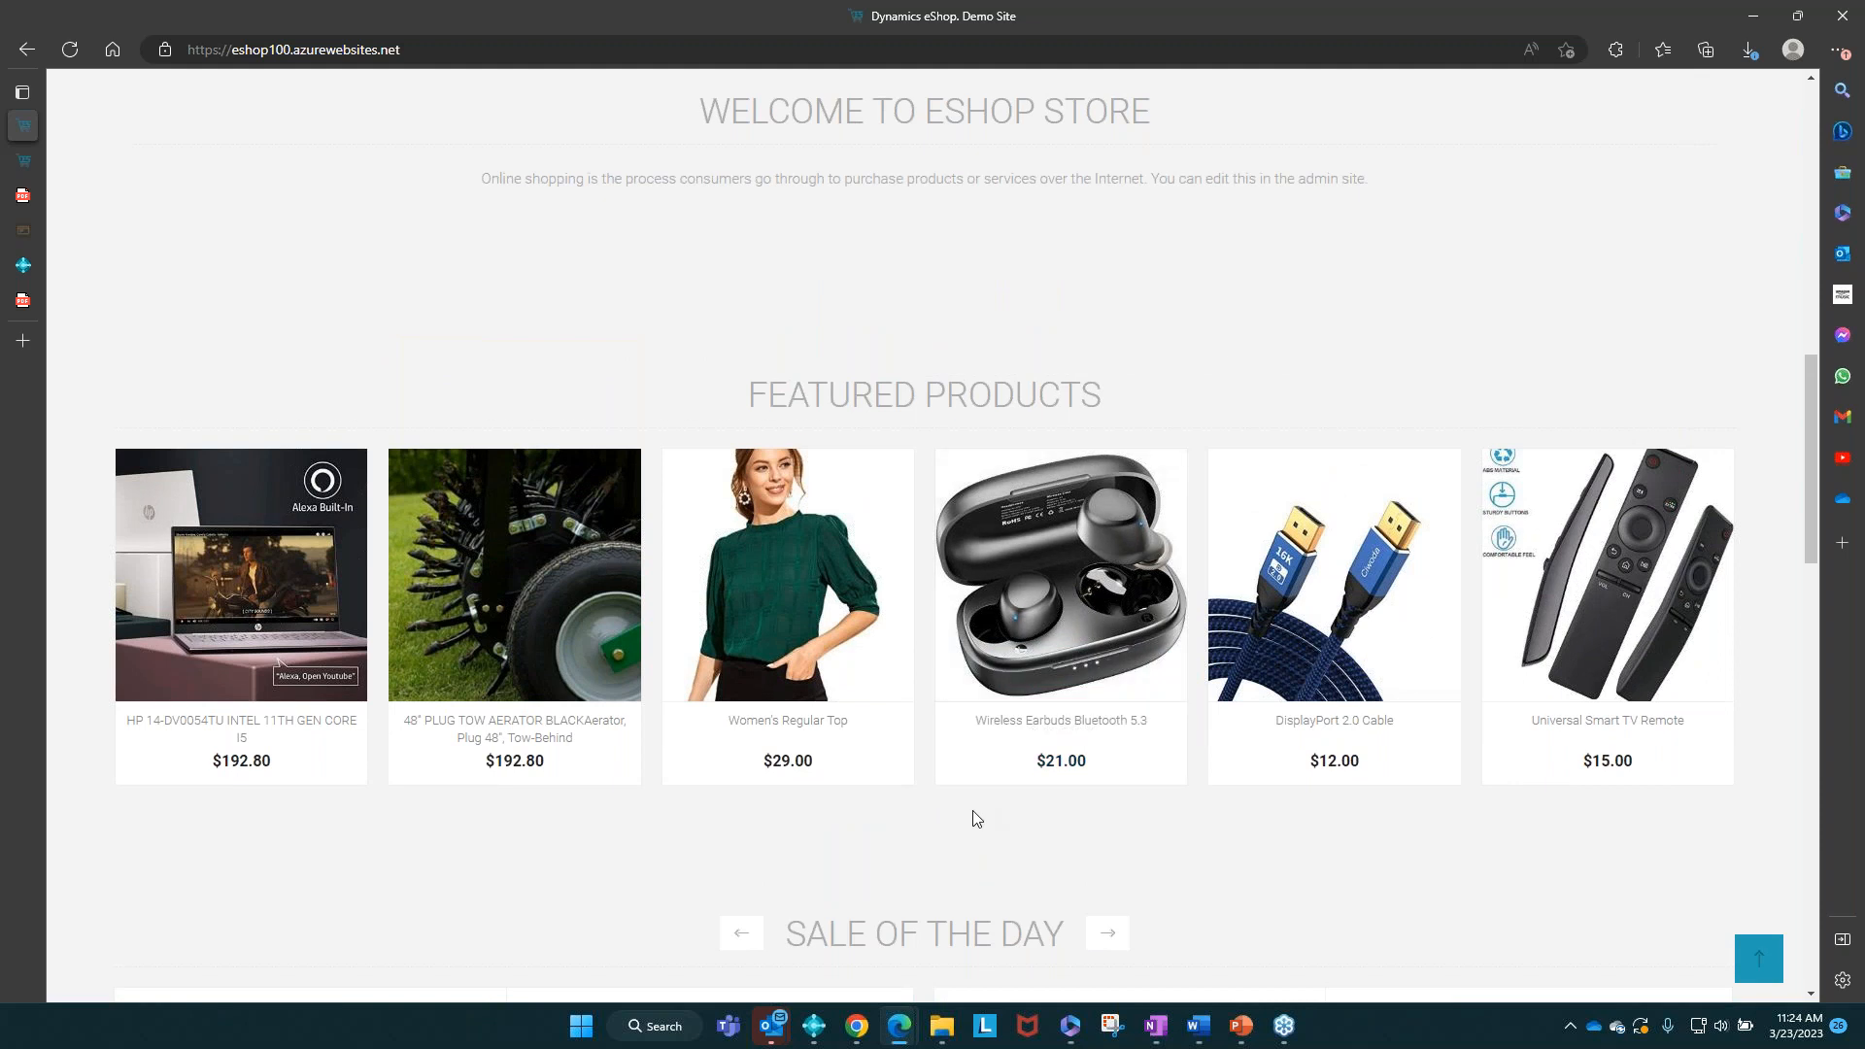
{"action": "scroll", "coordinate": [976, 819], "scroll_direction": "up", "scroll_amount": 8}
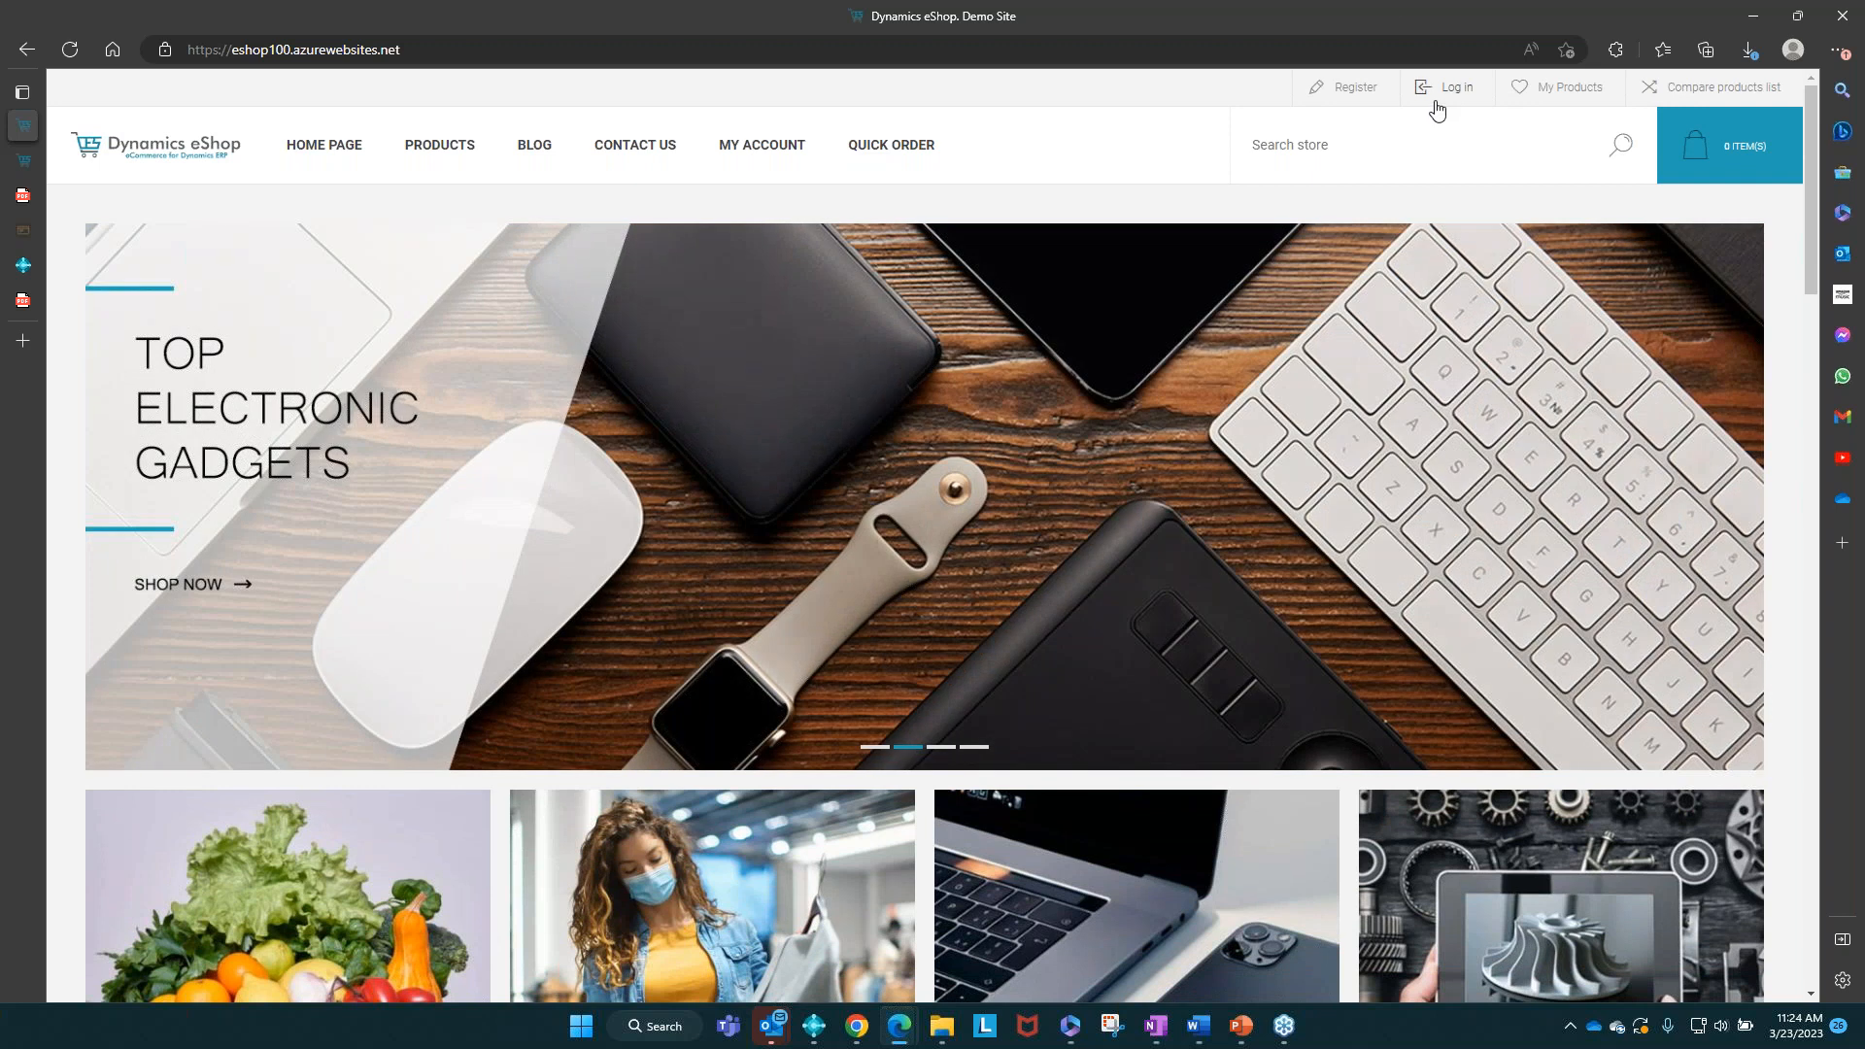
Step: Log in to the store with the vendor account's saved e-mail address and password
{"action": "left_click", "coordinate": [1438, 105]}
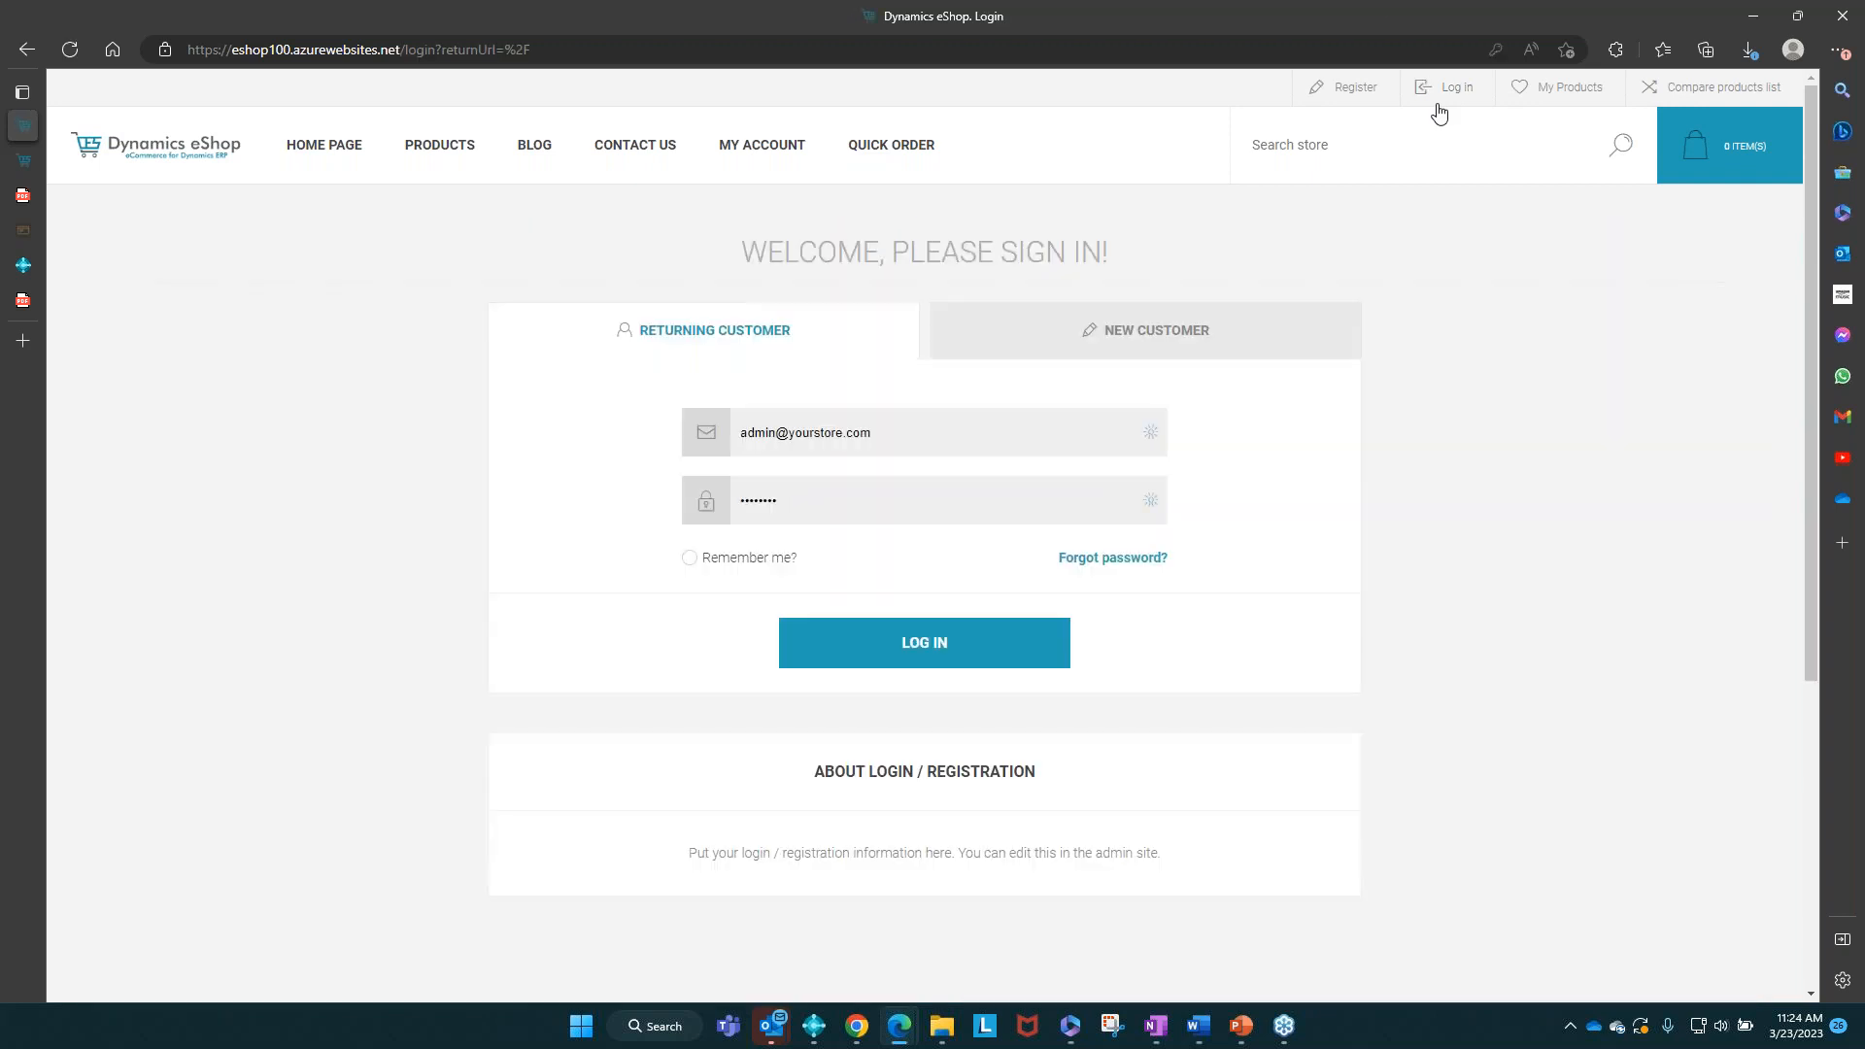
{"action": "left_click", "coordinate": [924, 439]}
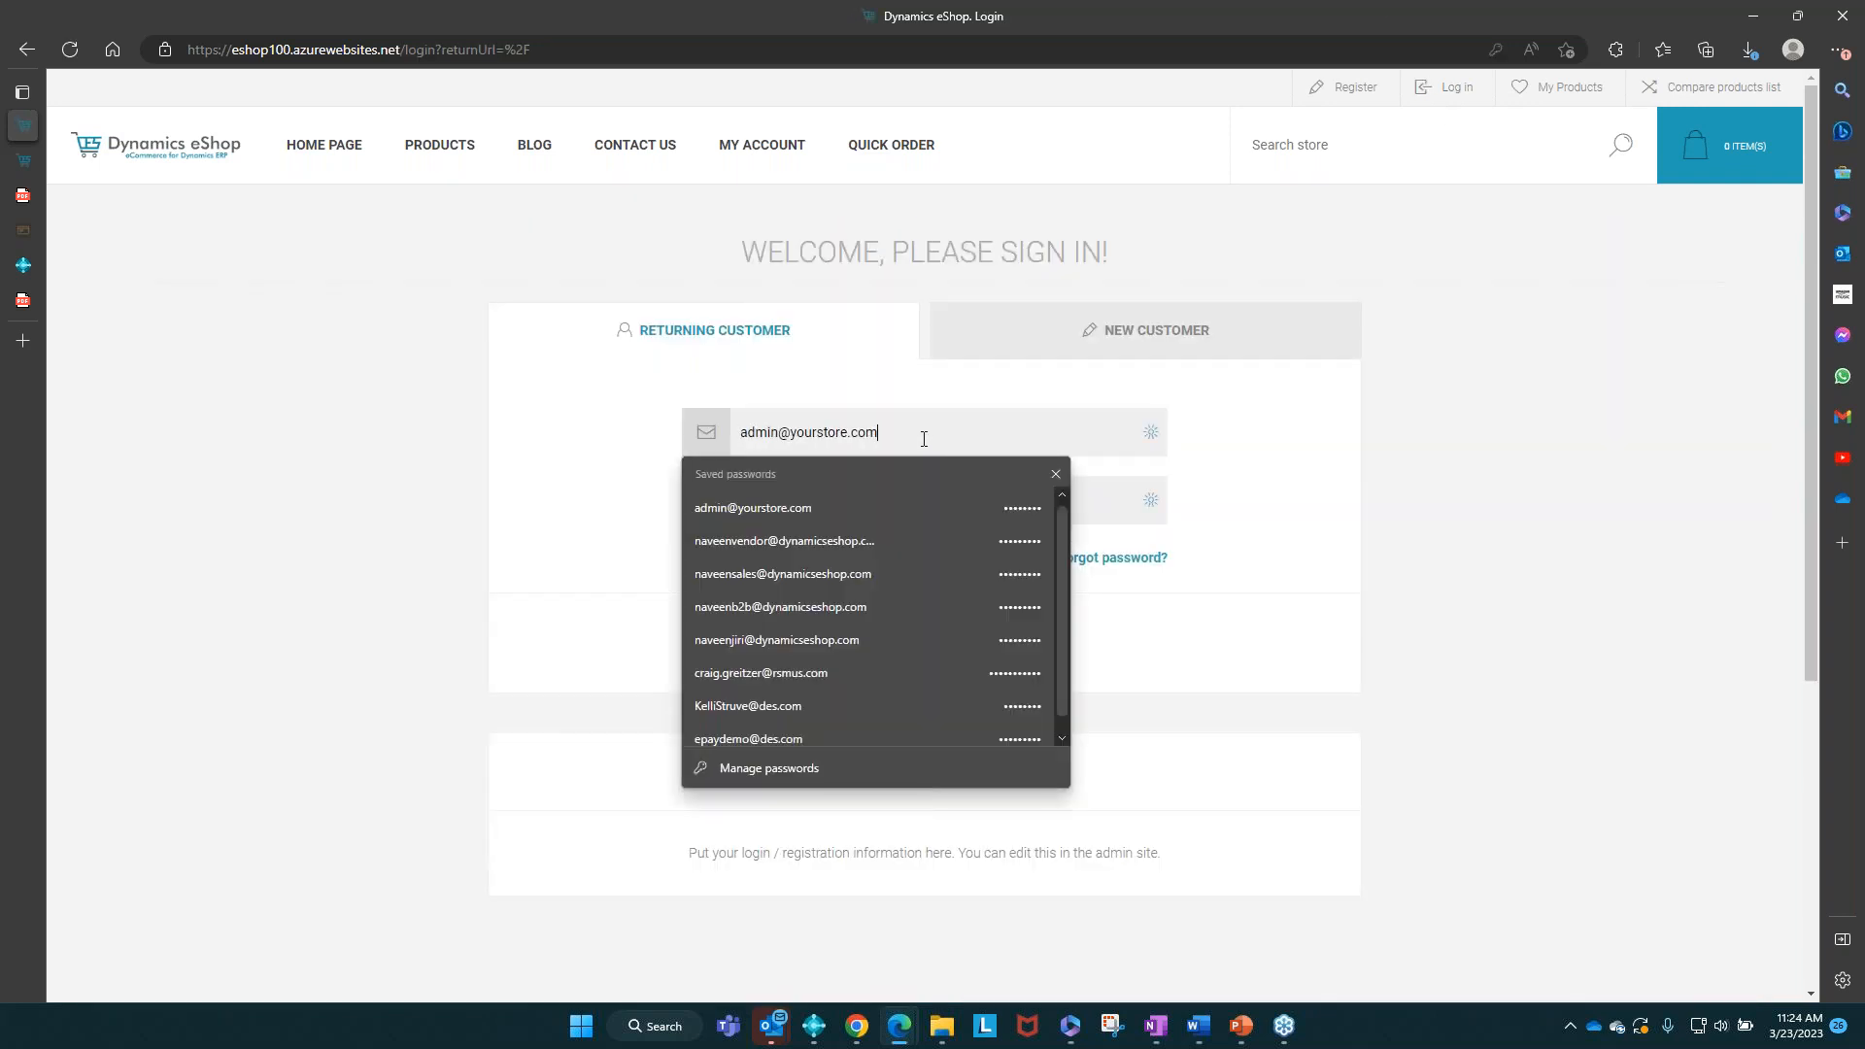
{"action": "left_click", "coordinate": [855, 536]}
{"action": "left_click", "coordinate": [882, 517]}
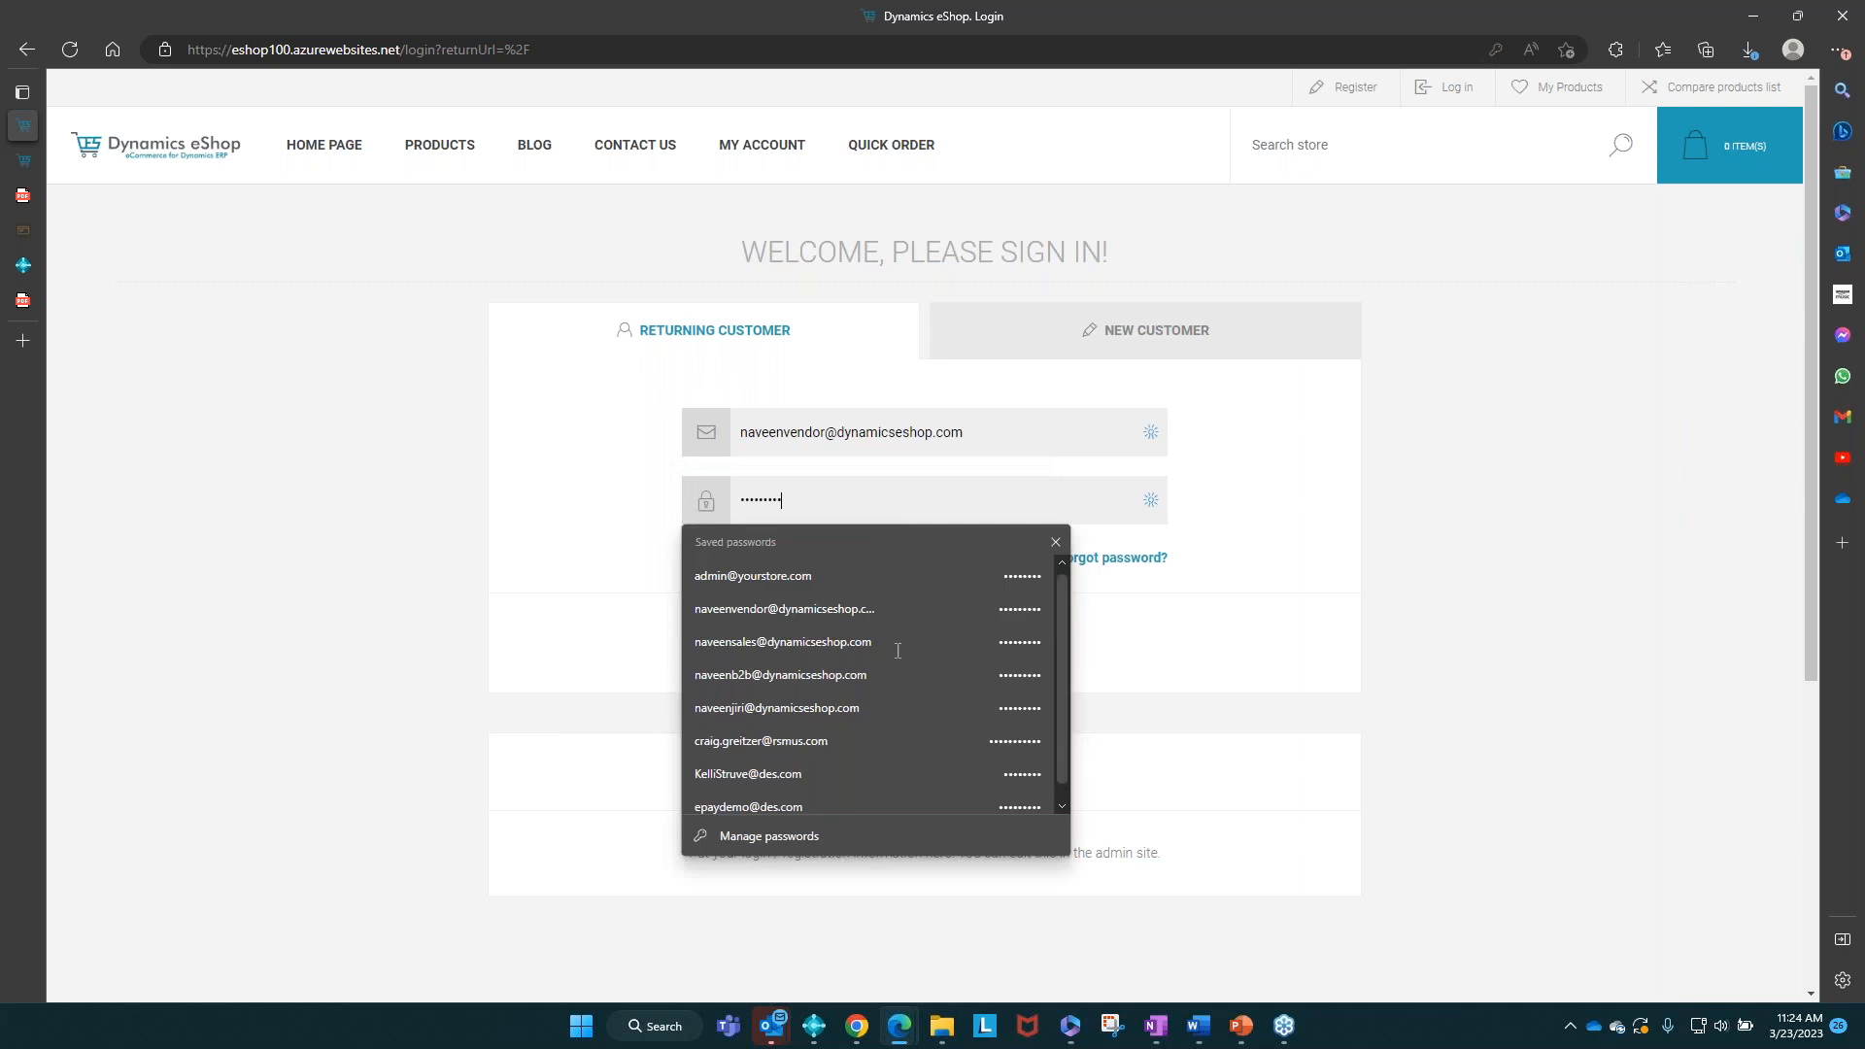
{"action": "left_click", "coordinate": [1140, 574]}
{"action": "left_click", "coordinate": [900, 653]}
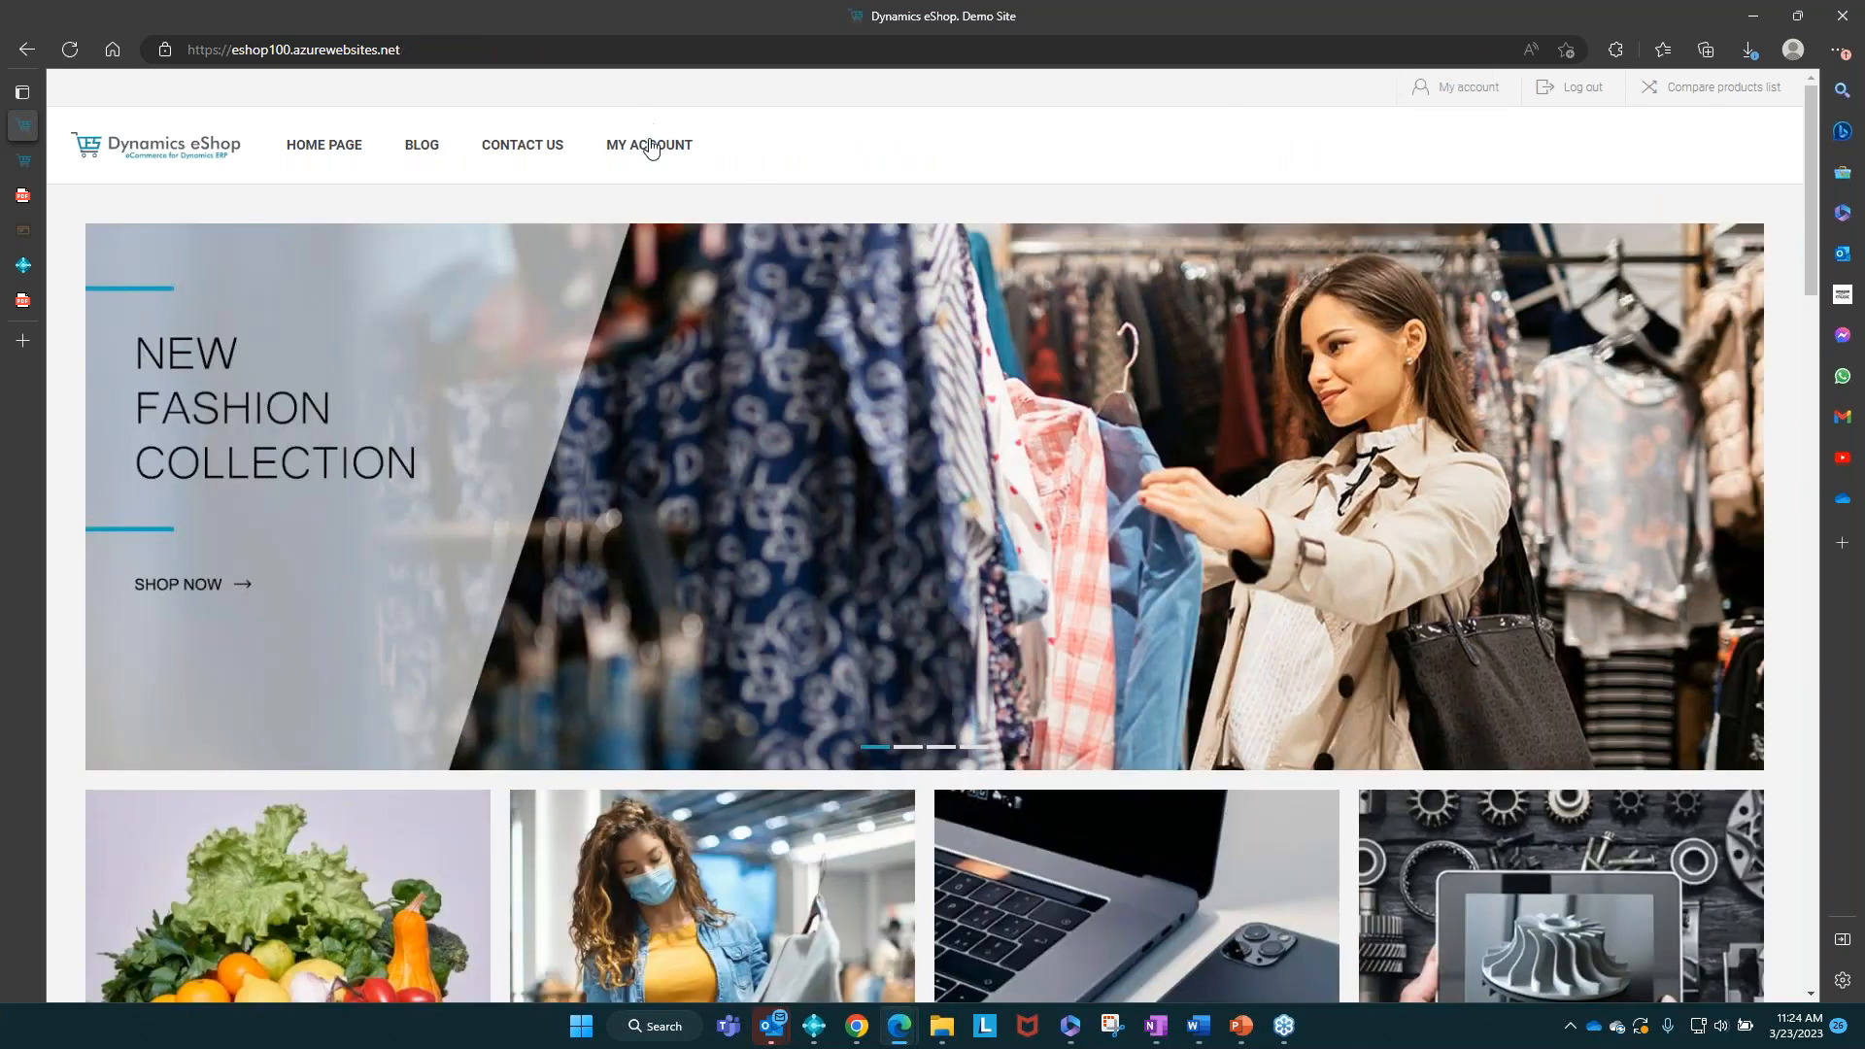
Step: View the vendor's purchase orders and examine the $308.20 order's details, comments, file upload and product lines
{"action": "left_click", "coordinate": [650, 146]}
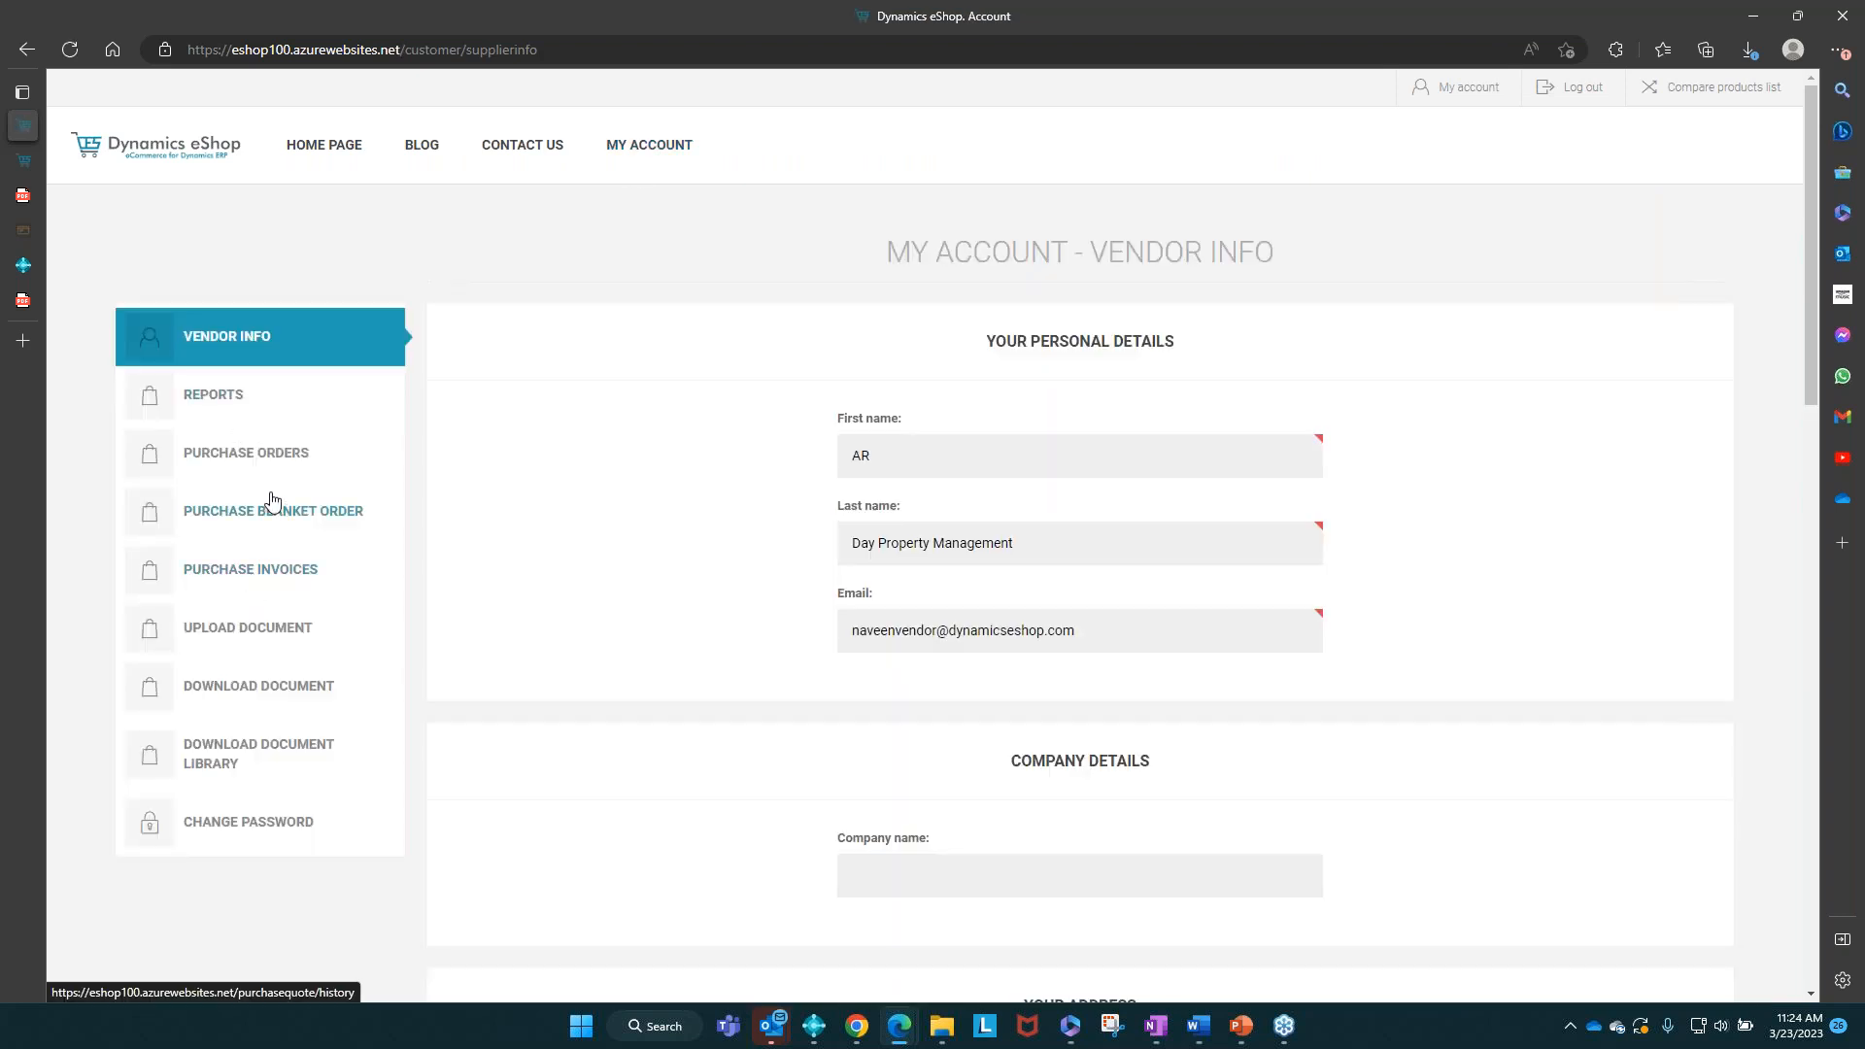
{"action": "left_click", "coordinate": [277, 473]}
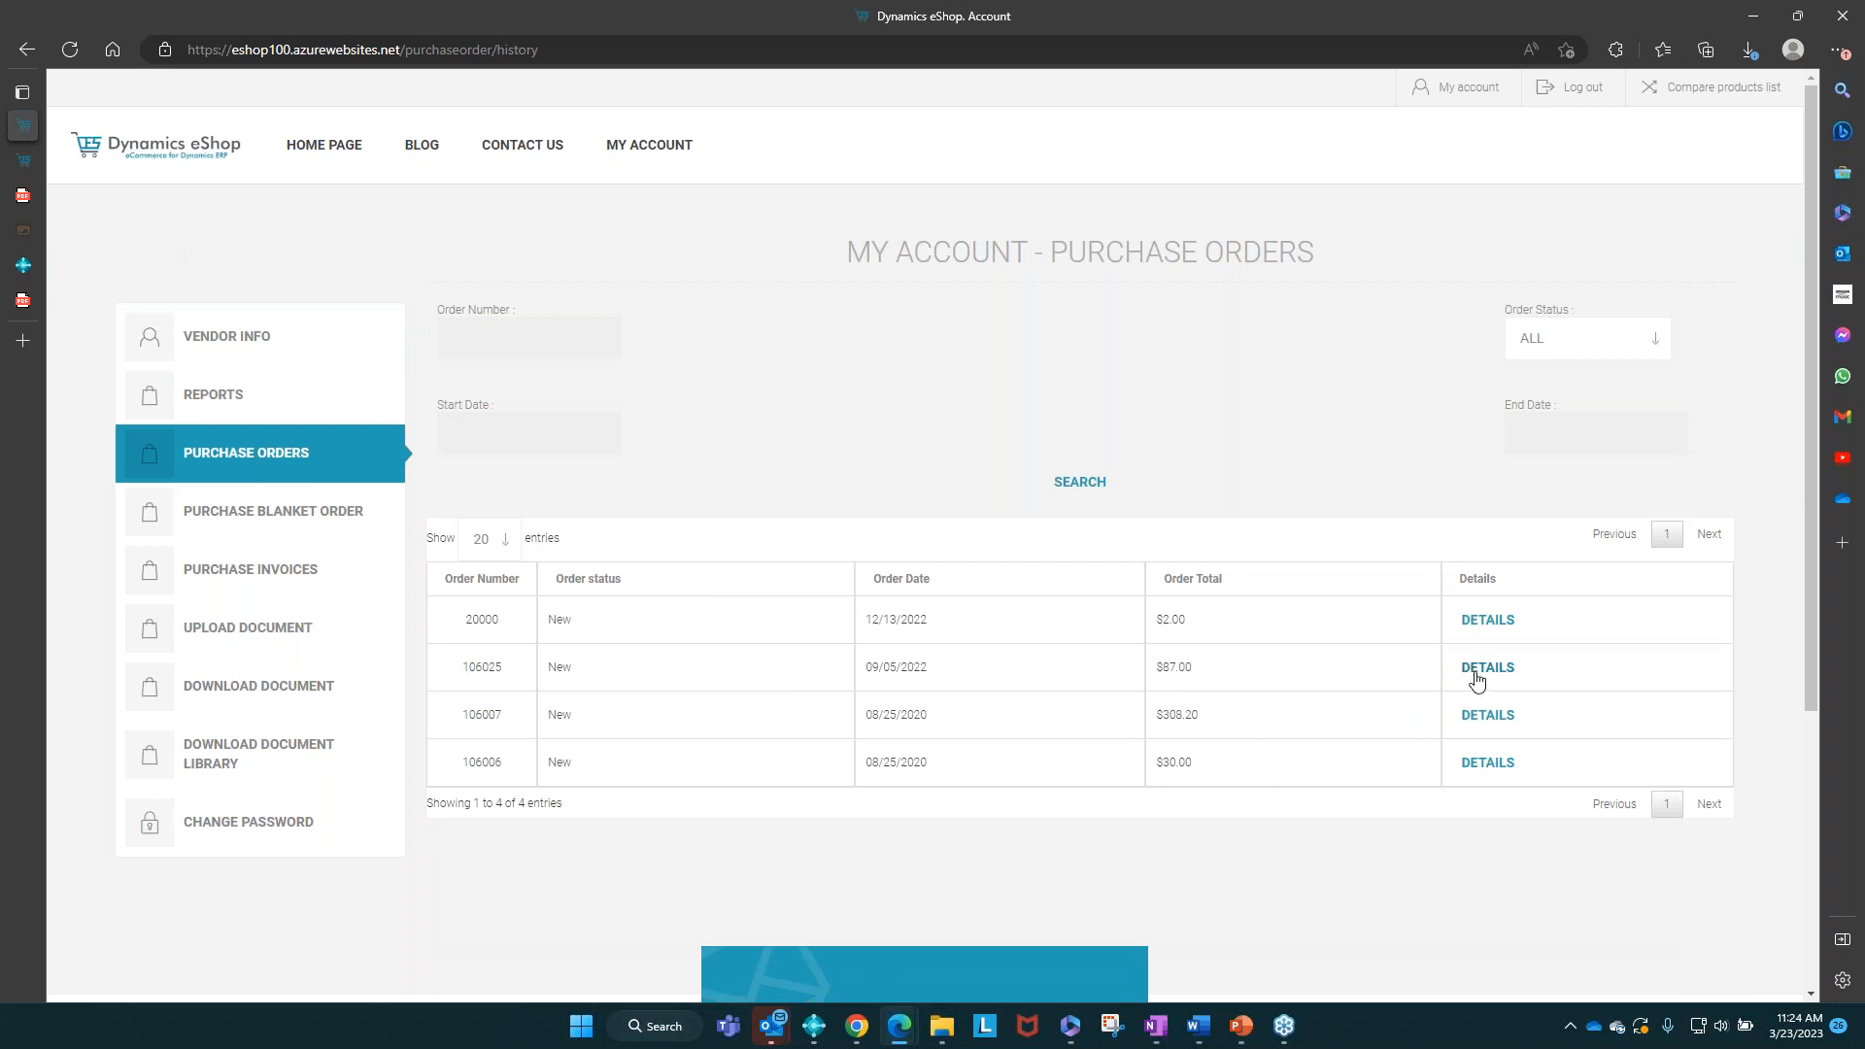
{"action": "left_click", "coordinate": [1488, 724]}
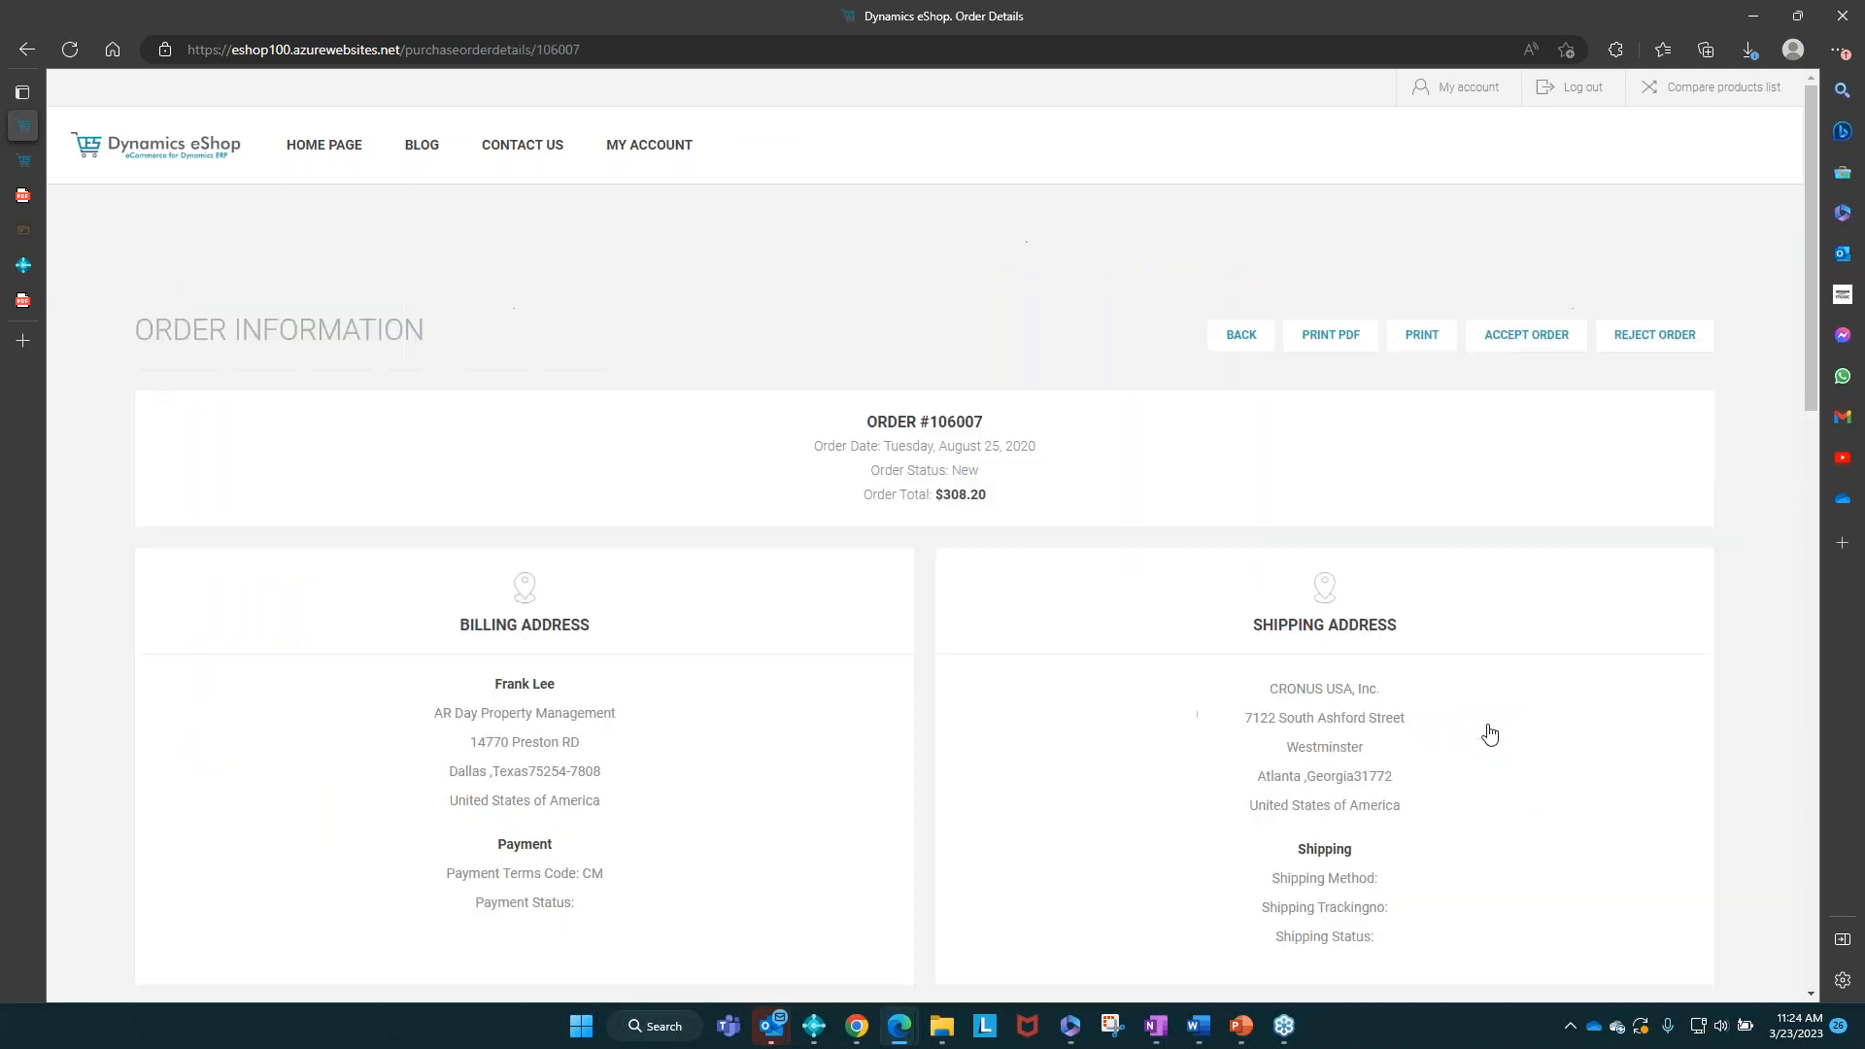
{"action": "scroll", "coordinate": [1490, 734], "scroll_direction": "down", "scroll_amount": 5}
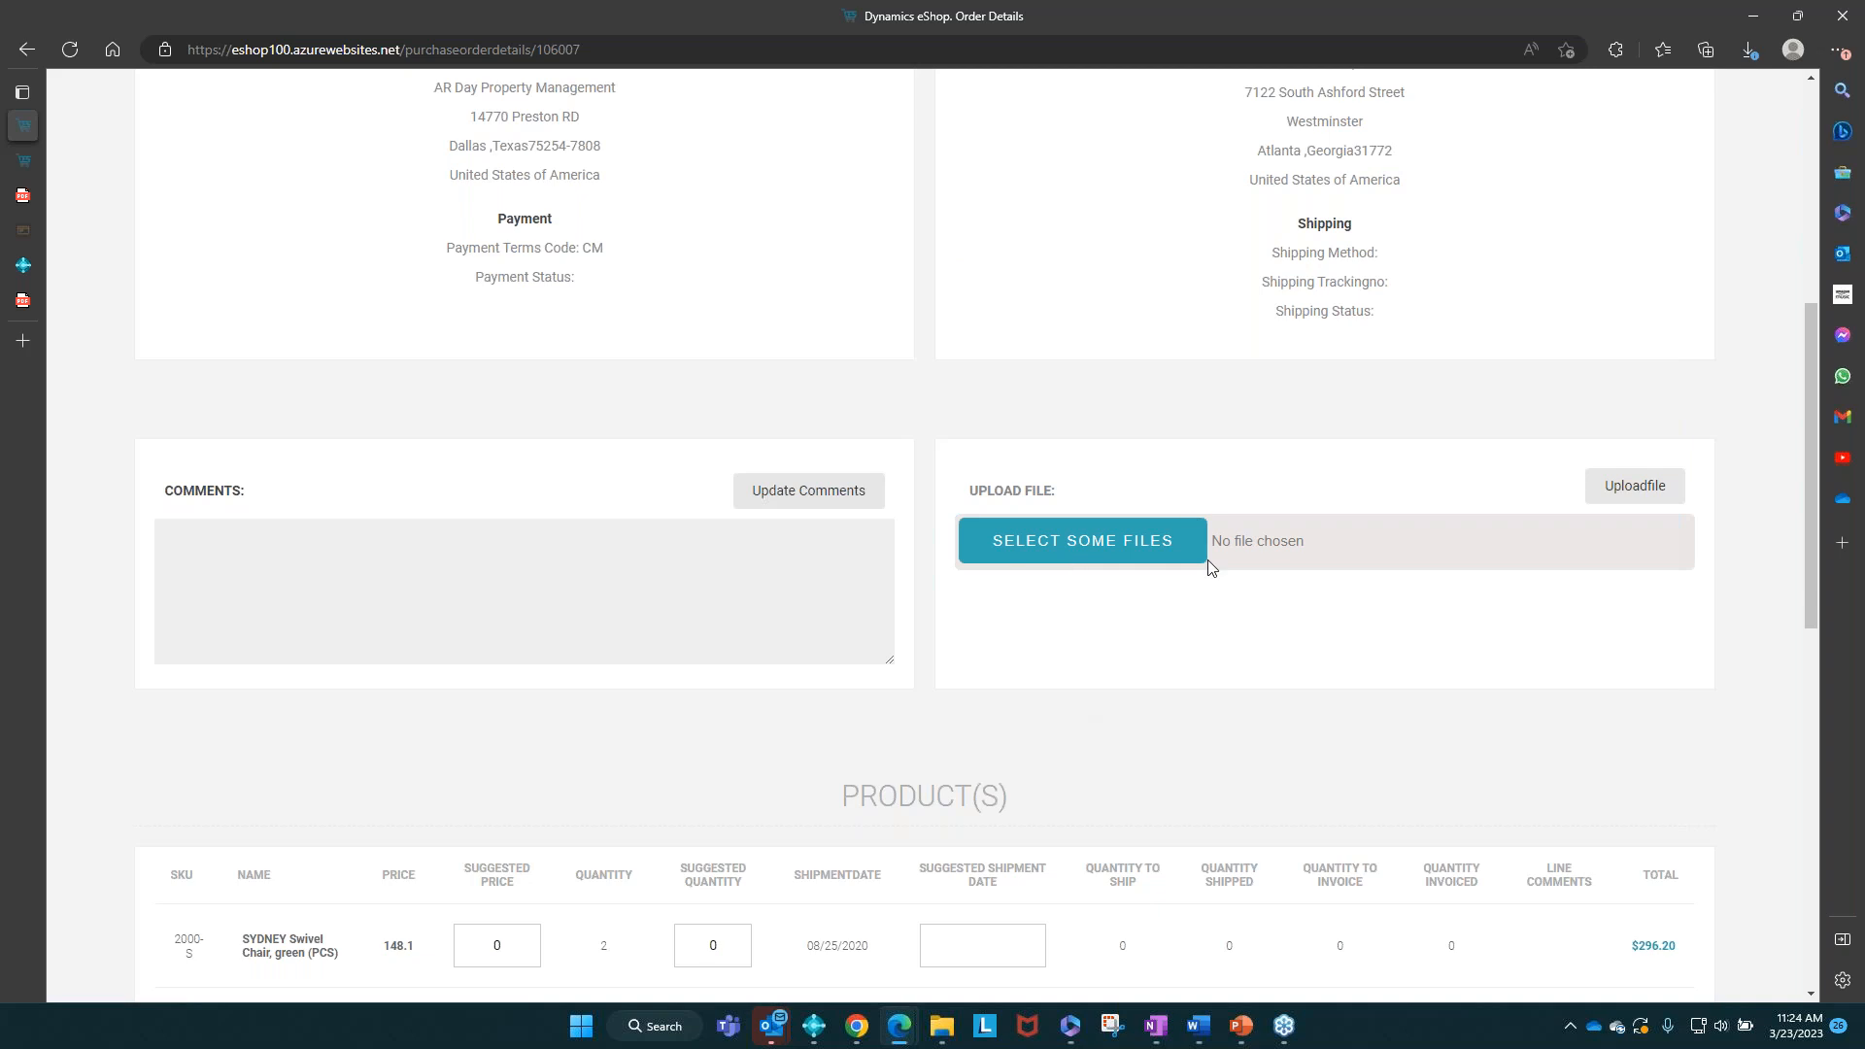
{"action": "scroll", "coordinate": [1209, 568], "scroll_direction": "down", "scroll_amount": 3}
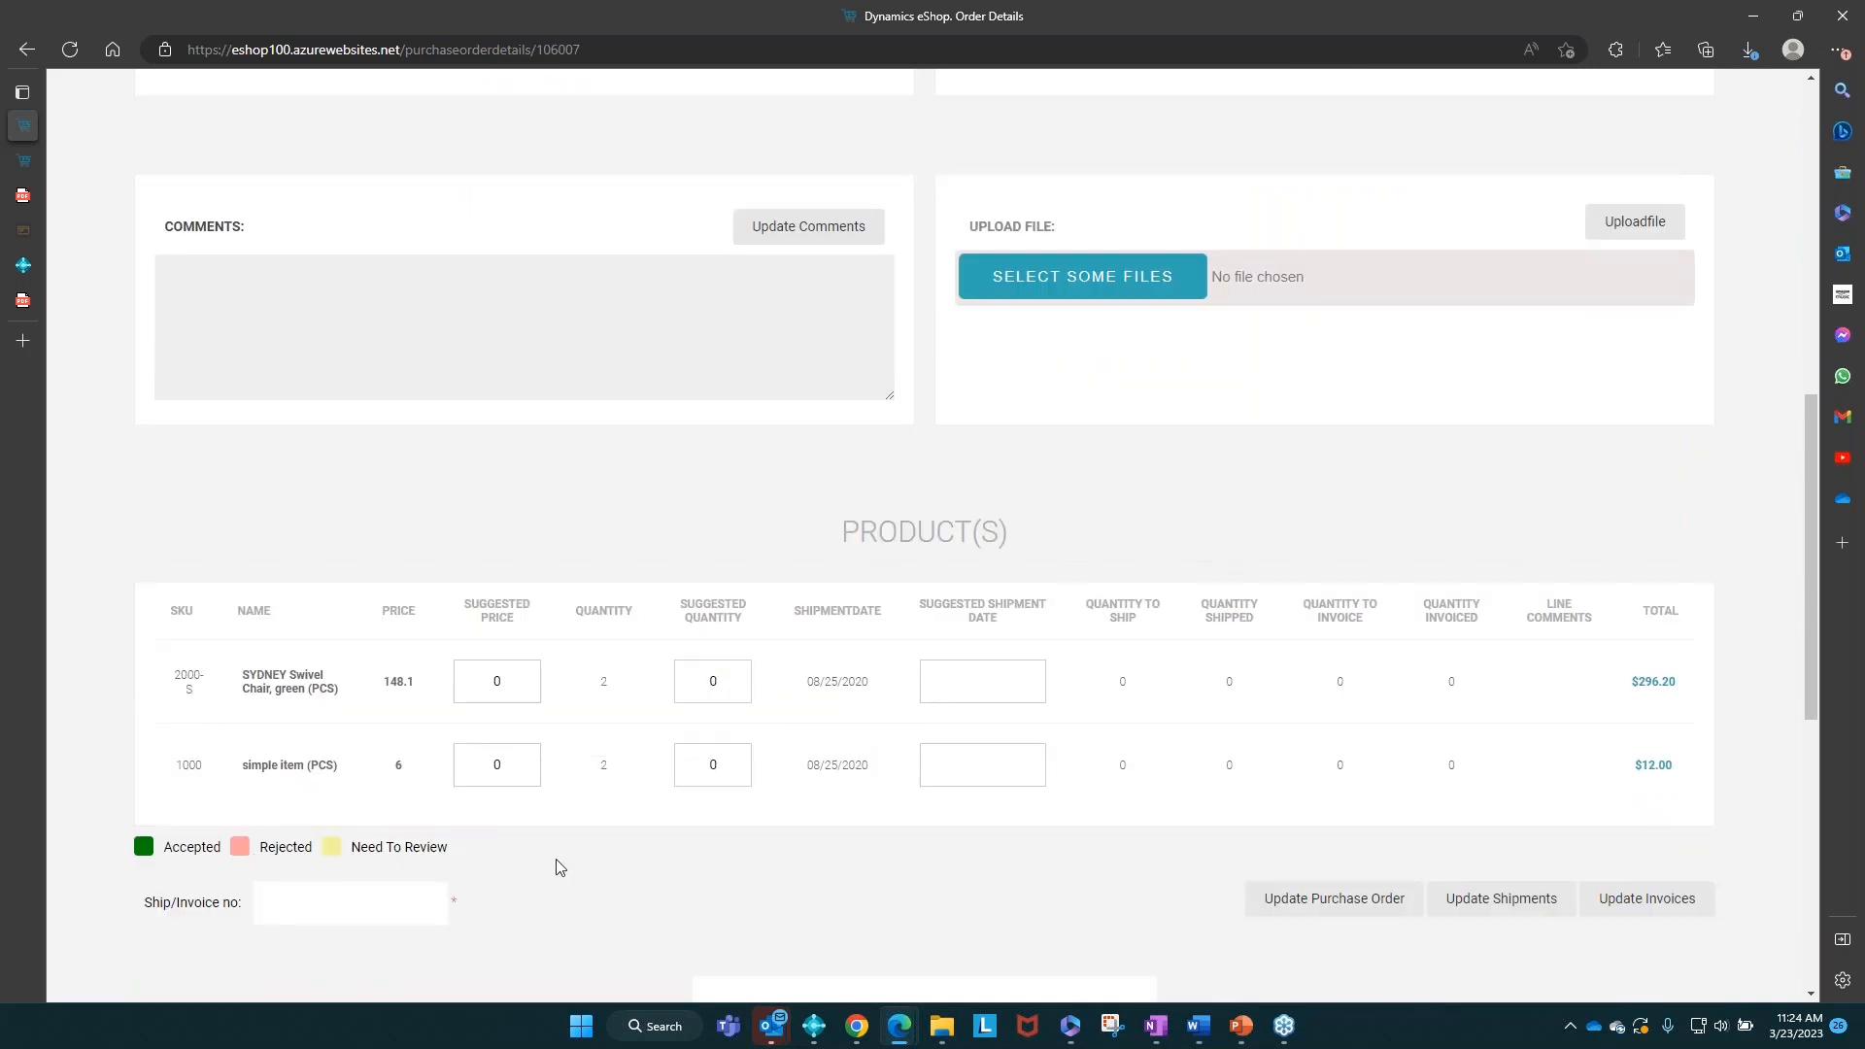
{"action": "scroll", "coordinate": [557, 866], "scroll_direction": "up", "scroll_amount": 15}
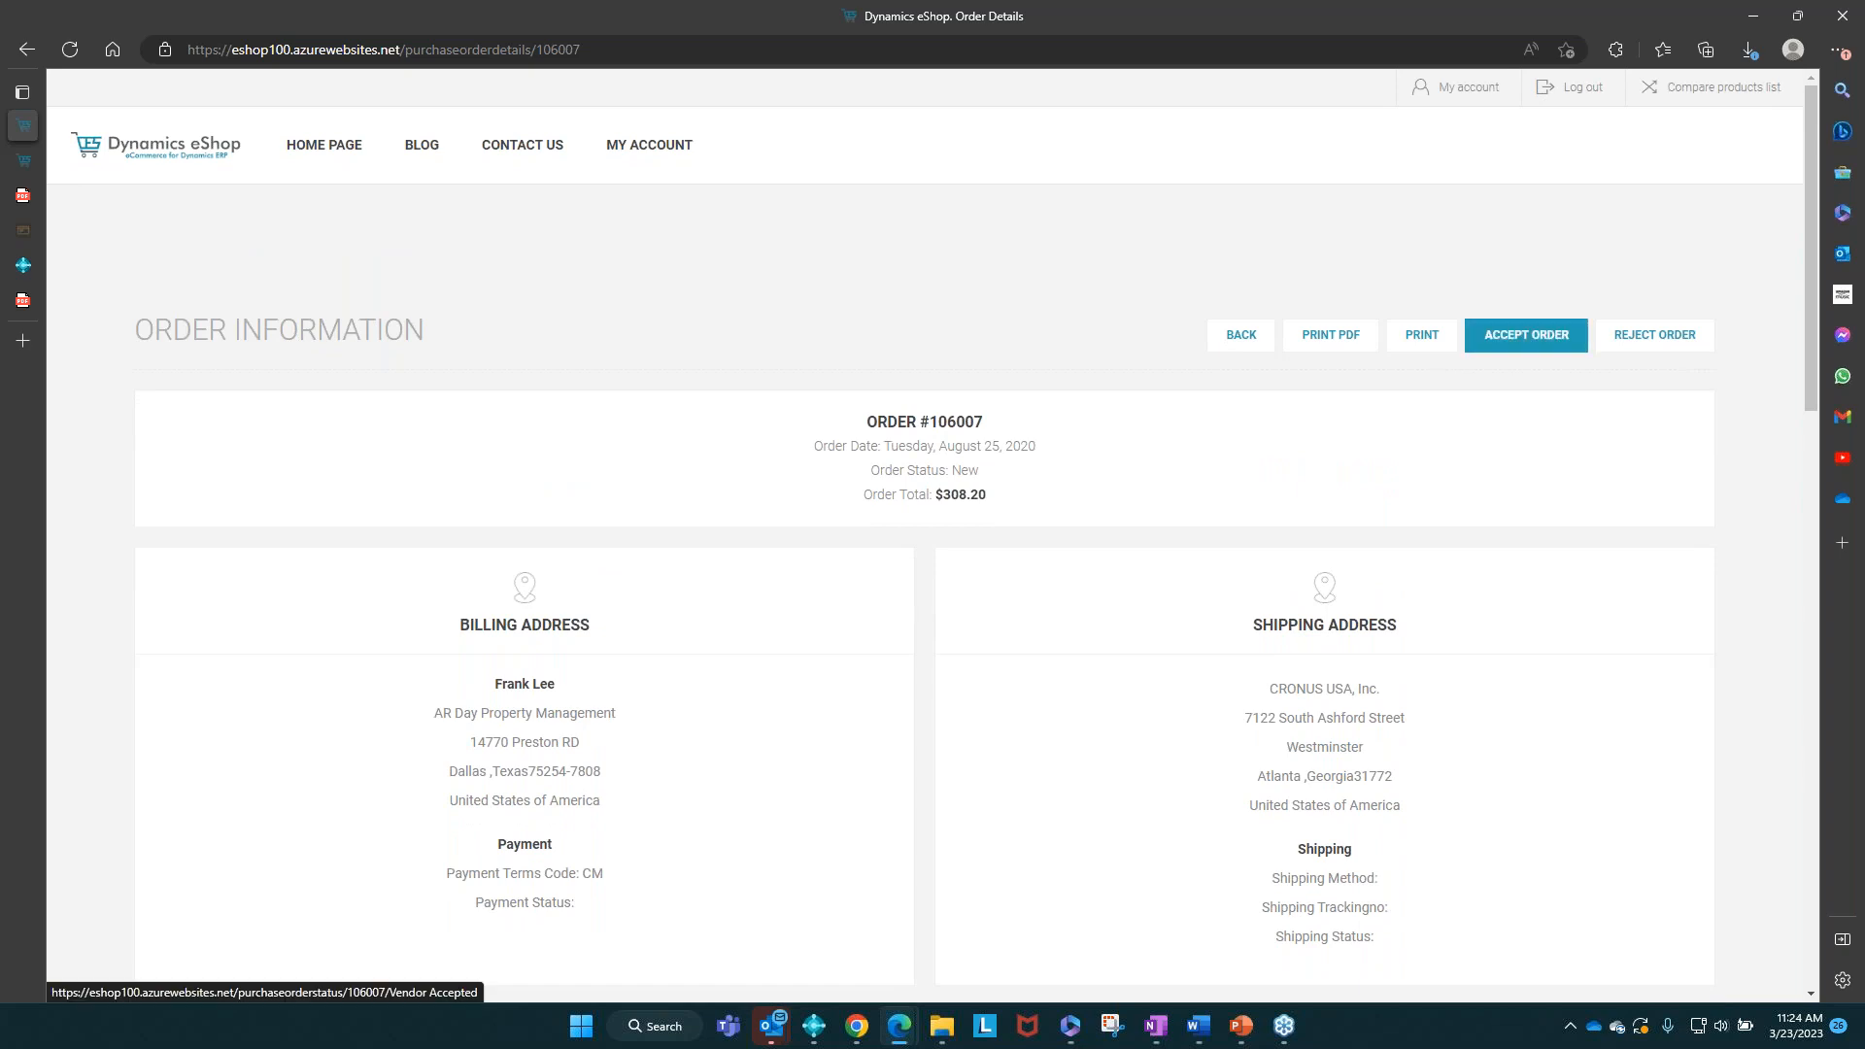
Step: Log out of the vendor account and log in with the prefilled administrator credentials
{"action": "left_click", "coordinate": [1580, 97]}
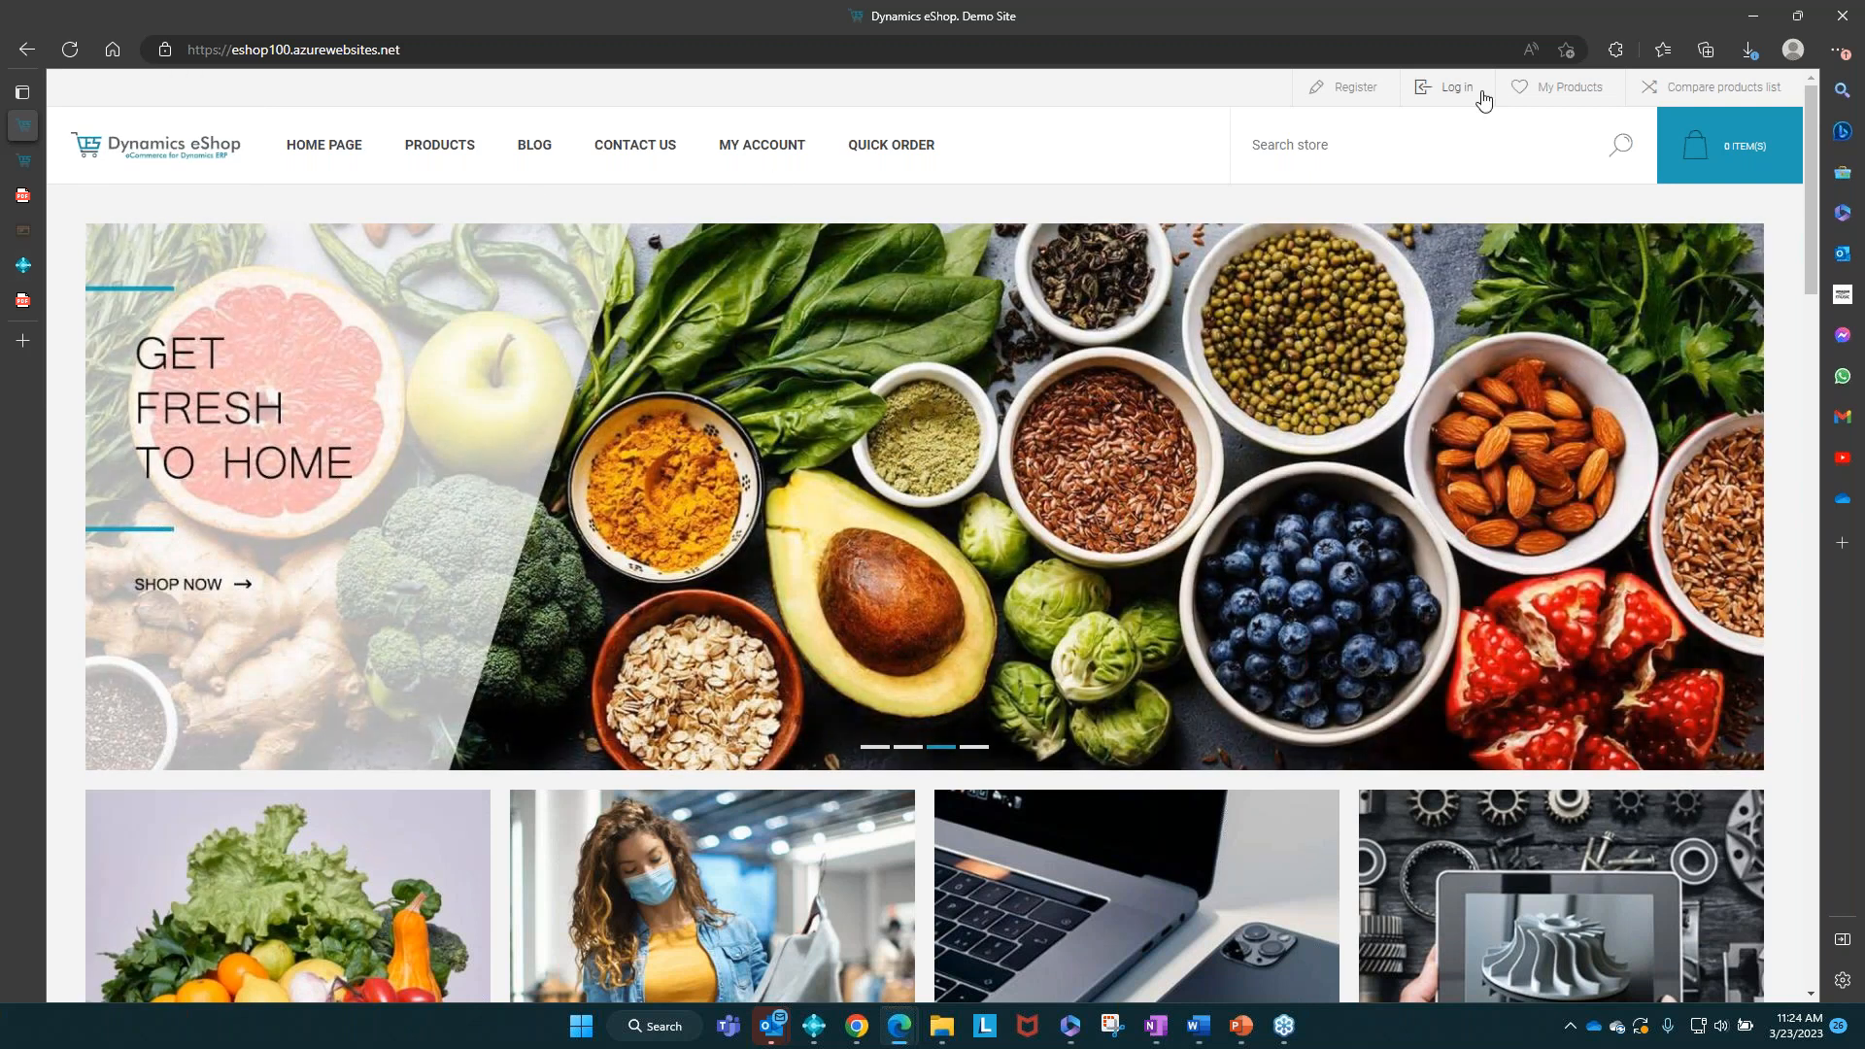
{"action": "left_click", "coordinate": [1478, 89]}
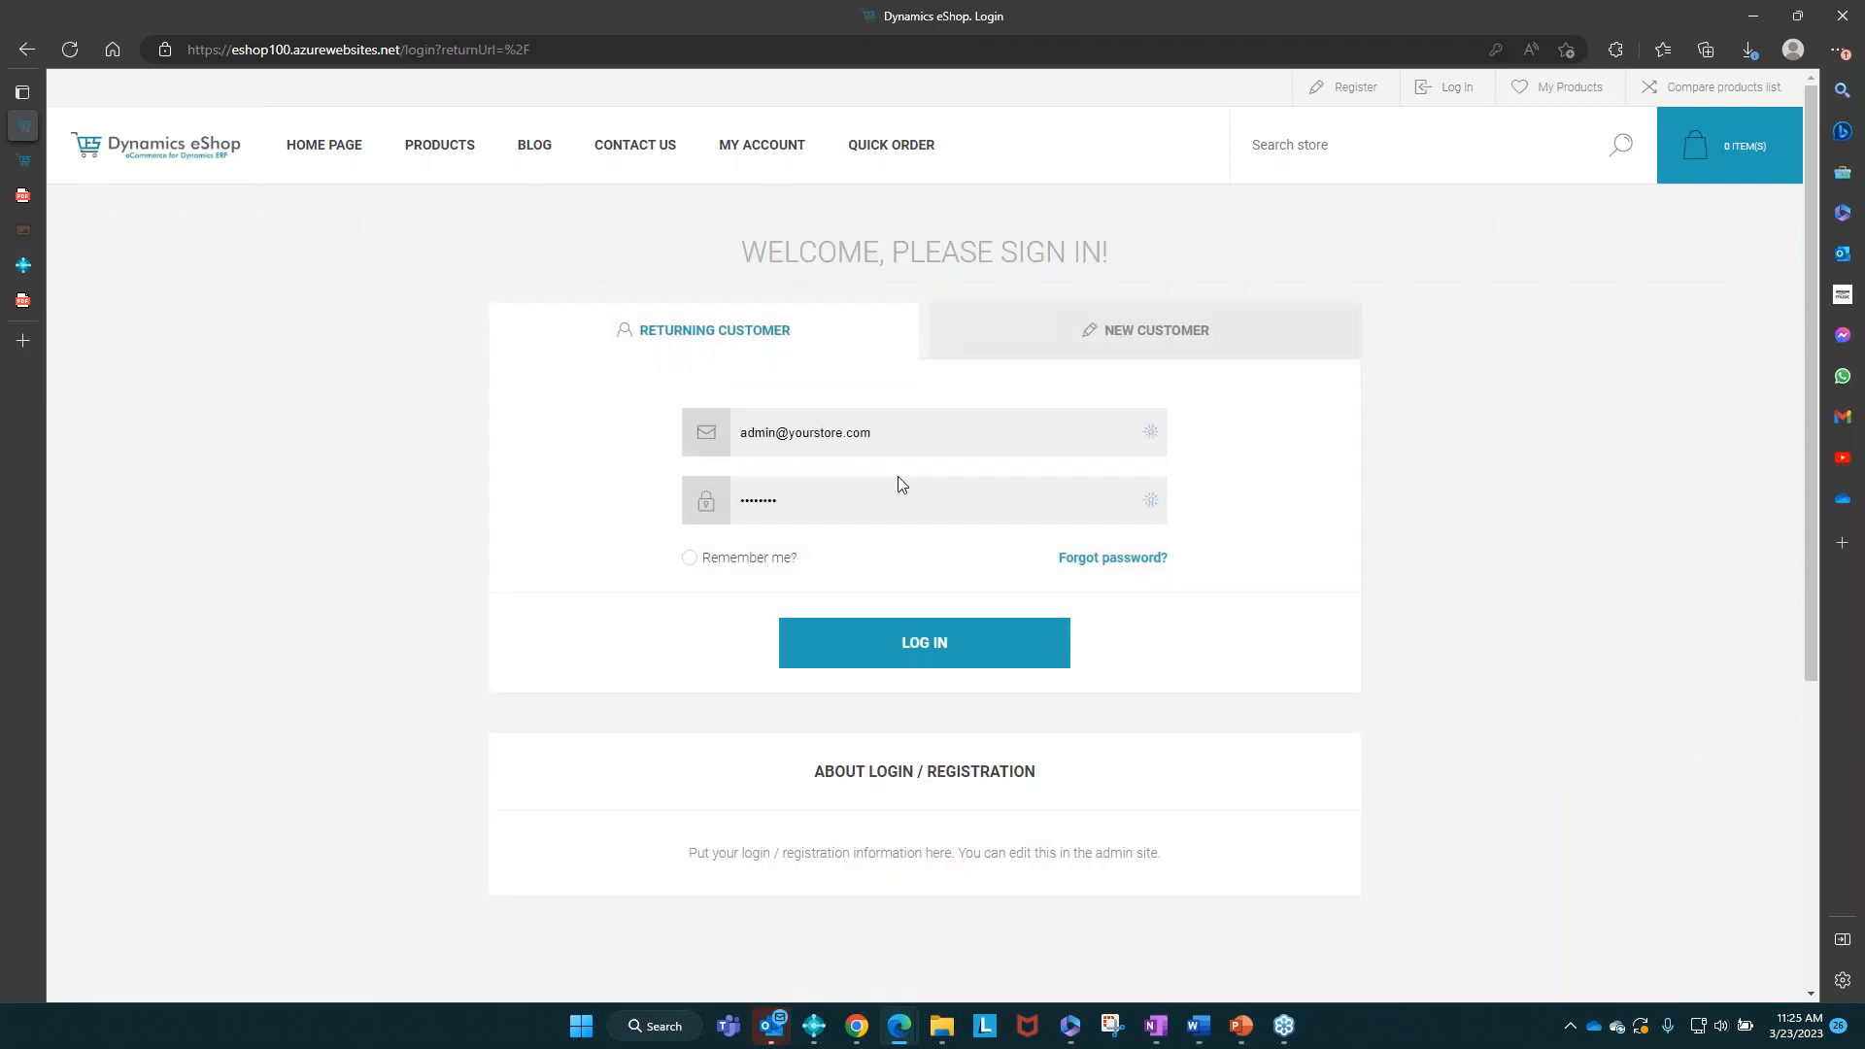
{"action": "left_click", "coordinate": [963, 646]}
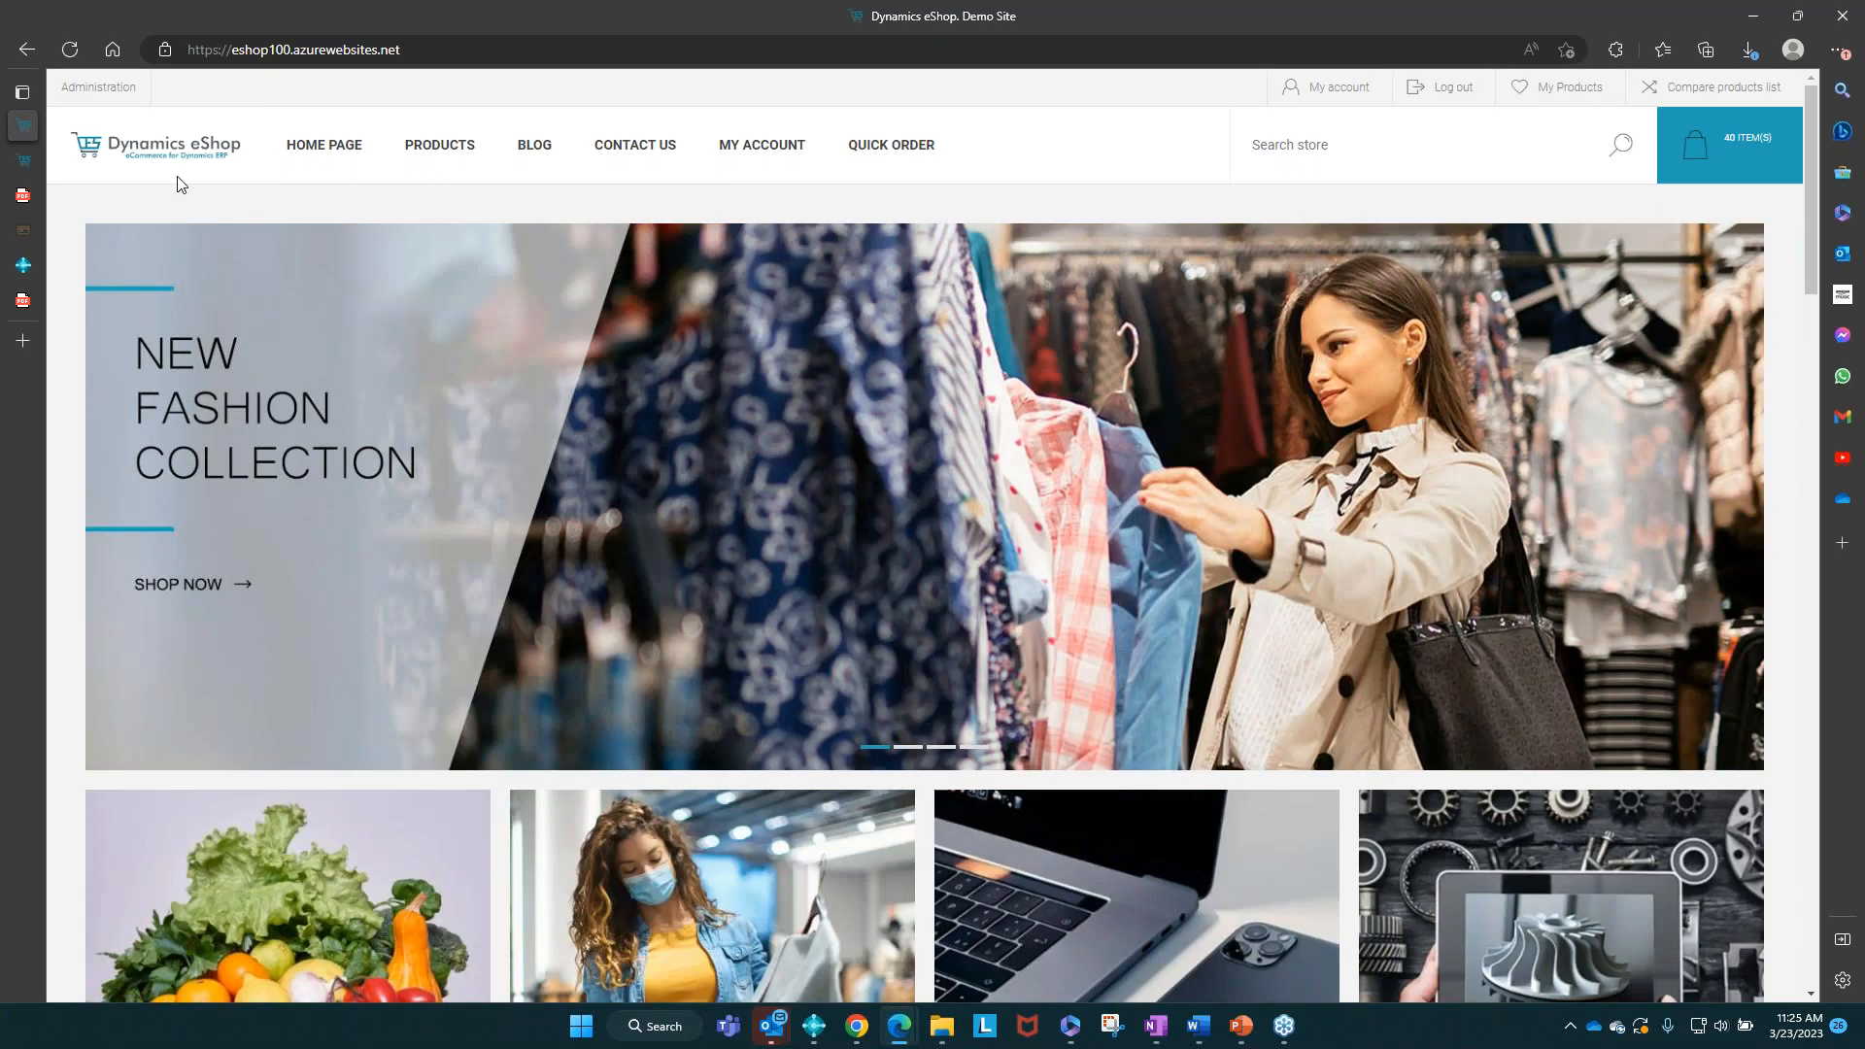
Step: Open the store's administration area and view the dashboard's statistics, charts and order totals
{"action": "left_click", "coordinate": [110, 89]}
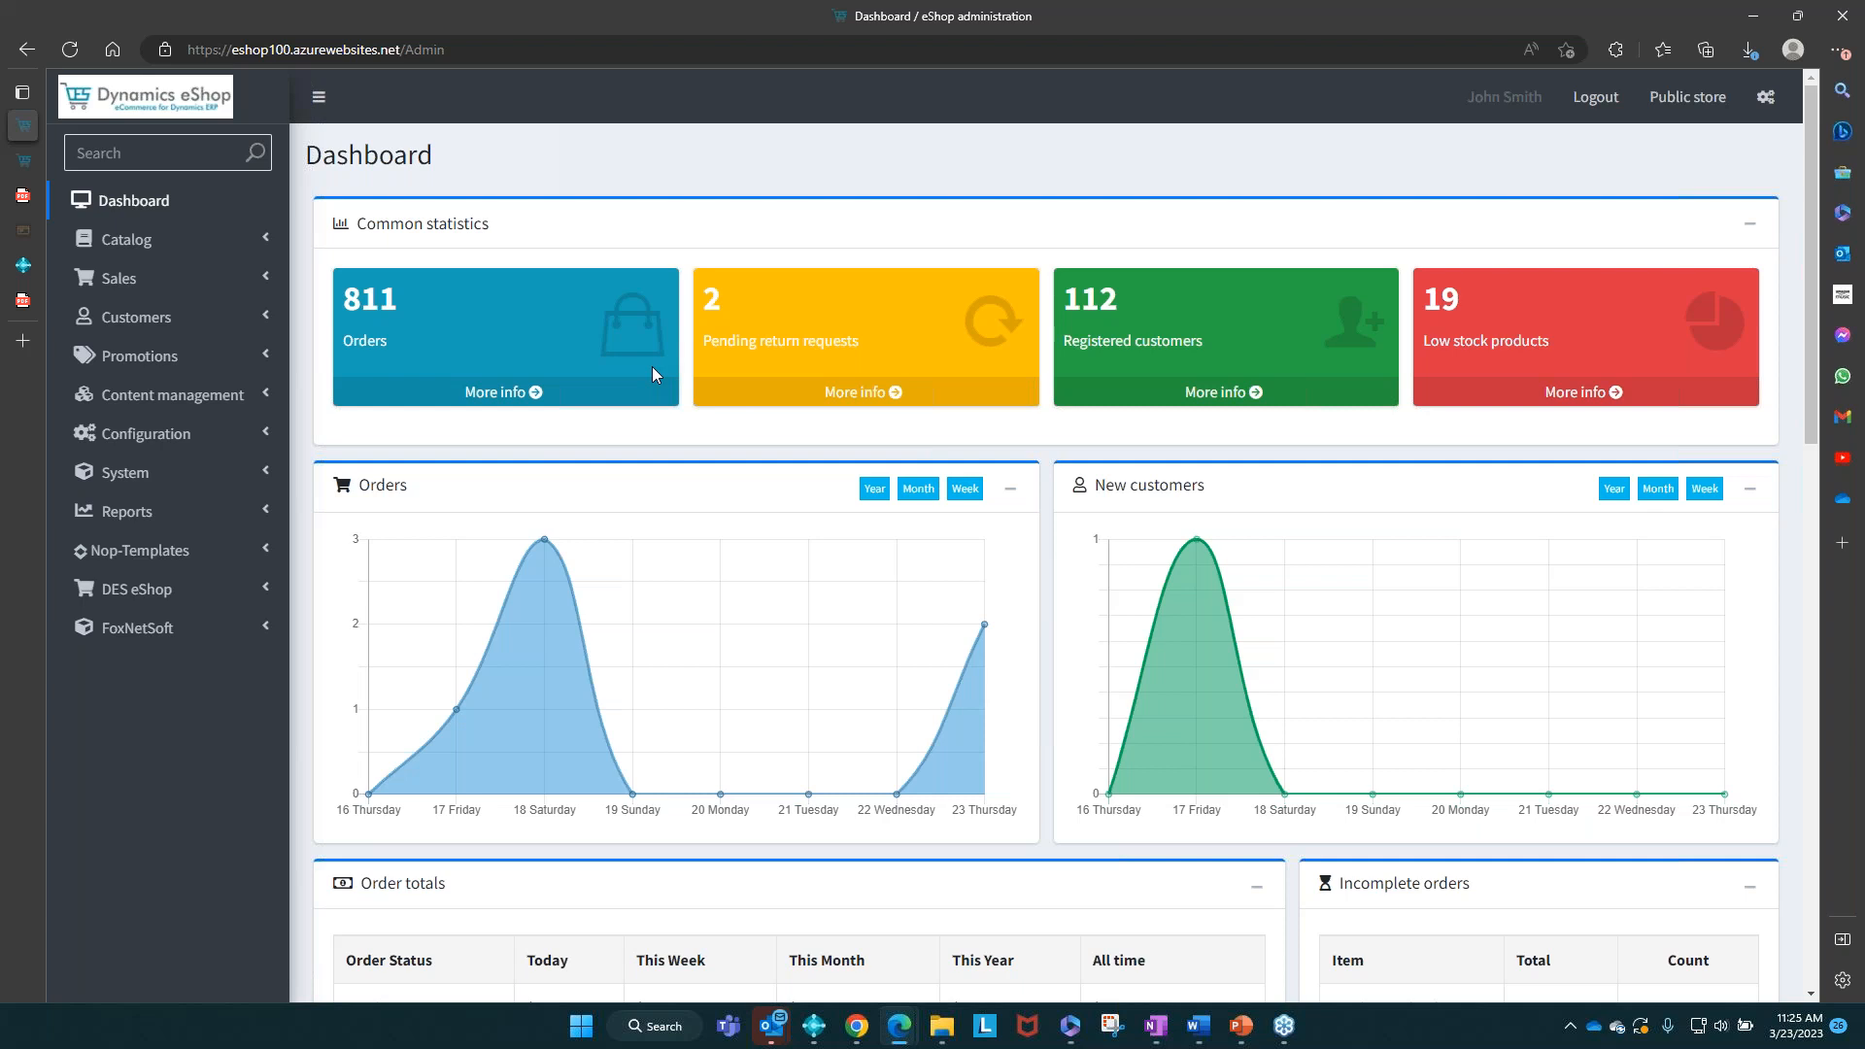
{"action": "scroll", "coordinate": [652, 367], "scroll_direction": "down", "scroll_amount": 3}
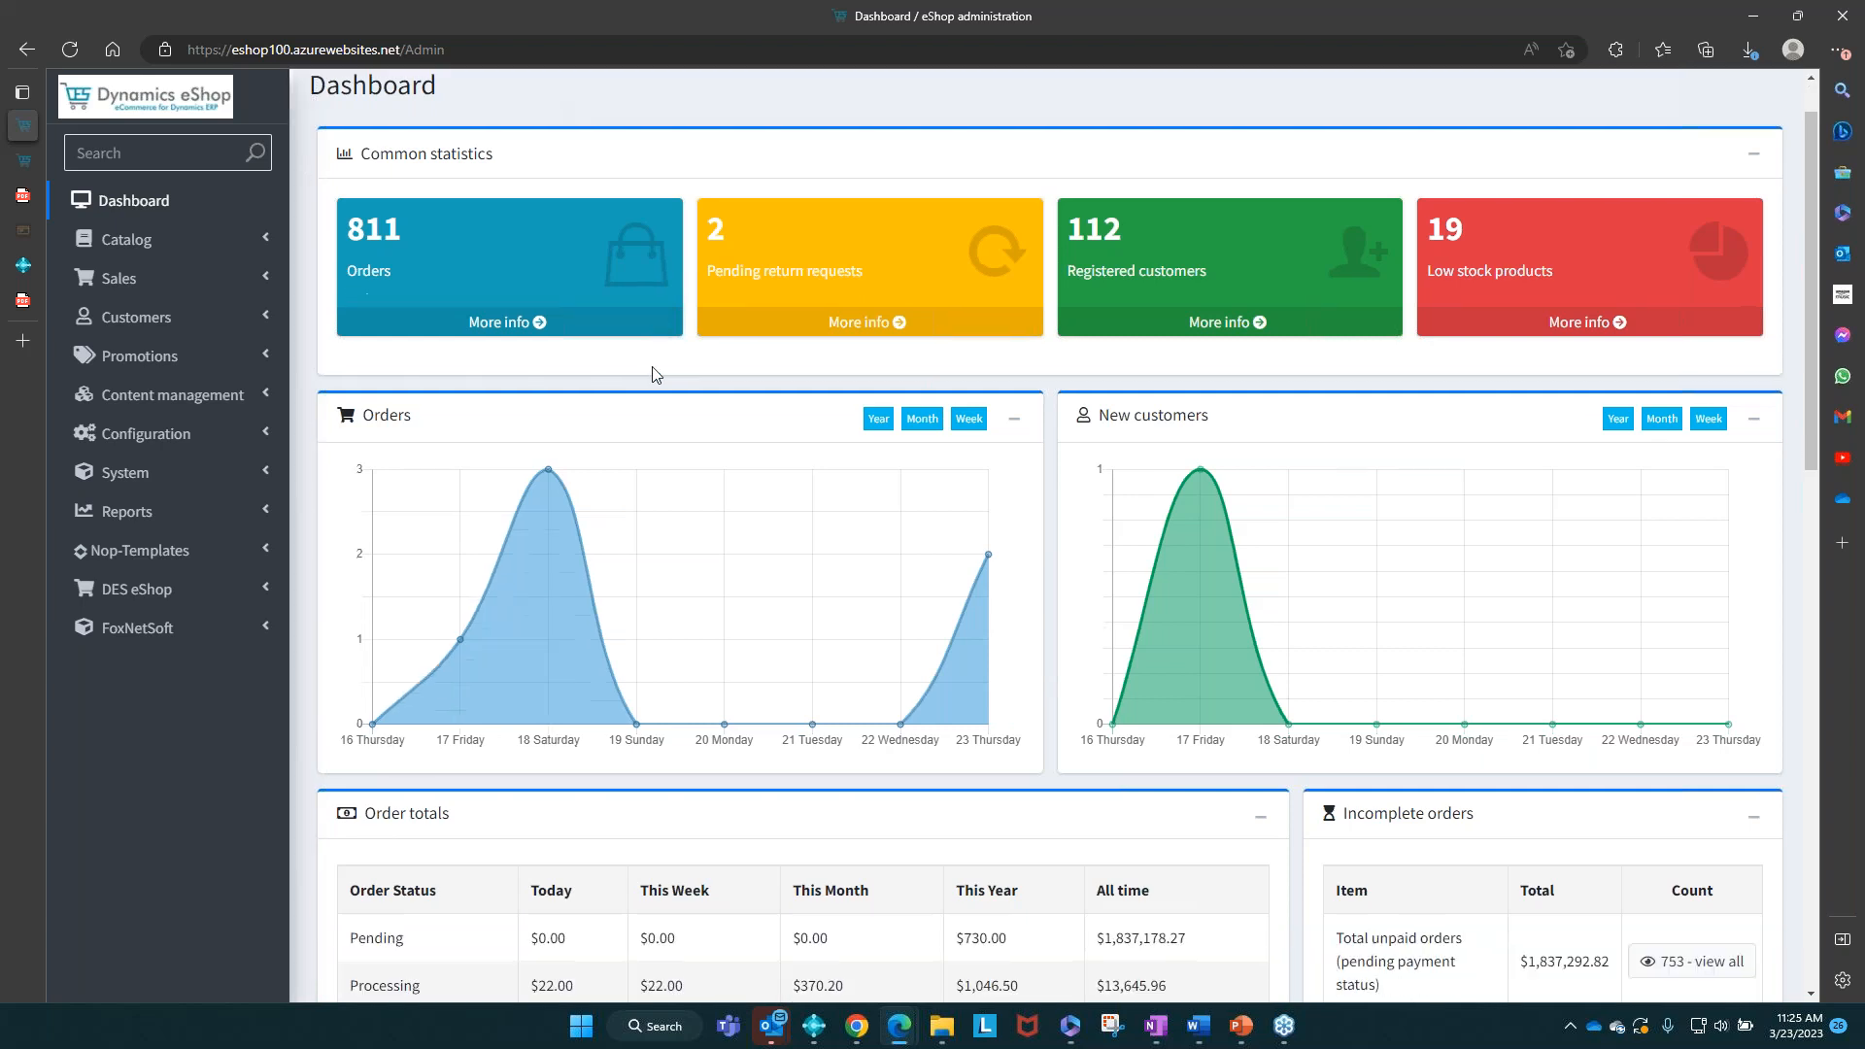
{"action": "scroll", "coordinate": [652, 373], "scroll_direction": "down", "scroll_amount": 1}
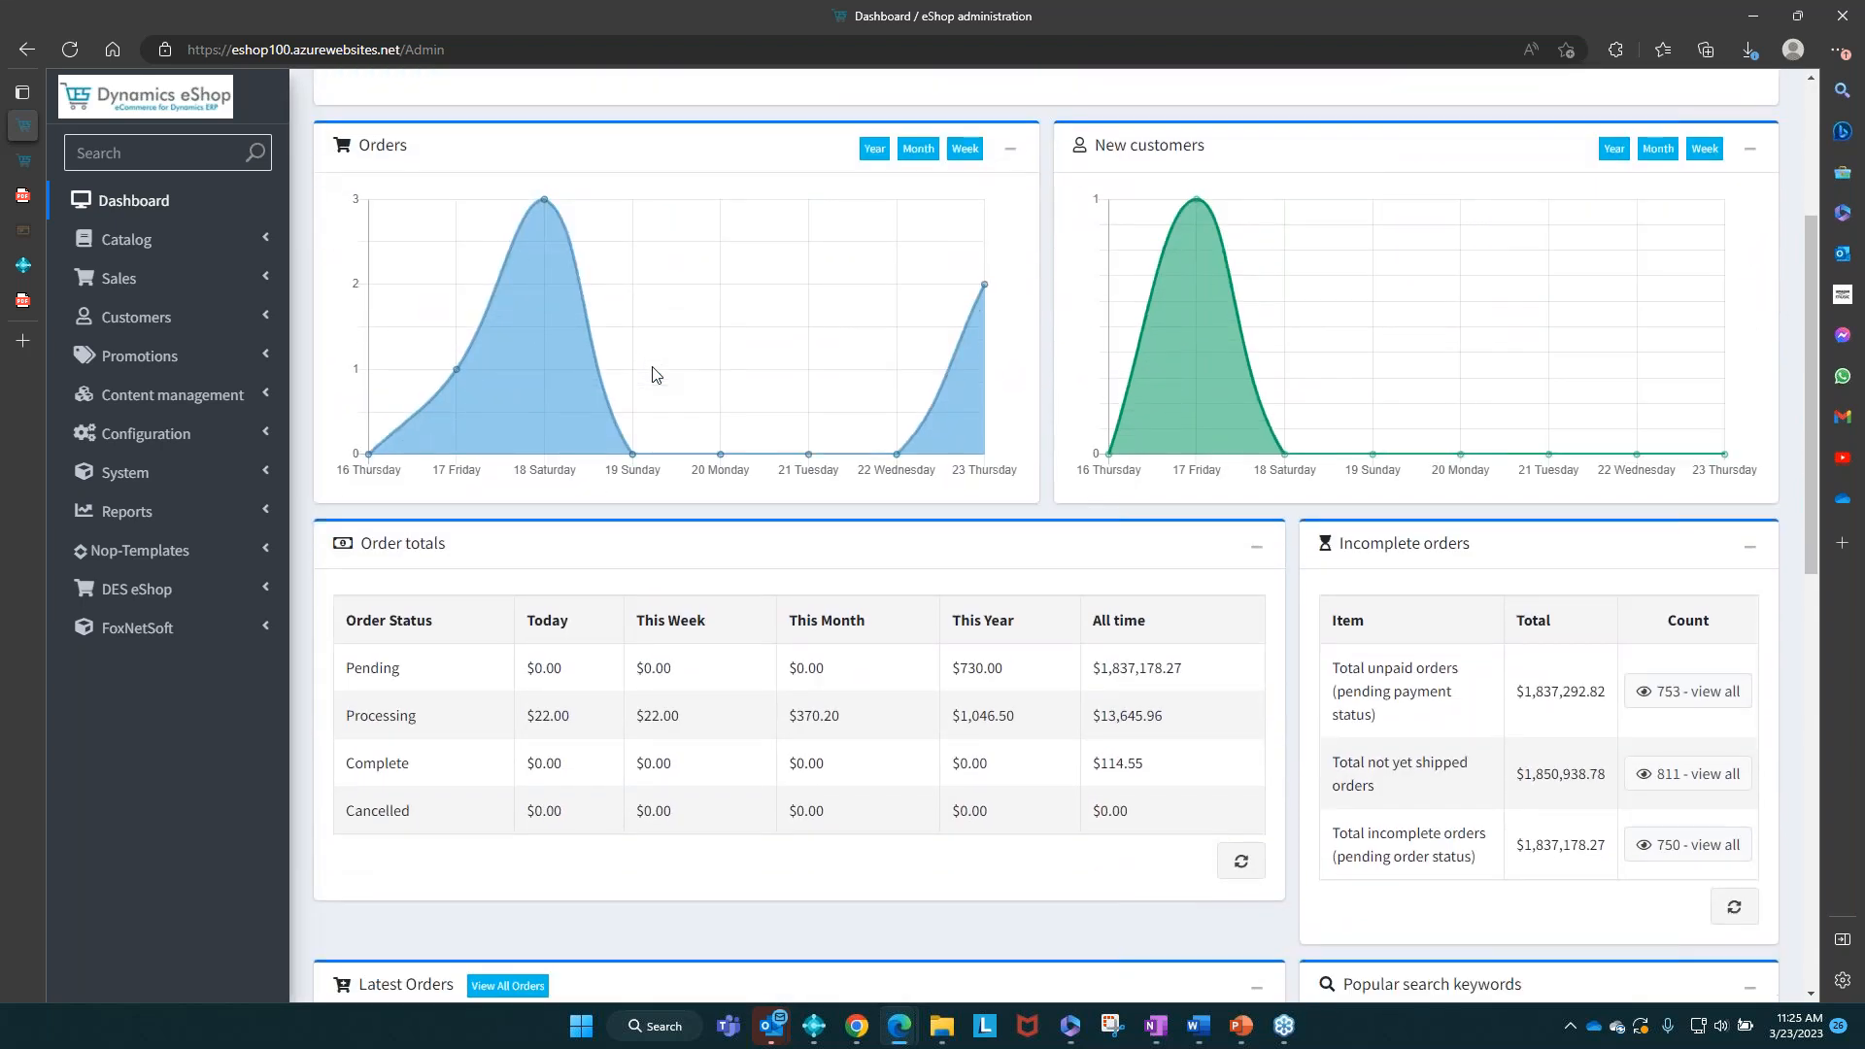
Step: Open the Pacific theme's settings under Nop-Templates and view its Additional Settings
{"action": "left_click", "coordinate": [240, 569]}
{"action": "left_click", "coordinate": [238, 627]}
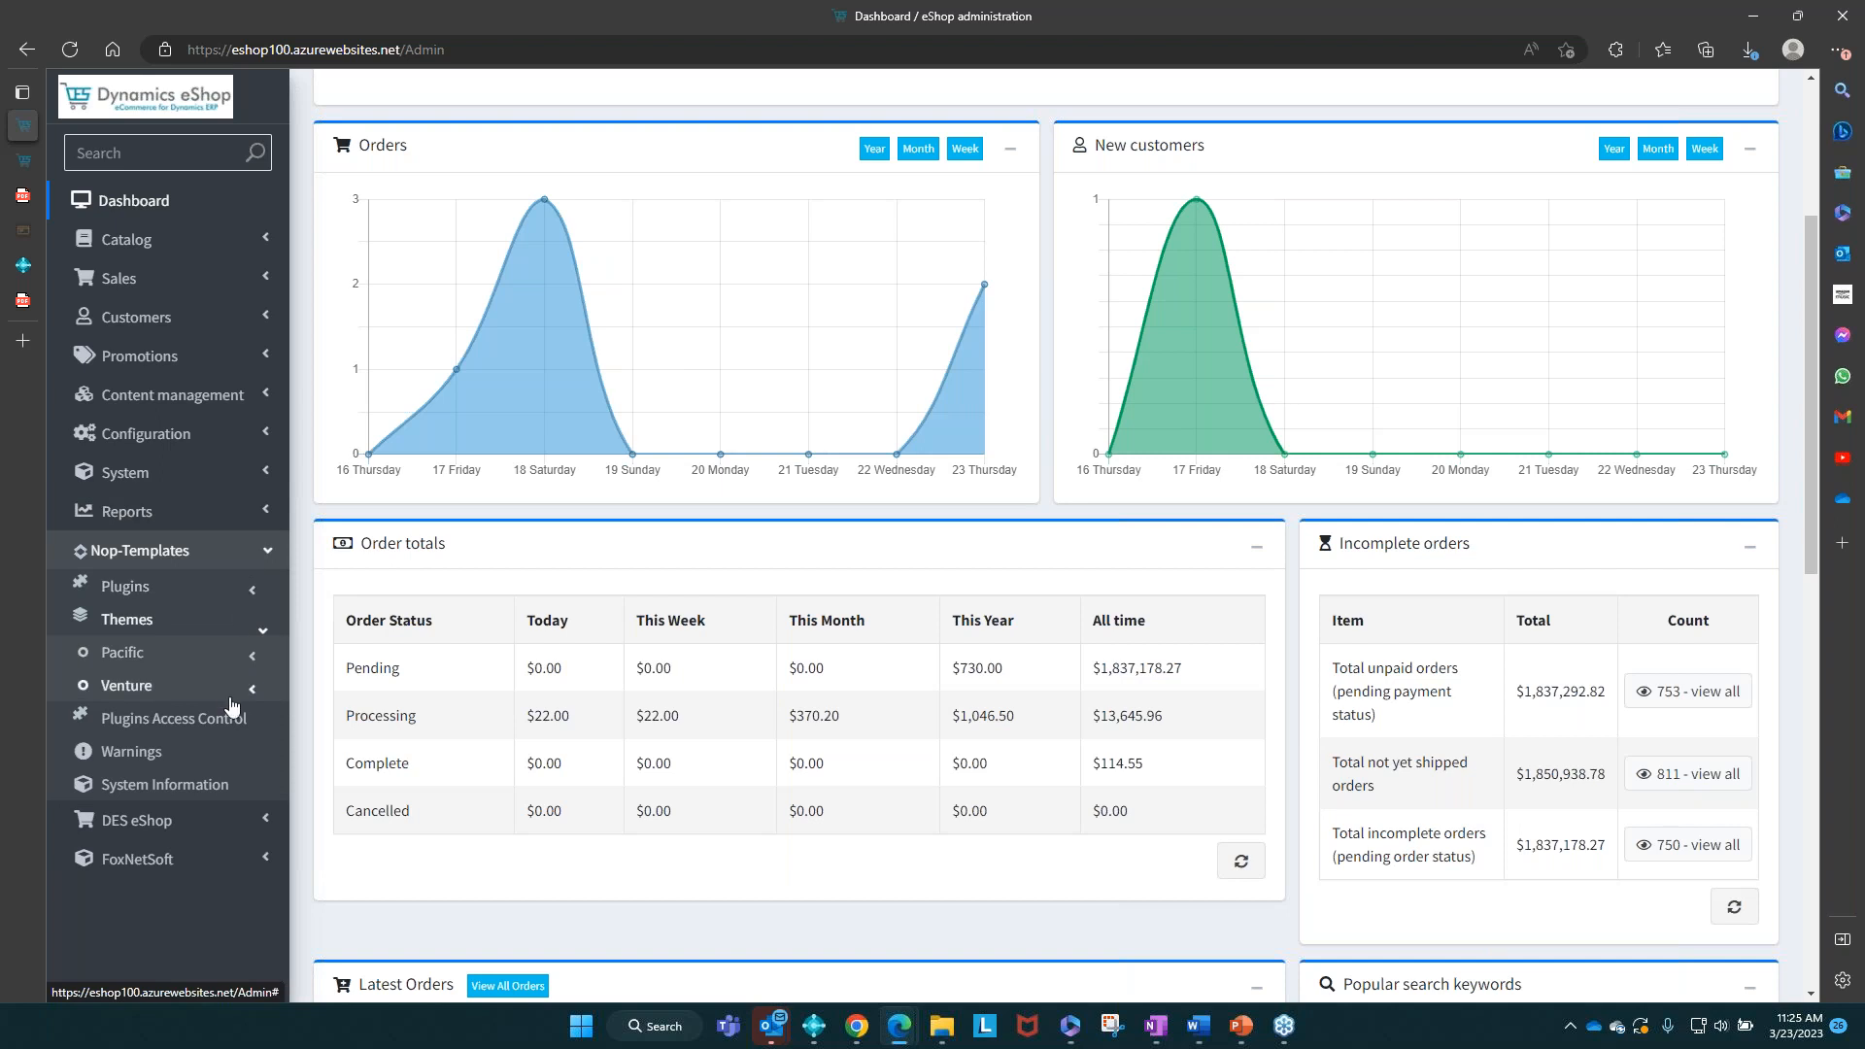
{"action": "left_click", "coordinate": [235, 657]}
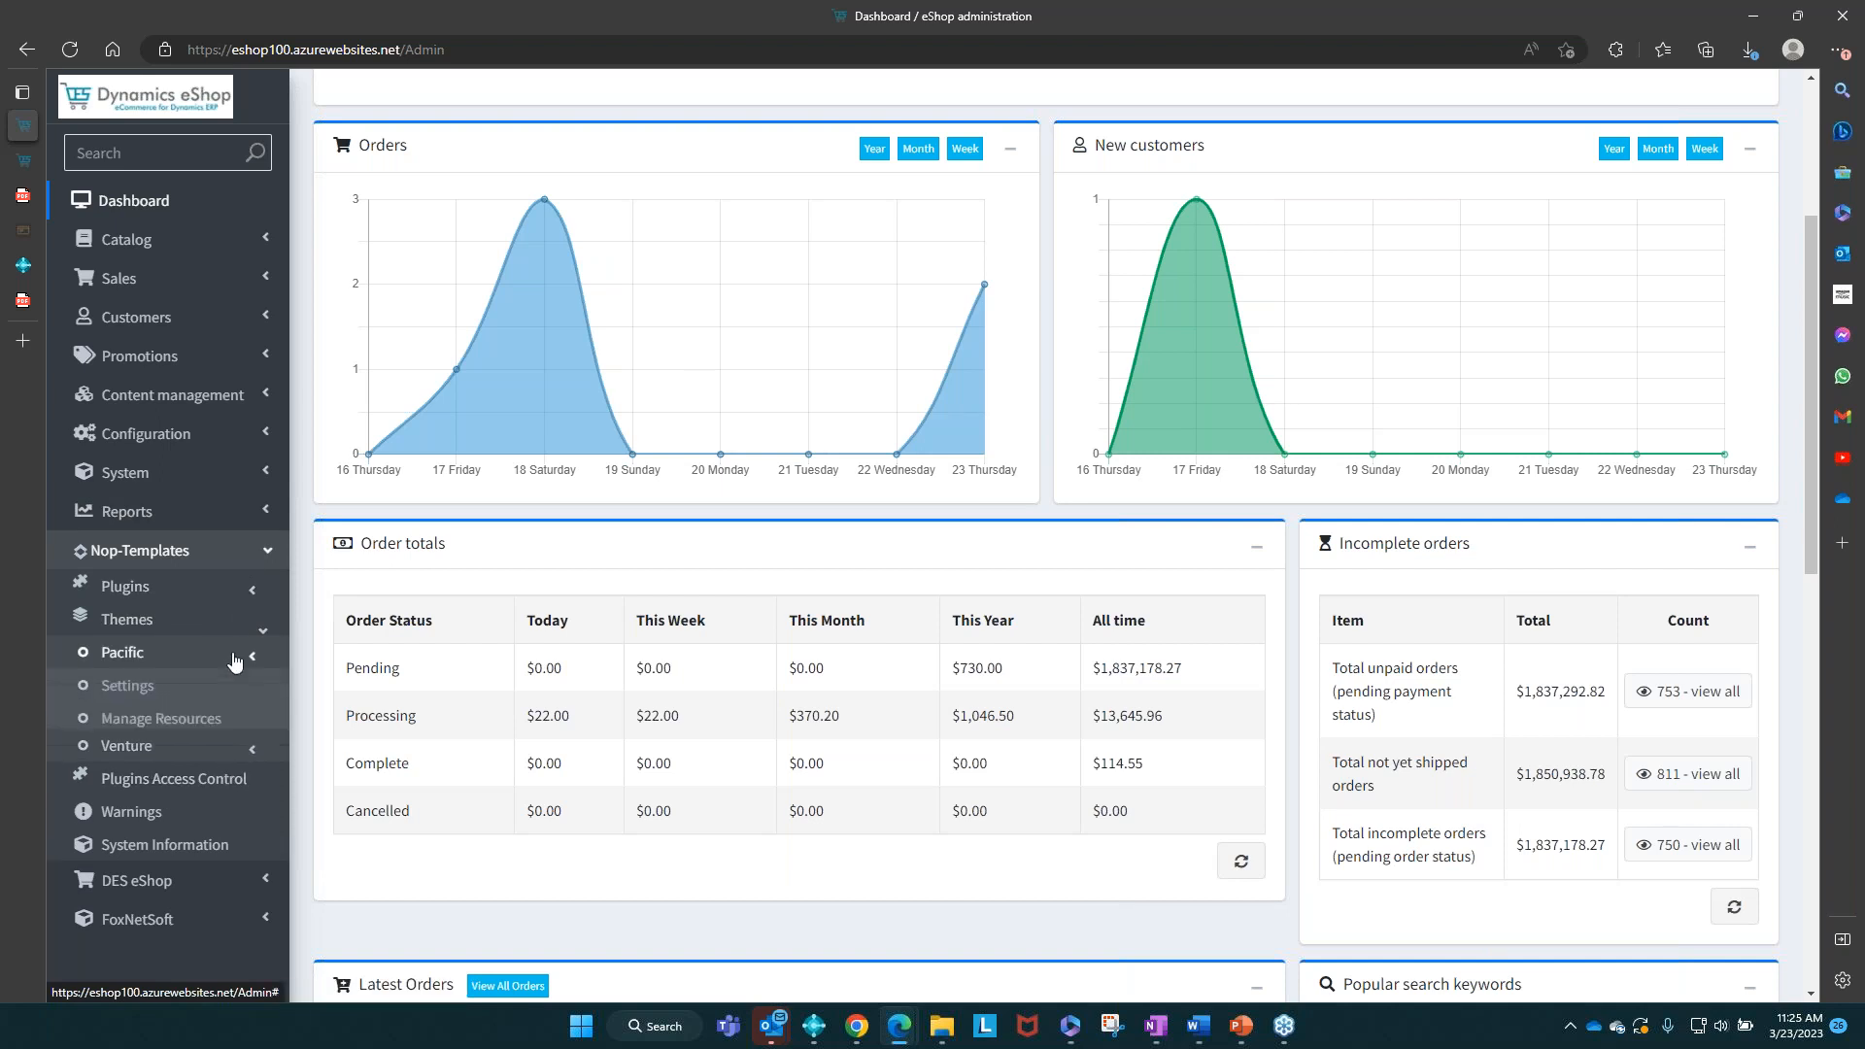
{"action": "left_click", "coordinate": [187, 697]}
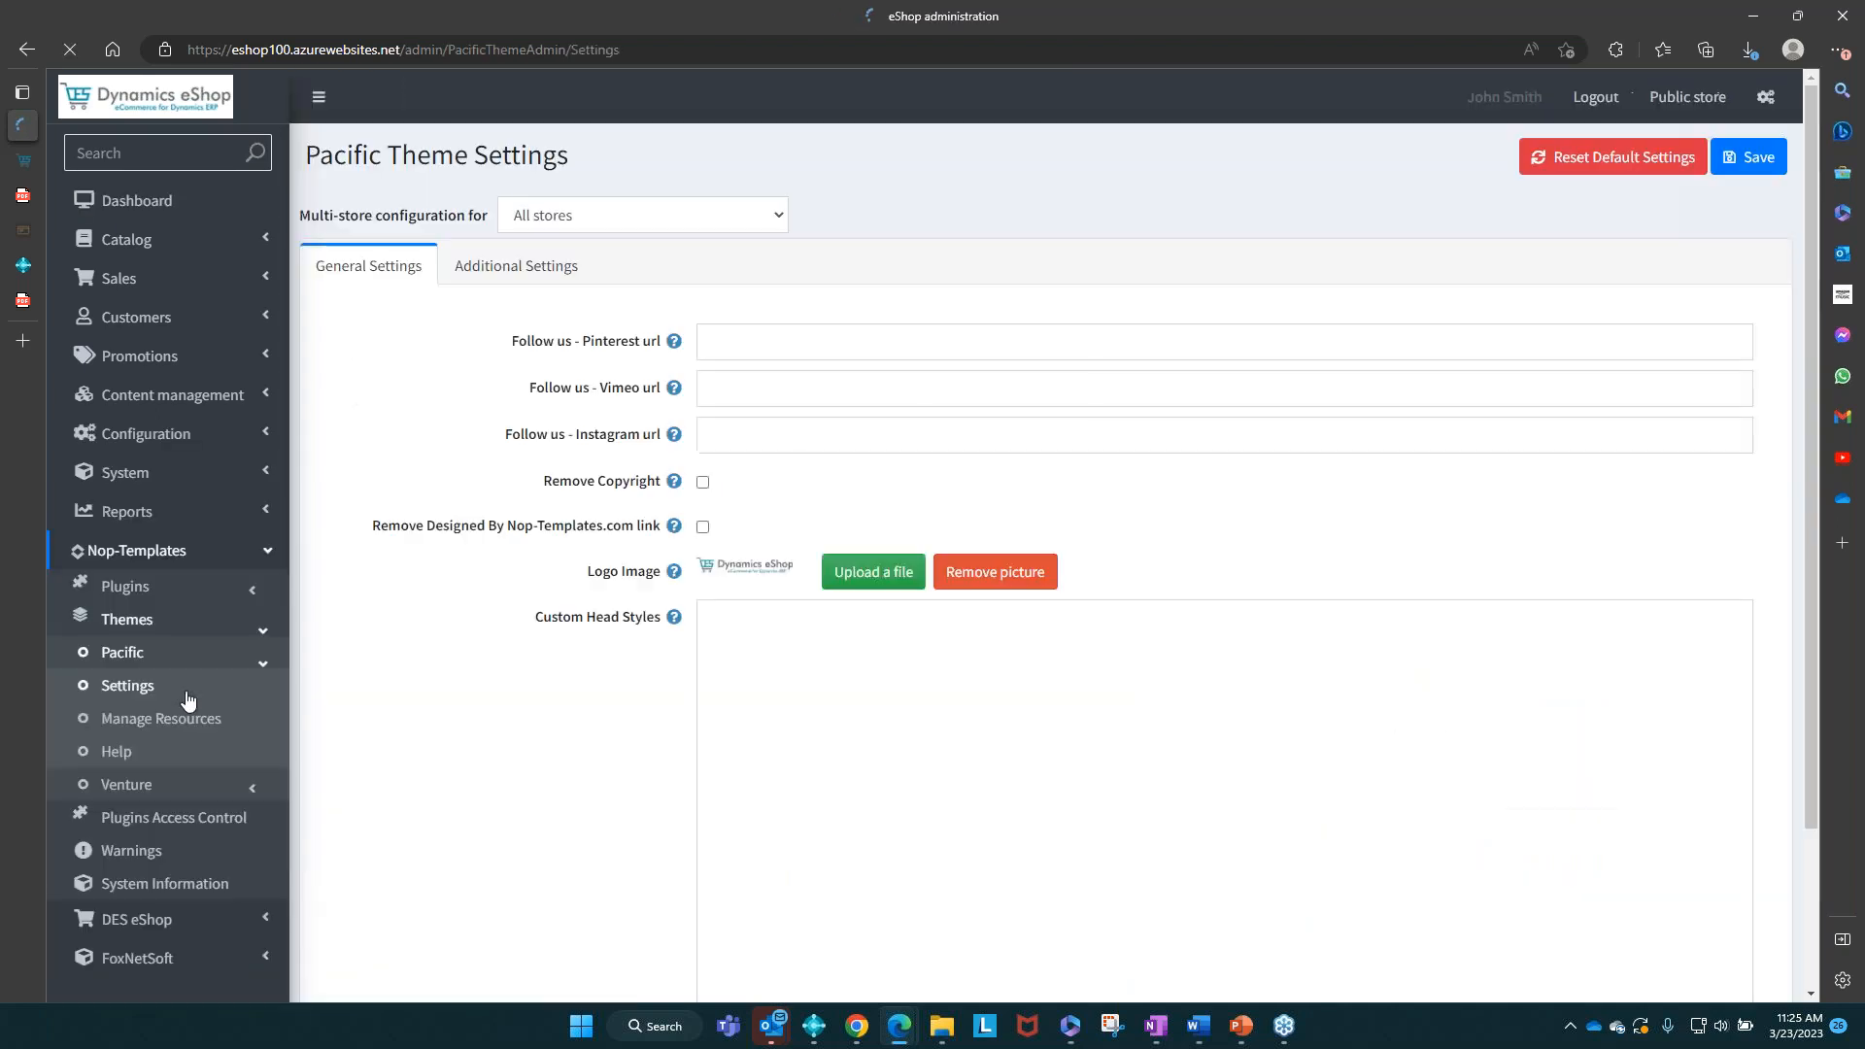
{"action": "left_click", "coordinate": [500, 279]}
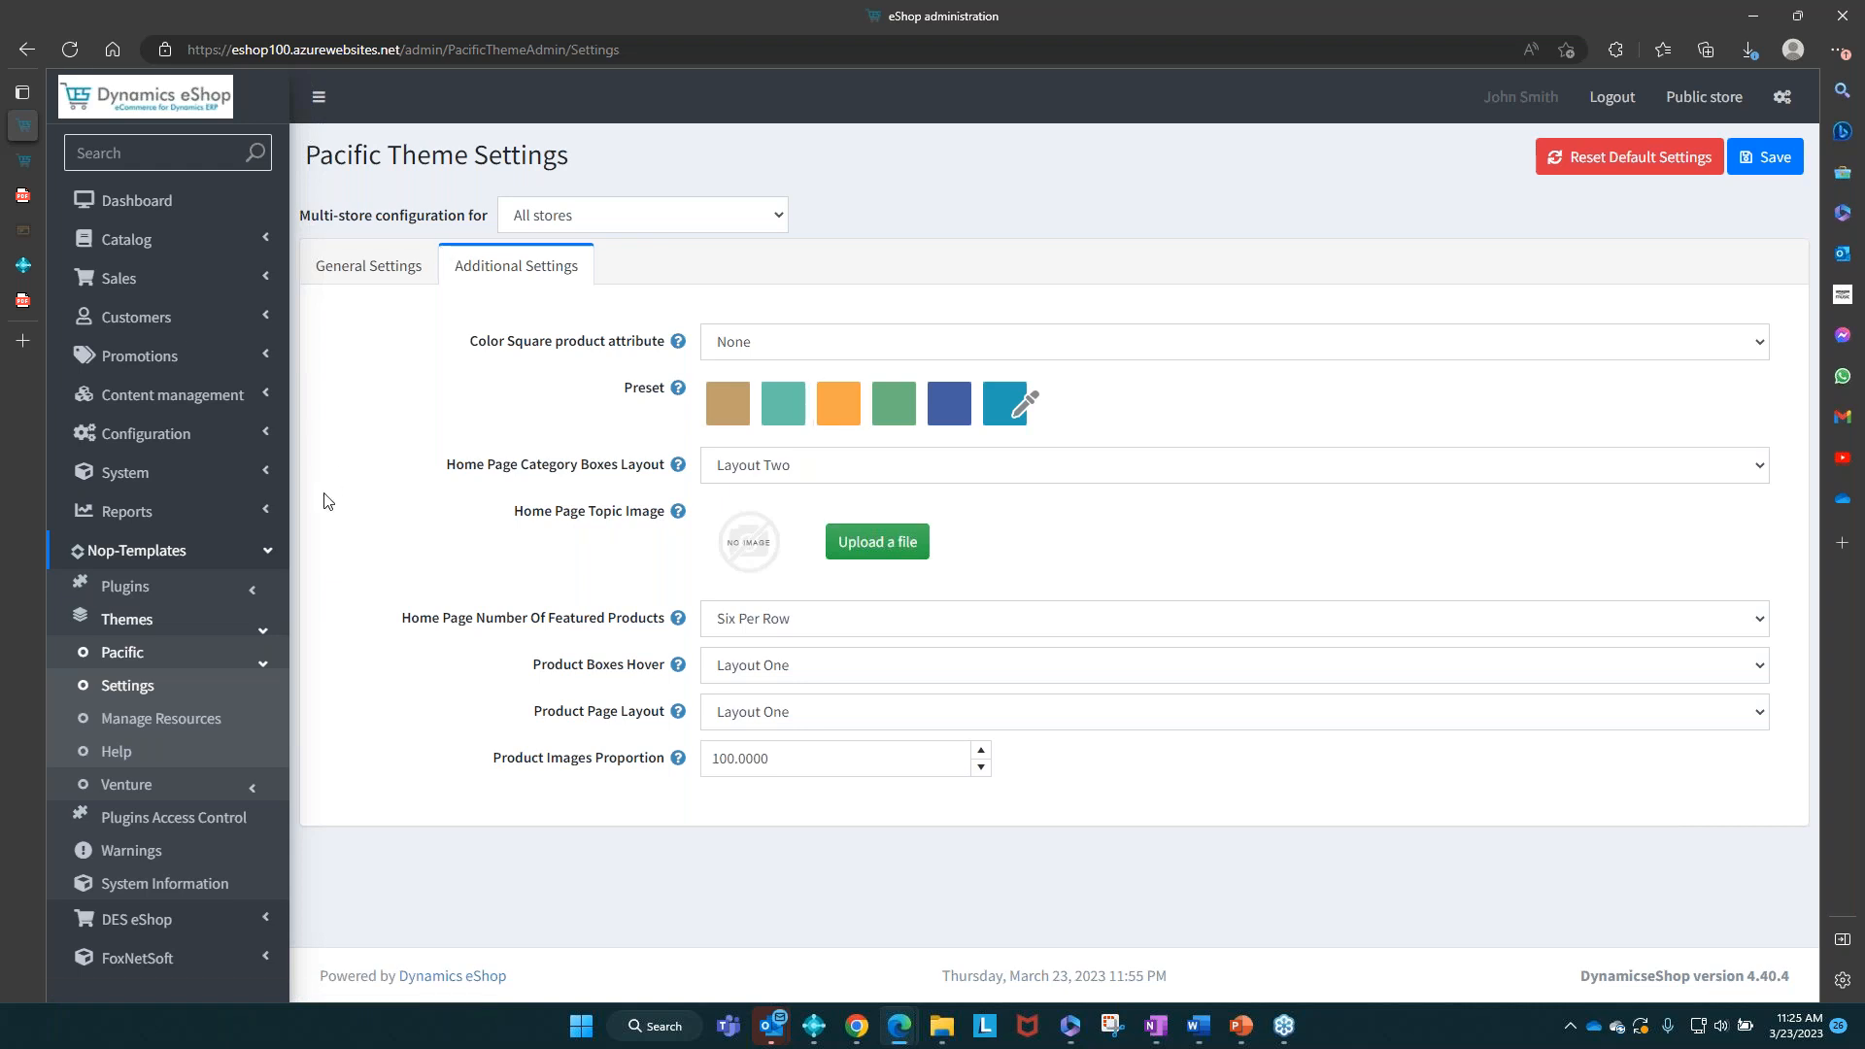
Step: Switch to Dynamics 365 Business Central and open the Lewis Home Furniture customer card
{"action": "mouse_move", "coordinate": [33, 270]}
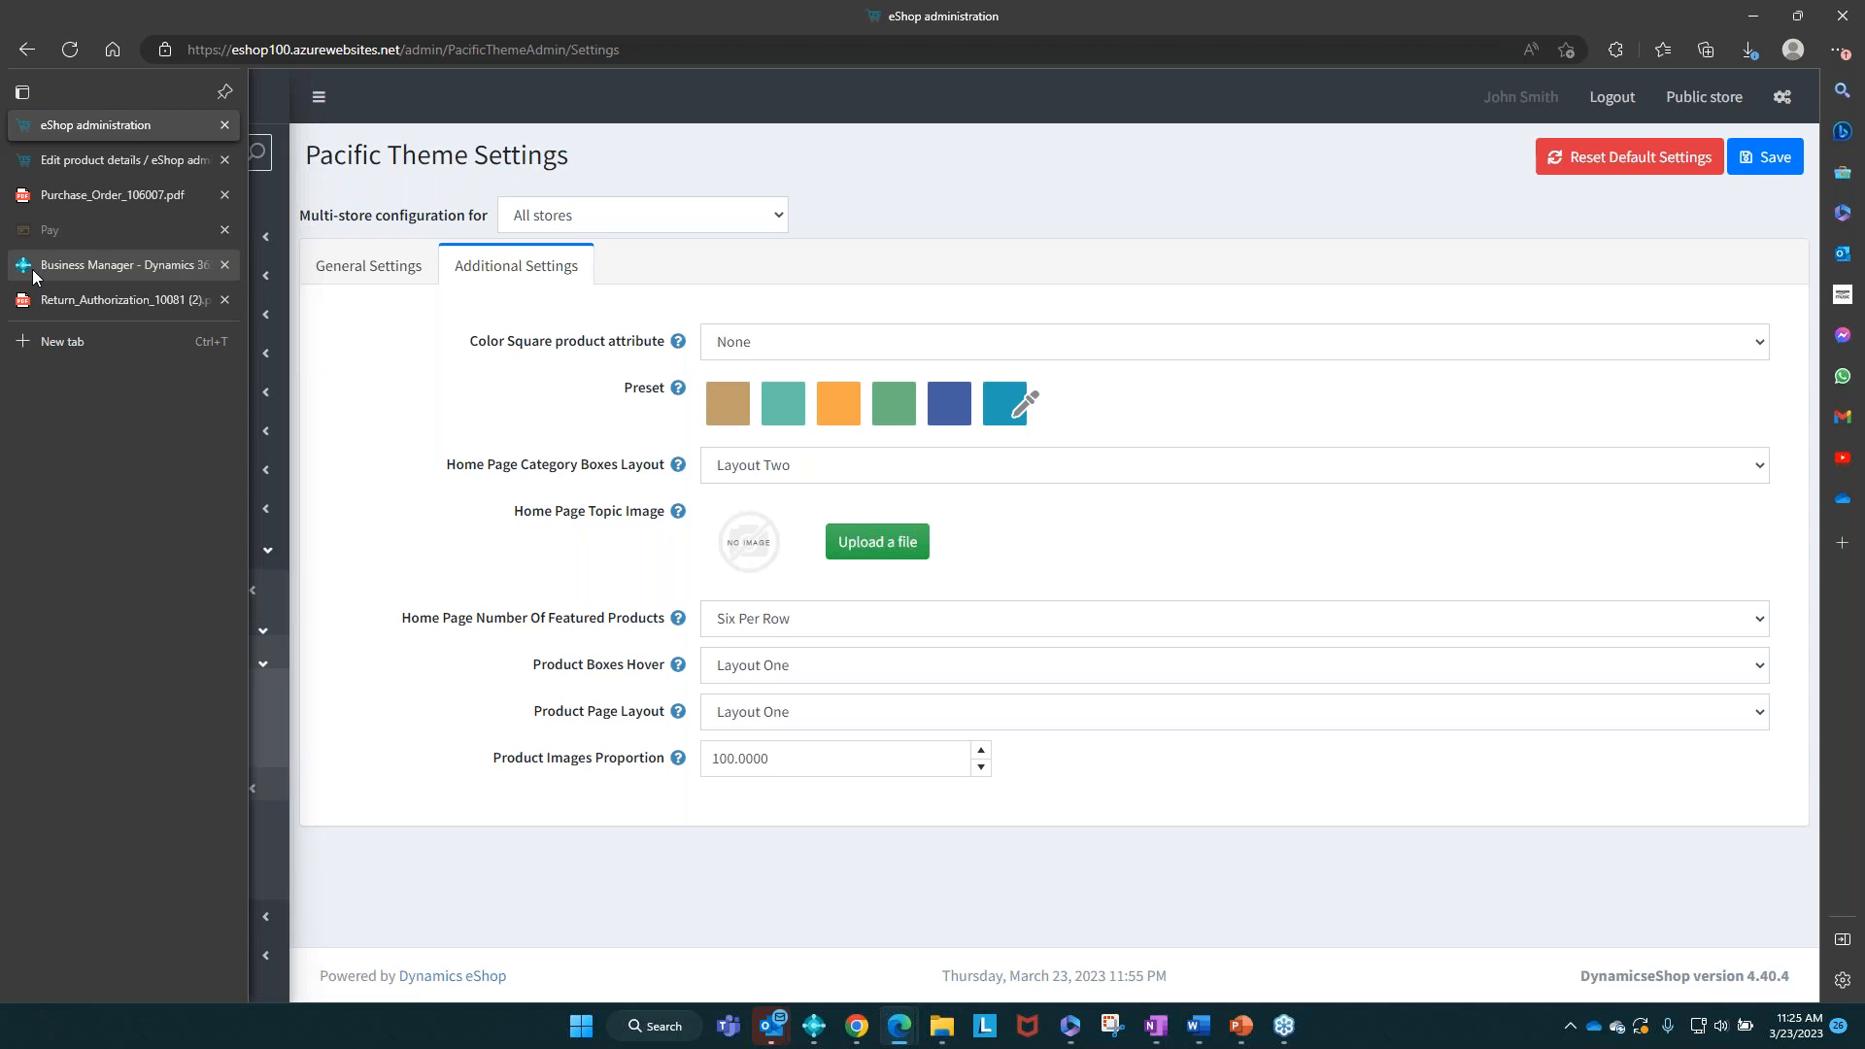
{"action": "left_click", "coordinate": [97, 265]}
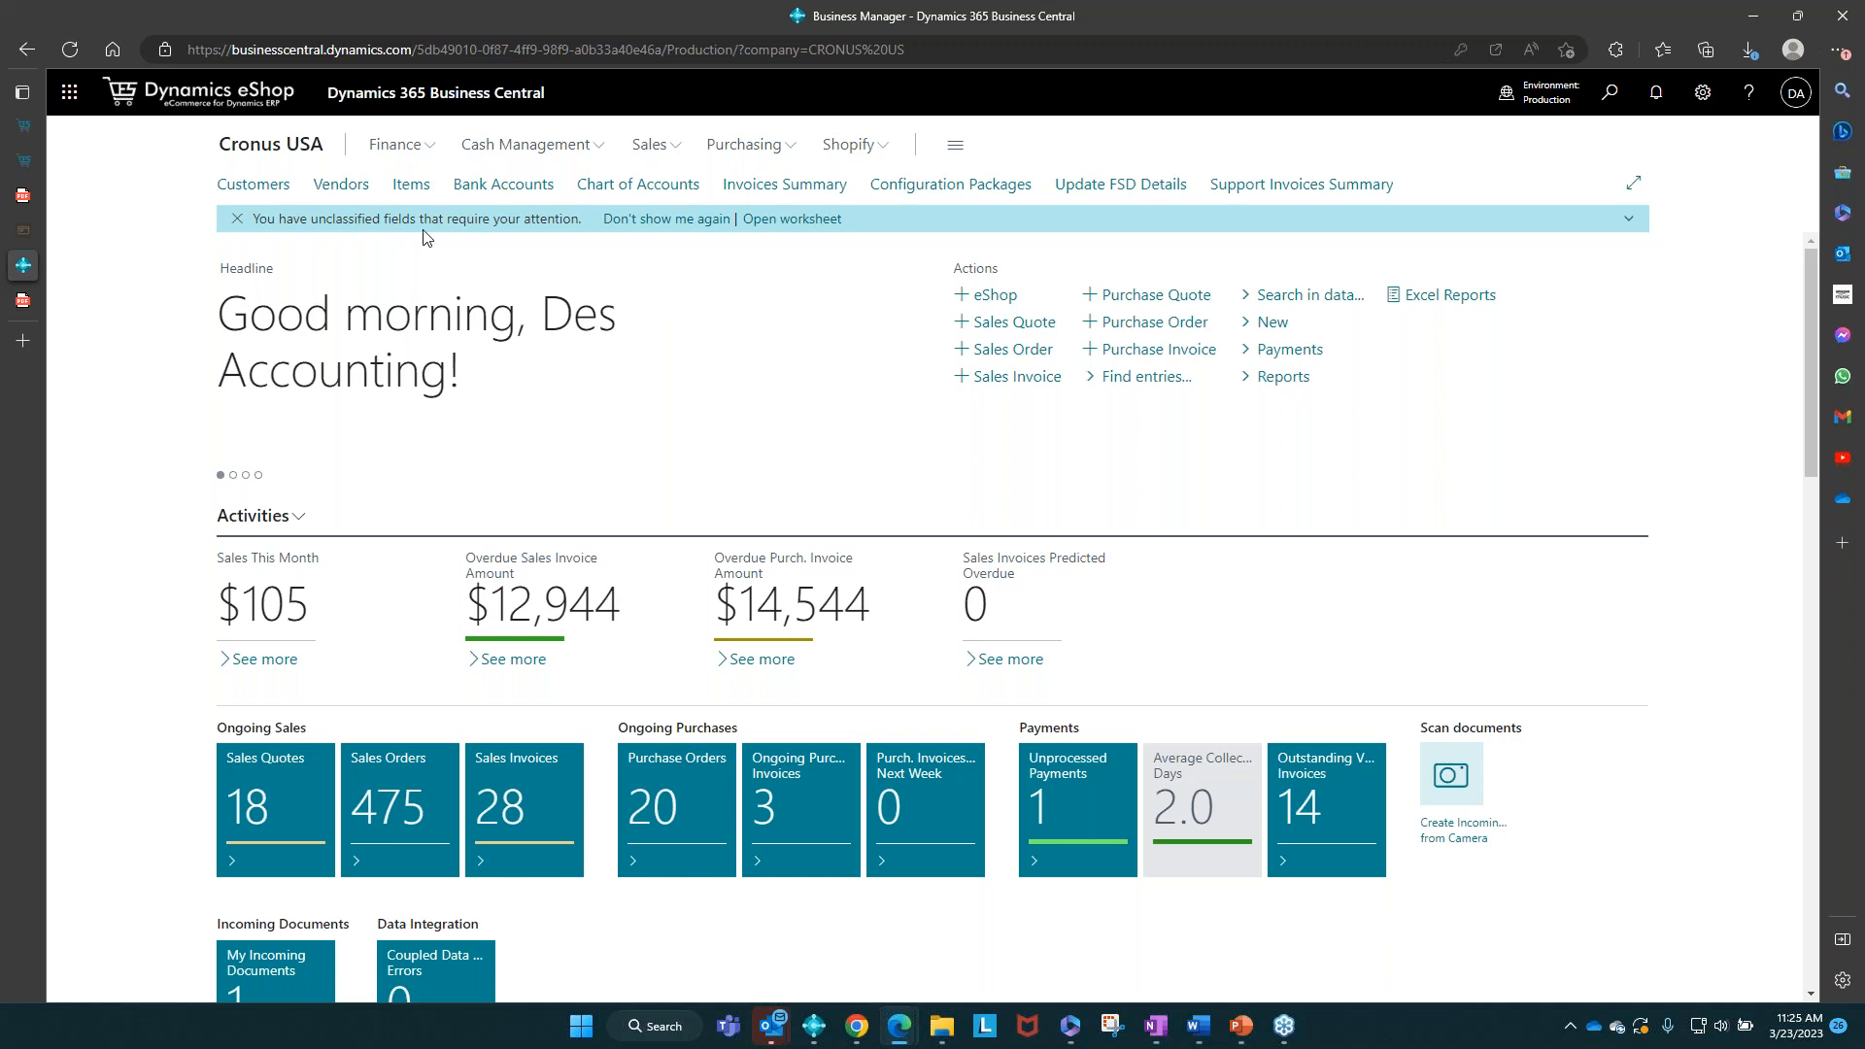
{"action": "left_click", "coordinate": [247, 195]}
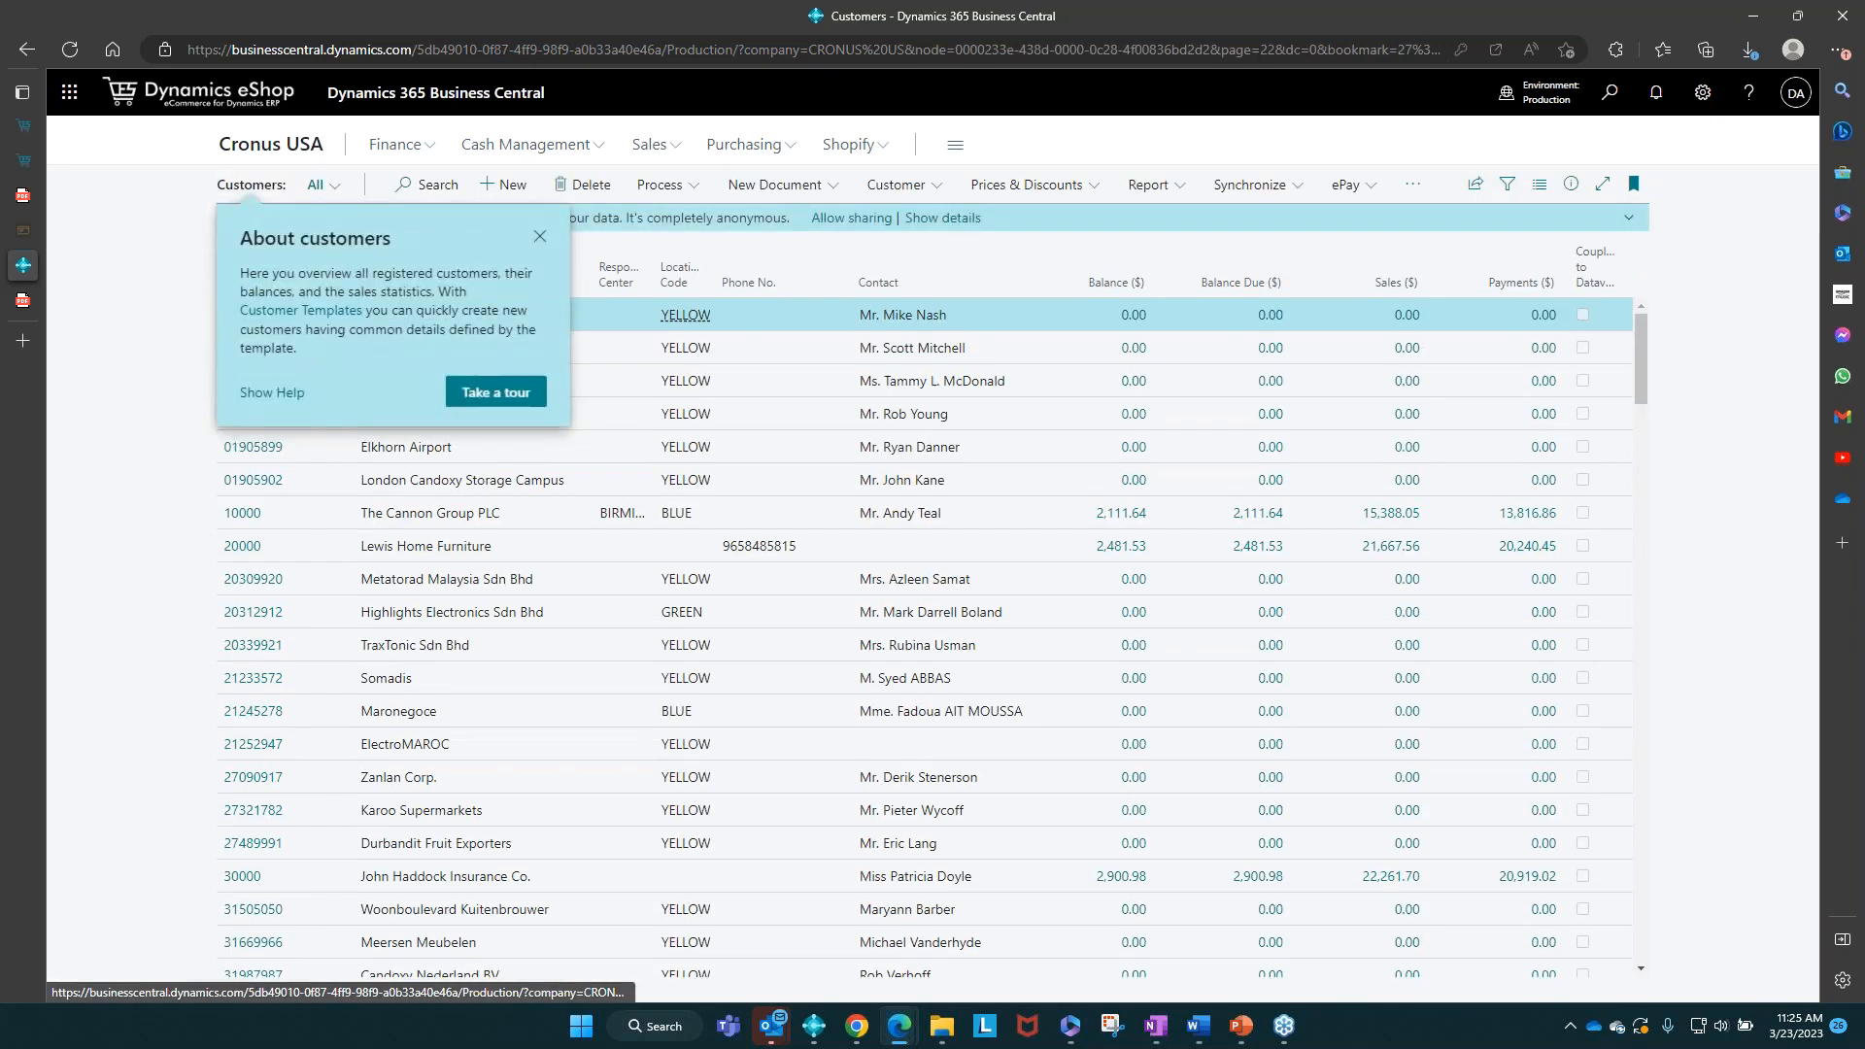
{"action": "left_click", "coordinate": [245, 548]}
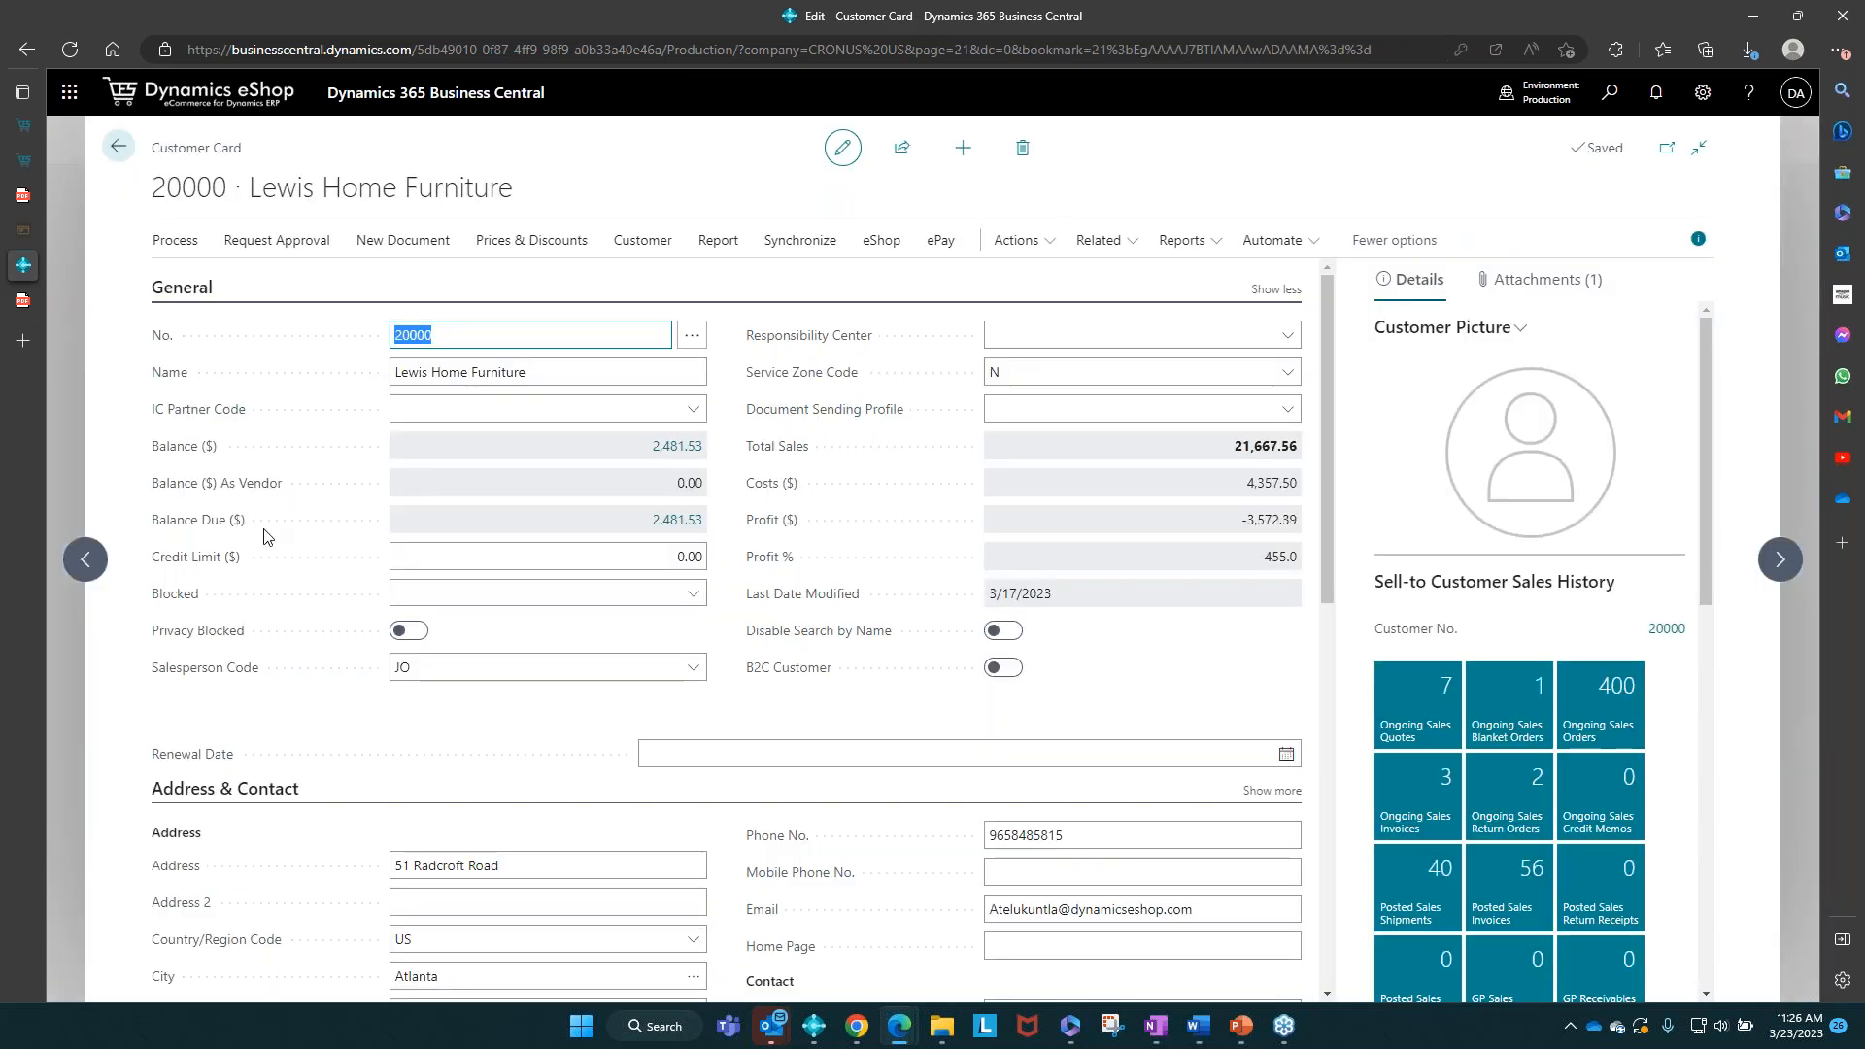
Step: View the customer's ePay Profiles and return to the customer card
{"action": "left_click", "coordinate": [935, 256]}
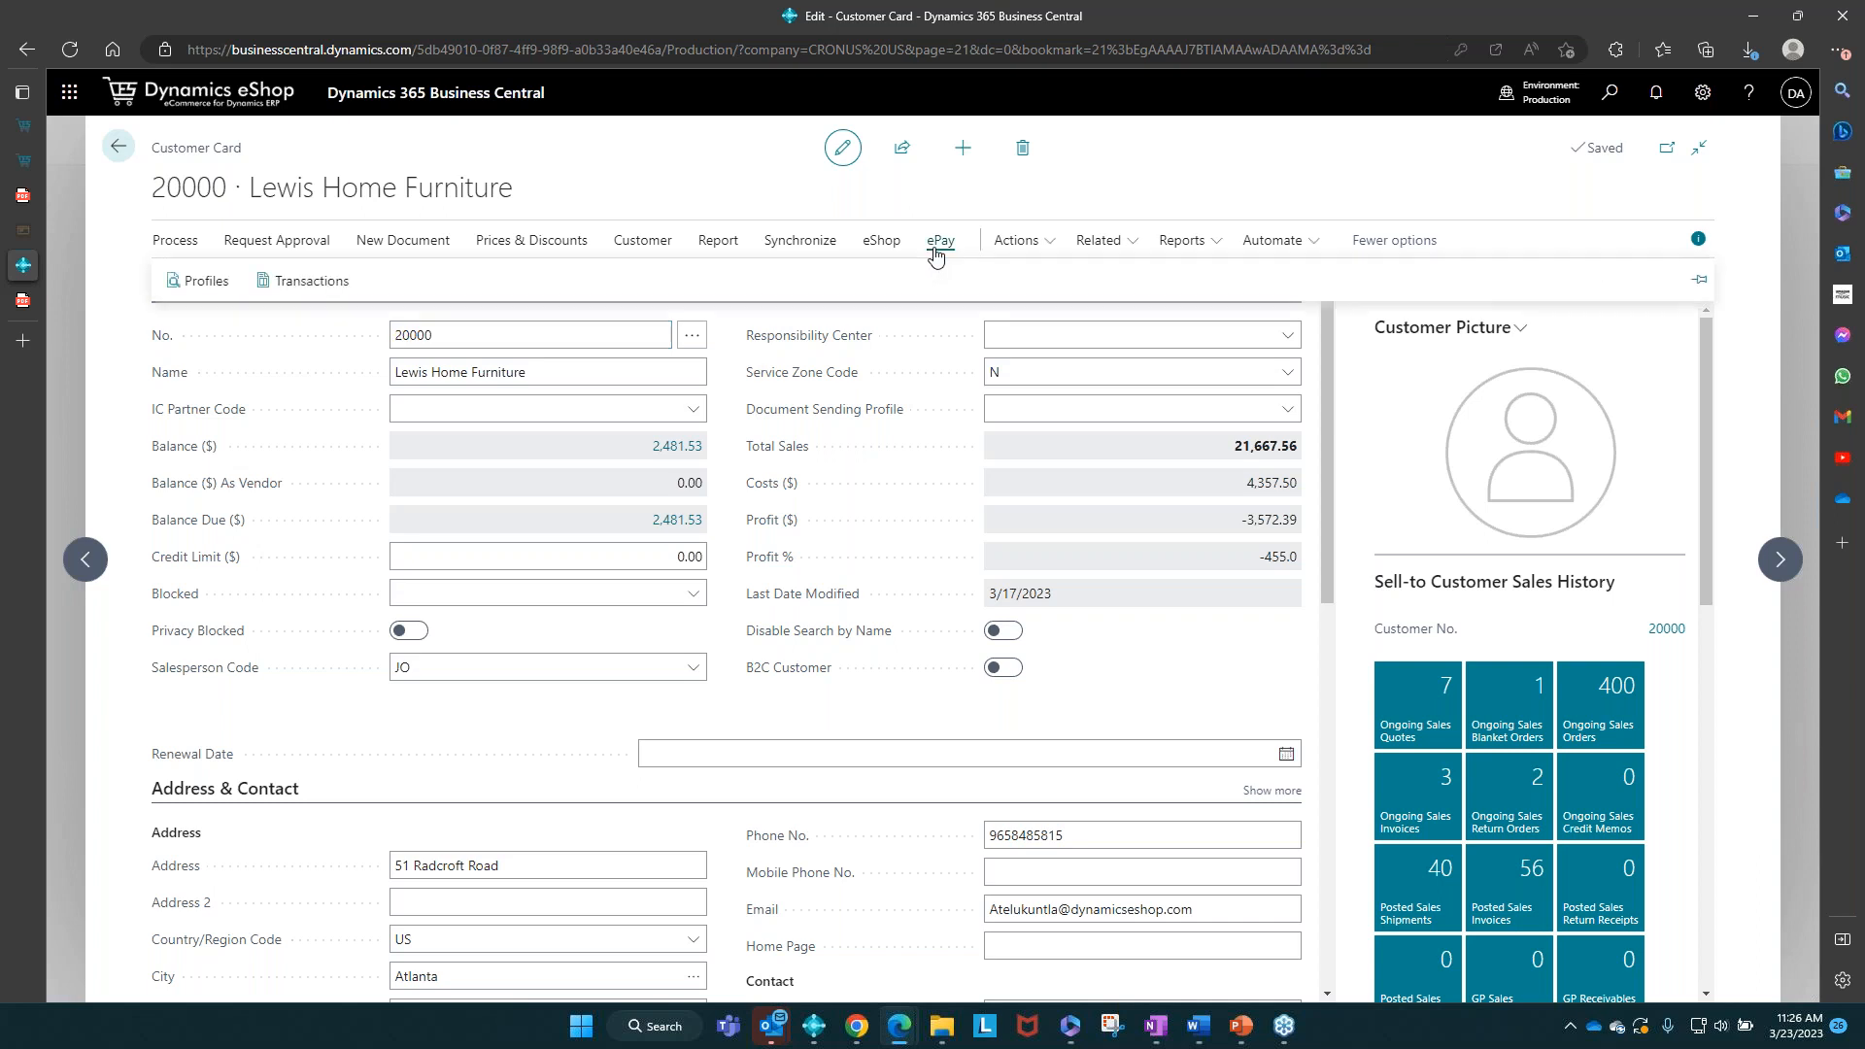
{"action": "left_click", "coordinate": [201, 302]}
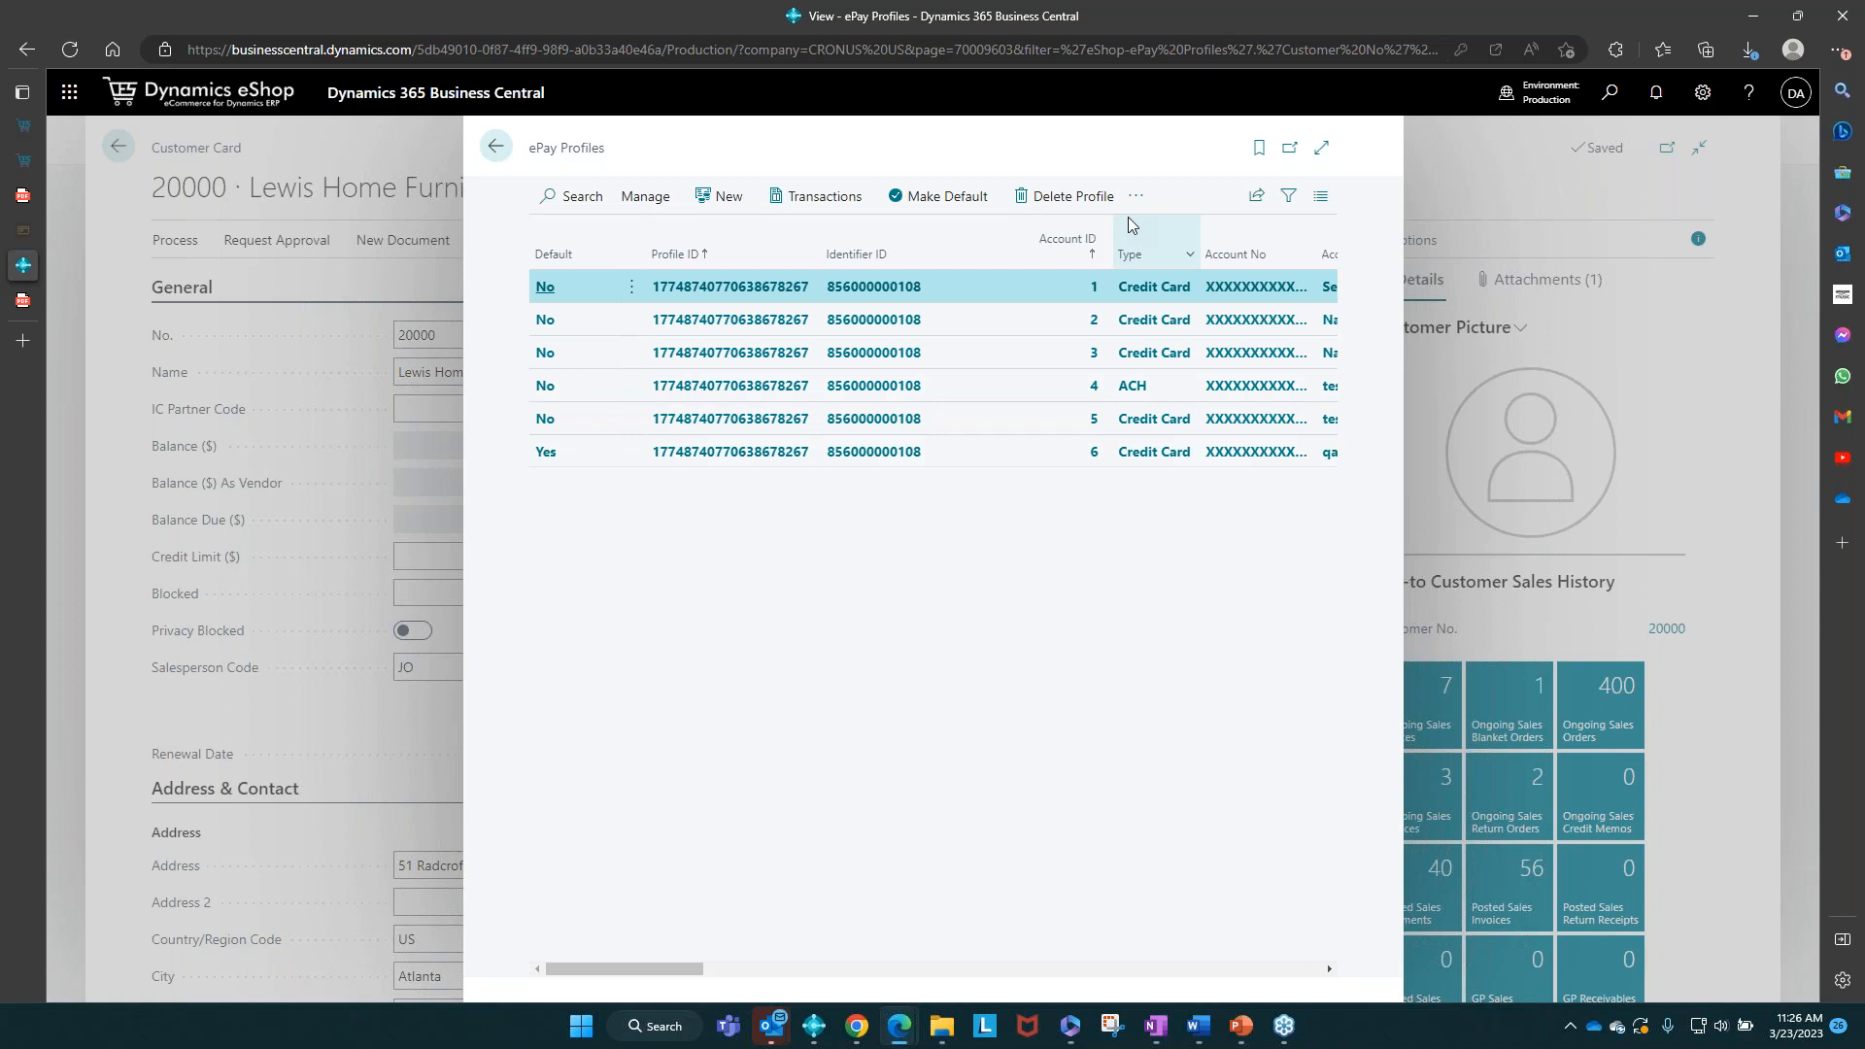
{"action": "key", "text": "Escape"}
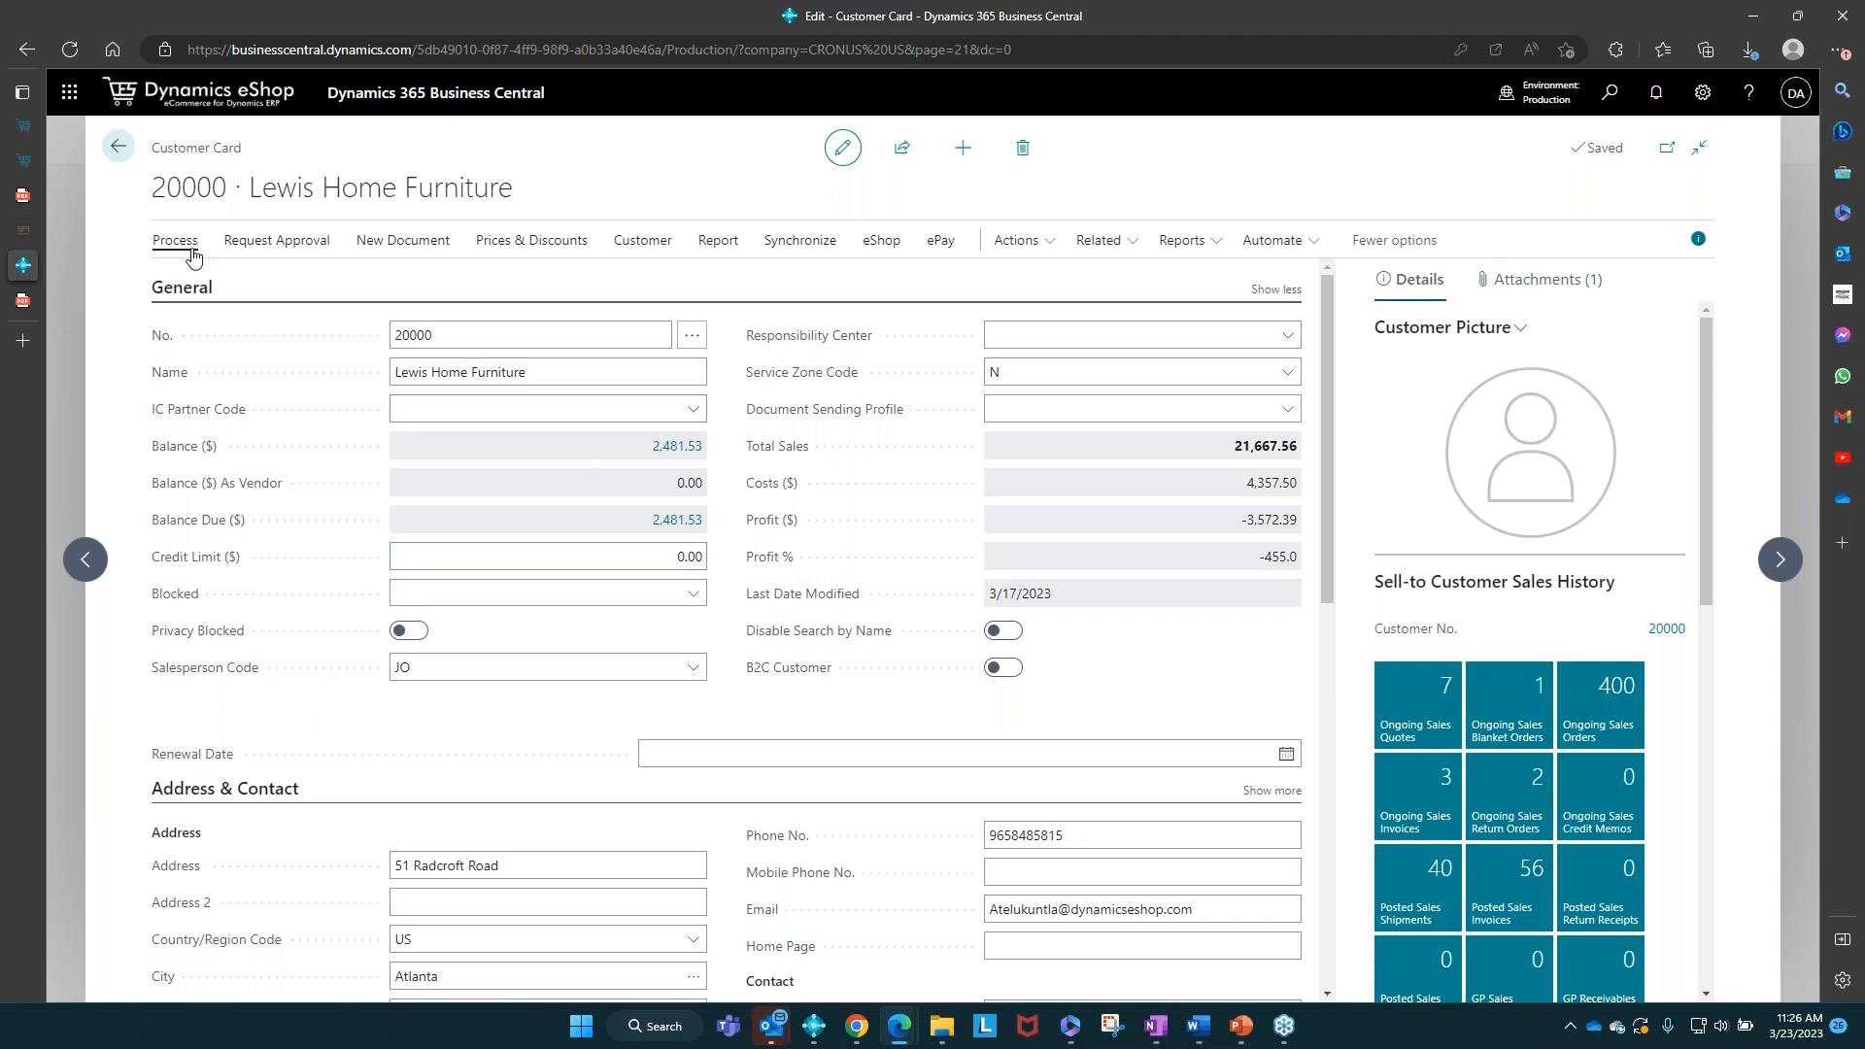
Step: Create a new sales order for Lewis Home Furniture from the customer card
{"action": "left_click", "coordinate": [372, 243]}
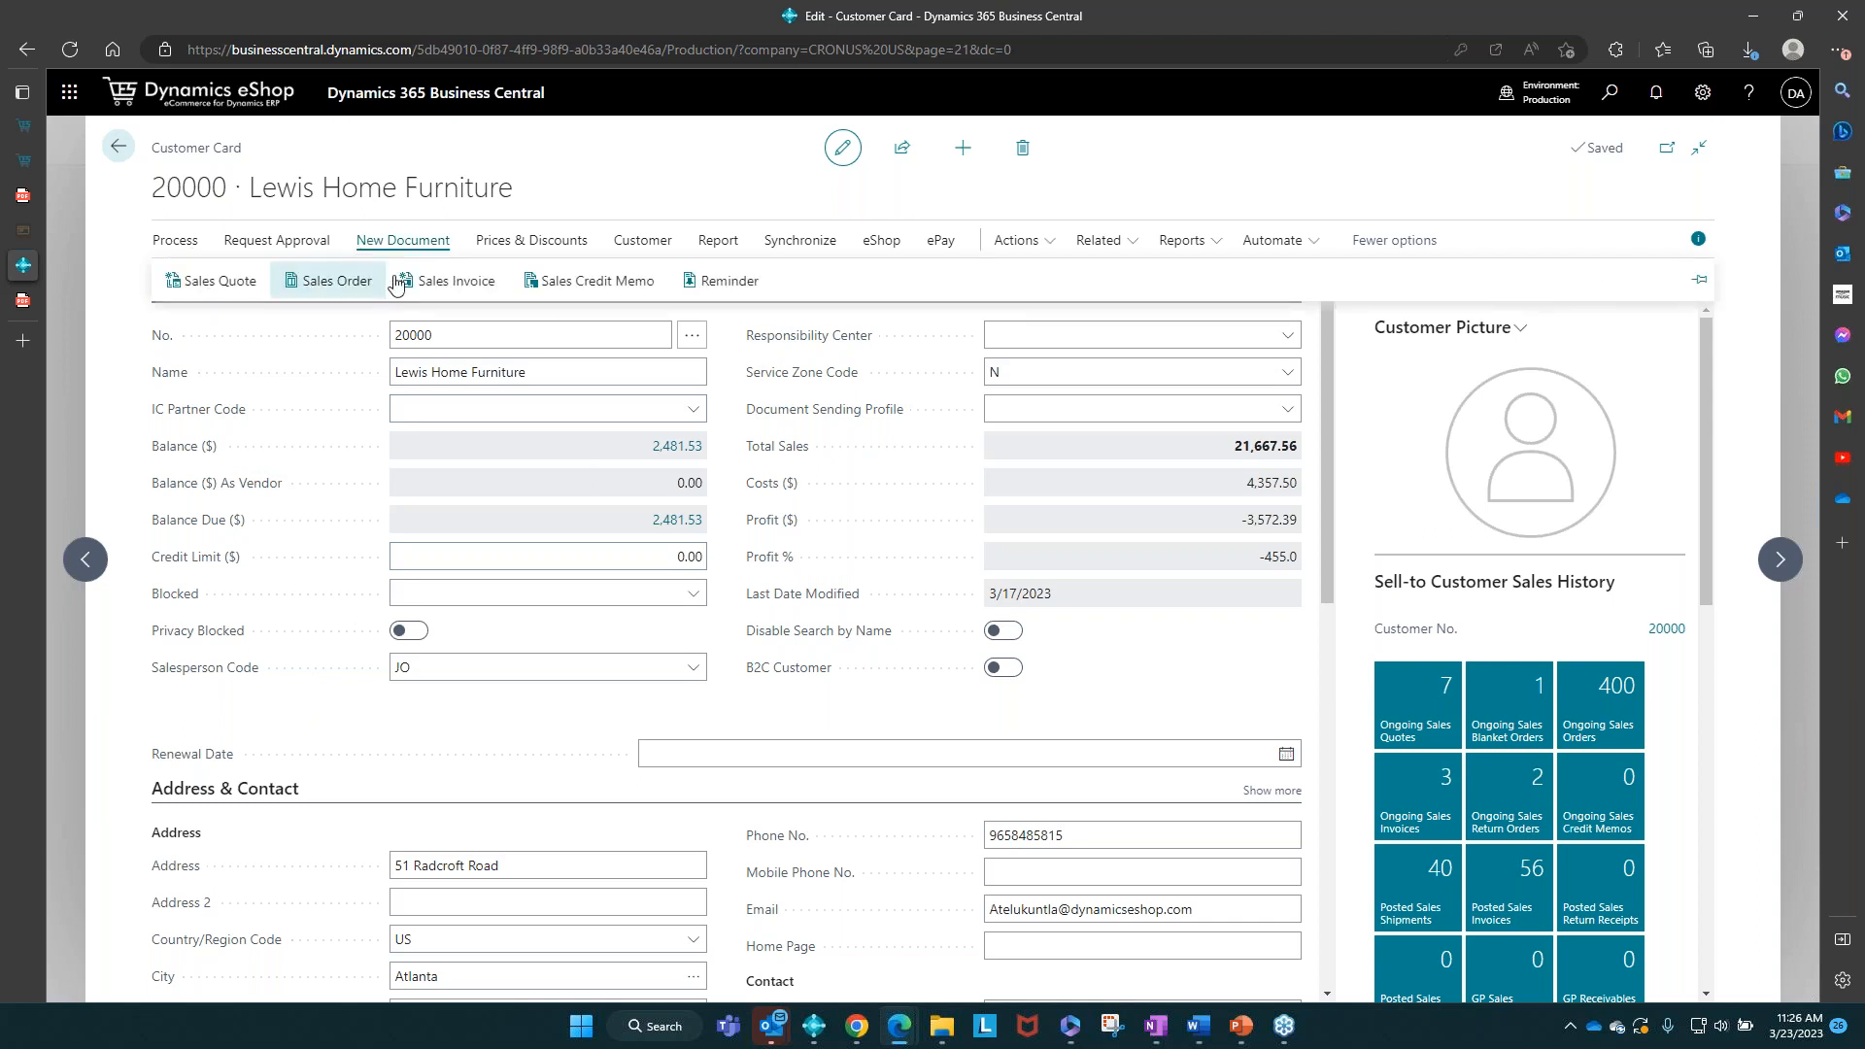
{"action": "left_click", "coordinate": [328, 282]}
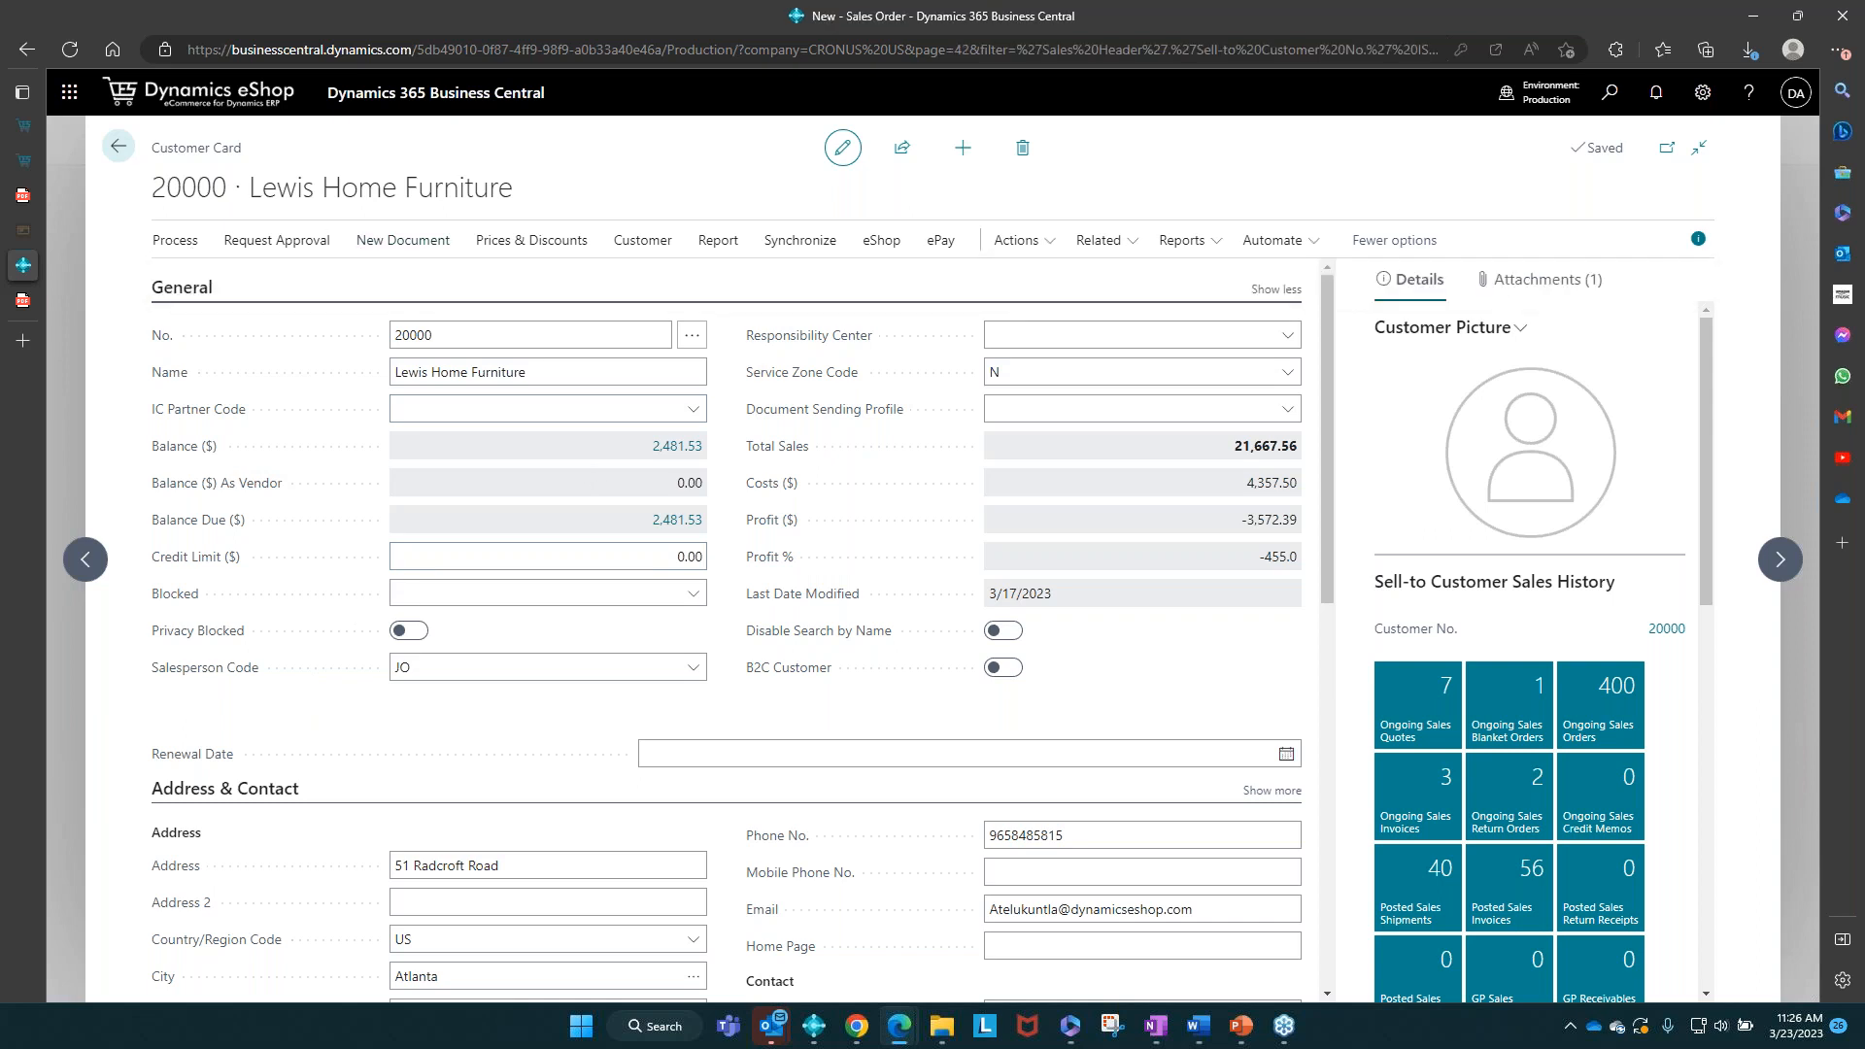
{"action": "left_click", "coordinate": [432, 382]}
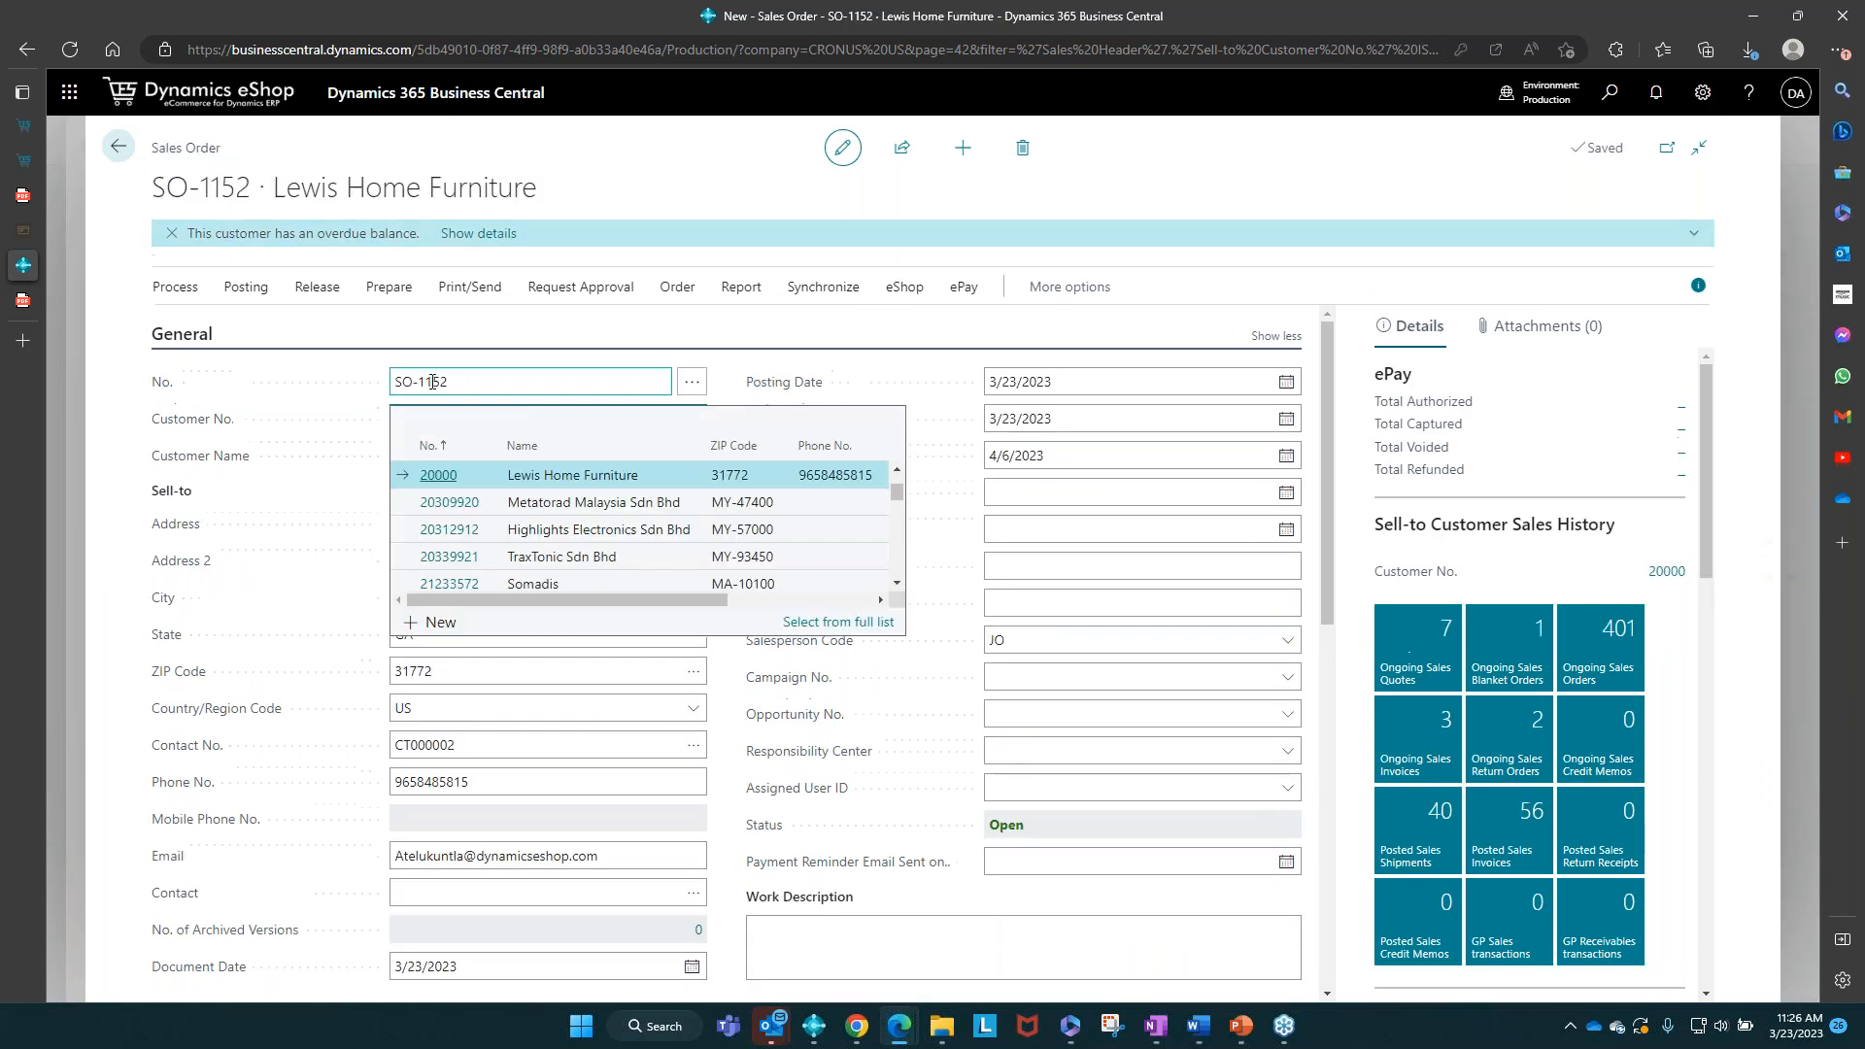
{"action": "left_click", "coordinate": [328, 494]}
Step: Add item 1000, Bicycle, to the sales order lines with a quantity of 1
{"action": "scroll", "coordinate": [326, 496], "scroll_direction": "down", "scroll_amount": 3}
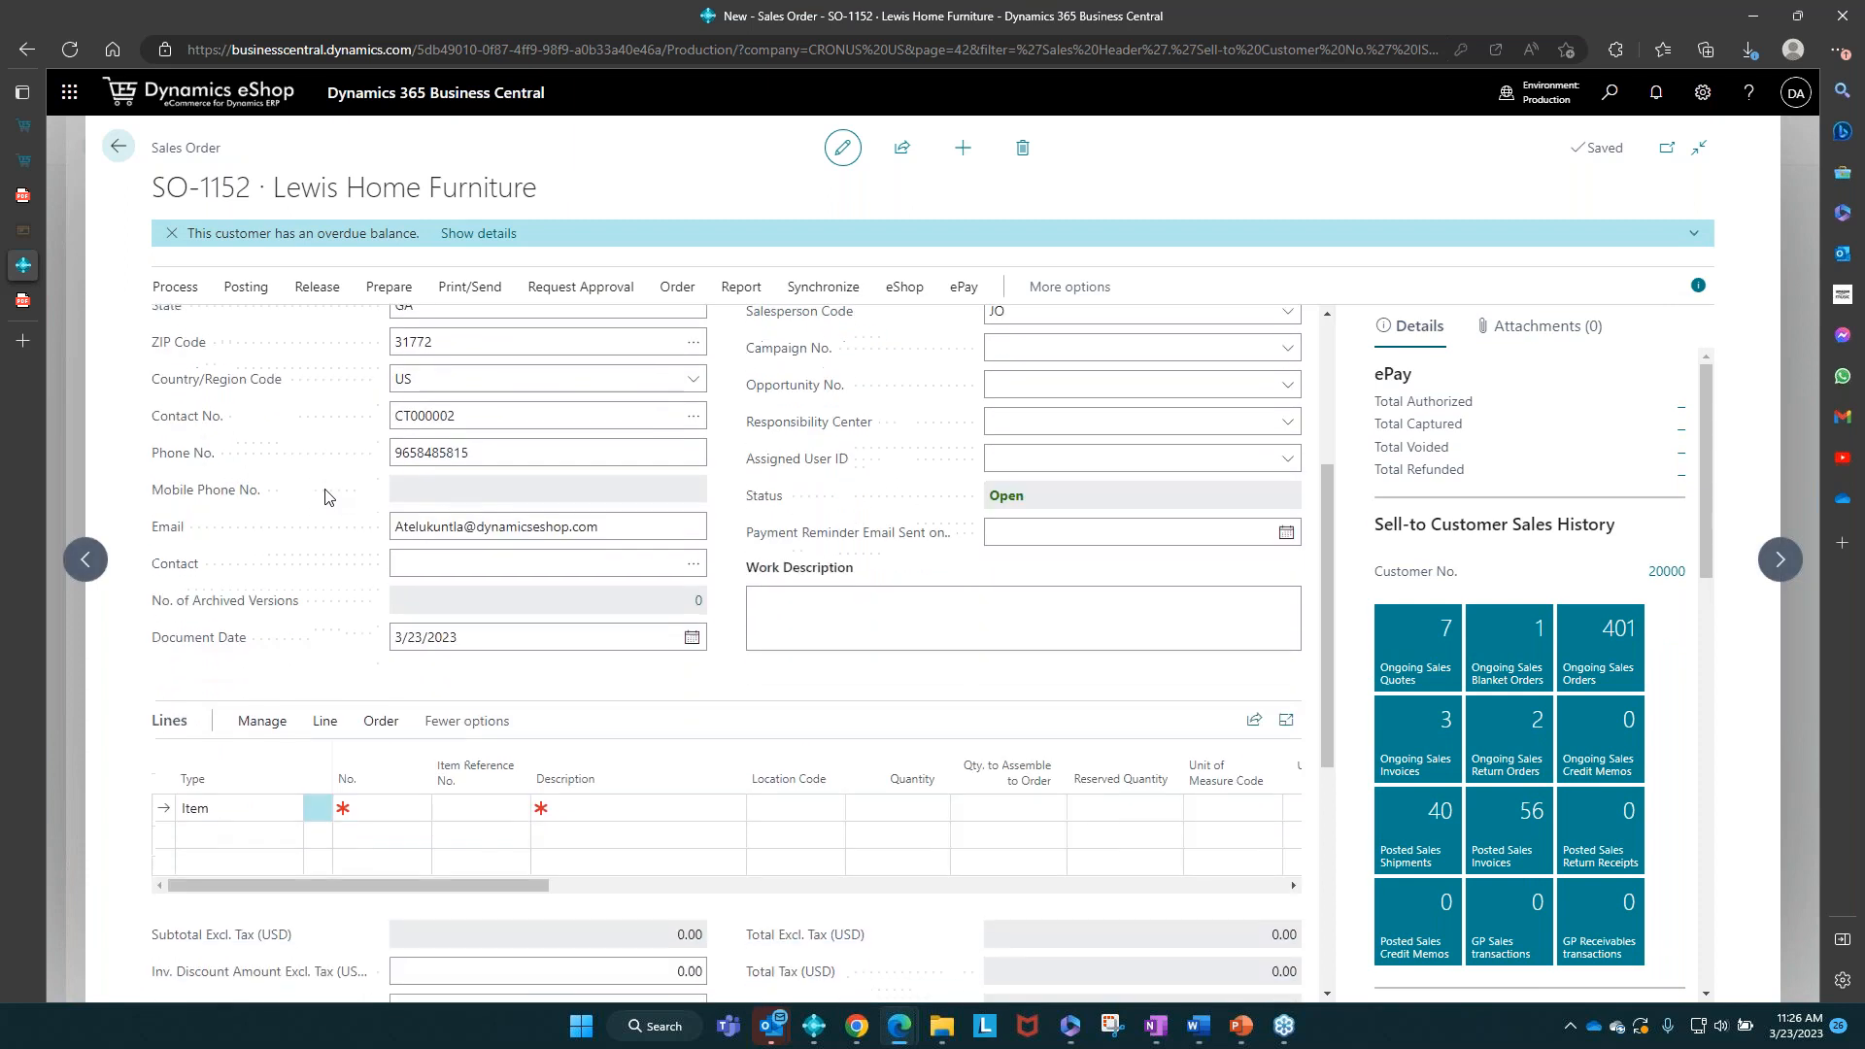
{"action": "left_click", "coordinate": [349, 785]}
{"action": "type", "text": "1000"}
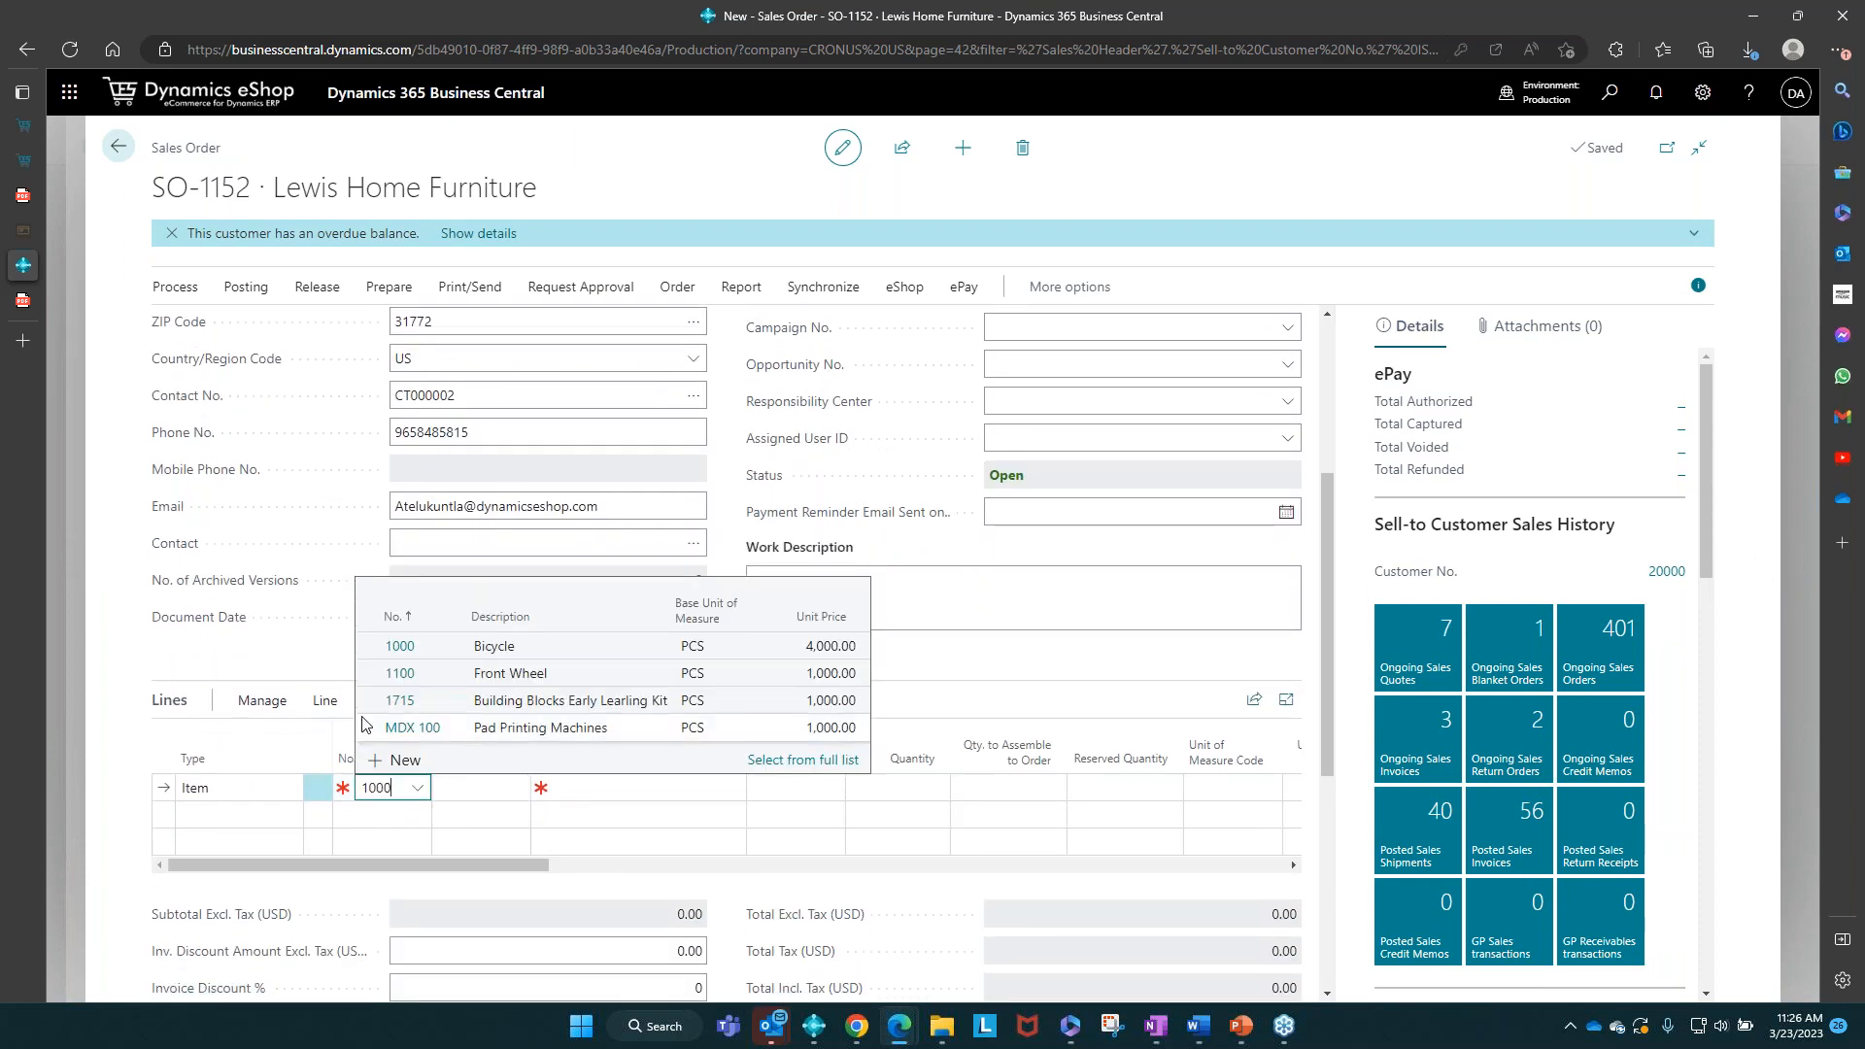
{"action": "left_click", "coordinate": [407, 654]}
{"action": "key", "text": "Tab"}
{"action": "key", "text": "Tab"}
{"action": "key", "text": "Tab"}
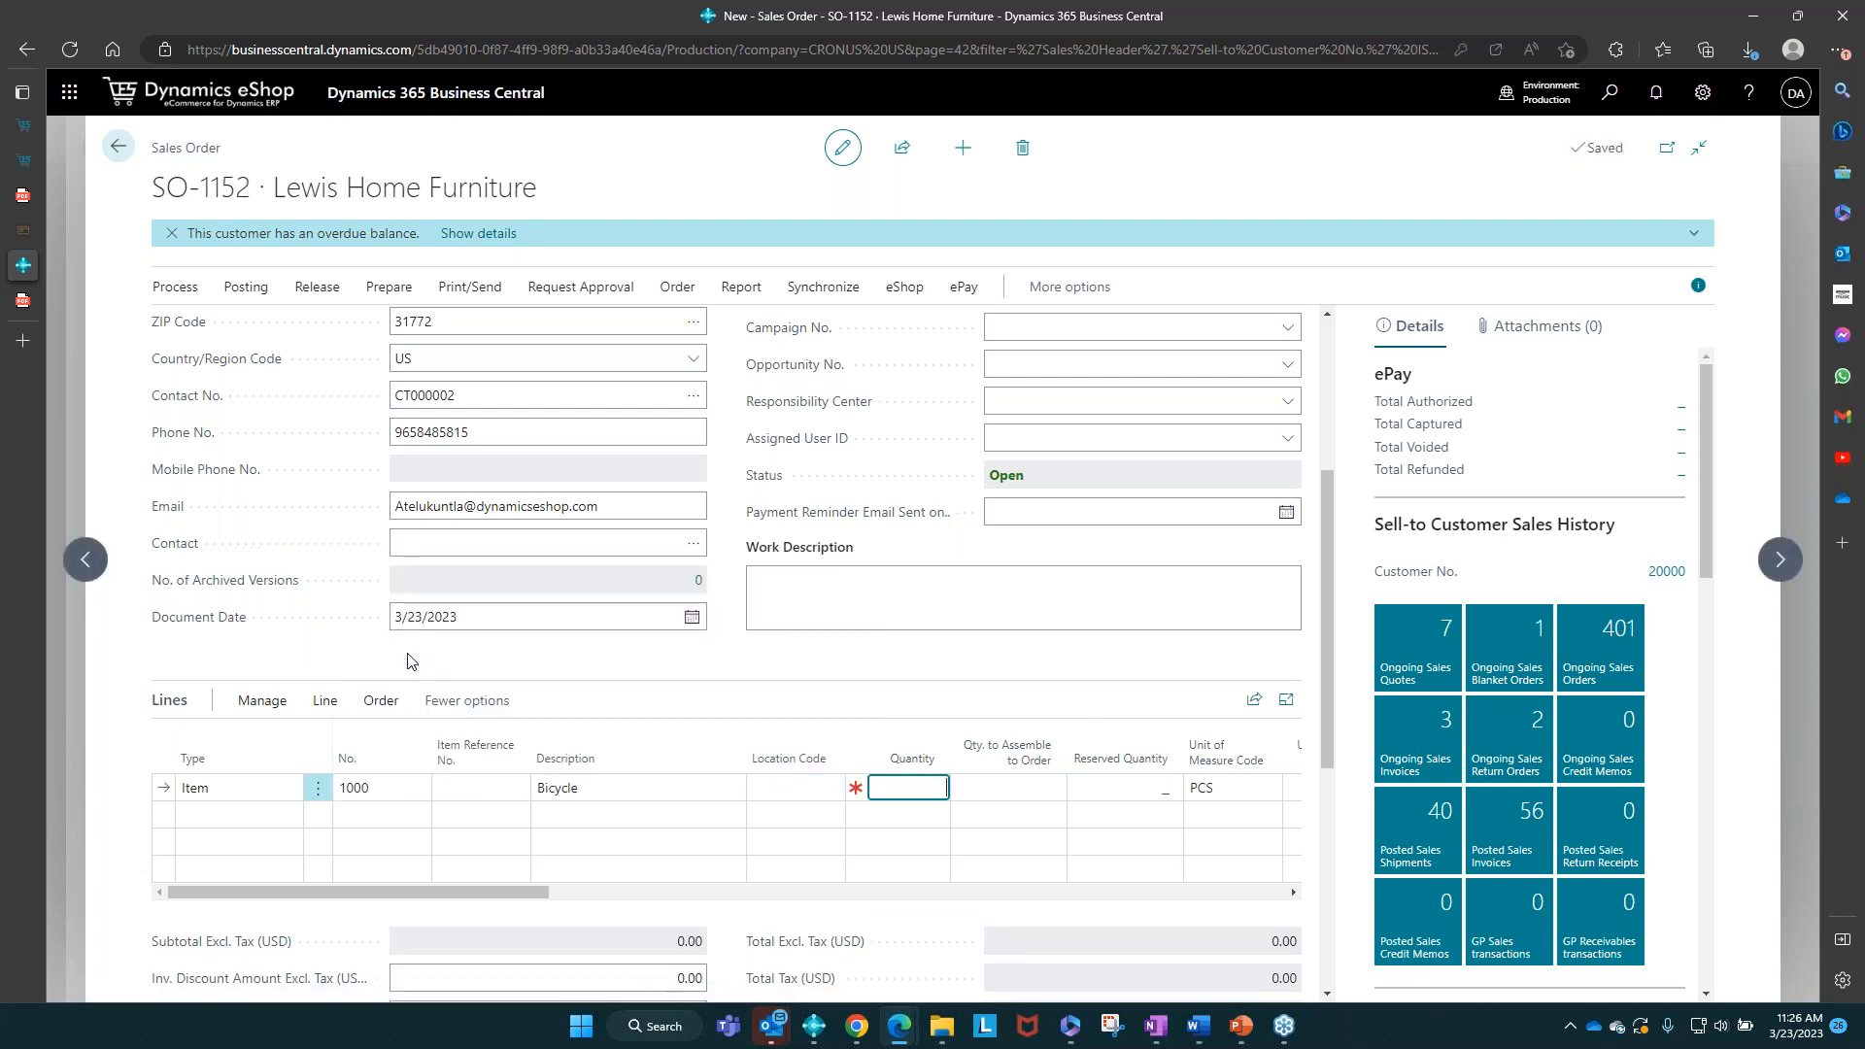
{"action": "type", "text": "1"}
{"action": "key", "text": "Tab"}
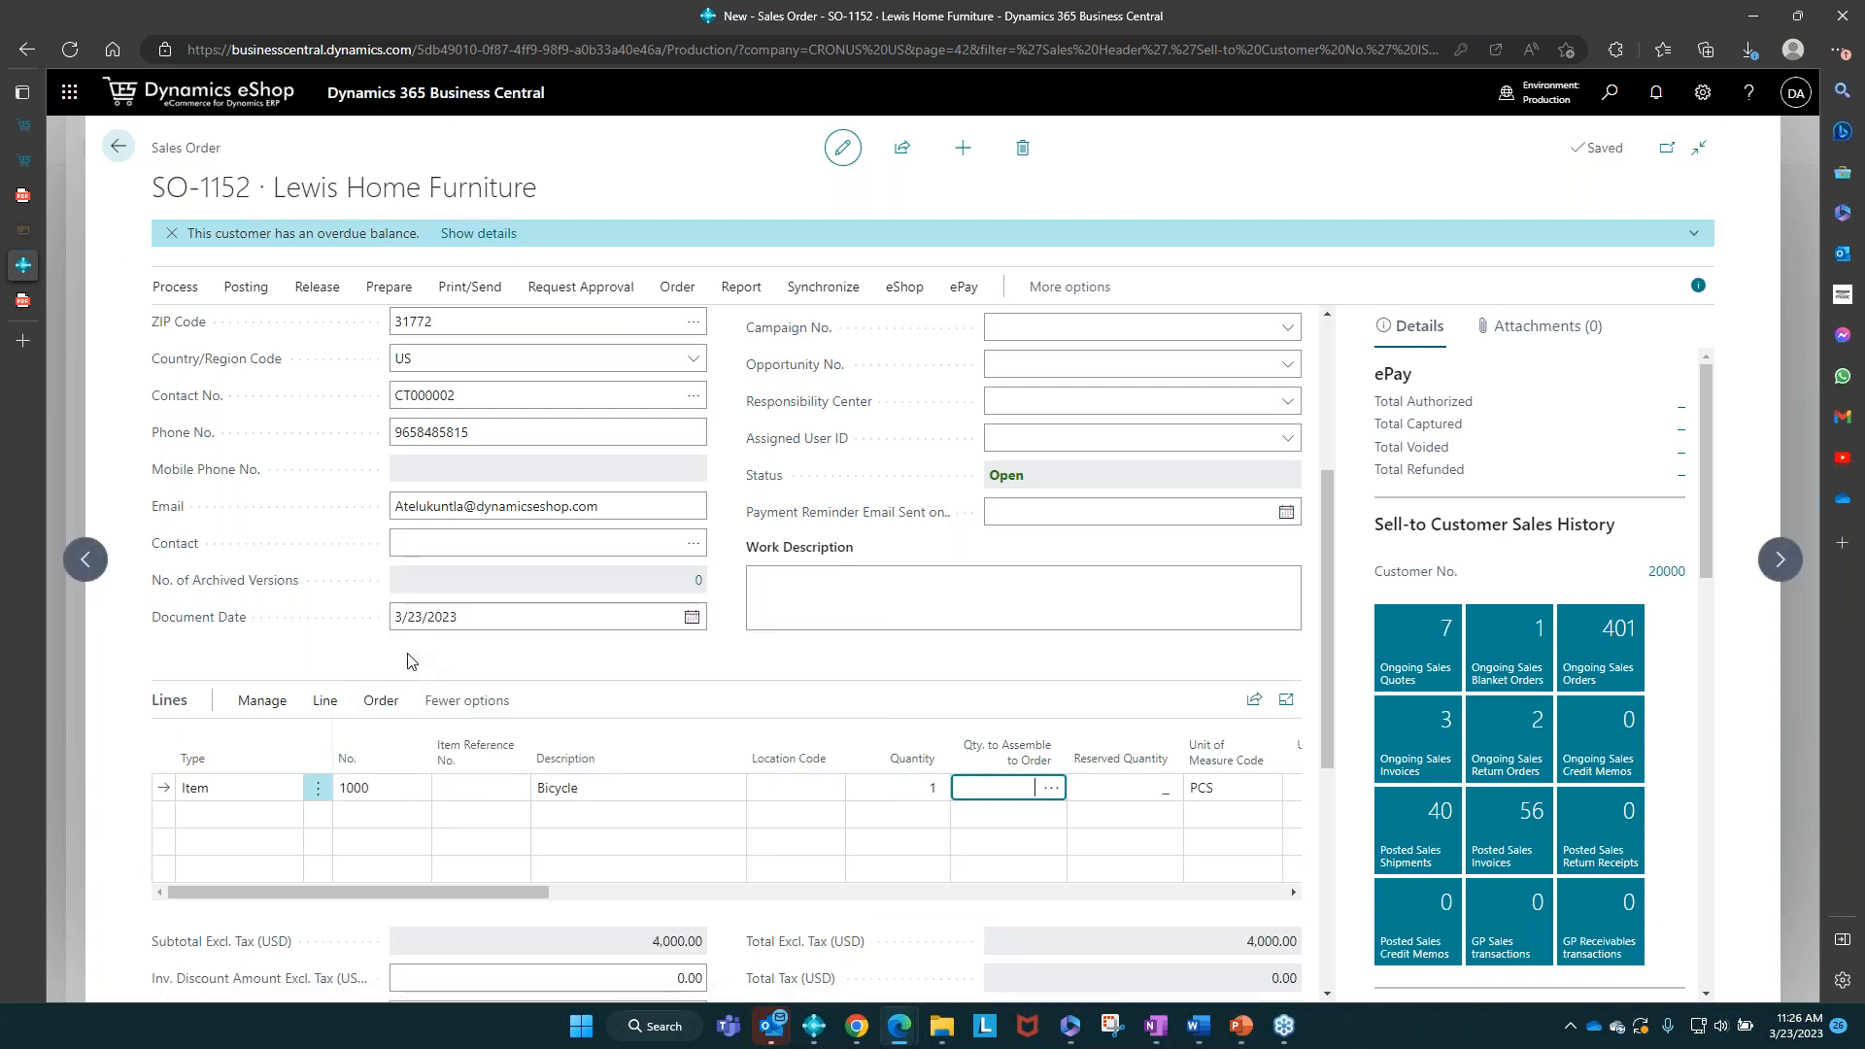
Step: Commit the Bicycle line and release the sales order for payment authorization
{"action": "key", "text": "Down"}
{"action": "key", "text": "Up"}
{"action": "left_click", "coordinate": [318, 286]}
{"action": "left_click", "coordinate": [223, 334]}
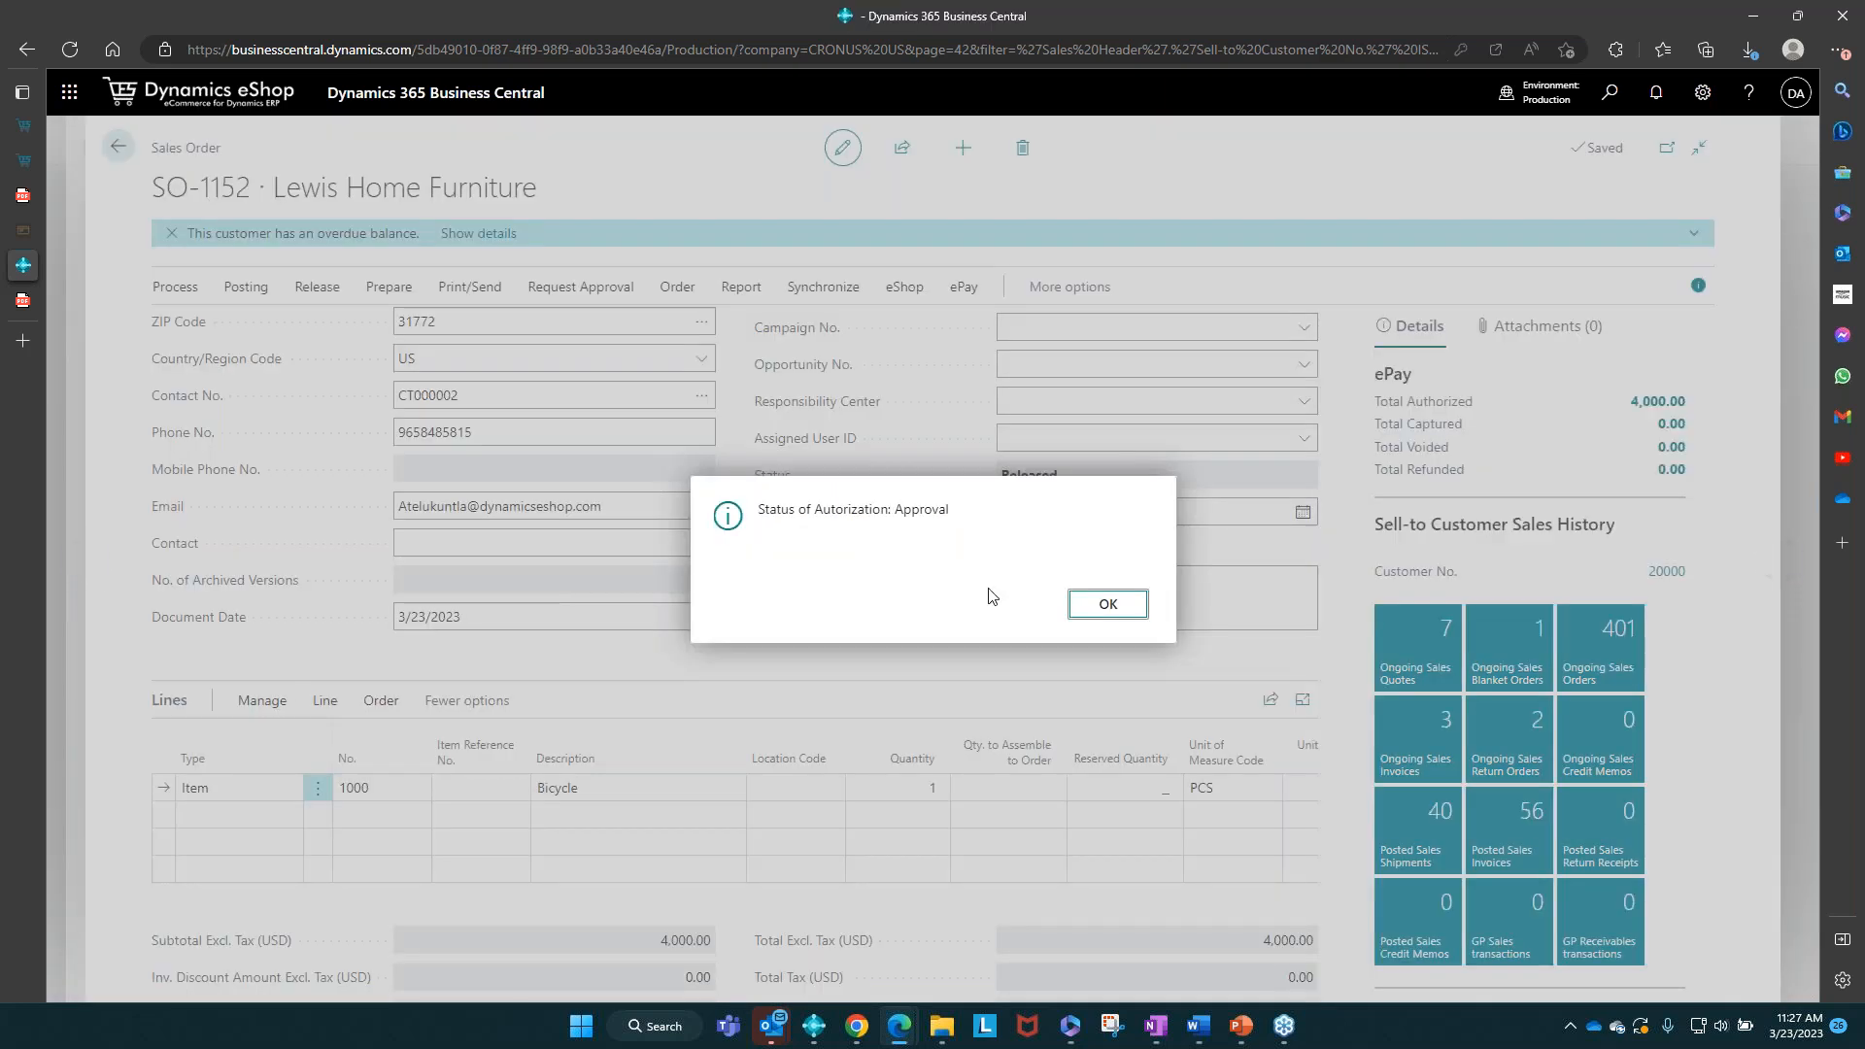
Step: Dismiss the authorization status message and browse the customer's posted sales invoices from the sales order's sales history
{"action": "left_click", "coordinate": [1124, 606]}
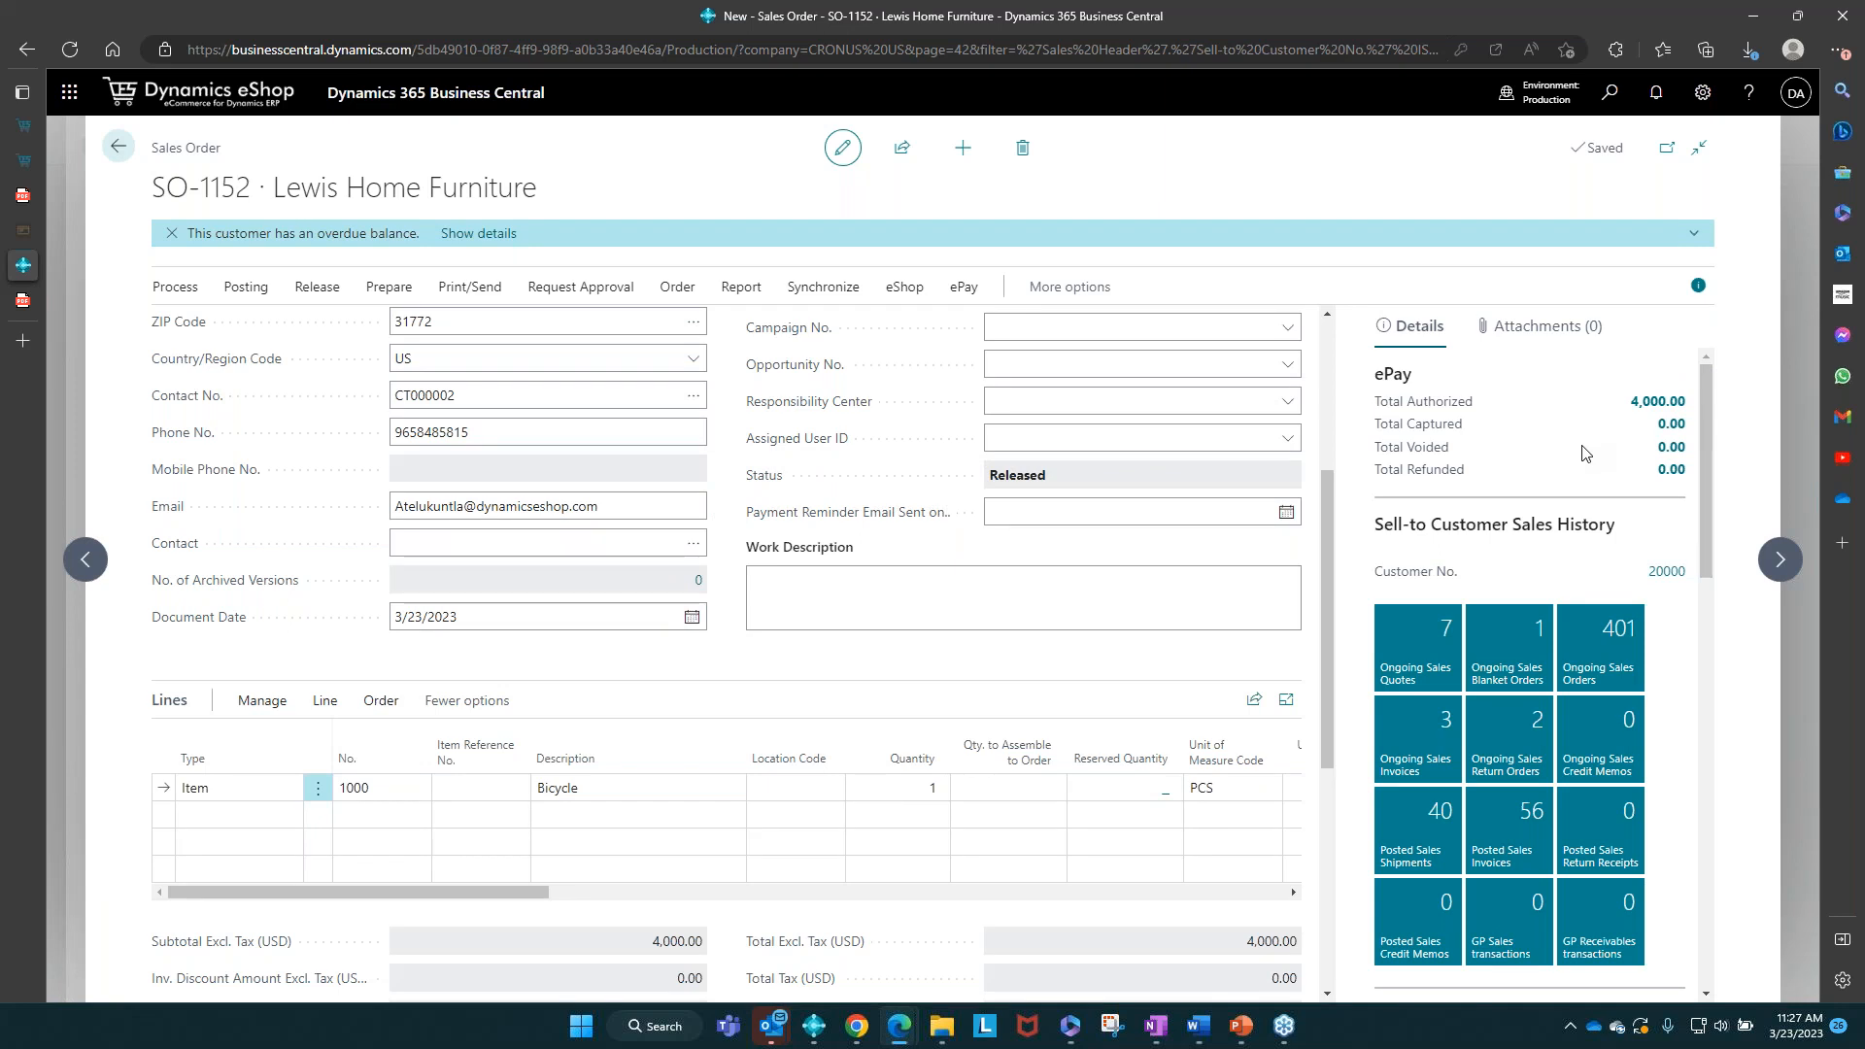
{"action": "left_click", "coordinate": [1175, 627]}
{"action": "left_click", "coordinate": [1532, 857]}
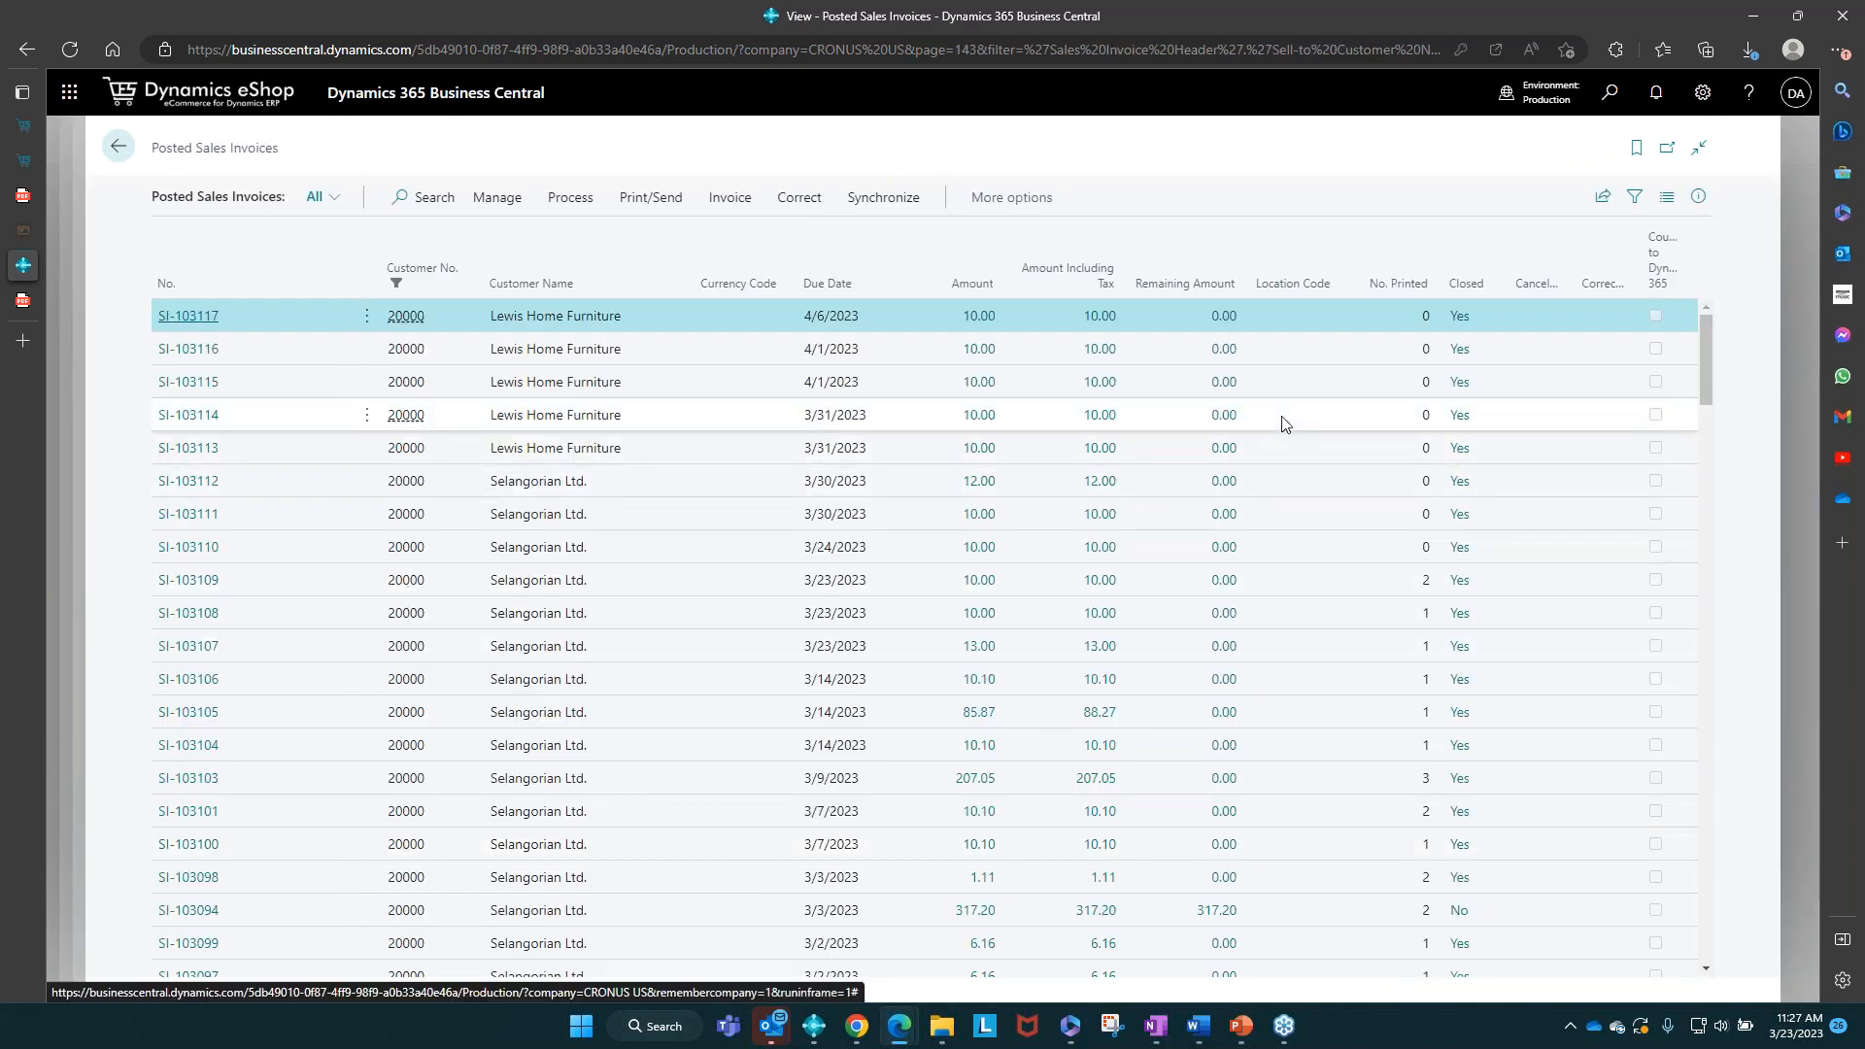
{"action": "scroll", "coordinate": [1272, 716], "scroll_direction": "down", "scroll_amount": 5}
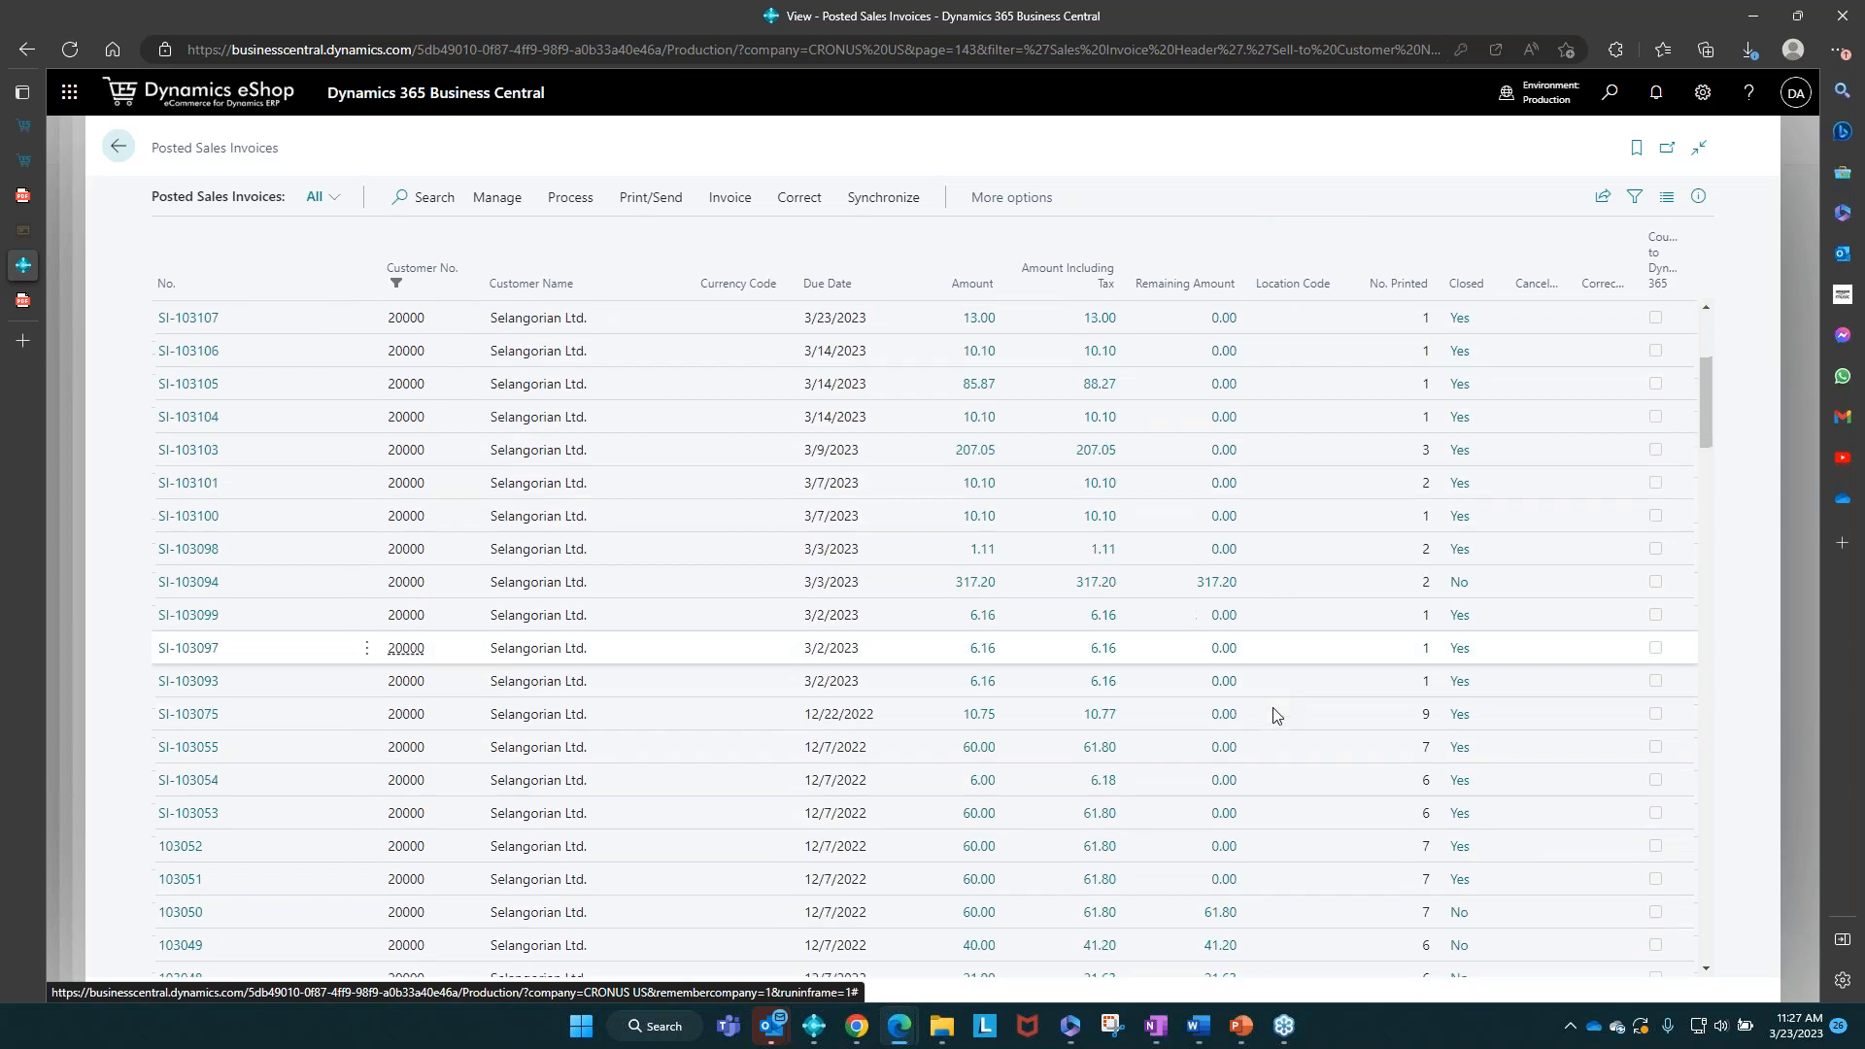
{"action": "scroll", "coordinate": [1276, 716], "scroll_direction": "down", "scroll_amount": 3}
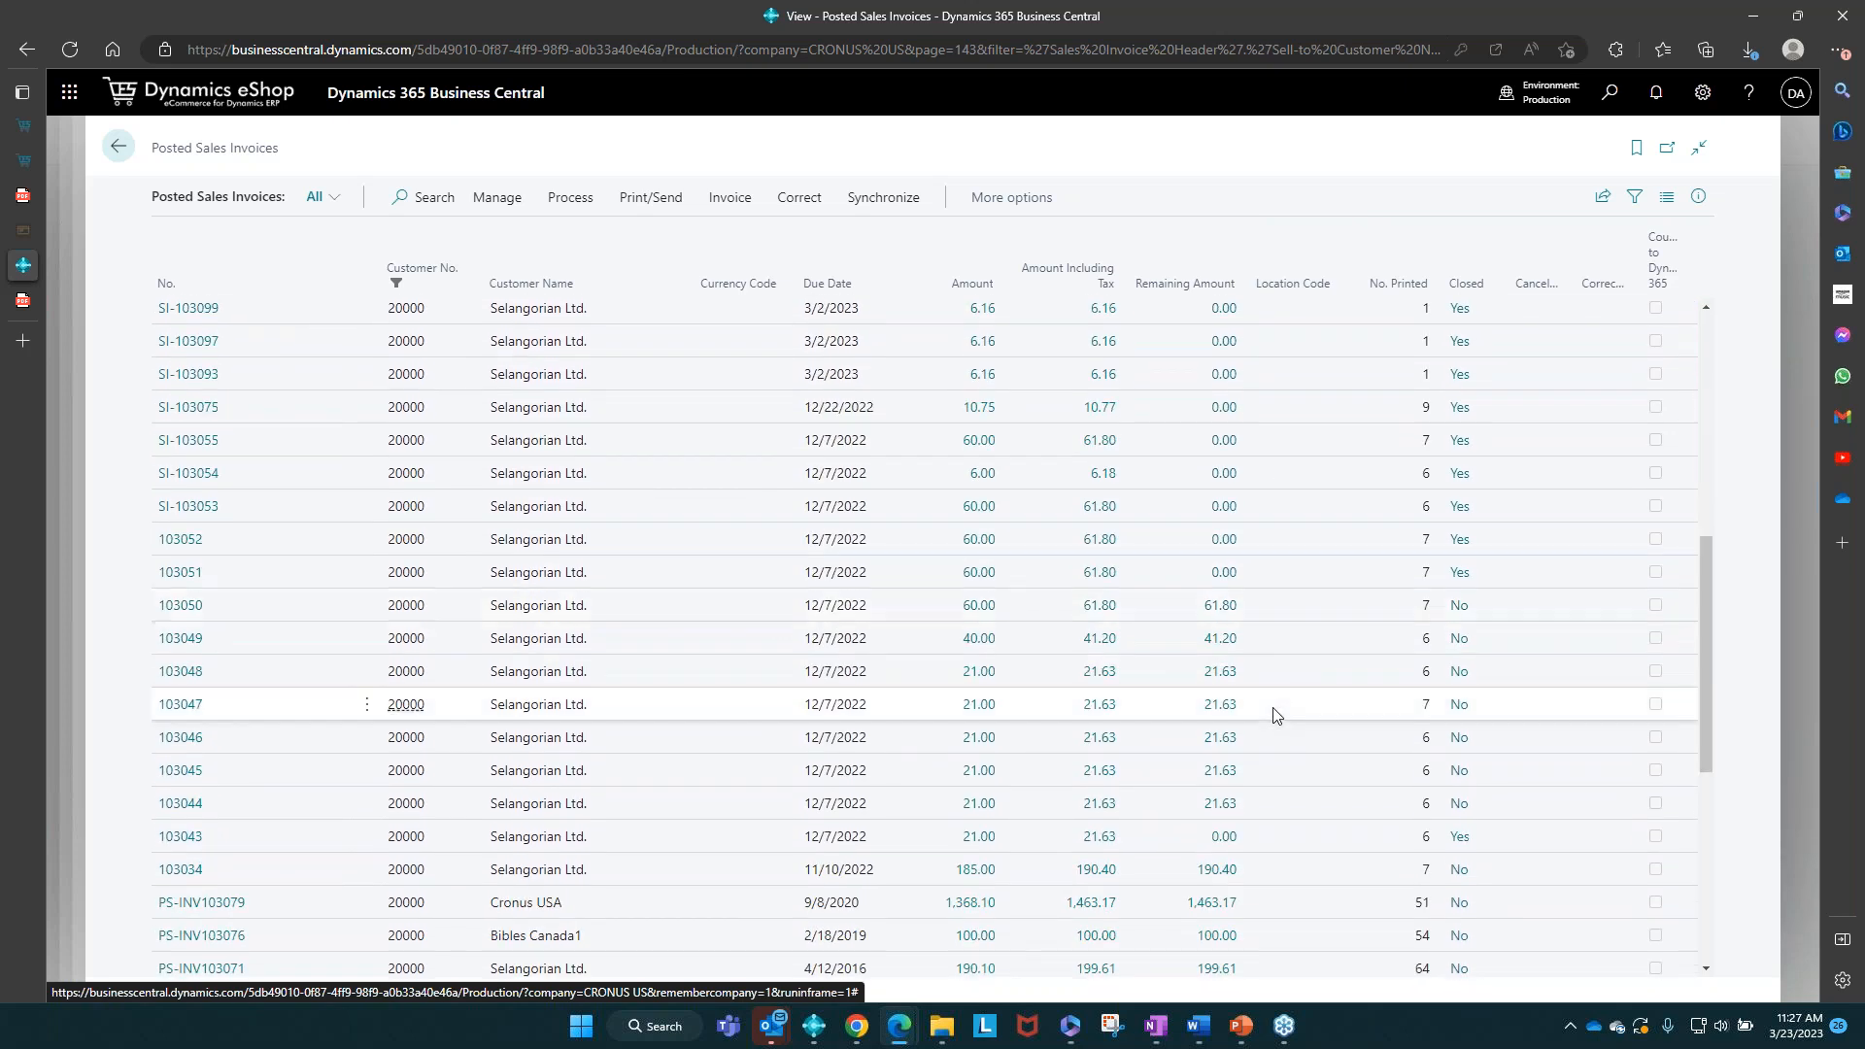
{"action": "key", "text": "Escape"}
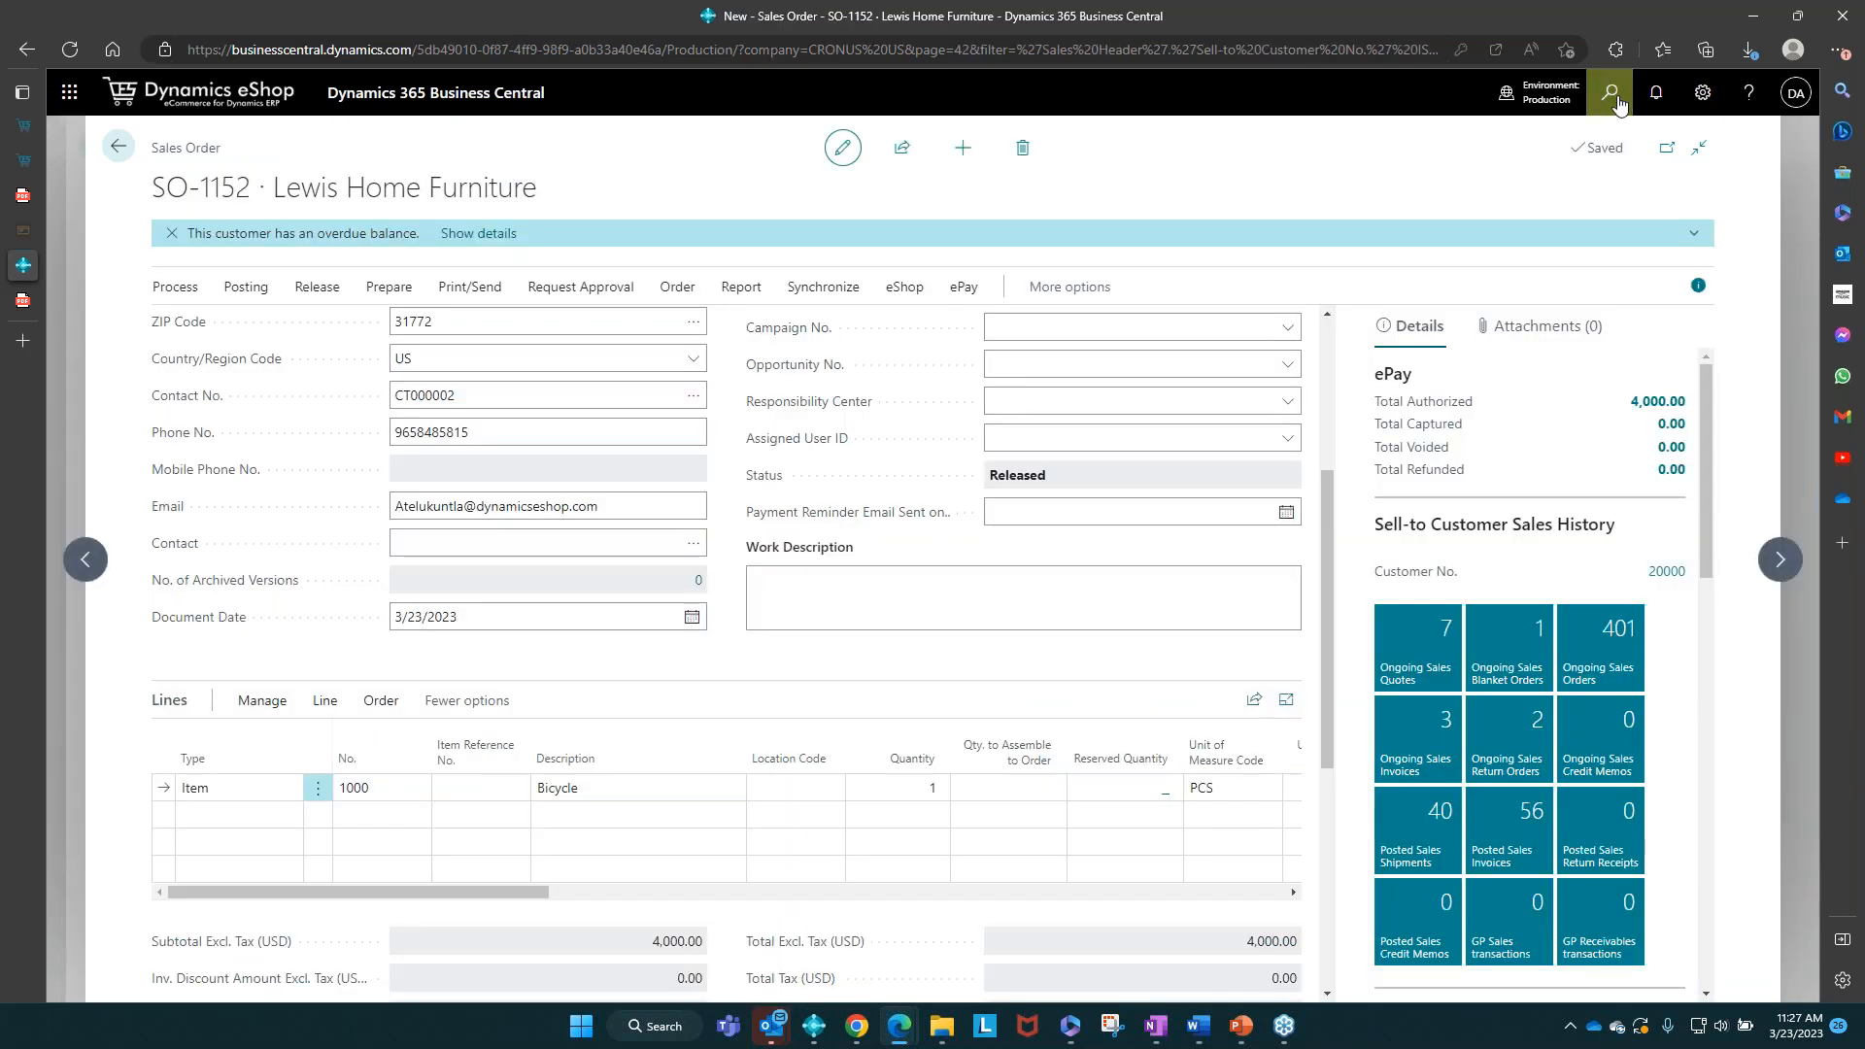
Step: Find the ePay Setup page, turn off automatic capture in its Defaults section, and close the page
{"action": "left_click", "coordinate": [1614, 97]}
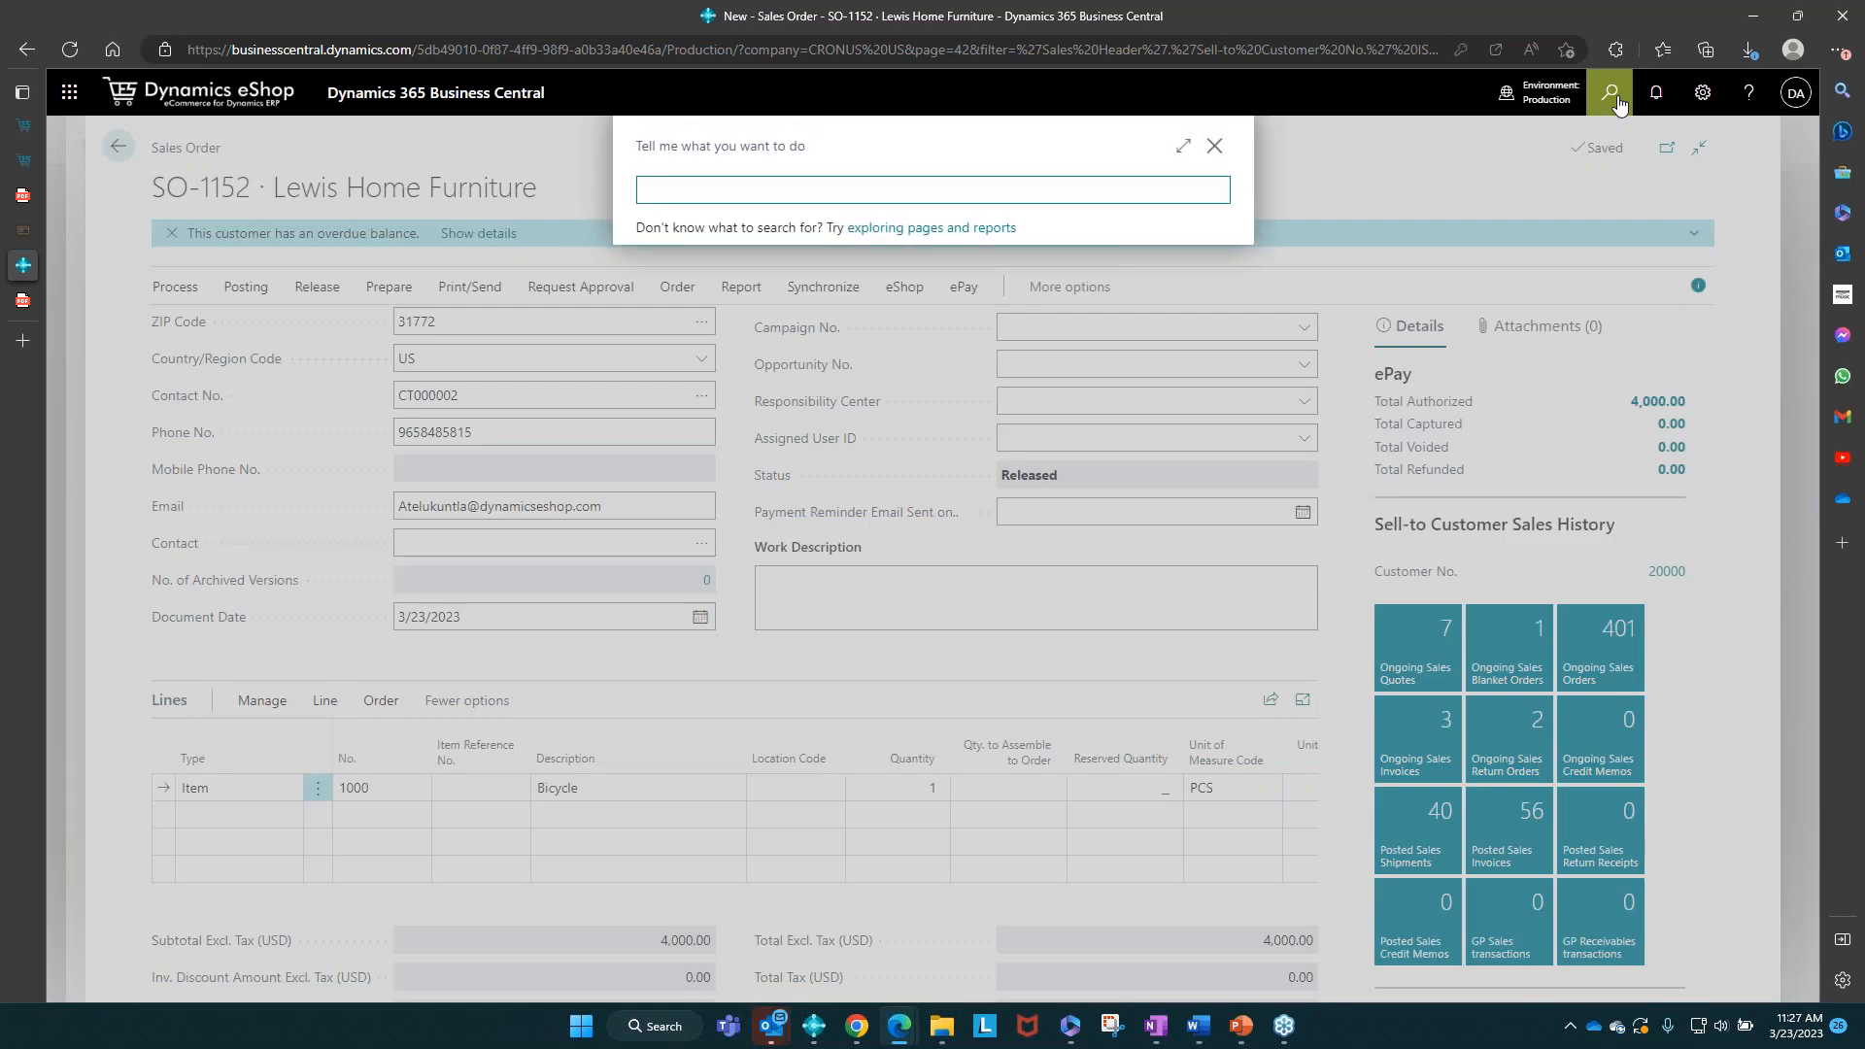
{"action": "type", "text": "epay"}
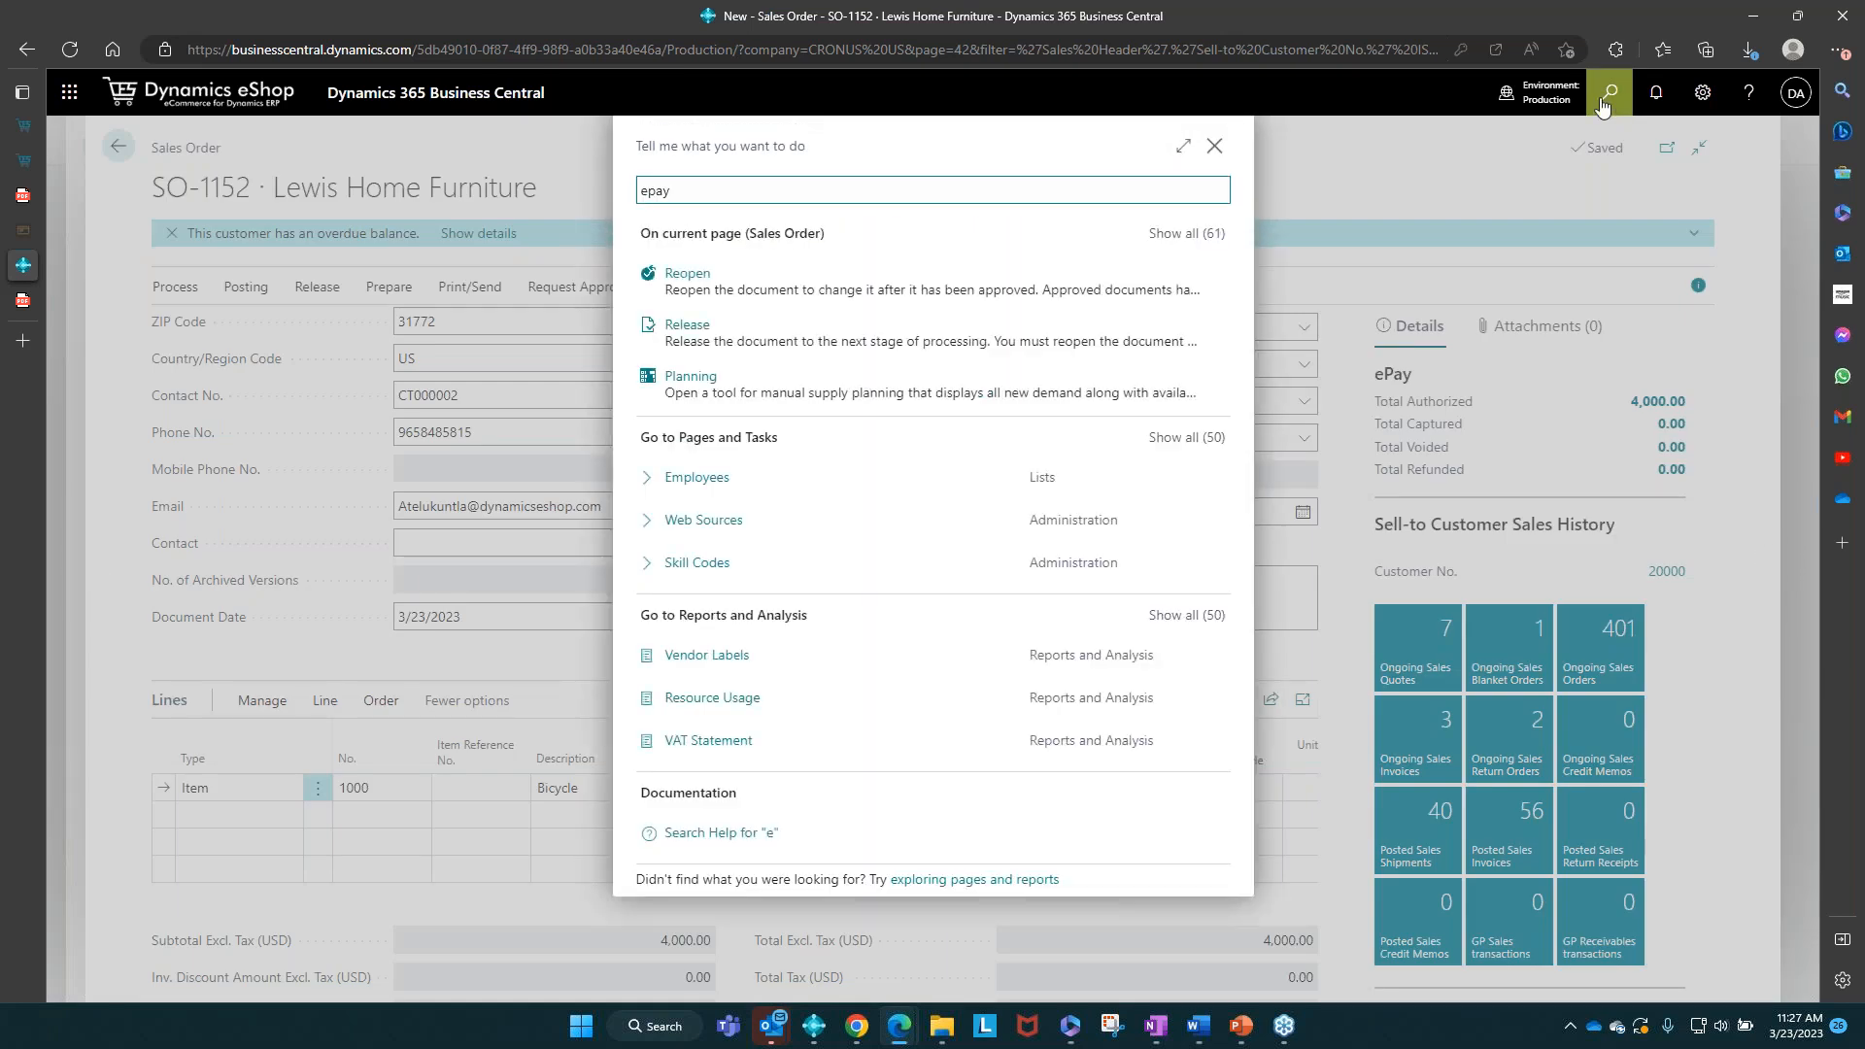
{"action": "left_click", "coordinate": [756, 481]}
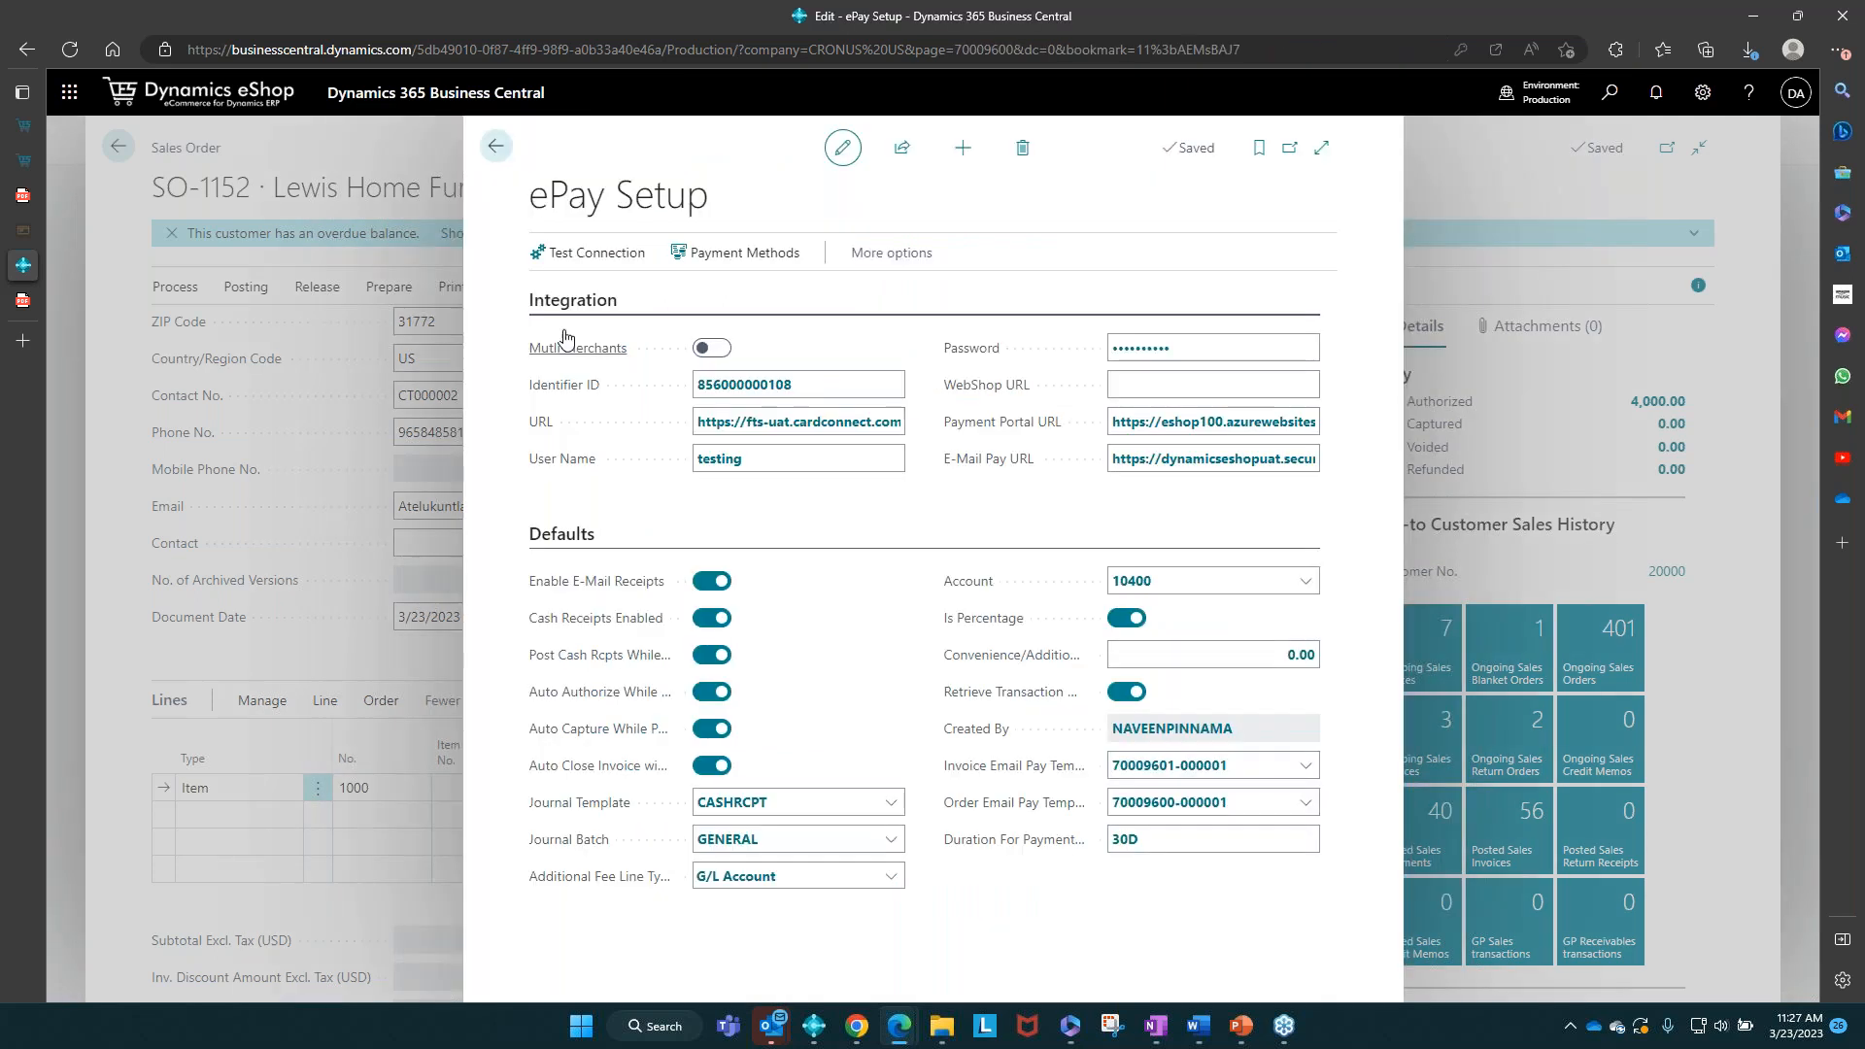
{"action": "left_click", "coordinate": [561, 302]}
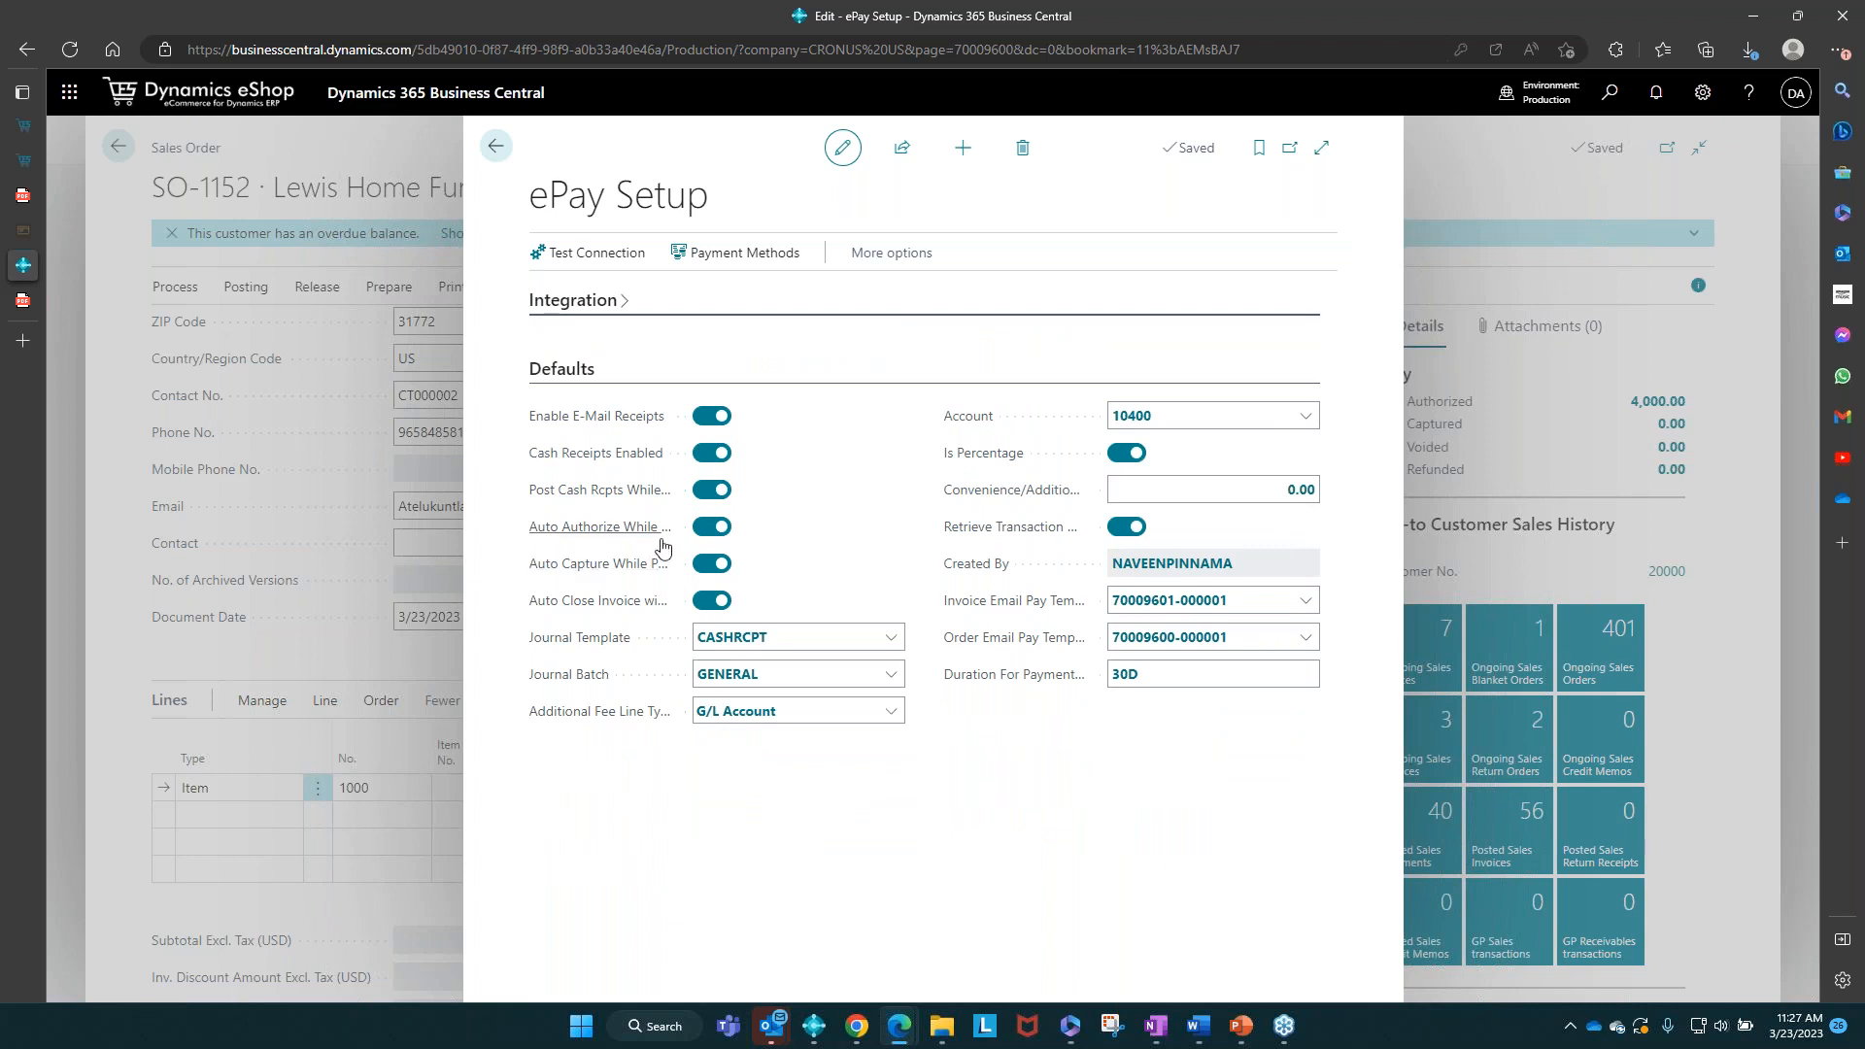
{"action": "mouse_move", "coordinate": [664, 546]}
{"action": "left_click", "coordinate": [712, 563]}
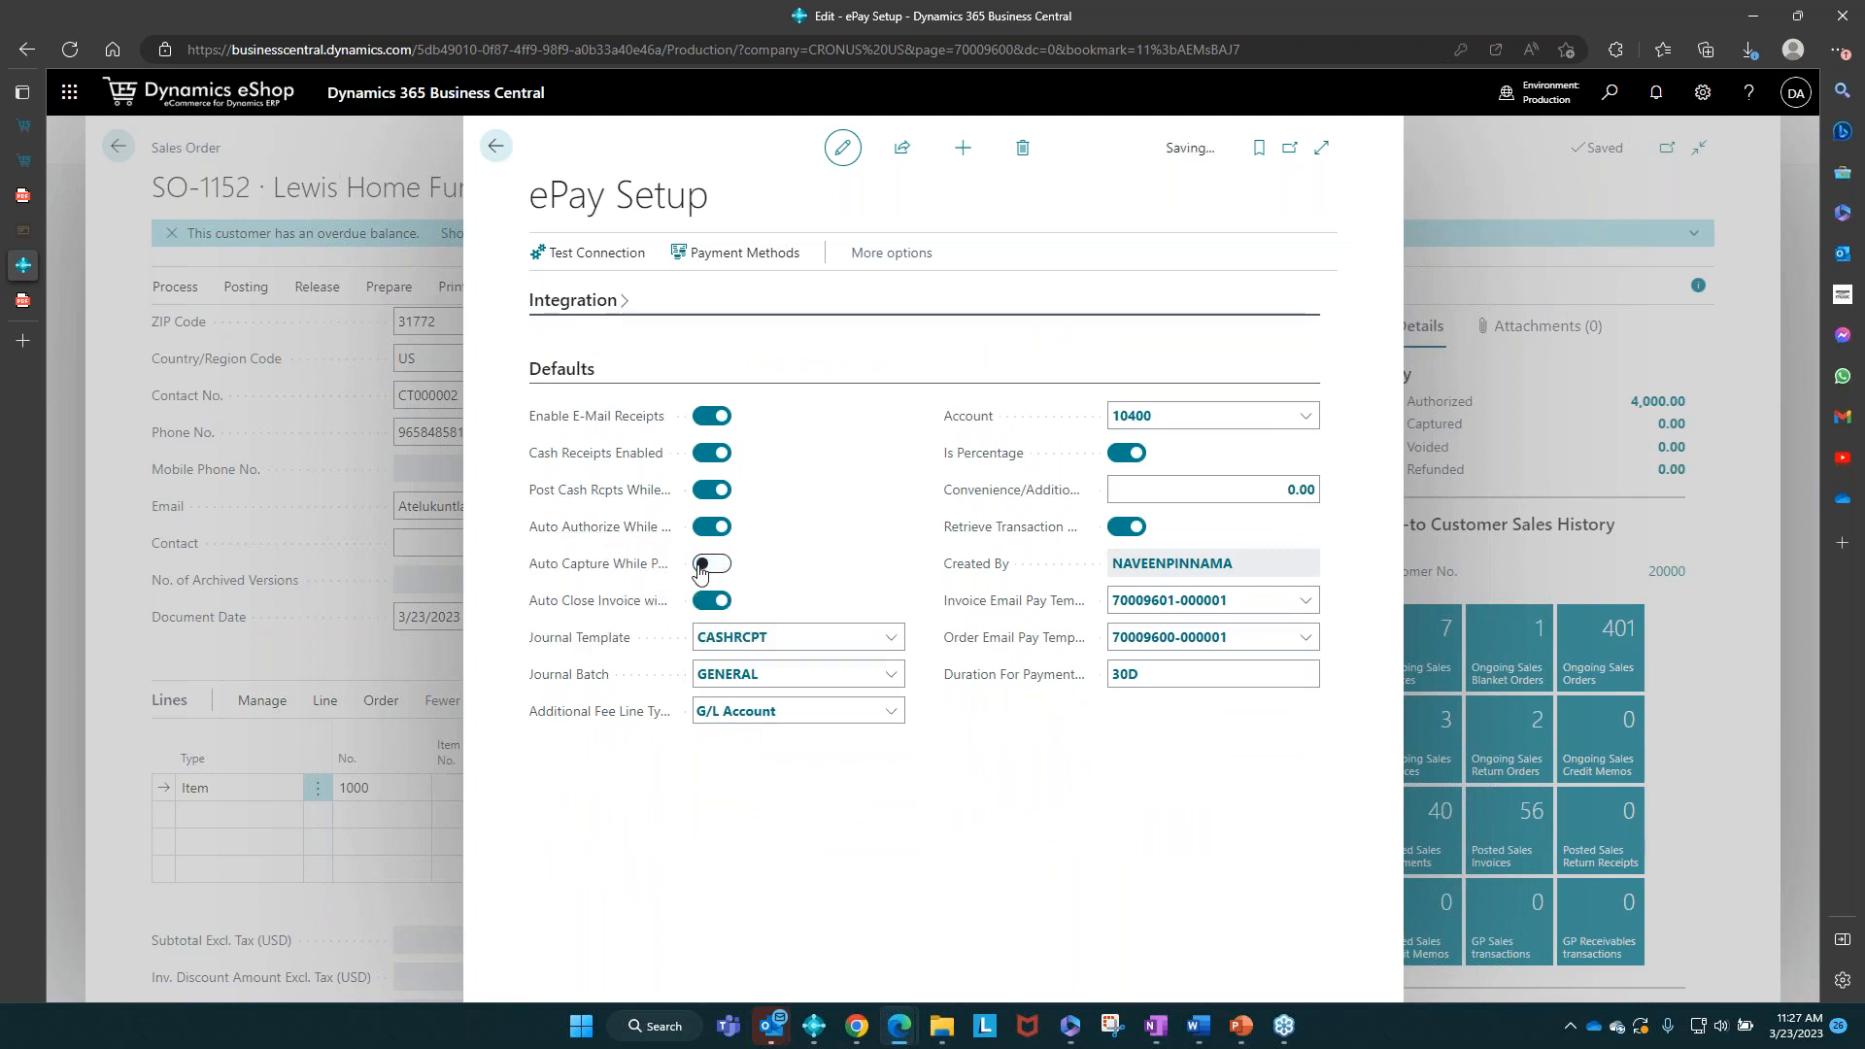
{"action": "key", "text": "Escape"}
Step: Open the first posted sales invoice of Lewis Home Furniture and show its available ePay actions
{"action": "key", "text": "Escape"}
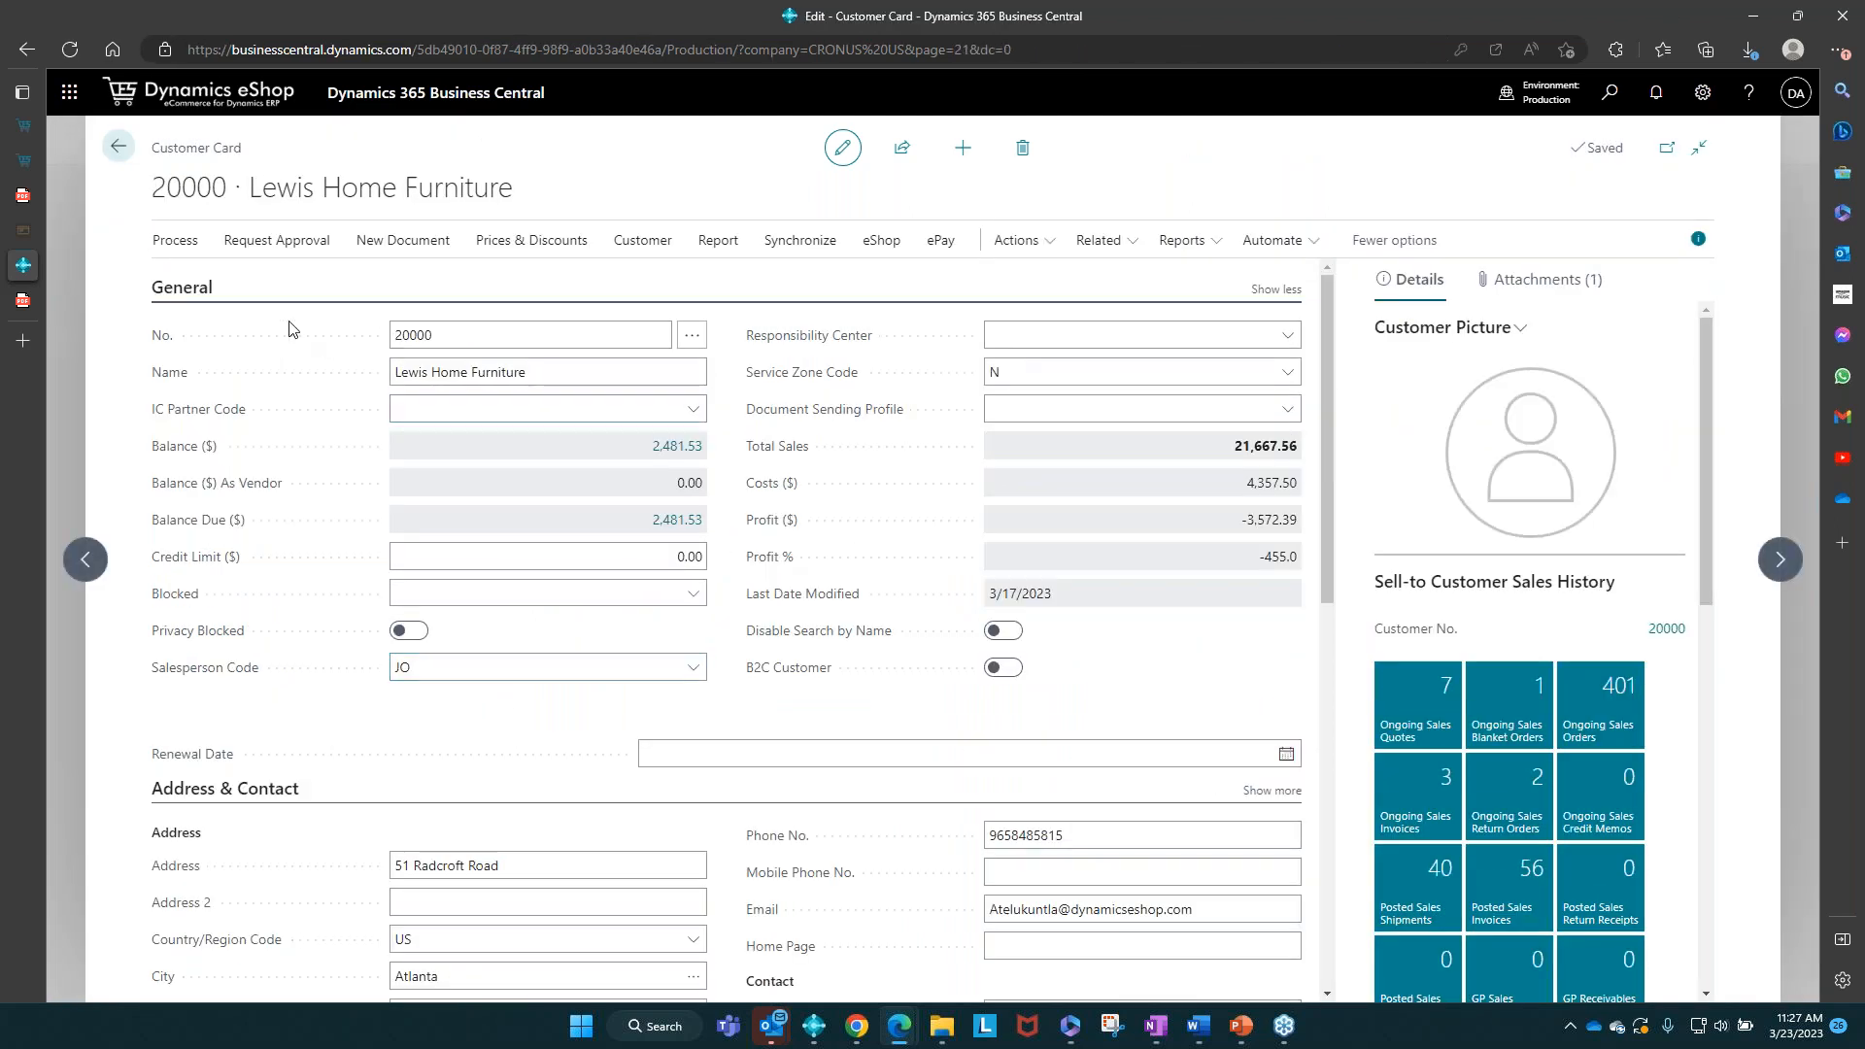
{"action": "key", "text": "Escape"}
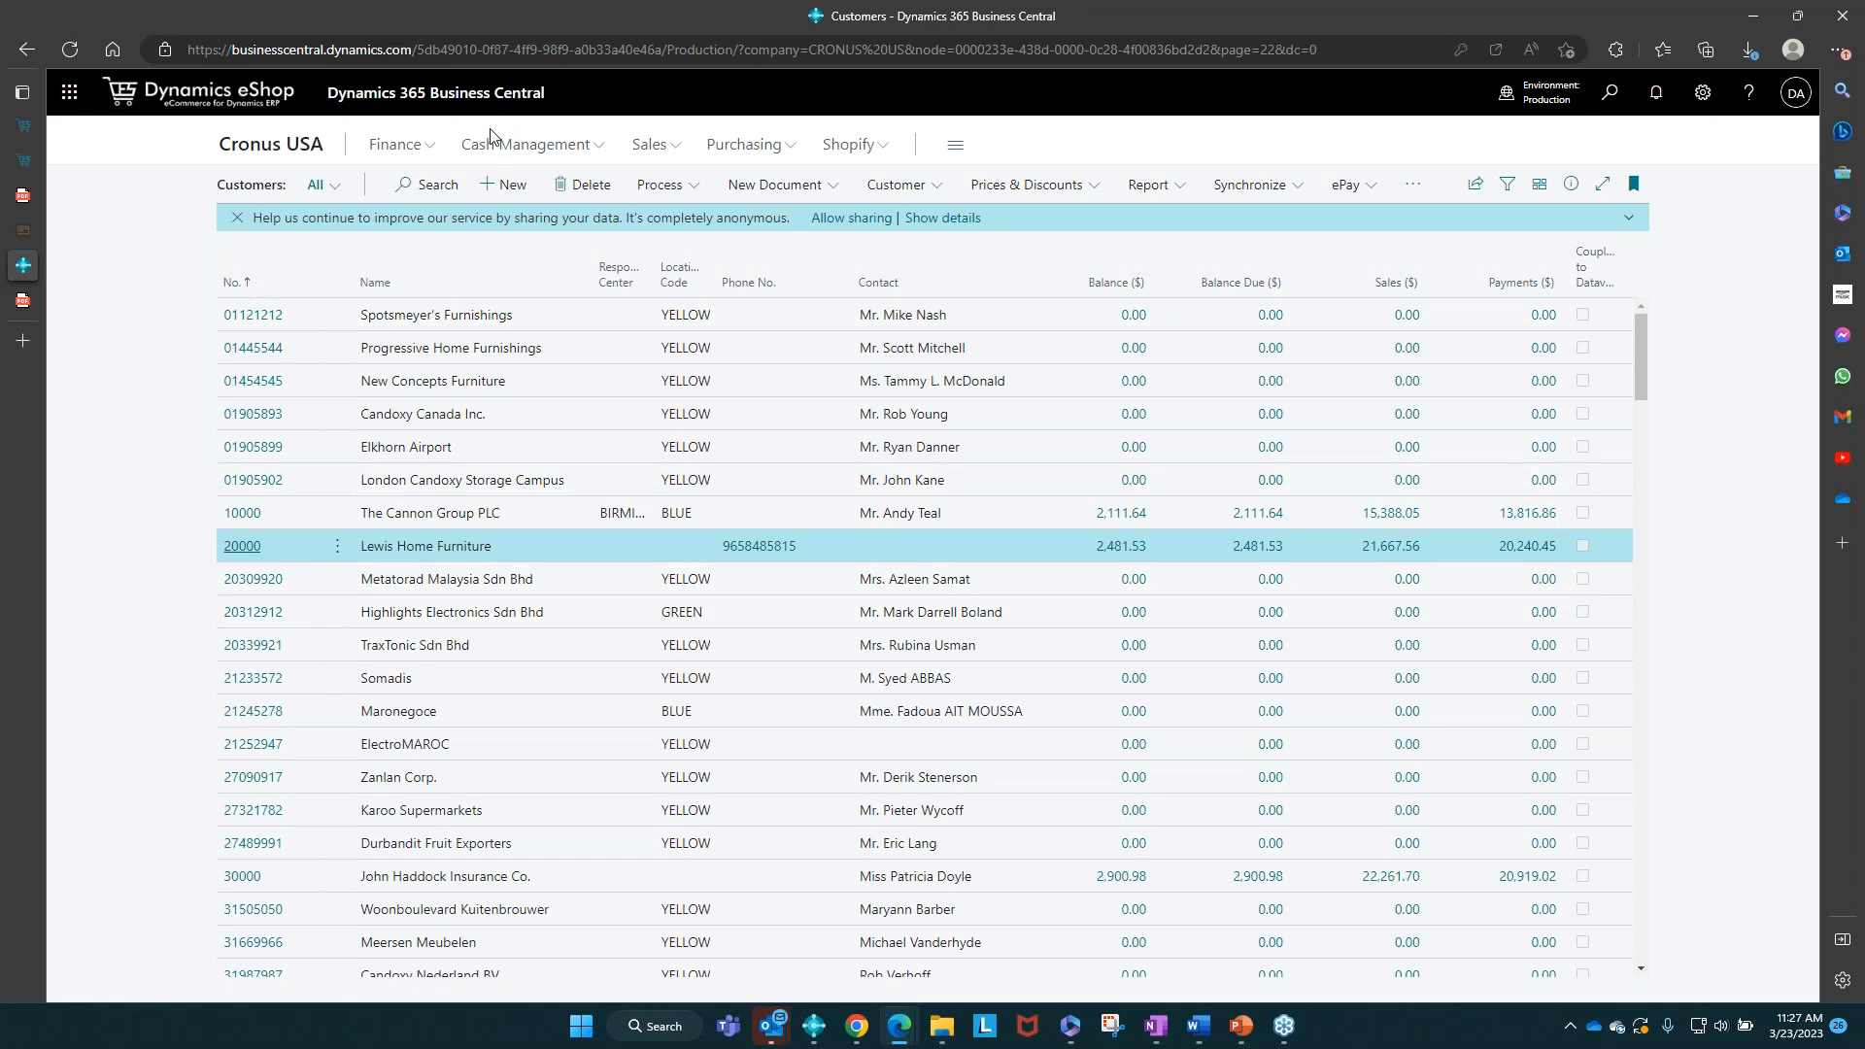
{"action": "left_click", "coordinate": [241, 547]}
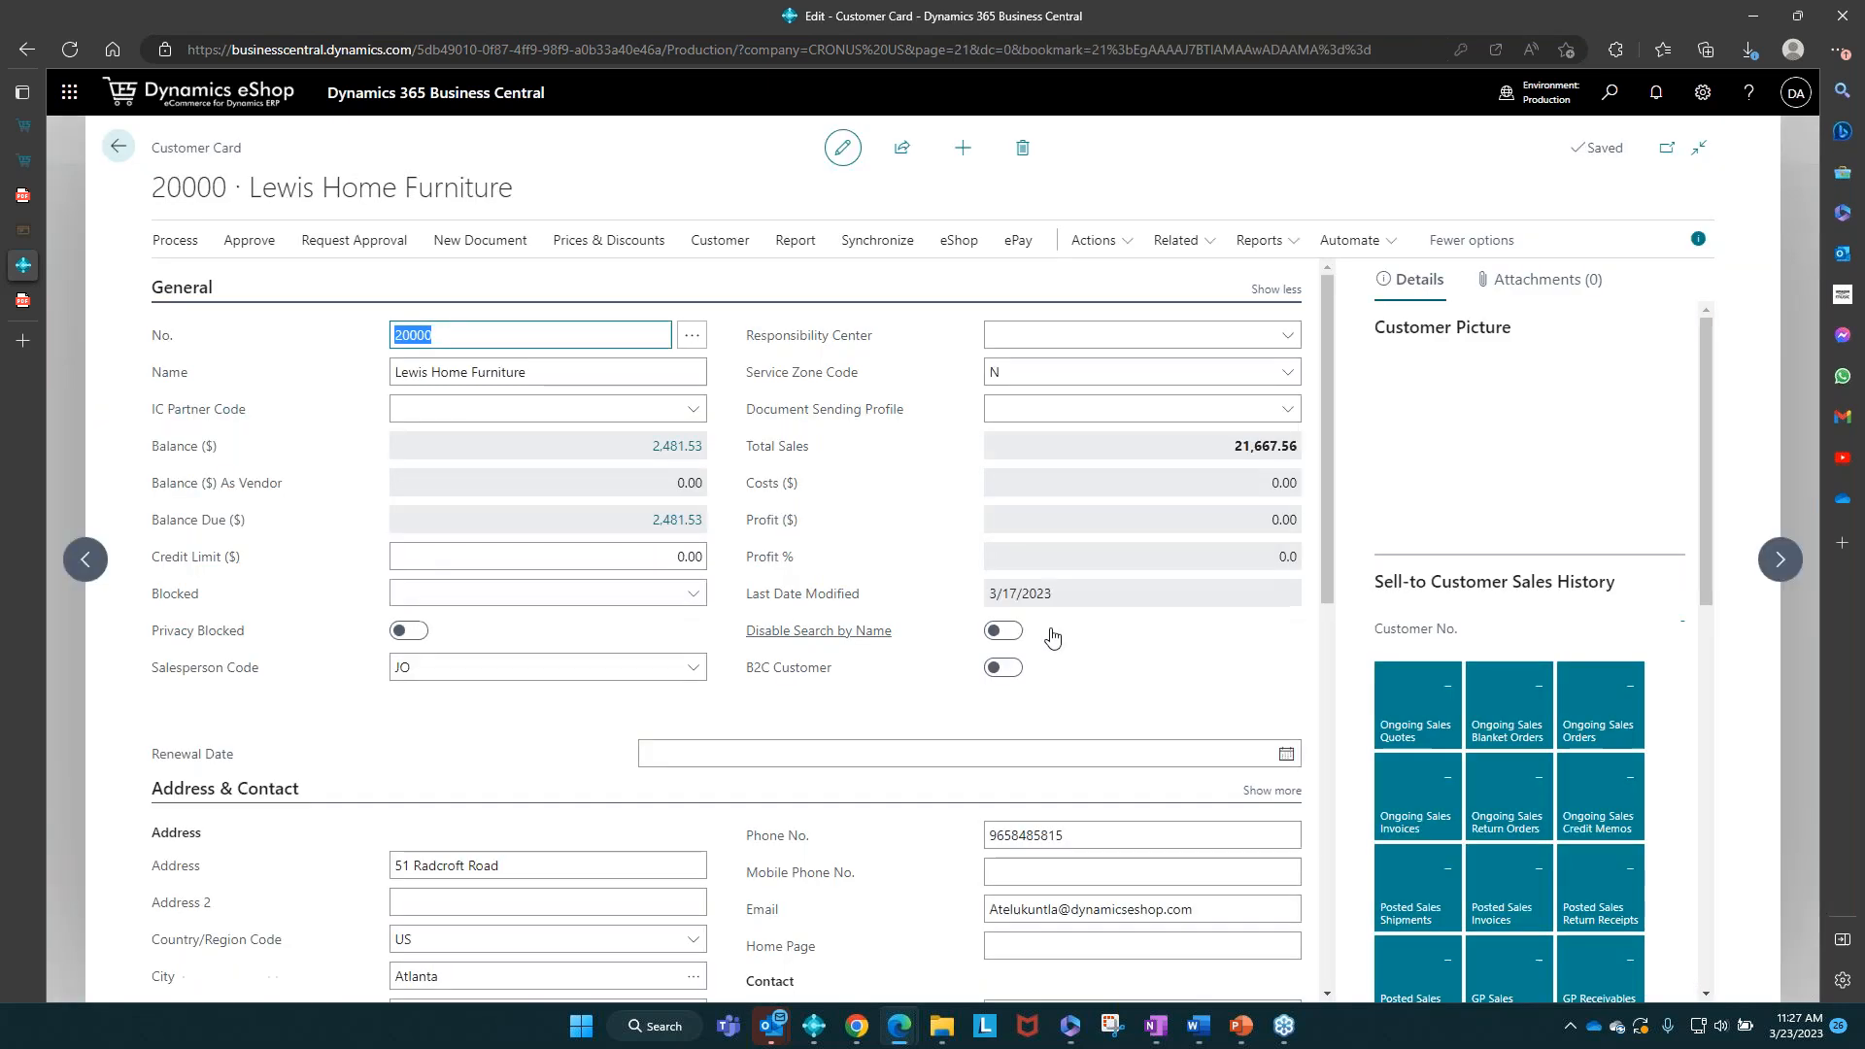
{"action": "left_click", "coordinate": [1534, 898]}
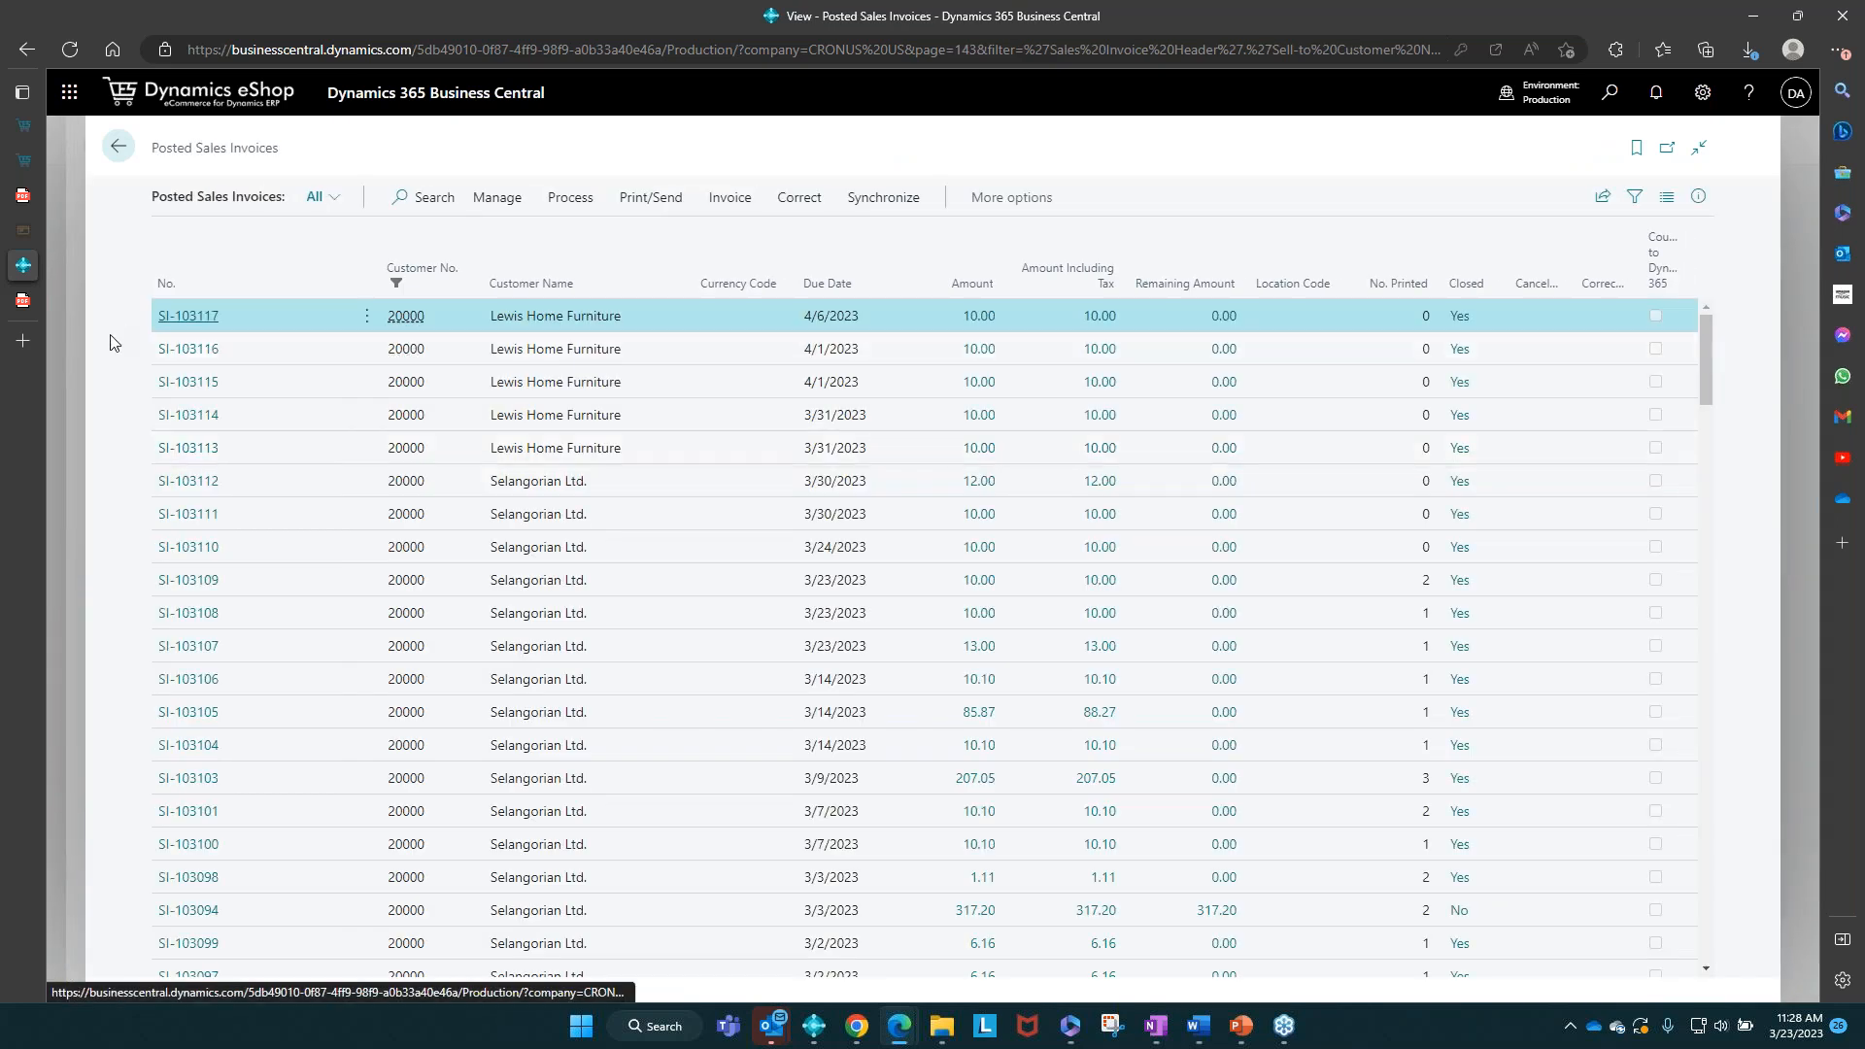
{"action": "left_click", "coordinate": [190, 316]}
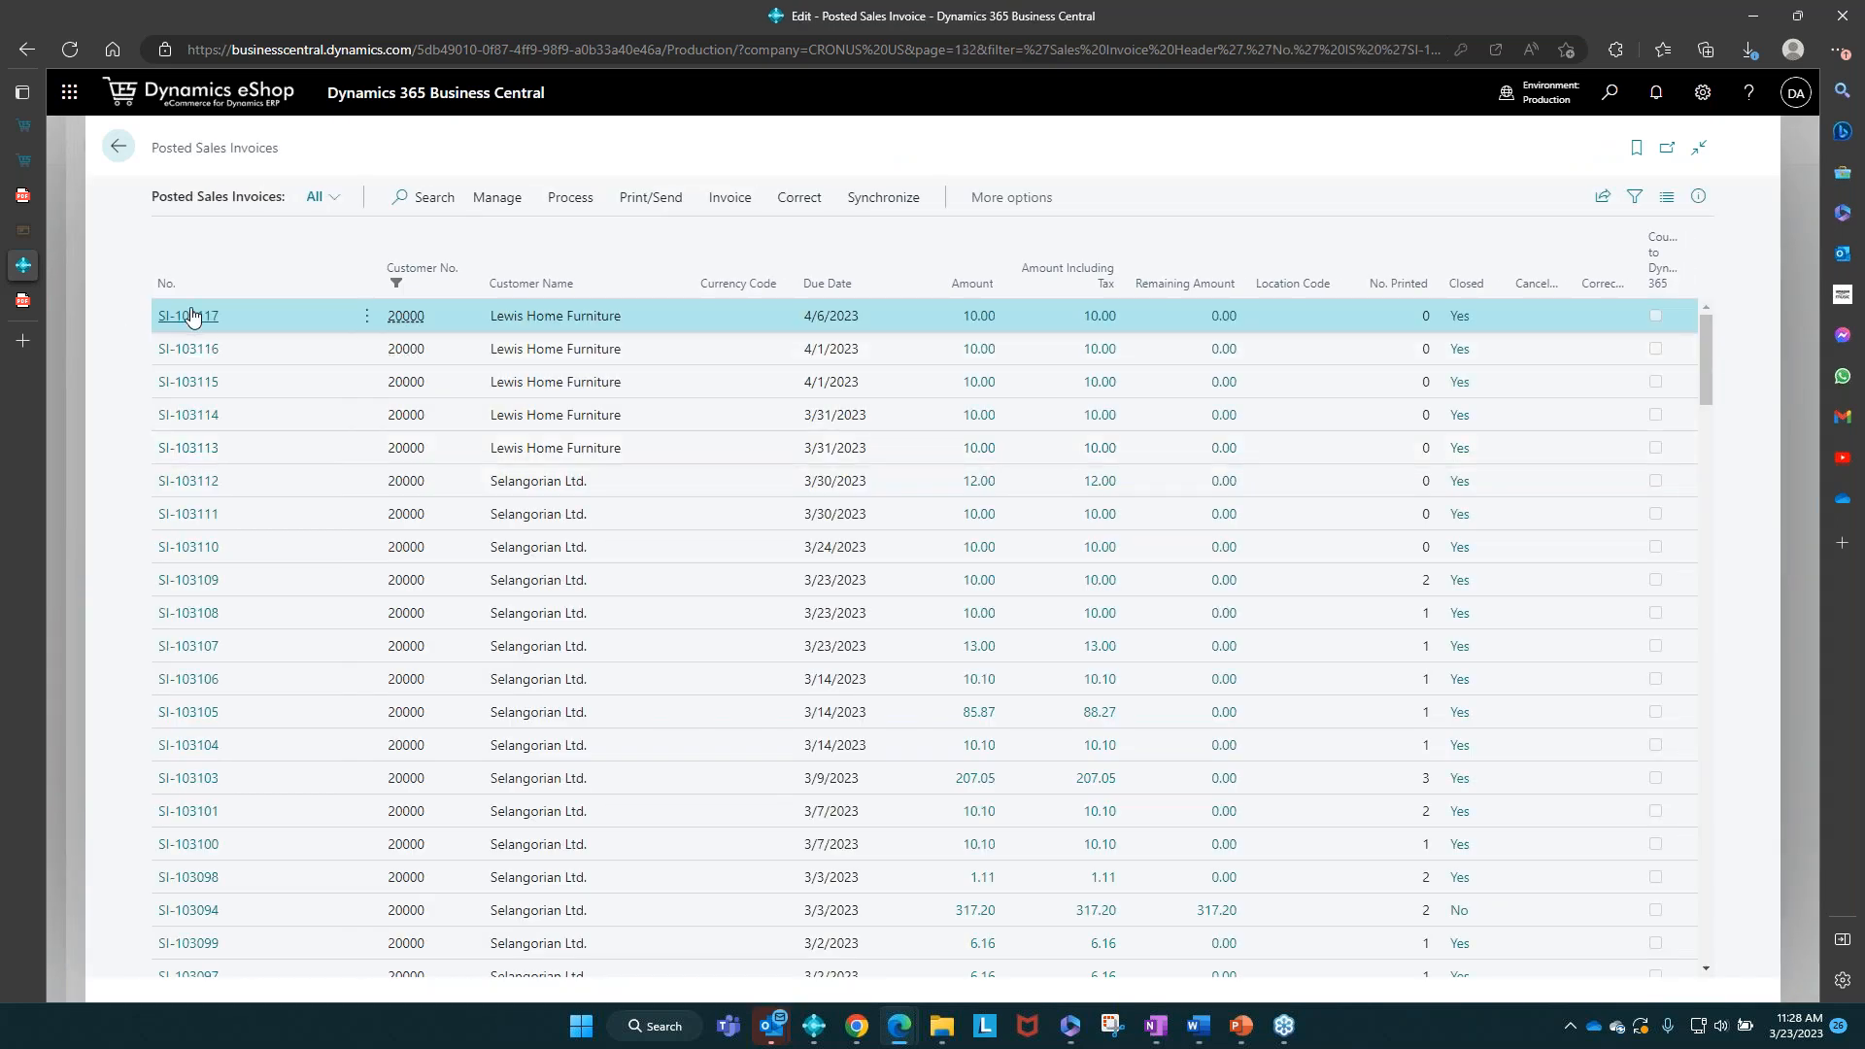
{"action": "left_click", "coordinate": [863, 241]}
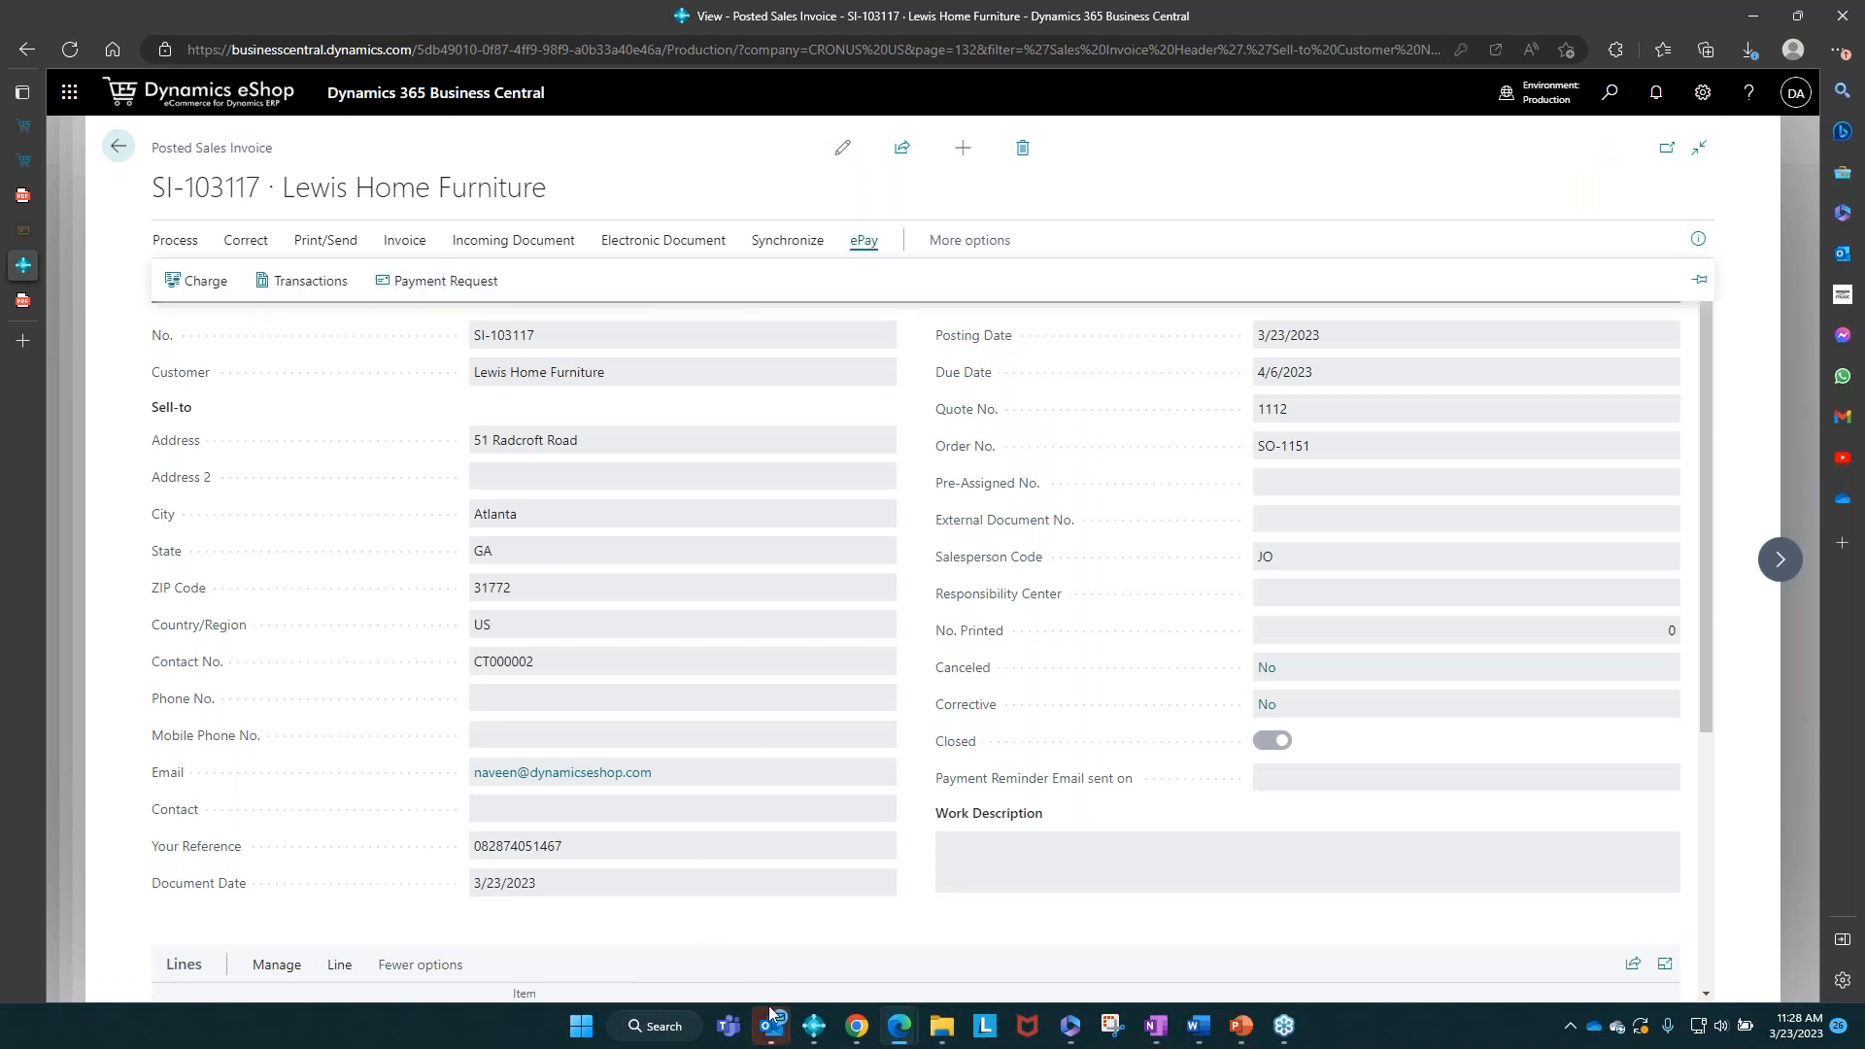
Step: Switch to Outlook, open the Payment Request email, and follow its Review and Pay link to view the online payment page
{"action": "mouse_move", "coordinate": [783, 1042]}
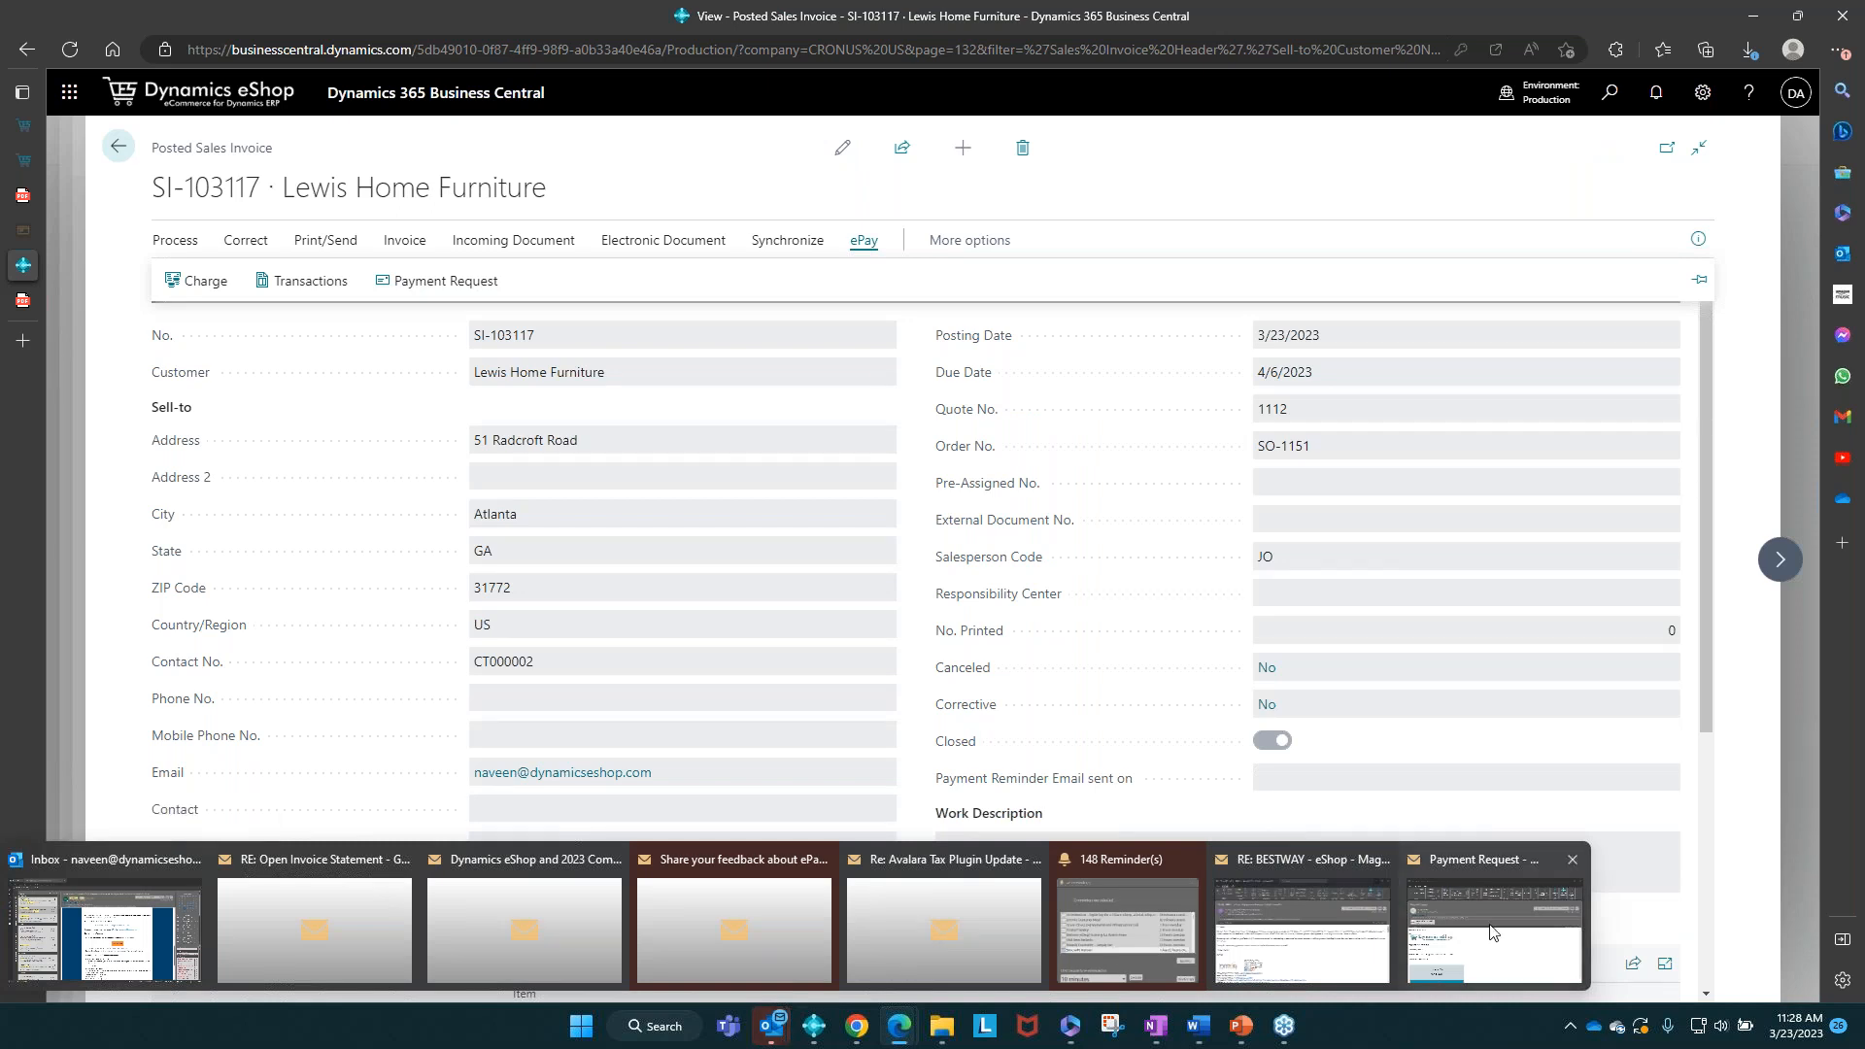
{"action": "left_click", "coordinate": [107, 928]}
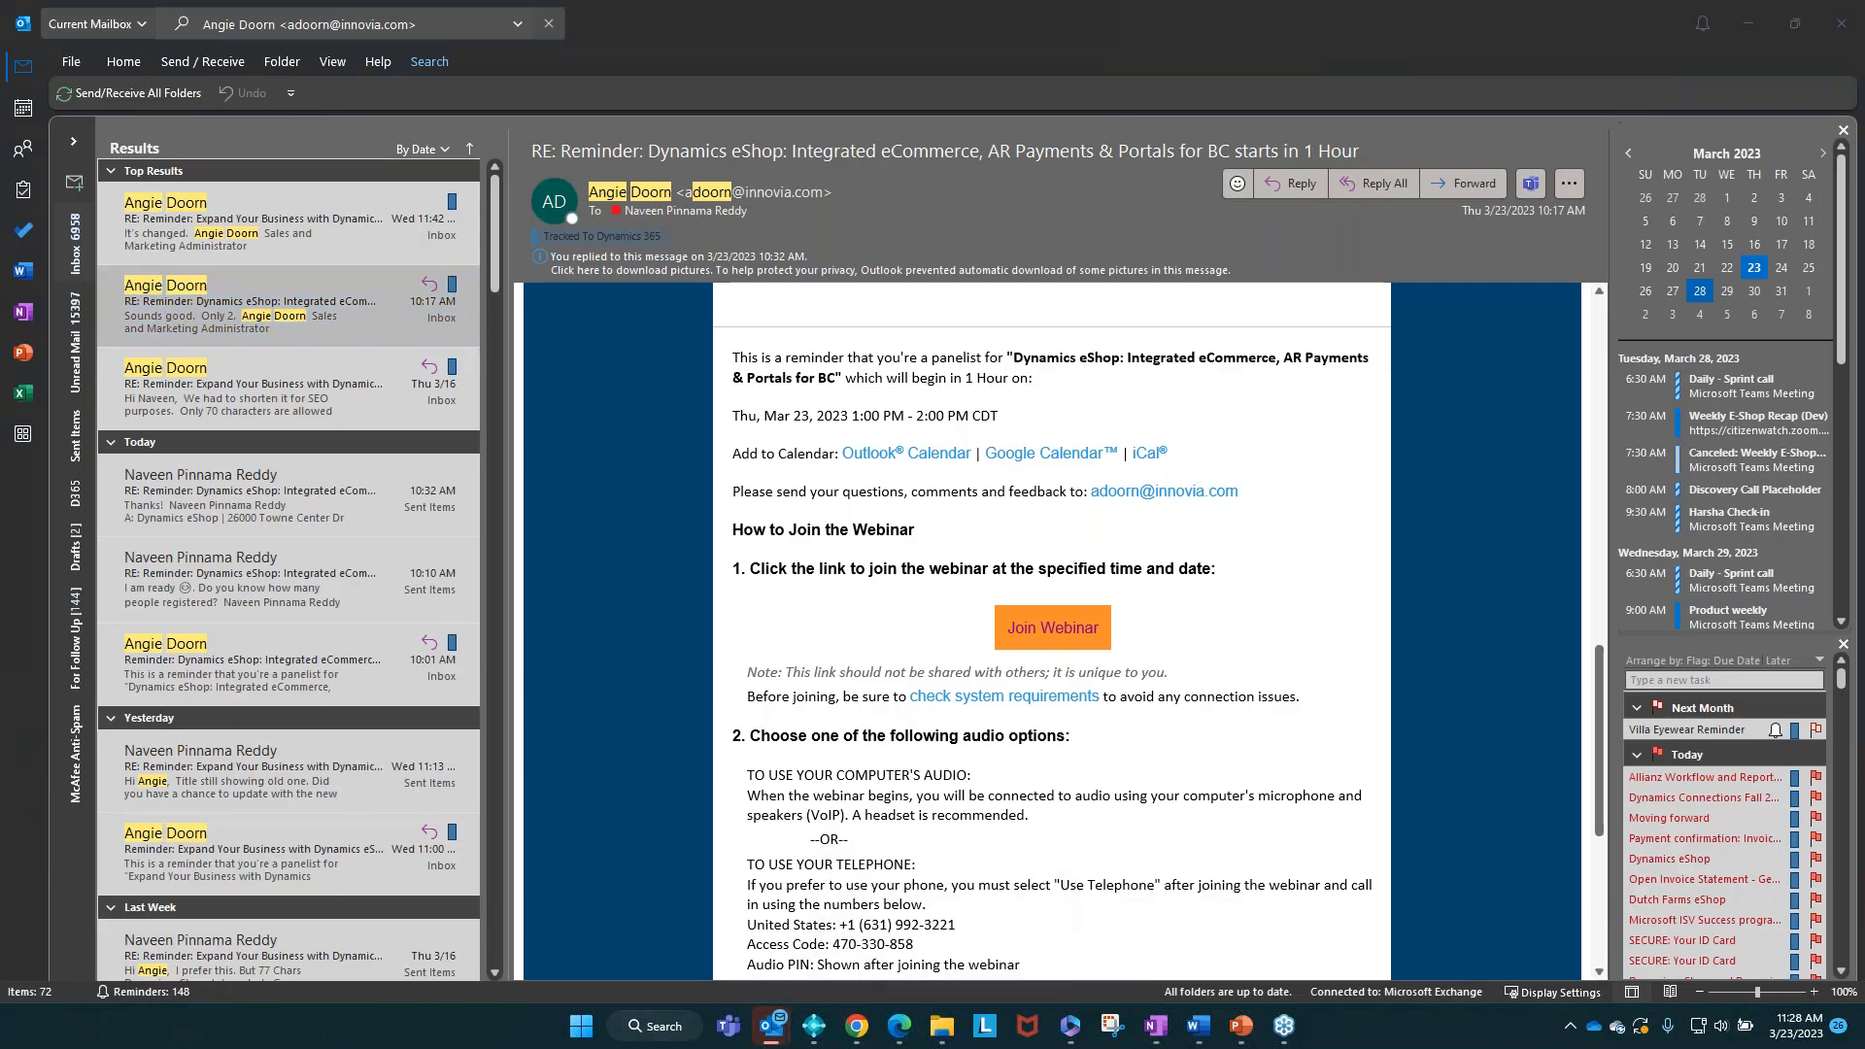
{"action": "left_click_drag", "start_coordinate": [172, 1027], "coordinate": [691, 200]}
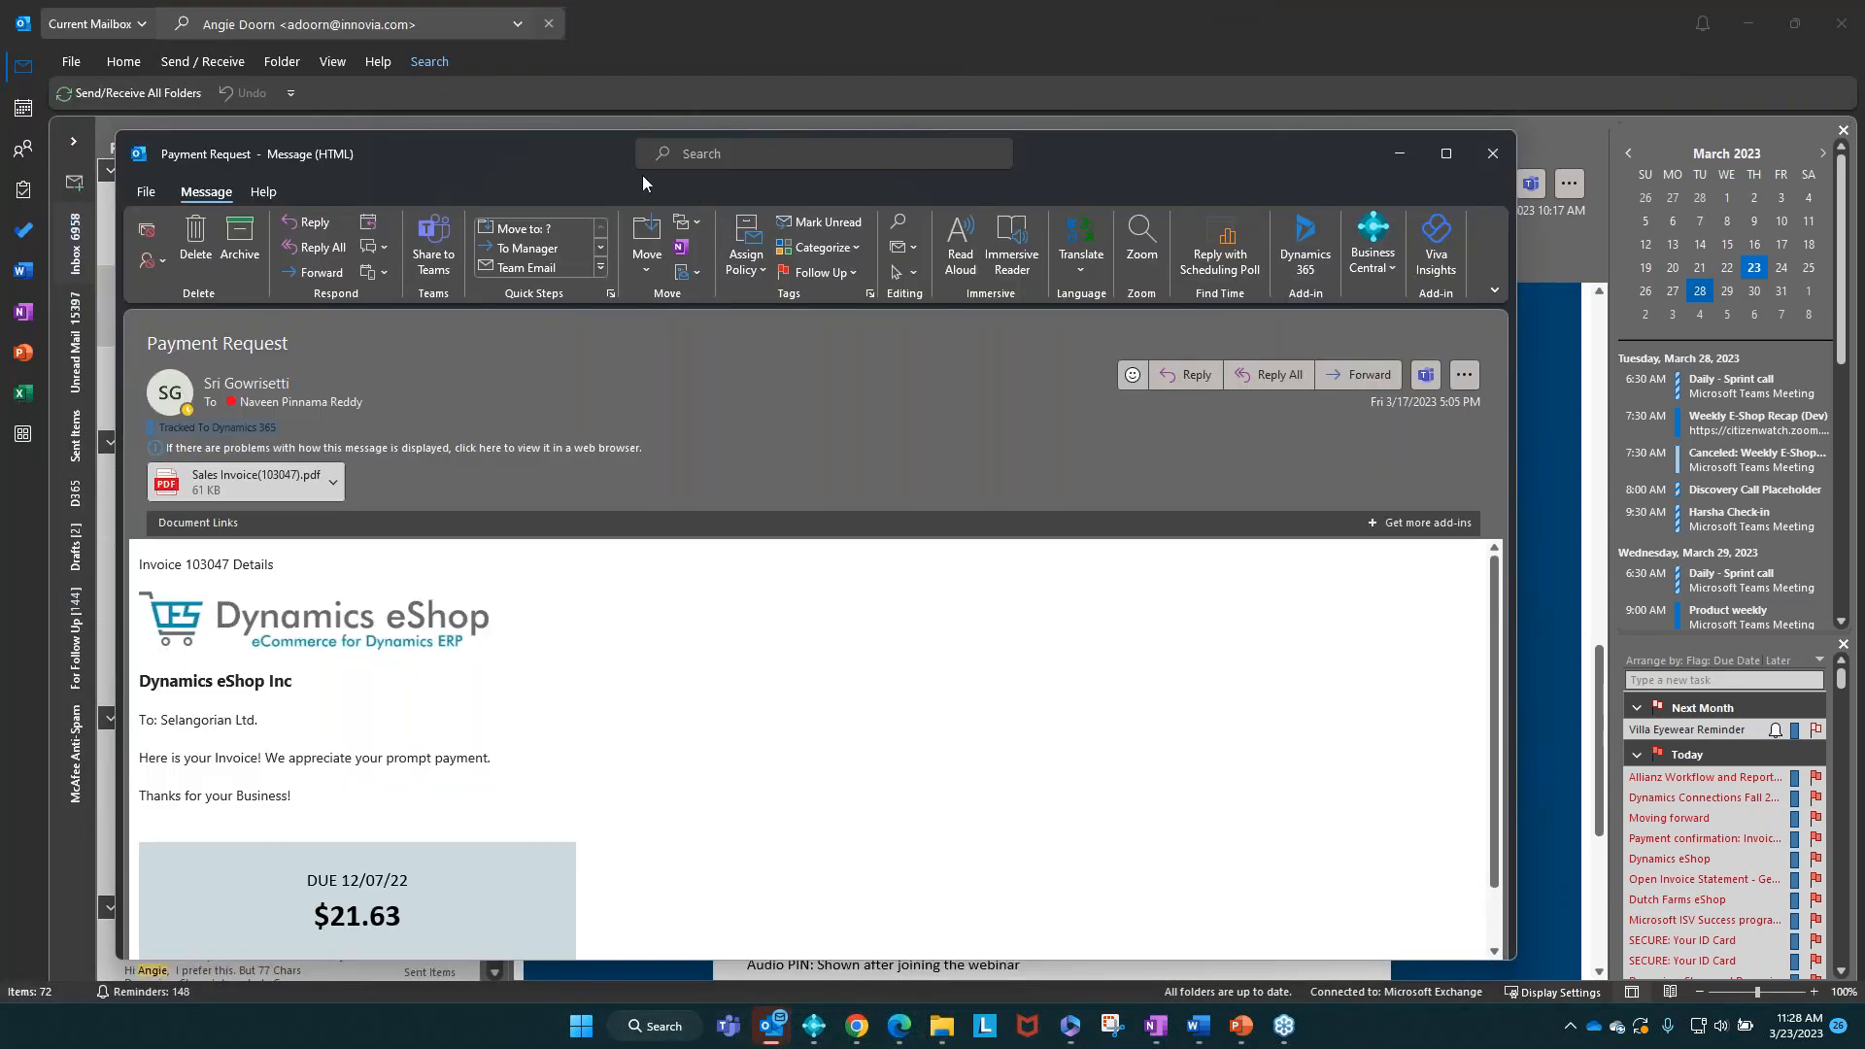
{"action": "double_click", "coordinate": [575, 153]}
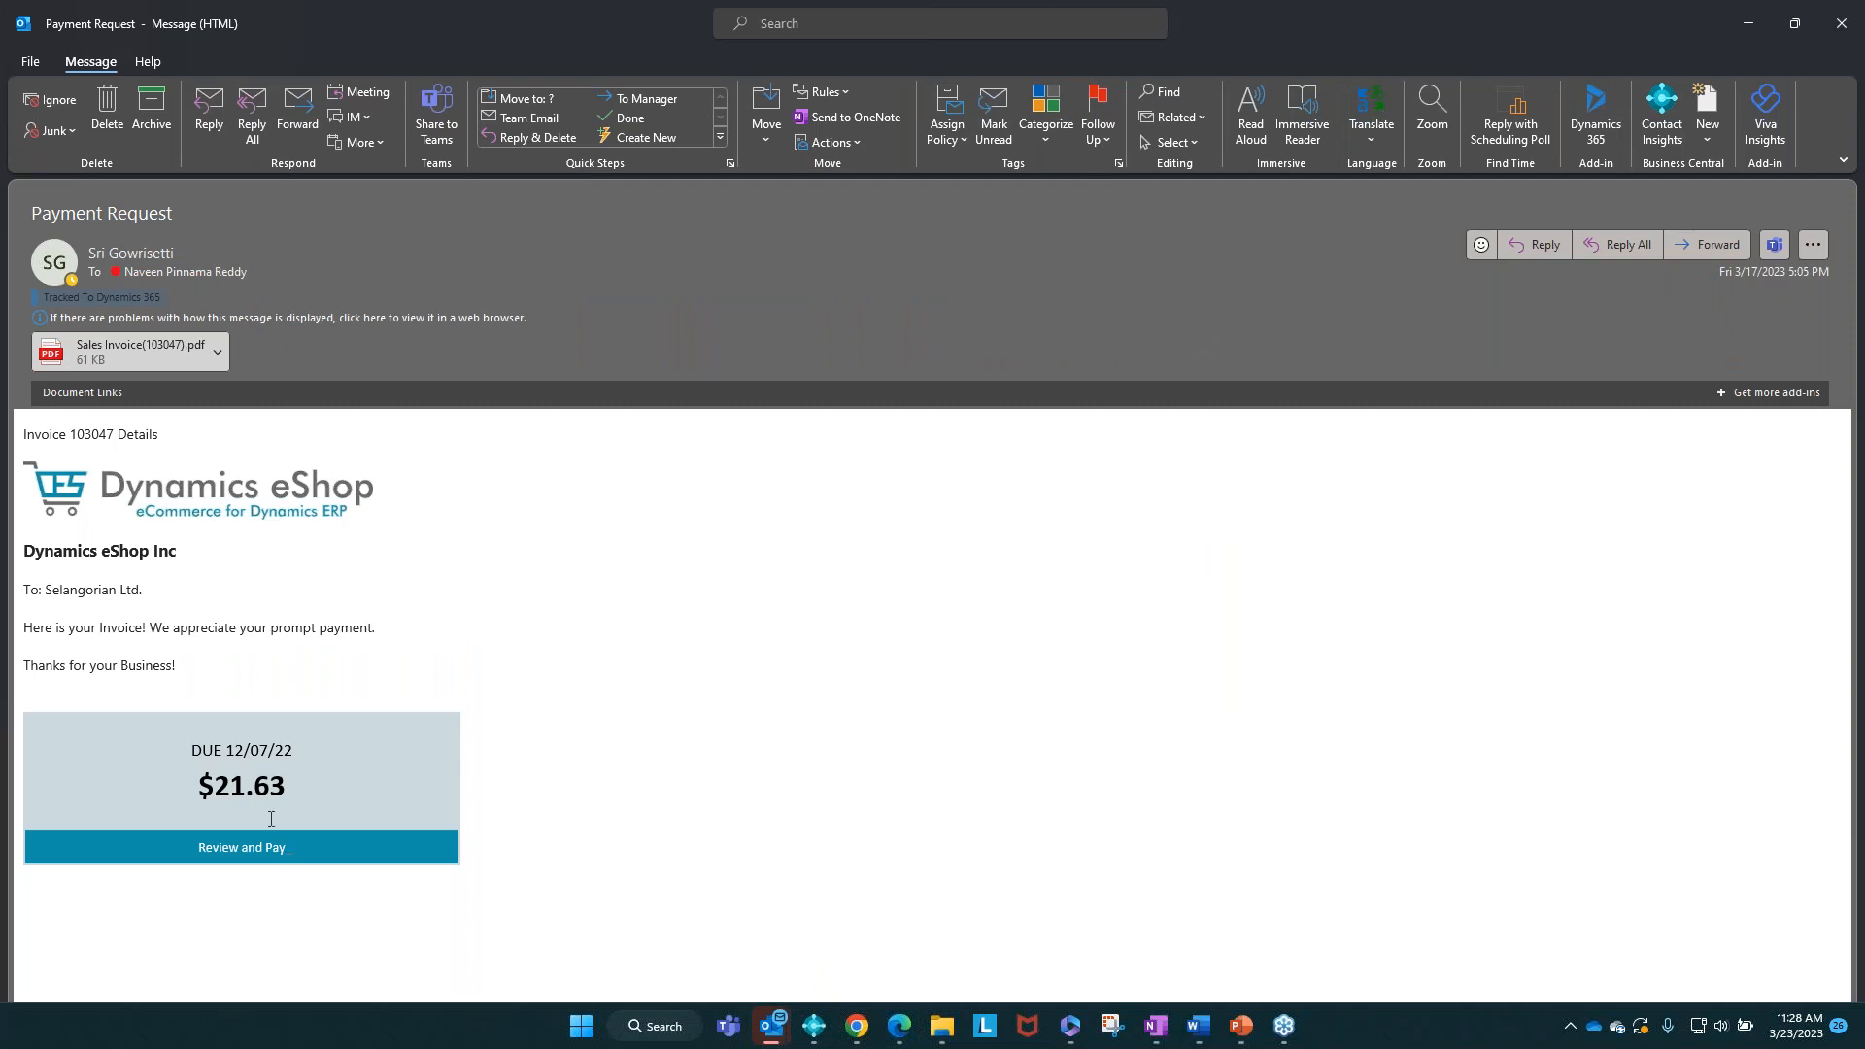
{"action": "left_click", "coordinate": [271, 850]}
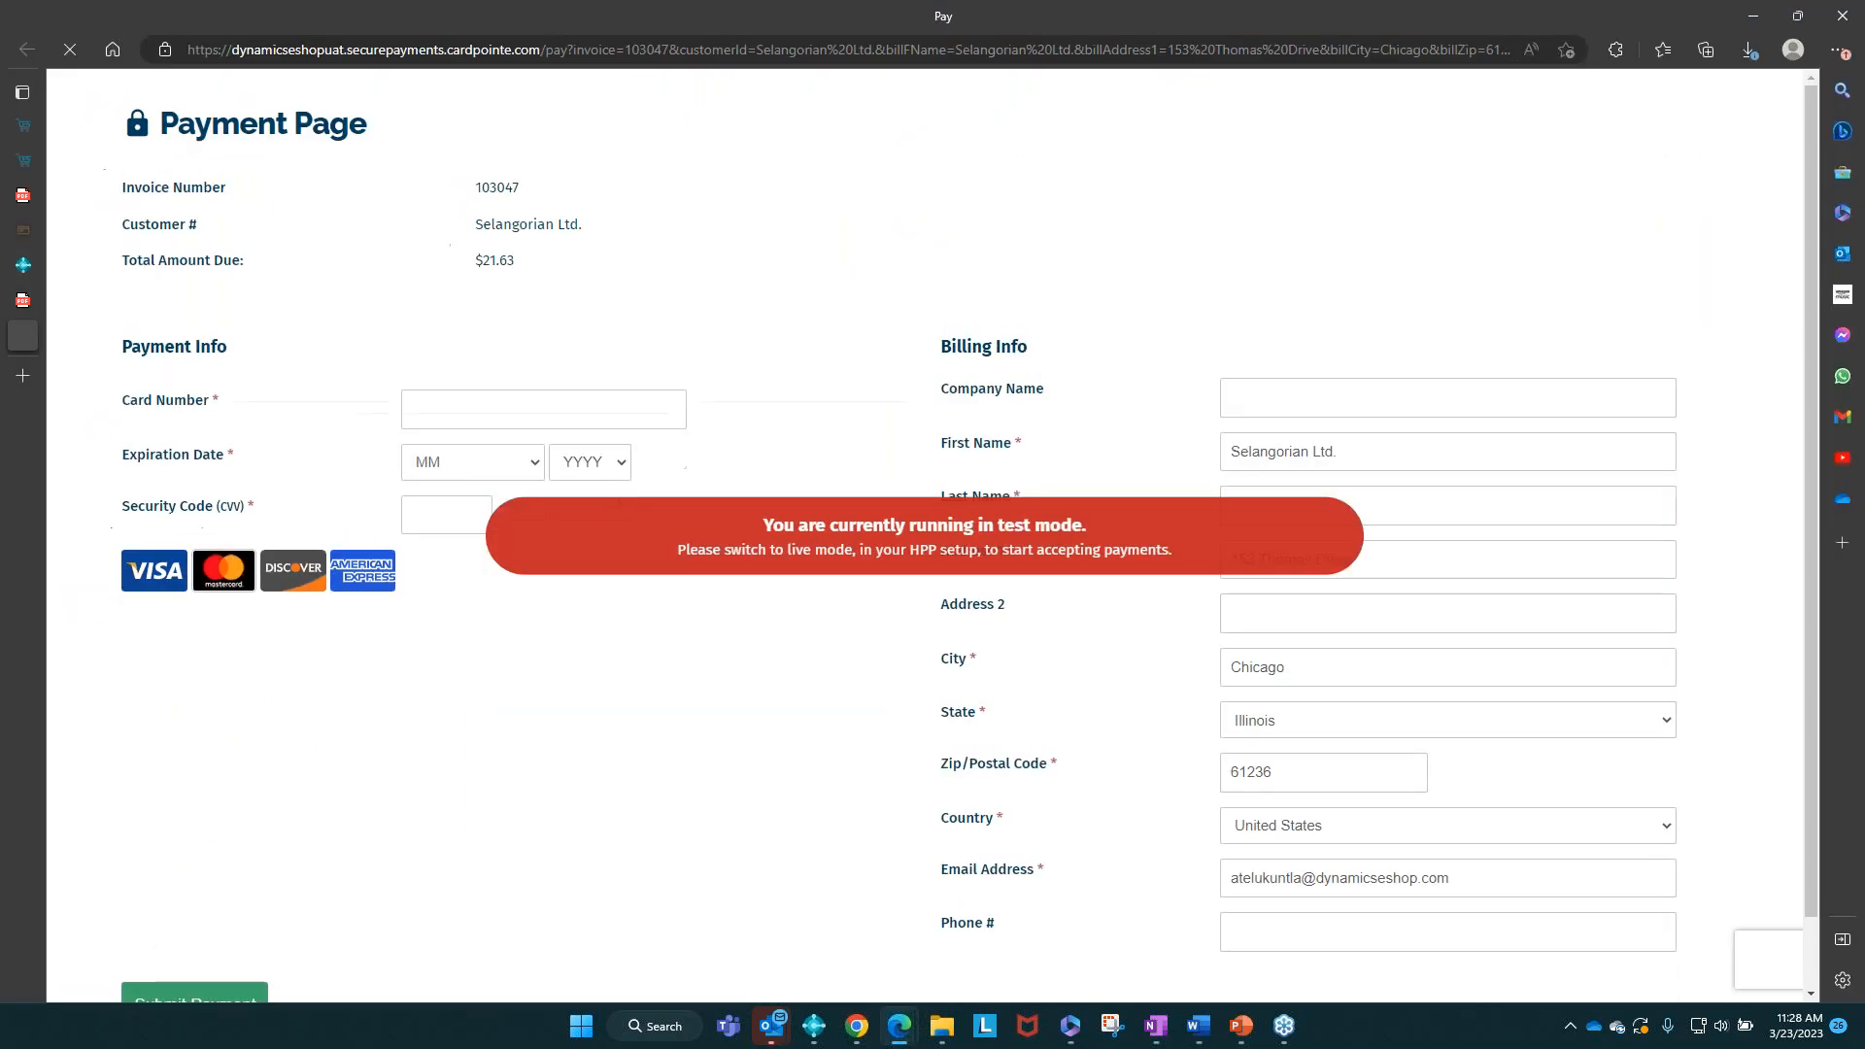
{"action": "scroll", "coordinate": [222, 952], "scroll_direction": "down", "scroll_amount": 2}
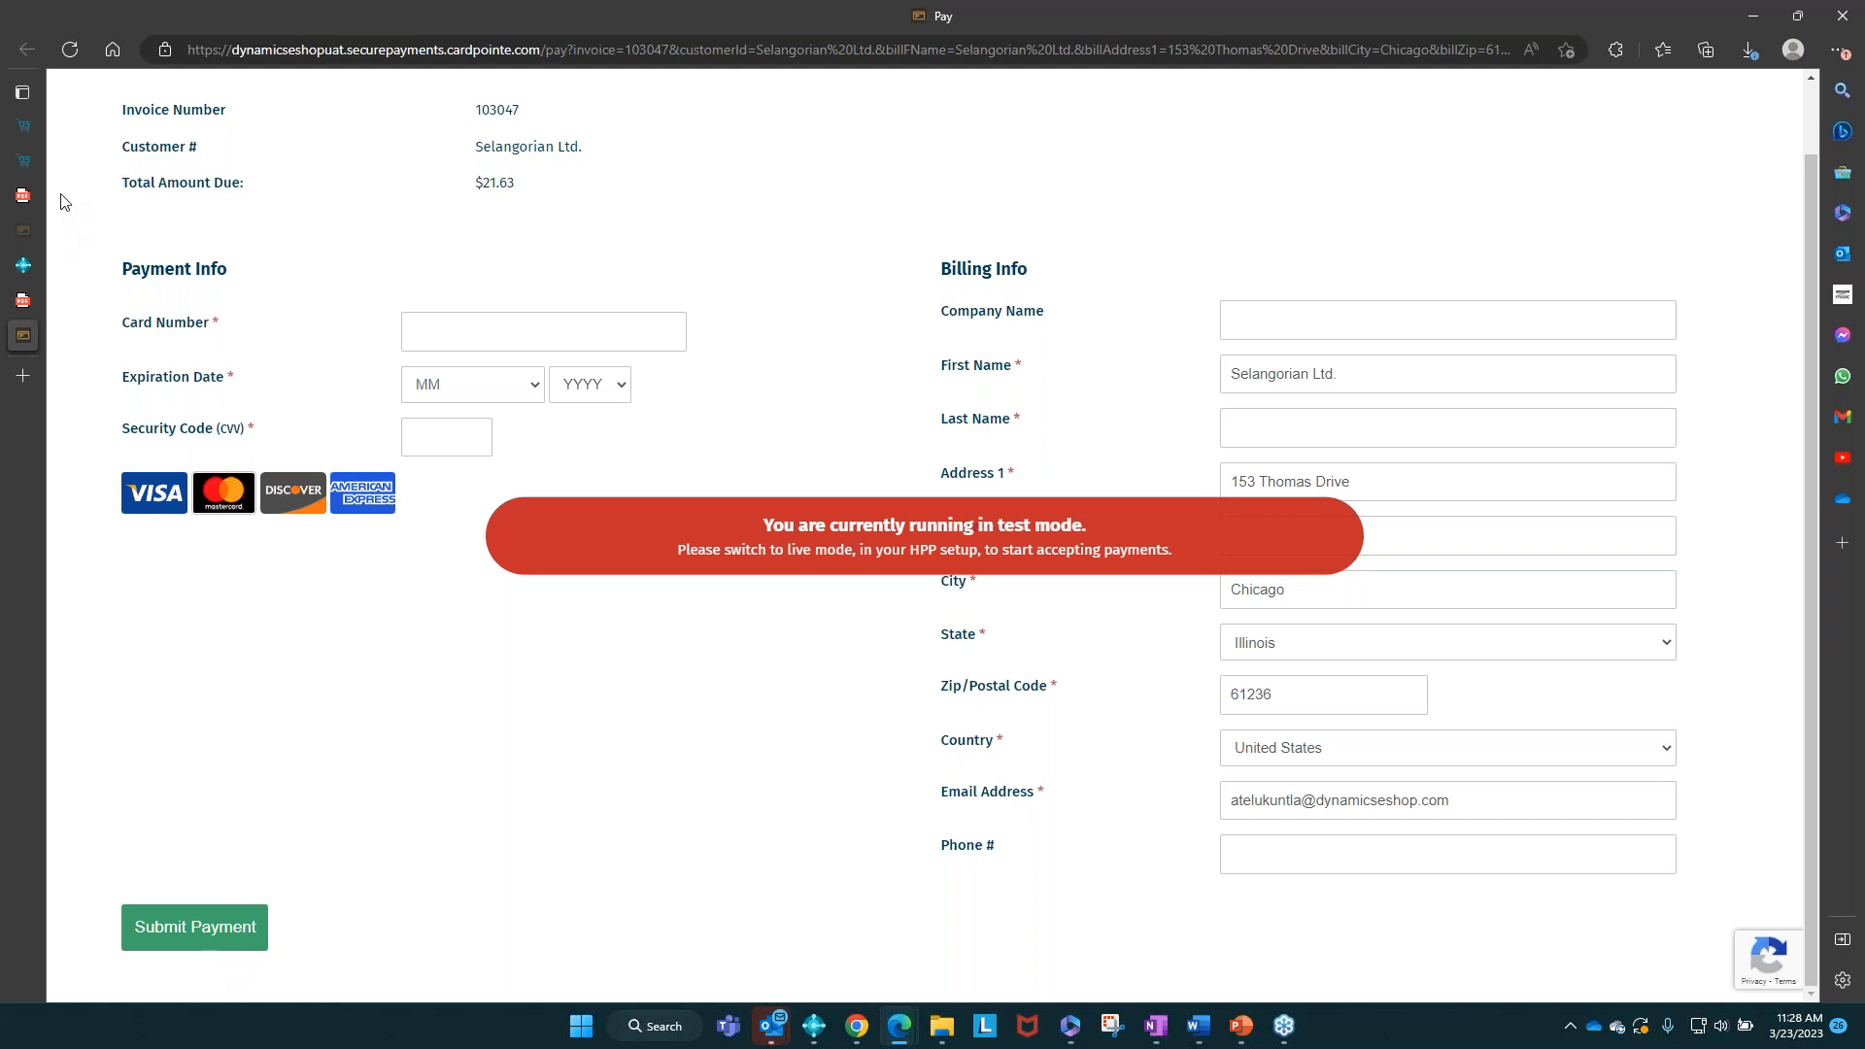
Step: Switch back to Business Central and close the open invoice and customer pages to return to the home page
{"action": "mouse_move", "coordinate": [34, 139]}
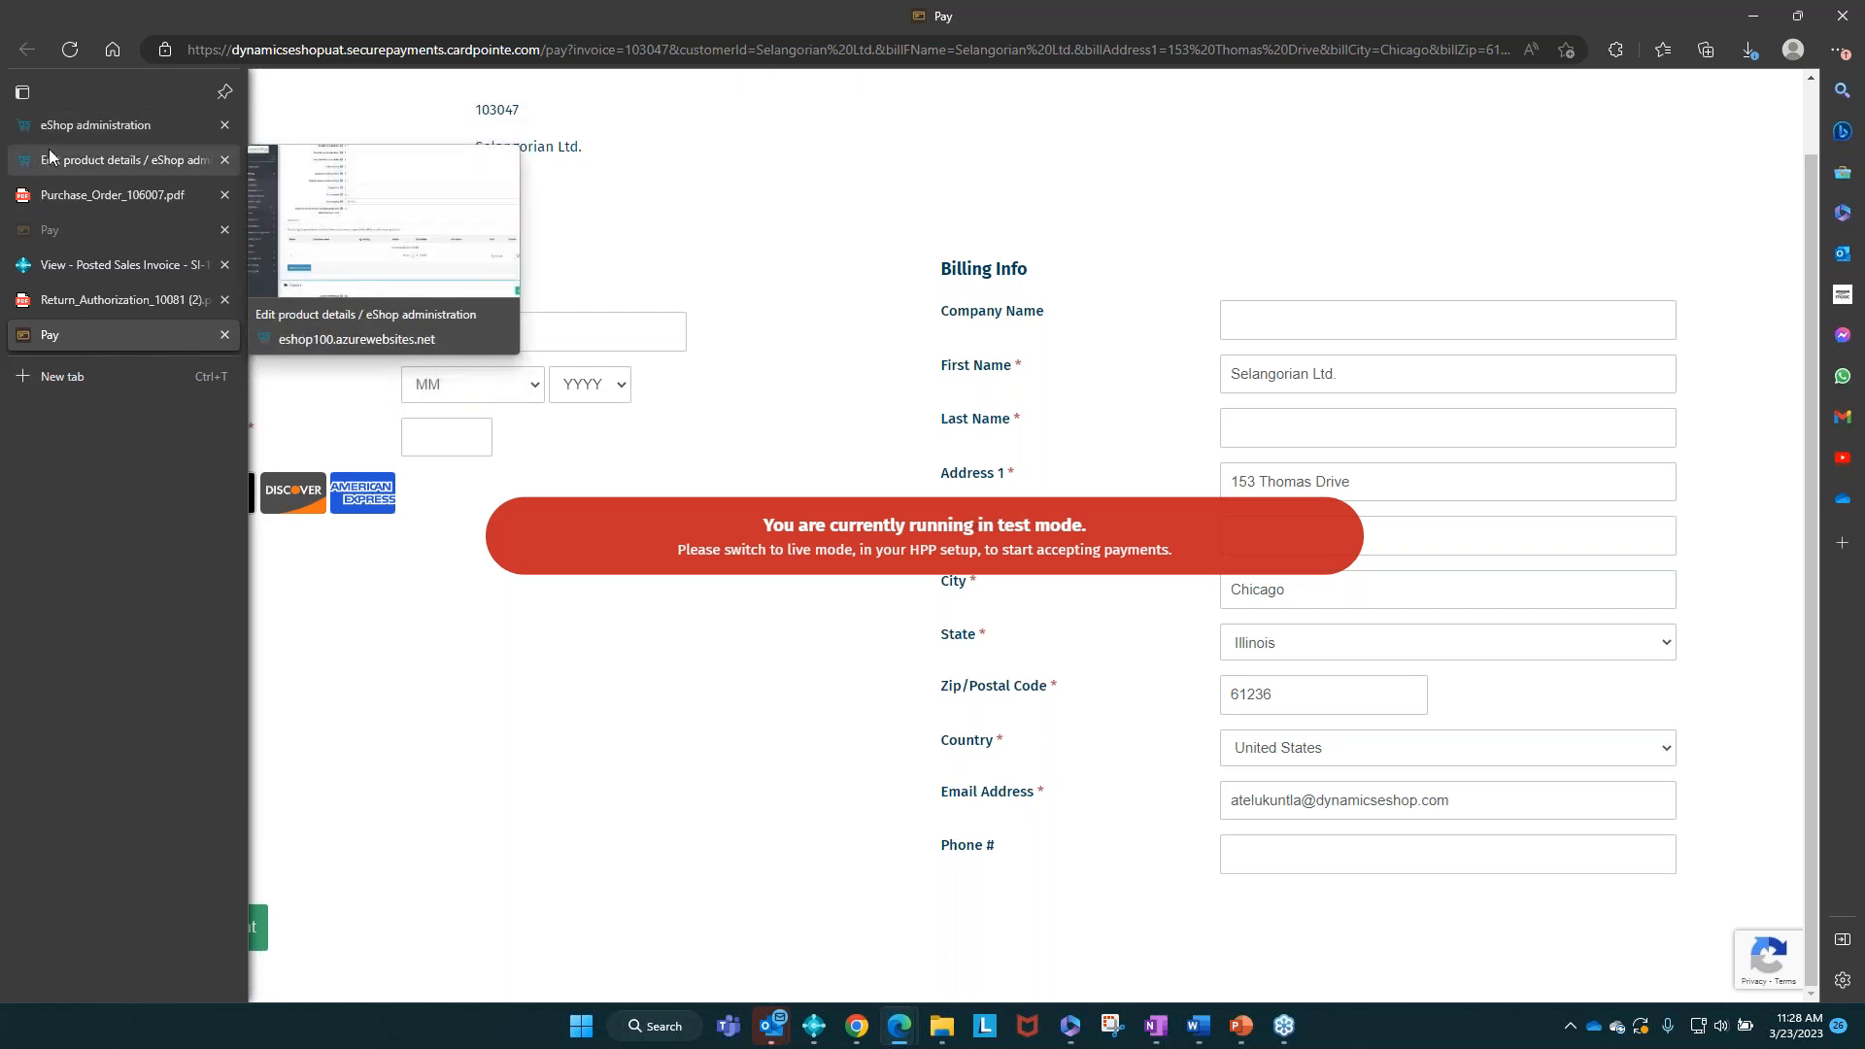
{"action": "left_click", "coordinate": [49, 149]}
{"action": "left_click", "coordinate": [74, 274]}
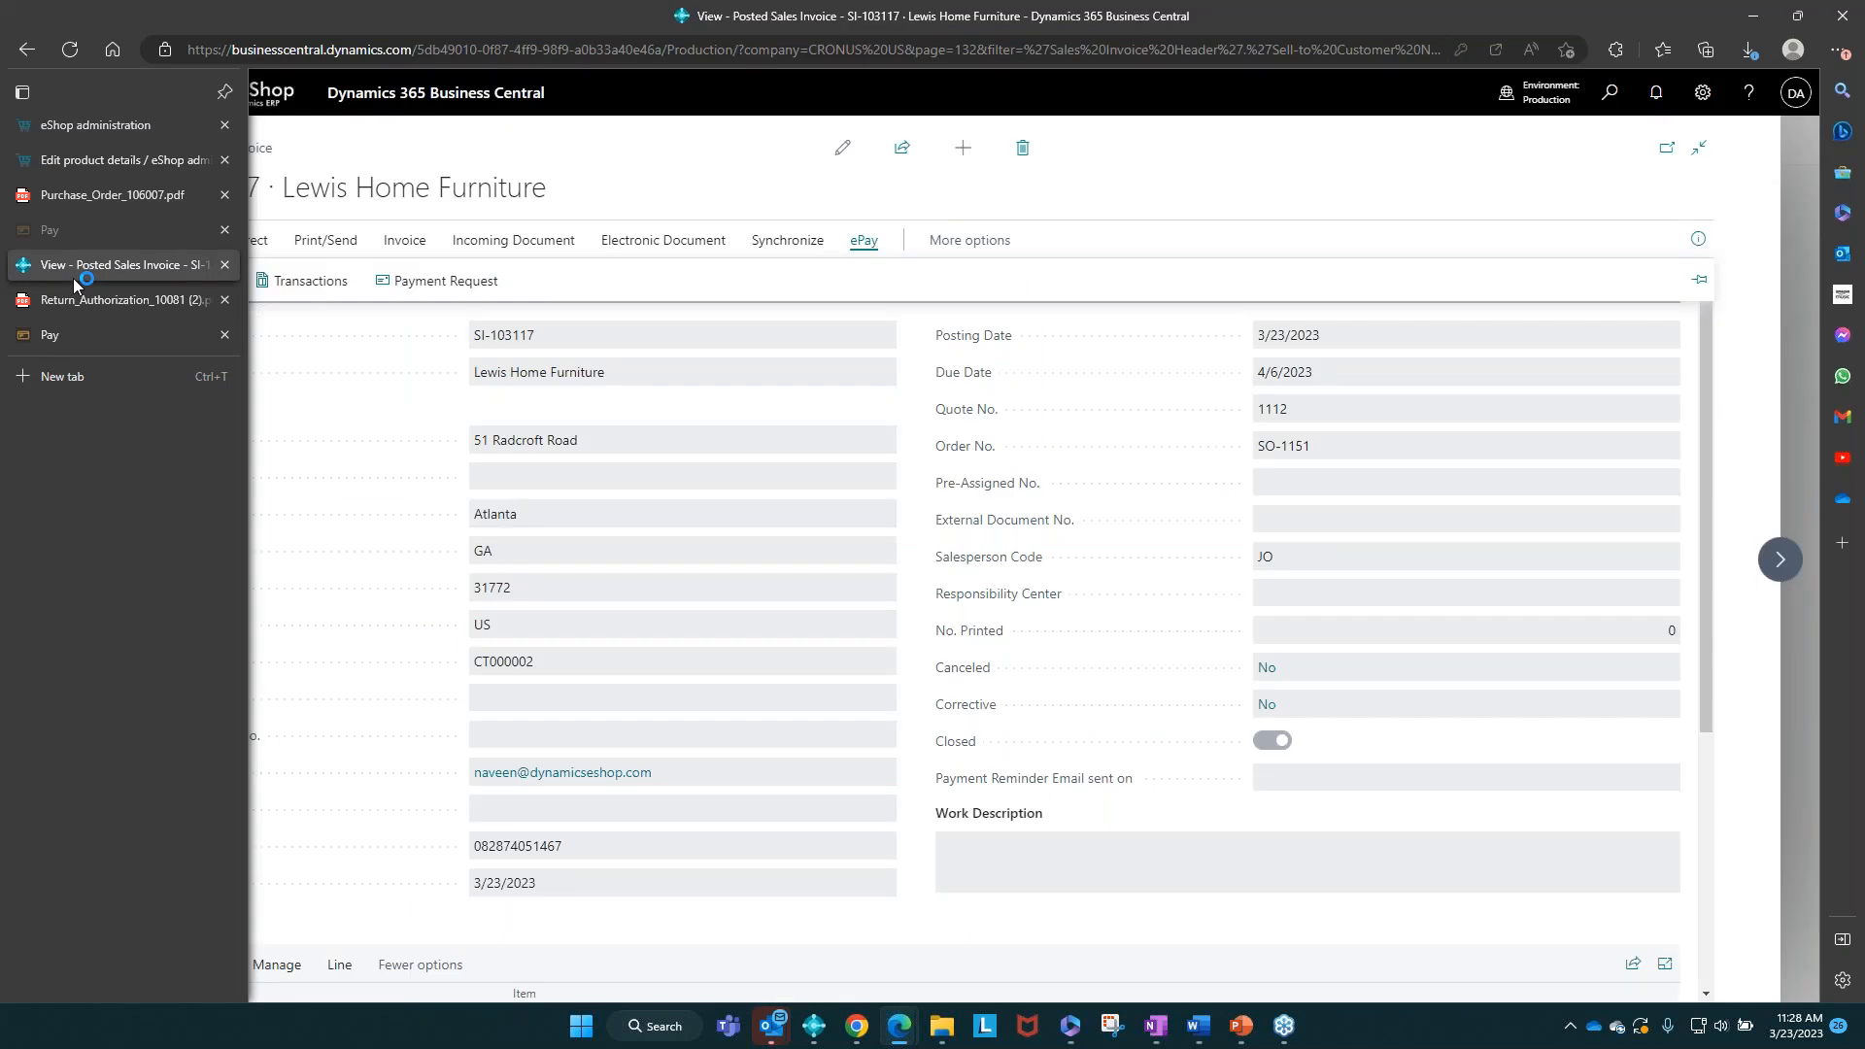
{"action": "key", "text": "Escape"}
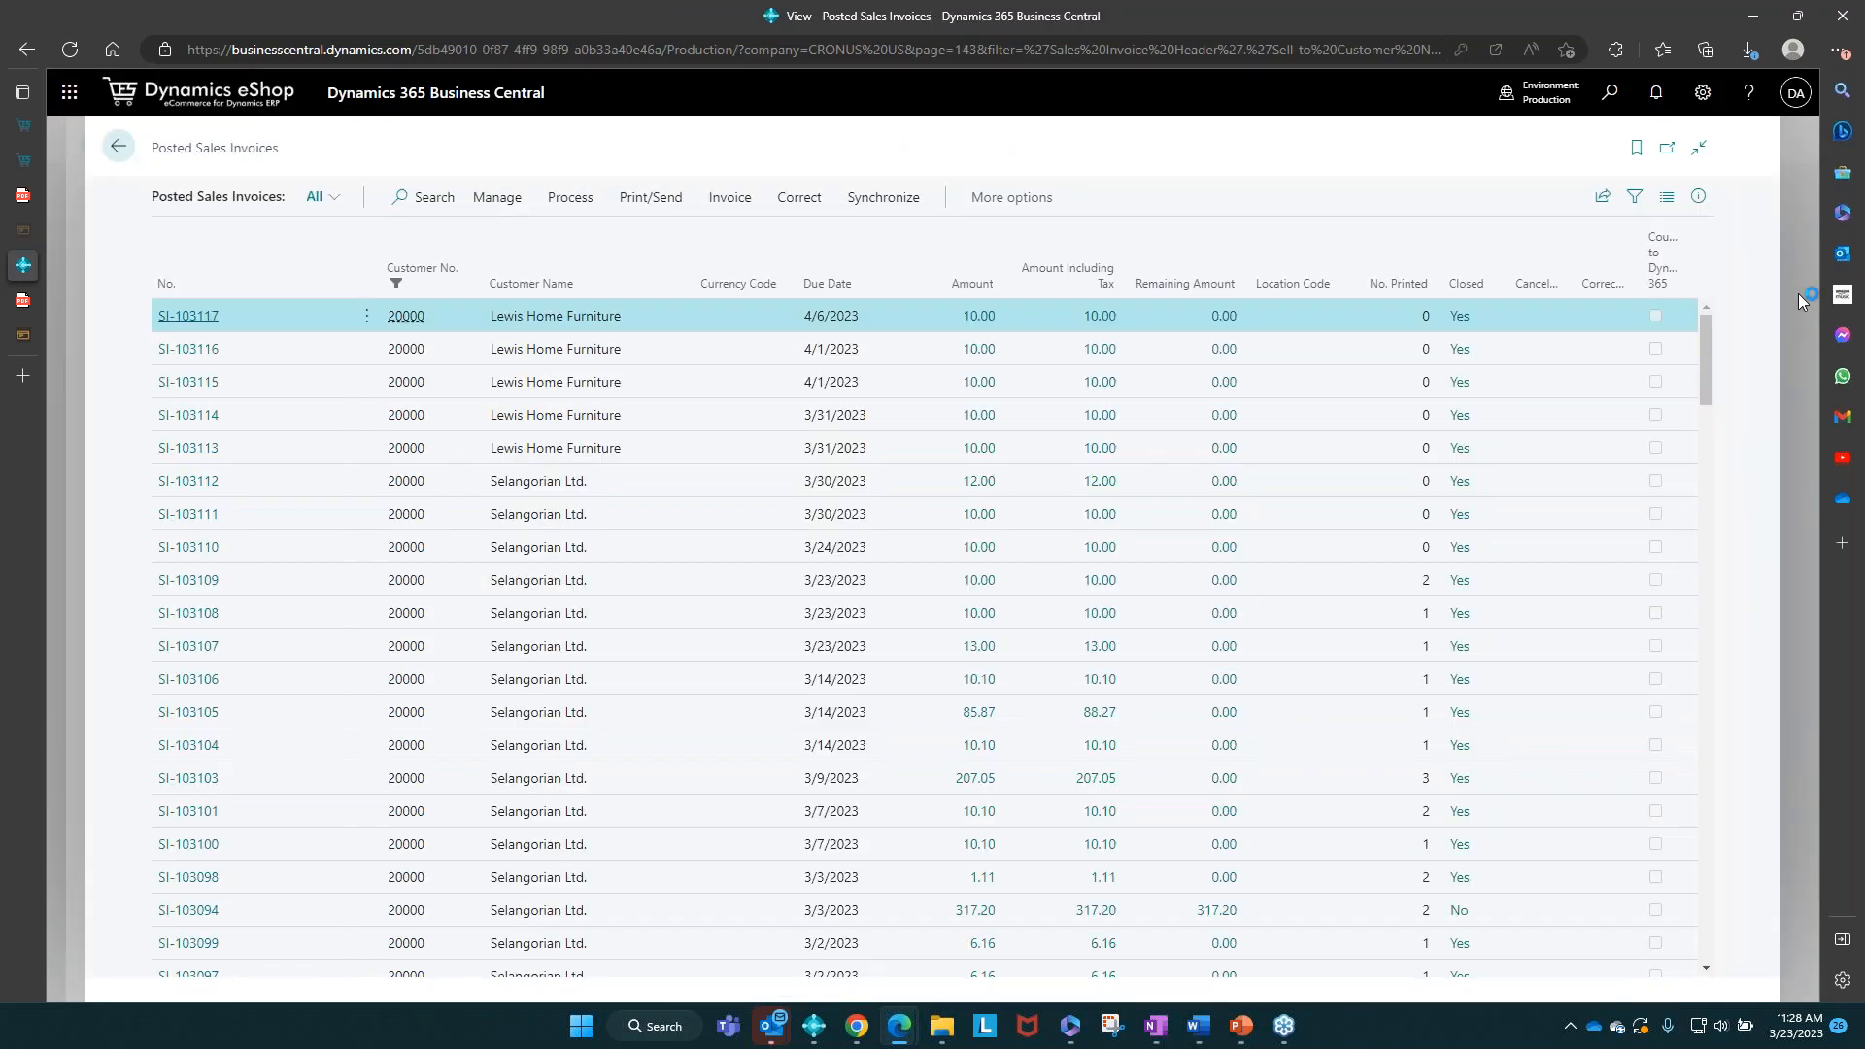
{"action": "left_click", "coordinate": [406, 514]}
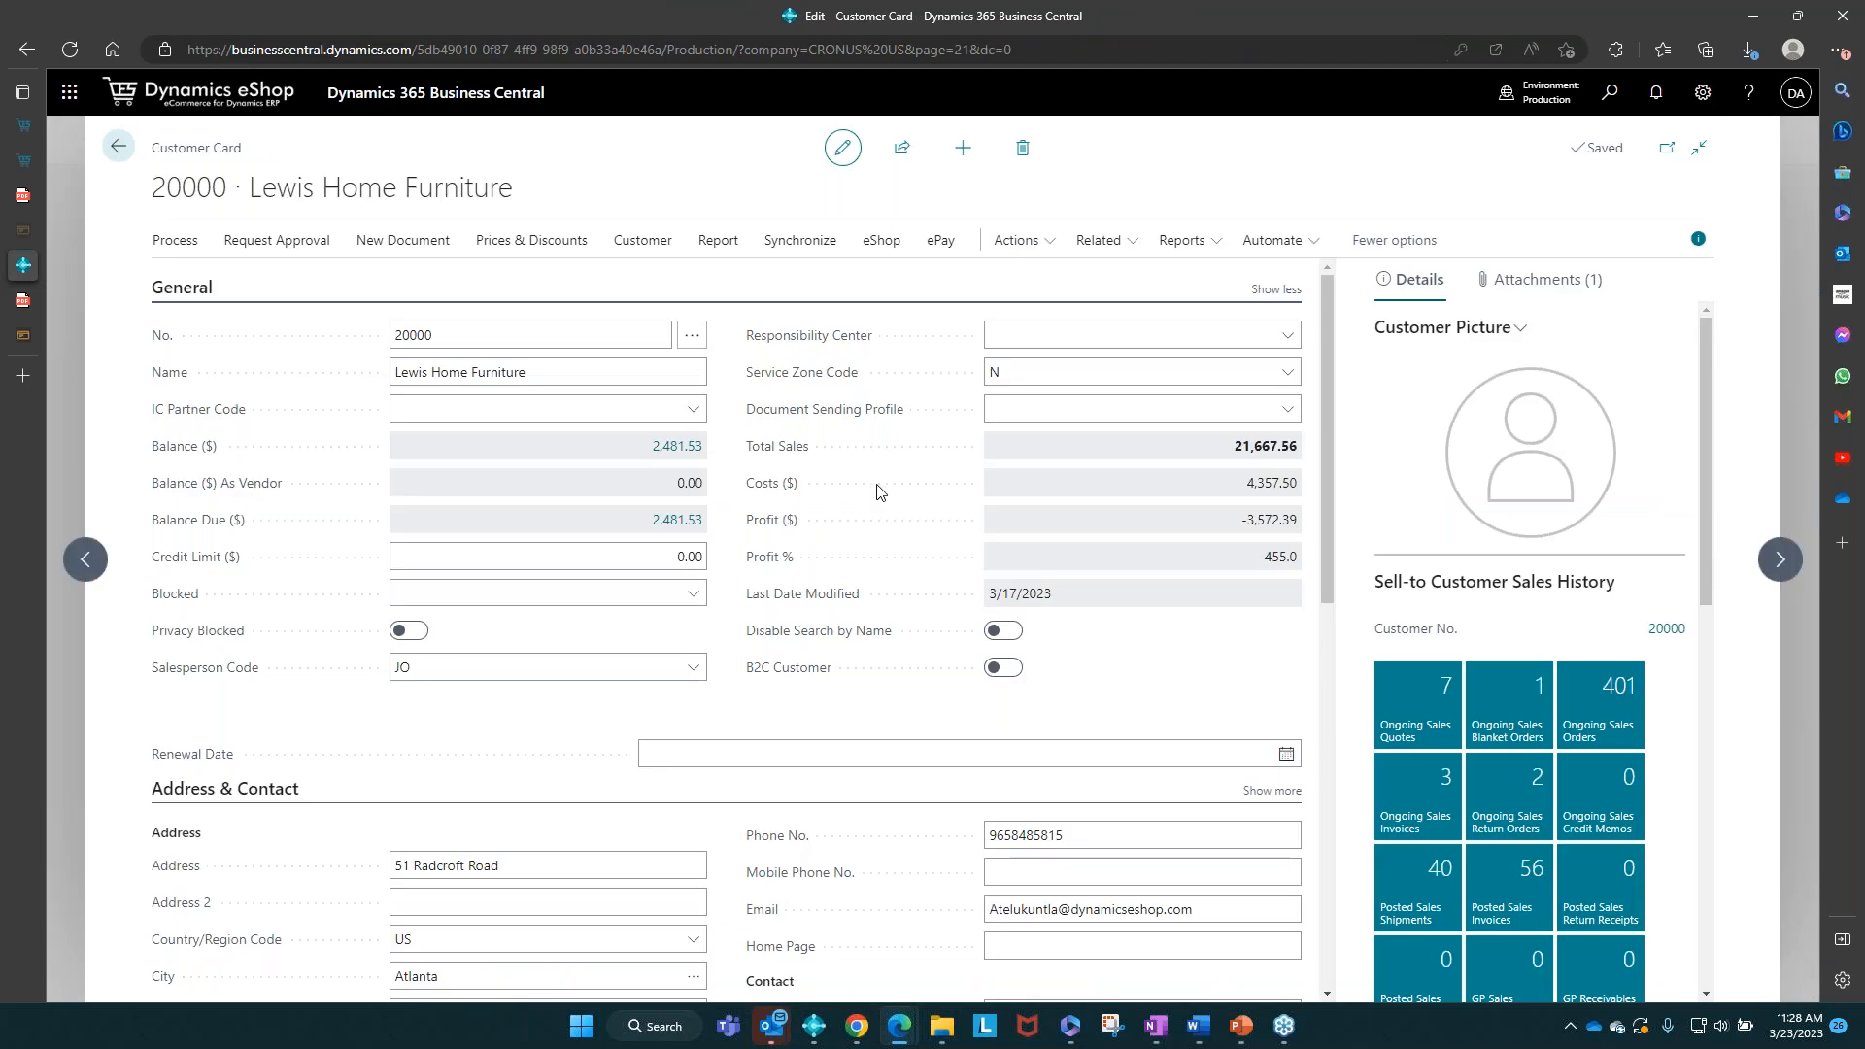
{"action": "key", "text": "Escape"}
{"action": "key", "text": "Escape"}
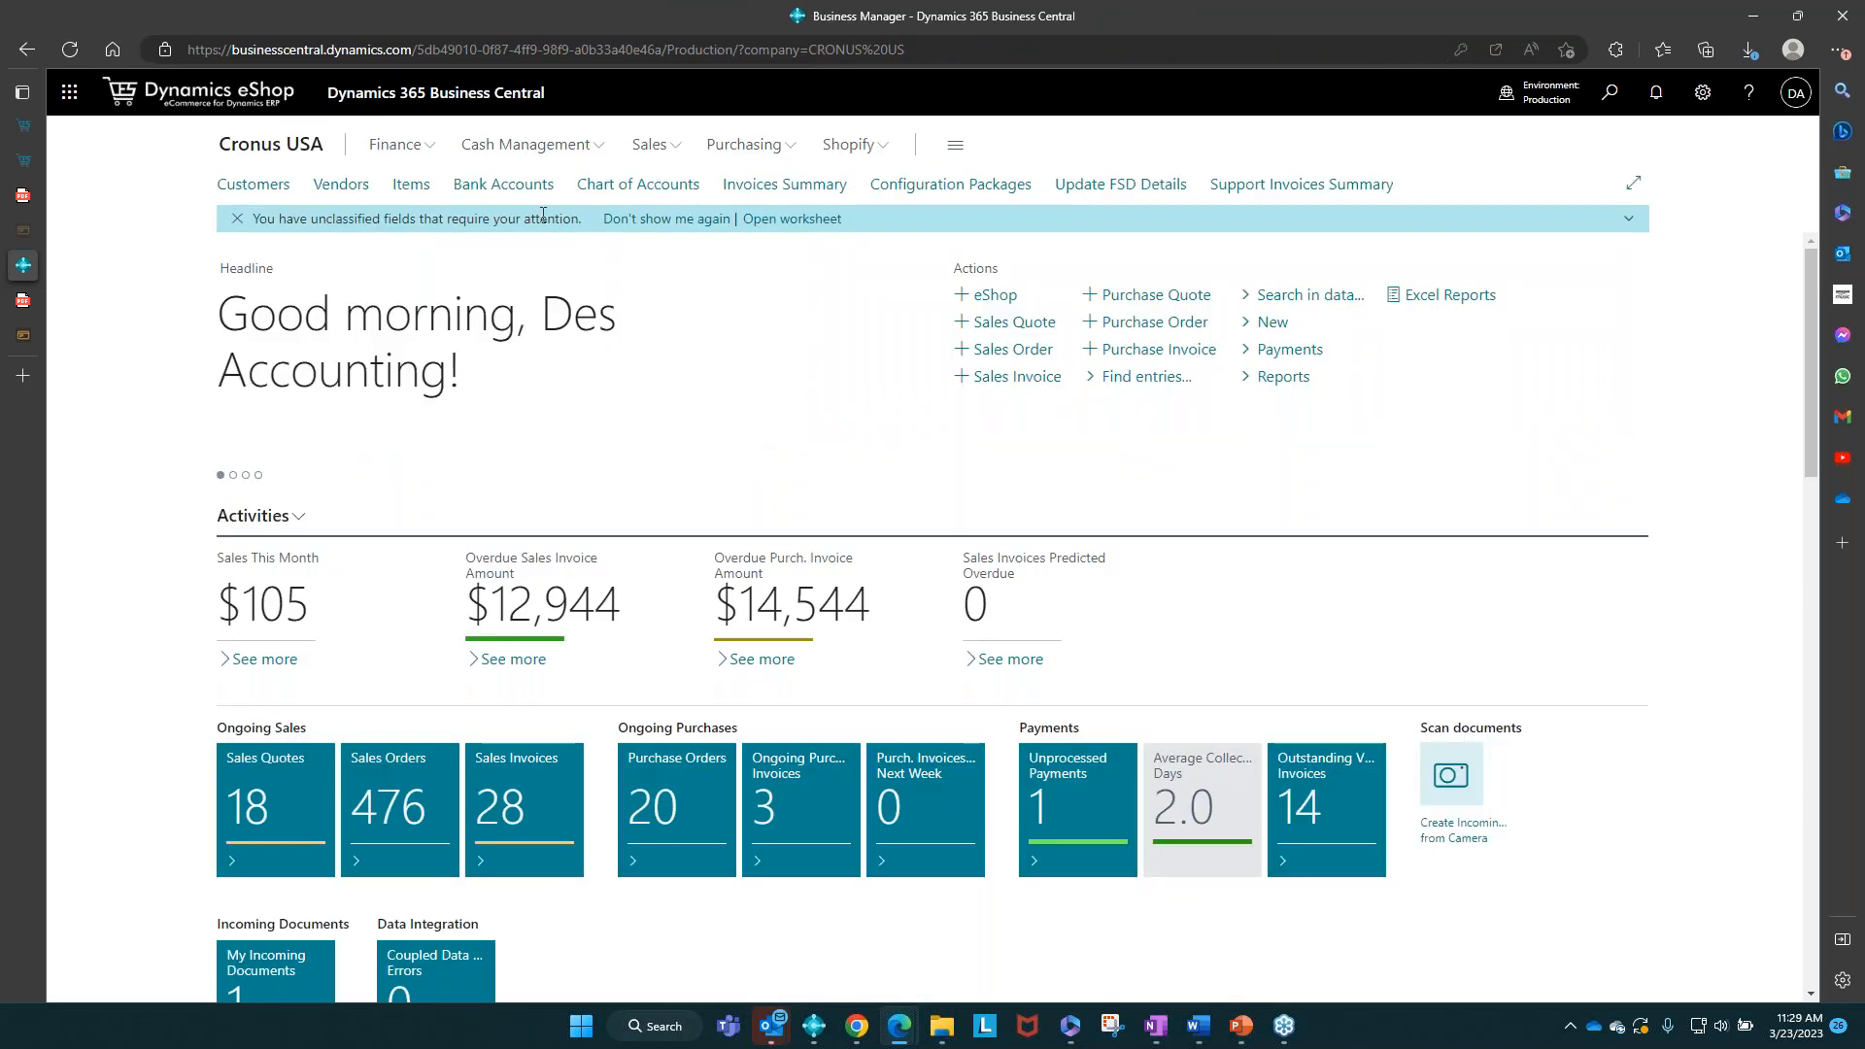
{"action": "left_click", "coordinate": [675, 151]}
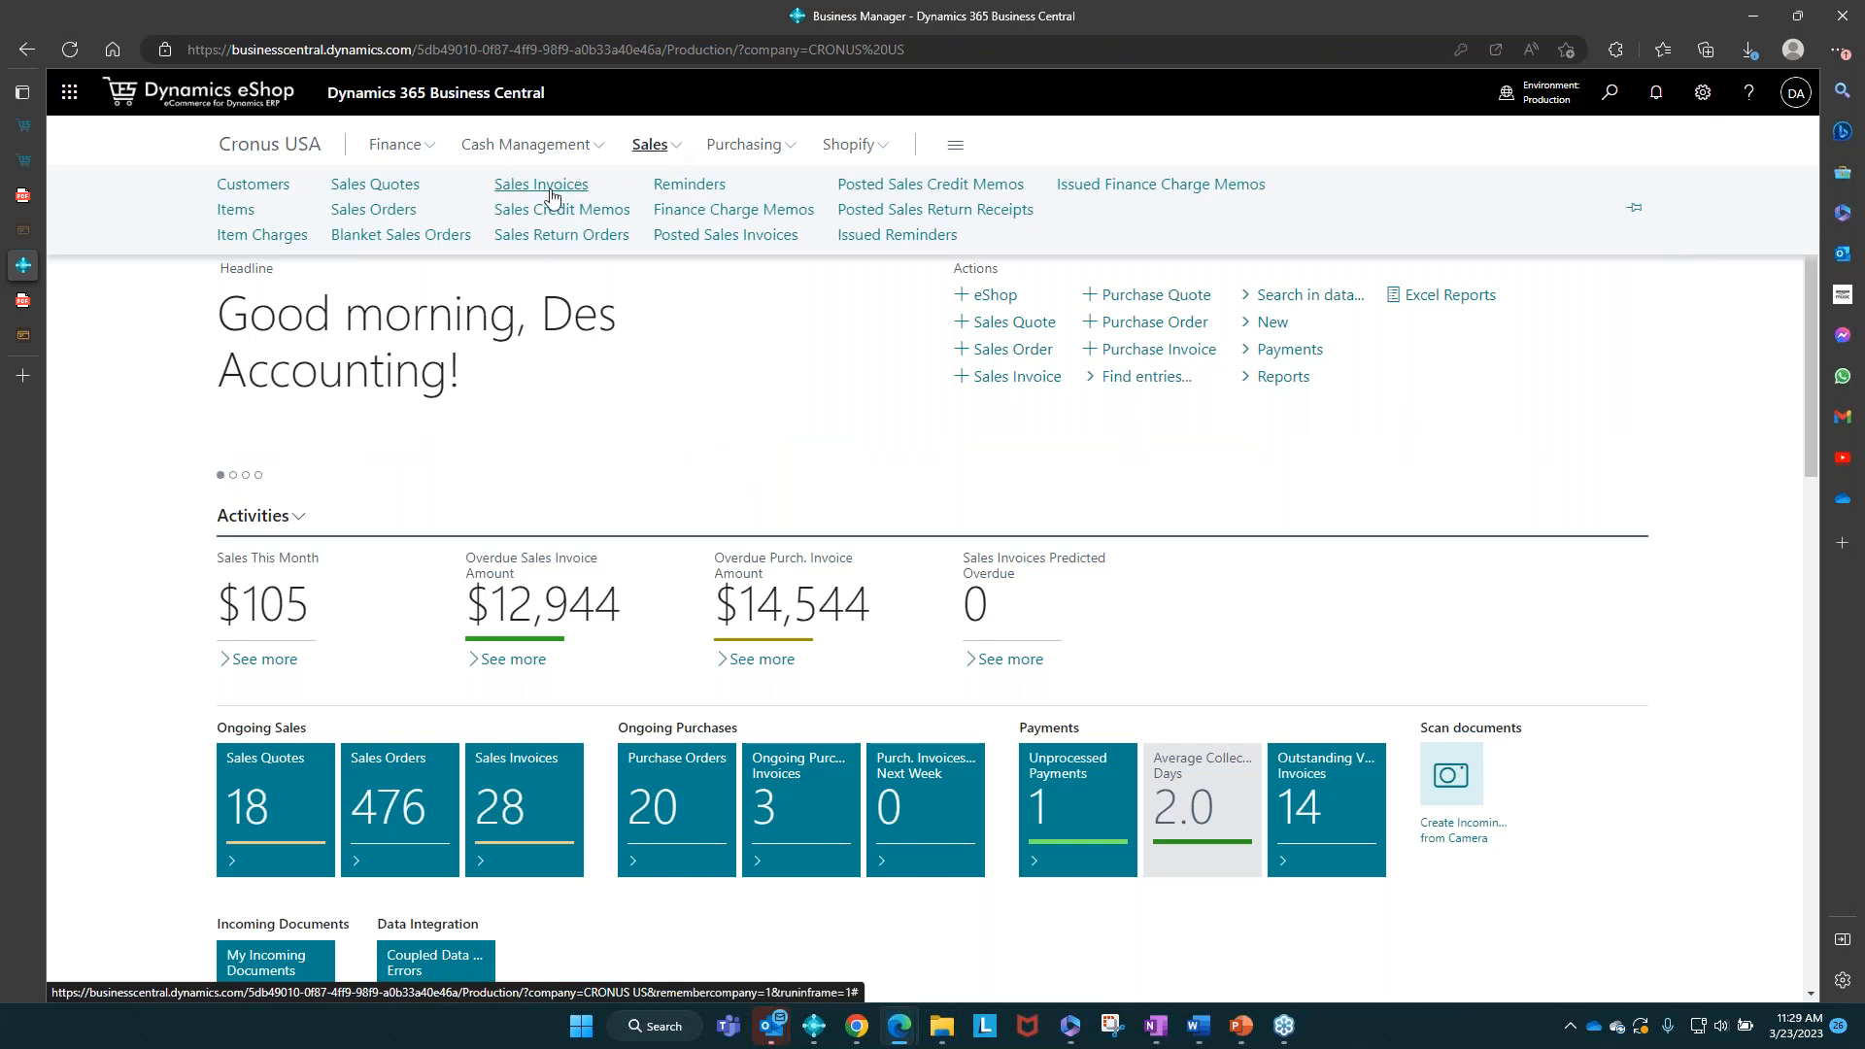
{"action": "left_click", "coordinate": [527, 209]}
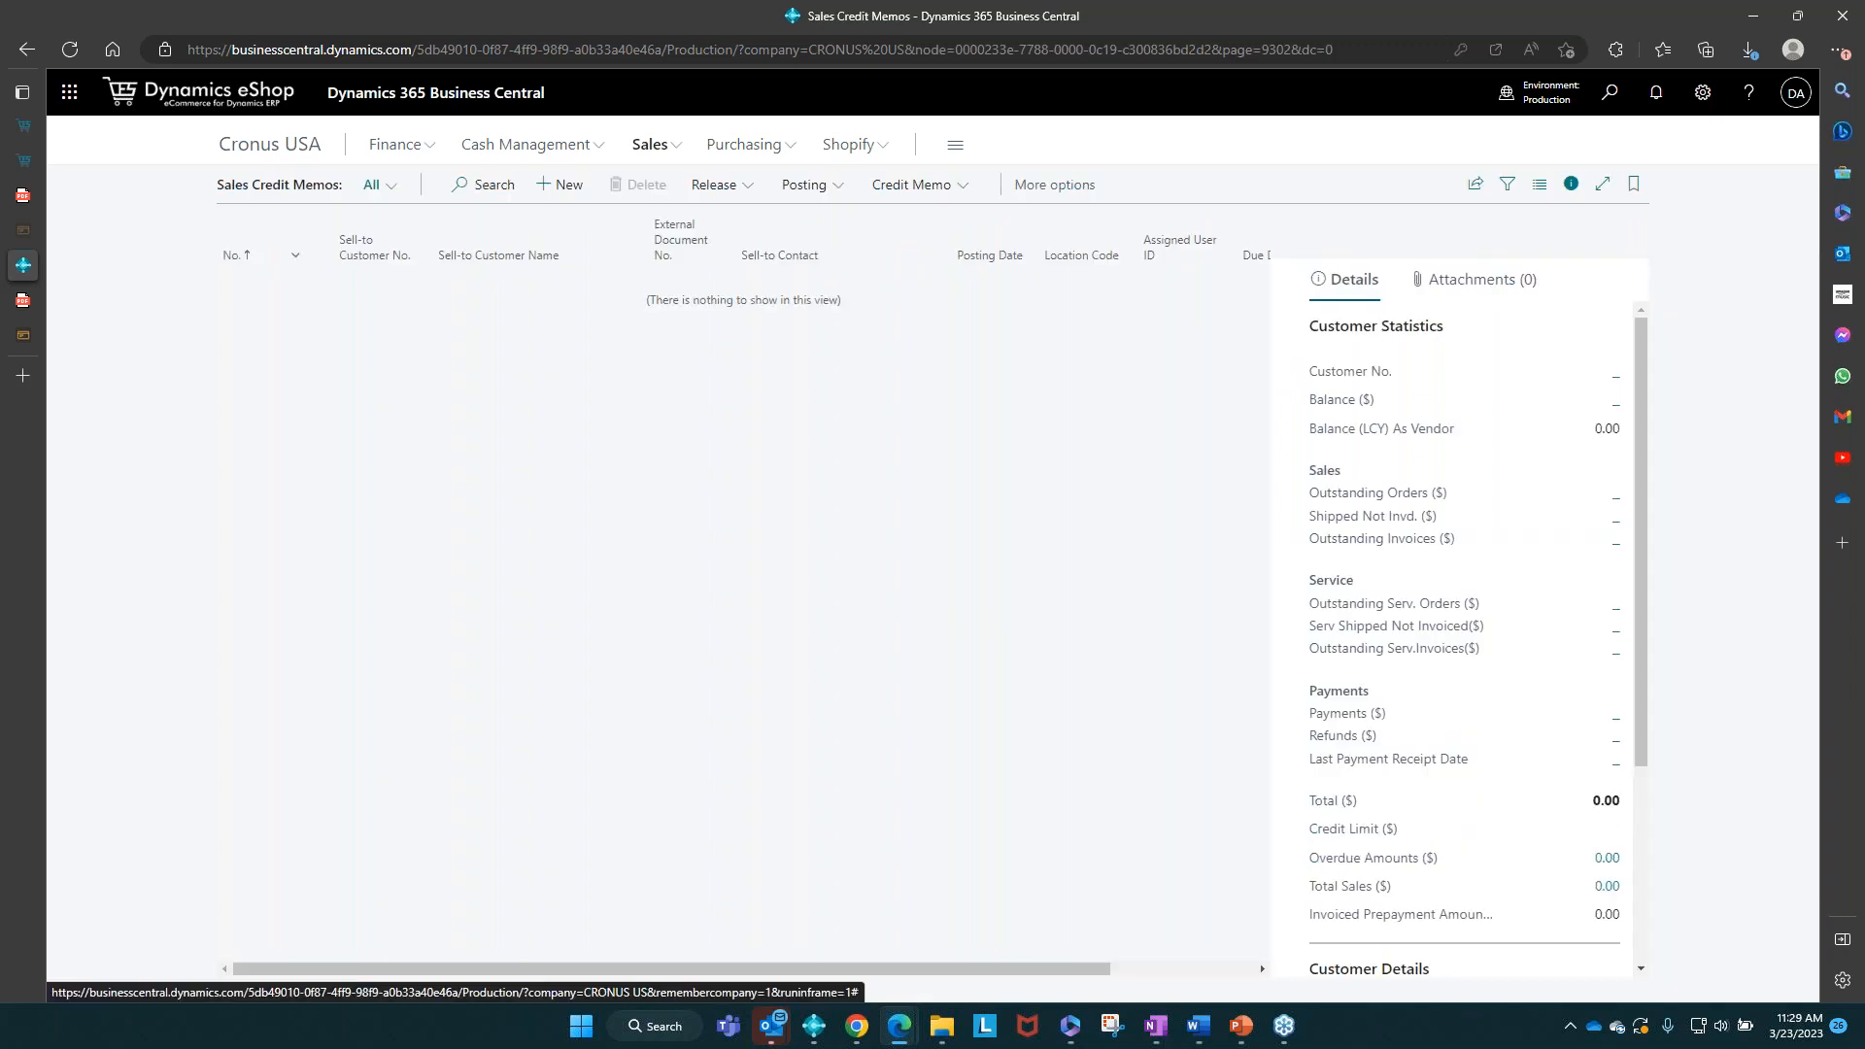
{"action": "left_click", "coordinate": [269, 143]}
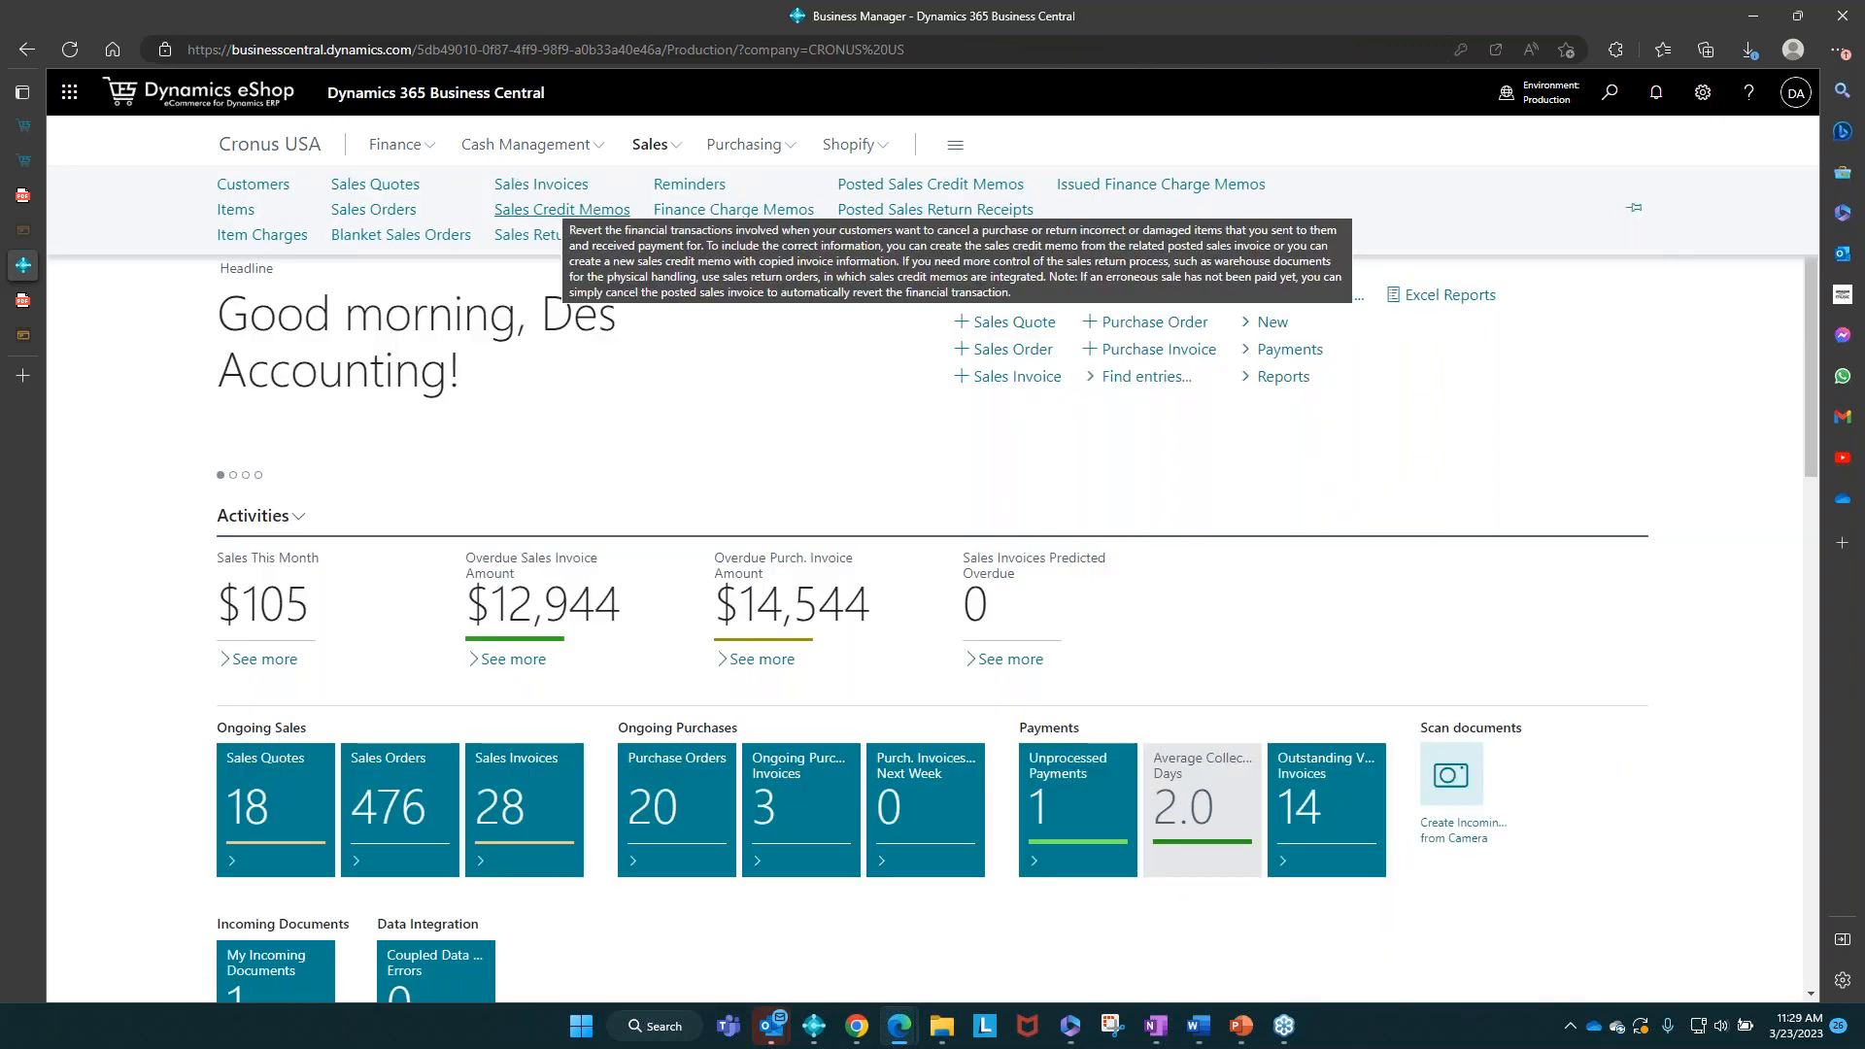
{"action": "left_click", "coordinate": [652, 148]}
Step: Open the CRONUS cash receipt journal batch and bring up the ePay payment card to authorize its first payment line
{"action": "left_click", "coordinate": [586, 146]}
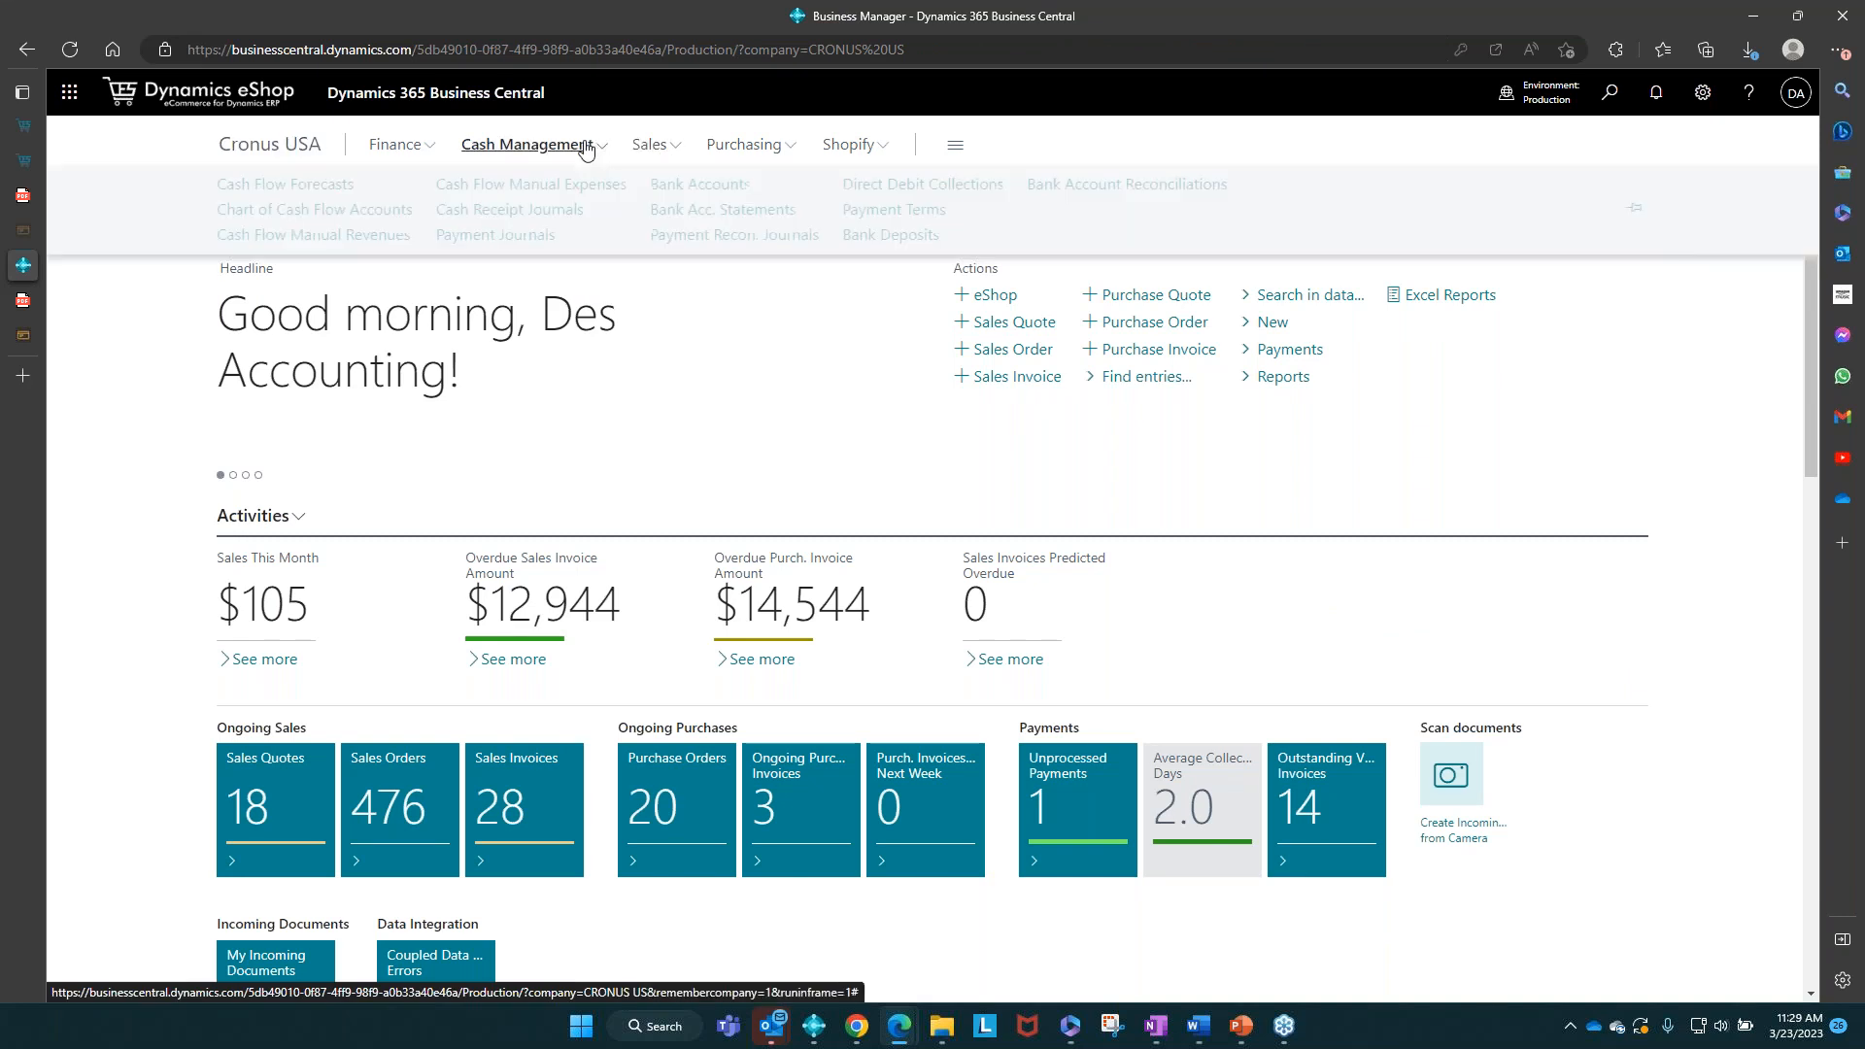
{"action": "left_click", "coordinate": [509, 209]}
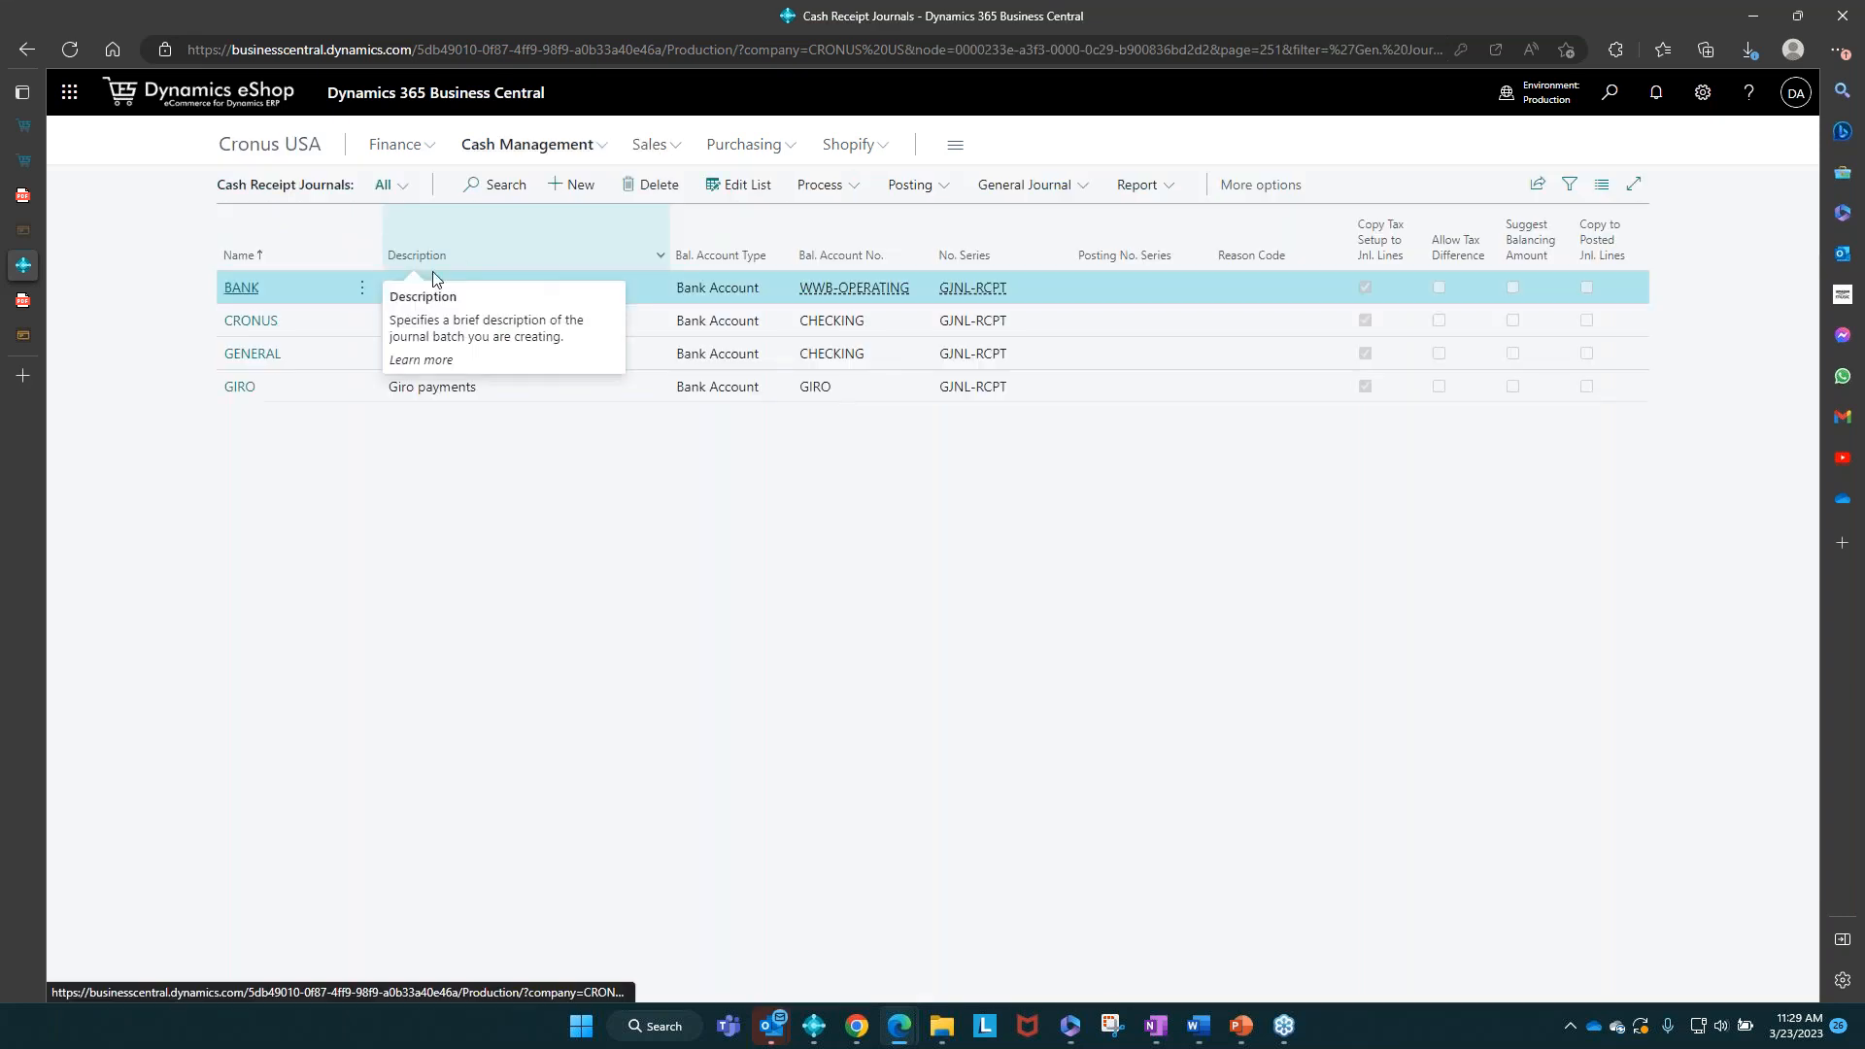
{"action": "left_click", "coordinate": [240, 326]}
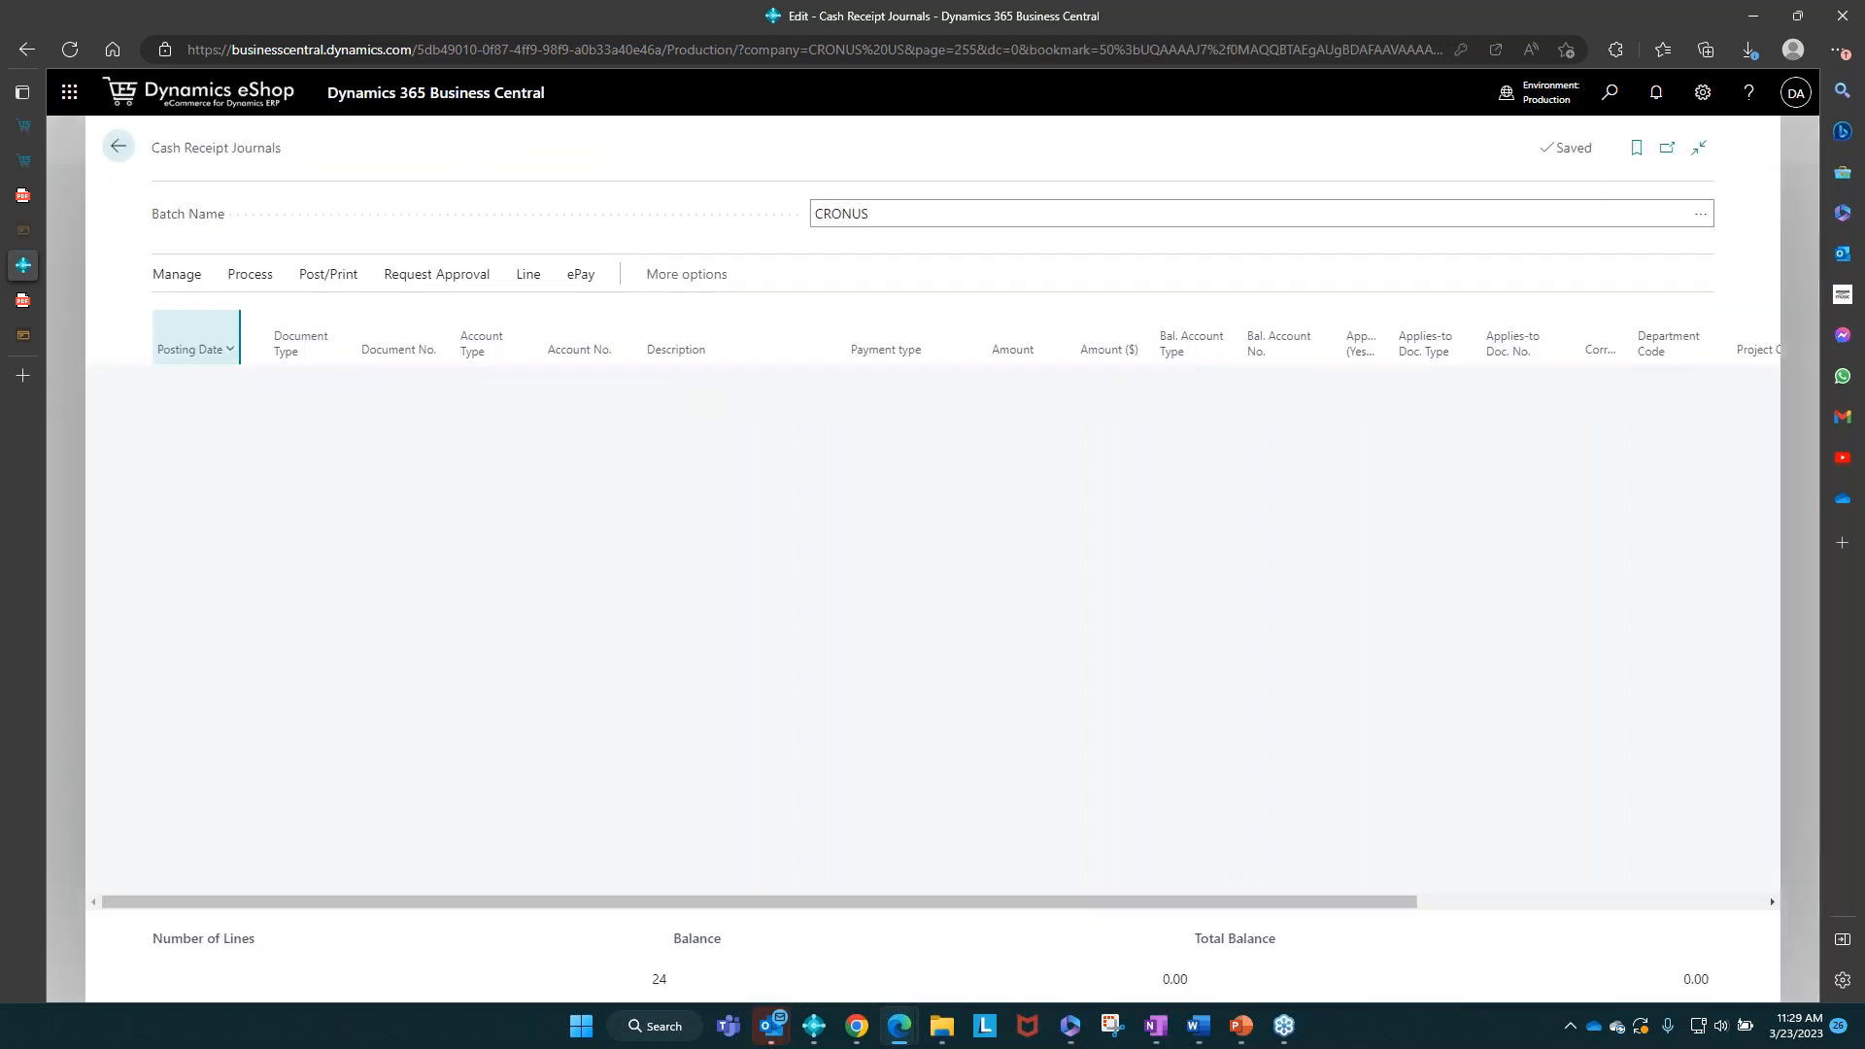
{"action": "left_click", "coordinate": [573, 275]}
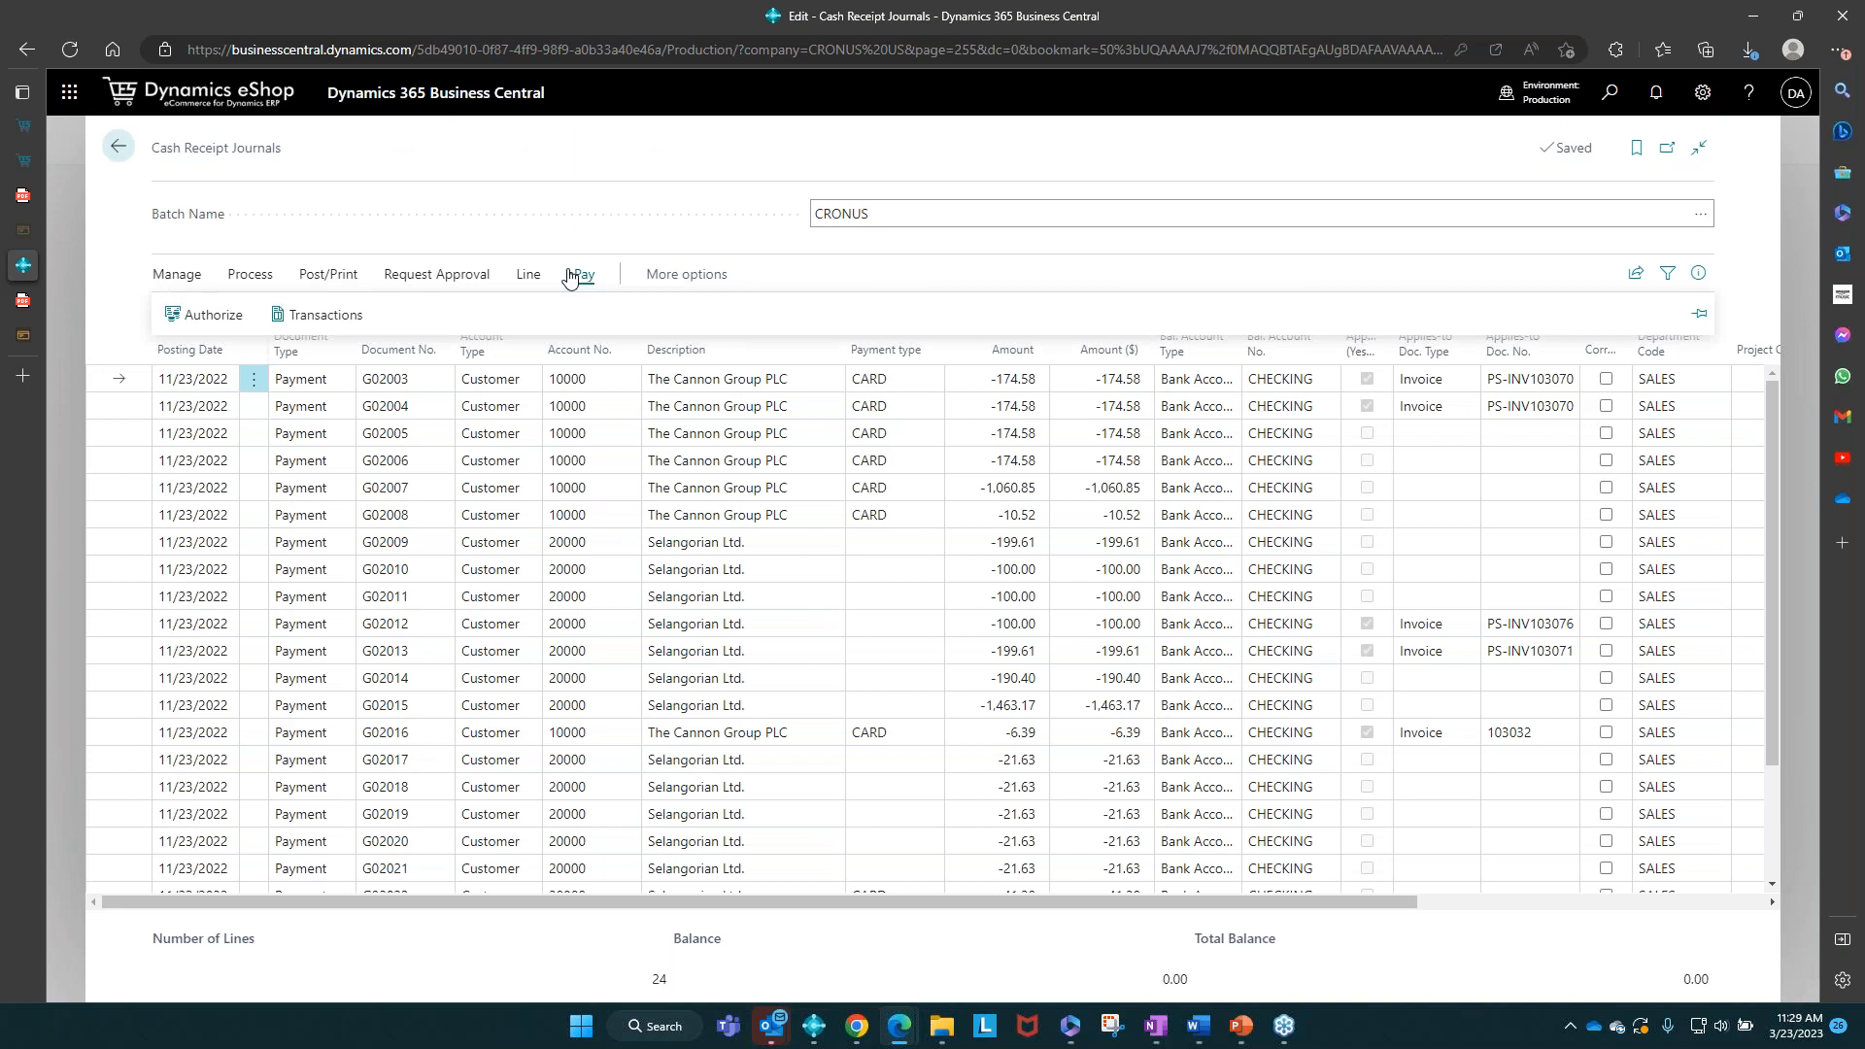
{"action": "left_click", "coordinate": [216, 317]}
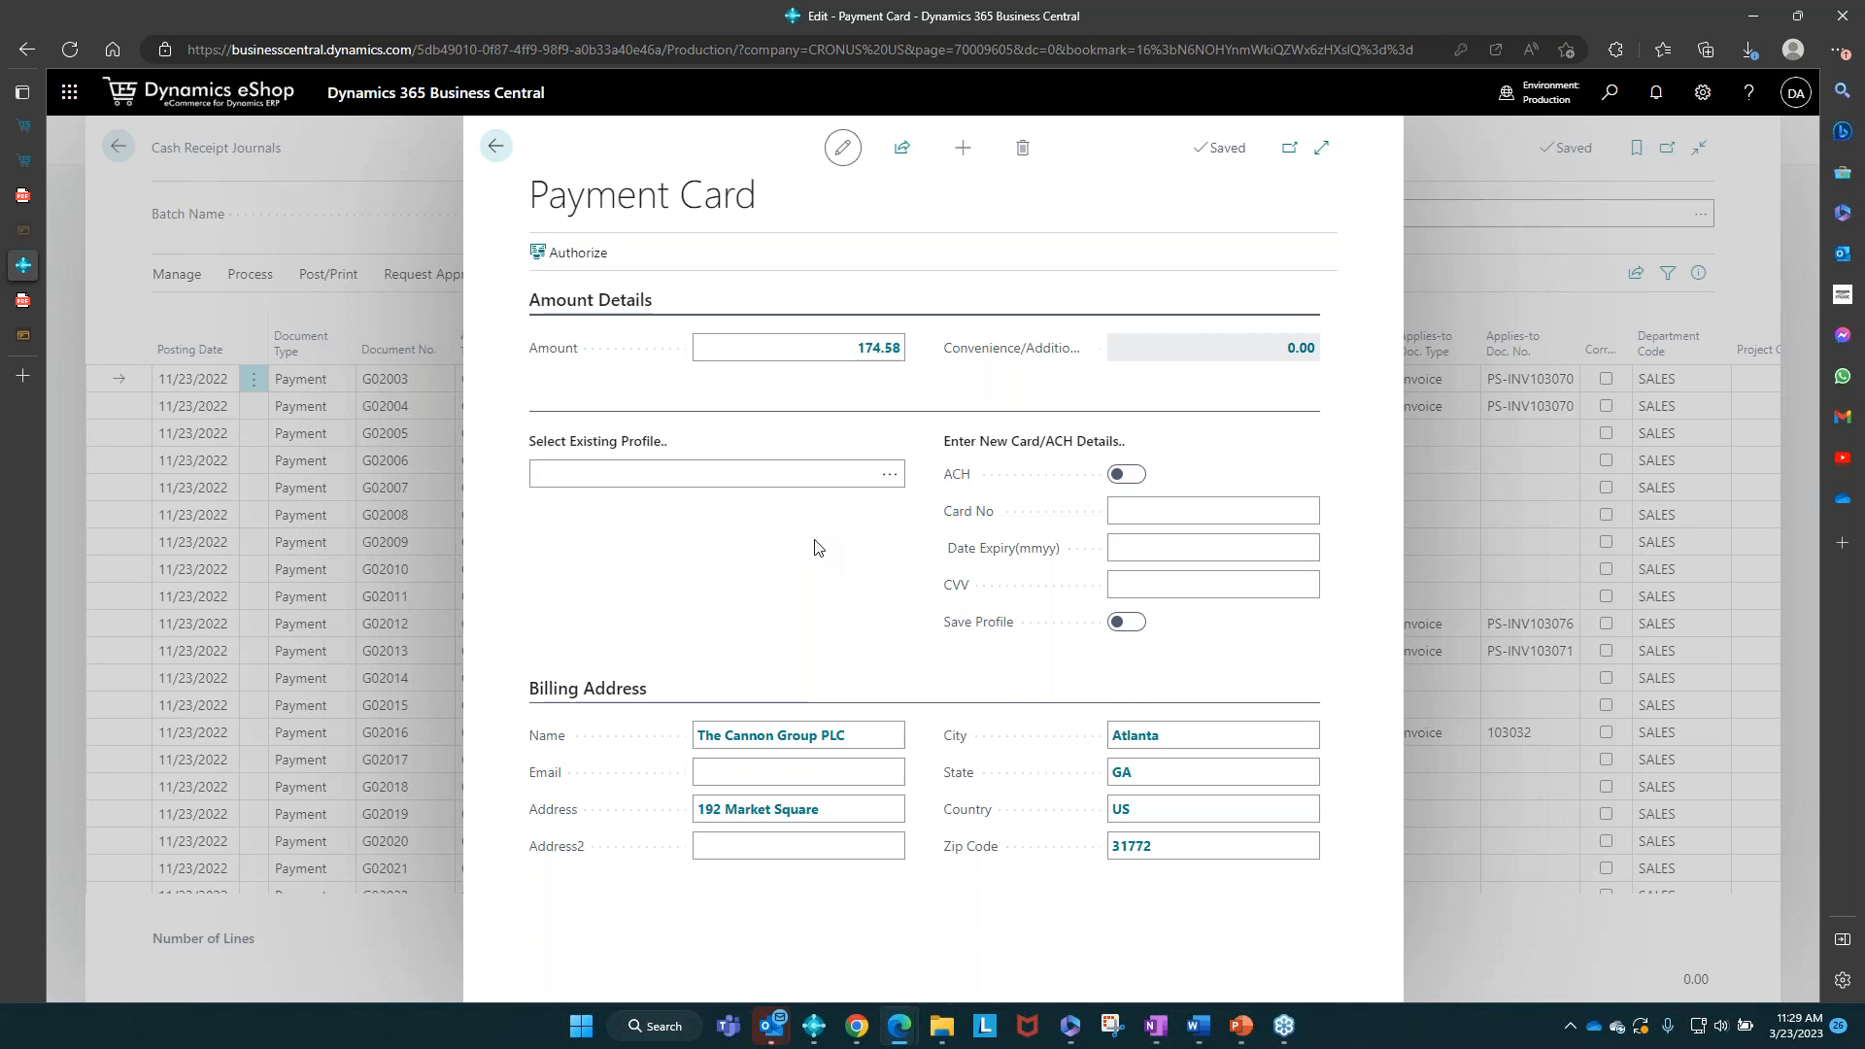
Step: Close the ePay payment card and the cash receipt journals to return to the Business Central home page
{"action": "left_click", "coordinate": [1447, 282]}
{"action": "key", "text": "Escape"}
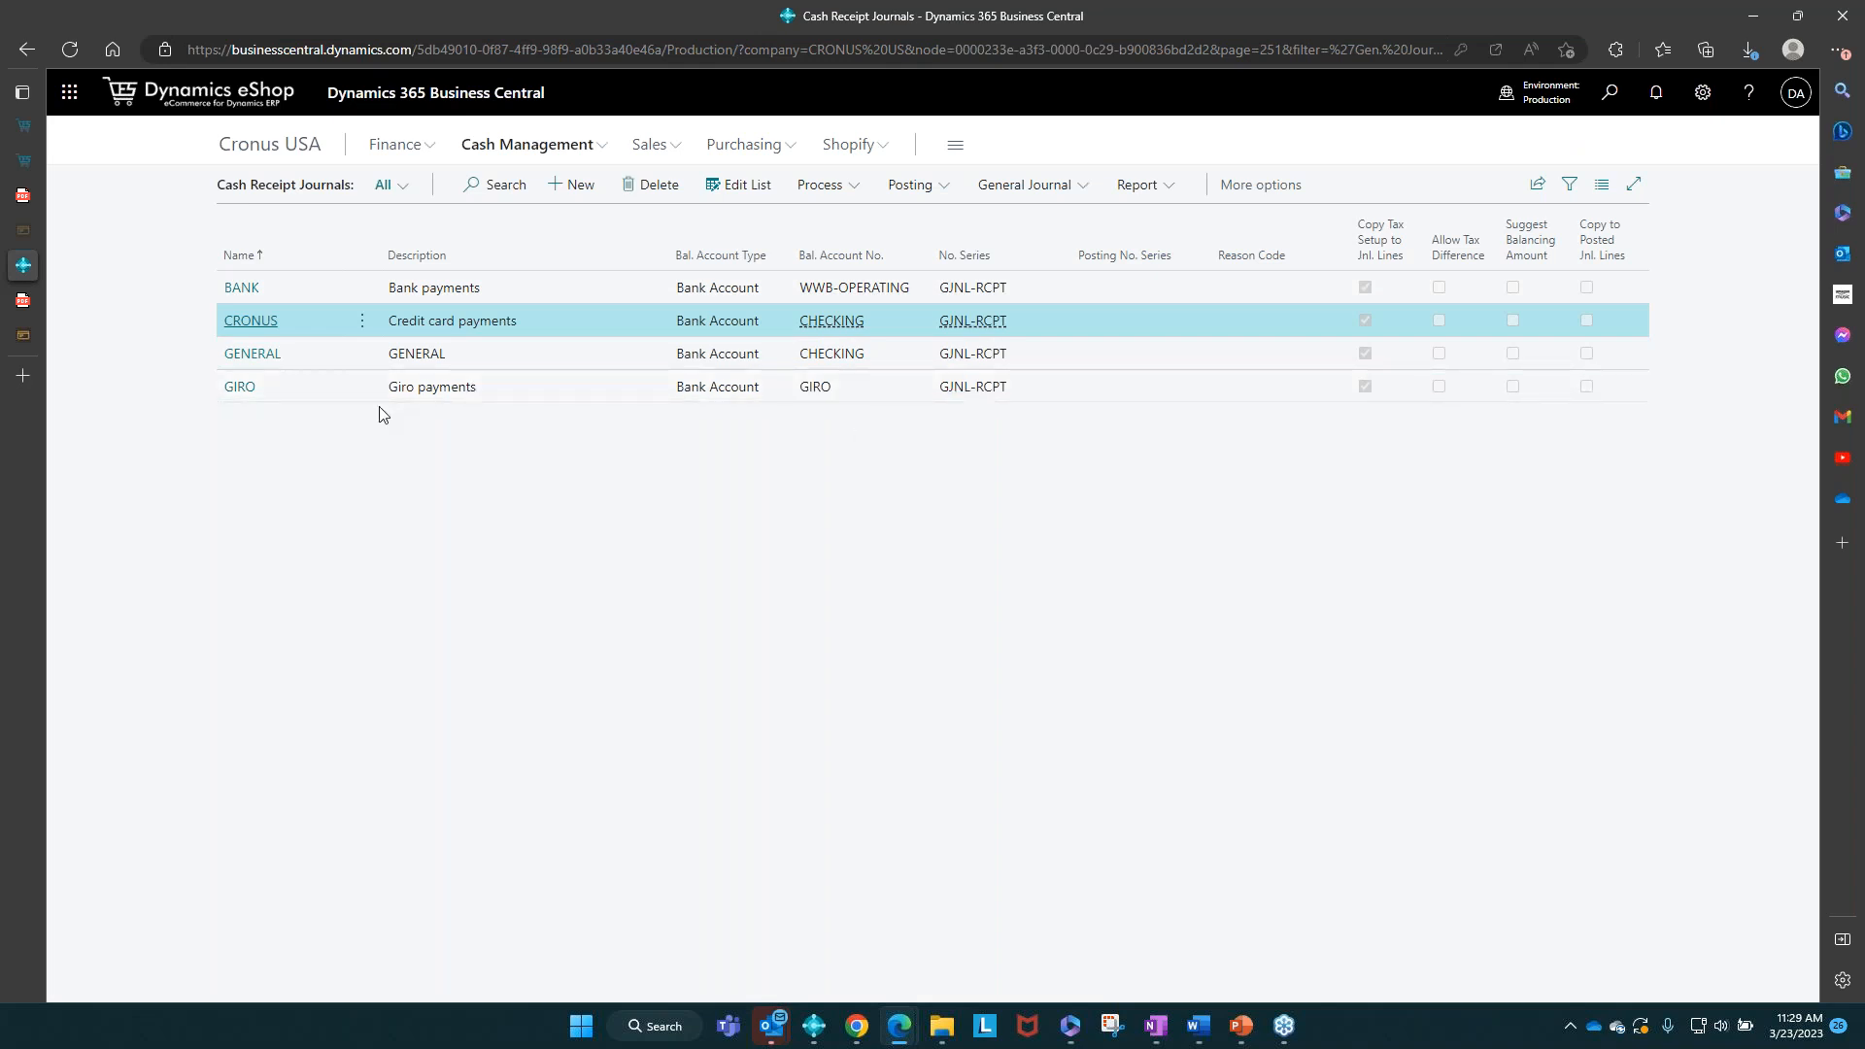
{"action": "left_click", "coordinate": [91, 322]}
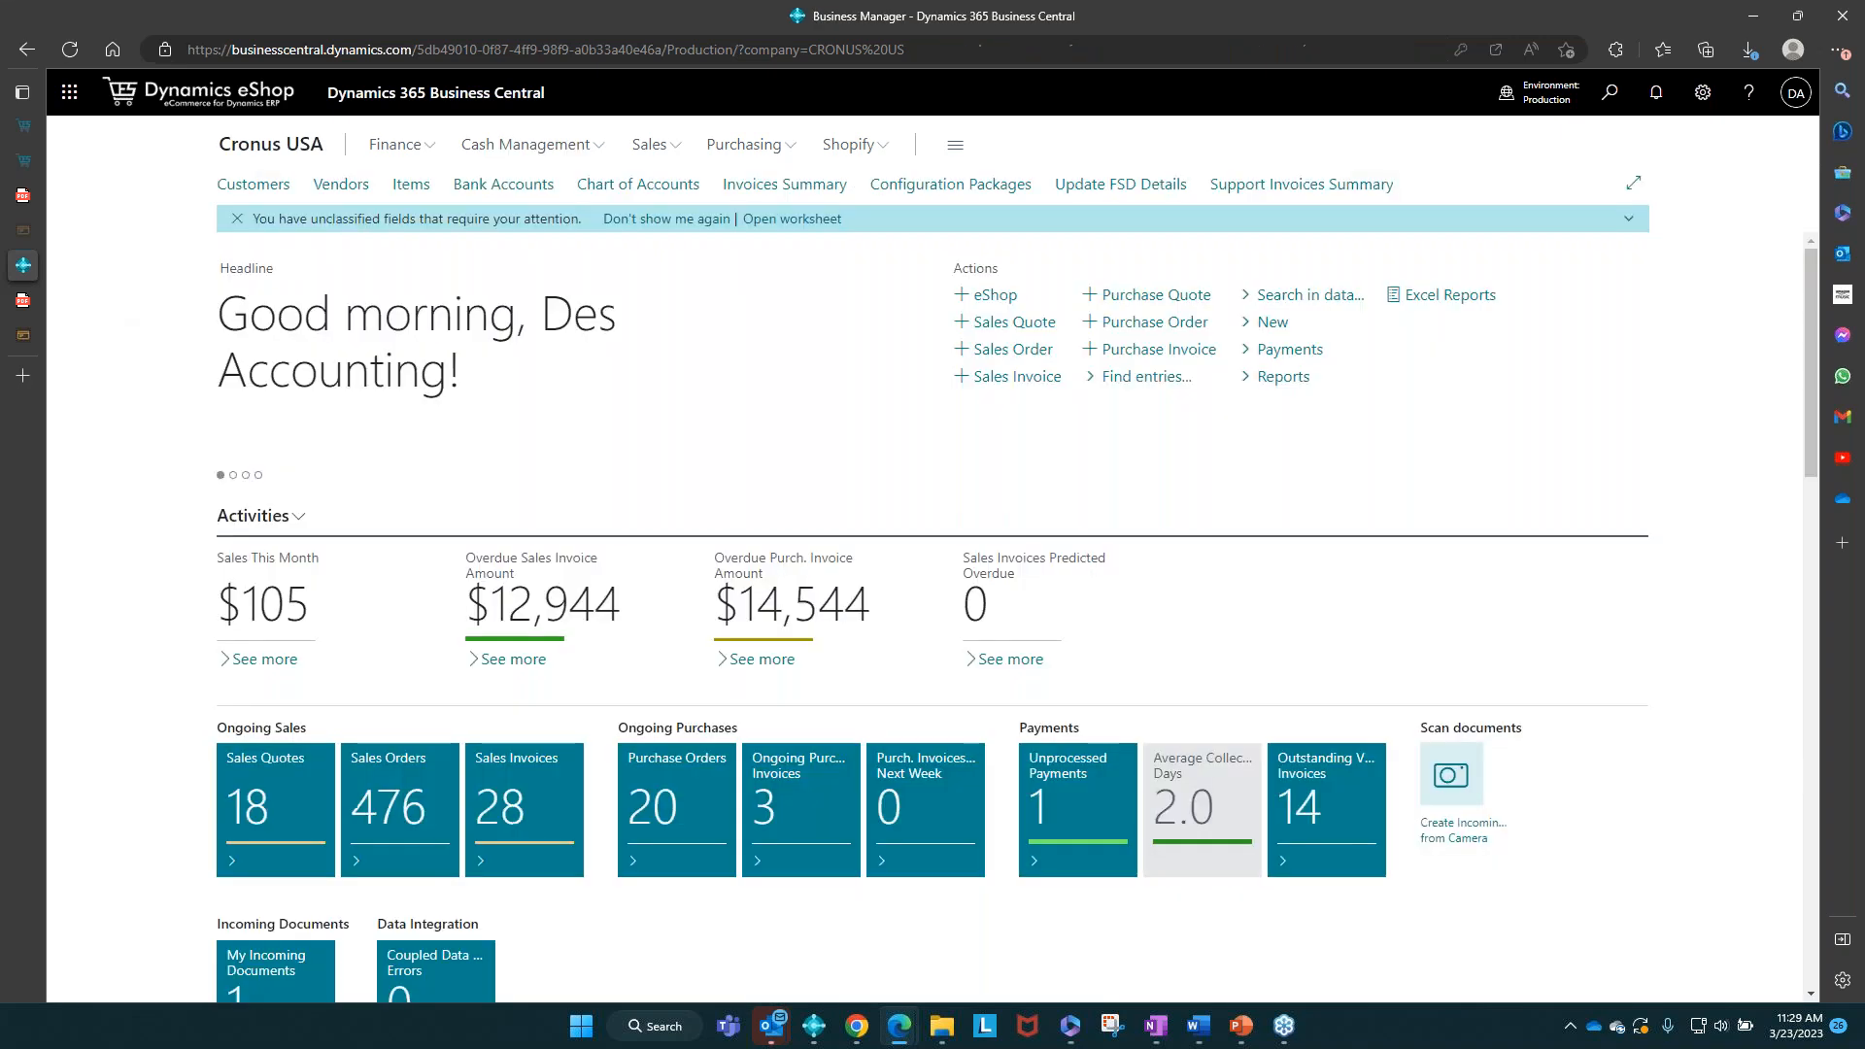
Step: Show the available eShop setup actions on the Business Central home page
{"action": "mouse_move", "coordinate": [14, 169]}
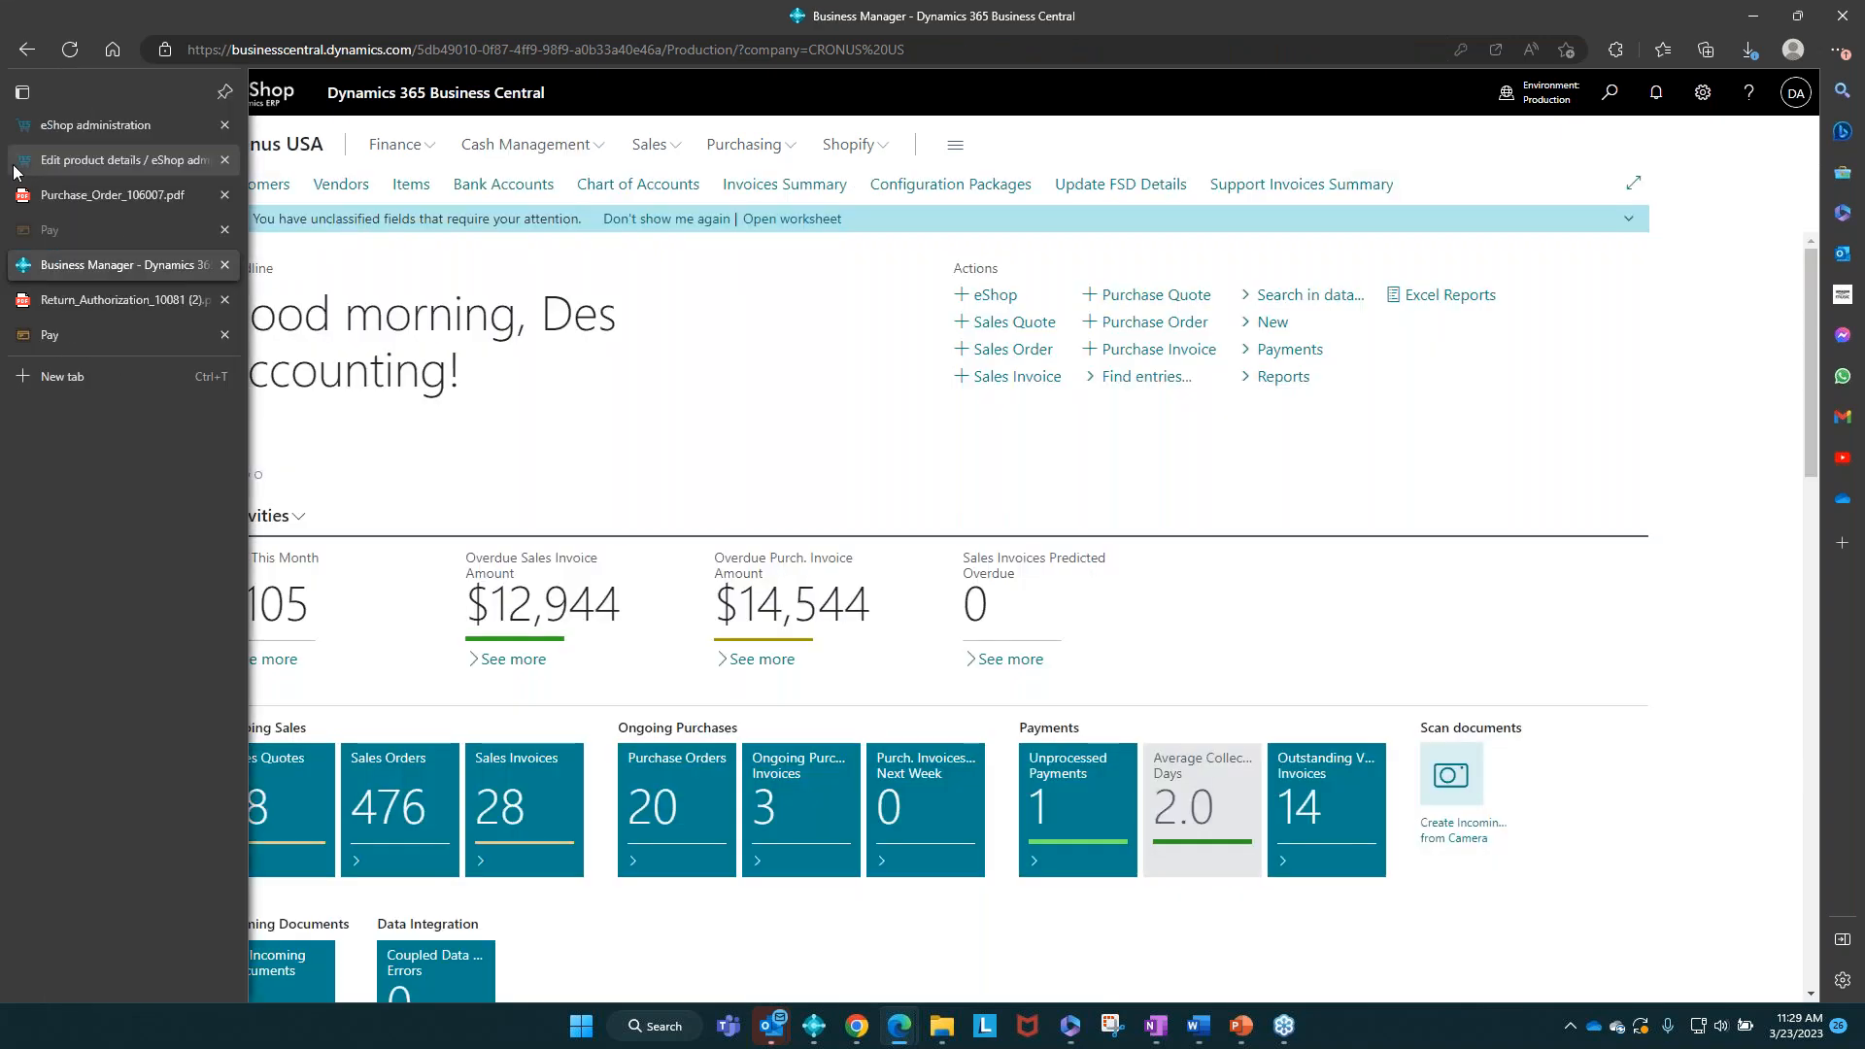
{"action": "mouse_move", "coordinate": [81, 159]}
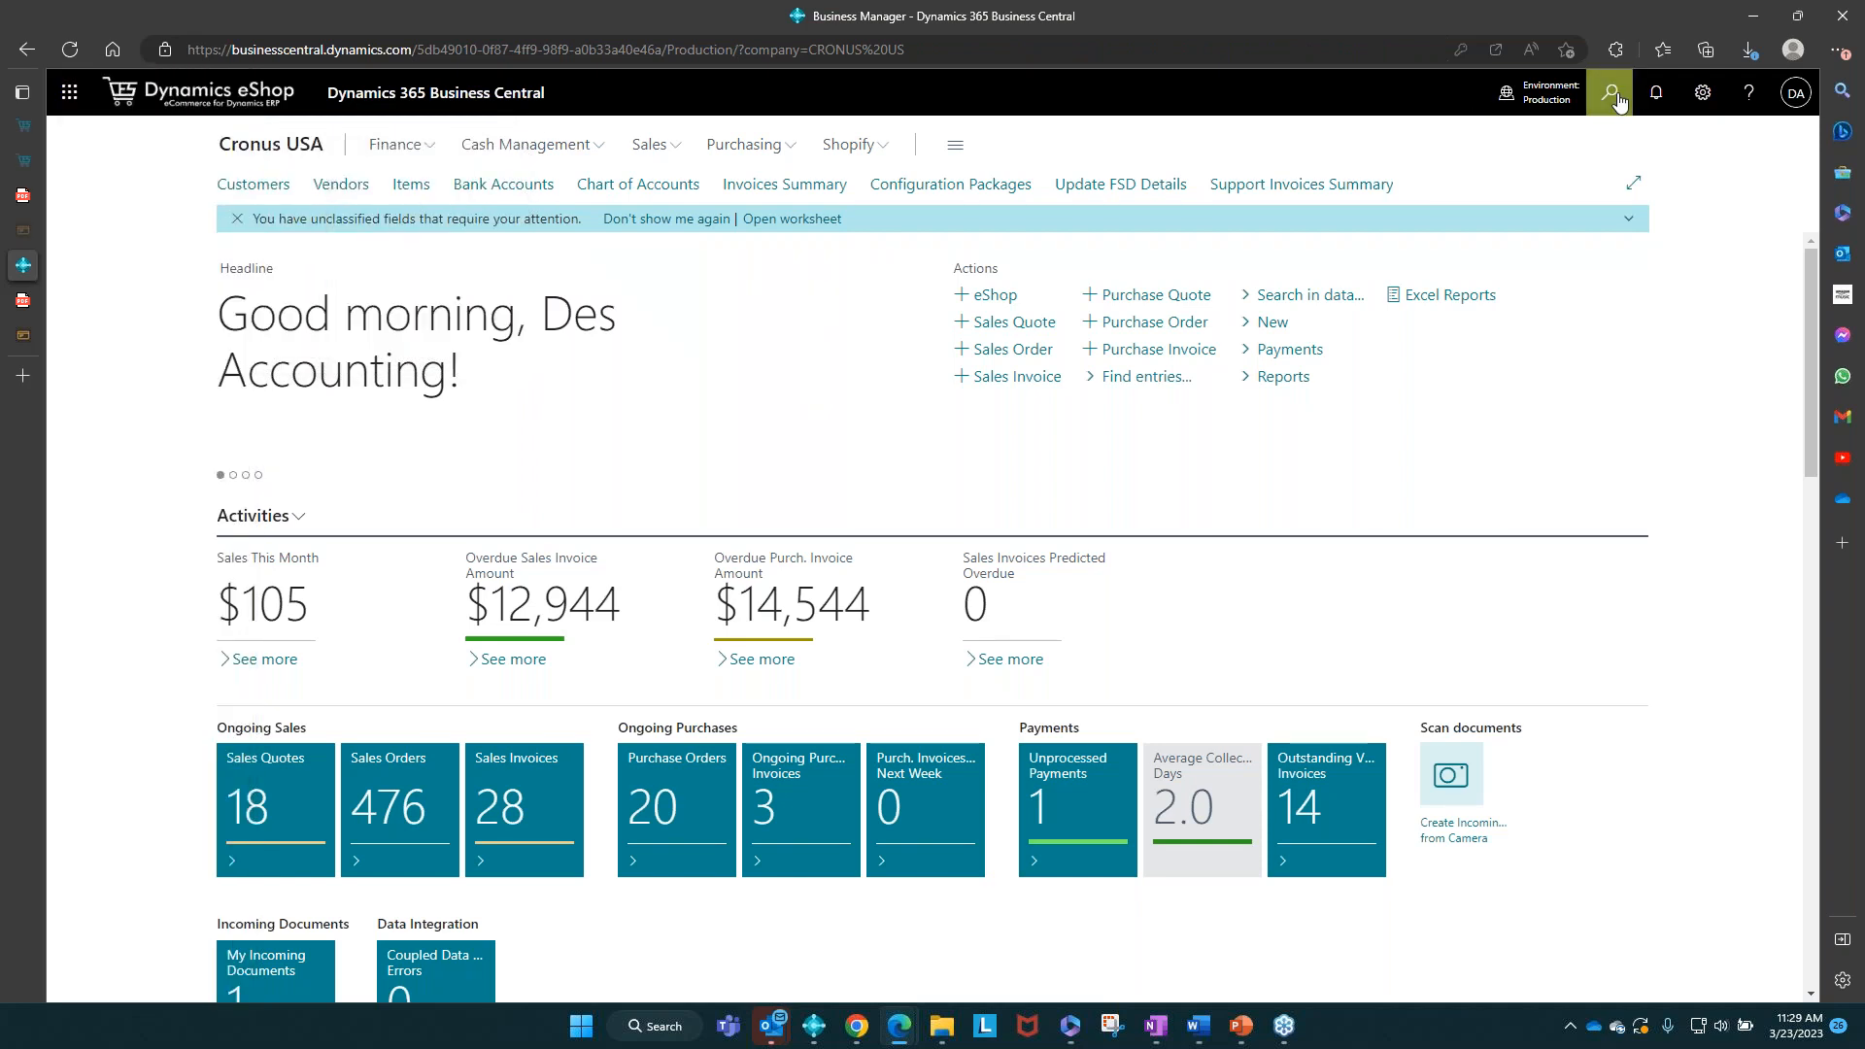
{"action": "left_click", "coordinate": [1008, 295]}
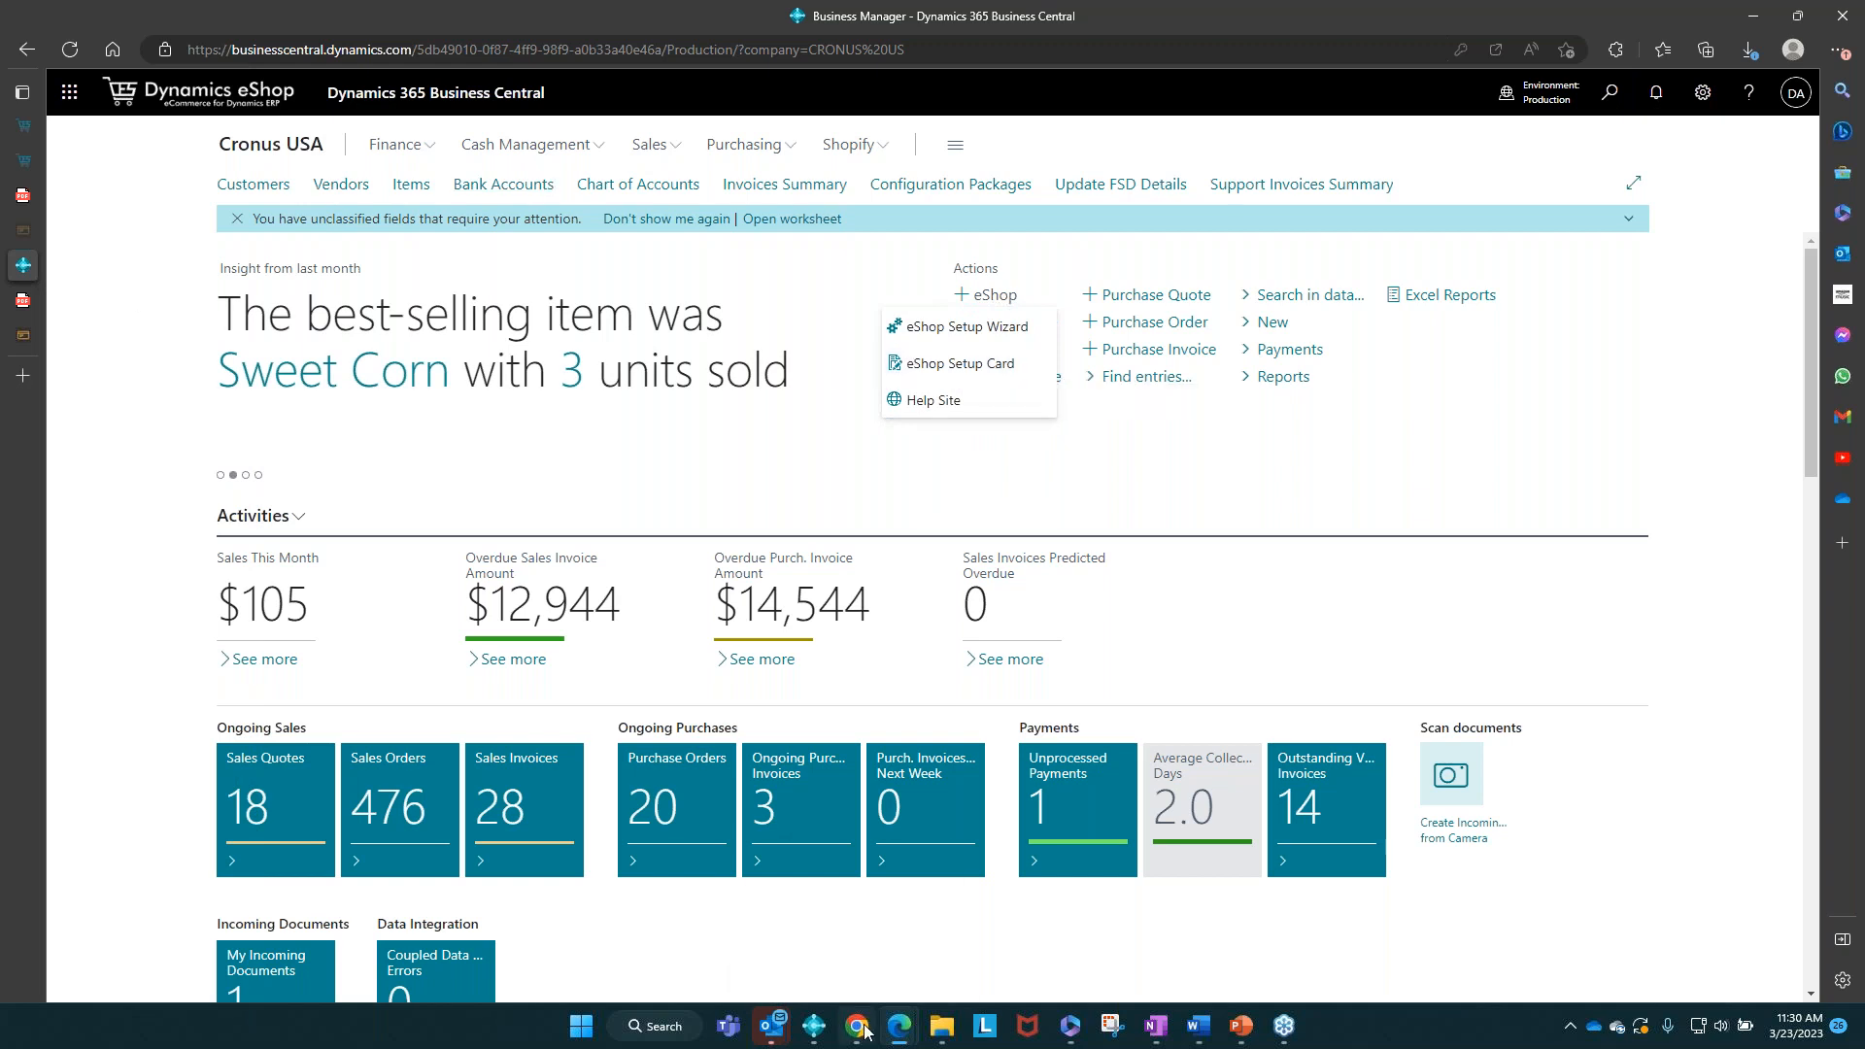
{"action": "mouse_move", "coordinate": [870, 1035]}
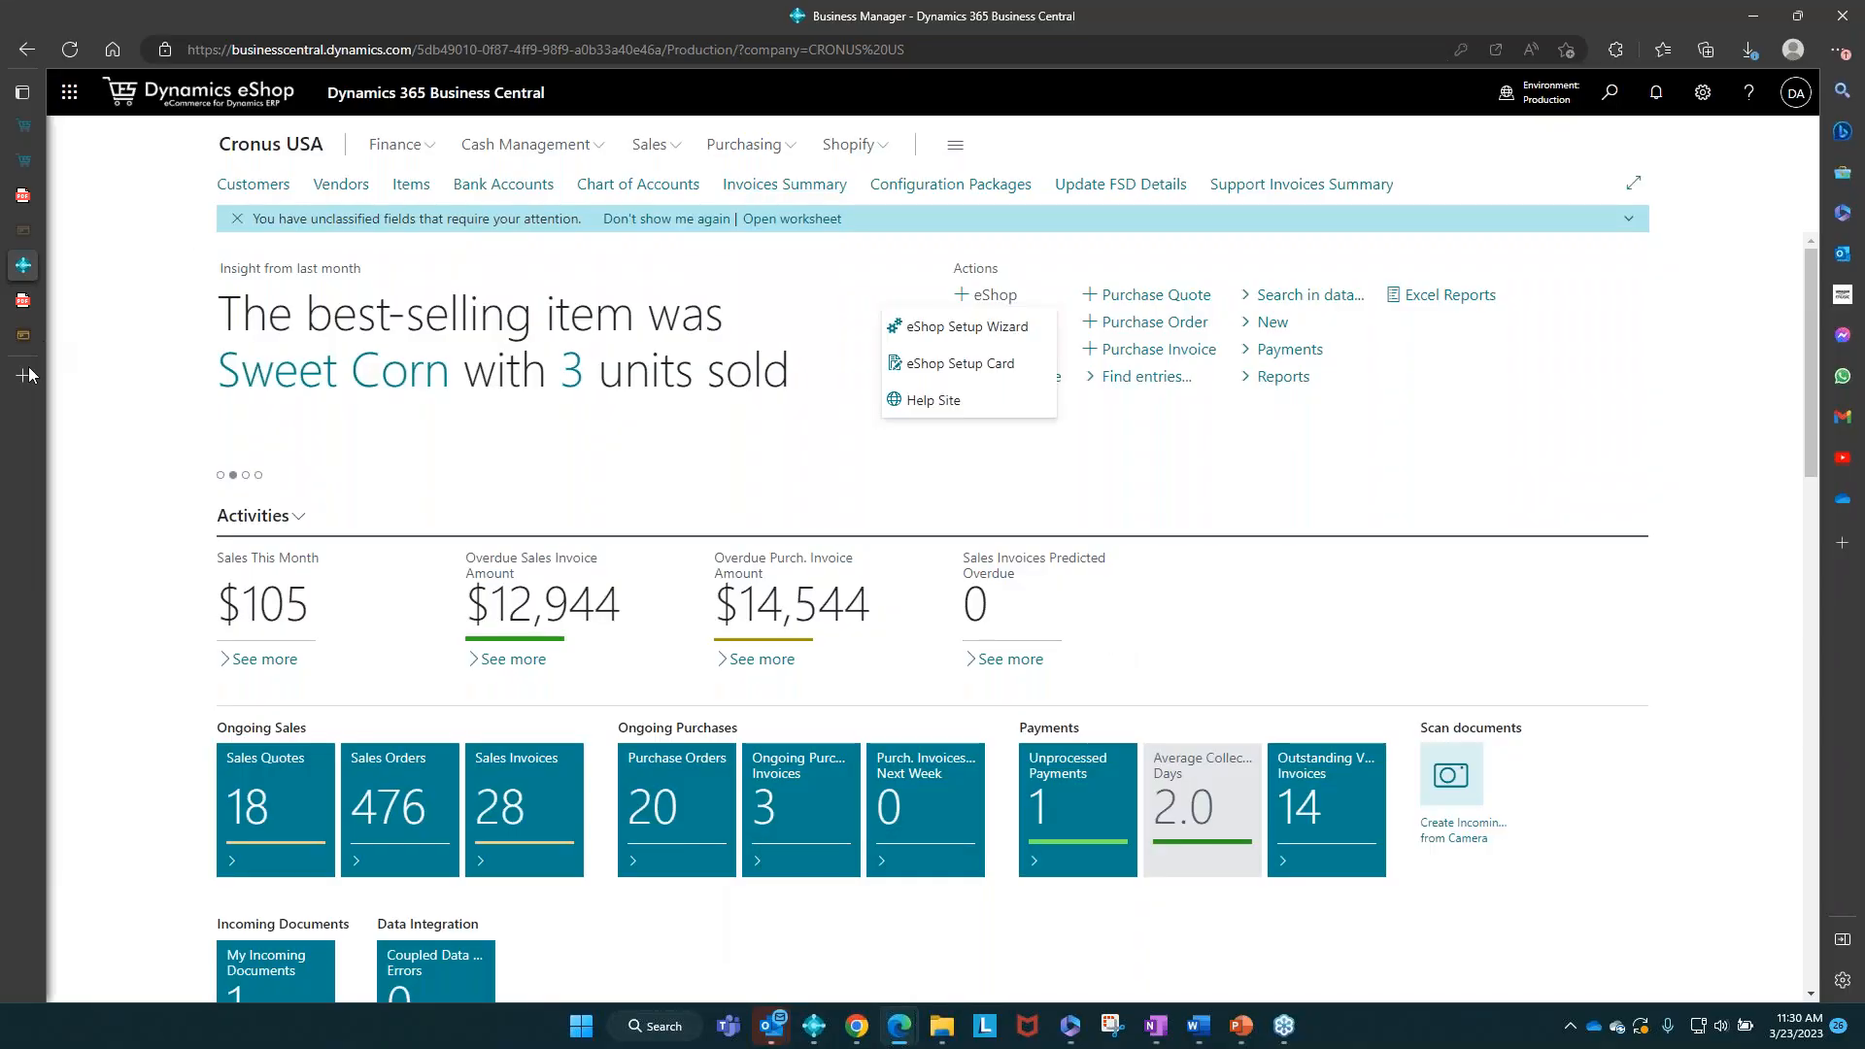
Step: Open dynamicseshop.com in a new browser tab and dismiss the ePay launch pop-up
{"action": "left_click", "coordinate": [27, 379]}
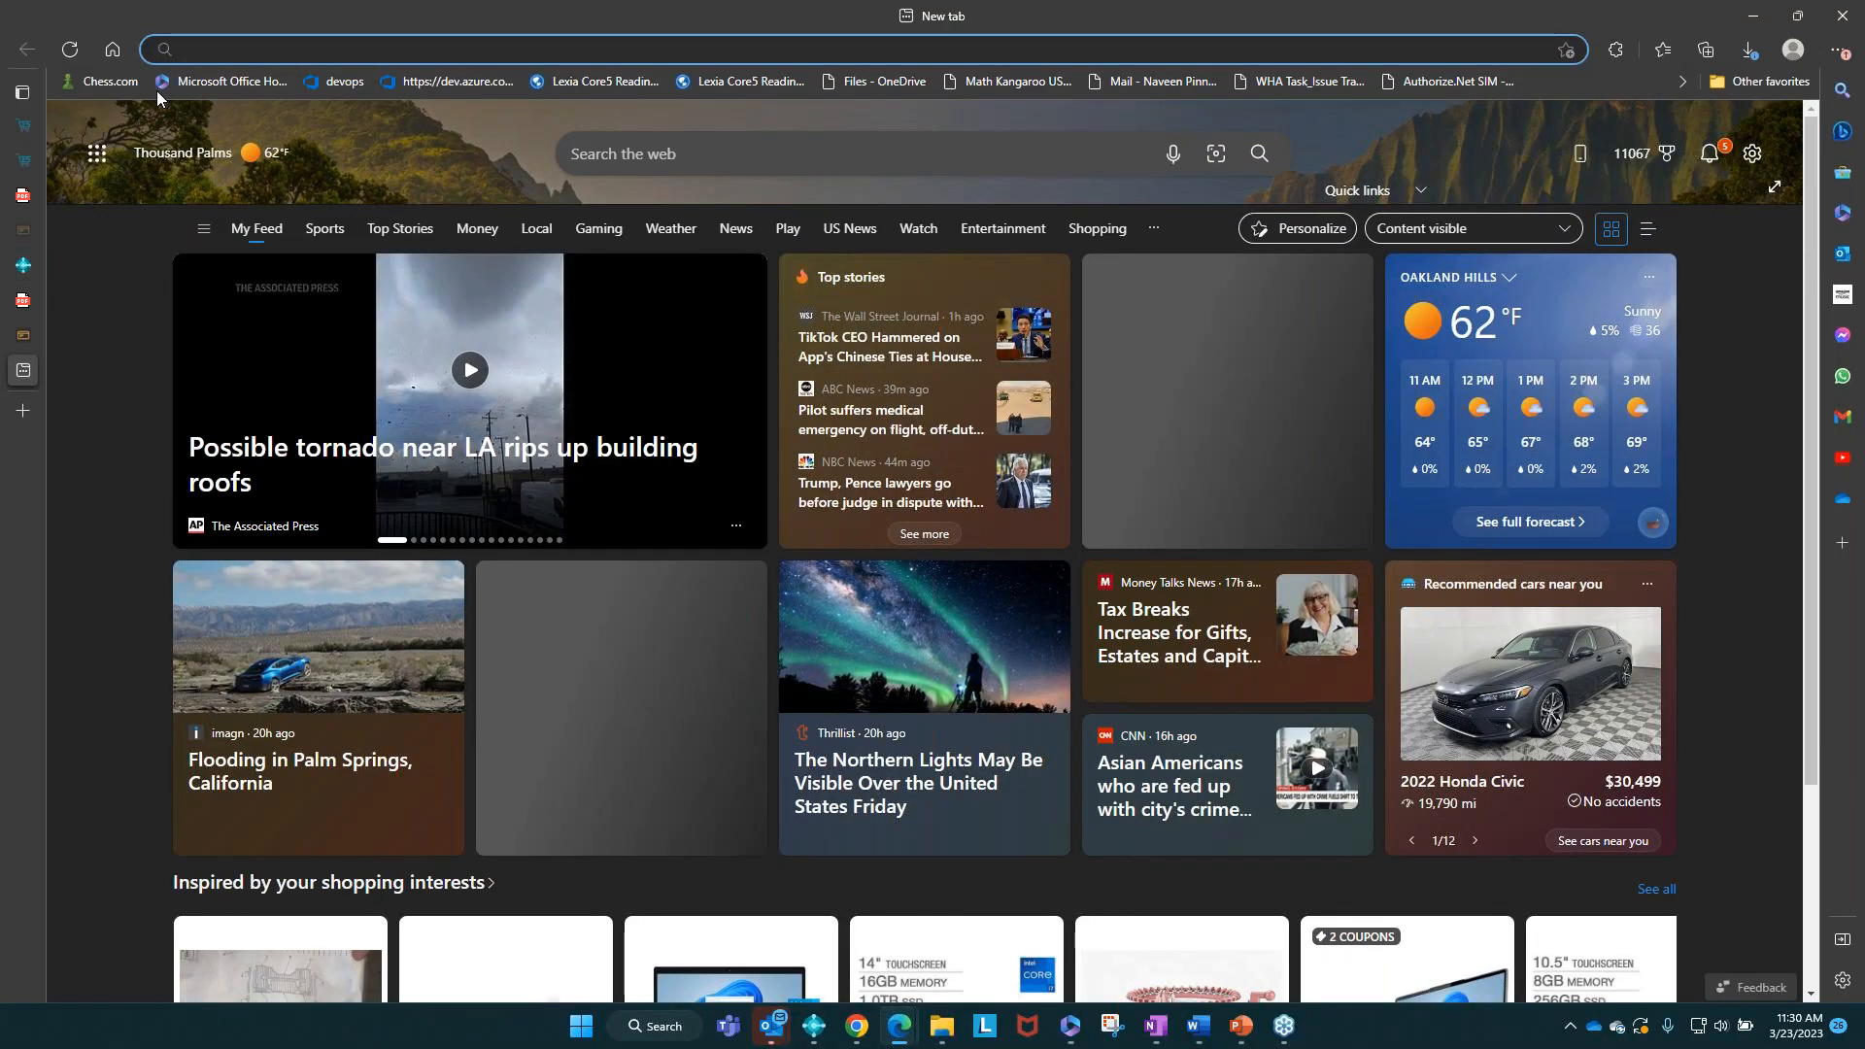
{"action": "type", "text": "dynamicseshop.com"}
{"action": "key", "text": "Return"}
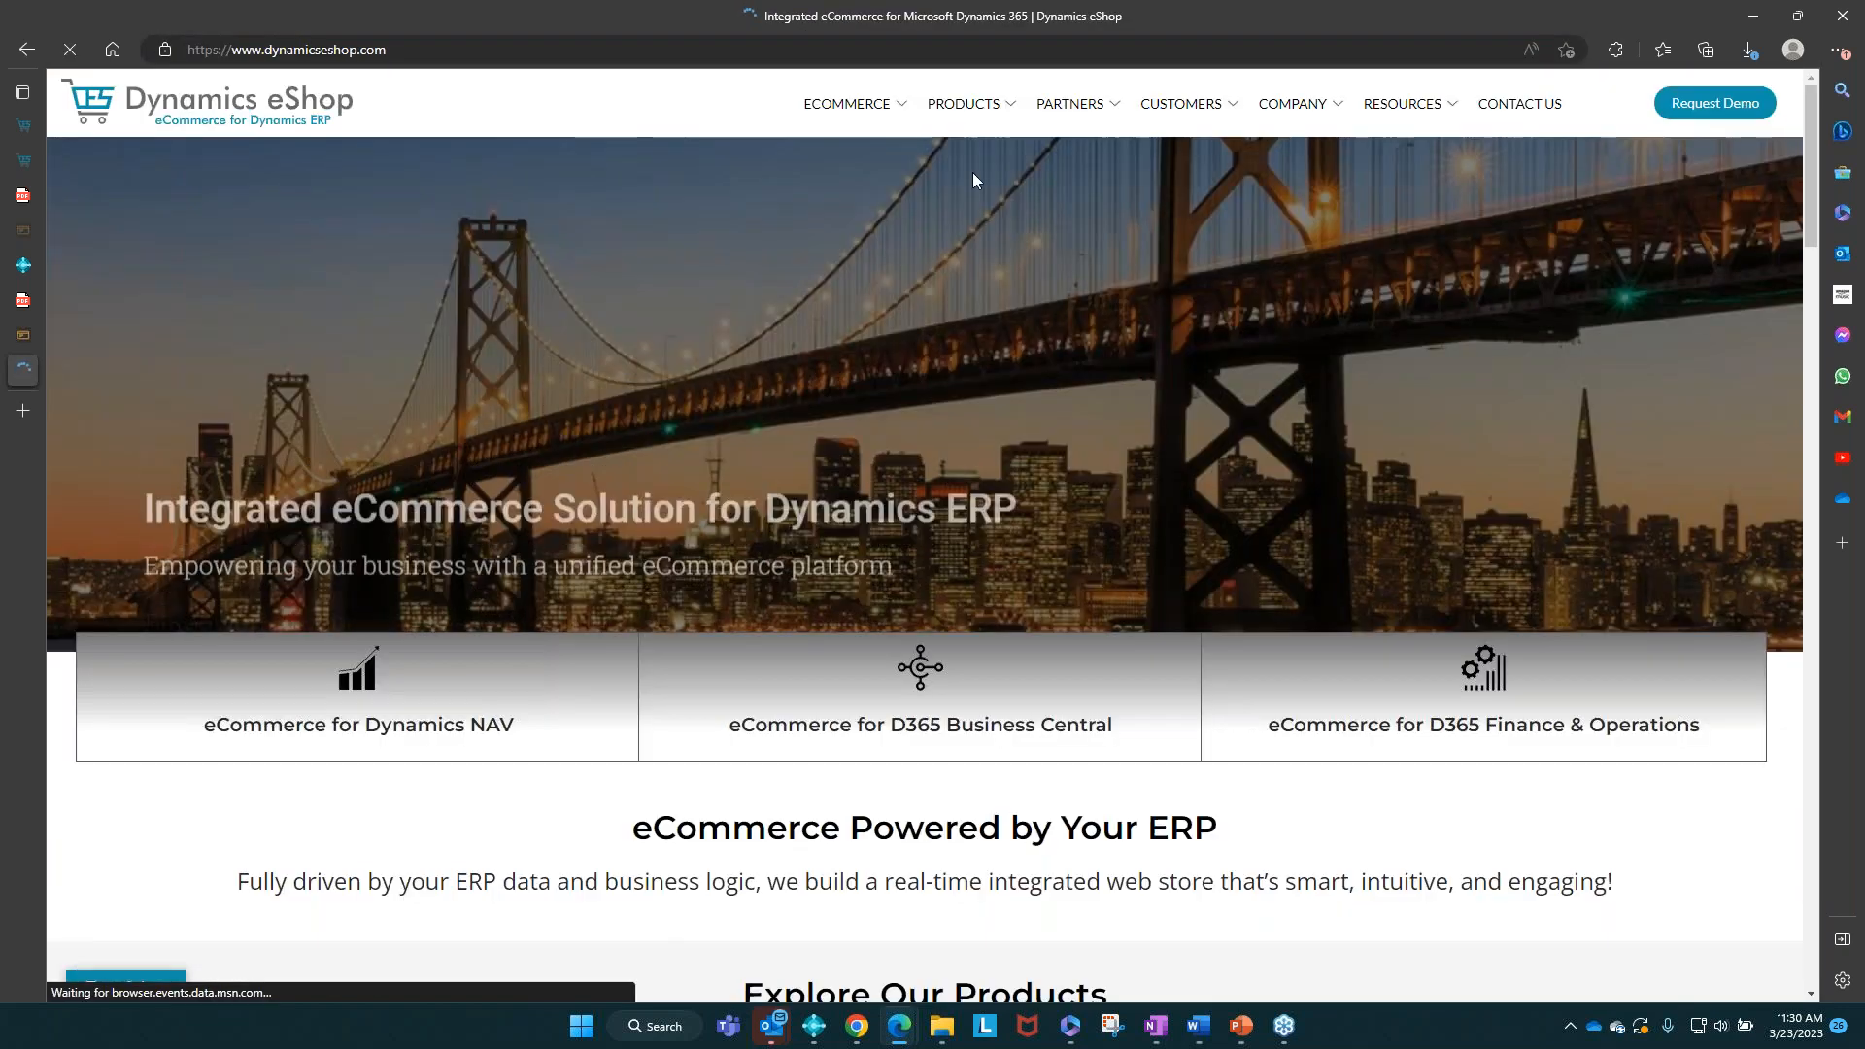
{"action": "mouse_move", "coordinate": [963, 103]}
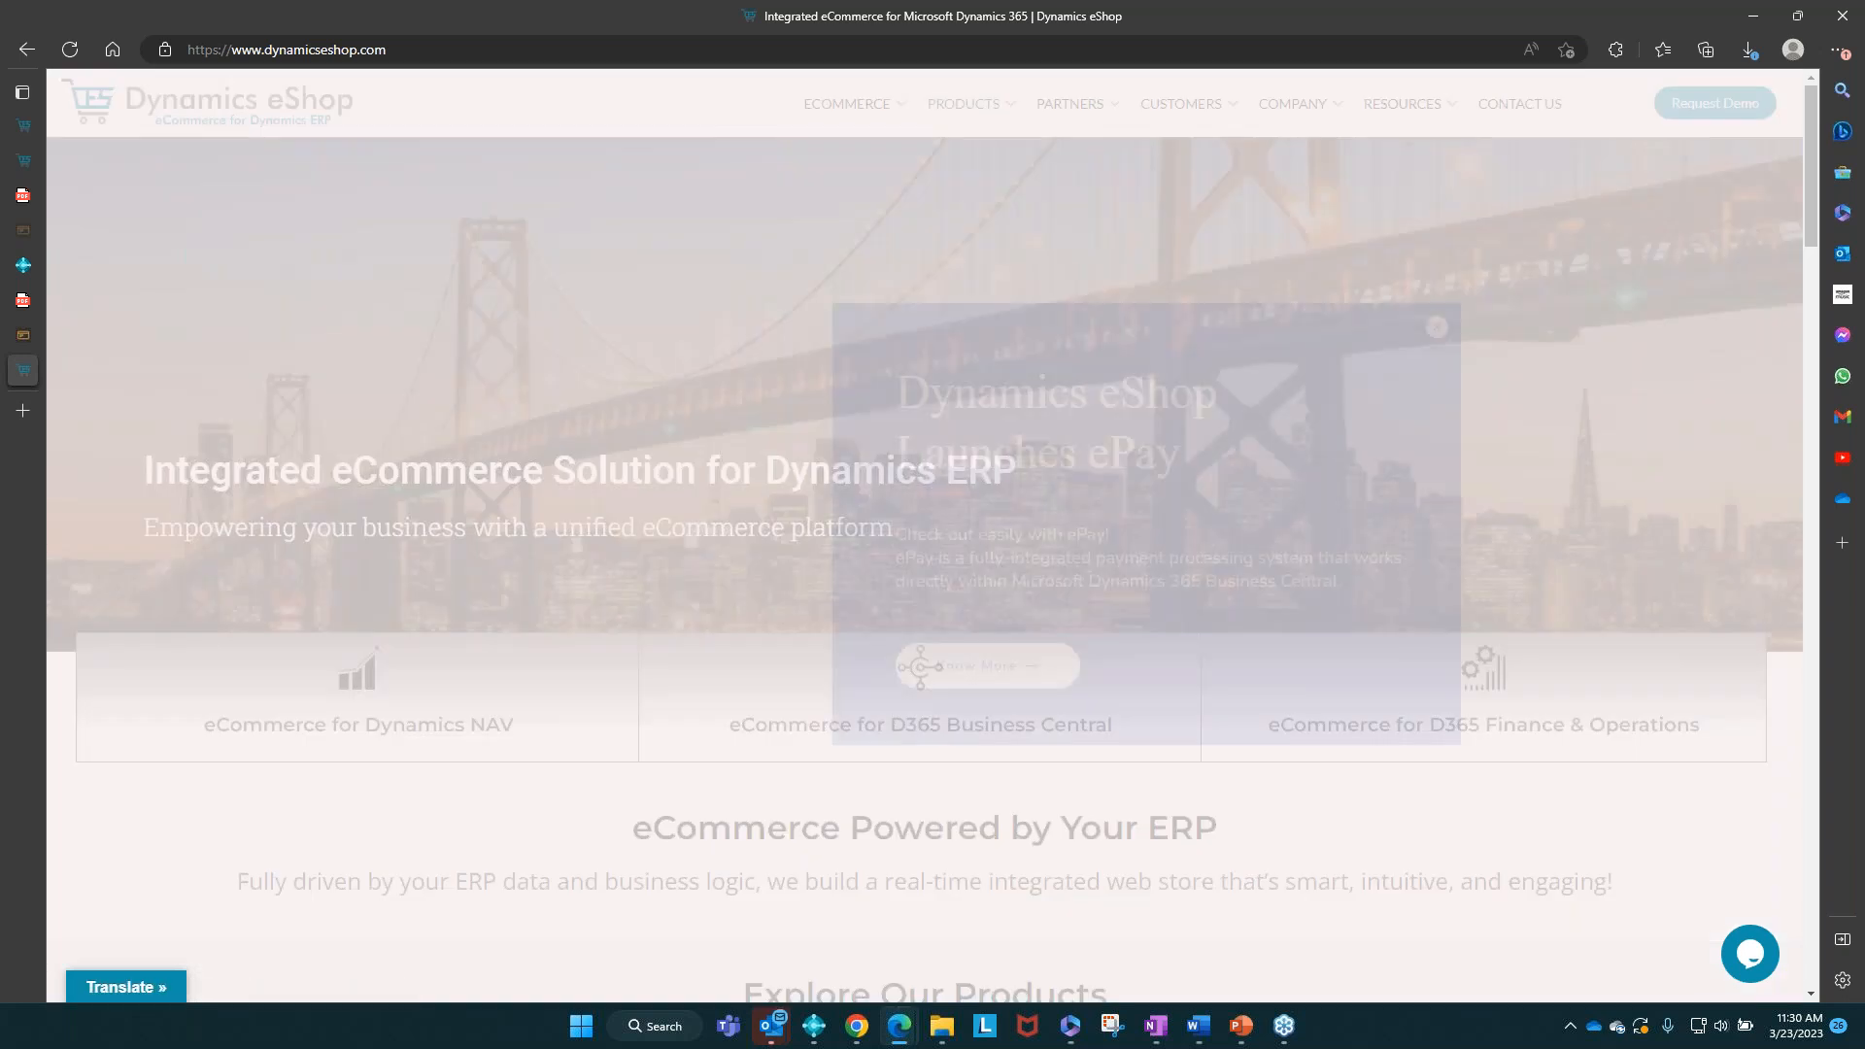
{"action": "left_click", "coordinate": [1439, 327]}
Step: Open the BigCommerce product page under eMarketplace and view the eShopConnect integration diagram
{"action": "mouse_move", "coordinate": [964, 103]}
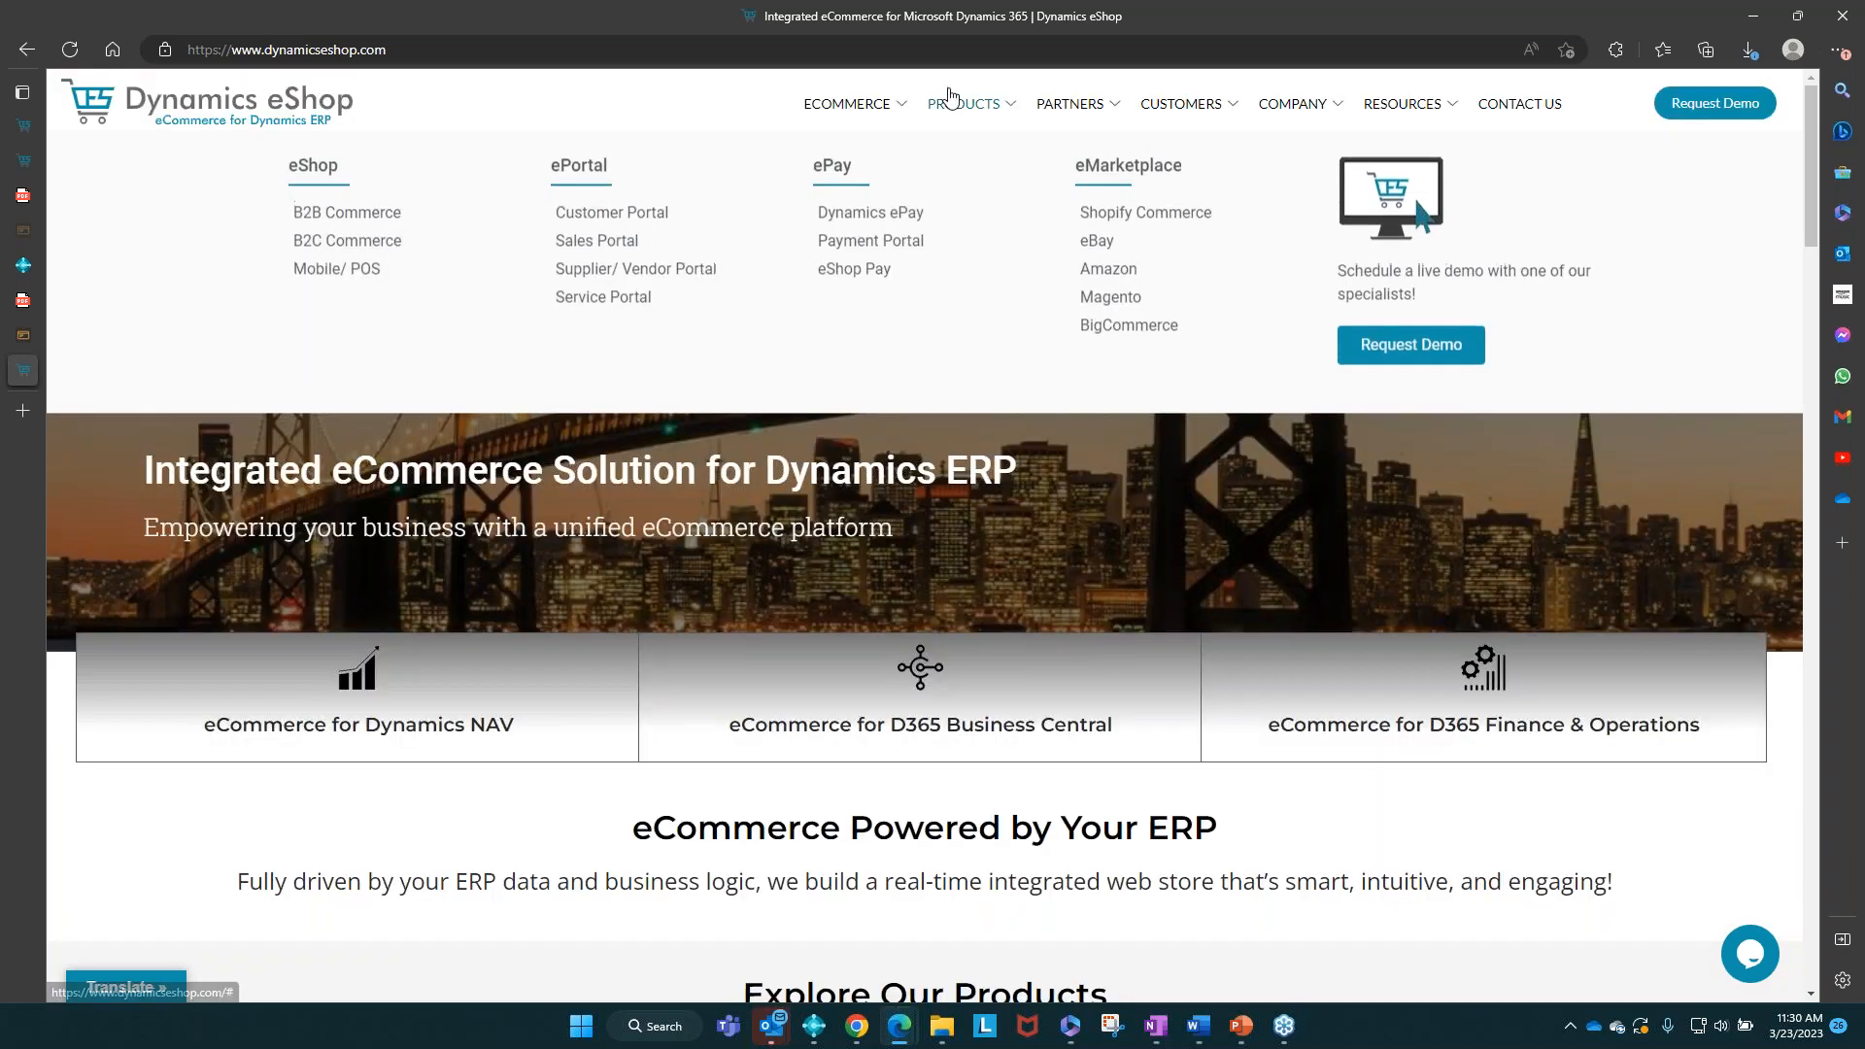
{"action": "left_click", "coordinate": [1136, 333]}
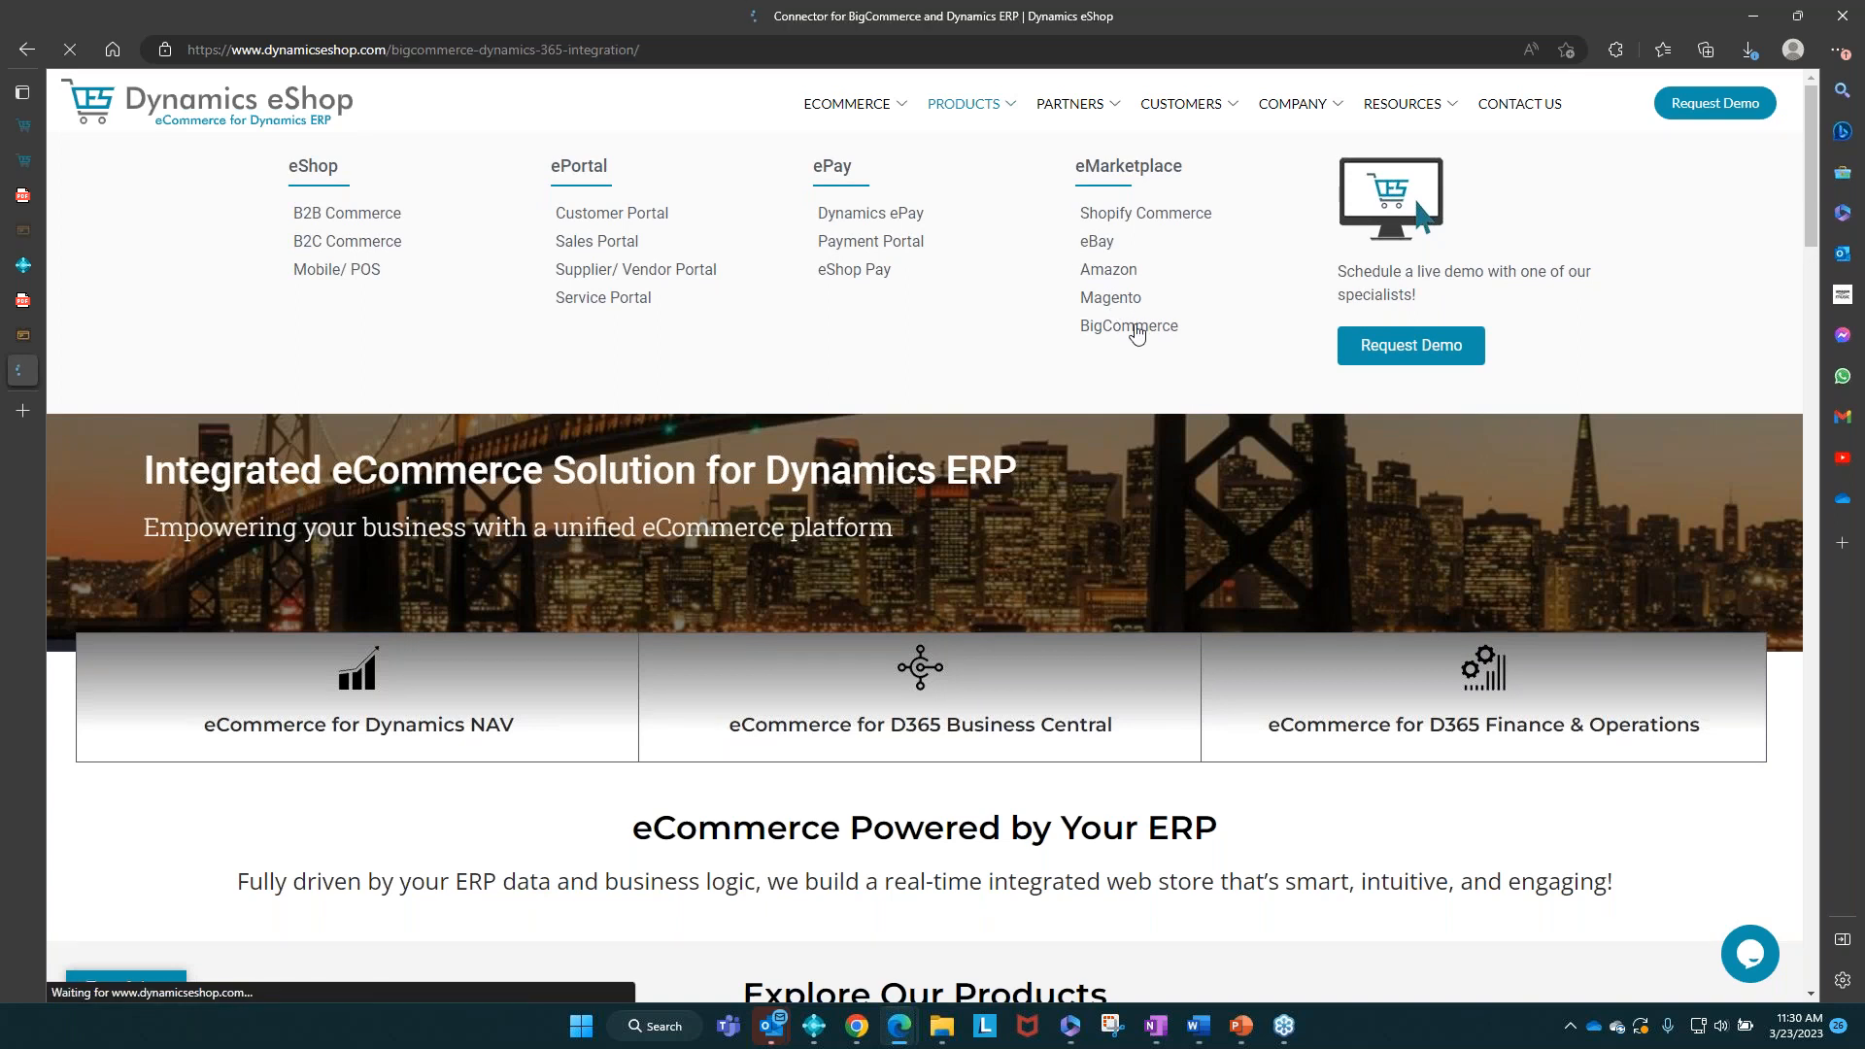
{"action": "scroll", "coordinate": [1136, 332], "scroll_direction": "down", "scroll_amount": 4}
{"action": "scroll", "coordinate": [245, 694], "scroll_direction": "down", "scroll_amount": 2}
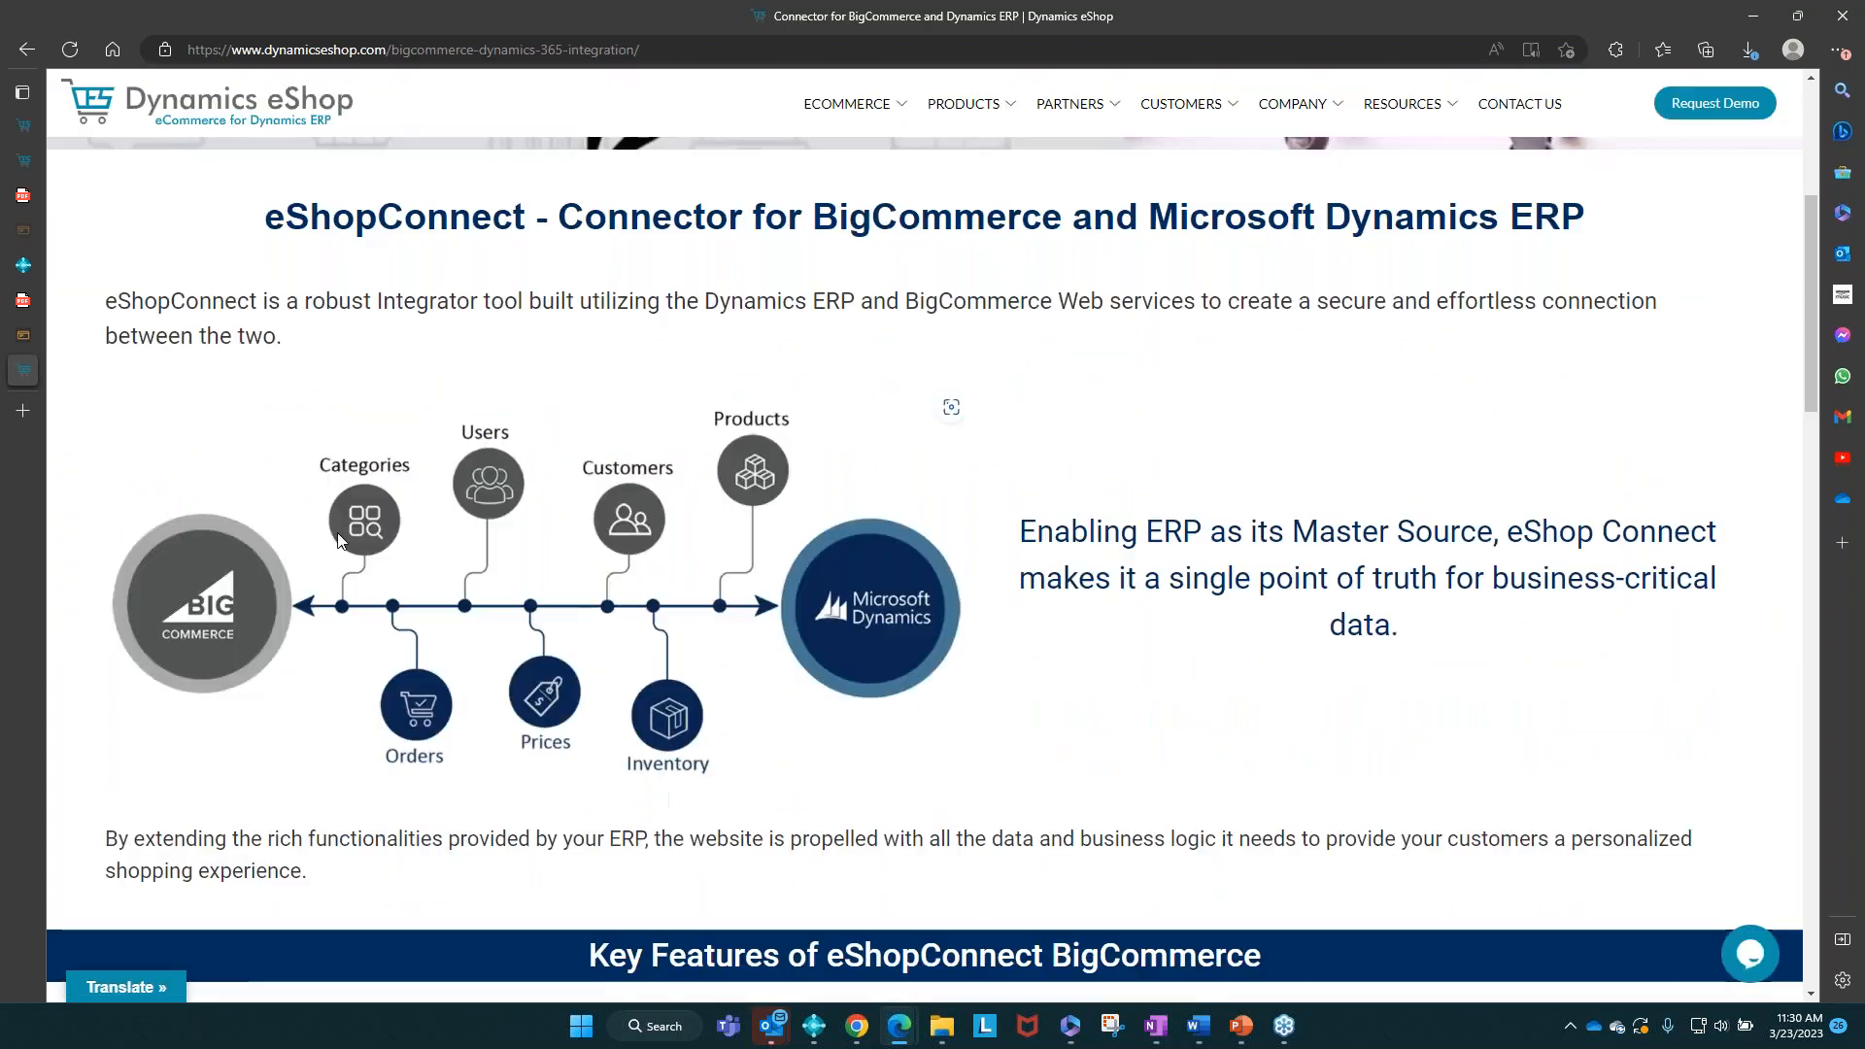
{"action": "scroll", "coordinate": [211, 657], "scroll_direction": "down", "scroll_amount": 1}
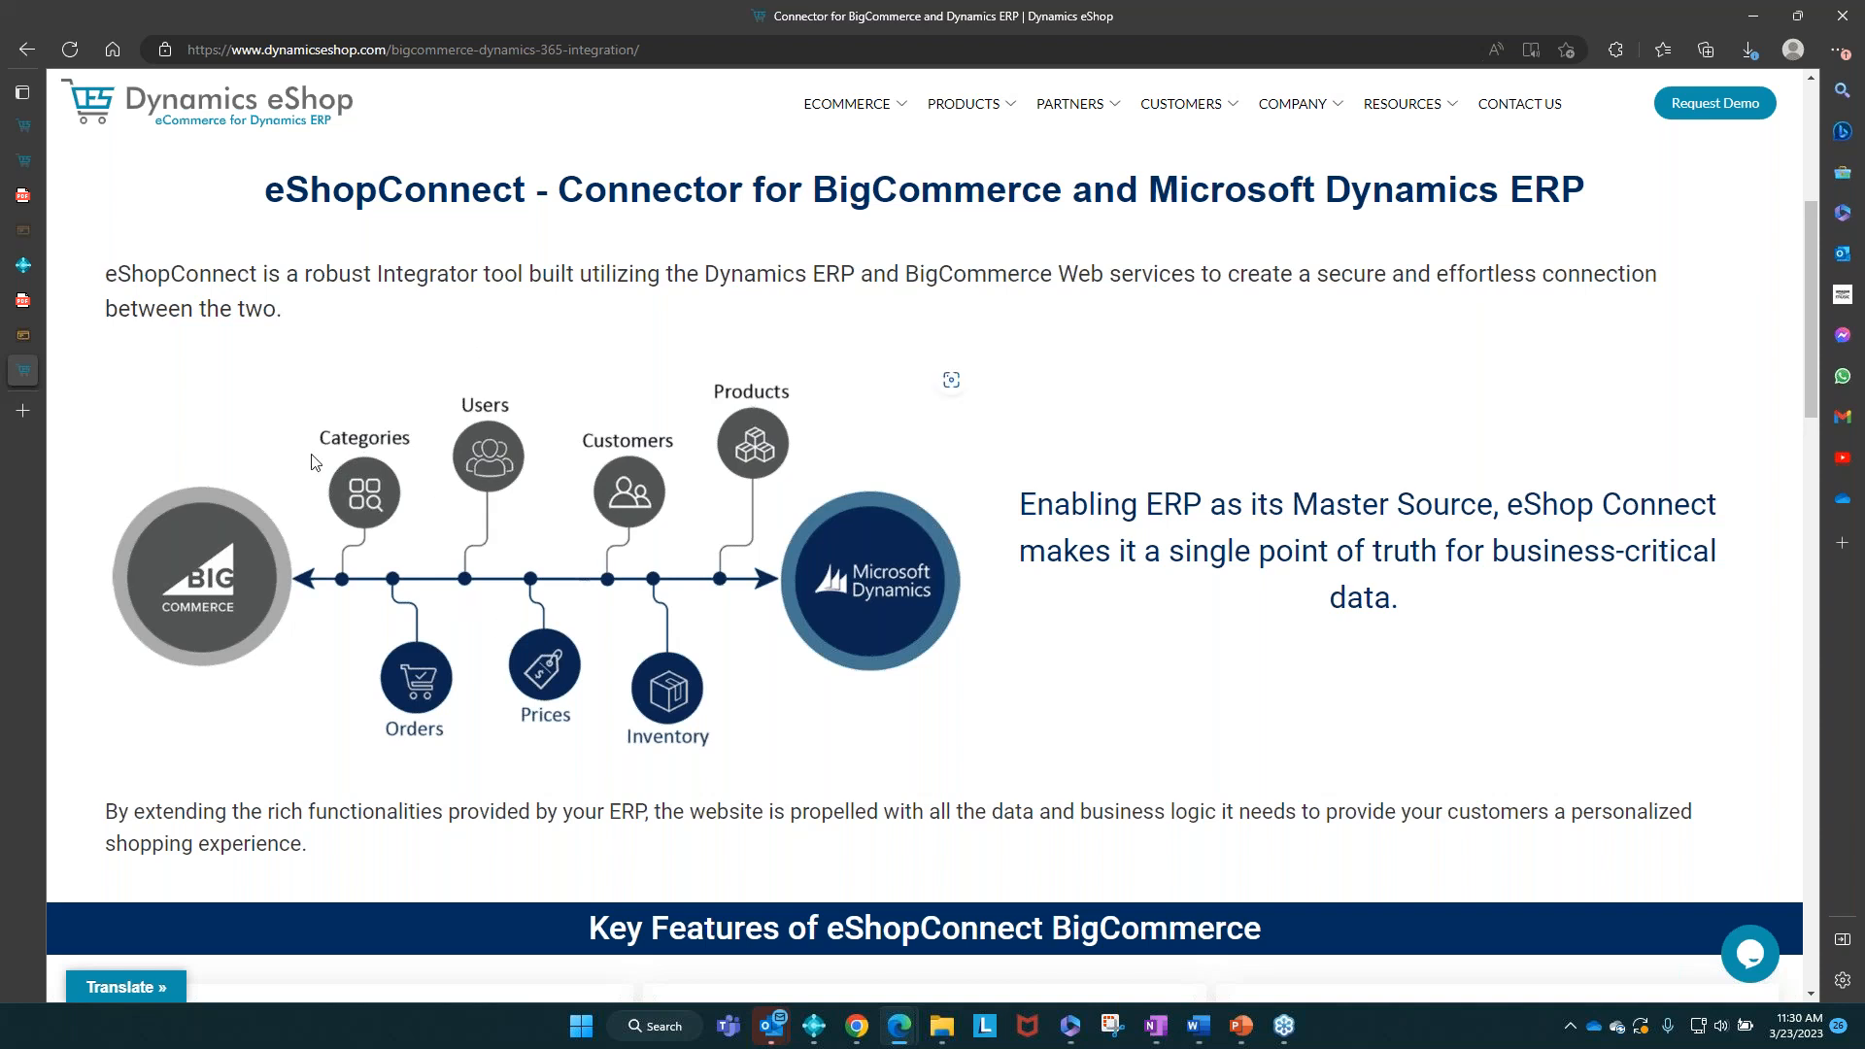
Step: Switch back to the eShop product details page and log out of the store administration
{"action": "mouse_move", "coordinate": [19, 173]}
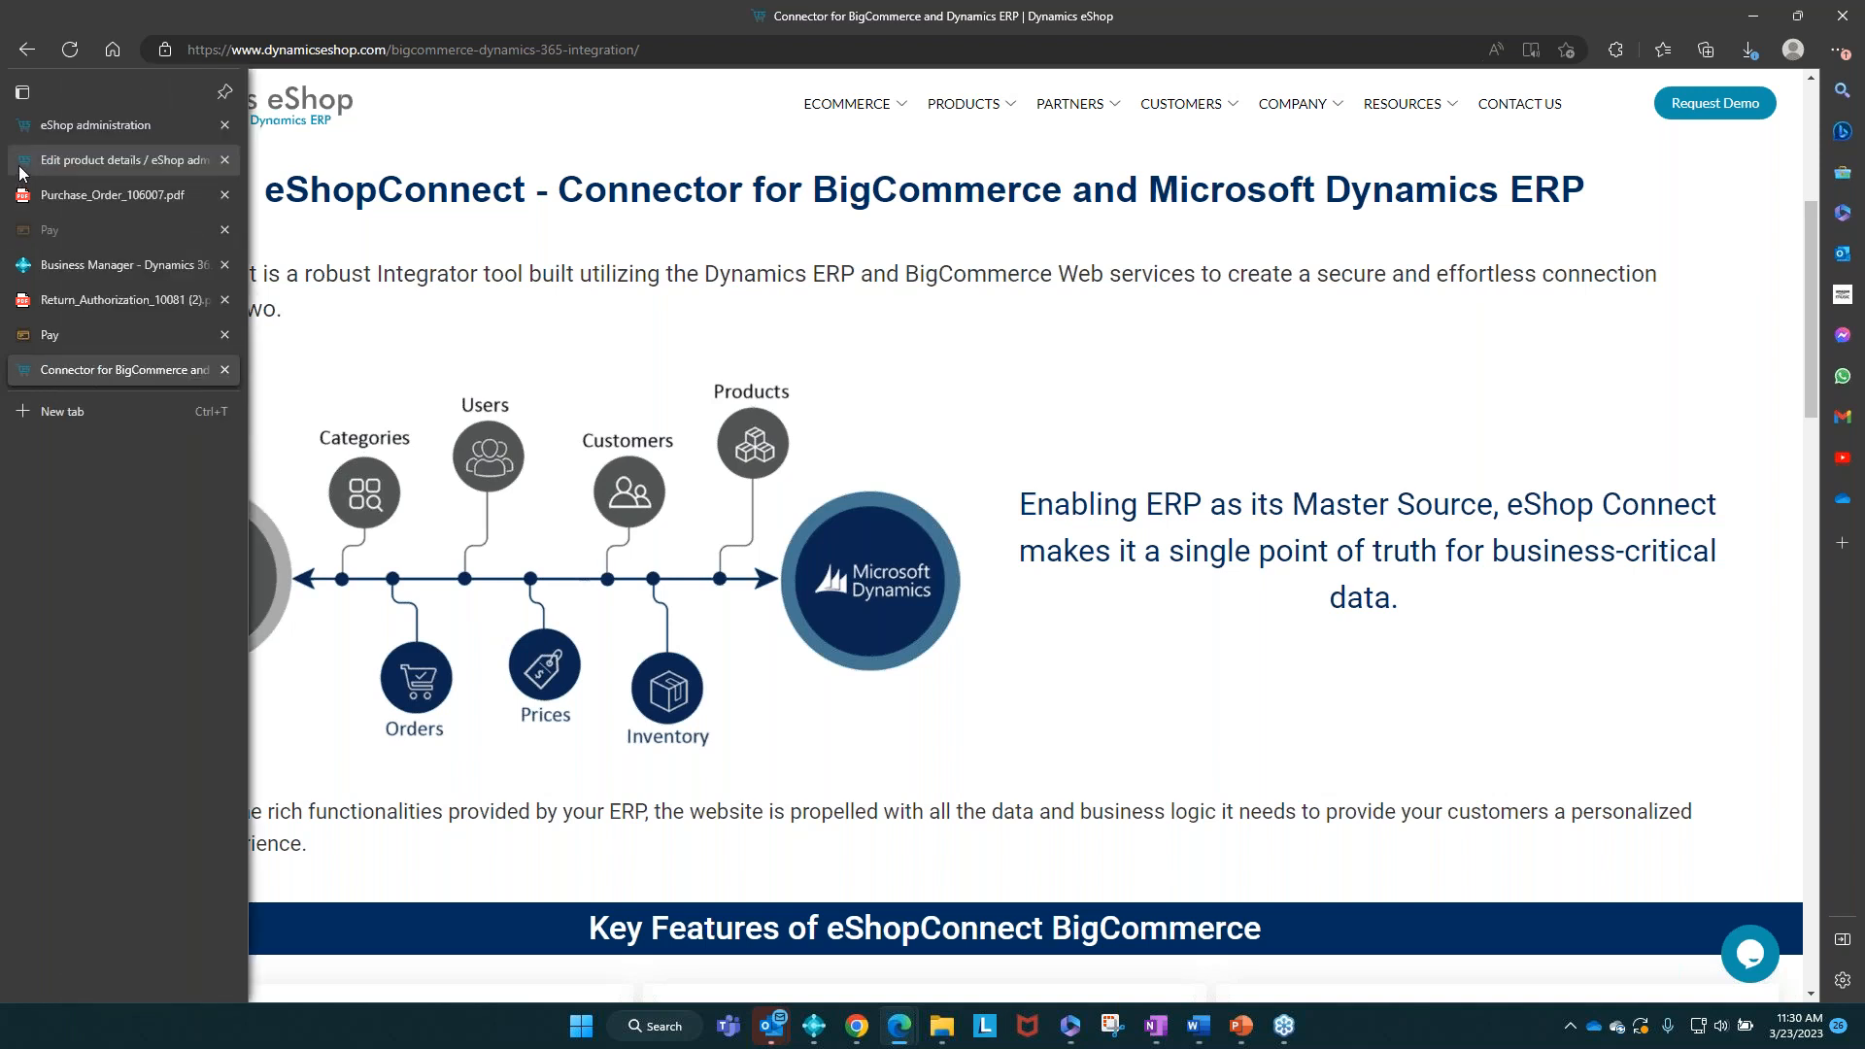
{"action": "left_click", "coordinate": [58, 155]}
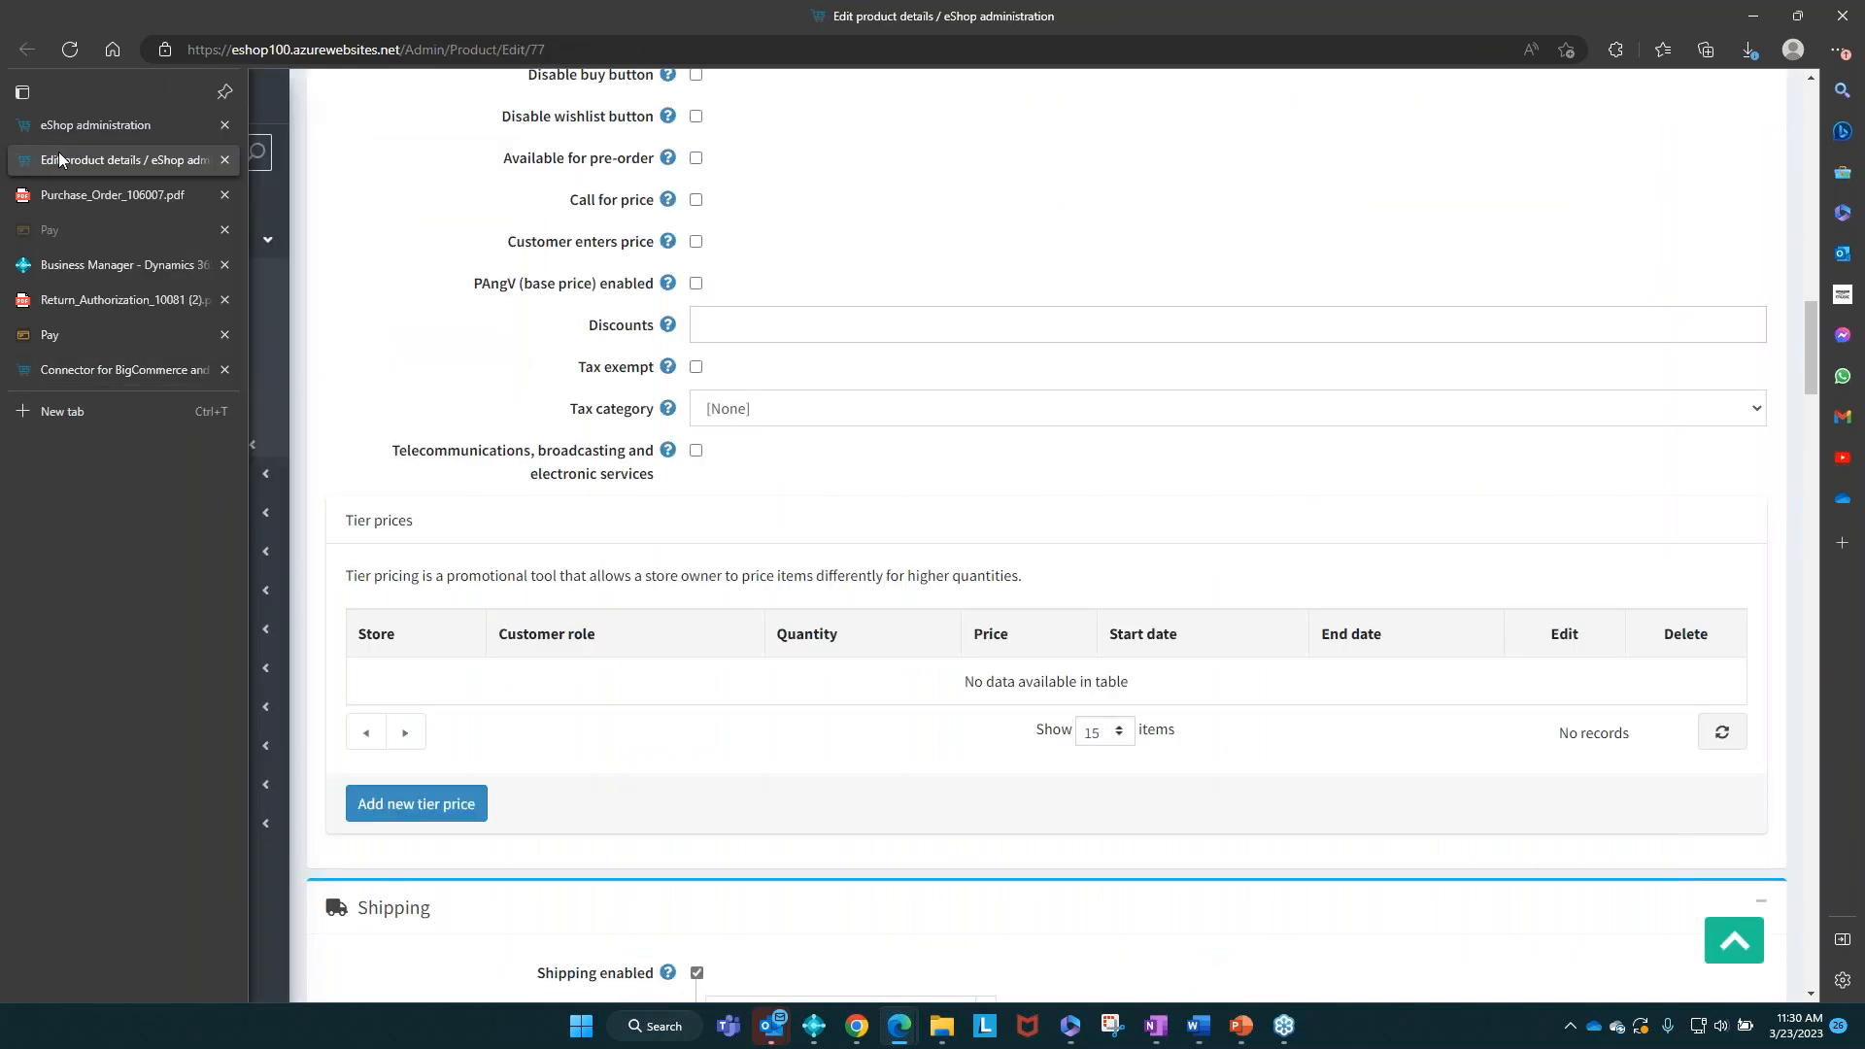
{"action": "scroll", "coordinate": [1055, 534], "scroll_direction": "up", "scroll_amount": 15}
{"action": "scroll", "coordinate": [1124, 745], "scroll_direction": "up", "scroll_amount": 8}
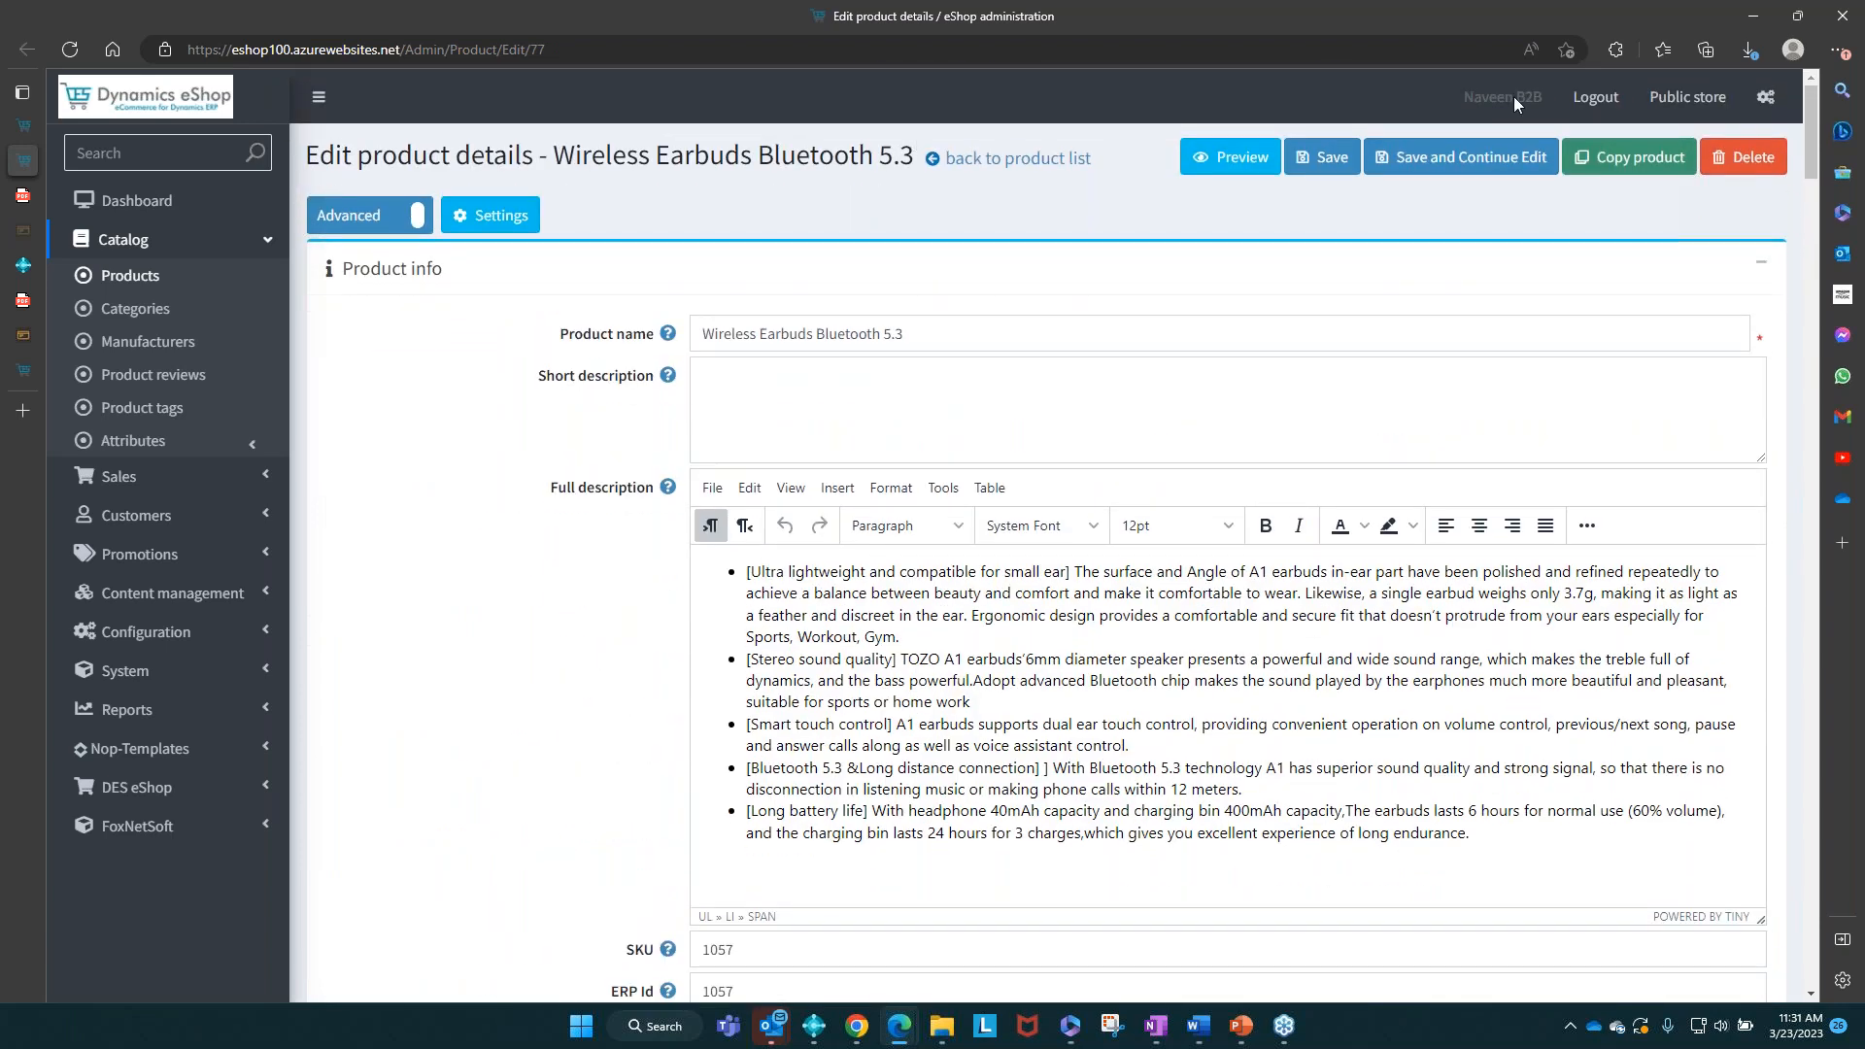
{"action": "left_click", "coordinate": [1591, 112]}
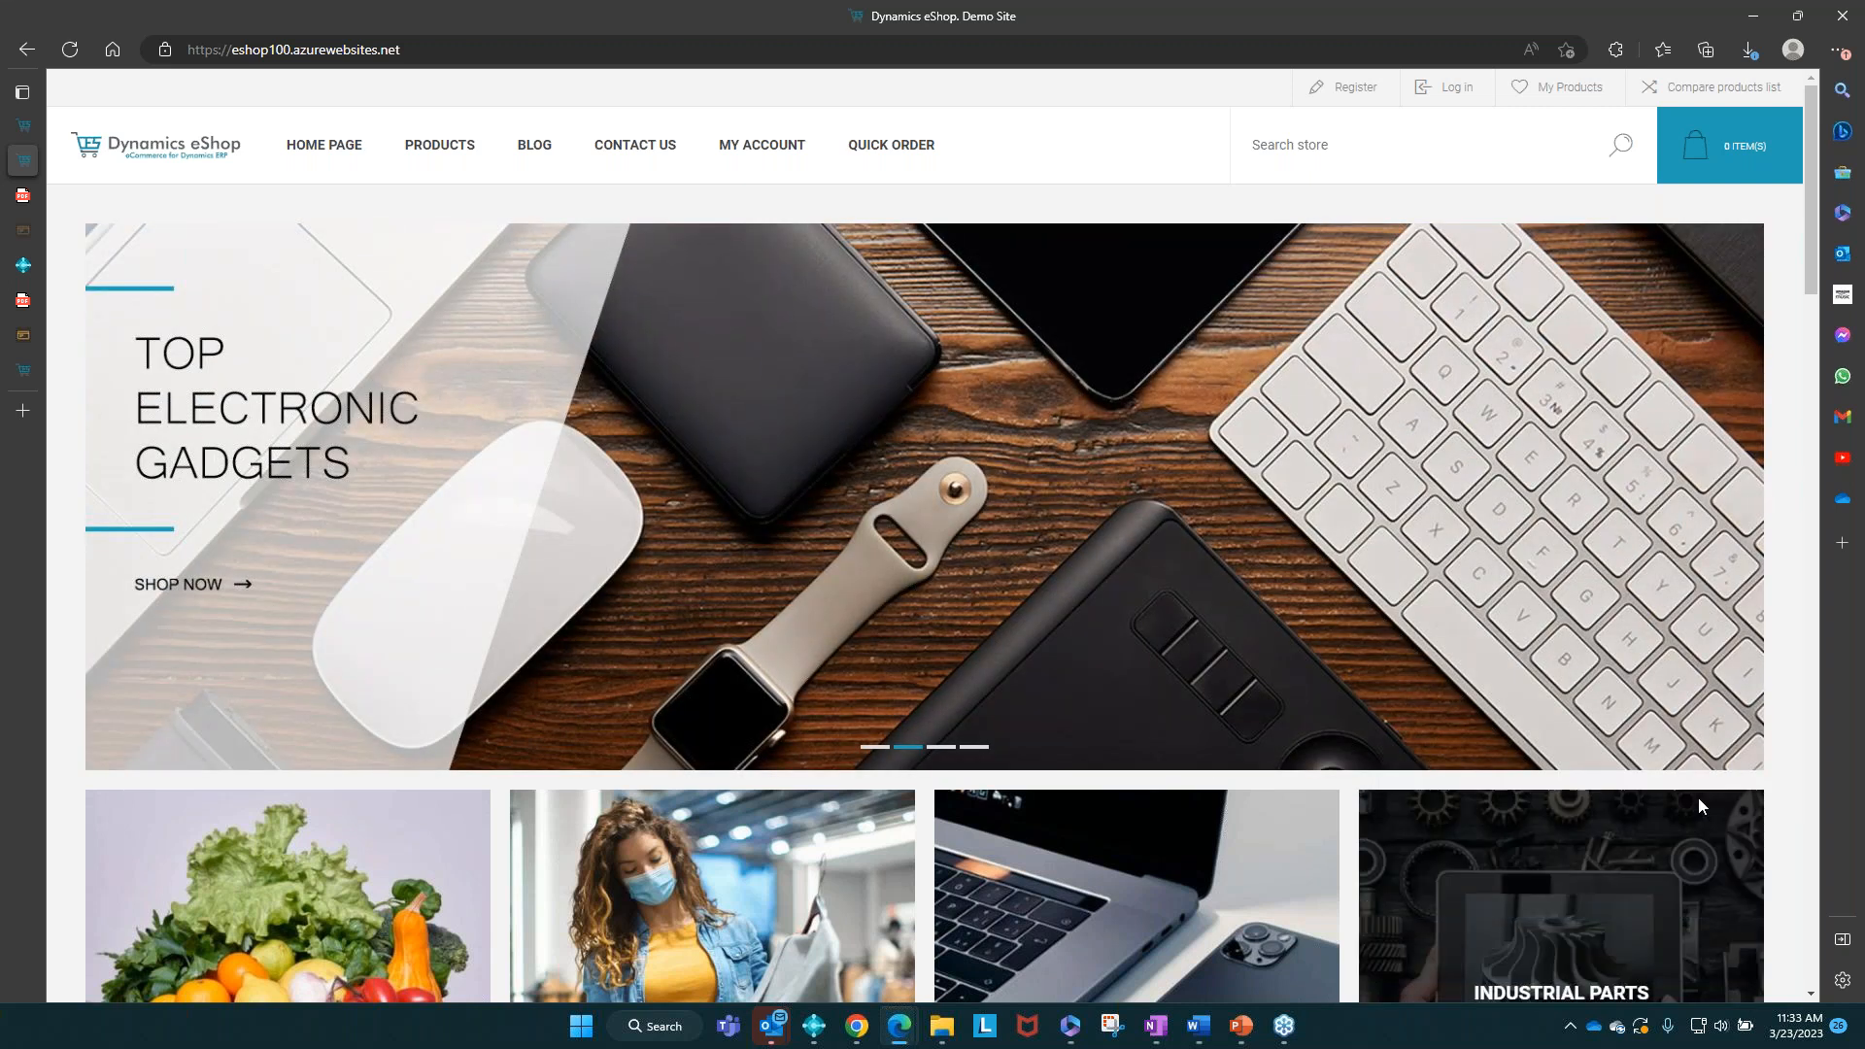
Step: Look over the public store home page, then switch to PowerPoint and display the company contact slide
{"action": "scroll", "coordinate": [1698, 799], "scroll_direction": "down", "scroll_amount": 1}
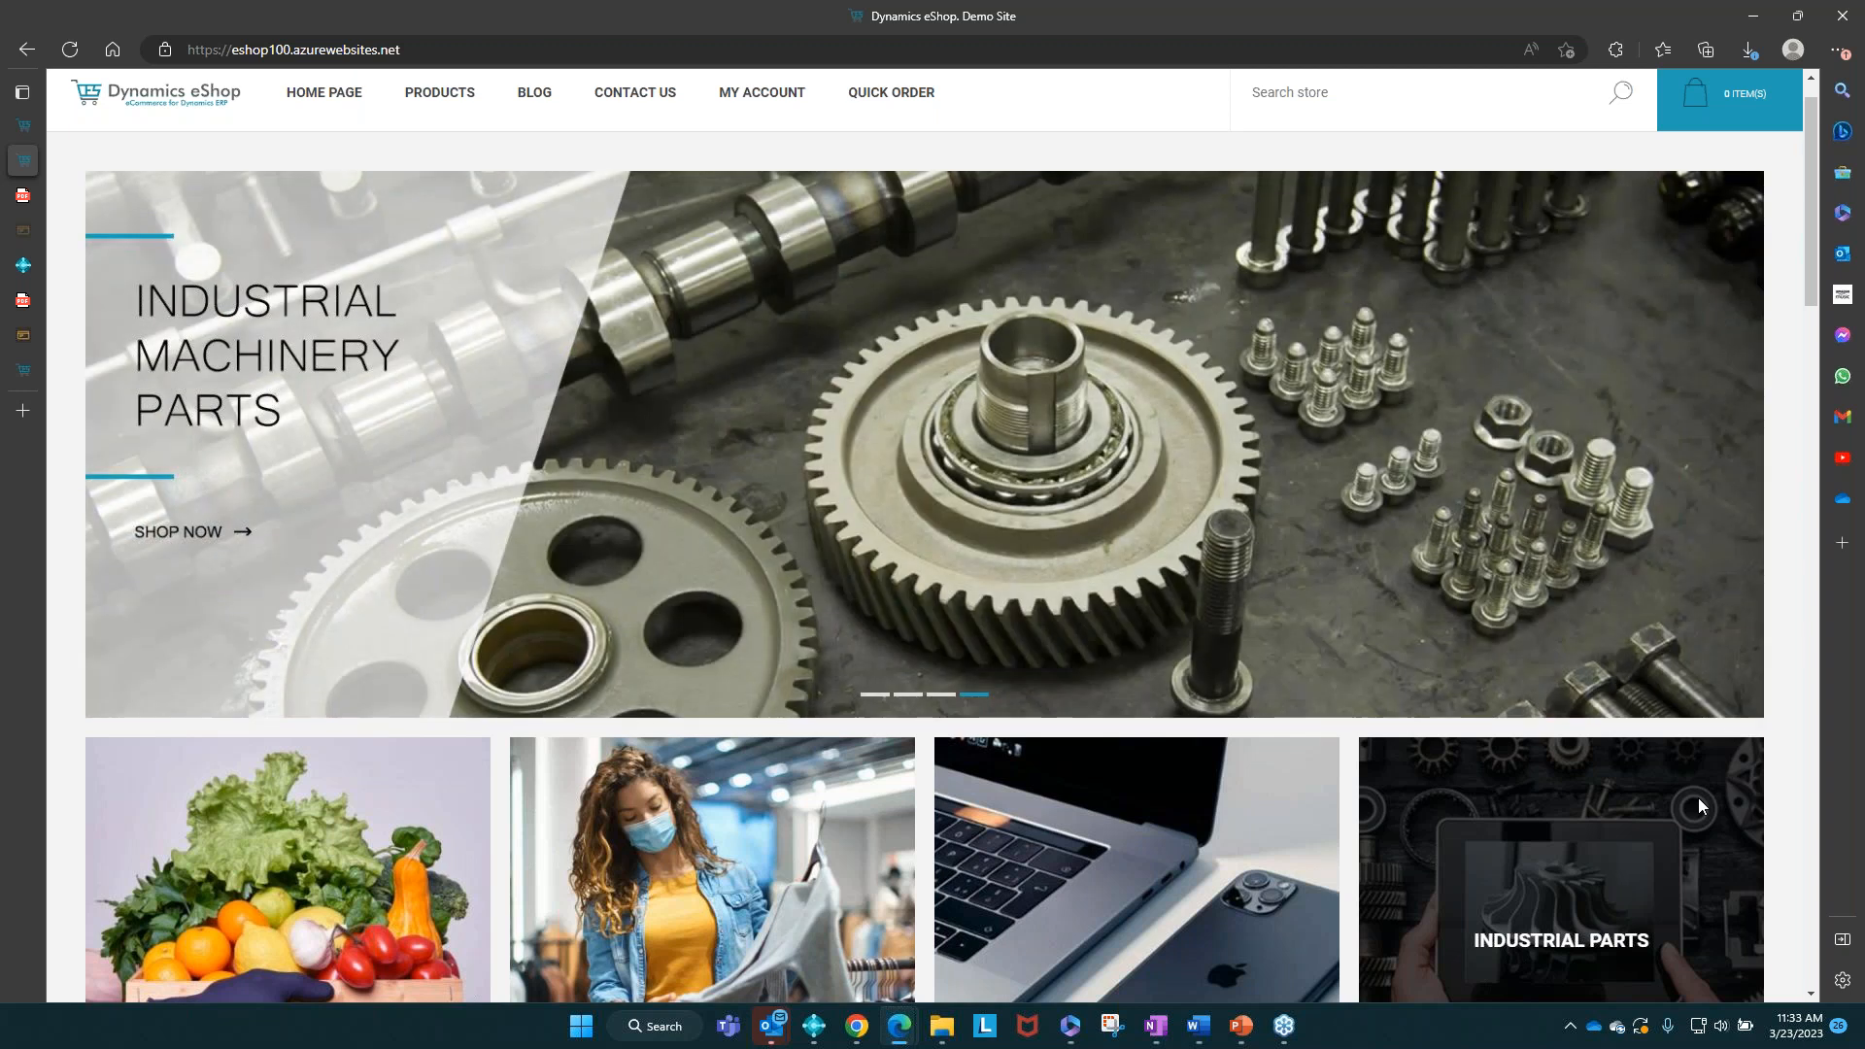
{"action": "scroll", "coordinate": [1700, 806], "scroll_direction": "up", "scroll_amount": 1}
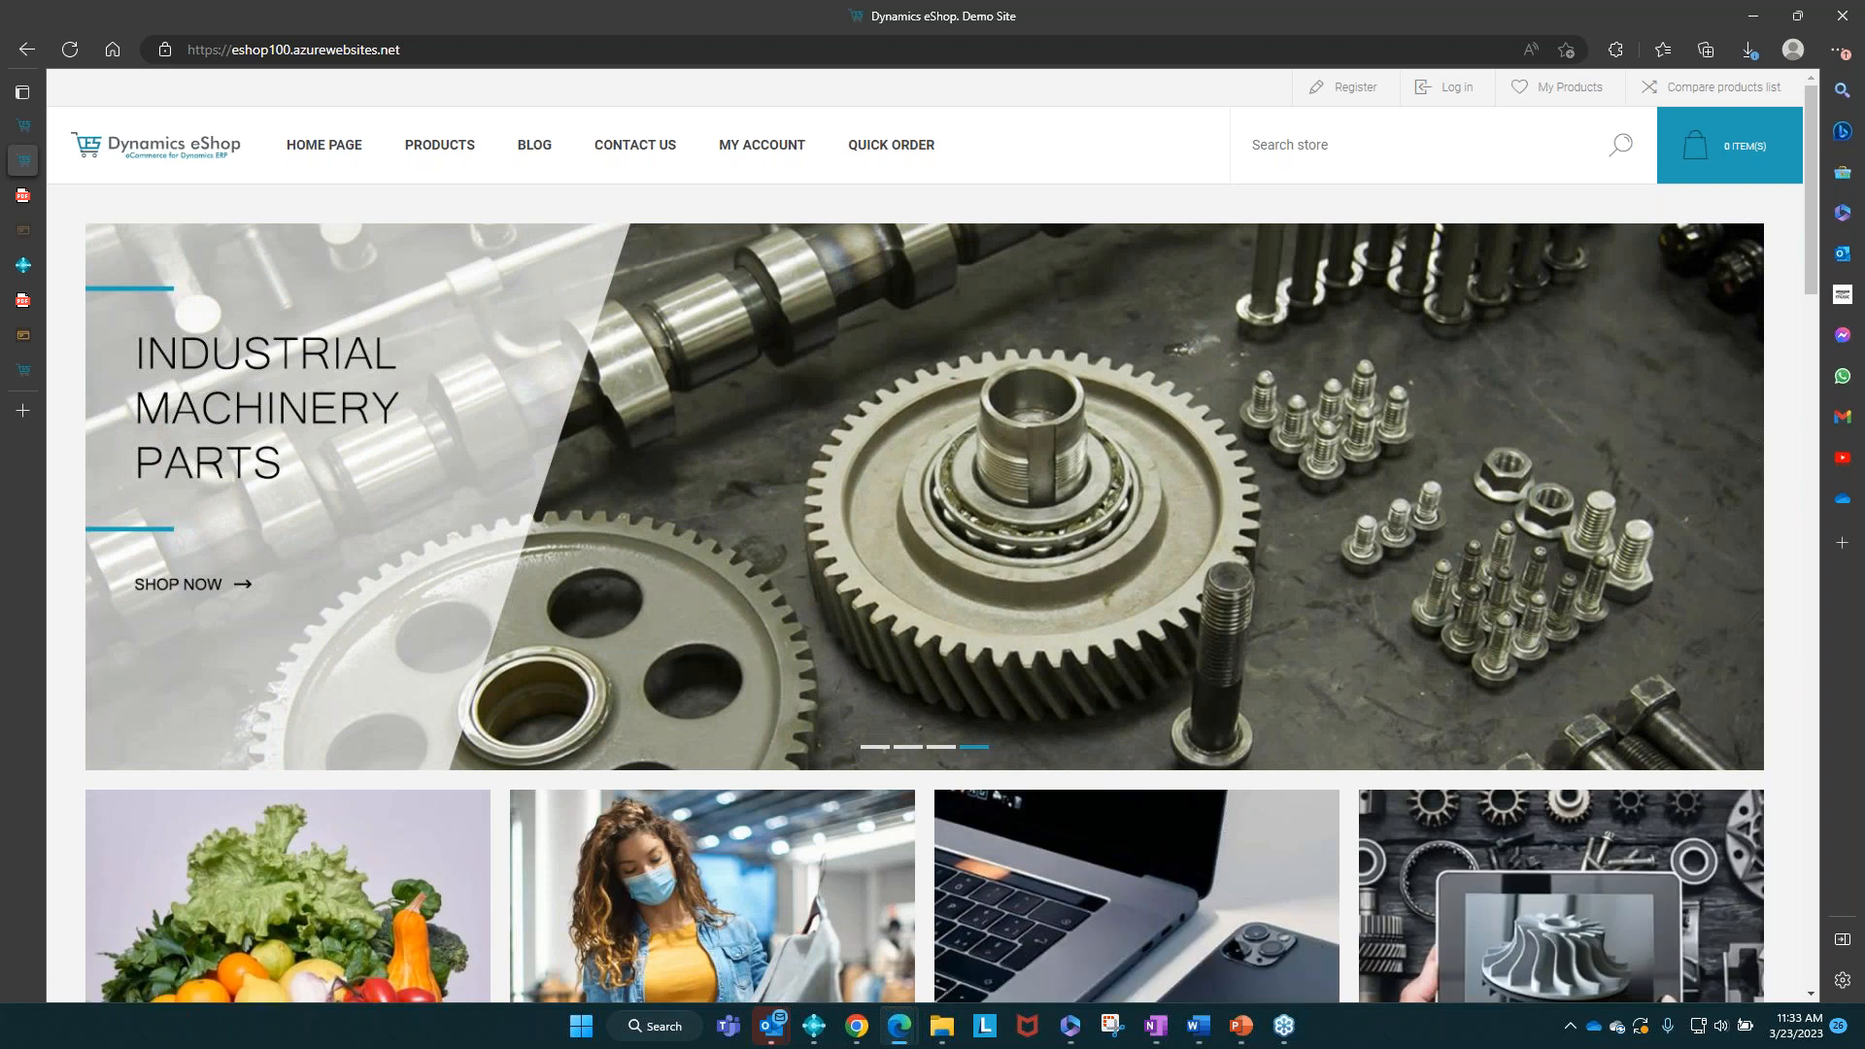
{"action": "key", "text": "alt+Tab"}
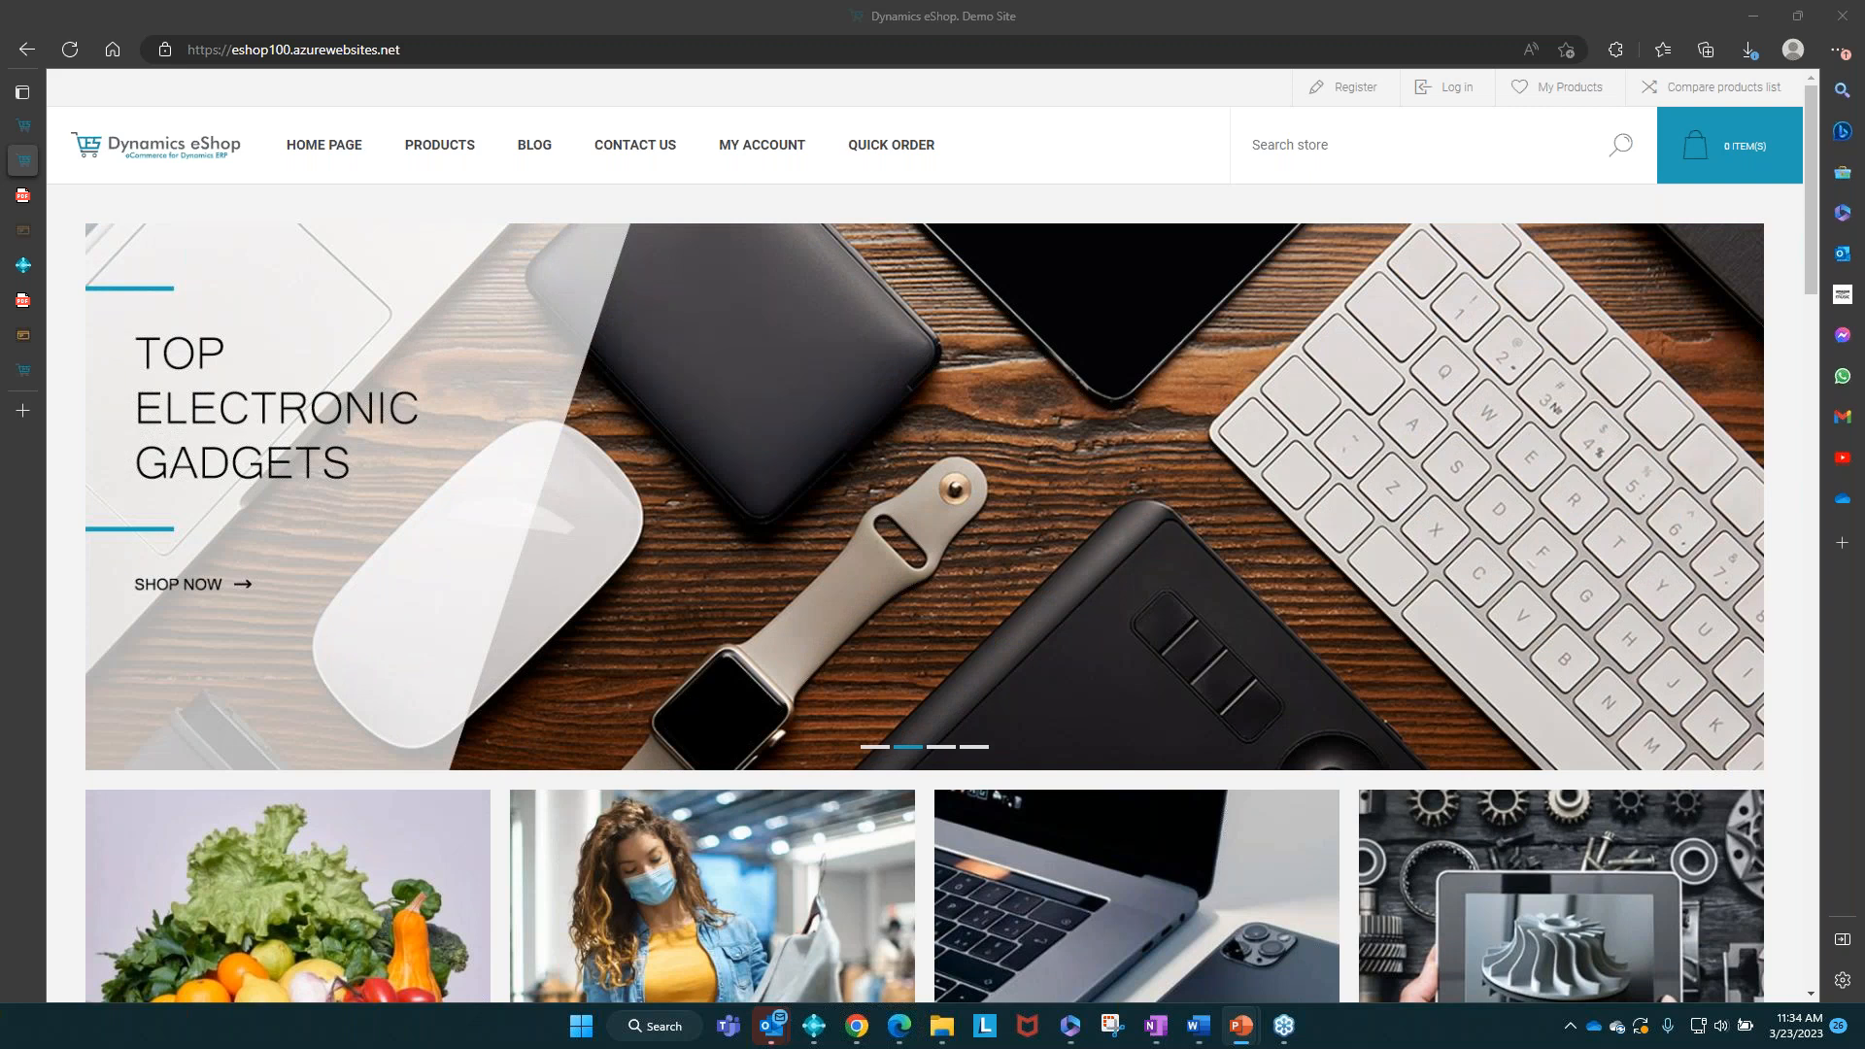
{"action": "left_click_drag", "start_coordinate": [2, 29], "coordinate": [786, 4]}
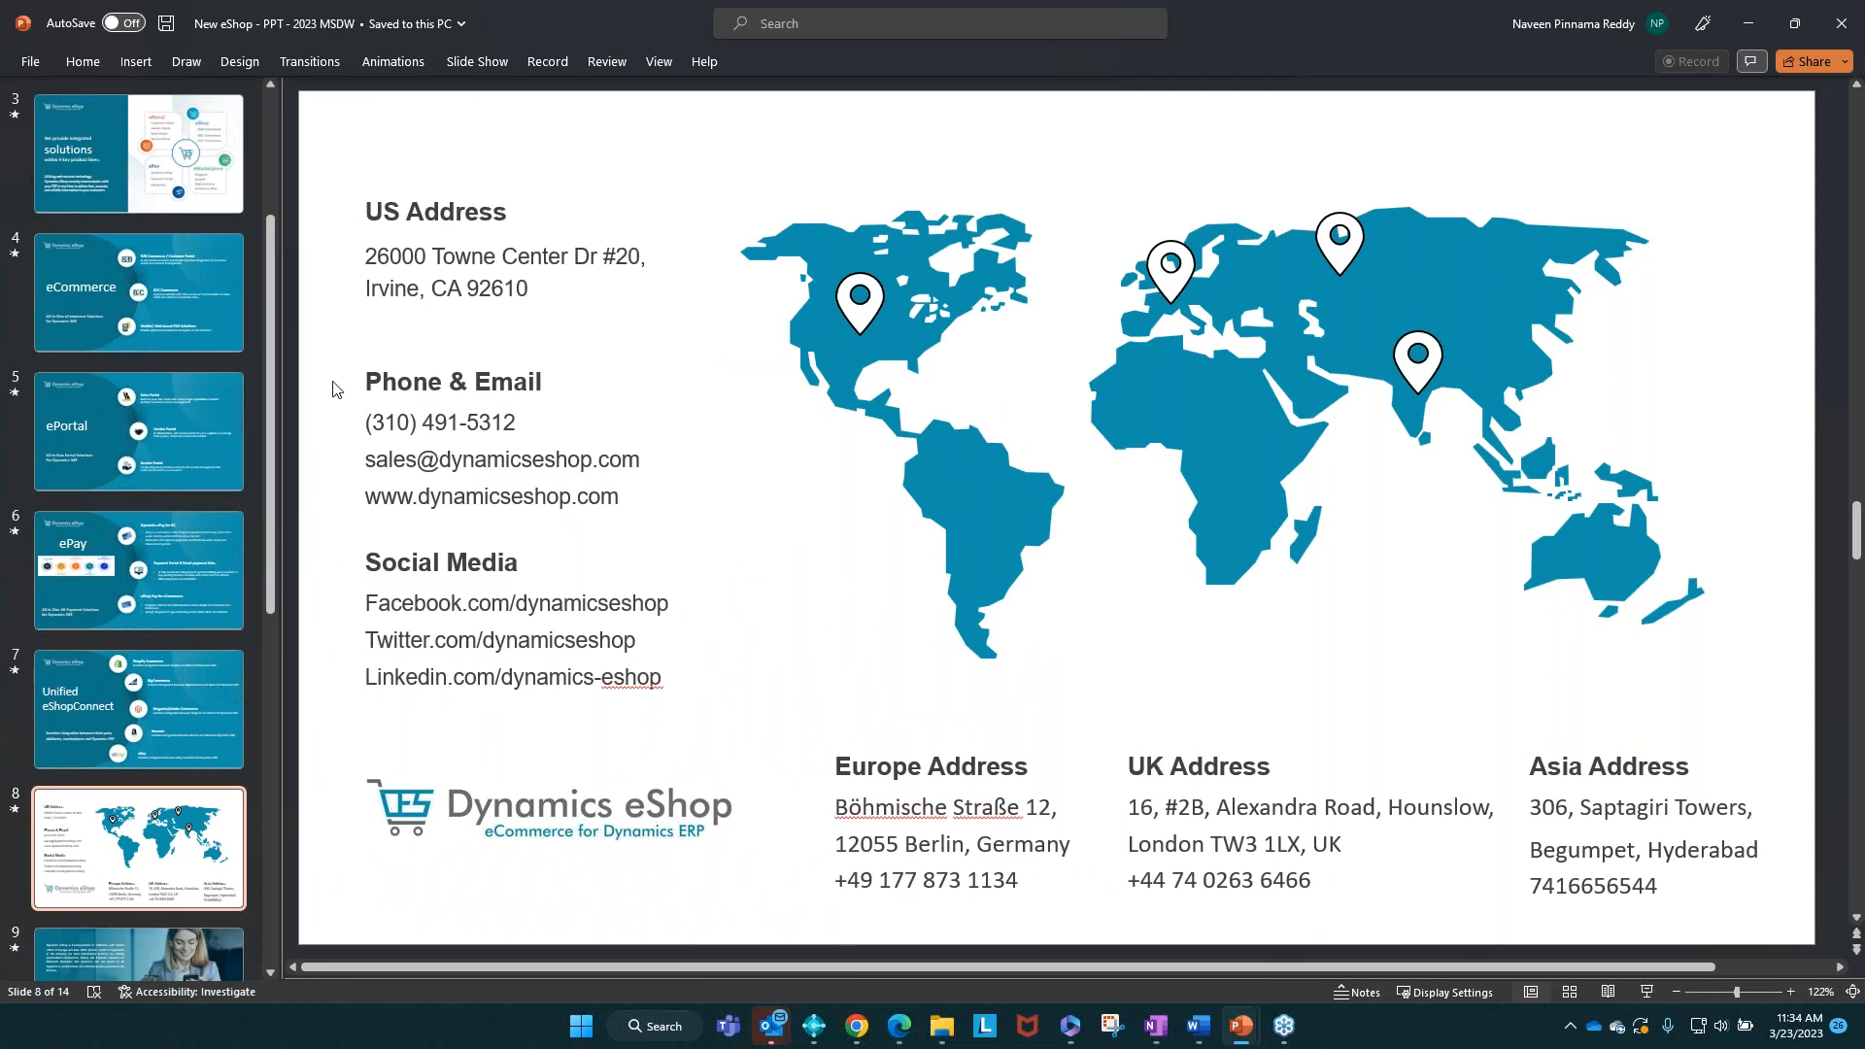